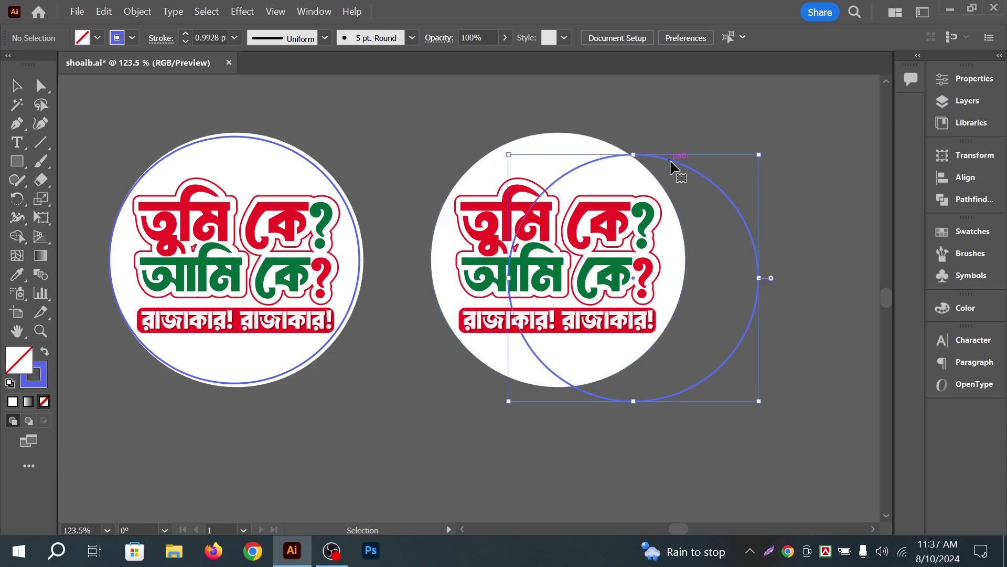
Undo the move of the blue outline circle away from the second badge
key(ctrl+z)
click(683, 125)
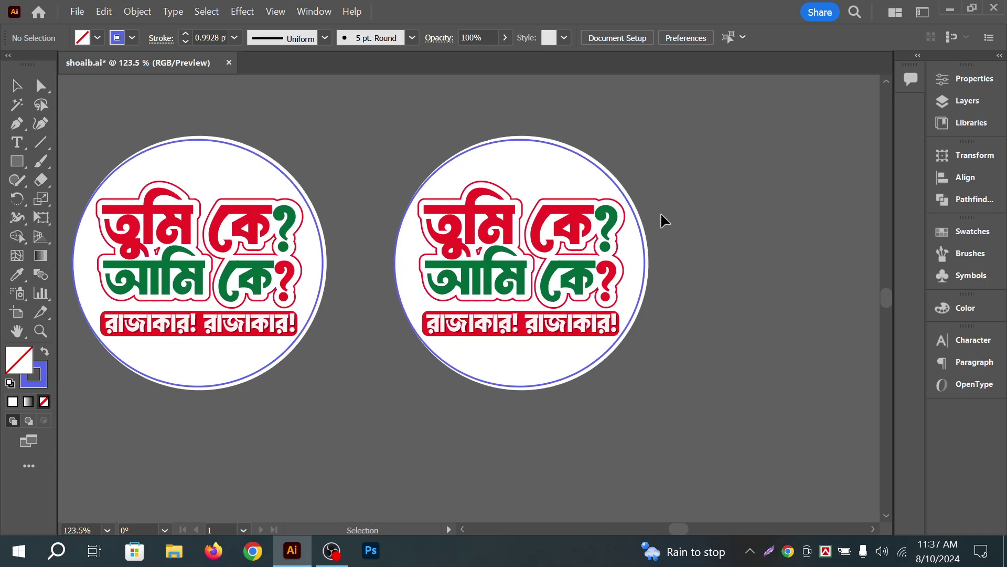
Examine the lettering outlines and the gap between the blue circle and the white disc on both badges up close
scroll(695, 209, right, 1)
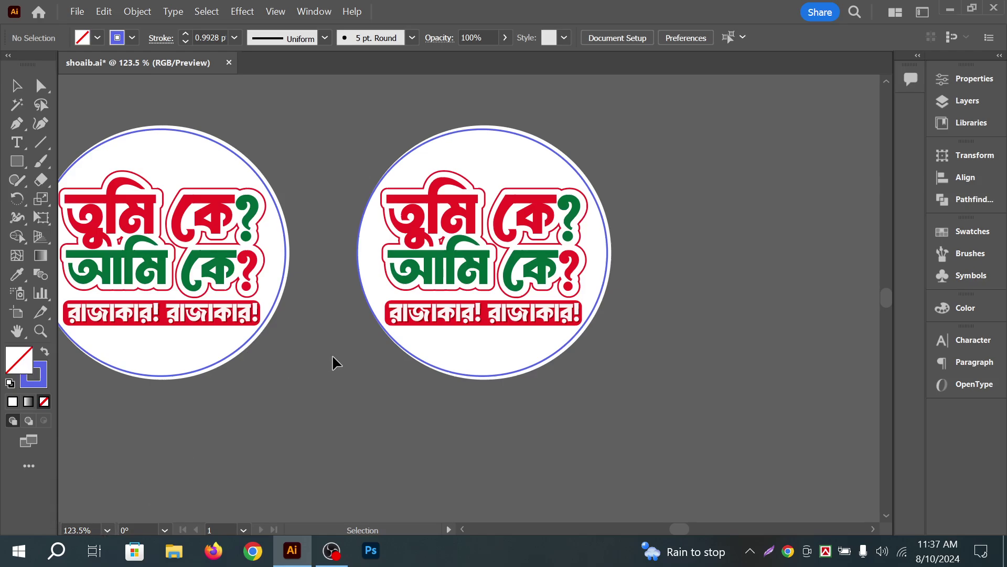
click(40, 334)
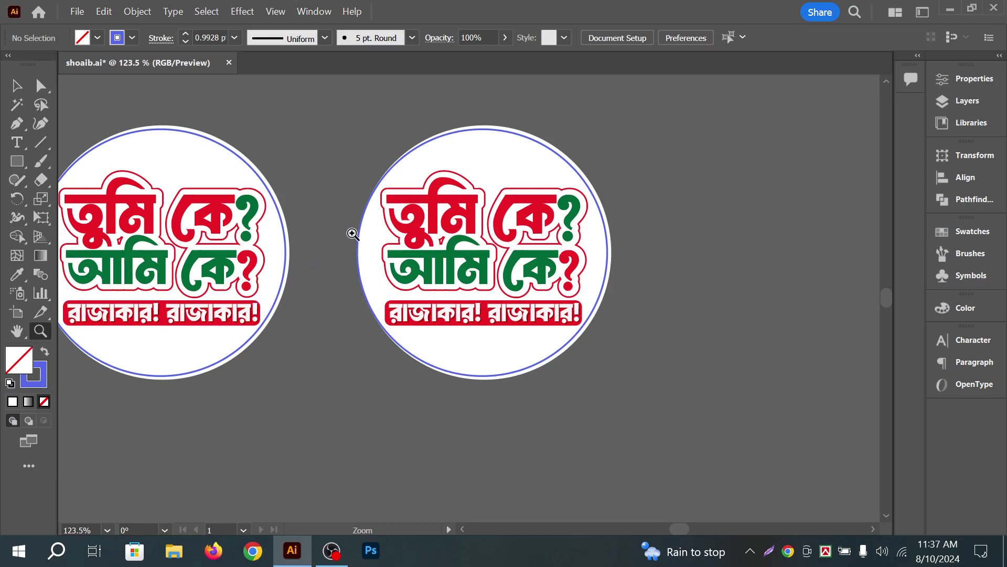
click(353, 233)
click(375, 244)
click(445, 332)
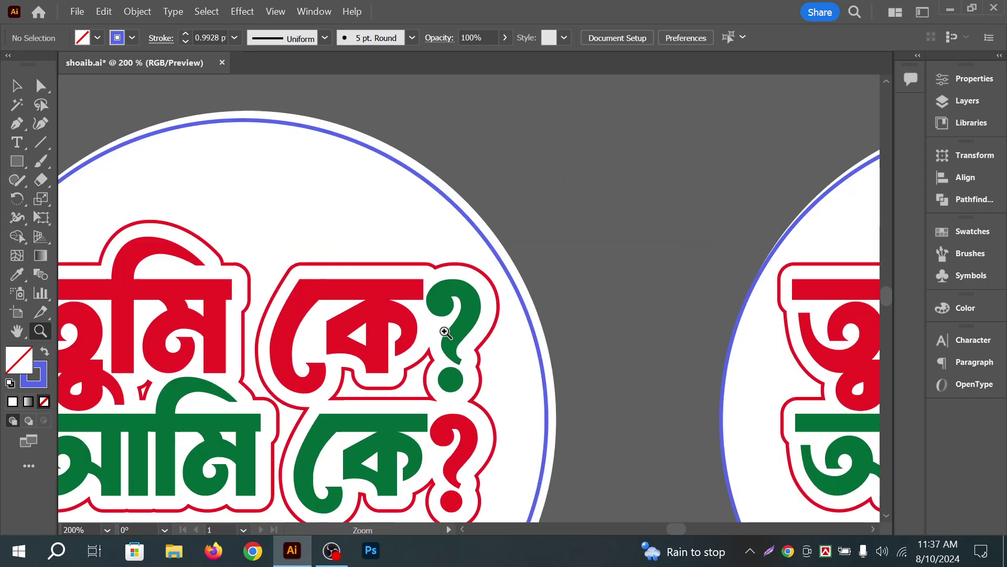
click(450, 417)
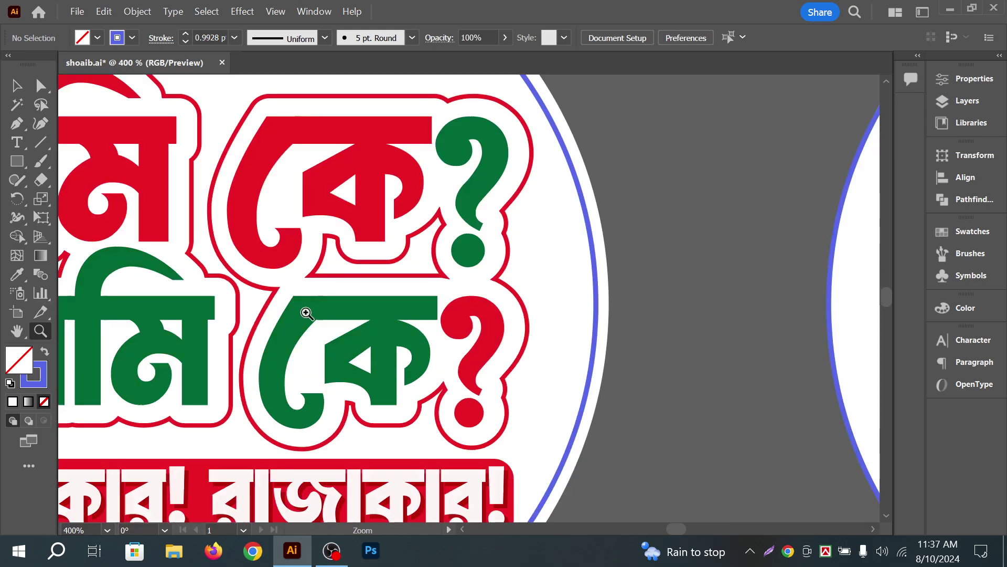
click(307, 313)
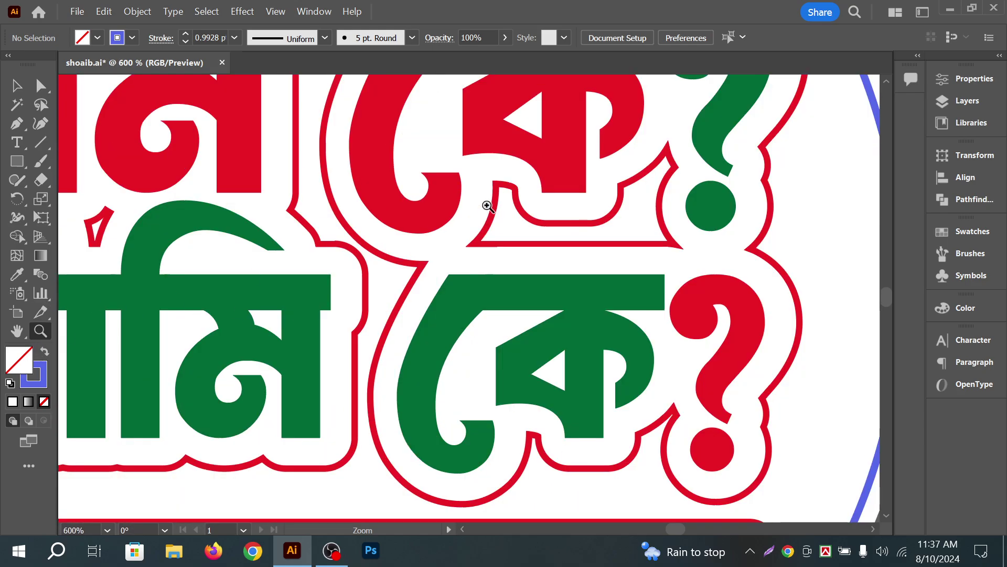
click(465, 224)
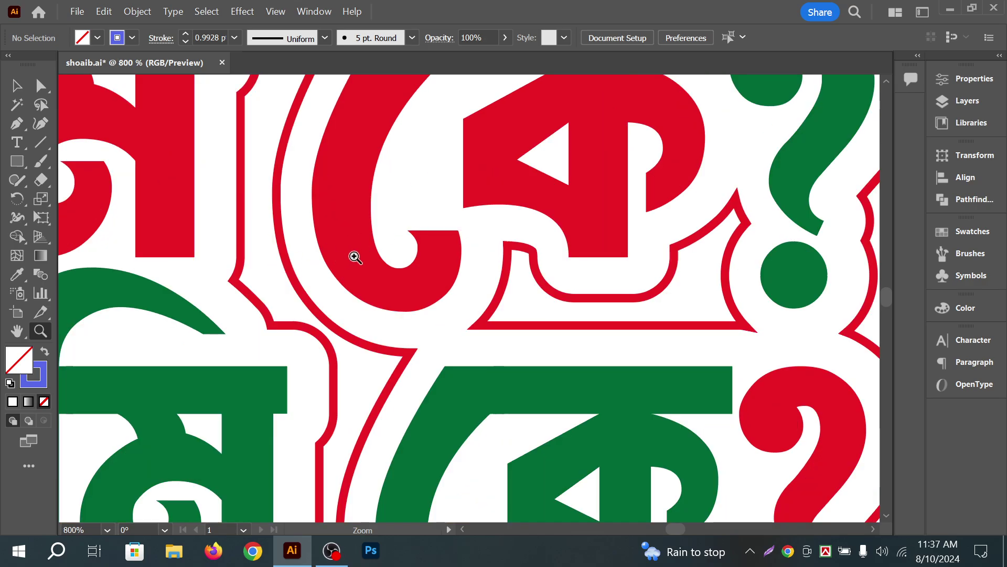
click(355, 257)
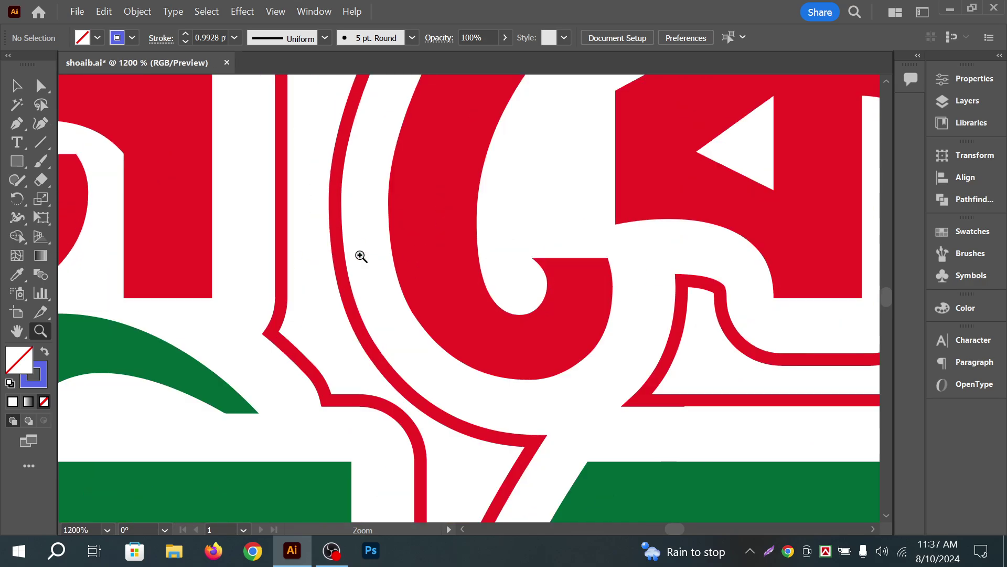
alt+click(411, 244)
alt+click(410, 242)
alt+click(473, 259)
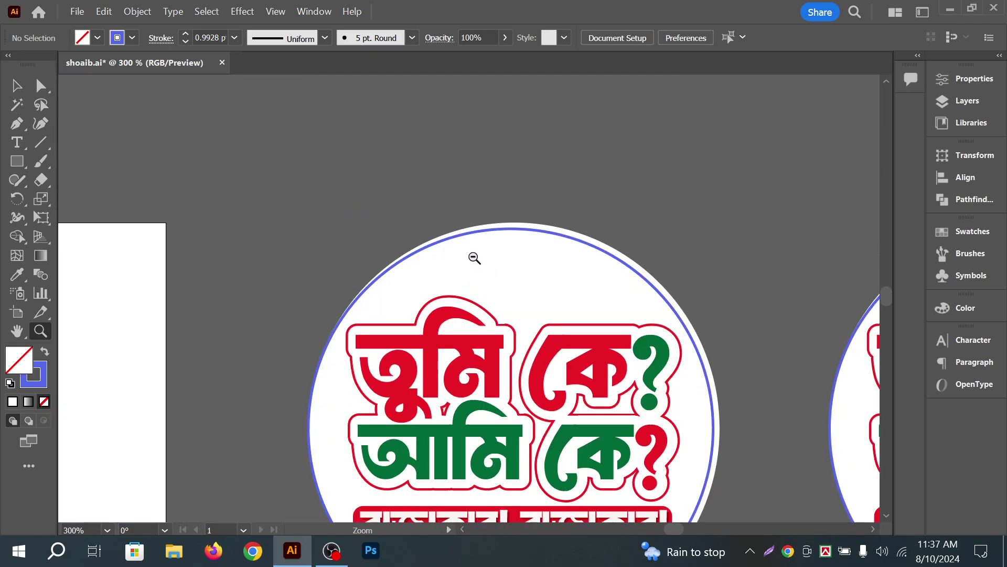
scroll(643, 318, down, 3)
scroll(643, 318, right, 10)
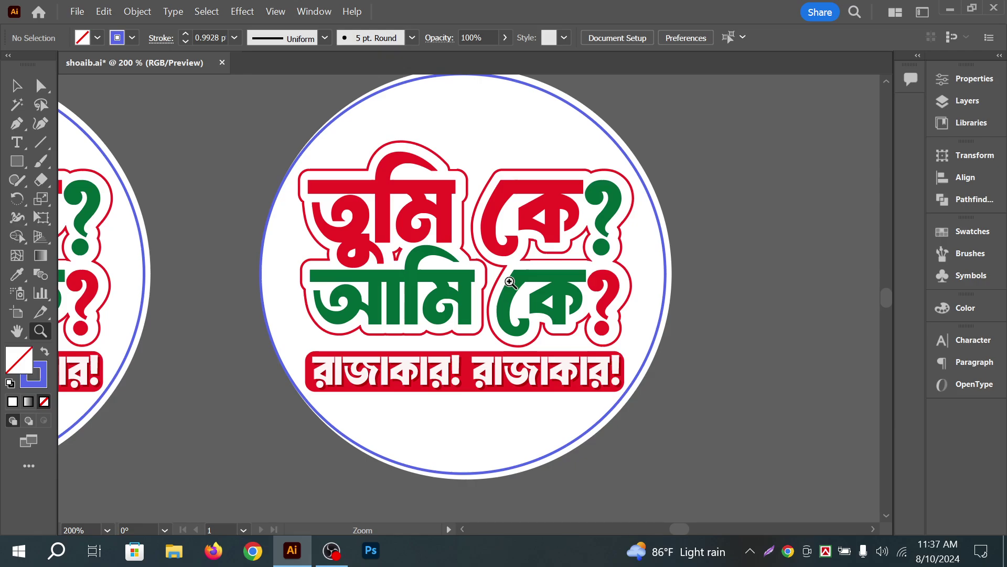
Select the second badge's blue outline circle and white disc and align their centers horizontally
click(16, 86)
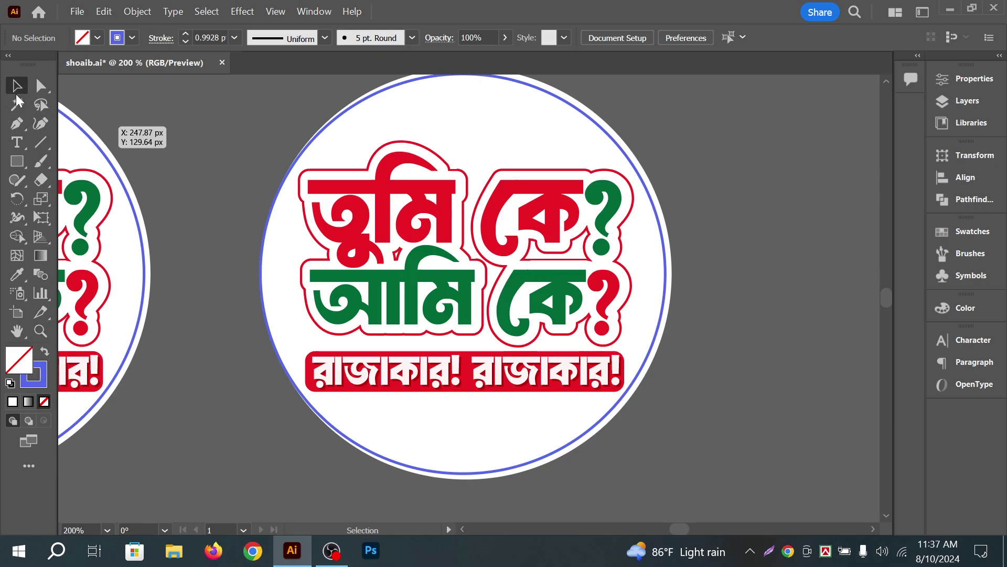
drag(642, 150, 616, 152)
scroll(588, 162, down, 1)
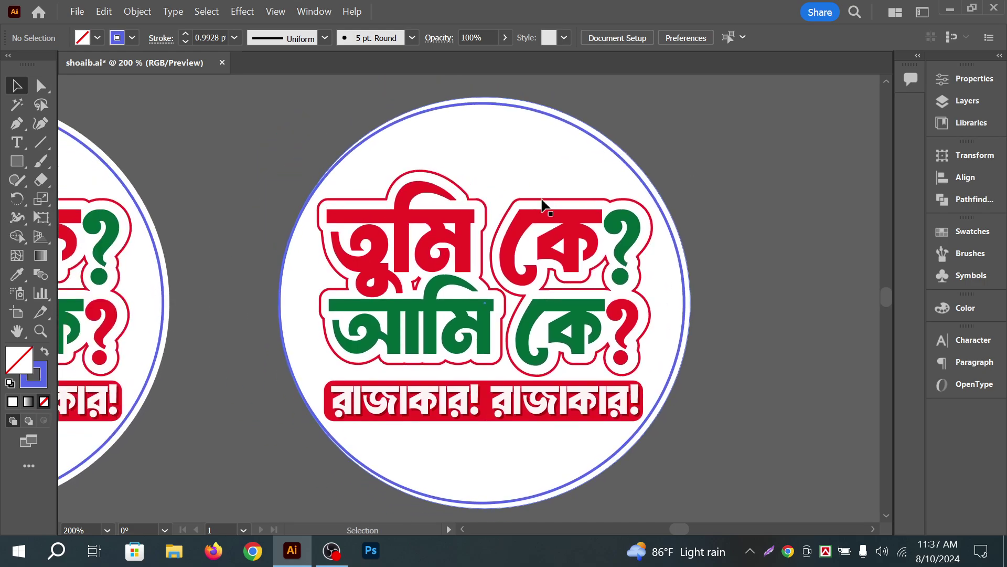
scroll(546, 178, left, 3)
scroll(519, 163, left, 1)
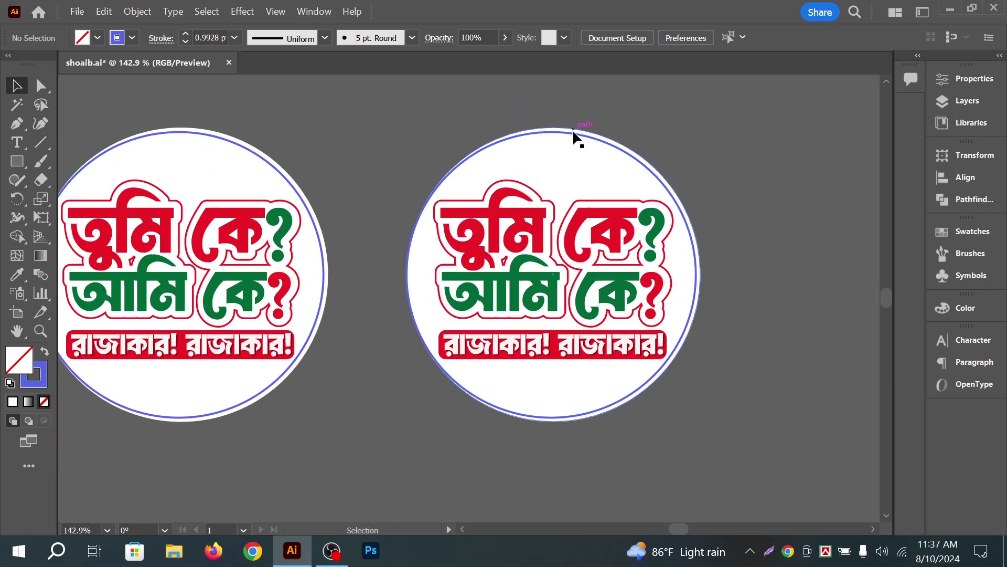
click(572, 132)
click(556, 120)
click(549, 140)
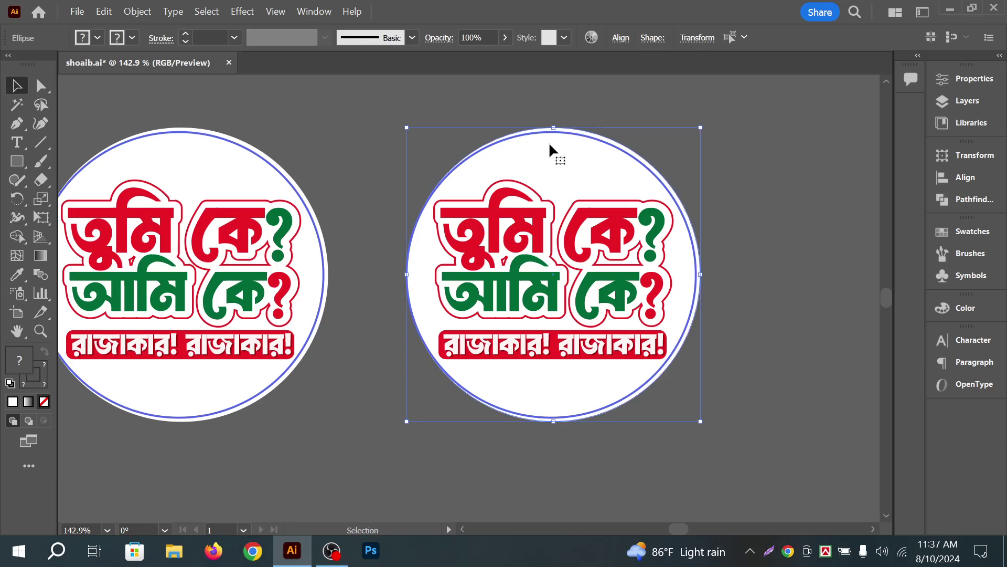
click(620, 38)
click(483, 86)
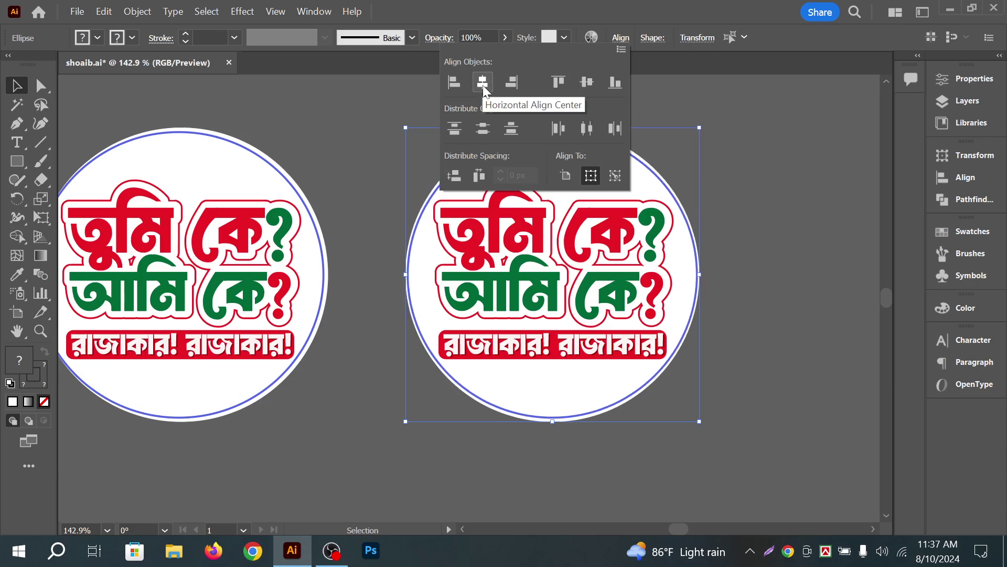
click(761, 144)
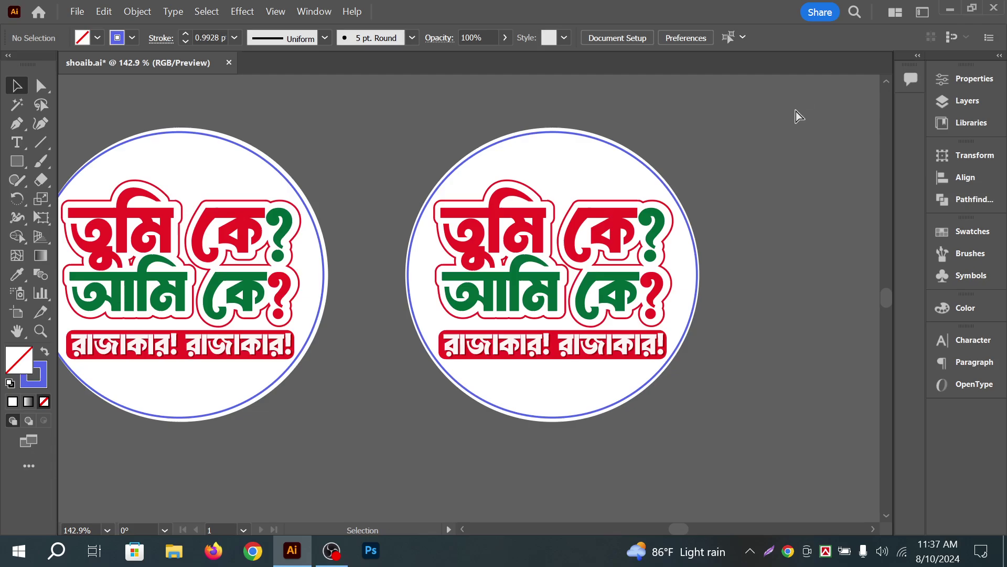
Move the blue outline circle and the white disc off the second badge in turn, undoing each move
key(ctrl+space)
drag(495, 167, 632, 209)
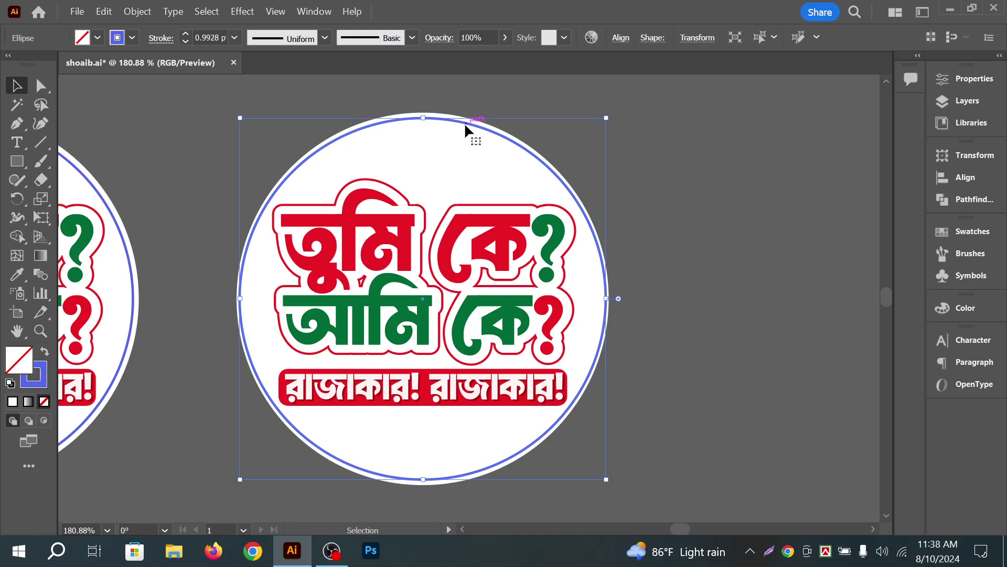
drag(464, 123, 712, 155)
key(ctrl+z)
click(707, 150)
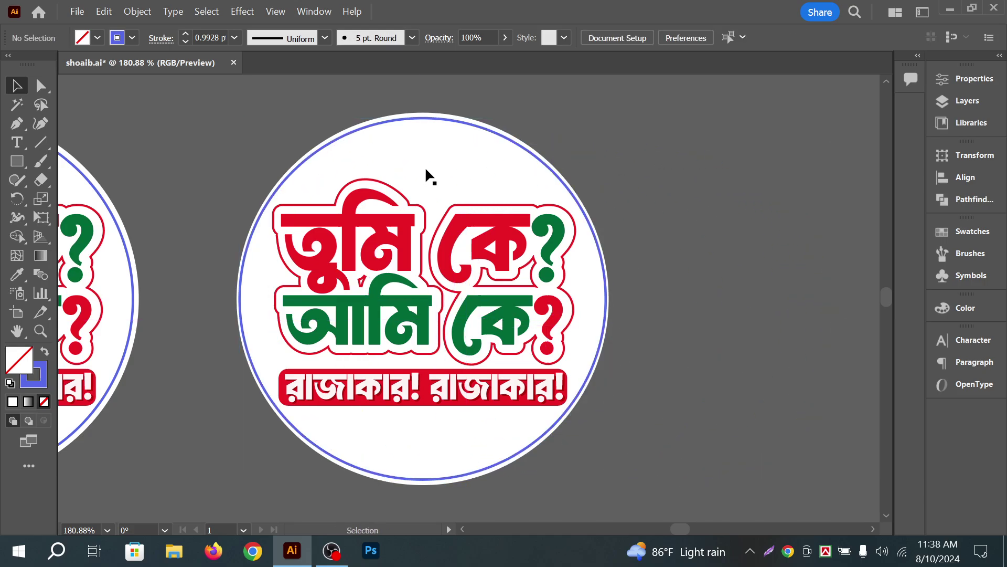
drag(416, 160, 620, 169)
key(ctrl+z)
click(688, 166)
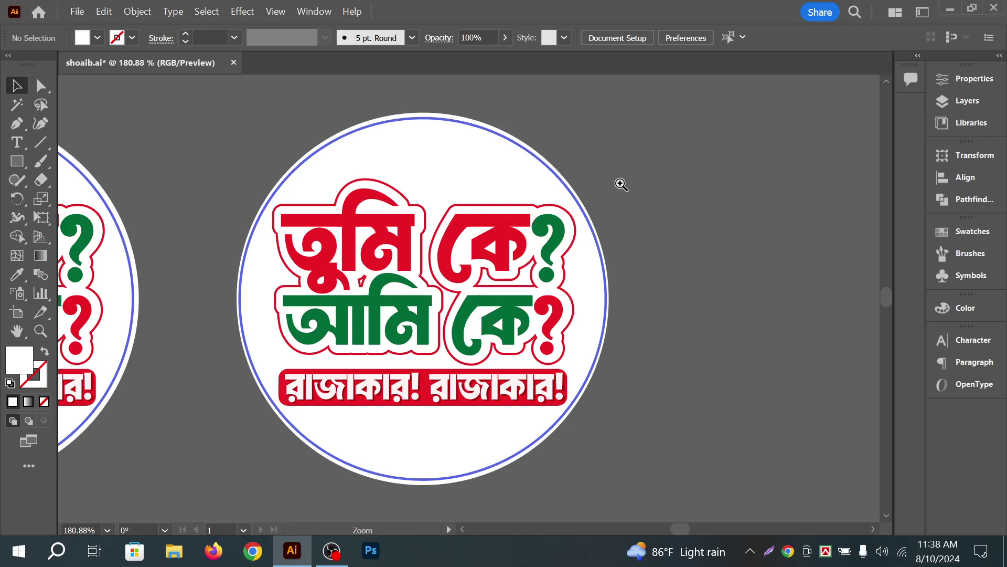
Check the width and height of the second badge's blue outline circle and of its white disc
scroll(618, 185, down, 3)
drag(627, 189, 275, 195)
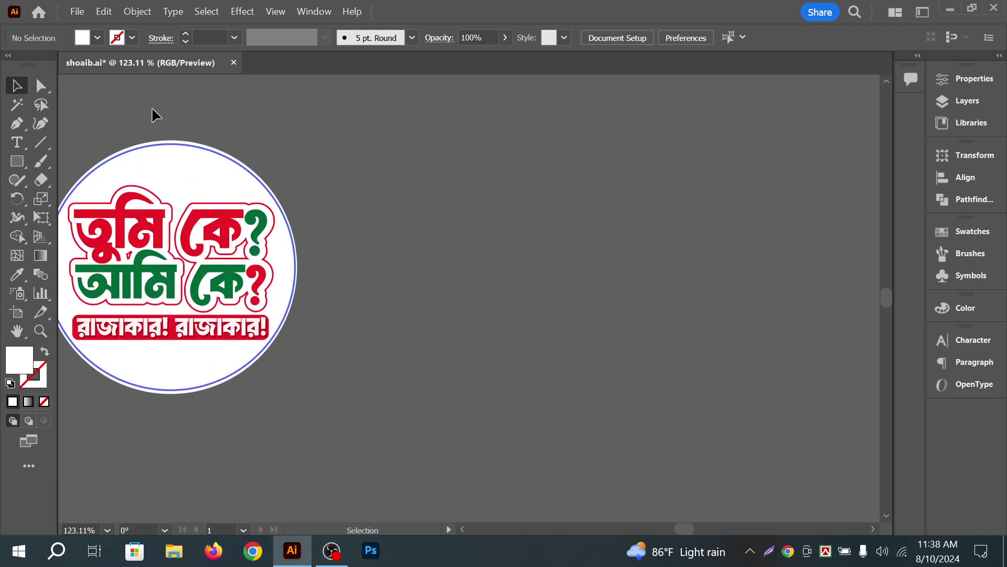
scroll(288, 207, left, 3)
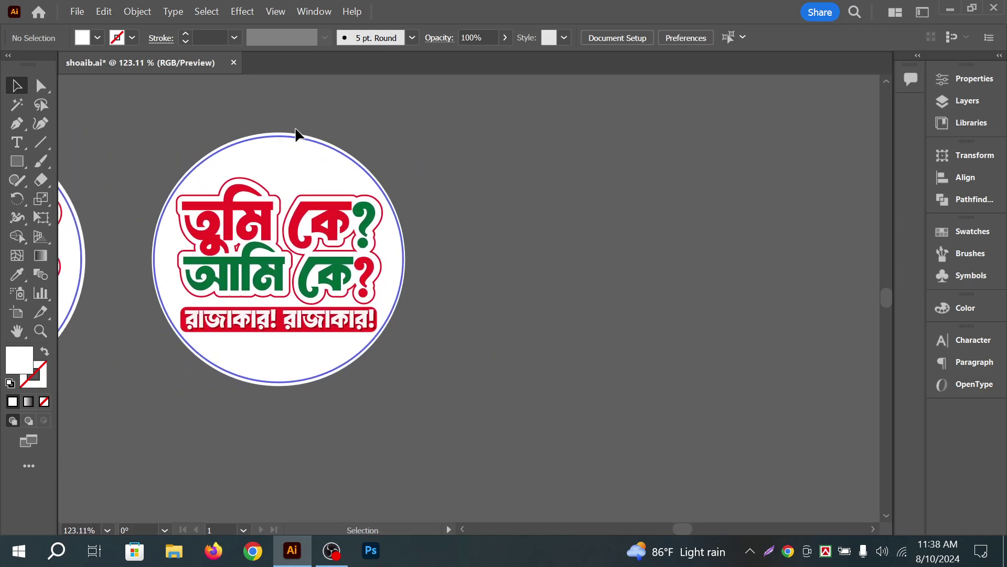
click(284, 136)
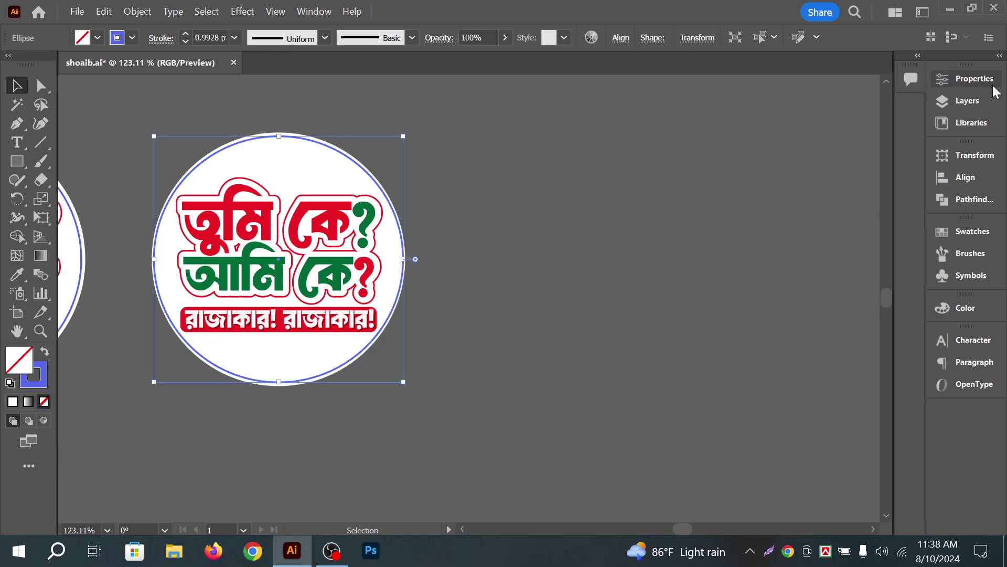
click(970, 81)
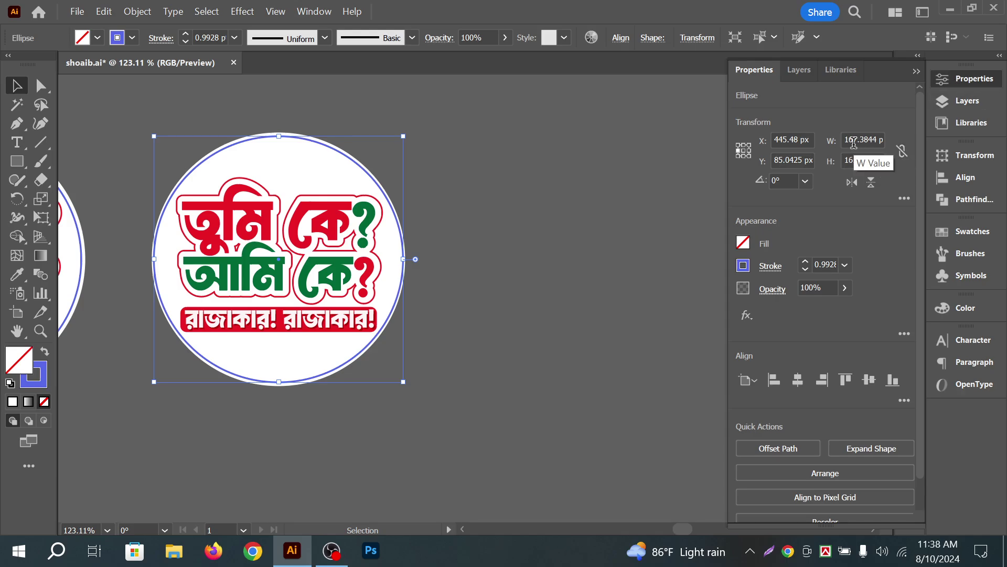
click(541, 176)
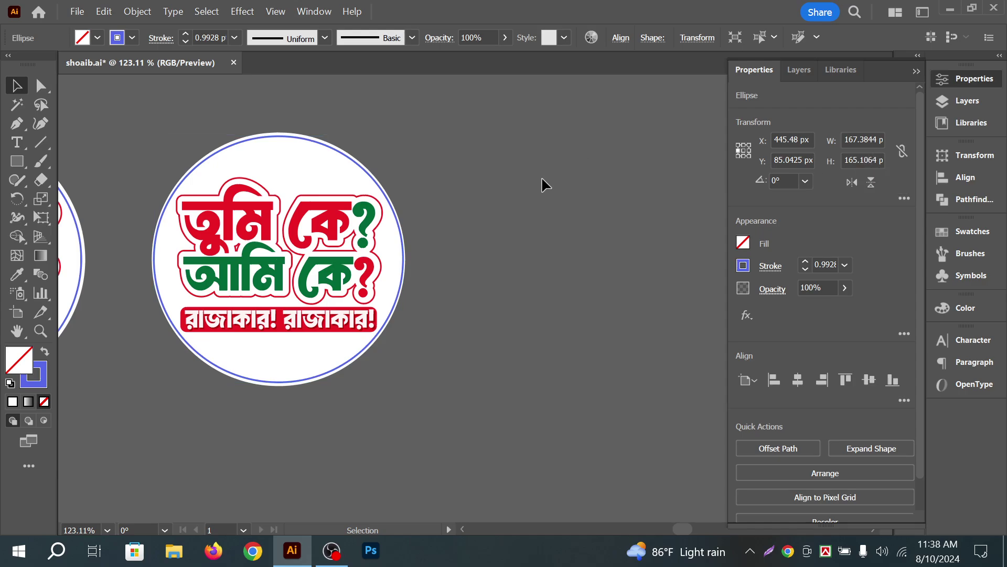
click(312, 169)
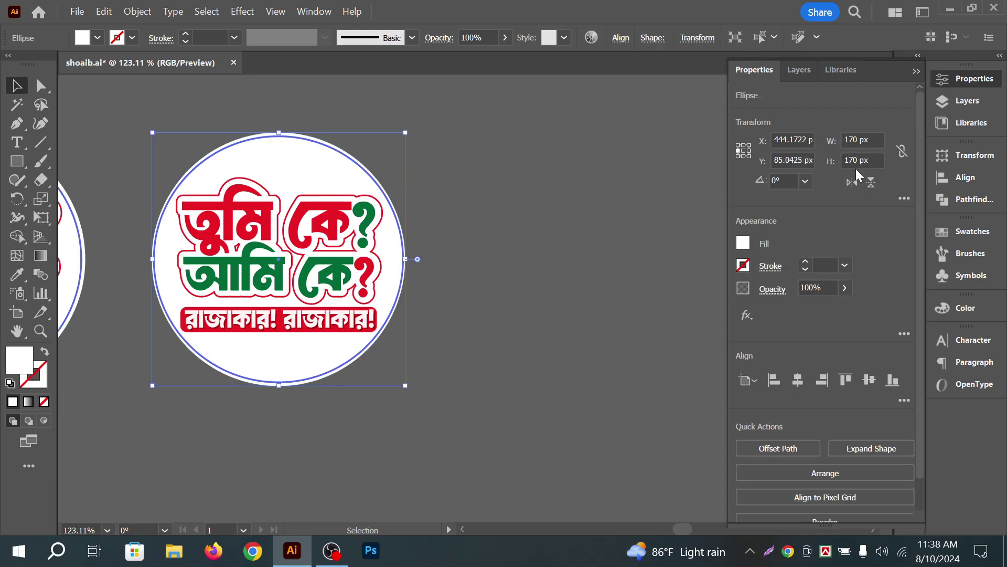
click(577, 199)
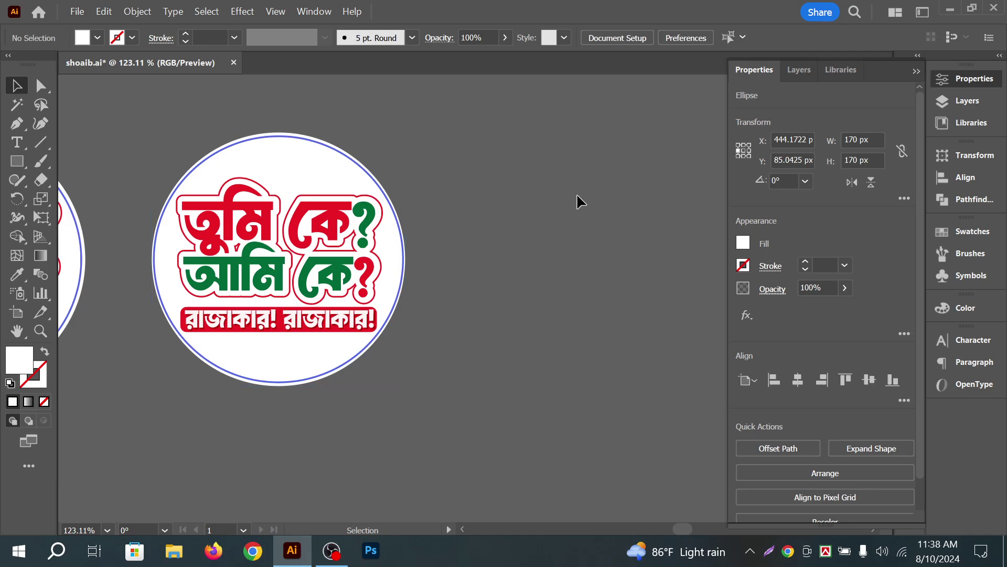
Set the blue outline circle's width and height to 165 px each
click(286, 133)
click(866, 139)
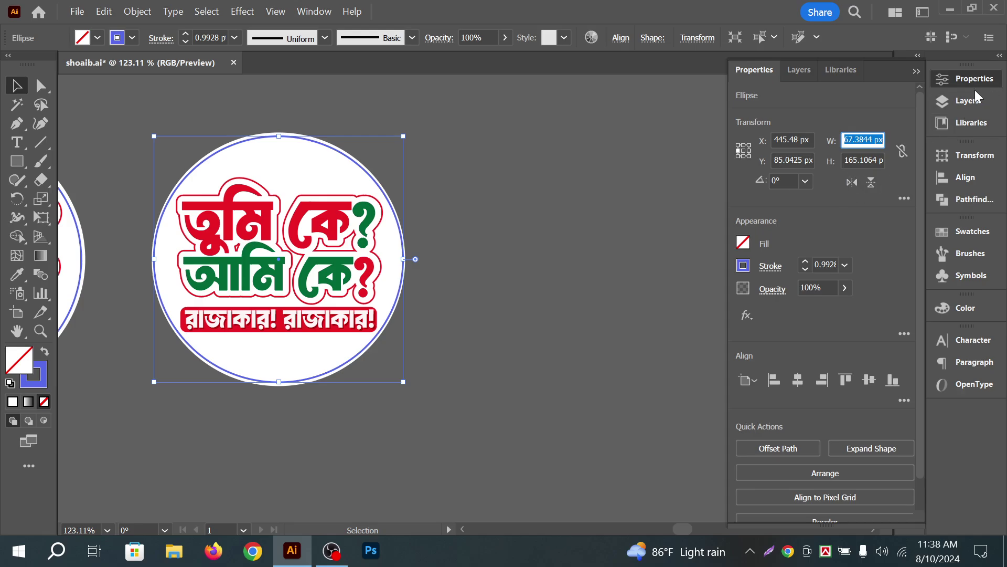
text(165)
click(875, 160)
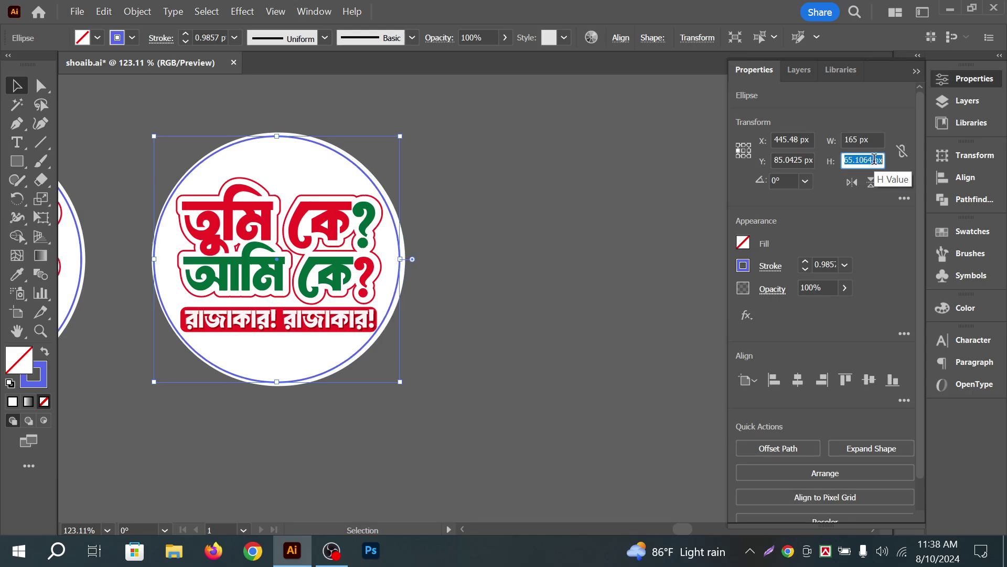
text(1)
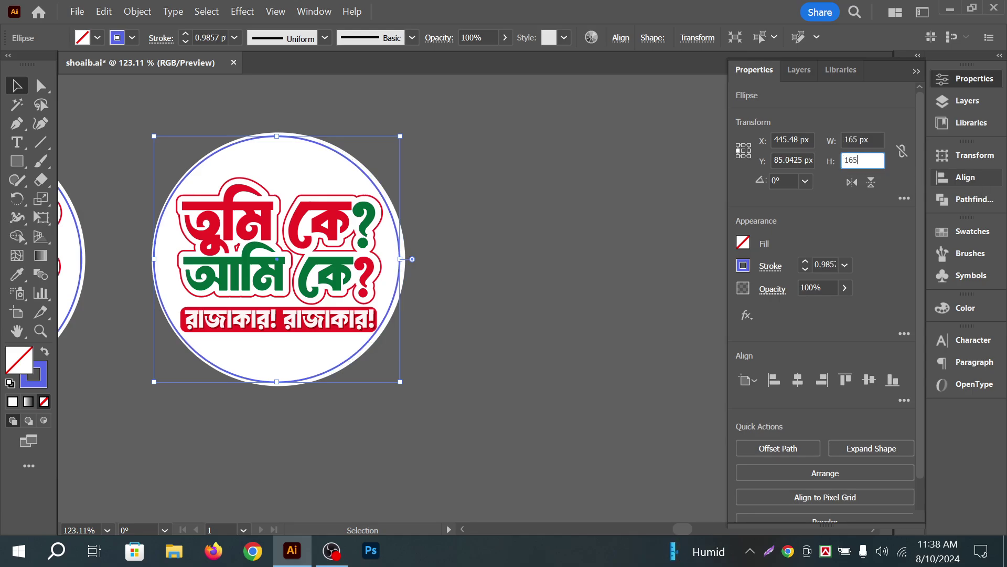
text(65)
key(Return)
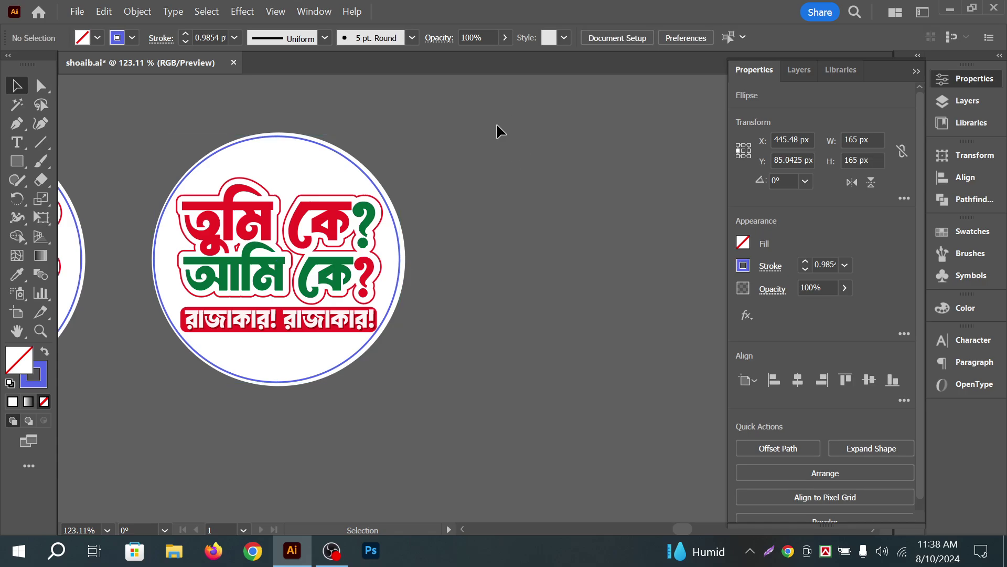
click(488, 125)
Center the resized blue outline circle horizontally on the white disc and collapse the object properties
click(288, 158)
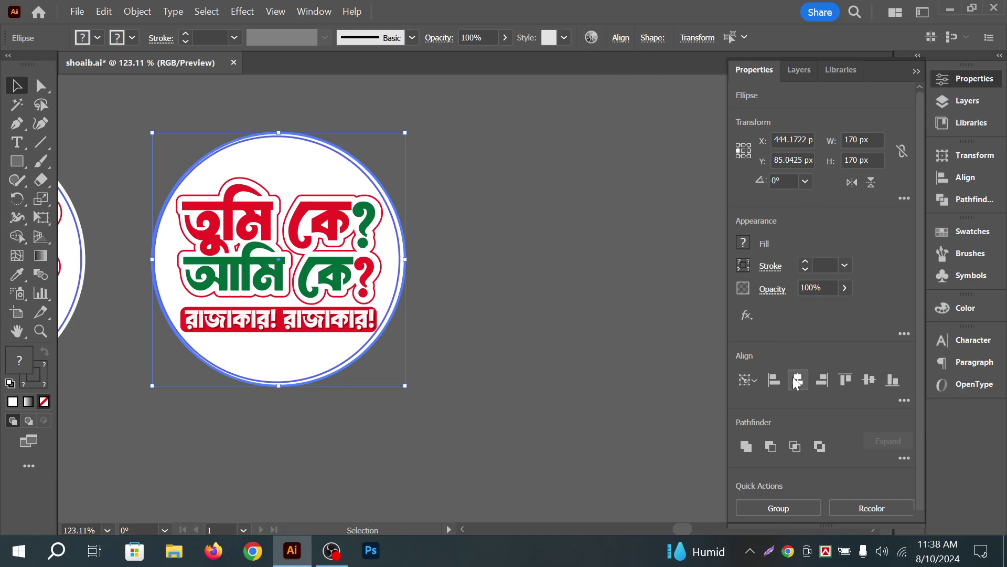
click(517, 266)
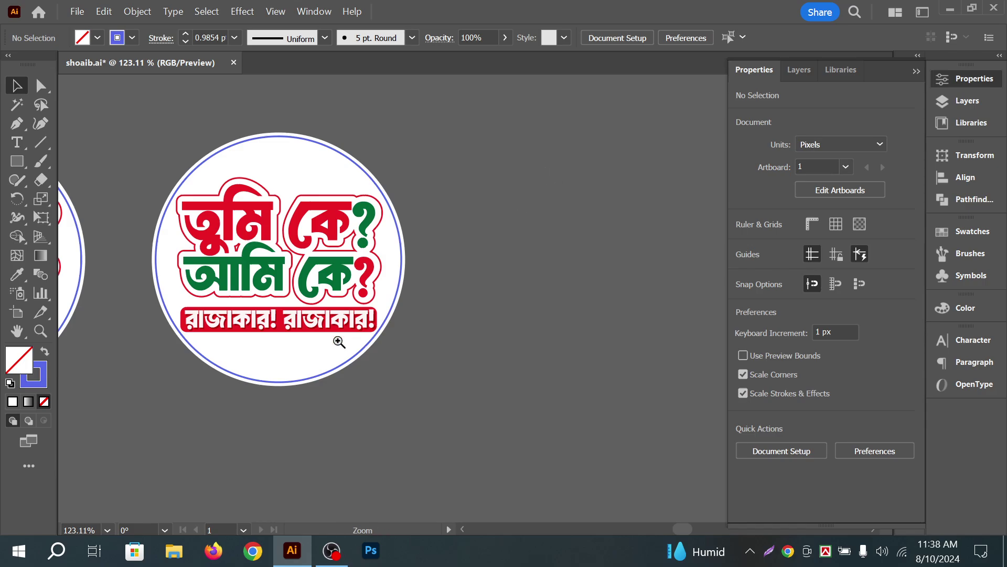
drag(339, 342, 574, 321)
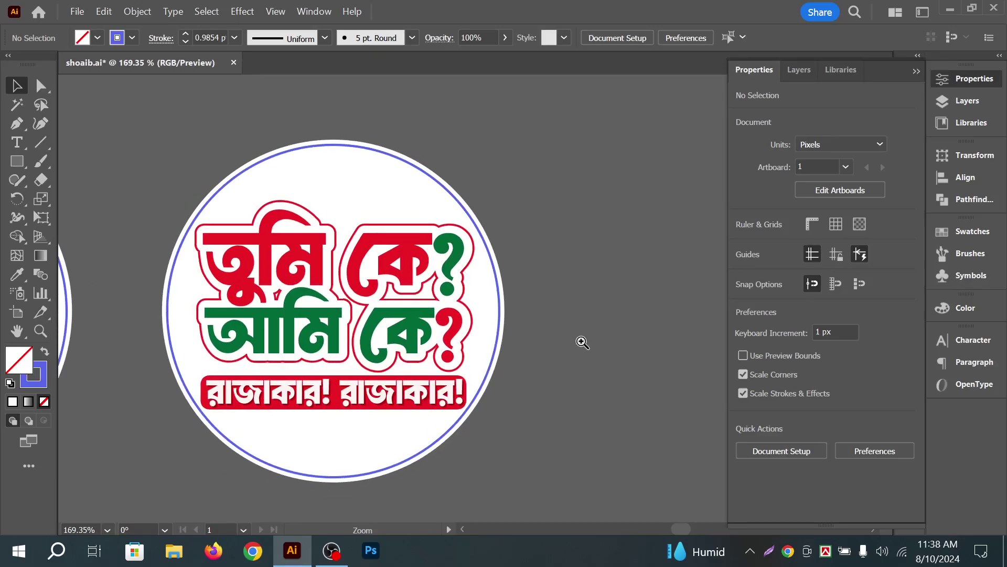
click(916, 72)
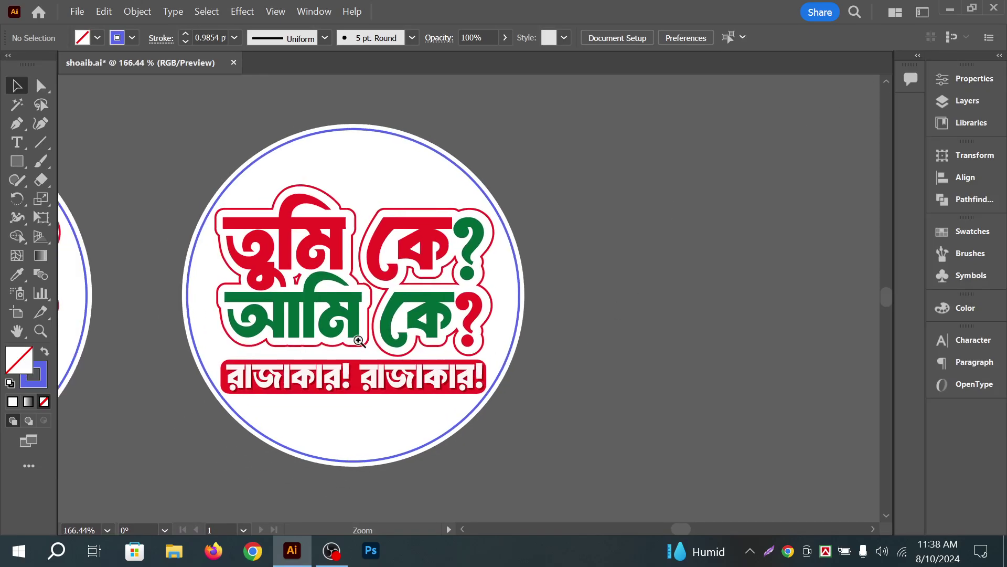
scroll(405, 296, up, 2)
drag(622, 267, 663, 275)
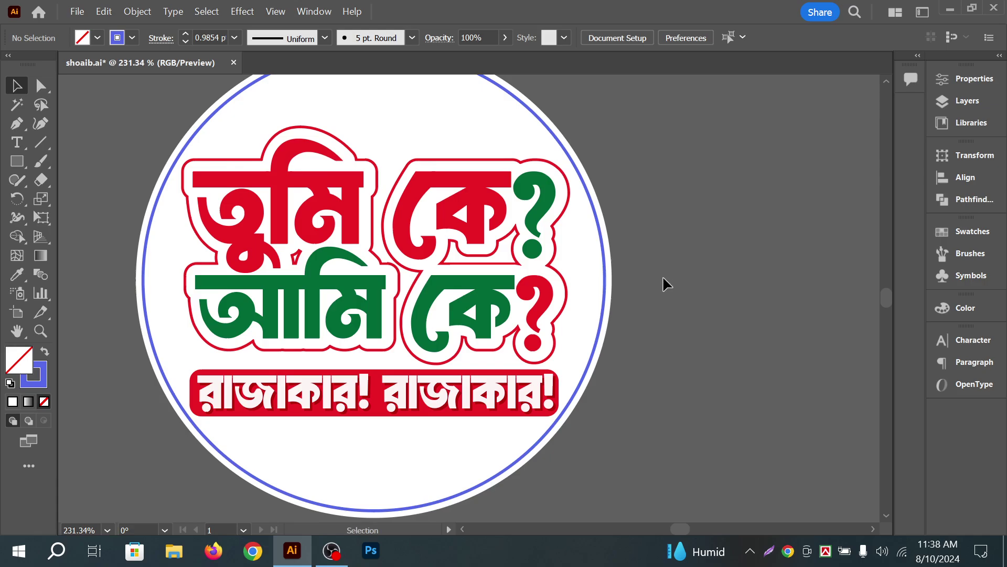
Try to isolate and select the small stray red outline fragment between the two lettering lines
double_click(295, 260)
double_click(295, 263)
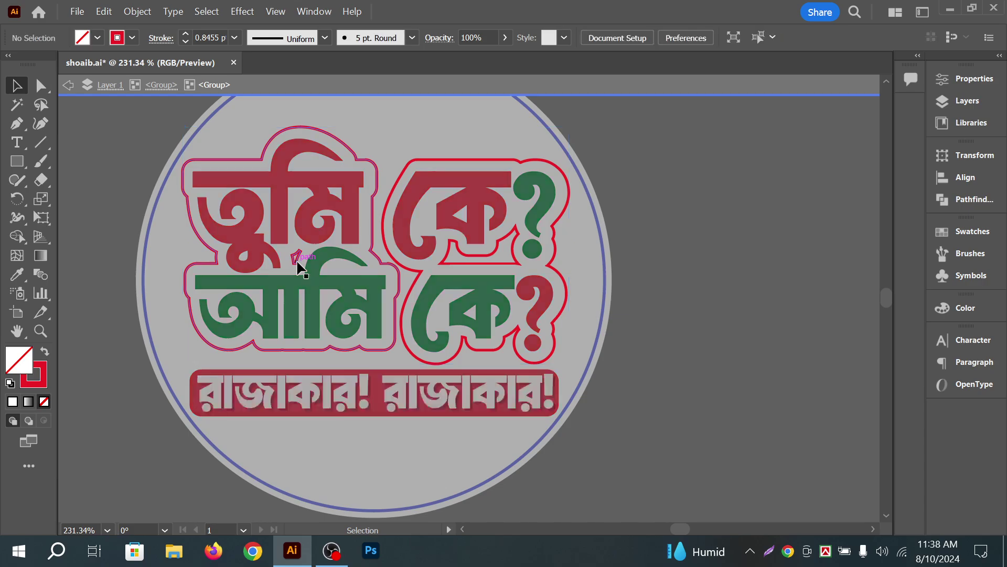
double_click(294, 258)
click(294, 258)
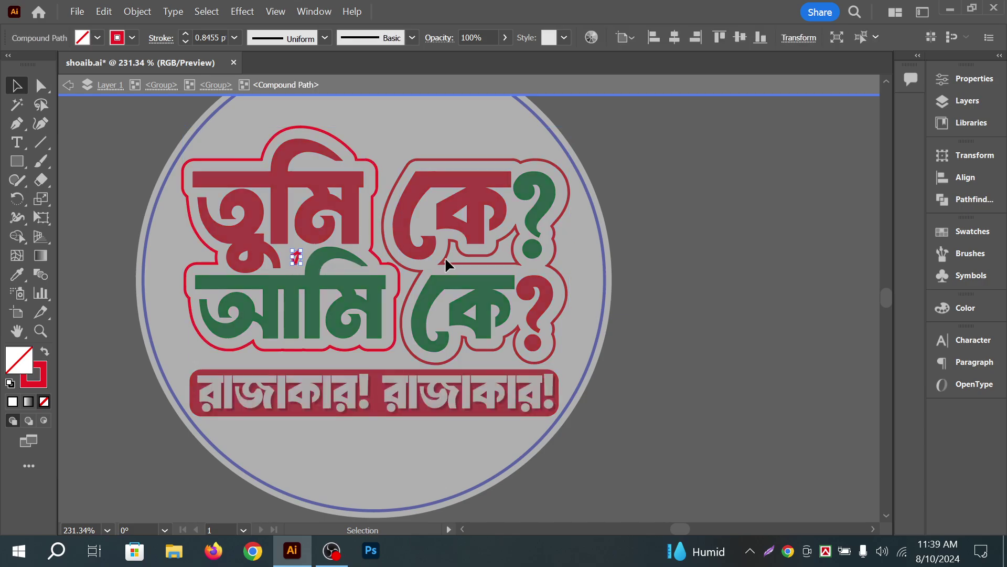
double_click(667, 80)
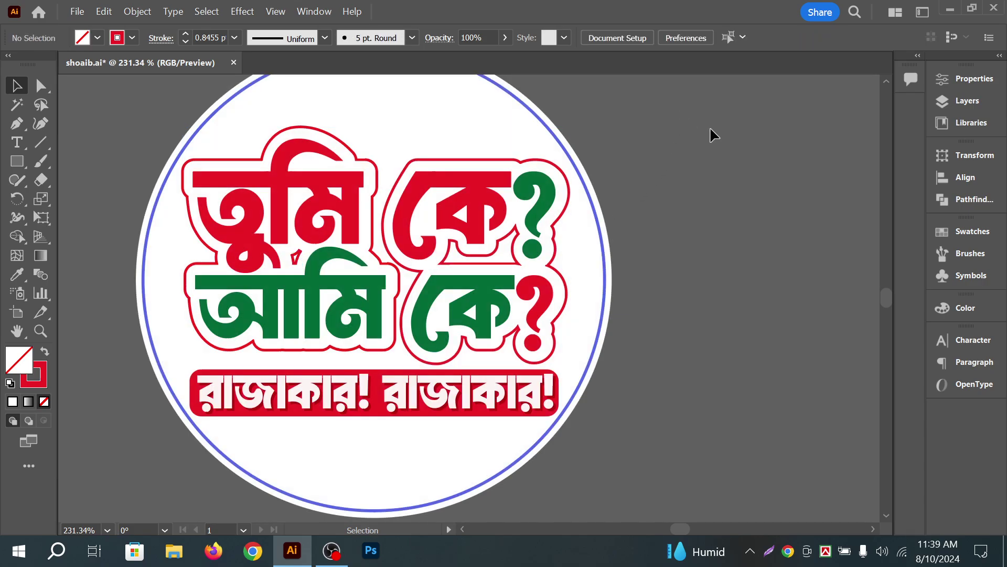
Try to select and shift the stray red fragment's anchor points with the Direct Selection tool
click(39, 88)
click(296, 261)
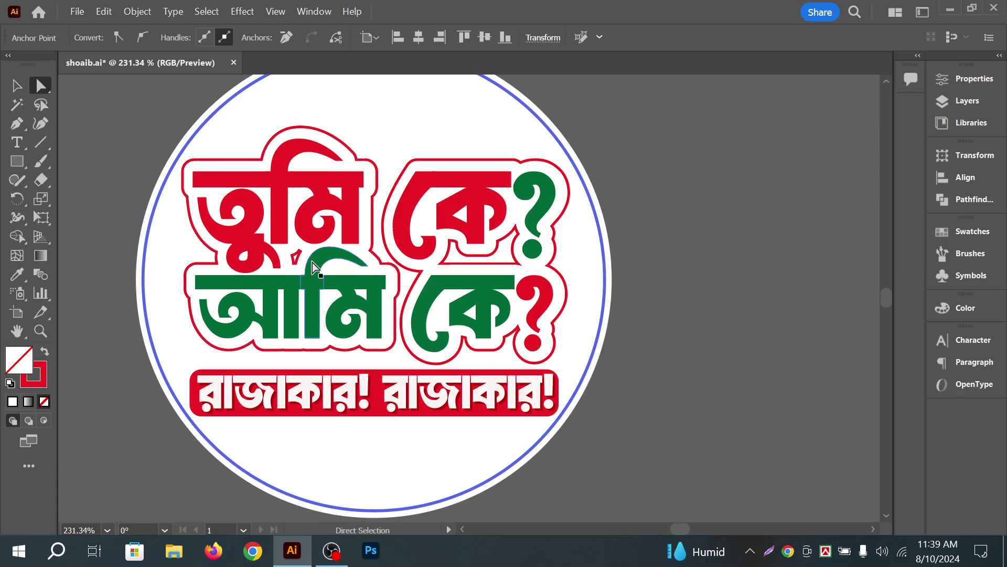
drag(300, 257, 303, 251)
click(14, 87)
click(120, 93)
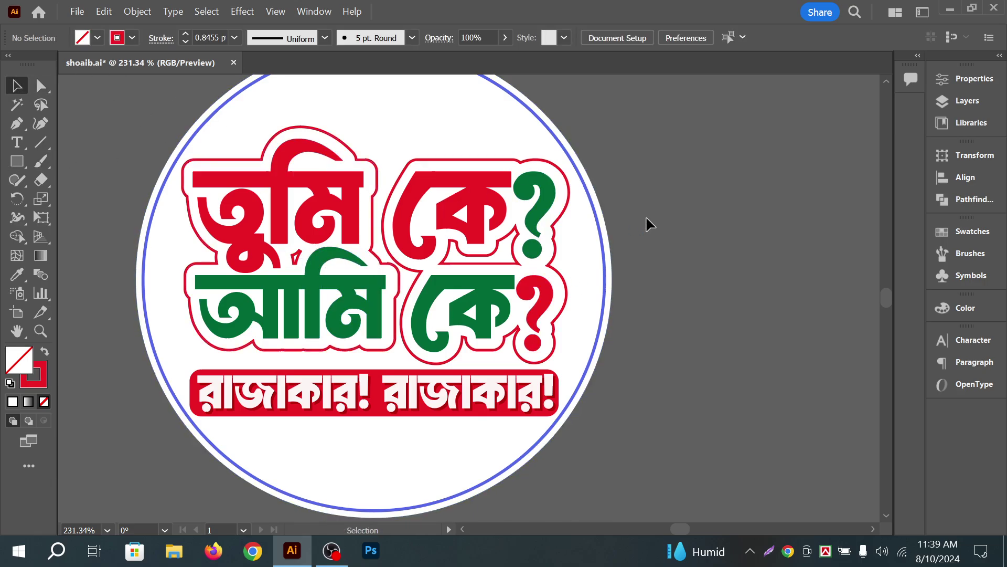
Examine the white lettering and its shadow on the red banner at close range
key(space)
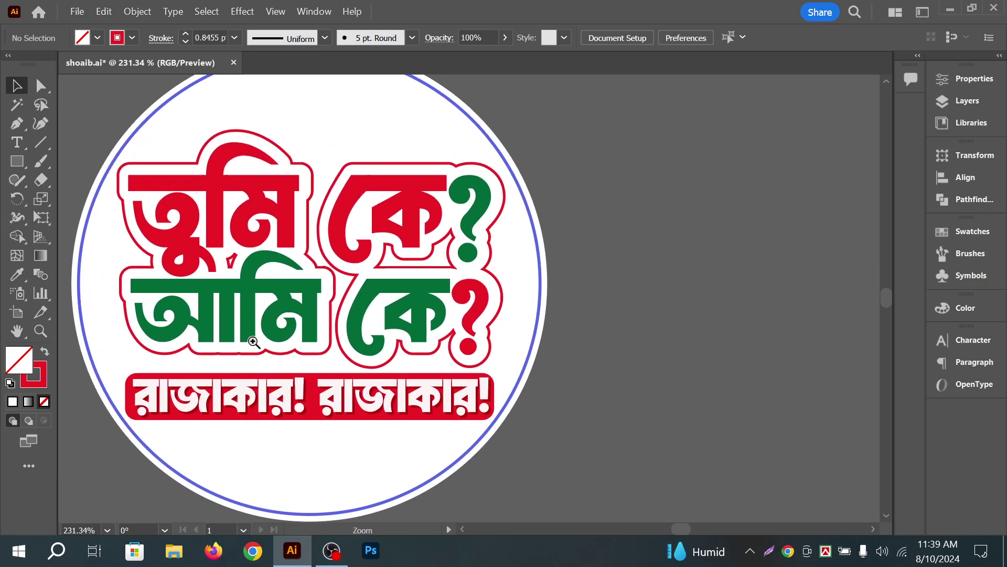
ctrl+click(306, 337)
drag(378, 416, 470, 358)
drag(439, 402, 455, 315)
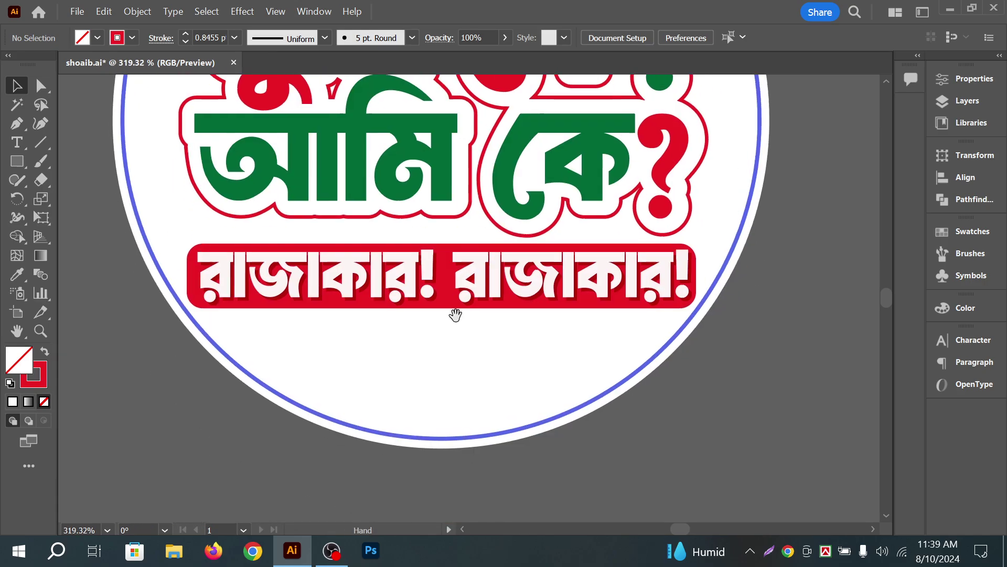
ctrl+click(303, 306)
drag(305, 306, 448, 314)
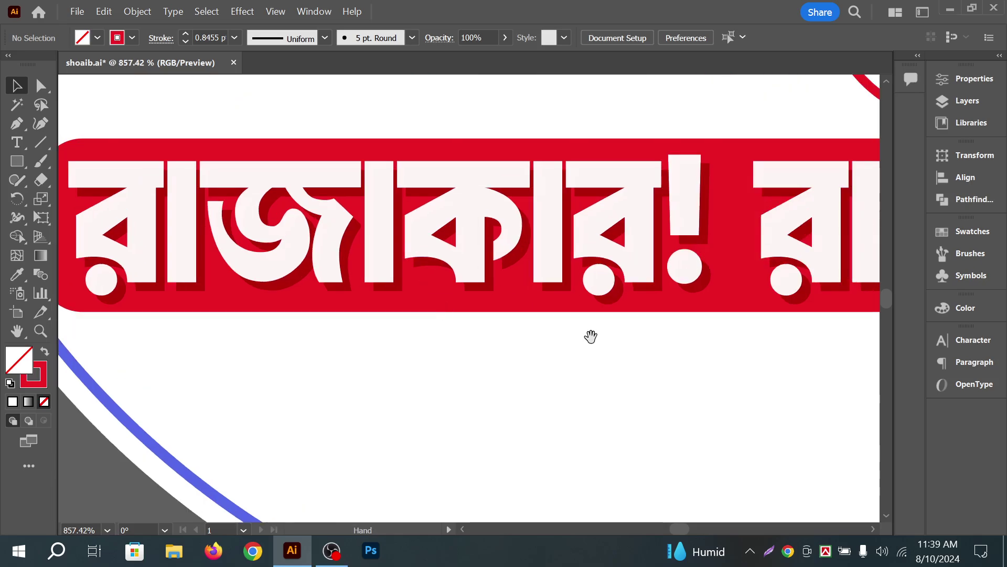
drag(590, 337, 298, 390)
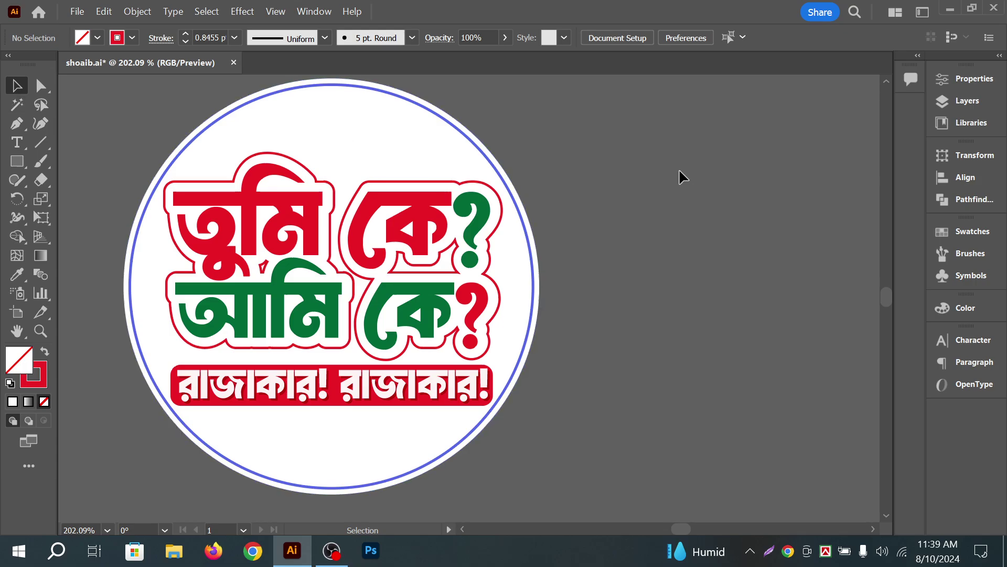
Inspect the two-line lettering, briefly isolating its group, and check the overall badge layout
click(264, 226)
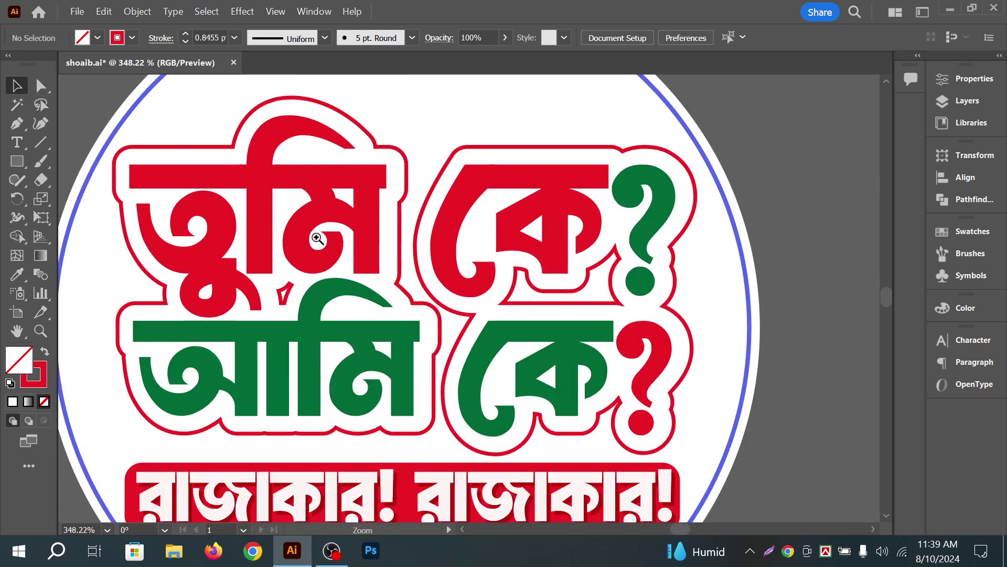
click(225, 270)
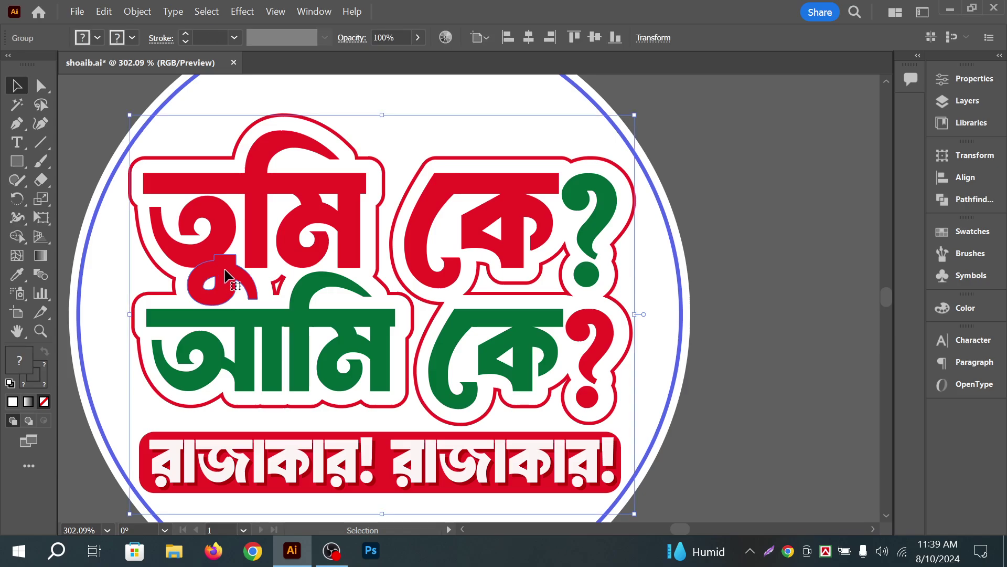
double_click(227, 273)
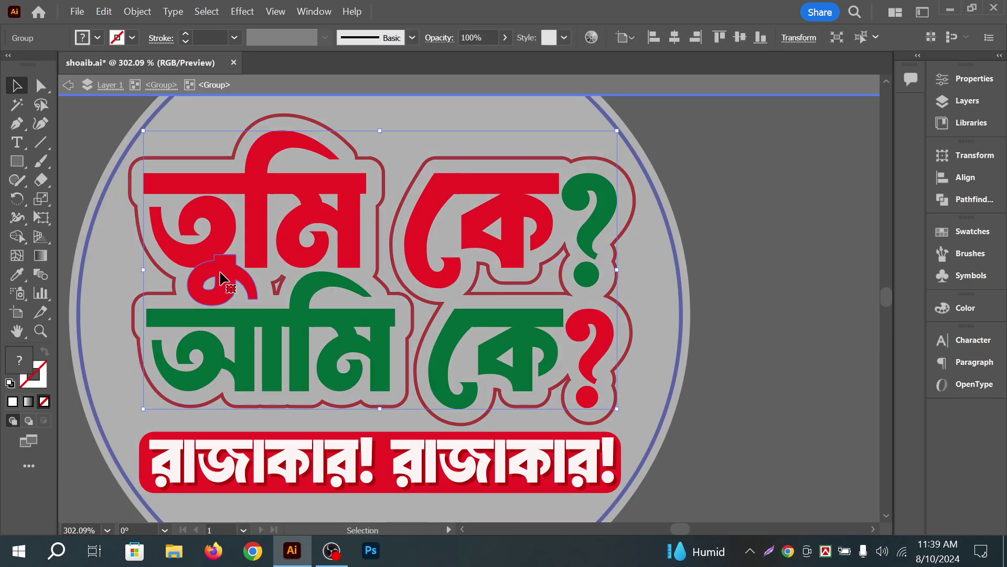
double_click(713, 236)
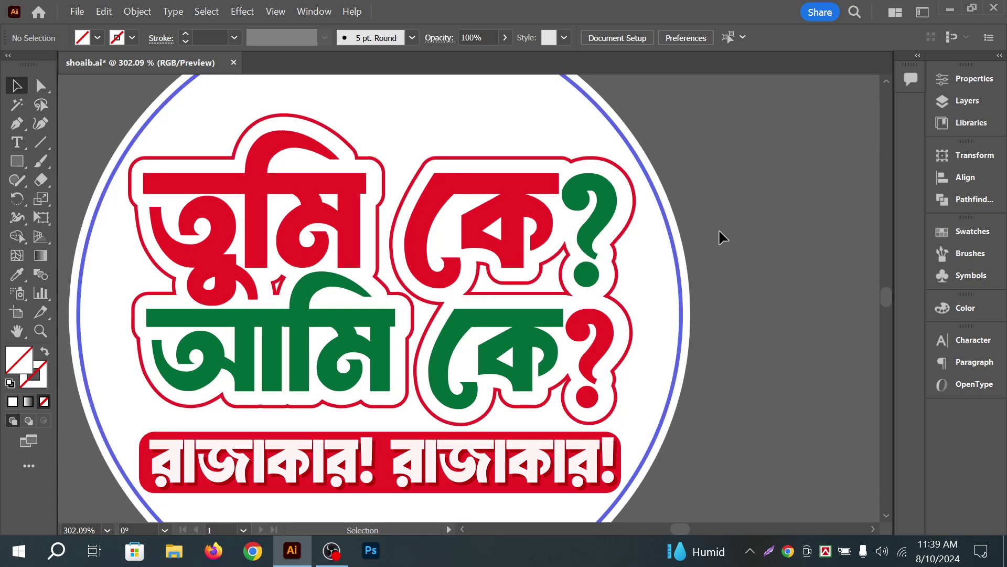
ctrl+alt+click(719, 261)
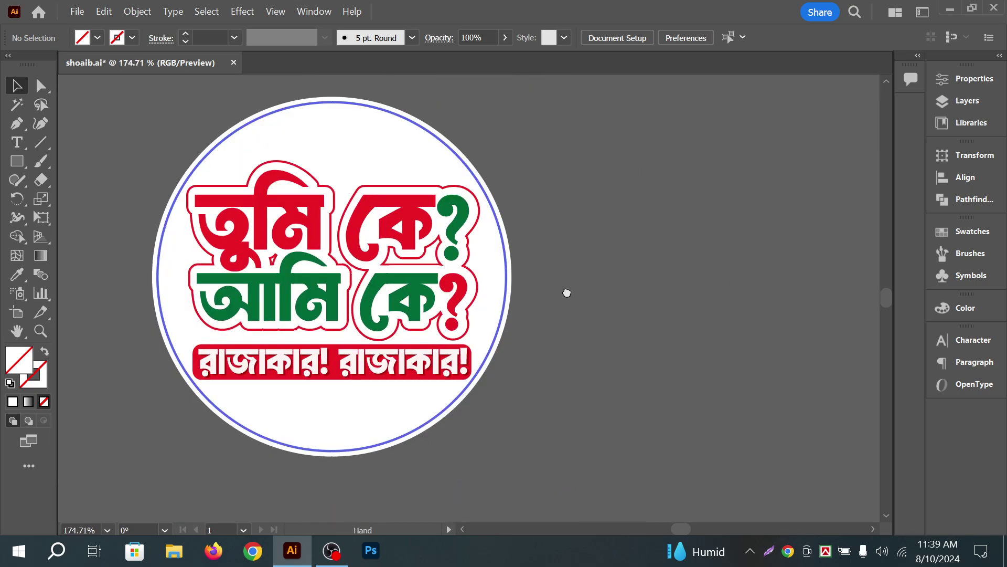
ctrl+click(395, 216)
ctrl+click(323, 293)
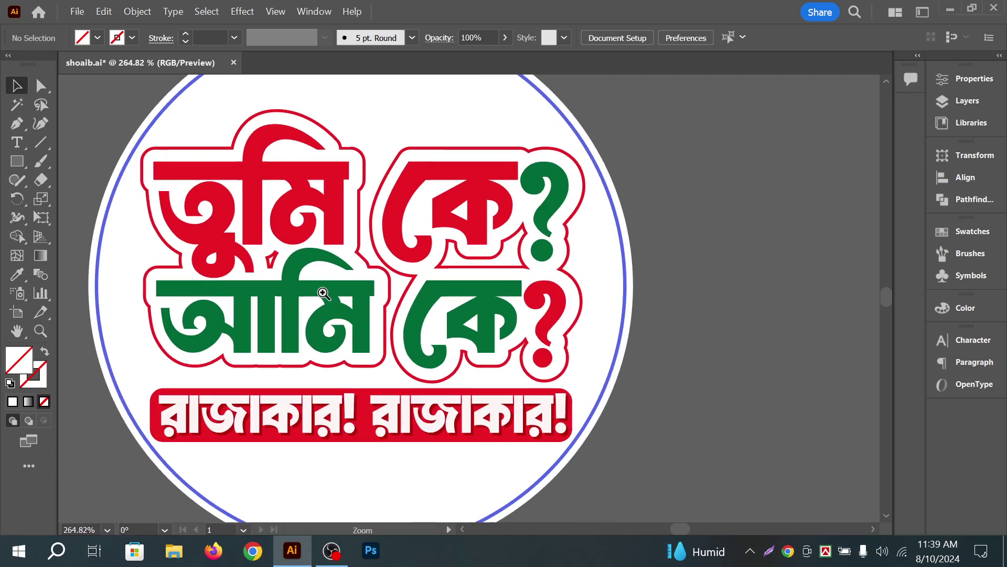
drag(438, 304, 640, 305)
scroll(631, 313, down, 3)
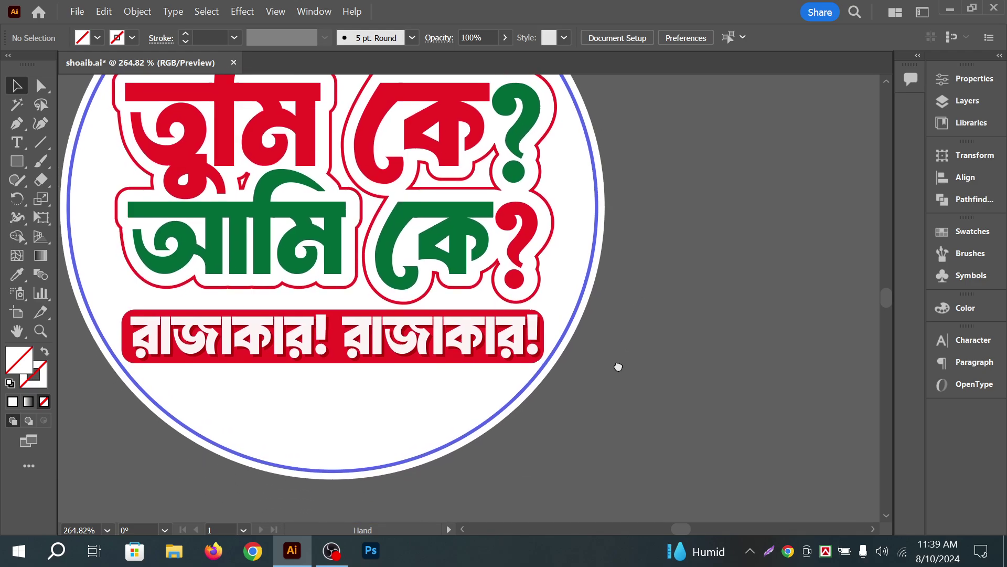
drag(715, 335, 625, 432)
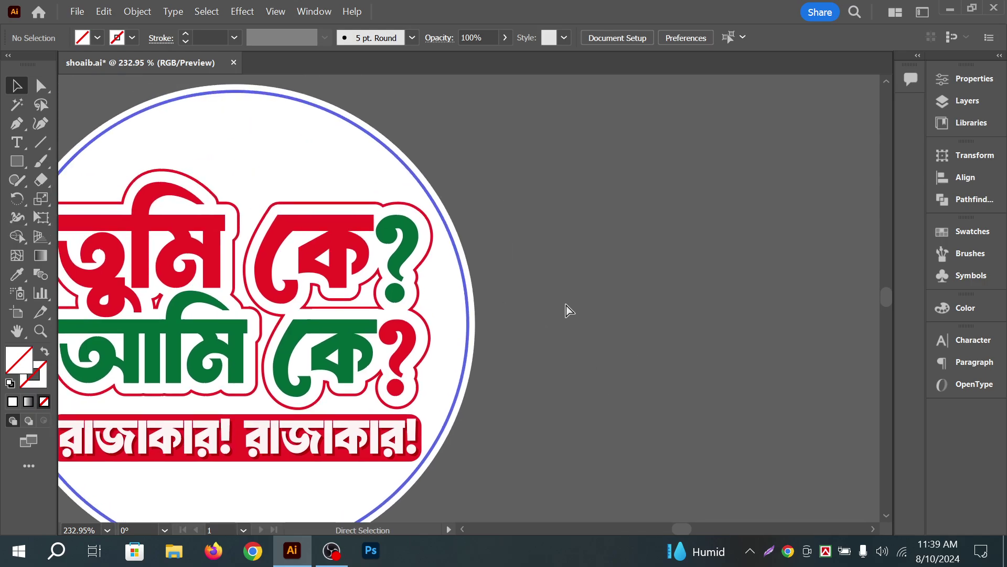
Close the badge document shoaib.ai and open Chrome with the Graphic Design profile
key(ctrl+w)
click(580, 297)
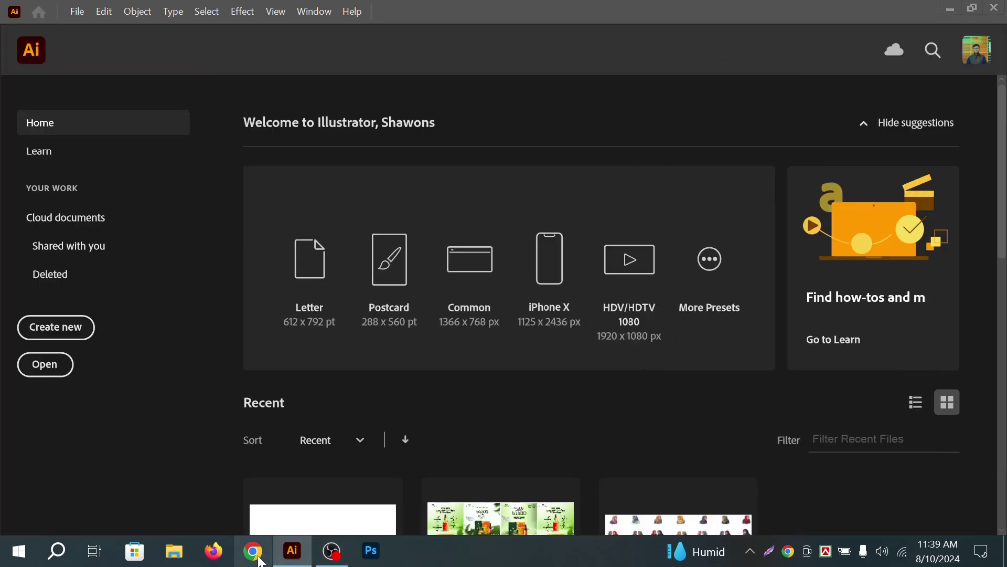
click(254, 550)
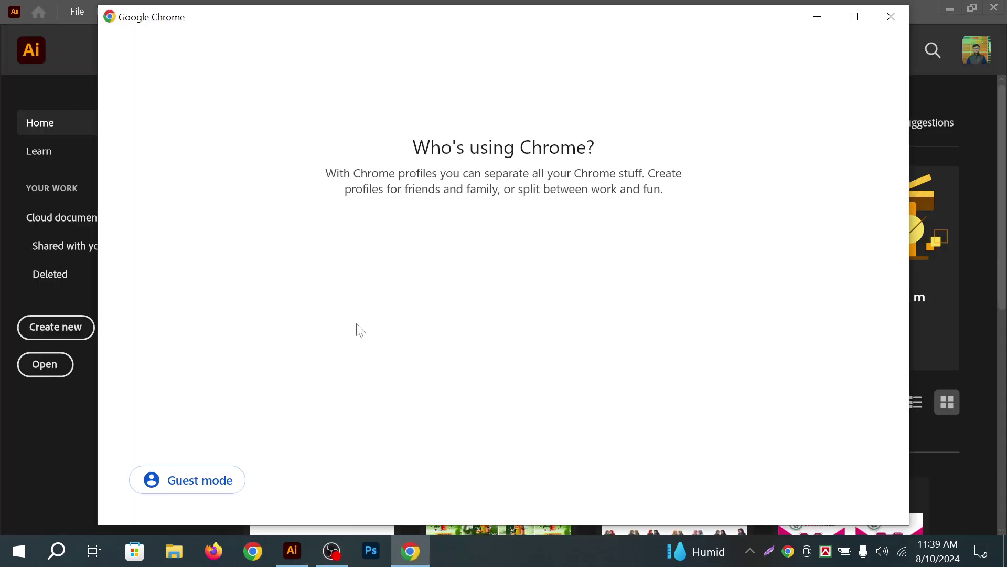
click(286, 410)
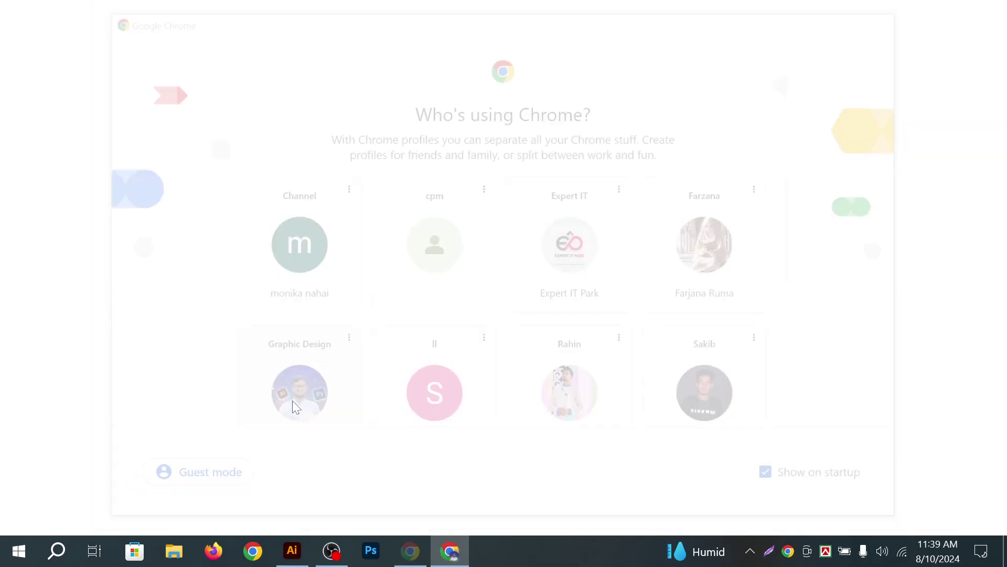
Close the extra browser tab, open YouTube and search for "bangla natok"
click(230, 15)
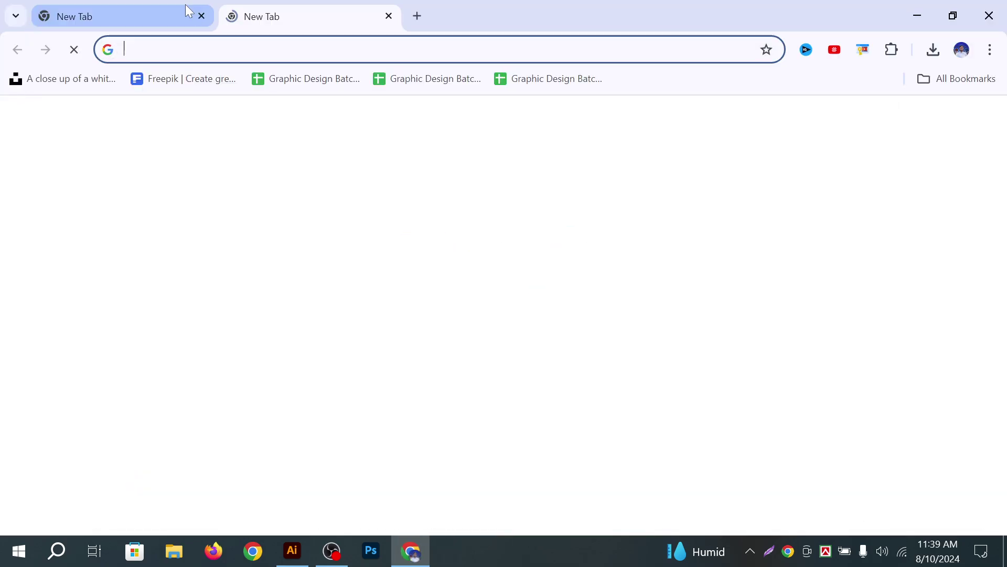
click(202, 15)
click(433, 455)
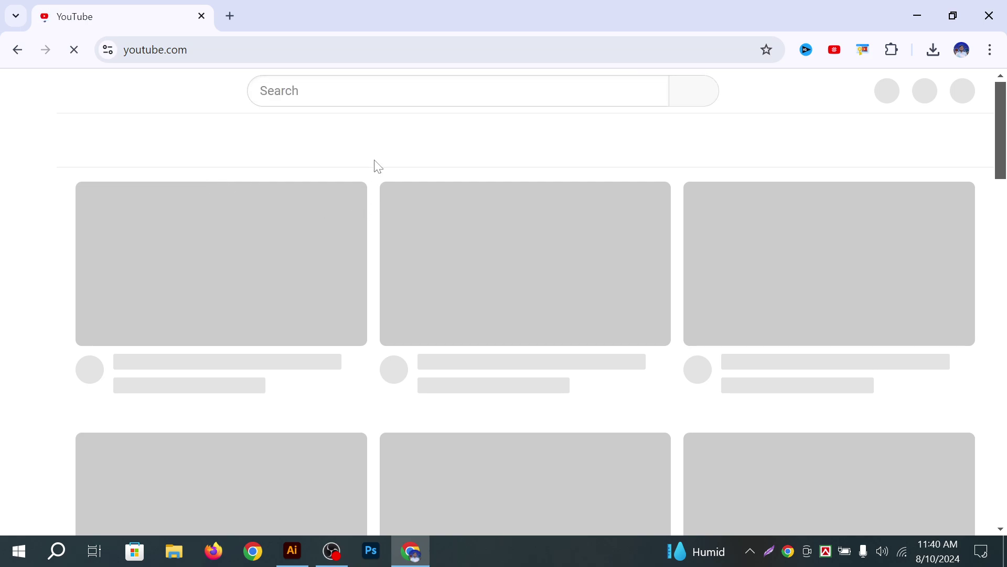
click(260, 91)
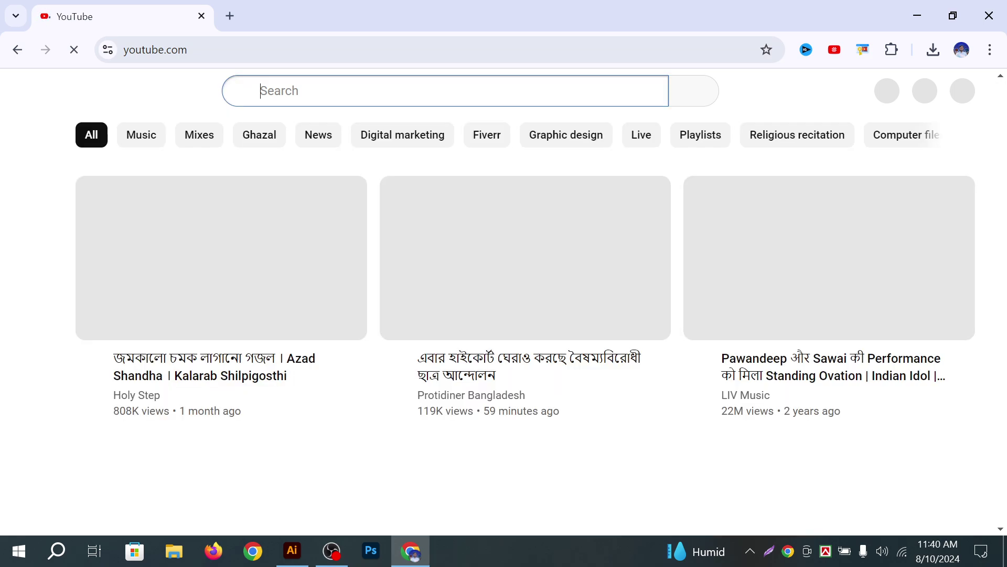
text(bangla natok)
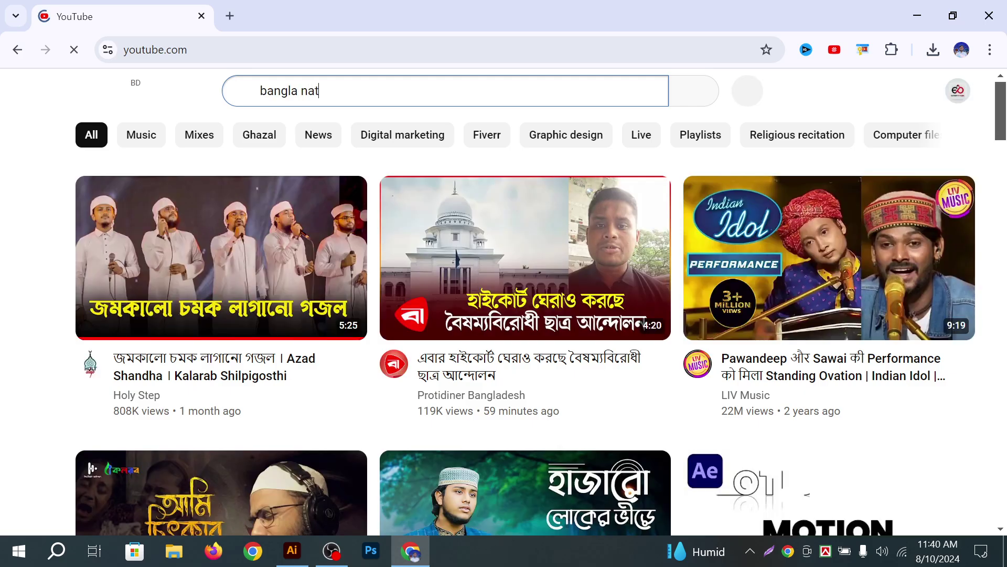
key(Return)
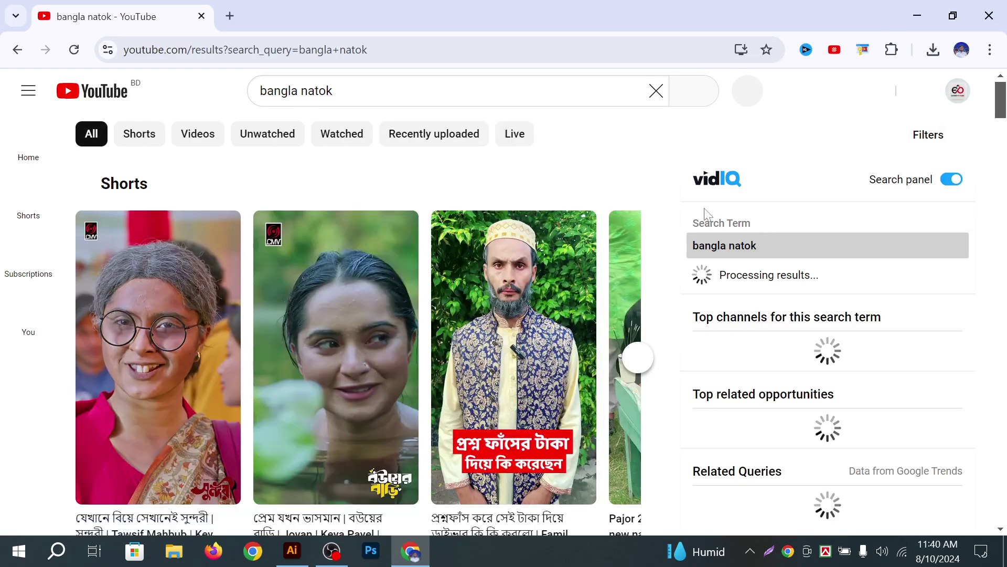
Capture a 464x259 screen area of the Seshta Valo video thumbnail and copy it to the clipboard
scroll(823, 120, down, 6)
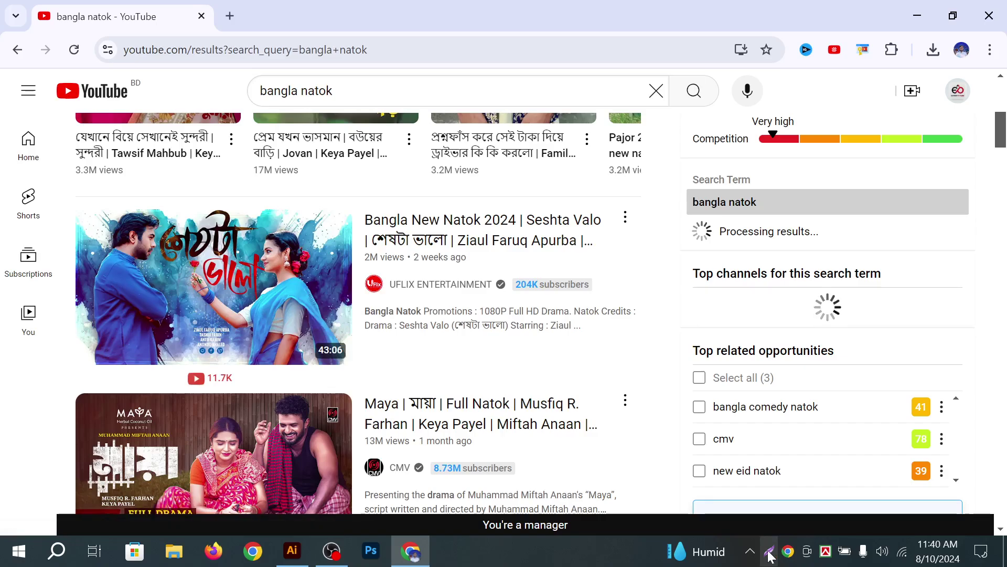
key(Print)
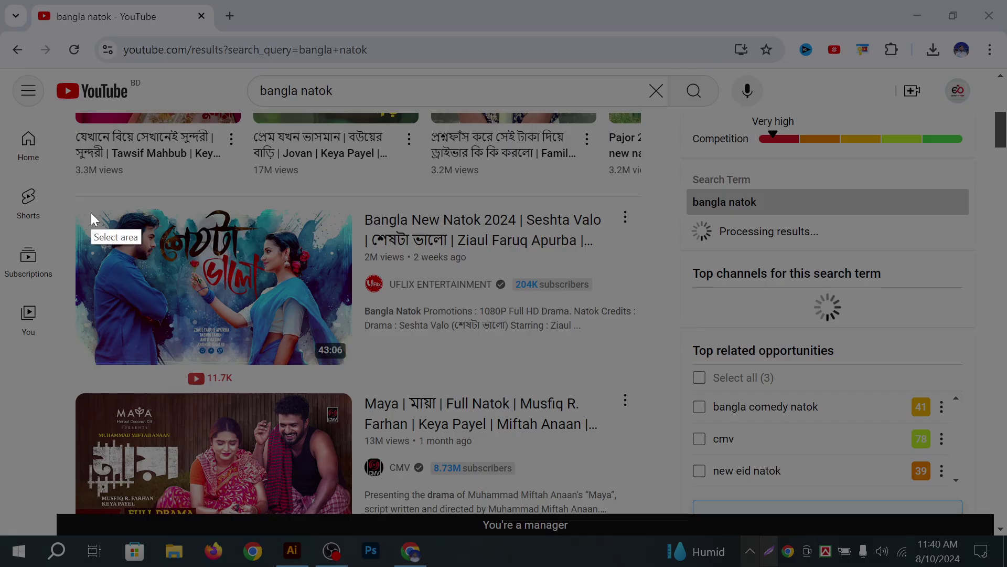
drag(91, 212, 338, 355)
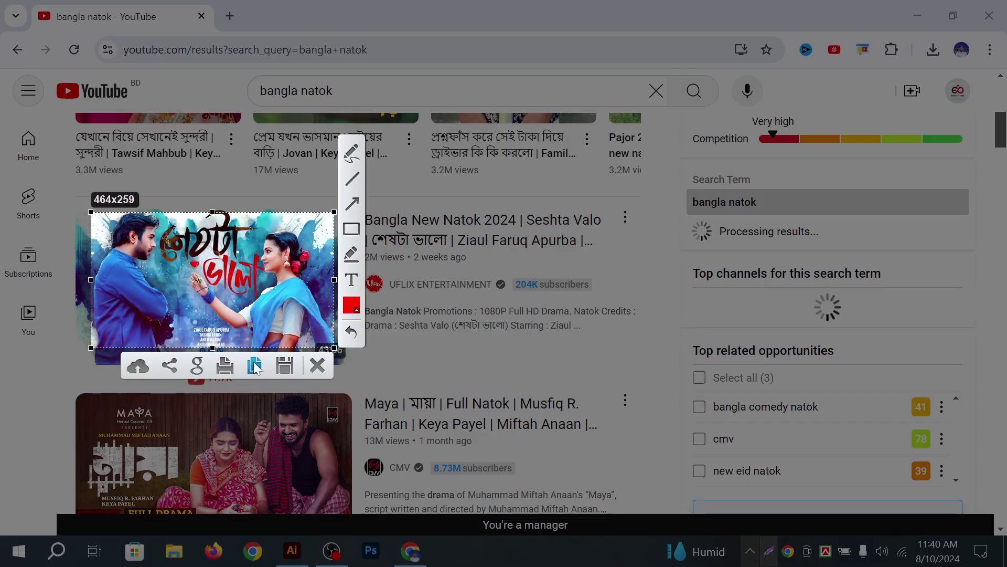
click(262, 367)
Switch to Illustrator and create a new 1080 x 1080 px document with 10 artboards
click(292, 551)
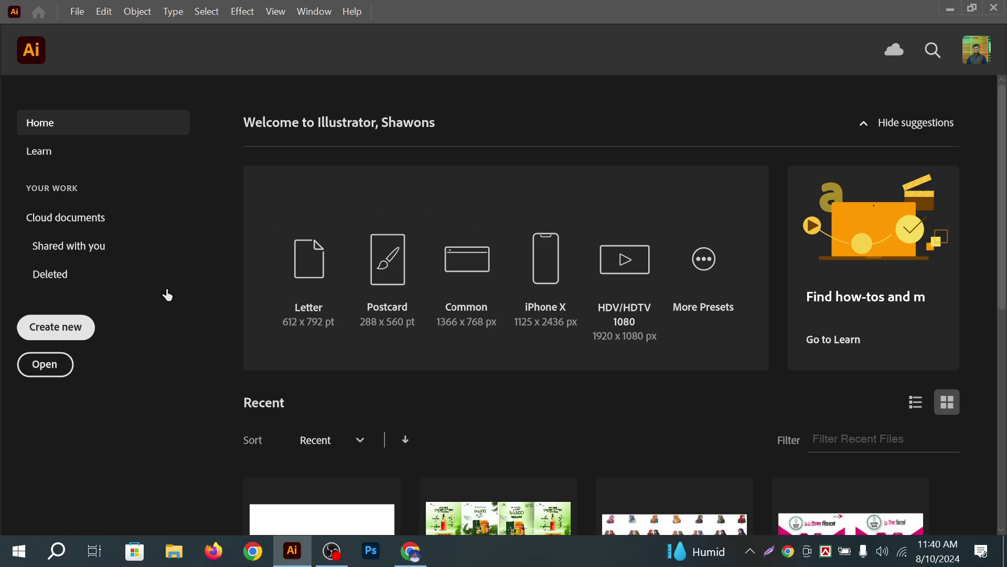
click(68, 334)
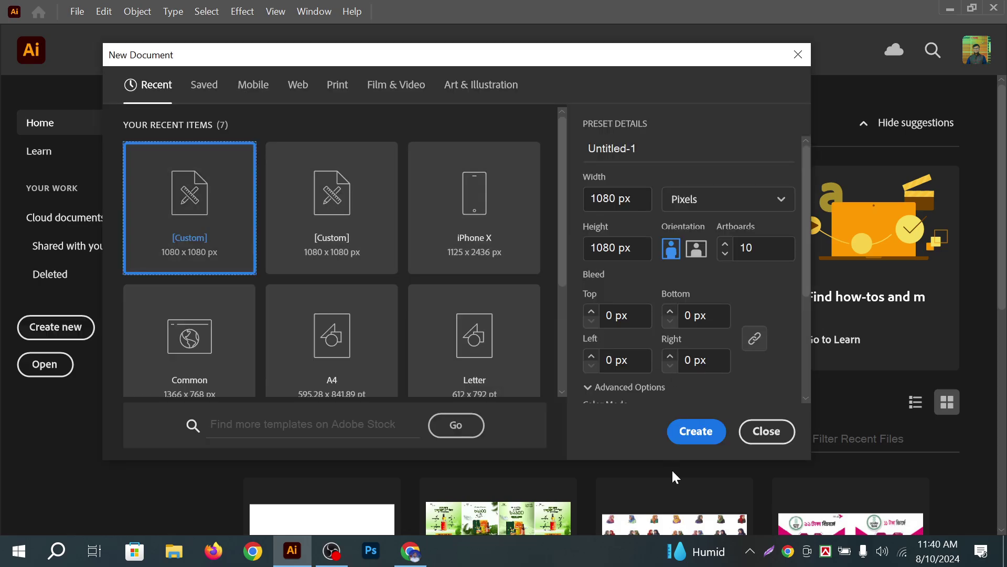
click(695, 435)
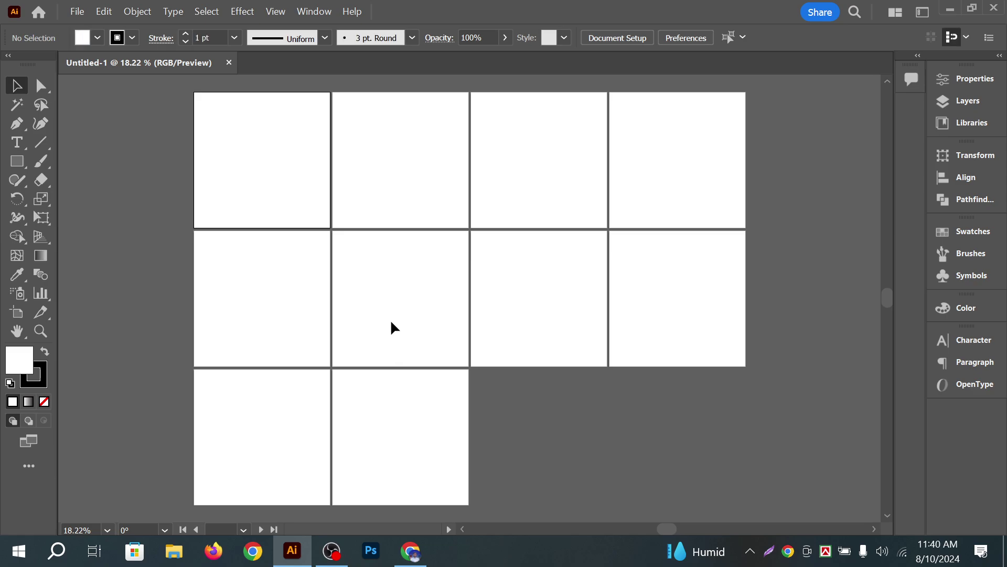
Paste the copied Seshta Valo thumbnail onto the empty canvas to the right of the artboards
click(414, 325)
click(542, 274)
key(space)
drag(682, 278, 465, 264)
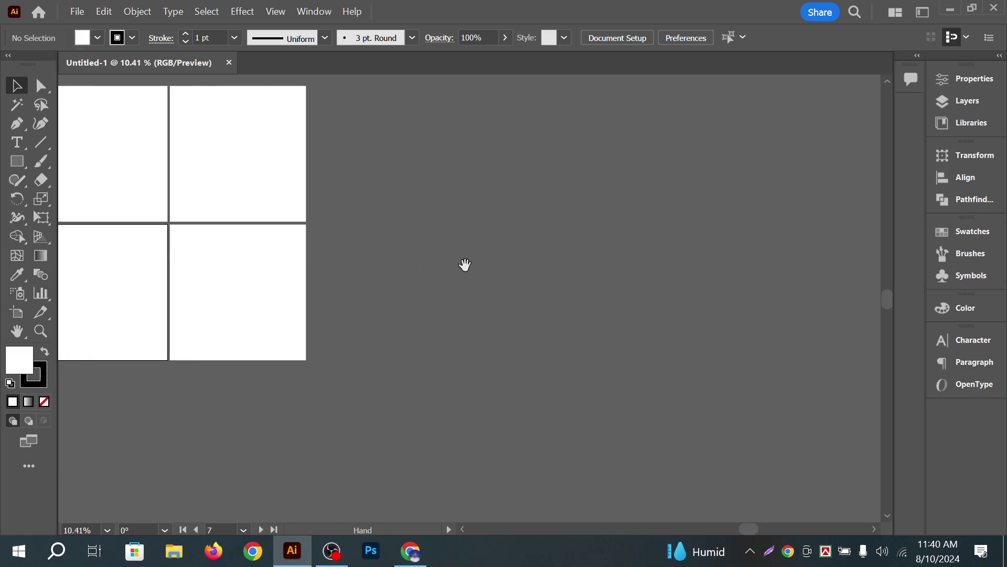
scroll(583, 276, right, 10)
key(ctrl+v)
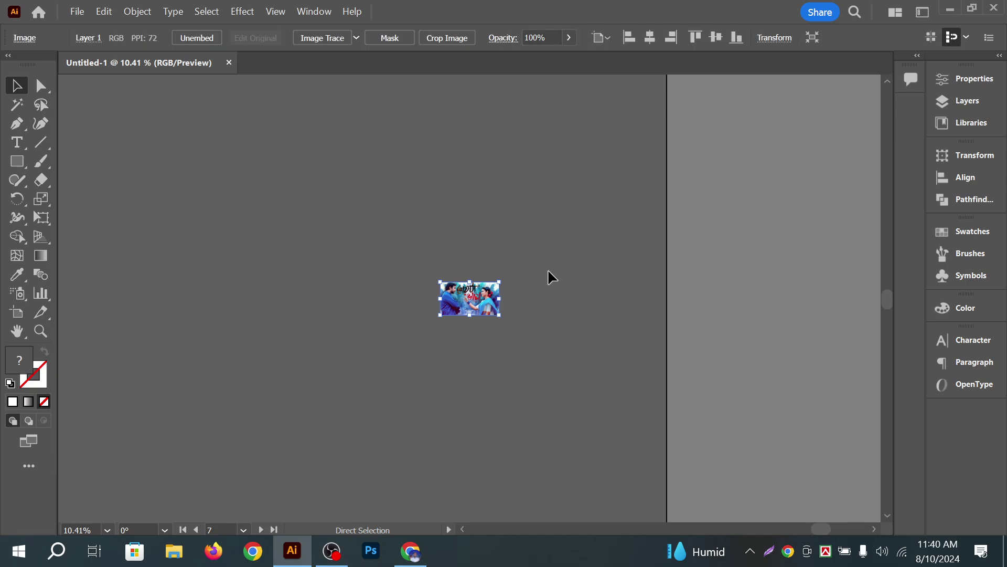
click(506, 304)
drag(506, 303, 777, 398)
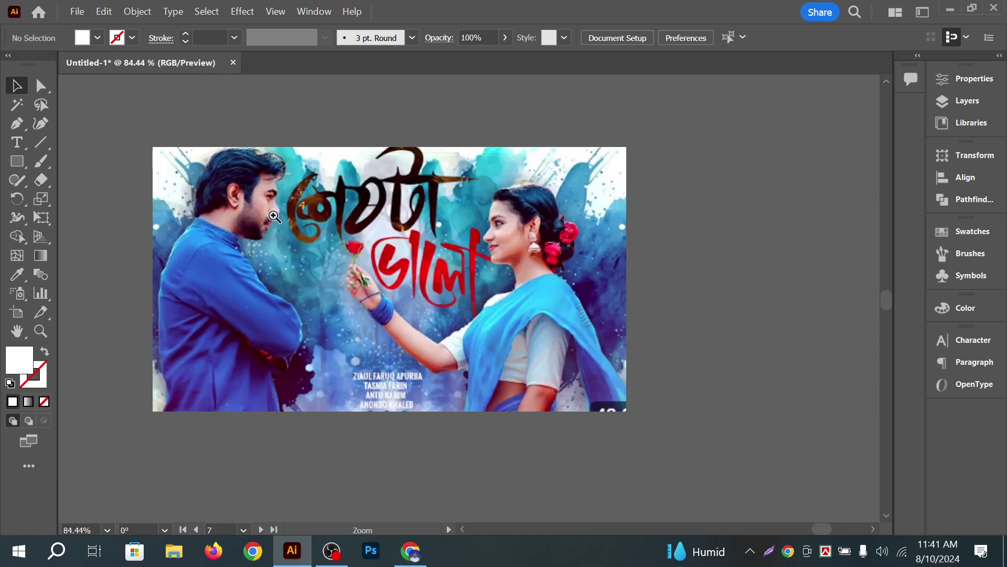
drag(273, 216, 336, 221)
drag(580, 246, 501, 367)
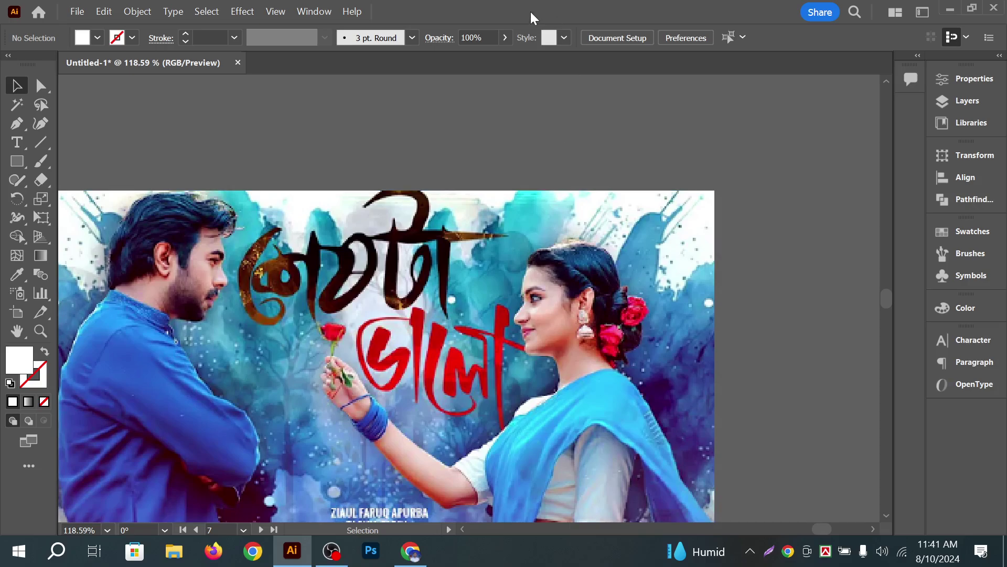
Write the Bengali letters শে in white on the empty canvas above the thumbnail with the Blob Brush
click(50, 164)
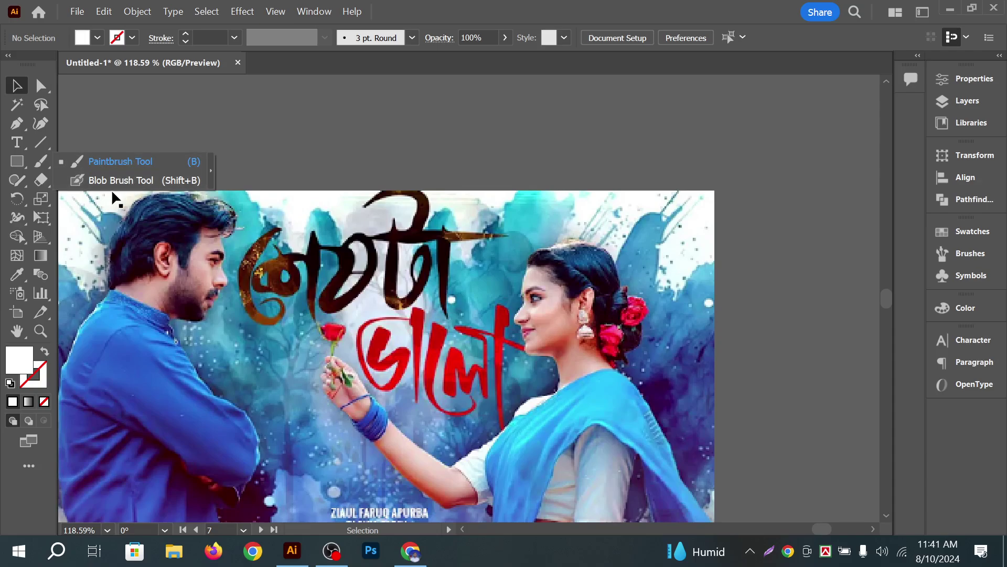
click(152, 180)
mouse_move(262, 148)
mouse_down()
mouse_move(262, 195)
mouse_move(242, 232)
mouse_up()
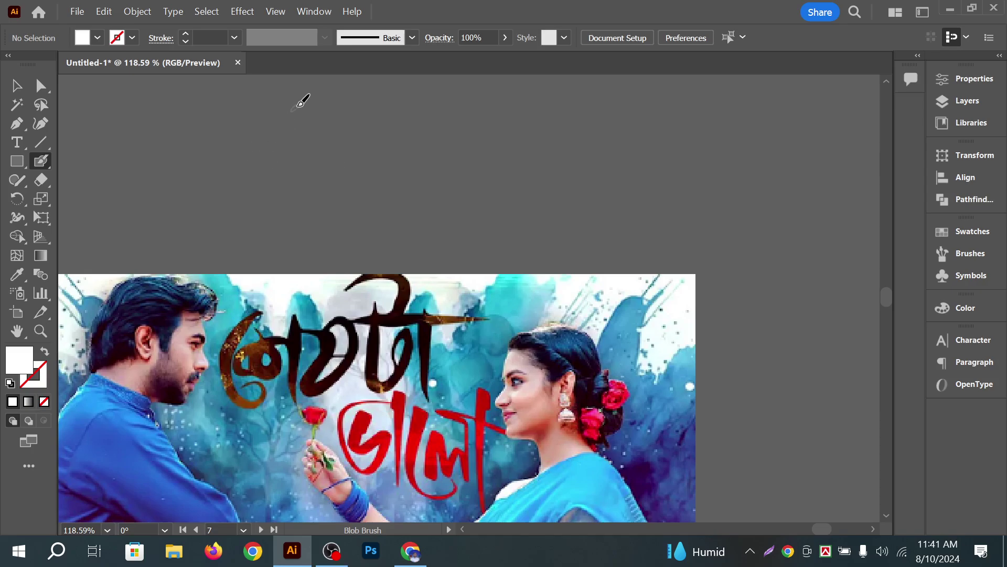
mouse_move(300, 94)
mouse_down()
mouse_move(292, 202)
mouse_move(360, 203)
mouse_move(321, 197)
mouse_move(303, 217)
mouse_up()
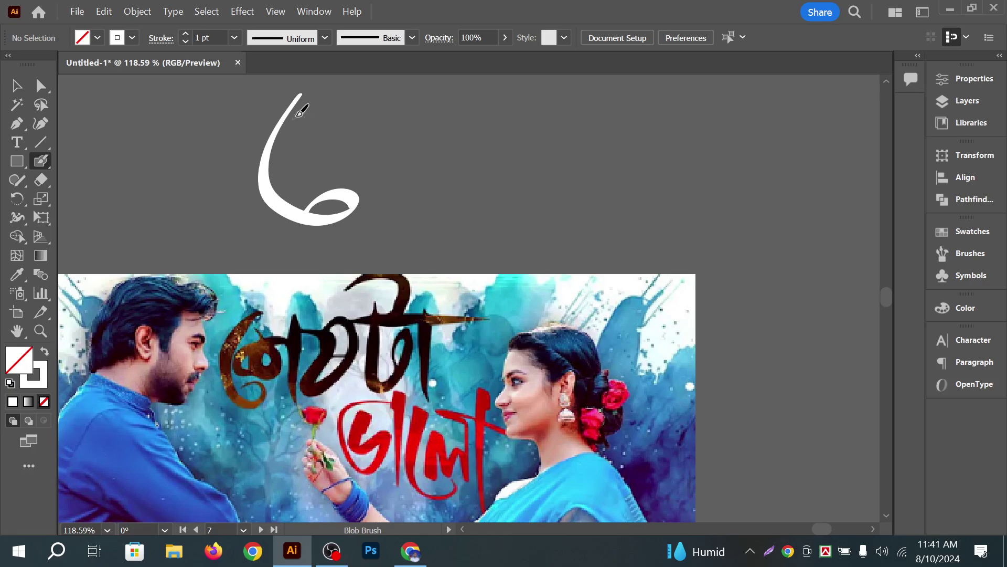
mouse_move(303, 93)
mouse_down()
mouse_move(341, 119)
mouse_move(336, 145)
mouse_move(304, 144)
mouse_move(330, 124)
mouse_move(371, 129)
mouse_move(372, 152)
mouse_move(349, 143)
mouse_move(349, 100)
mouse_move(374, 84)
mouse_move(404, 91)
mouse_move(422, 210)
mouse_up()
mouse_move(418, 173)
mouse_down()
mouse_move(419, 120)
mouse_move(439, 83)
mouse_up()
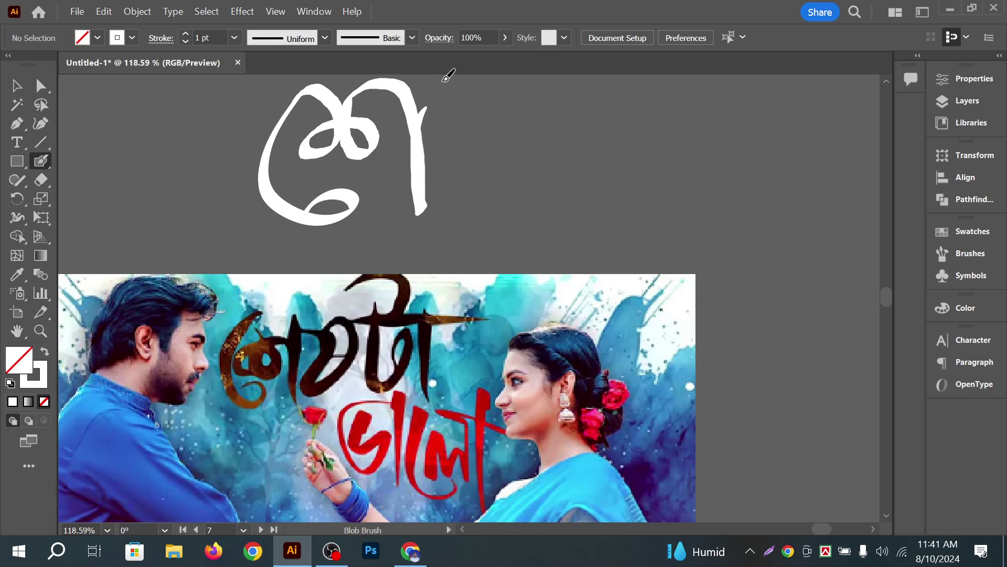
Undo the last strokes of the freehand শে lettering, then redo them
key(ctrl+z)
key(ctrl+z)
key(ctrl+z)
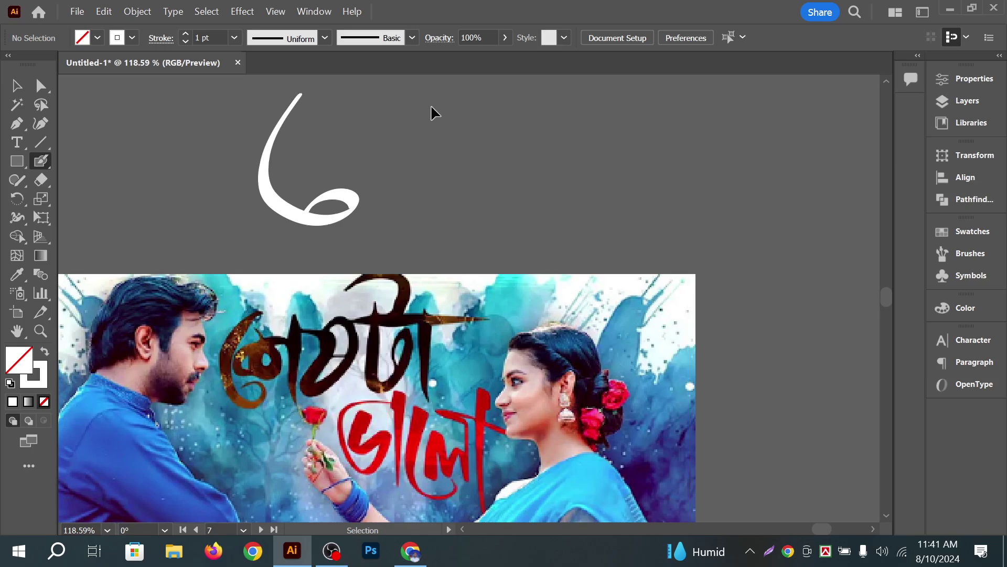
key(ctrl+shift+z)
key(ctrl+shift+z)
key(ctrl+shift+z)
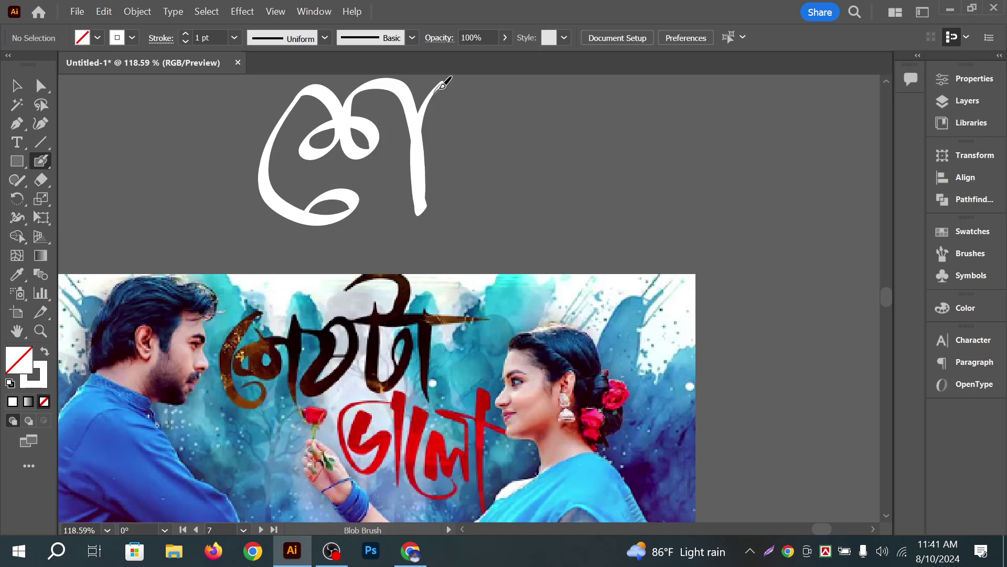
Write the letter ষ with the Blob Brush directly after শে, replacing a discarded first attempt
mouse_move(449, 84)
mouse_down()
mouse_move(459, 181)
mouse_move(480, 183)
mouse_move(505, 141)
mouse_move(498, 96)
mouse_move(469, 97)
mouse_move(458, 125)
mouse_up()
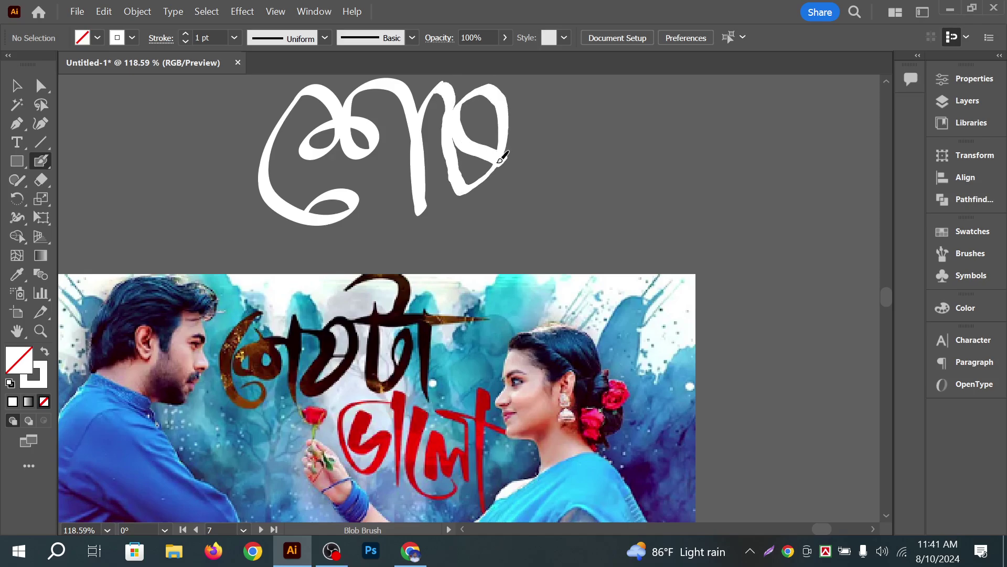
key(ctrl+z)
mouse_move(437, 88)
mouse_down()
mouse_move(457, 103)
mouse_move(474, 196)
mouse_move(485, 199)
mouse_move(515, 145)
mouse_move(521, 91)
mouse_move(490, 88)
mouse_move(477, 128)
mouse_move(501, 135)
mouse_move(524, 153)
mouse_up()
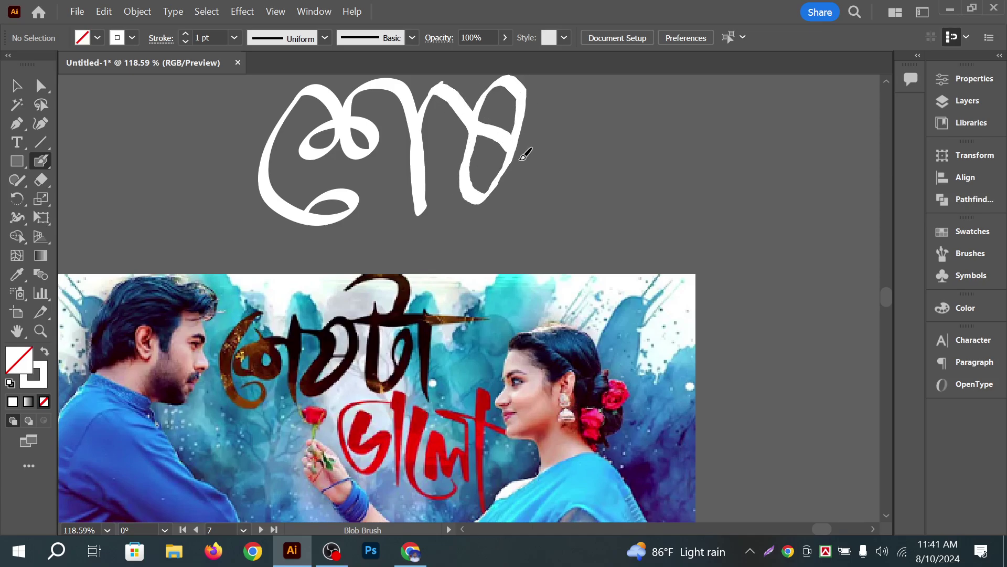
drag(560, 118, 540, 148)
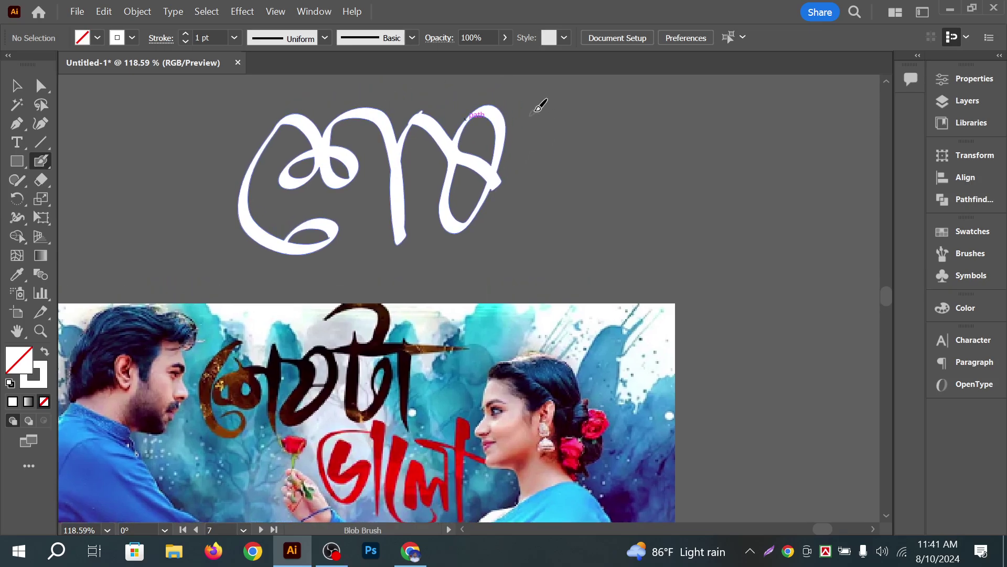
Write টা with the Blob Brush after ষ, including its raised flourish, to complete the word শেষটা
mouse_move(531, 102)
mouse_down()
mouse_move(526, 231)
mouse_move(585, 160)
mouse_move(565, 164)
mouse_move(571, 177)
mouse_move(576, 149)
mouse_up()
drag(576, 149, 558, 190)
mouse_move(469, 98)
mouse_down()
mouse_move(537, 95)
mouse_move(558, 128)
mouse_move(546, 158)
mouse_move(598, 143)
mouse_move(606, 288)
mouse_move(679, 102)
mouse_move(749, 115)
mouse_up()
scroll(427, 175, down, 5)
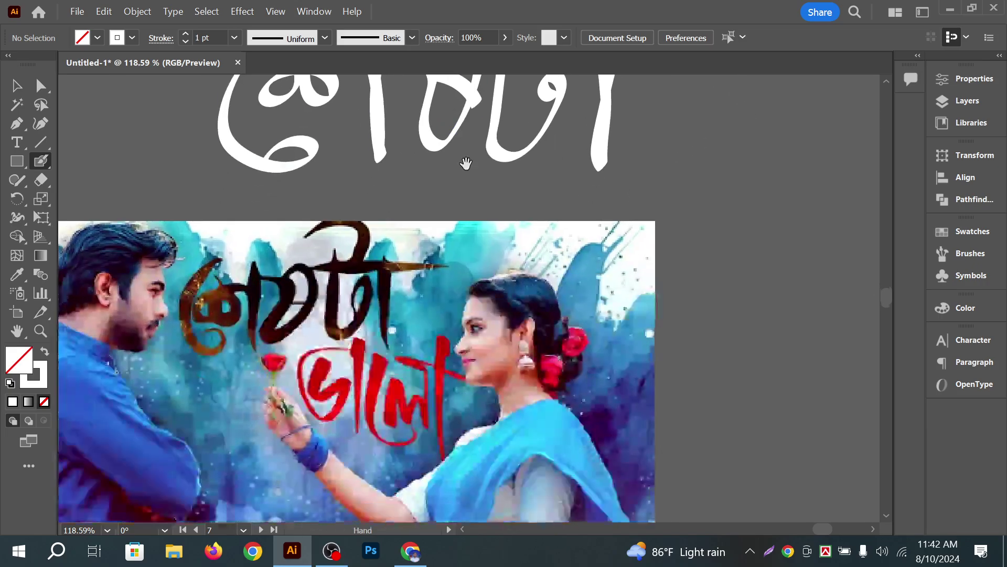
scroll(499, 142, right, 2)
scroll(551, 228, up, 3)
scroll(577, 199, down, 1)
scroll(596, 180, up, 2)
scroll(596, 180, right, 2)
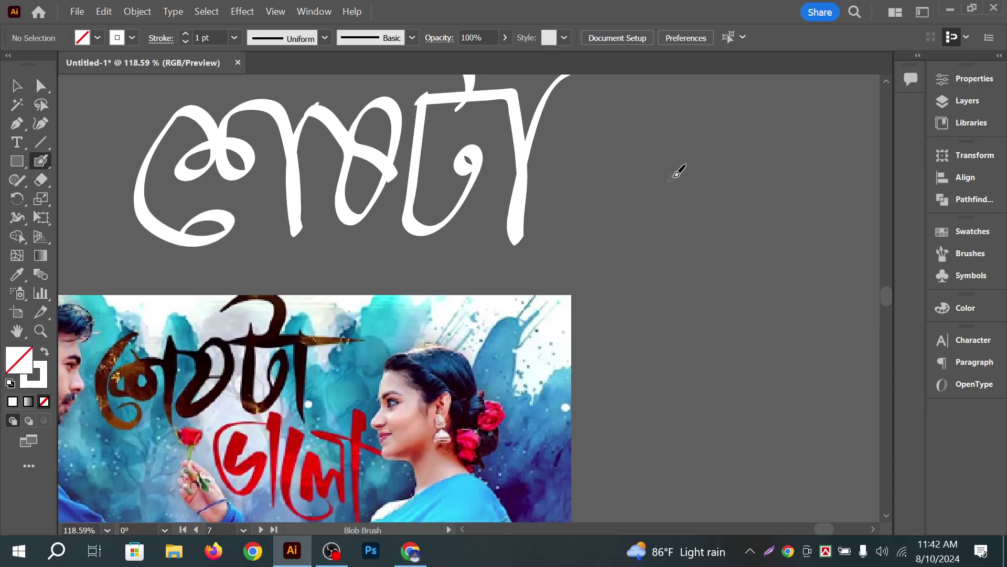
mouse_move(684, 164)
mouse_down()
mouse_move(679, 192)
mouse_move(681, 167)
mouse_move(685, 226)
mouse_move(719, 194)
mouse_move(746, 210)
mouse_move(735, 243)
mouse_move(659, 255)
mouse_move(607, 179)
mouse_up()
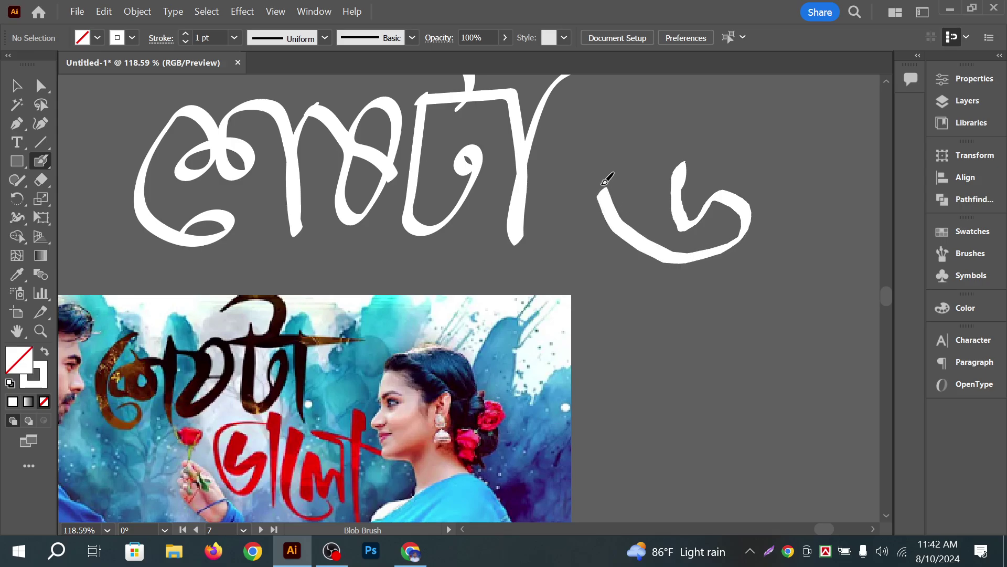
key(ctrl+z)
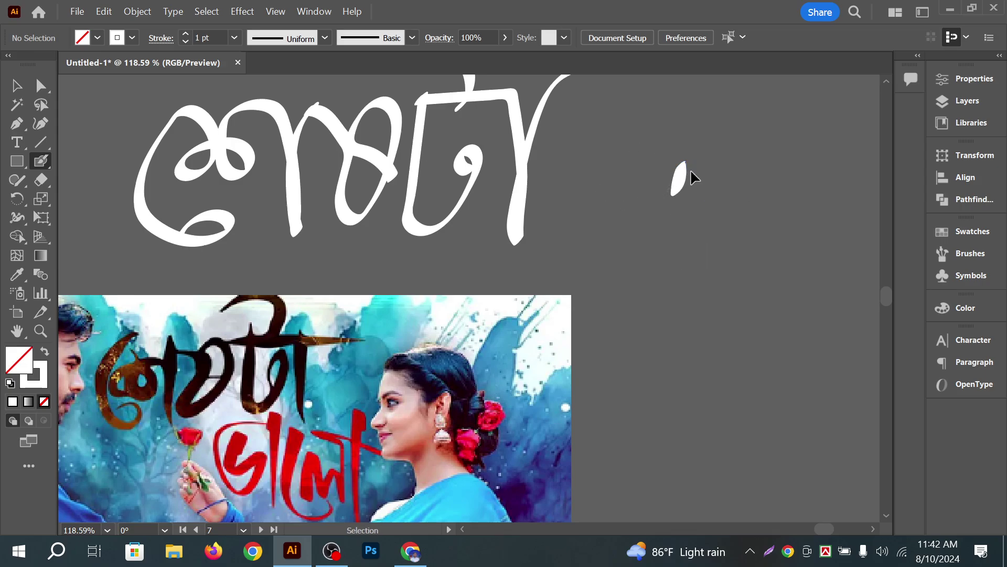
key(ctrl+z)
Write ভা with the Blob Brush on the canvas to the right of the handwritten শেষটা
mouse_move(702, 157)
mouse_down()
mouse_move(711, 162)
mouse_move(693, 159)
mouse_move(657, 234)
mouse_move(728, 181)
mouse_move(738, 247)
mouse_move(605, 256)
mouse_up()
drag(576, 215, 577, 221)
scroll(731, 162, right, 5)
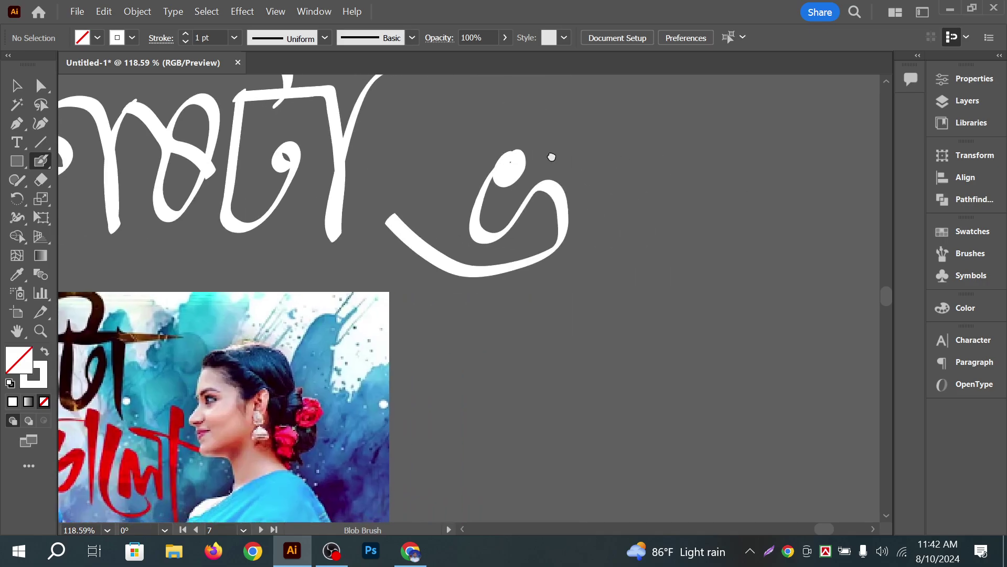
mouse_move(506, 147)
mouse_down()
mouse_move(614, 140)
mouse_move(607, 269)
mouse_up()
drag(622, 191, 685, 157)
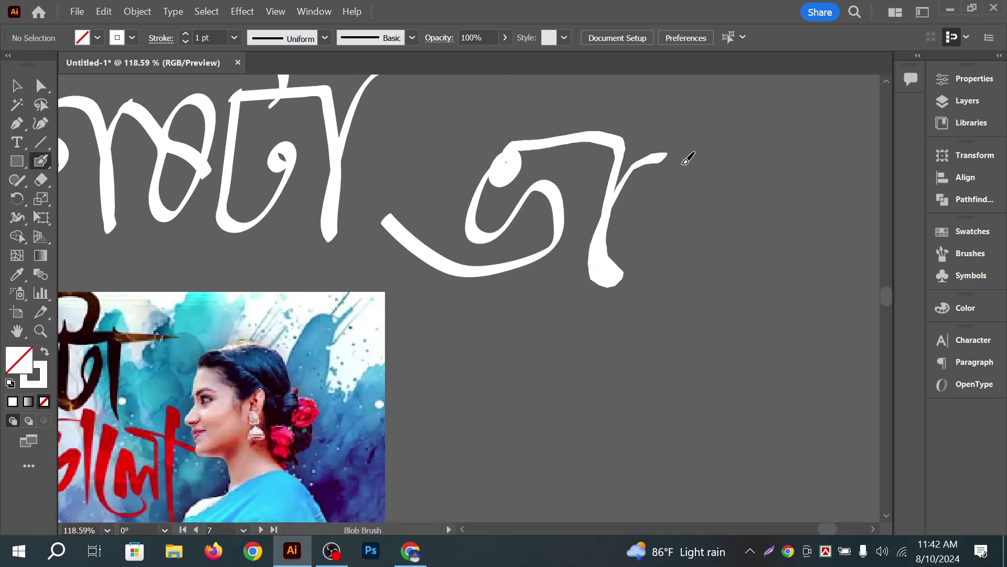
Write লো with the Blob Brush after ভা to complete the word ভালো
scroll(685, 158, right, 5)
mouse_move(555, 126)
mouse_down()
mouse_move(493, 228)
mouse_move(580, 241)
mouse_move(542, 234)
mouse_up()
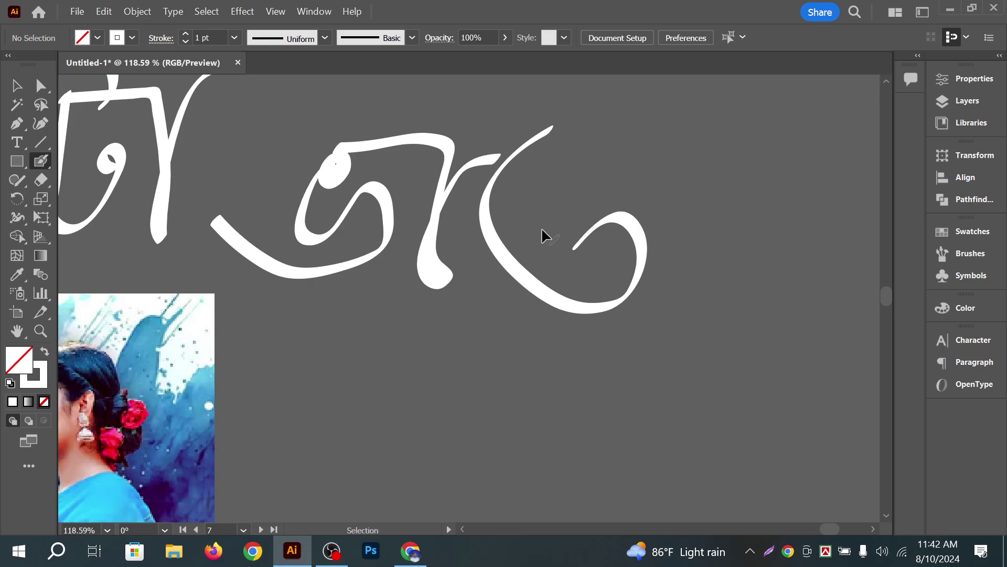
key(ctrl+z)
mouse_move(528, 123)
mouse_down()
mouse_move(556, 315)
mouse_move(626, 262)
mouse_up()
mouse_move(545, 231)
mouse_down()
mouse_move(526, 225)
mouse_move(596, 225)
mouse_move(616, 242)
mouse_move(492, 128)
mouse_move(475, 136)
mouse_up()
mouse_move(549, 135)
mouse_down()
mouse_move(650, 119)
mouse_move(650, 240)
mouse_move(763, 125)
mouse_up()
View the handwritten words beside the thumbnail and examine the thumbnail's শেষটা ভালো title lettering up close
scroll(751, 150, down, 5)
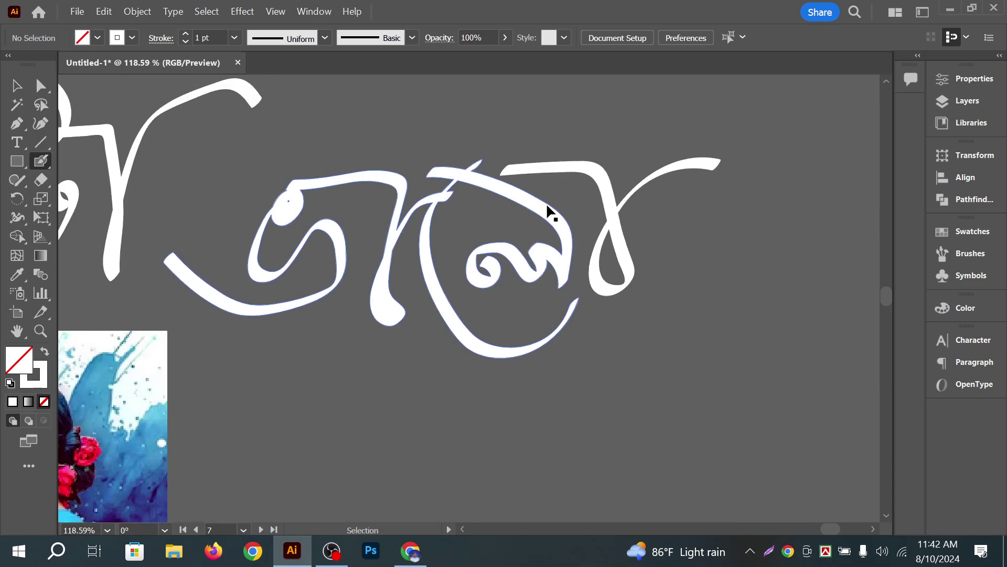
mouse_move(398, 191)
mouse_down()
mouse_move(424, 176)
mouse_move(473, 192)
mouse_move(490, 170)
mouse_up()
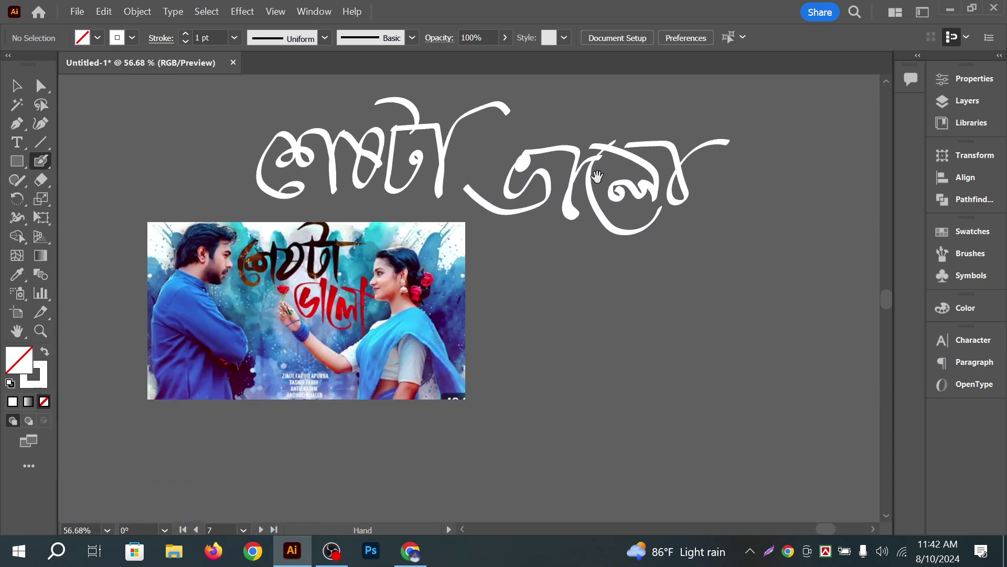
click(11, 88)
key(ctrl+space)
drag(259, 102, 383, 238)
click(336, 228)
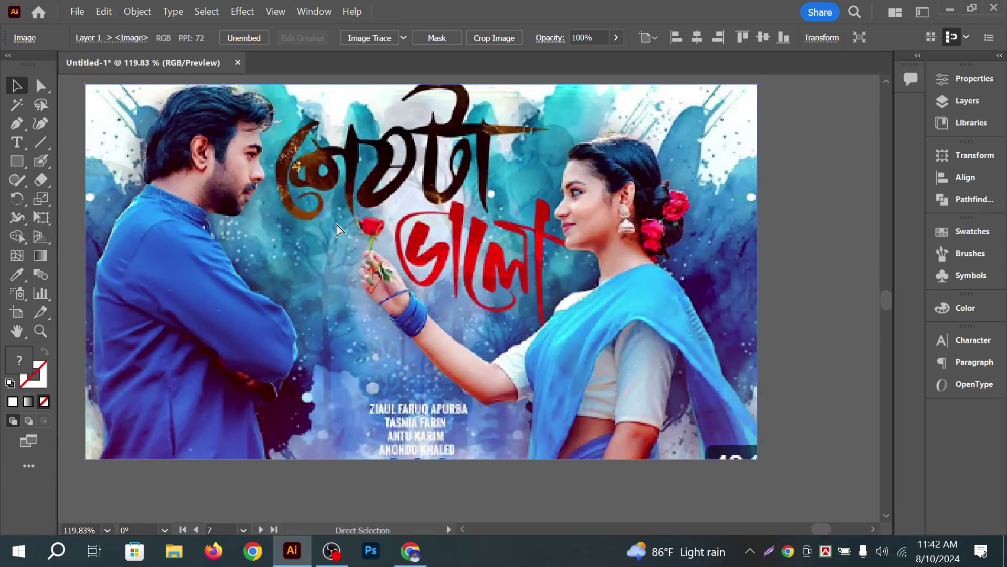
key(ctrl+shift+a)
key(c)
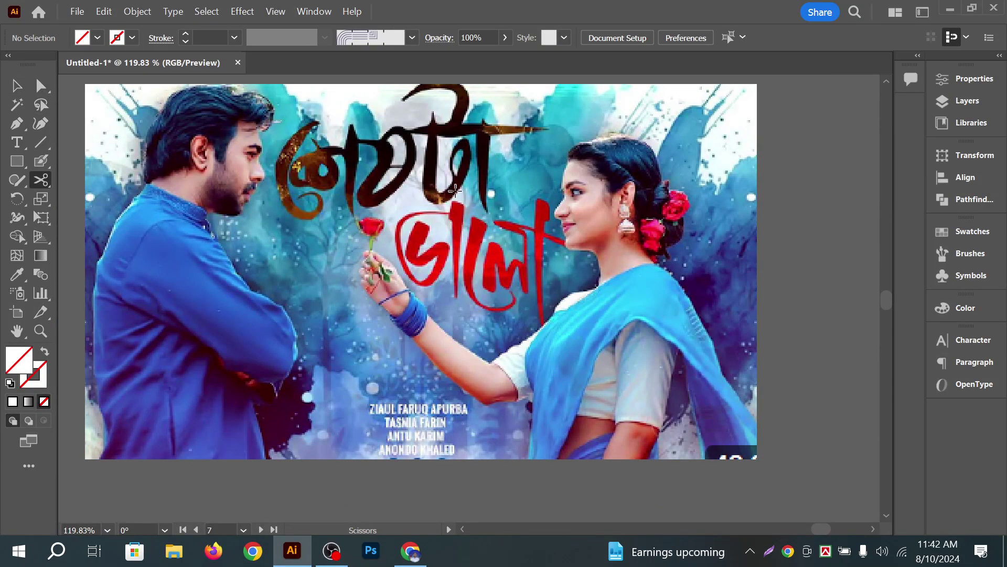
click(18, 87)
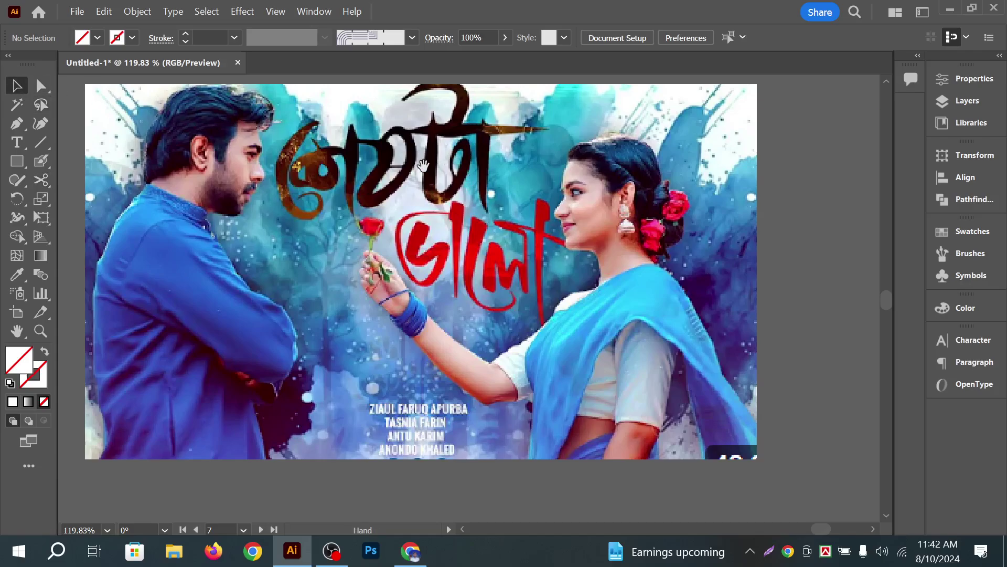
drag(506, 182, 525, 201)
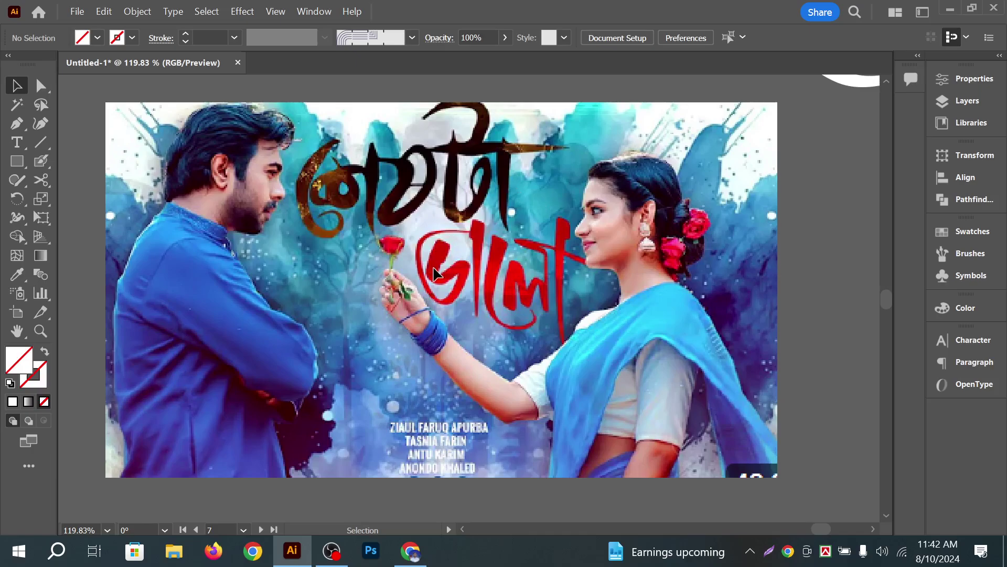
mouse_move(481, 222)
mouse_down()
mouse_move(470, 233)
mouse_move(486, 225)
mouse_up()
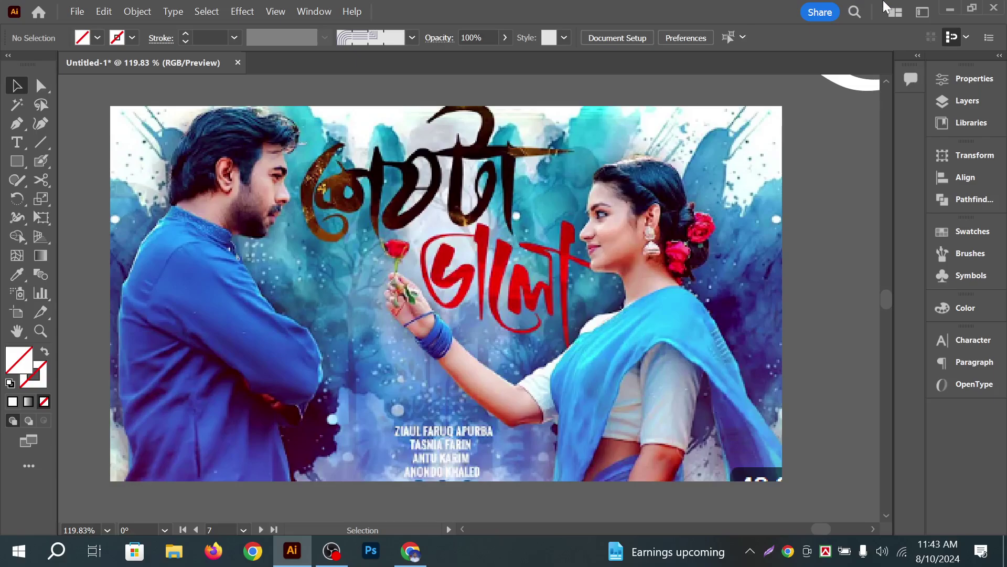
mouse_move(561, 349)
mouse_down()
mouse_move(554, 343)
mouse_move(564, 345)
mouse_up()
drag(401, 278, 366, 273)
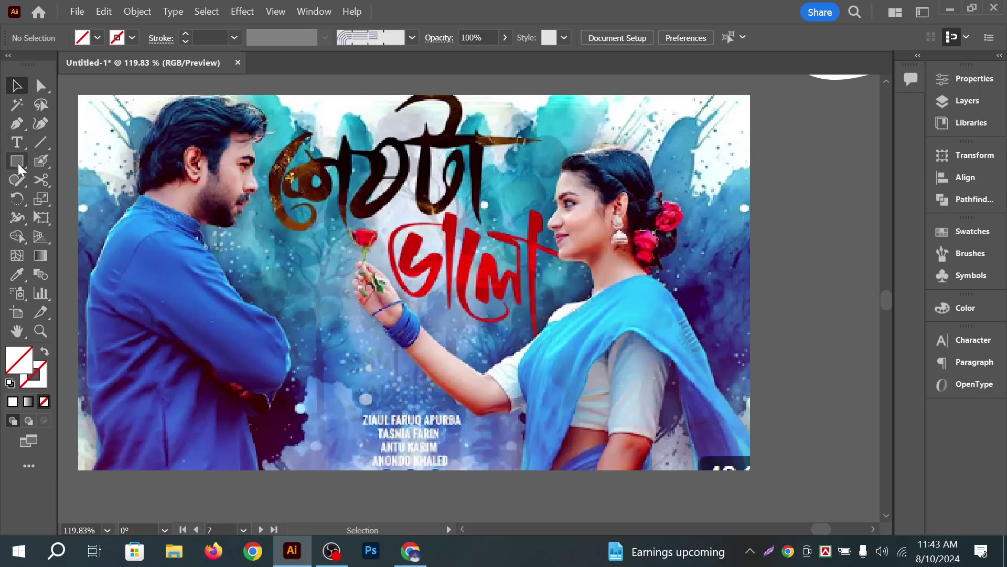
Trace the letters শেষ of the thumbnail's dark title word in white with the Blob Brush
drag(41, 161, 101, 178)
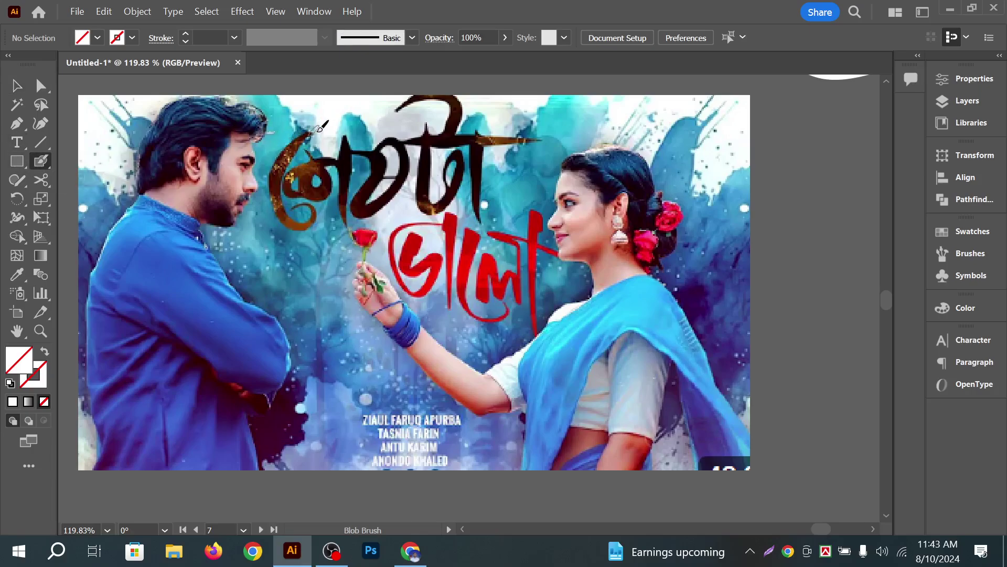
mouse_move(312, 133)
mouse_down()
mouse_move(281, 169)
mouse_move(280, 208)
mouse_move(296, 232)
mouse_move(319, 217)
mouse_move(314, 197)
mouse_move(295, 207)
mouse_move(306, 154)
mouse_move(316, 168)
mouse_move(298, 195)
mouse_move(297, 167)
mouse_move(320, 166)
mouse_move(327, 195)
mouse_move(317, 180)
mouse_move(330, 158)
mouse_move(346, 164)
mouse_move(345, 224)
mouse_move(346, 136)
mouse_up()
mouse_move(361, 152)
mouse_down()
mouse_move(382, 164)
mouse_move(361, 204)
mouse_move(370, 214)
mouse_move(403, 172)
mouse_move(395, 132)
mouse_up()
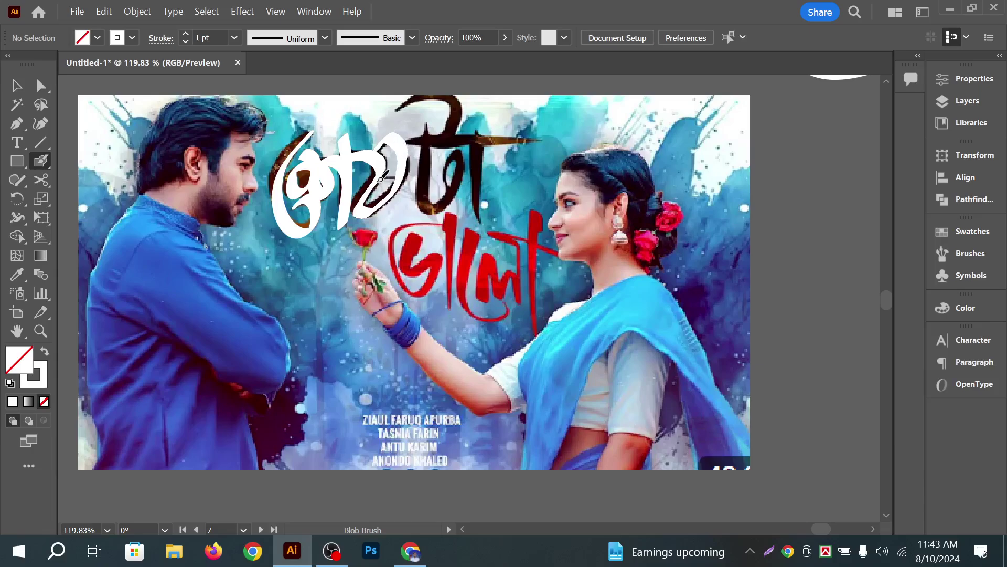
drag(380, 179, 396, 173)
Trace টা of the thumbnail's dark title word with the Blob Brush, including the top curve and long headline stroke
scroll(414, 155, up, 2)
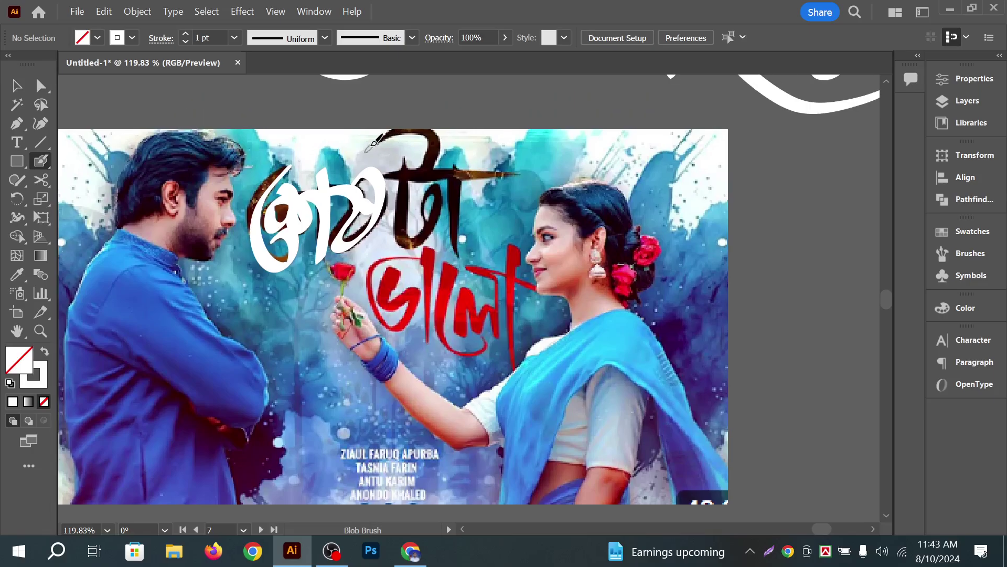
mouse_move(373, 143)
mouse_down()
mouse_move(431, 135)
mouse_move(439, 157)
mouse_move(432, 169)
mouse_move(382, 181)
mouse_move(437, 169)
mouse_move(520, 174)
mouse_move(456, 221)
mouse_move(464, 249)
mouse_up()
key(ctrl+z)
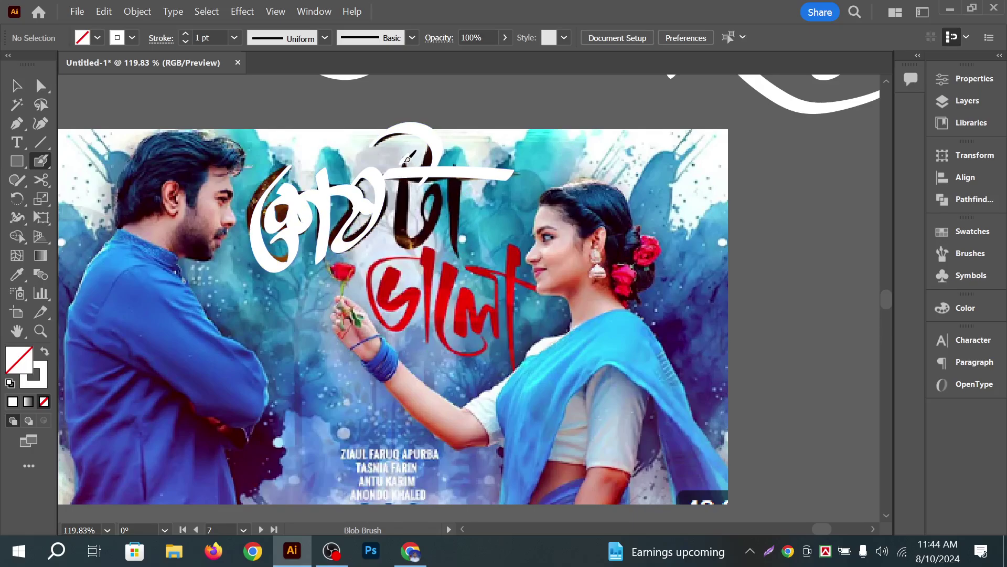
drag(408, 159, 402, 215)
key(ctrl+z)
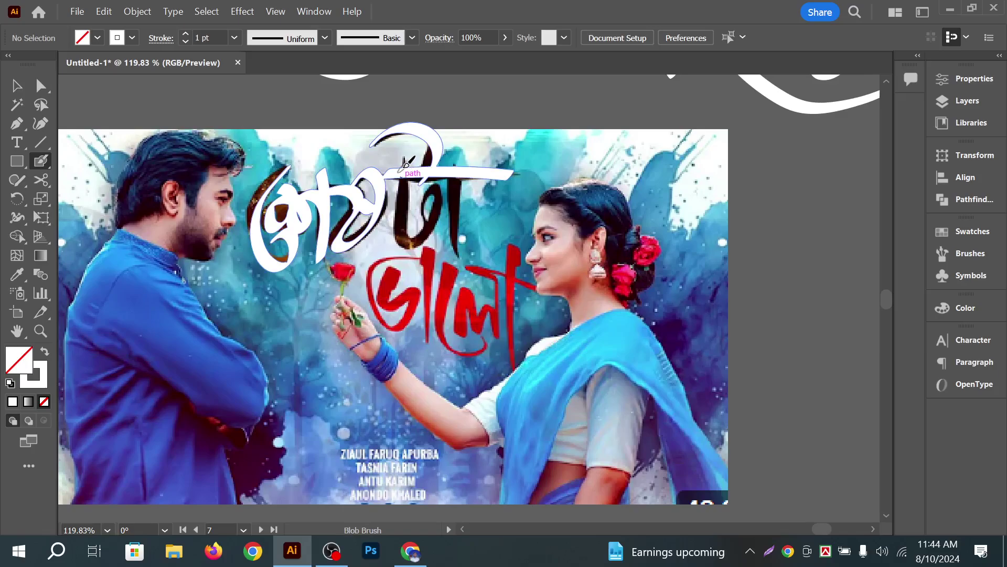
mouse_move(406, 165)
mouse_down()
mouse_move(406, 250)
mouse_move(439, 220)
mouse_move(444, 194)
mouse_move(430, 194)
mouse_move(441, 213)
mouse_up()
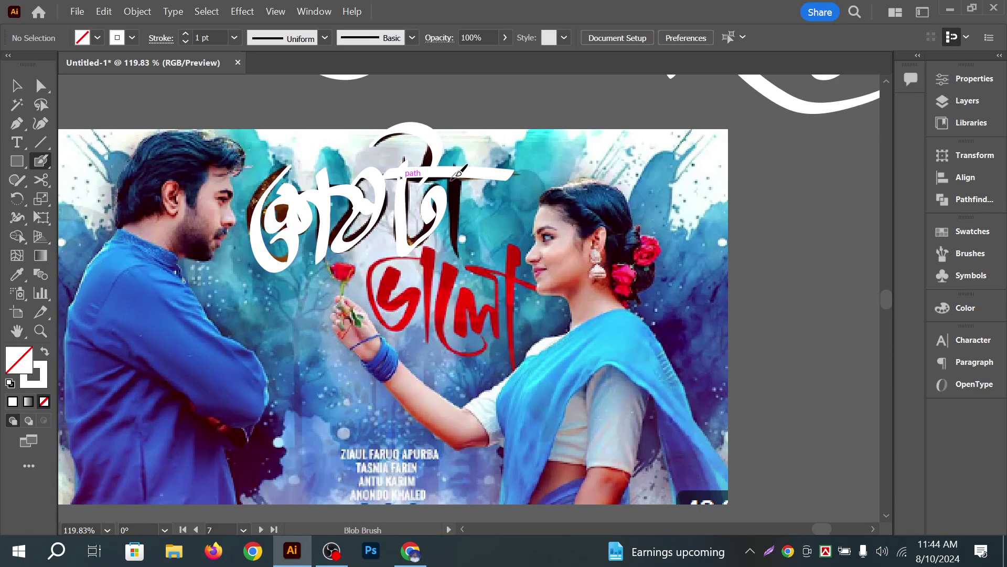
drag(458, 176, 461, 248)
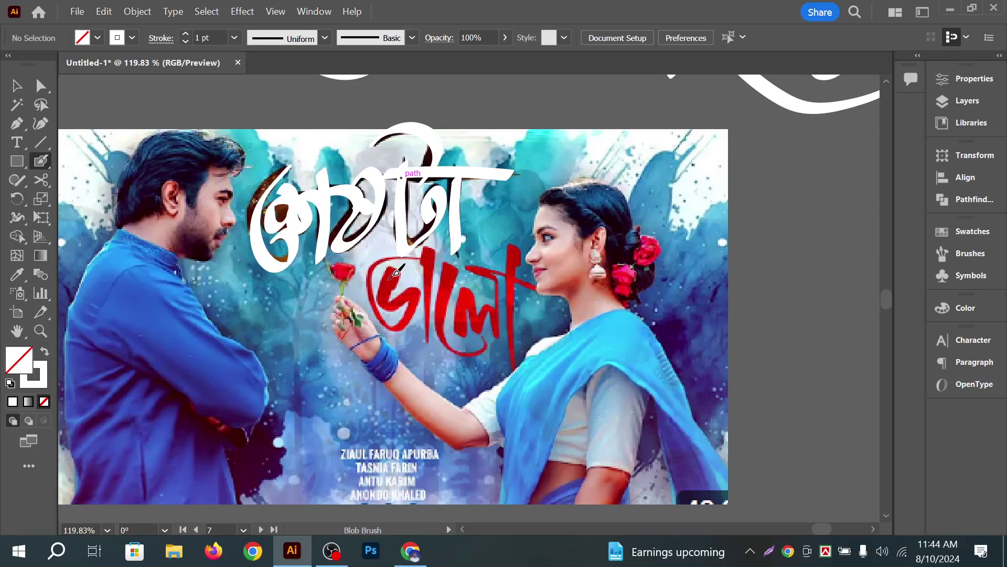
mouse_move(395, 271)
mouse_down()
mouse_move(388, 294)
mouse_move(387, 273)
mouse_move(389, 293)
mouse_move(395, 279)
mouse_move(382, 289)
mouse_move(407, 297)
mouse_up()
key(ctrl+z)
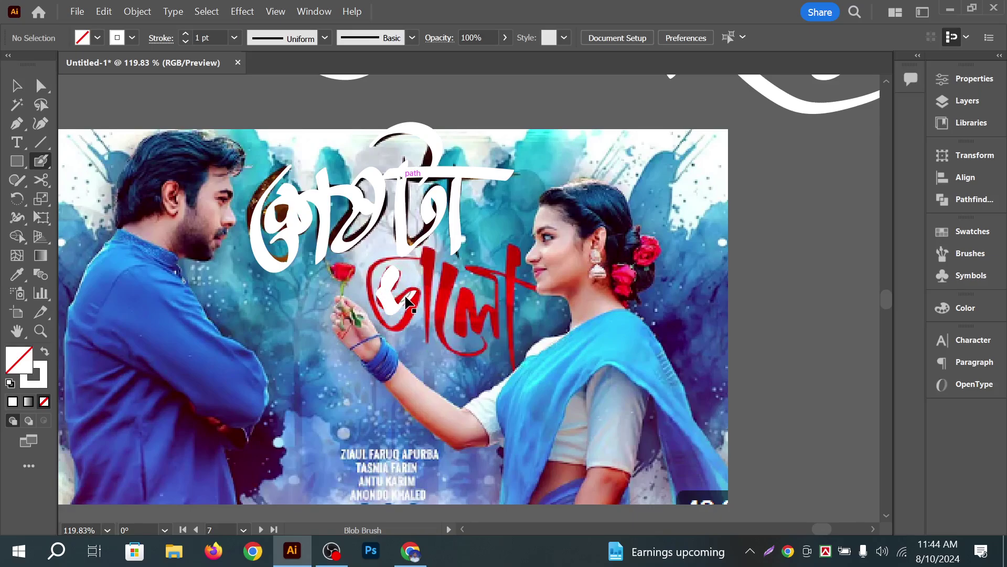
key(ctrl+z)
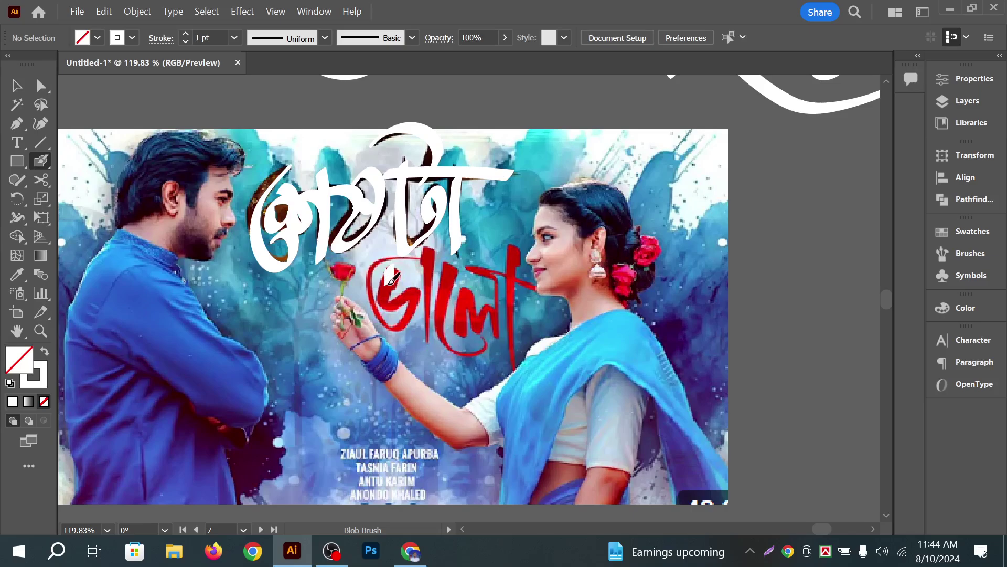
Trace ভা and the ল shape of the thumbnail's red title word ভালো in white with the Blob Brush
mouse_move(400, 300)
mouse_down()
mouse_move(409, 292)
mouse_move(416, 313)
mouse_move(368, 317)
mouse_move(360, 286)
mouse_move(379, 259)
mouse_move(415, 248)
mouse_move(384, 283)
mouse_up()
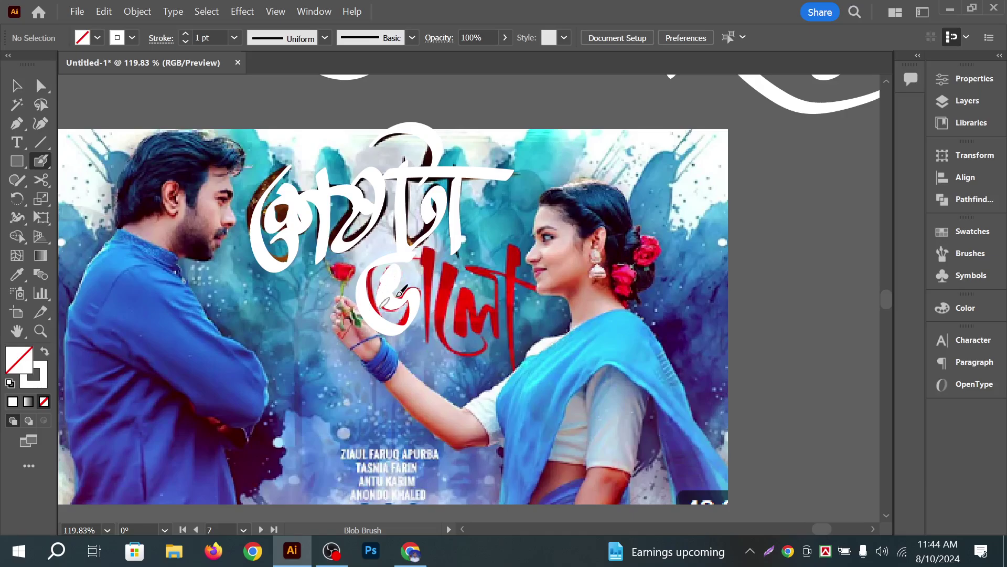
drag(399, 292, 401, 289)
drag(430, 245, 432, 314)
key(ctrl+z)
mouse_move(432, 266)
mouse_down()
mouse_move(430, 339)
mouse_move(449, 263)
mouse_move(445, 349)
mouse_move(465, 356)
mouse_move(489, 335)
mouse_move(463, 320)
mouse_move(458, 298)
mouse_move(473, 307)
mouse_move(479, 333)
mouse_move(486, 307)
mouse_move(496, 335)
mouse_move(478, 262)
mouse_up()
click(16, 85)
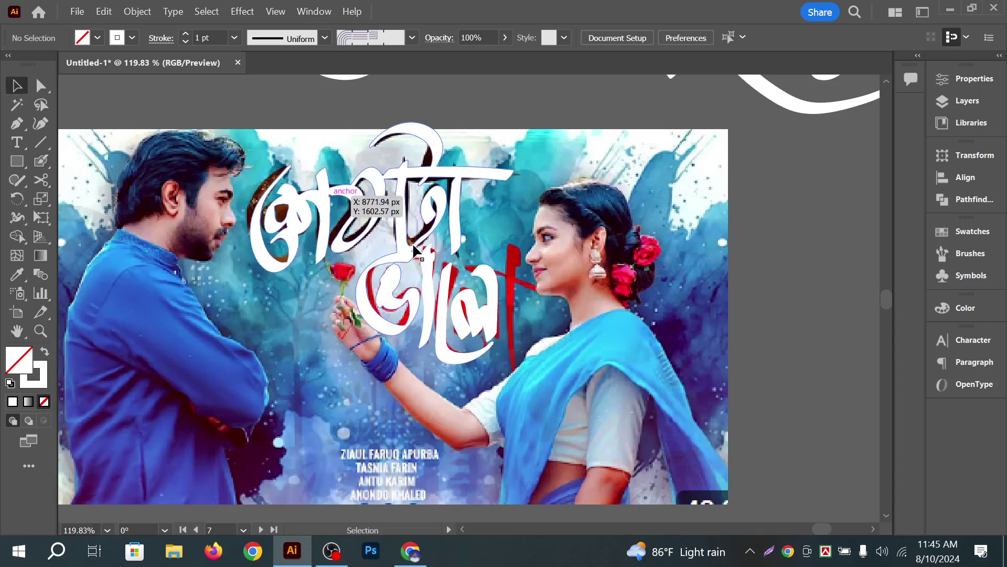
drag(477, 283, 517, 286)
key(super)
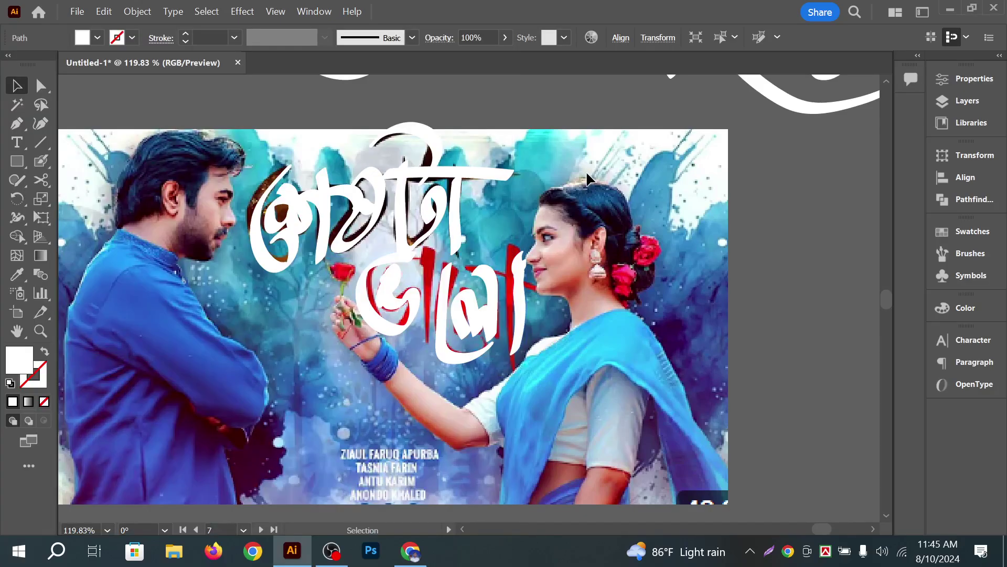
click(584, 174)
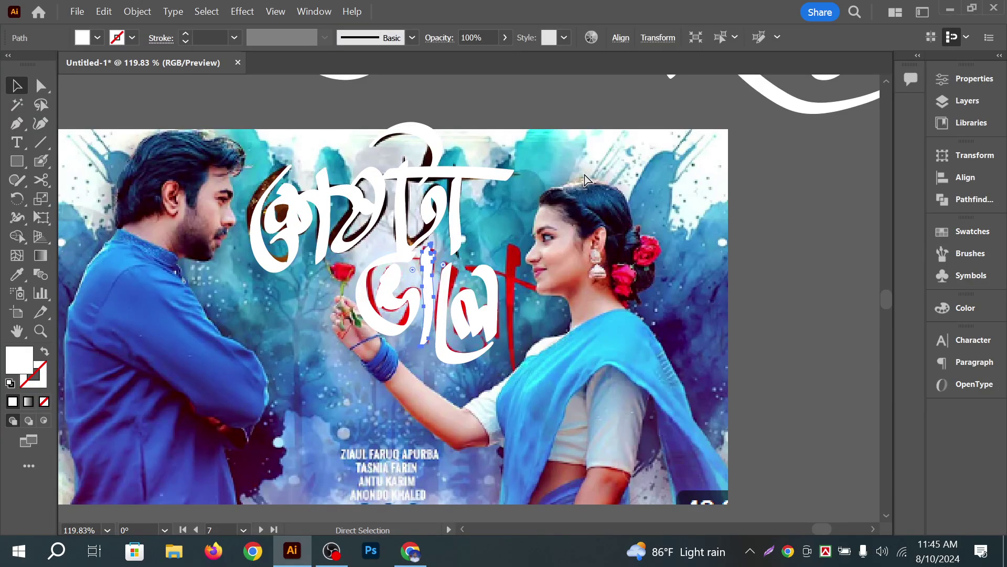
drag(428, 296, 514, 291)
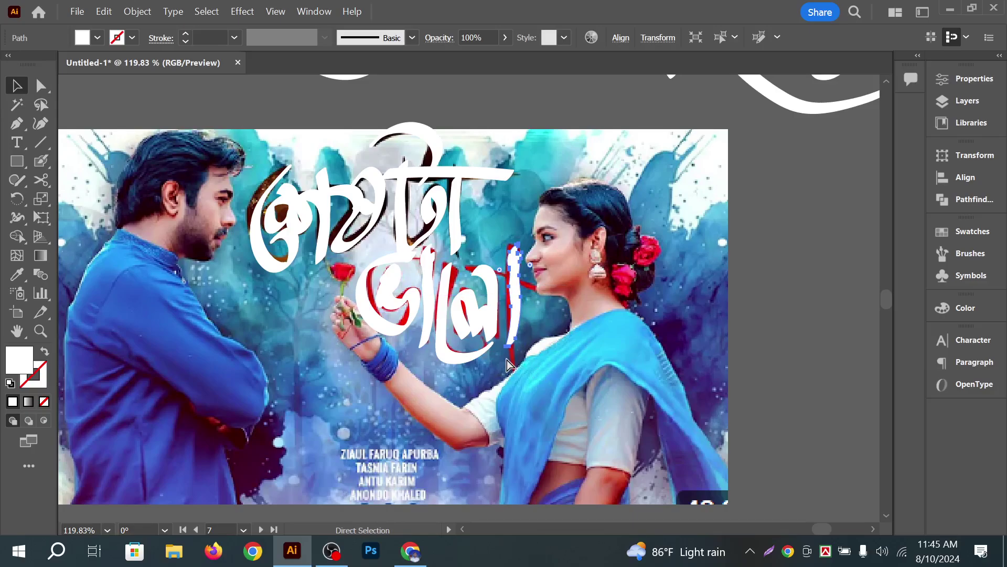
key(ctrl+z)
Trace the final vertical stroke of the red word ভালো and its long tail in white with the Blob Brush
click(41, 160)
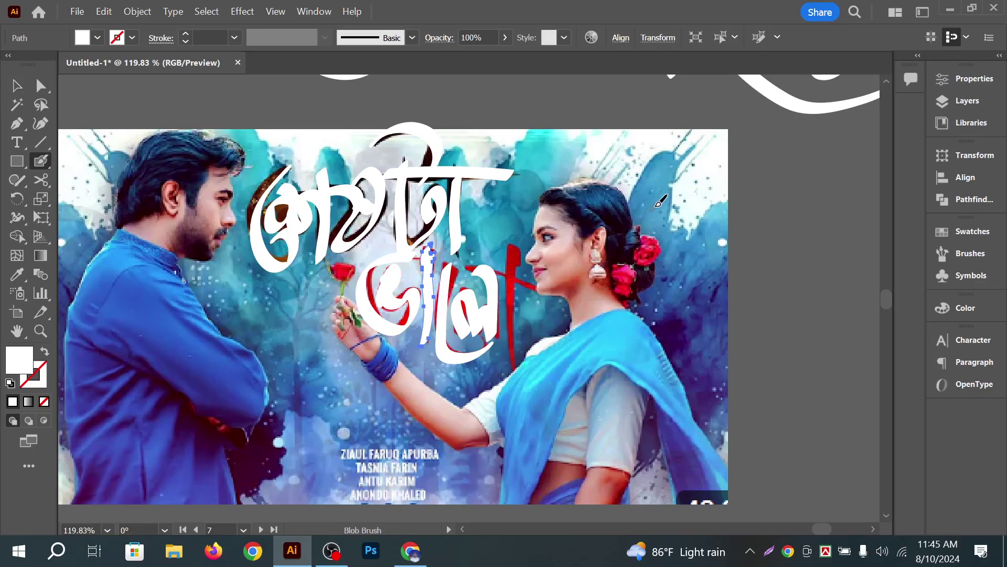
mouse_move(516, 245)
mouse_down()
mouse_move(511, 375)
mouse_move(517, 242)
mouse_move(591, 303)
mouse_up()
key(ctrl+z)
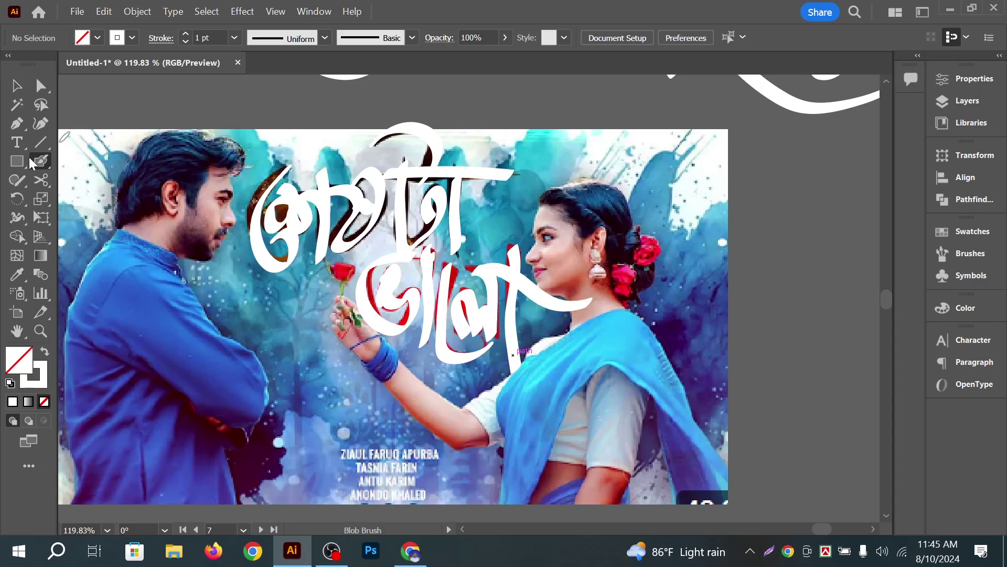
Move the complete white traced lettering off the thumbnail onto the empty canvas beside the man's side of the picture
click(17, 85)
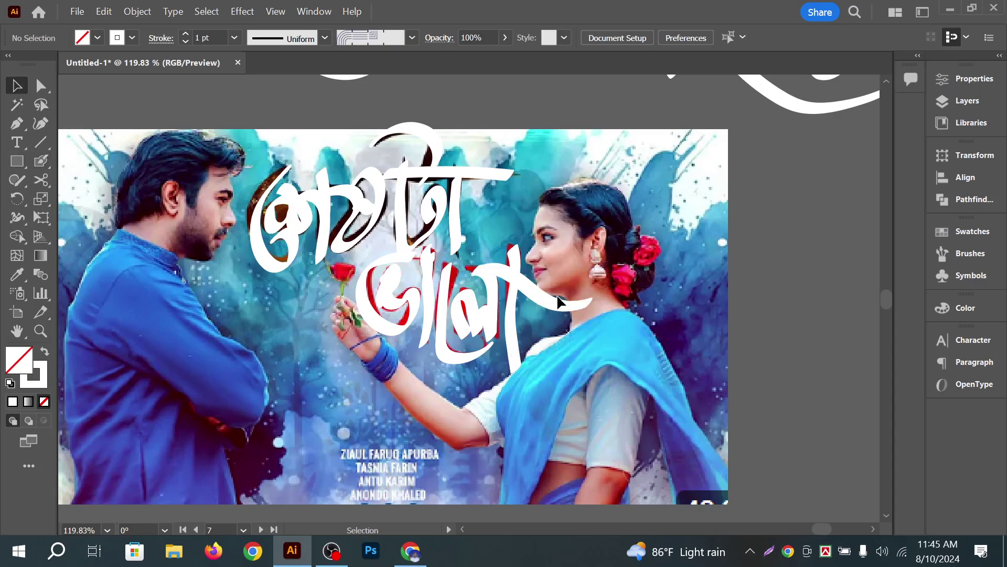
ctrl+alt+click(656, 262)
drag(582, 266, 428, 228)
drag(590, 305, 235, 302)
click(292, 180)
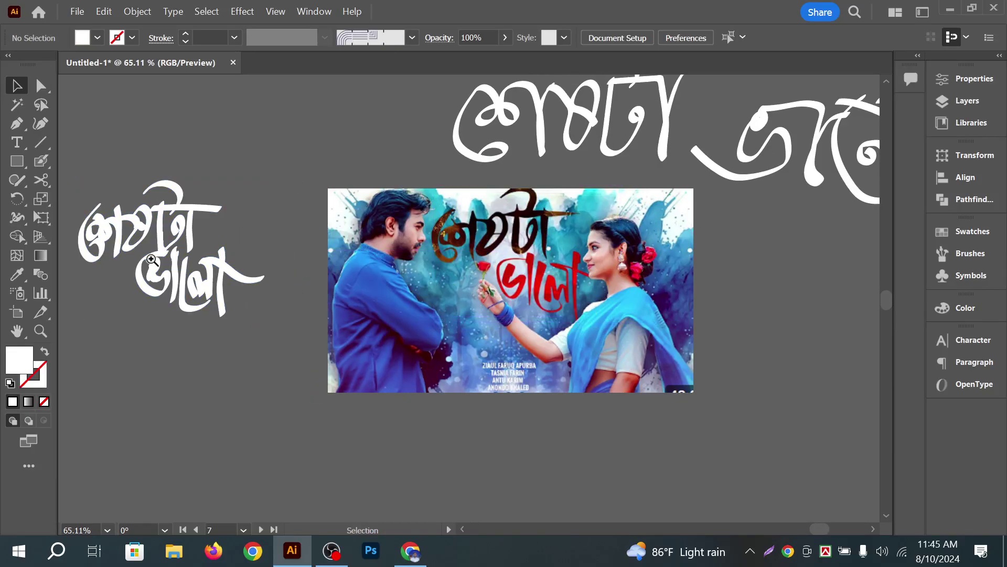
Compare the traced শেষটা ভালো lettering with the thumbnail's original title and the earlier handwritten version, both overall and up close
scroll(394, 220, left, 5)
scroll(394, 220, down, 2)
scroll(326, 315, right, 2)
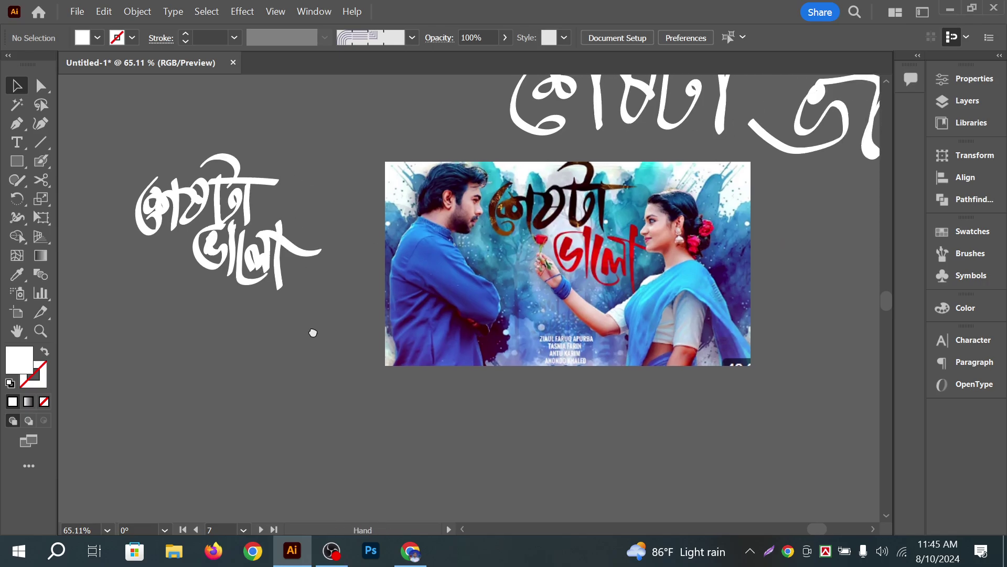
scroll(336, 313, down, 3)
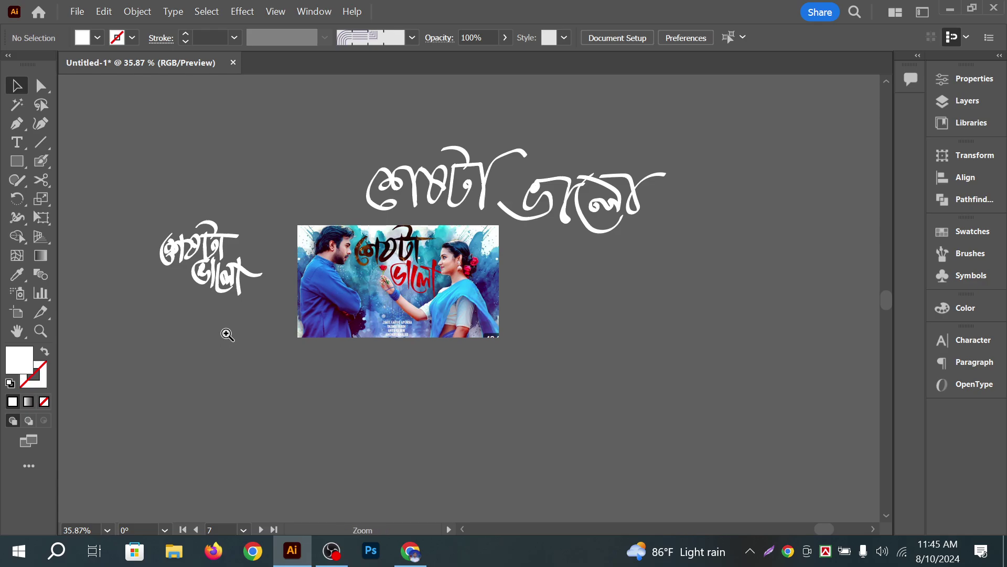
scroll(262, 336, up, 2)
scroll(320, 343, left, 2)
scroll(320, 344, up, 1)
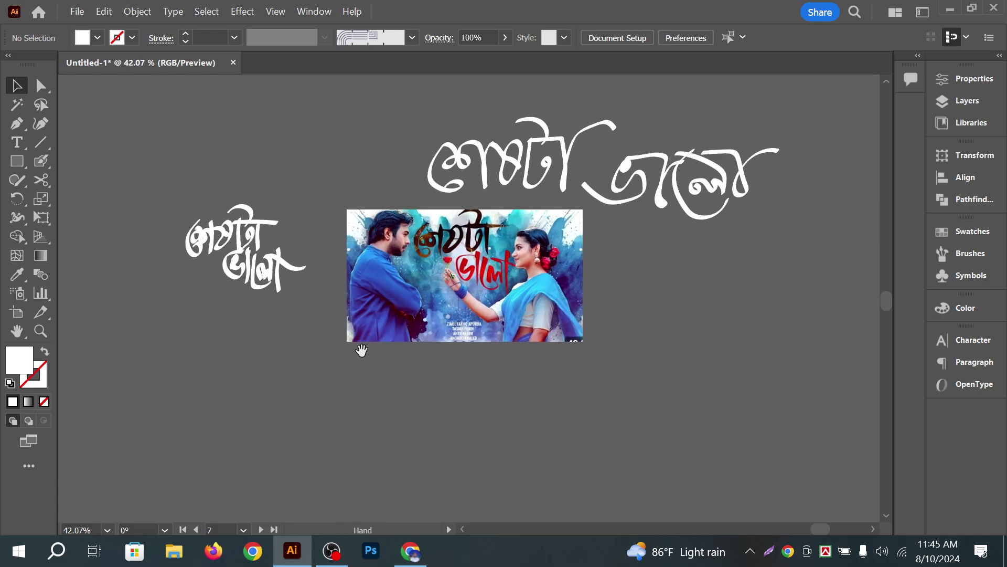
scroll(357, 367, right, 1)
scroll(357, 368, up, 1)
scroll(362, 374, down, 1)
scroll(362, 374, left, 1)
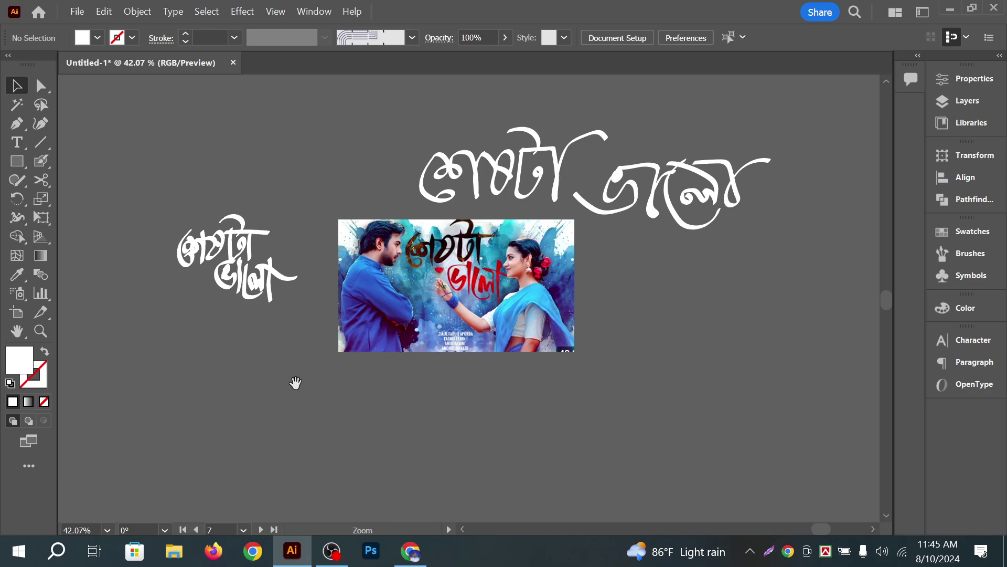
scroll(302, 370, down, 1)
scroll(302, 370, left, 1)
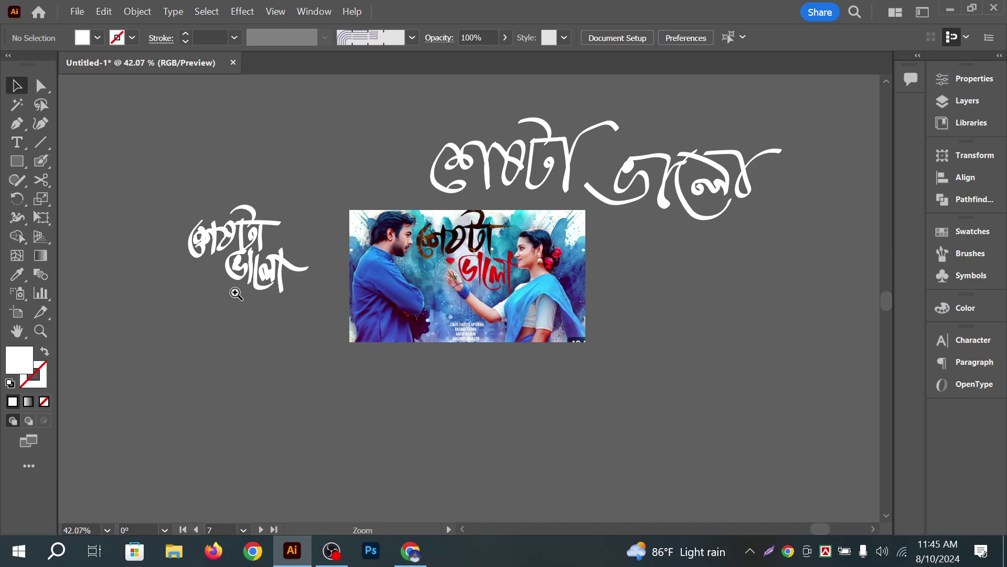
scroll(236, 291, up, 2)
scroll(371, 316, up, 3)
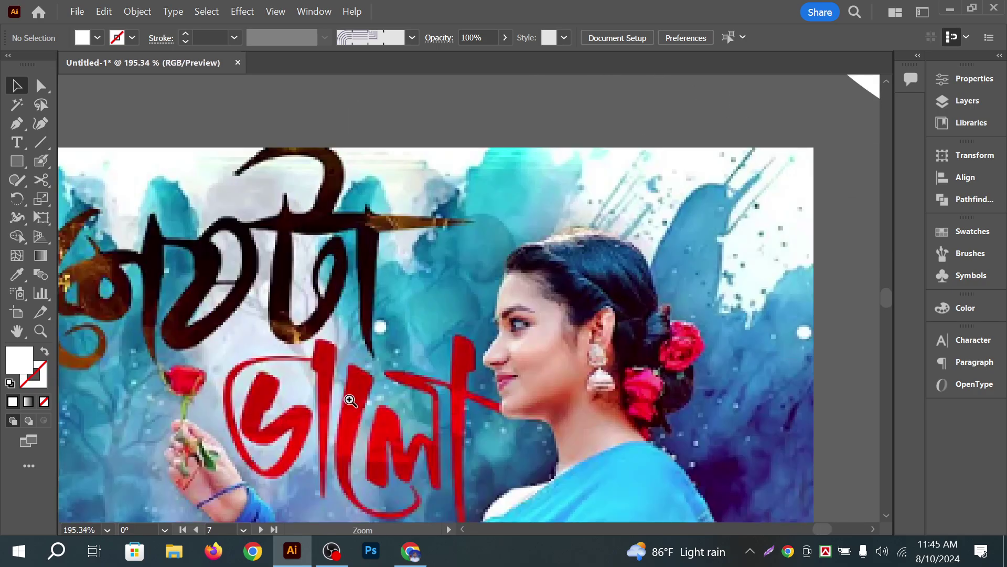
scroll(454, 334, left, 2)
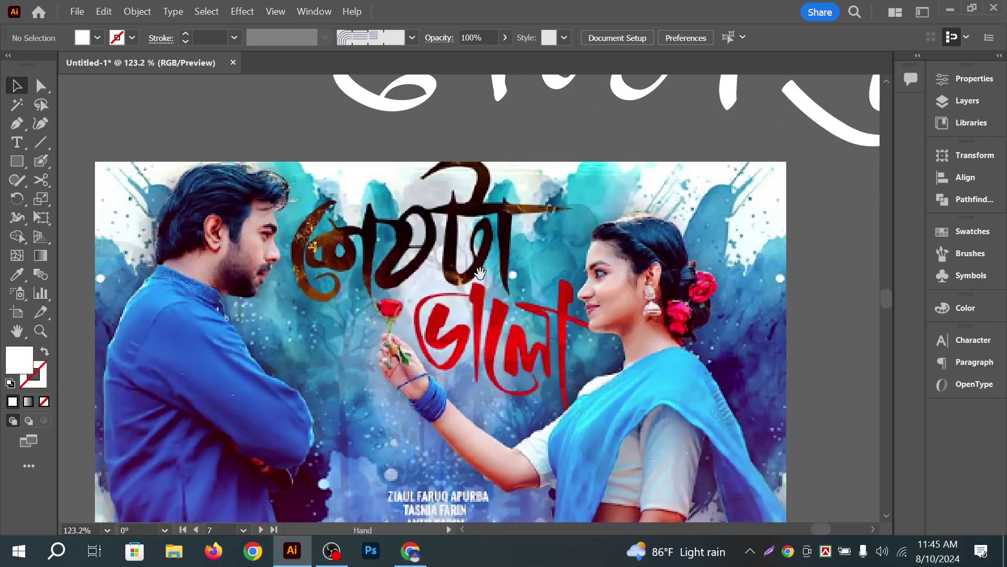
scroll(453, 366, down, 3)
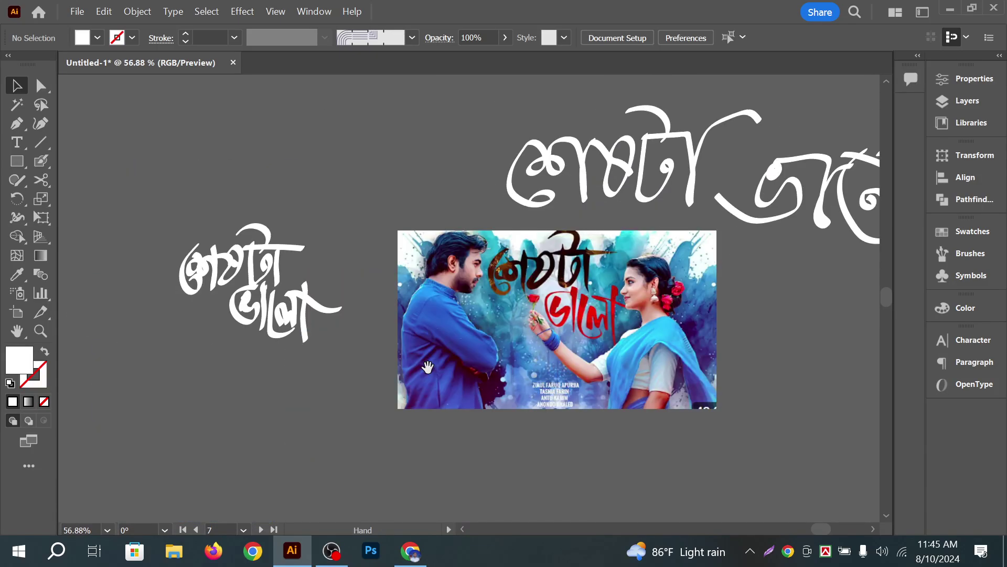
drag(428, 367, 419, 345)
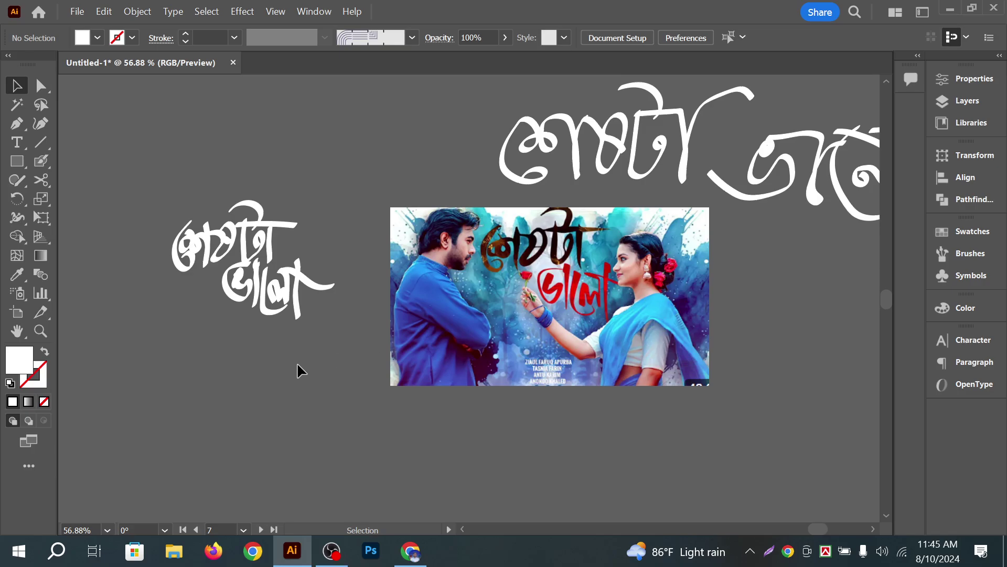
scroll(391, 299, down, 1)
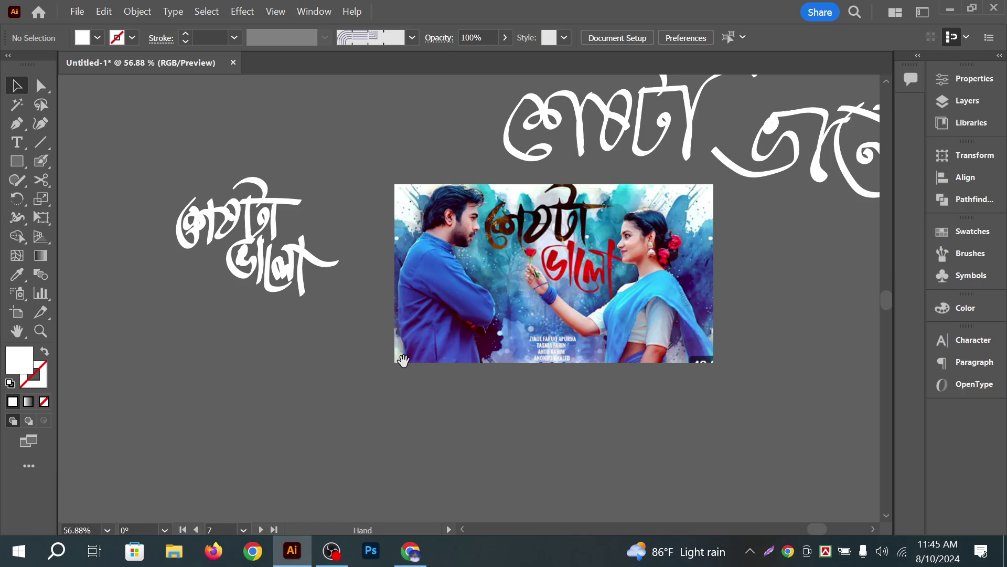
drag(506, 374, 443, 376)
drag(232, 389, 247, 385)
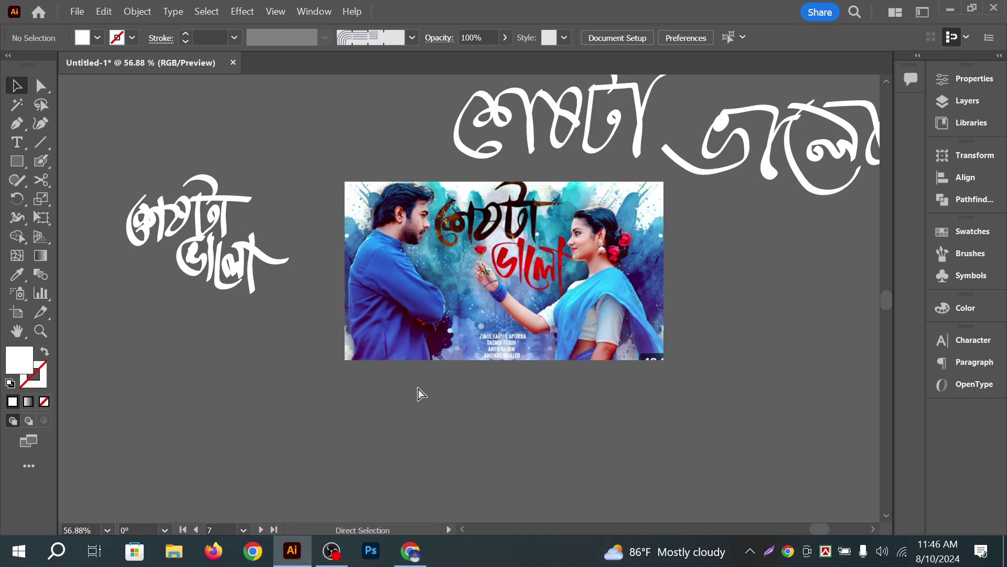
Delete the শেষটা ভালো drama thumbnail image from the canvas
click(525, 346)
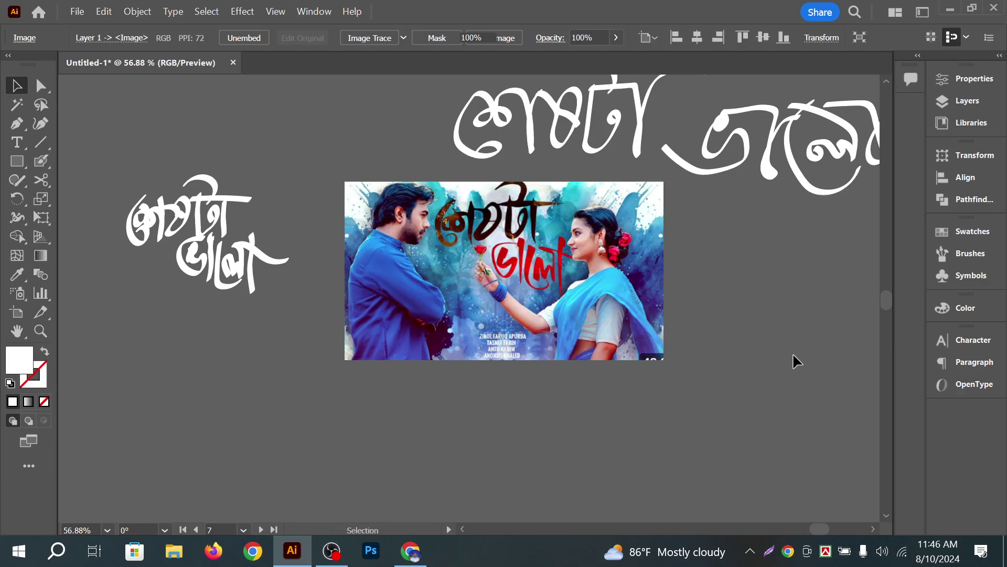
key(Delete)
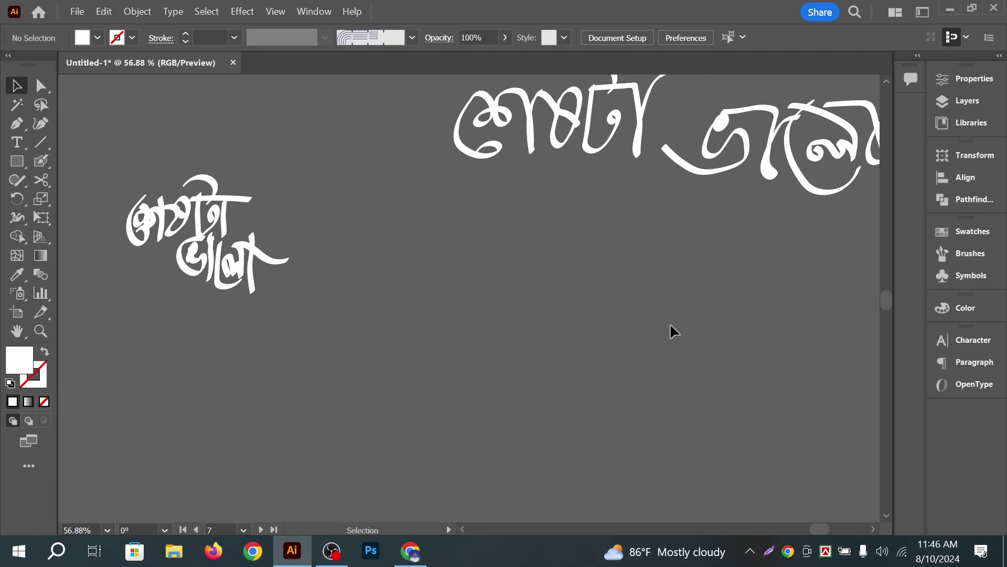
scroll(577, 362, up, 1)
Switch to YouTube in Chrome and examine the title lettering on the other bangla natok thumbnails
key(alt+Tab)
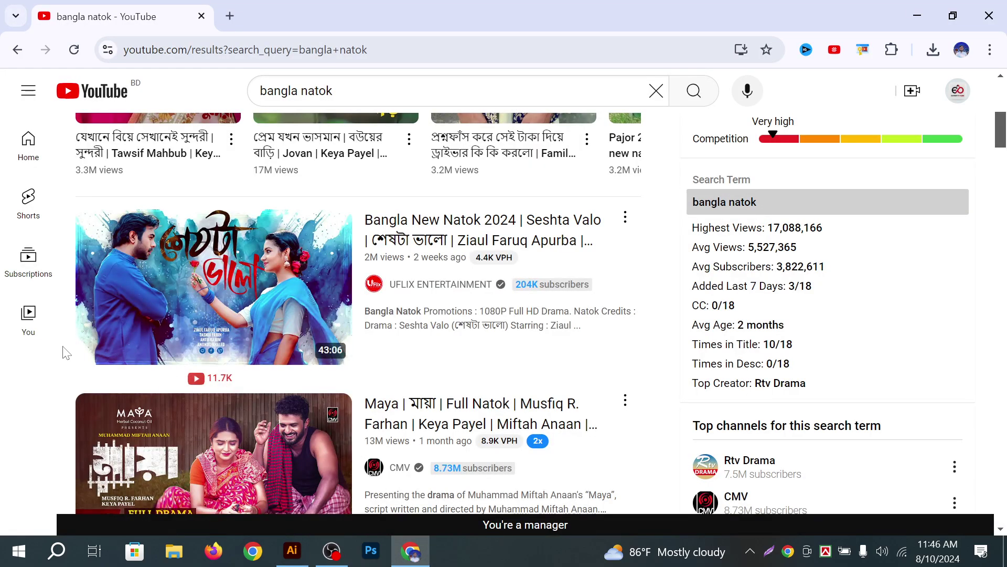
scroll(61, 353, down, 2)
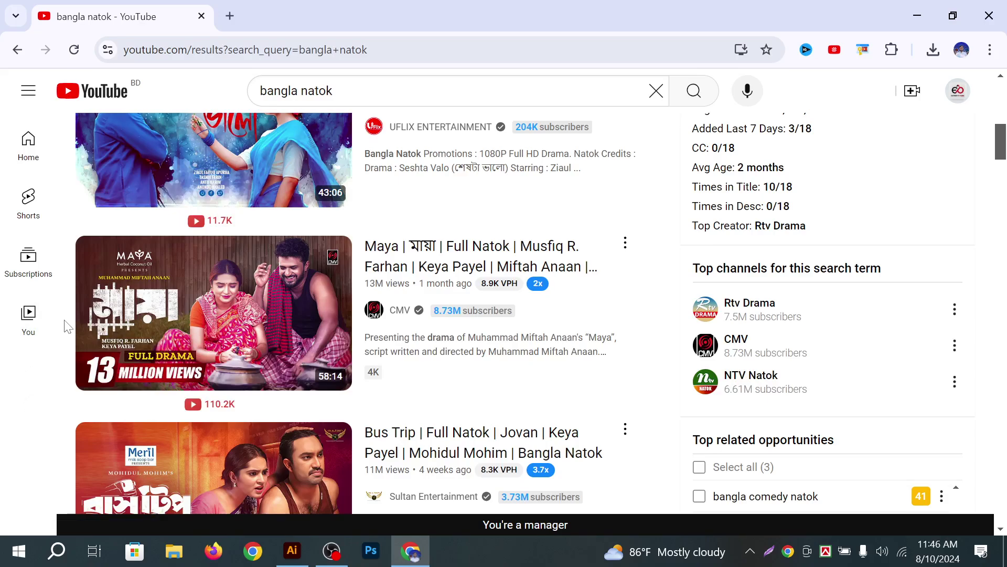
scroll(38, 358, down, 2)
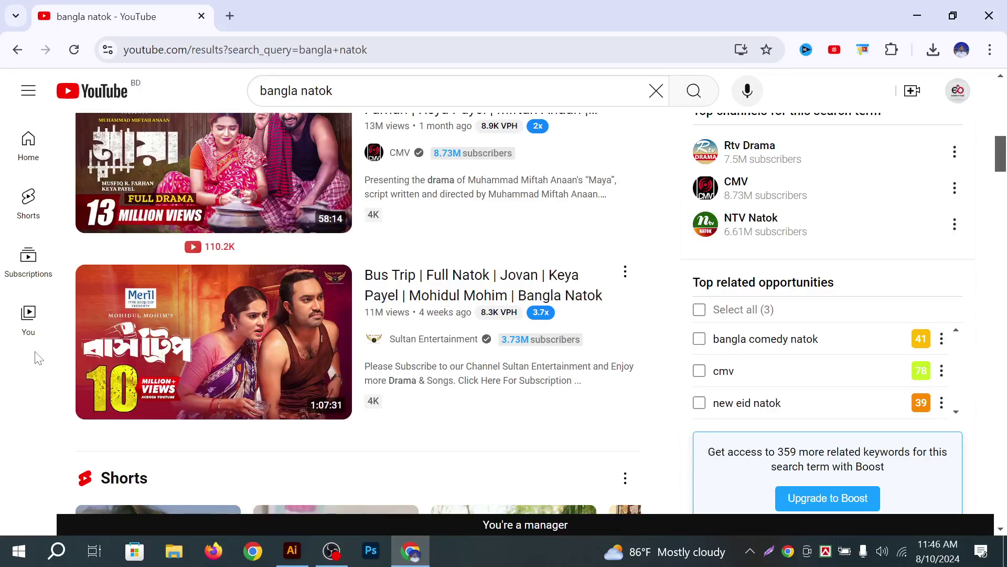
scroll(38, 358, down, 10)
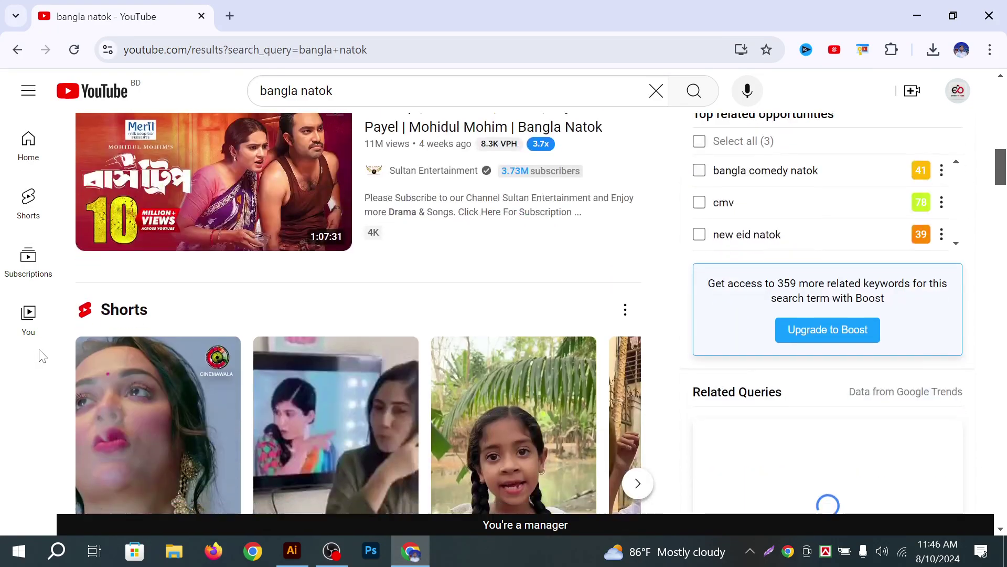
scroll(43, 357, down, 1)
scroll(43, 357, up, 1)
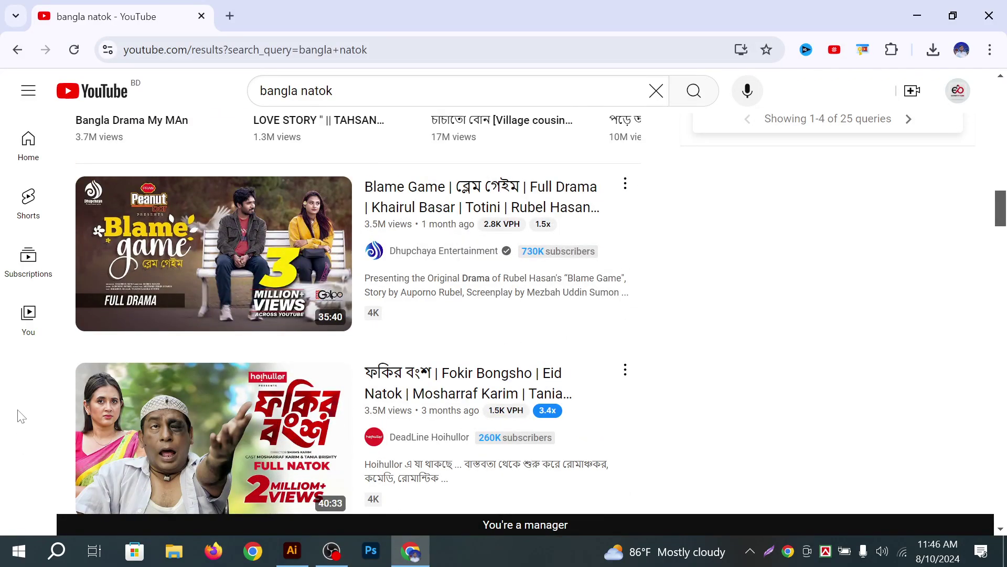
scroll(25, 416, up, 10)
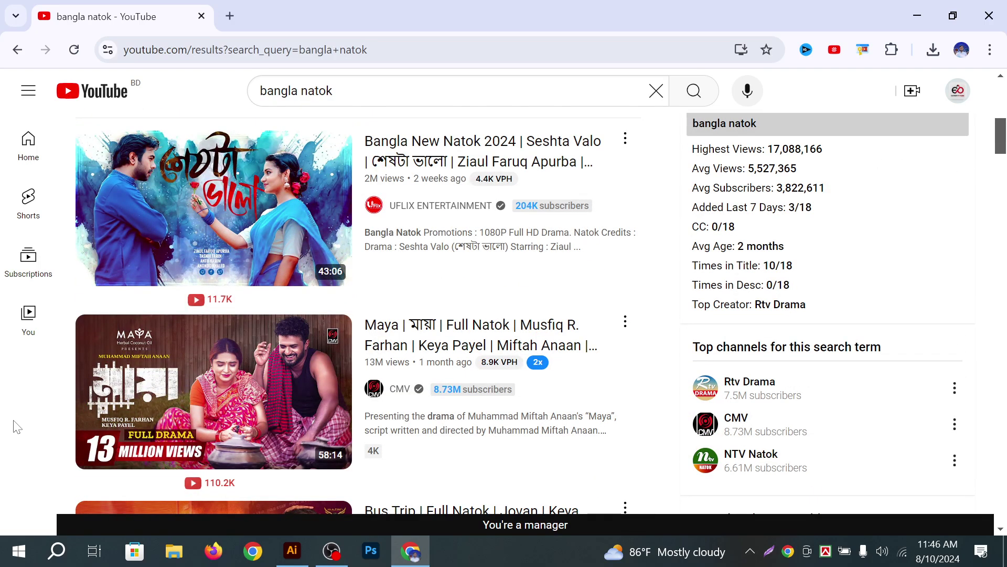
scroll(25, 423, down, 3)
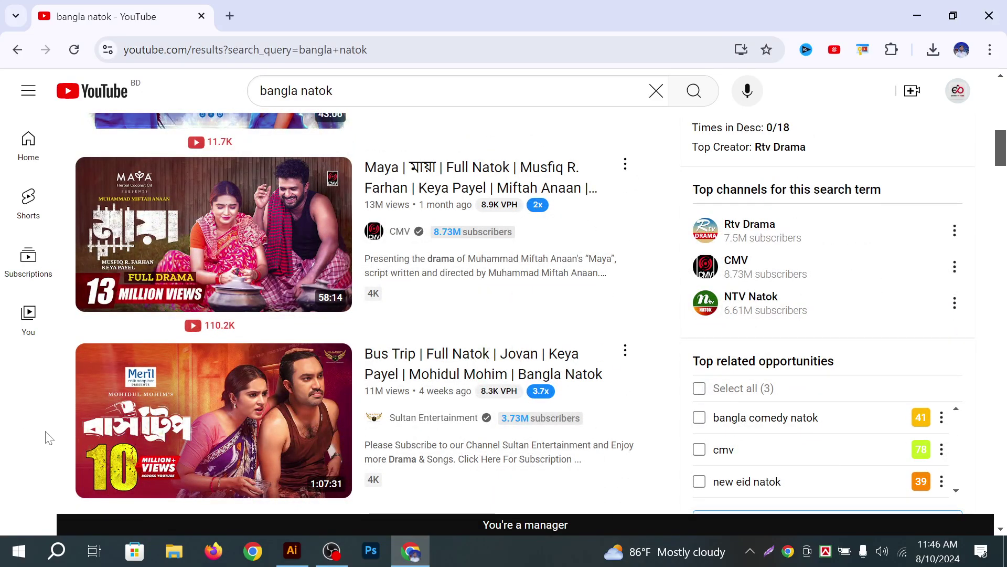
Capture the মায়া title area of the Maya thumbnail, about 235x164 pixels, and paste it into the Illustrator document
click(769, 551)
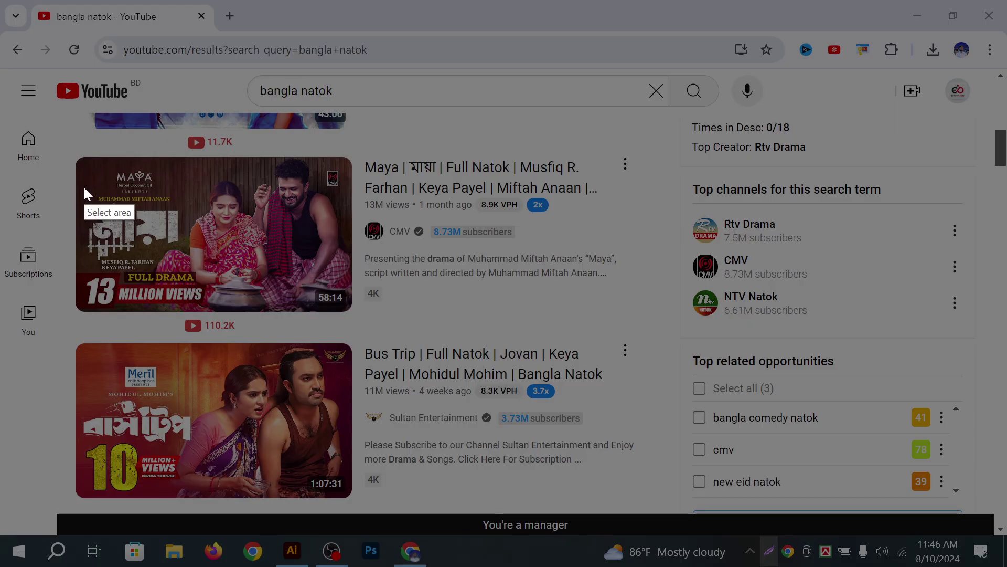
mouse_move(84, 187)
mouse_down()
mouse_move(208, 261)
mouse_move(208, 275)
mouse_up()
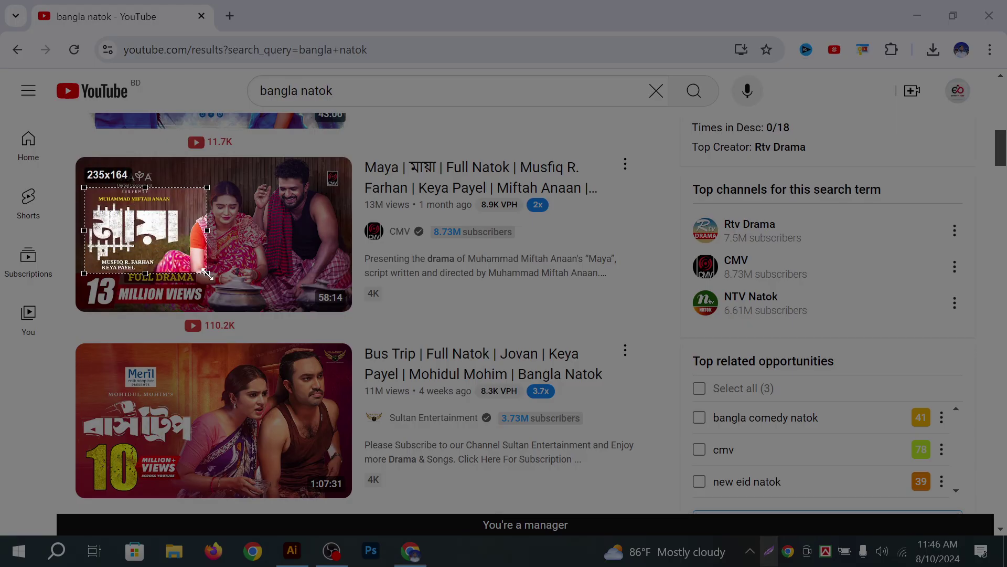
click(145, 299)
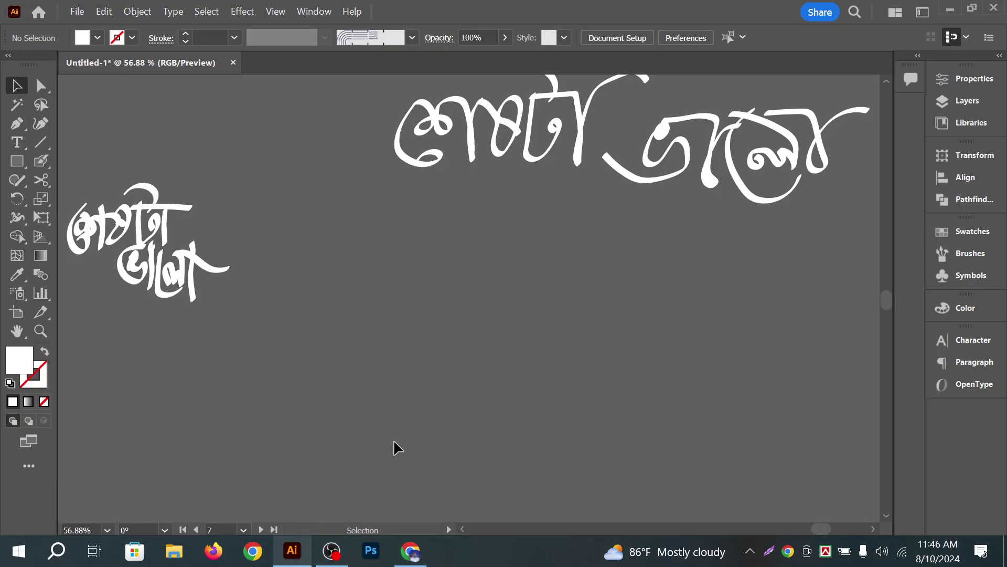
click(293, 550)
key(ctrl+v)
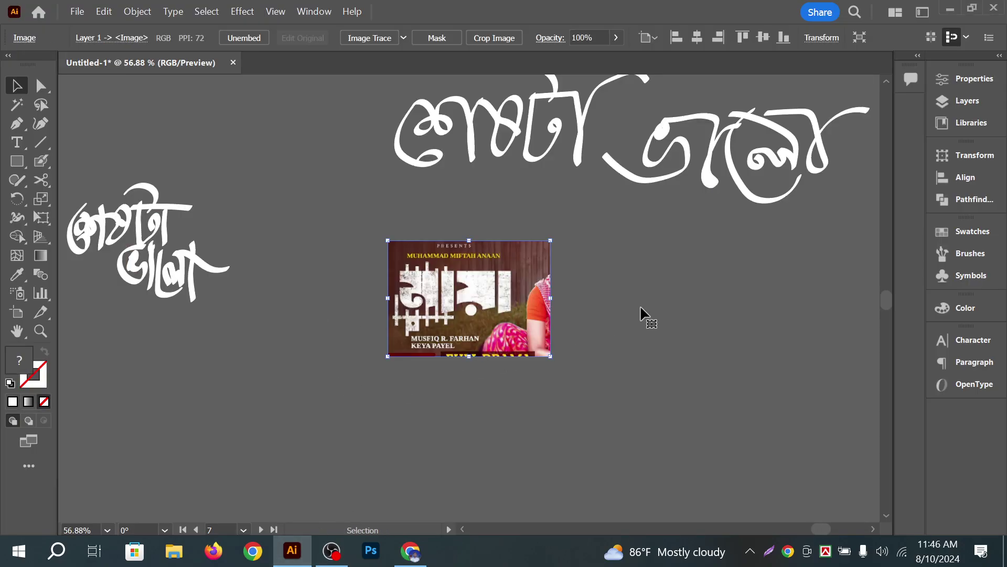
Draw a white rectangle over the long horizontal bar at the bottom of the pasted মায়া title
click(641, 315)
key(z)
click(573, 326)
key(ctrl+equal)
drag(609, 338, 434, 240)
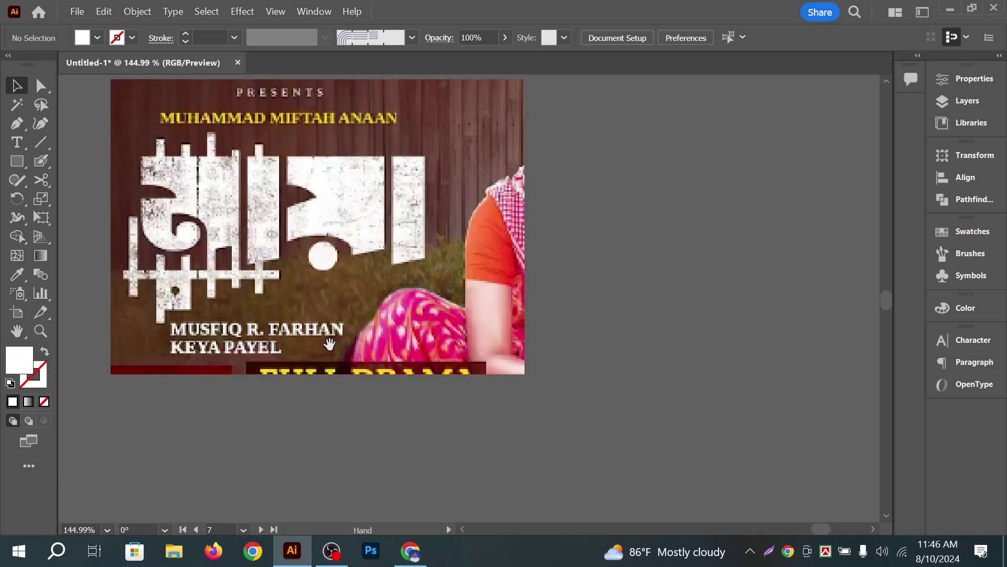
ctrl+click(248, 343)
drag(17, 161, 79, 162)
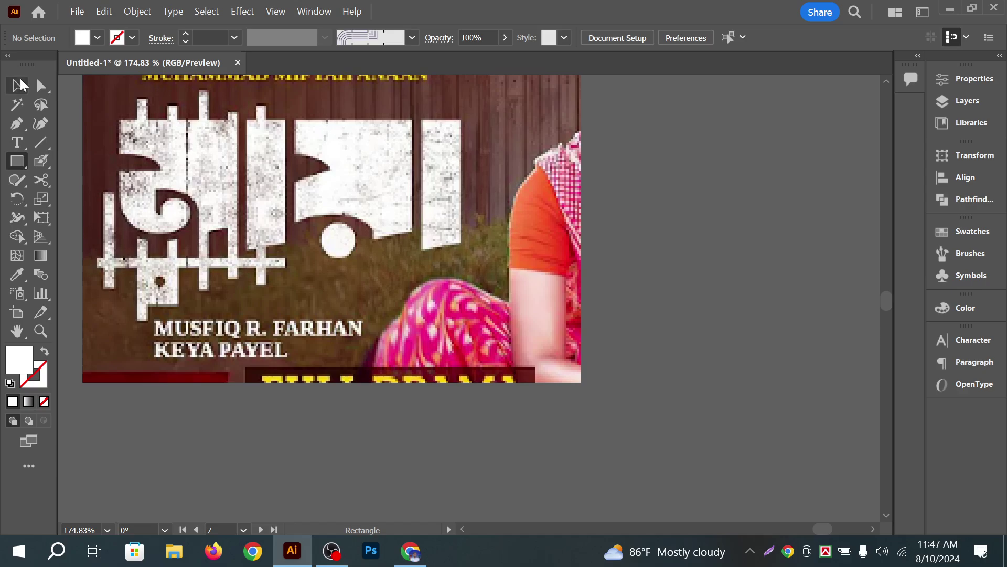
click(16, 85)
click(265, 380)
click(251, 462)
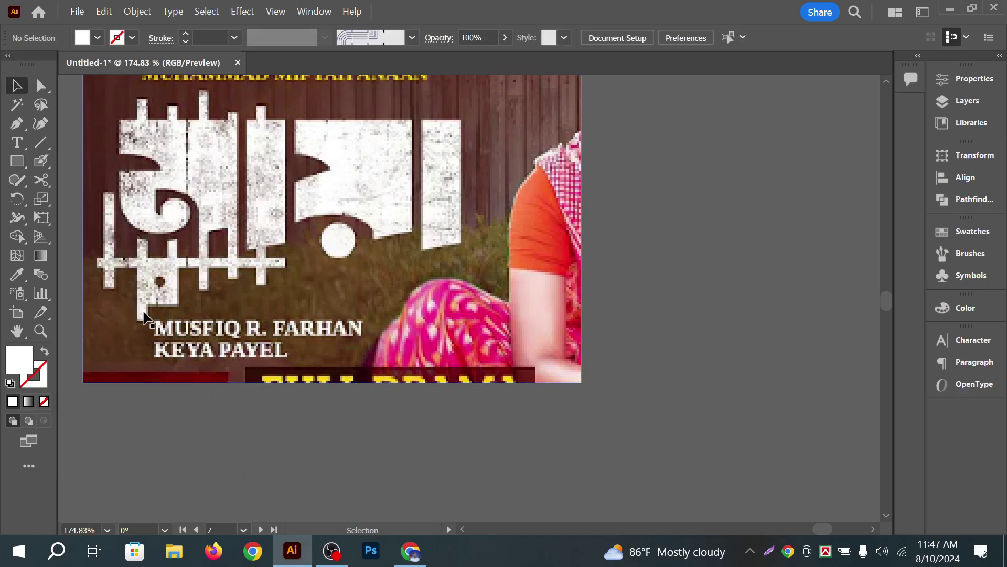
drag(252, 460, 283, 466)
click(16, 163)
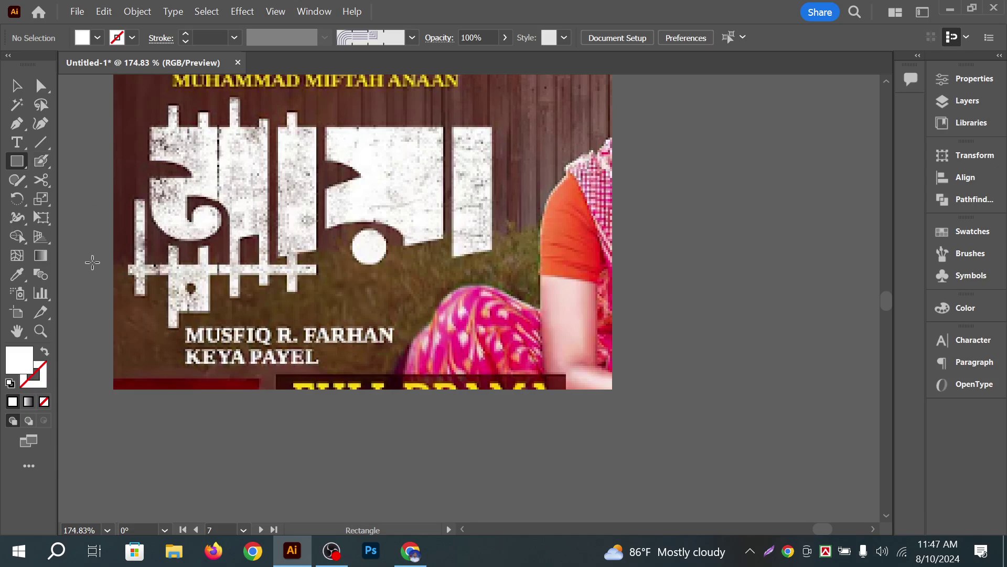
mouse_move(127, 264)
mouse_down()
mouse_move(323, 269)
mouse_move(314, 276)
mouse_up()
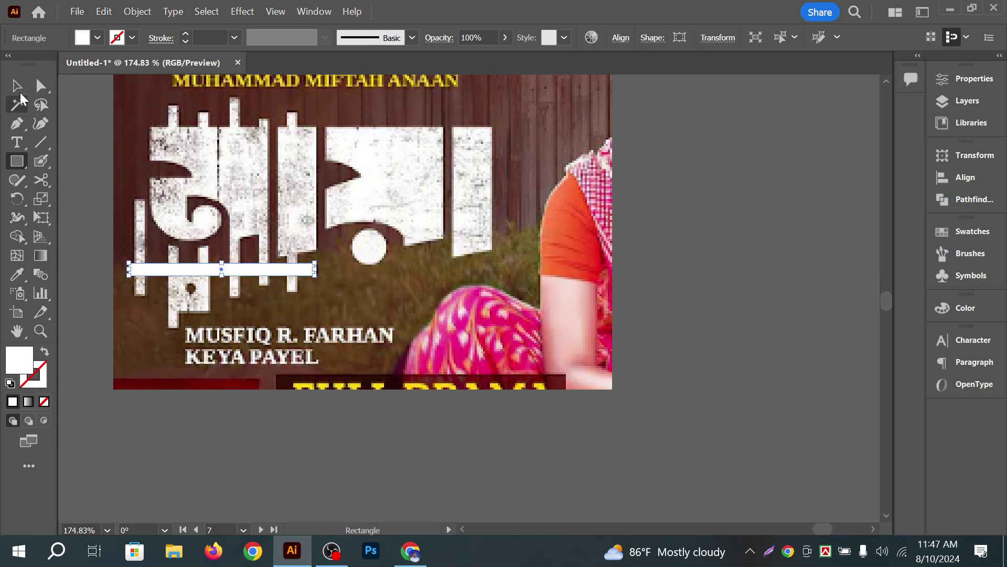
Move the white bar rectangle below the মায়া image, then delete it
click(40, 84)
drag(223, 270, 223, 433)
click(341, 435)
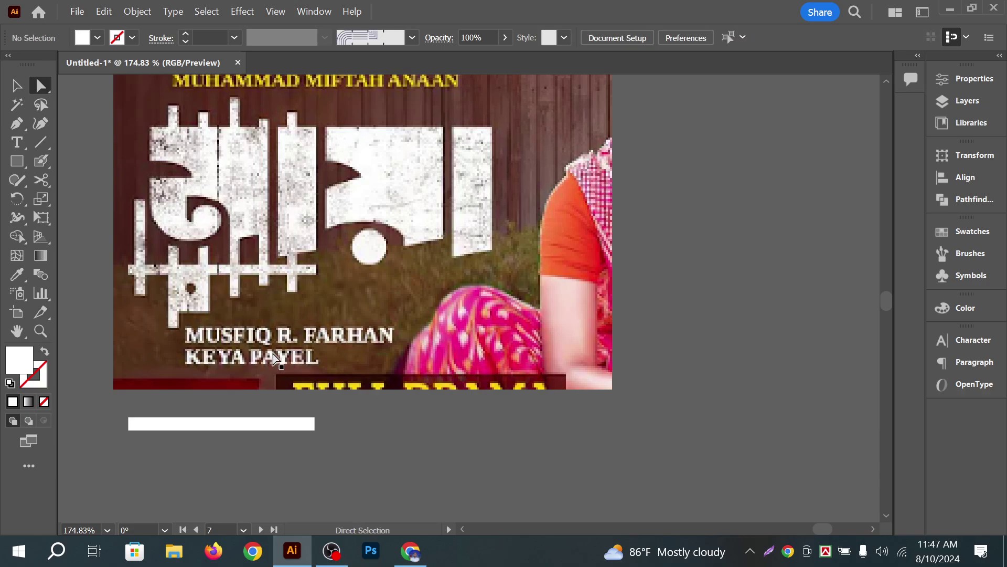
click(277, 427)
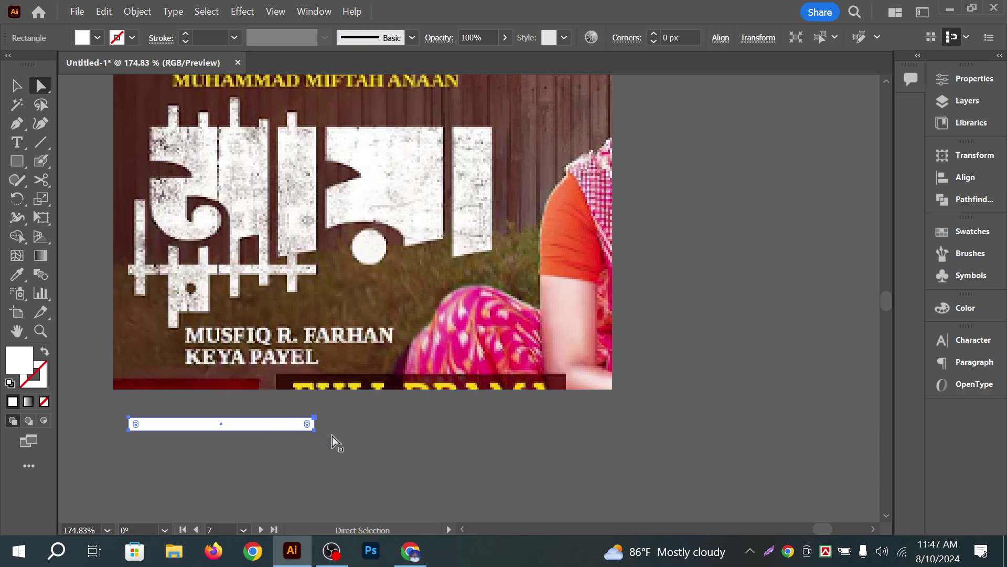
click(367, 461)
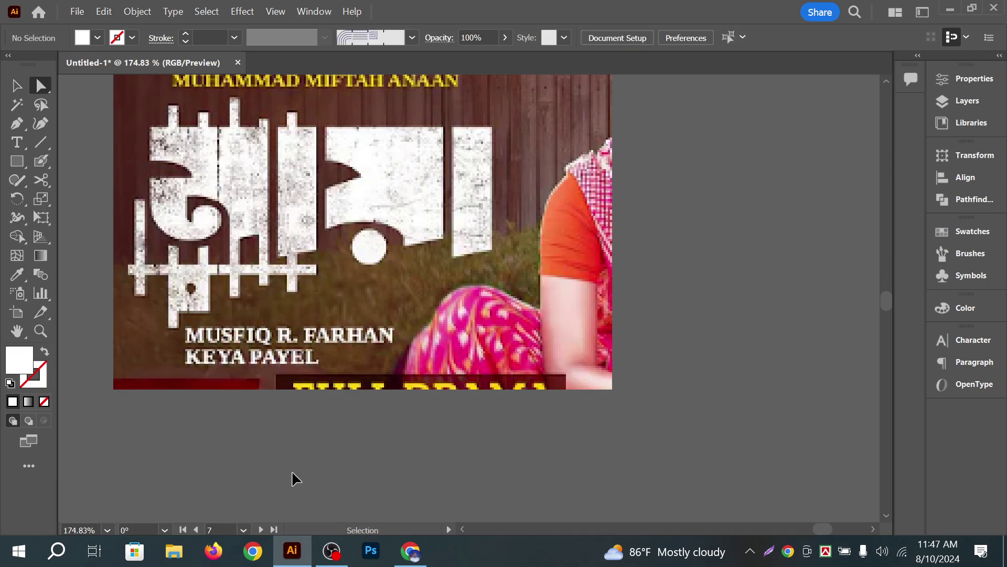
Delete the pasted মায়া thumbnail image from the canvas
drag(484, 309, 521, 374)
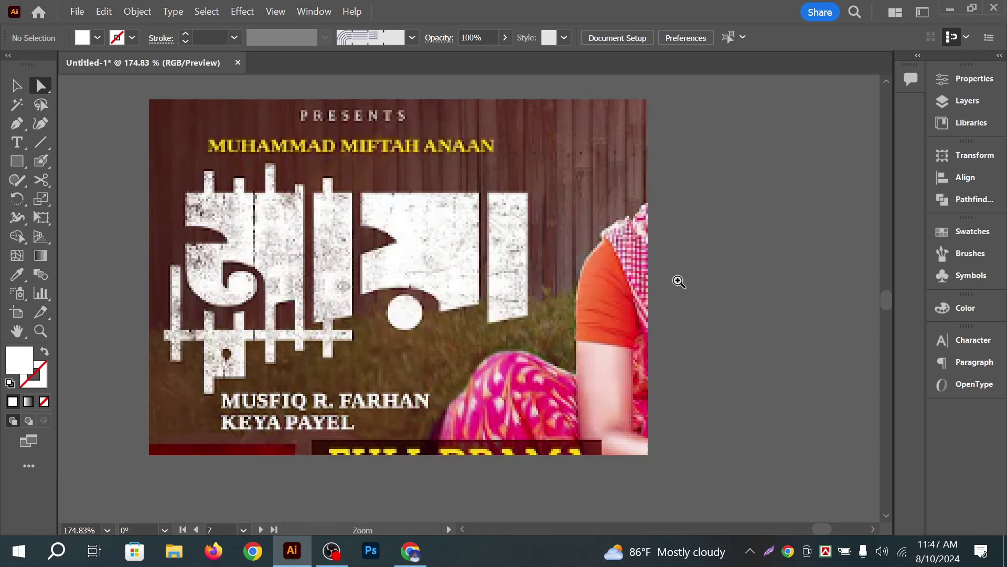
scroll(677, 281, down, 5)
drag(677, 313, 461, 289)
click(460, 289)
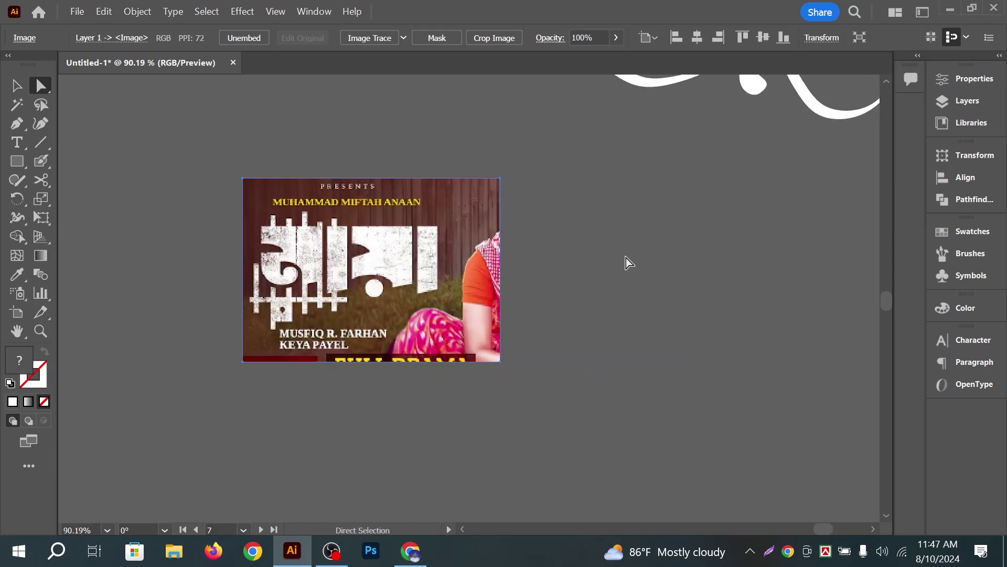
key(Delete)
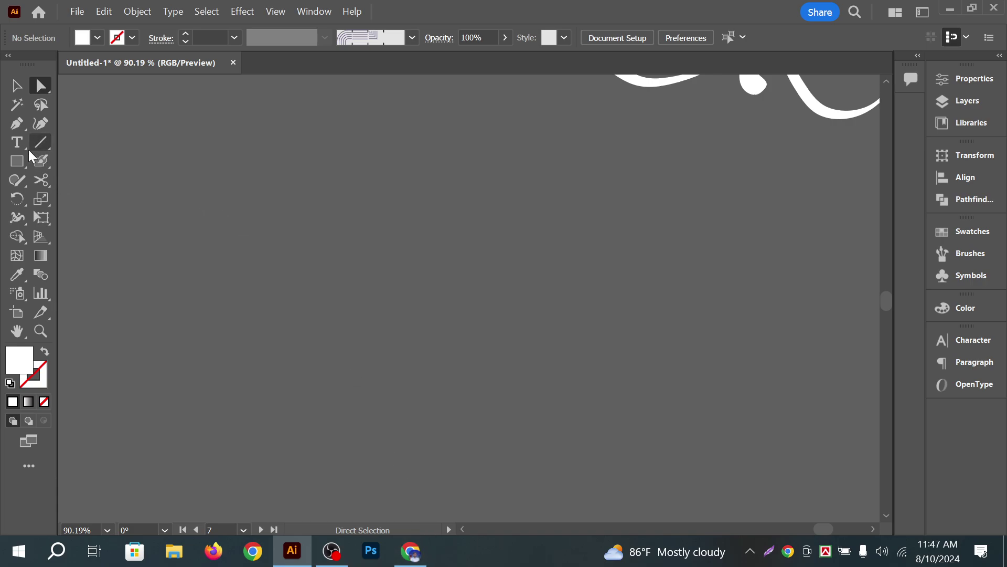
Select the smaller two-line handwritten শেষটা ভালো lettering group
drag(17, 142, 319, 195)
drag(577, 238, 750, 228)
mouse_move(466, 234)
mouse_down()
mouse_move(780, 229)
mouse_move(744, 223)
mouse_up()
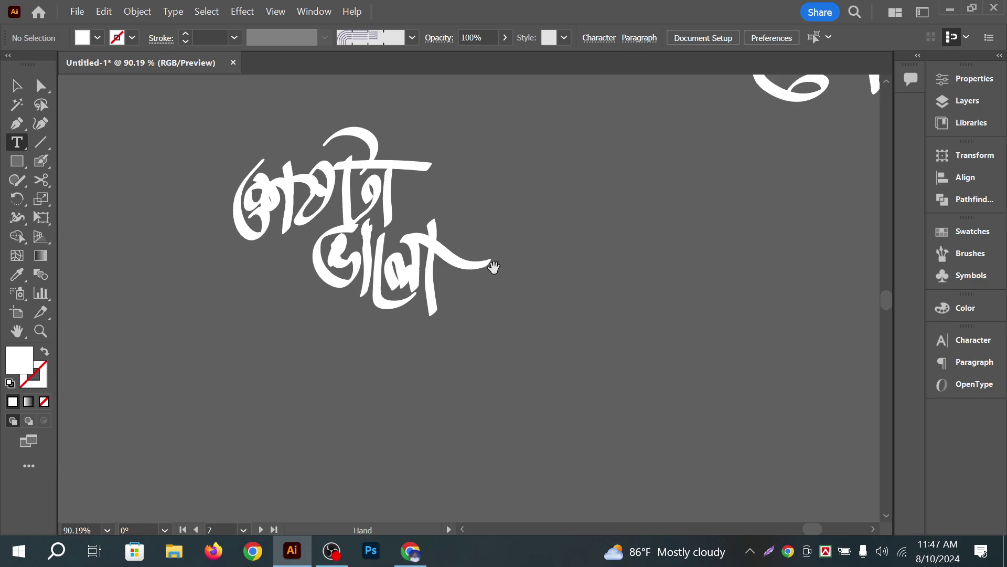
click(17, 86)
drag(445, 188, 464, 193)
drag(177, 162, 604, 339)
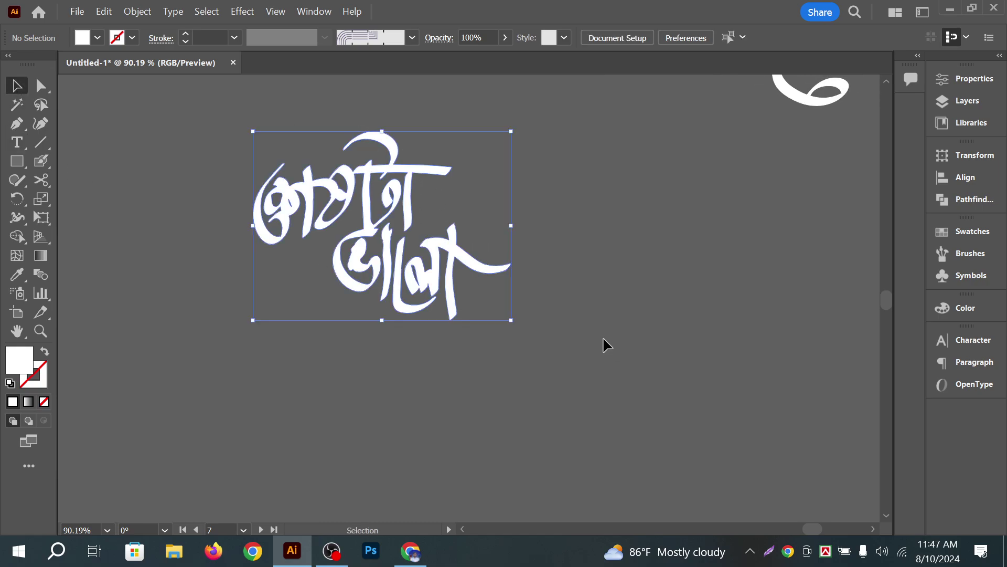
click(570, 327)
click(387, 222)
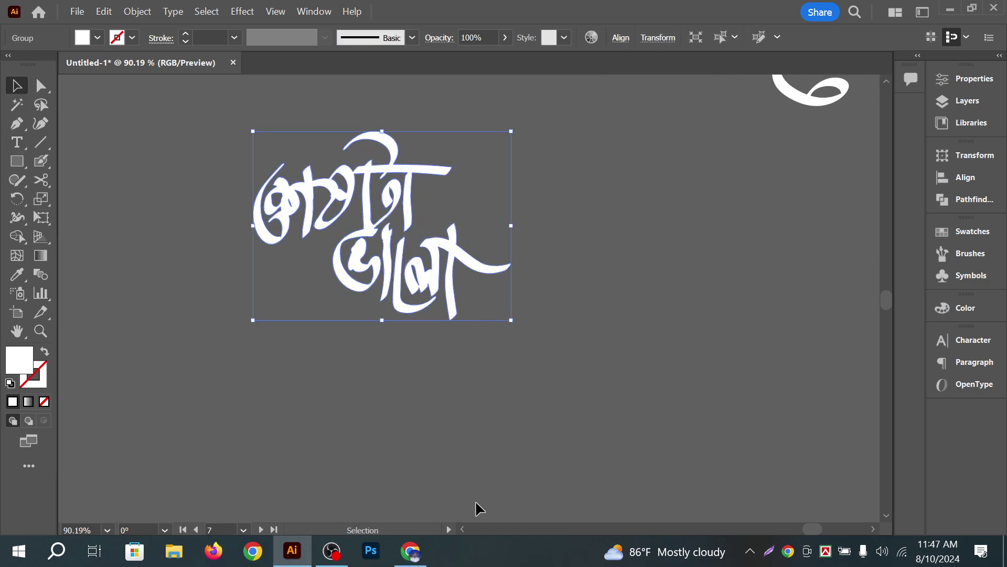
Switch to Chrome and search Google Images for "texture" in a new tab
click(410, 550)
click(230, 16)
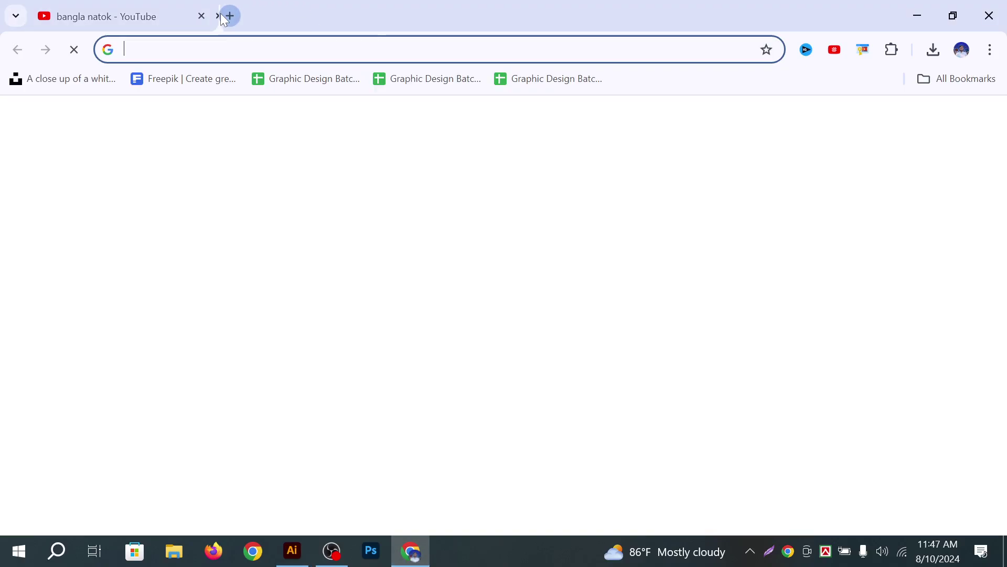
click(173, 50)
click(79, 194)
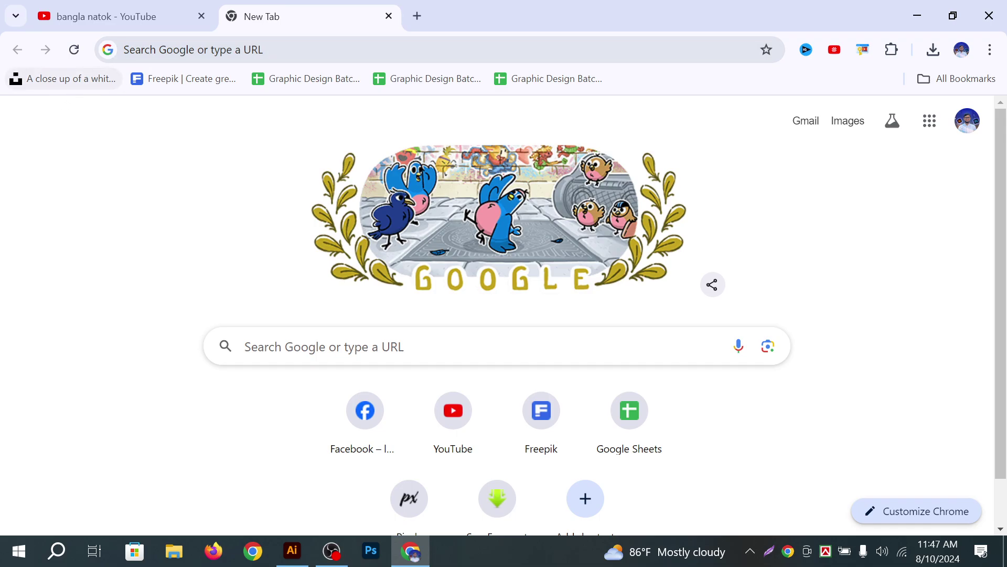
key(ctrl+l)
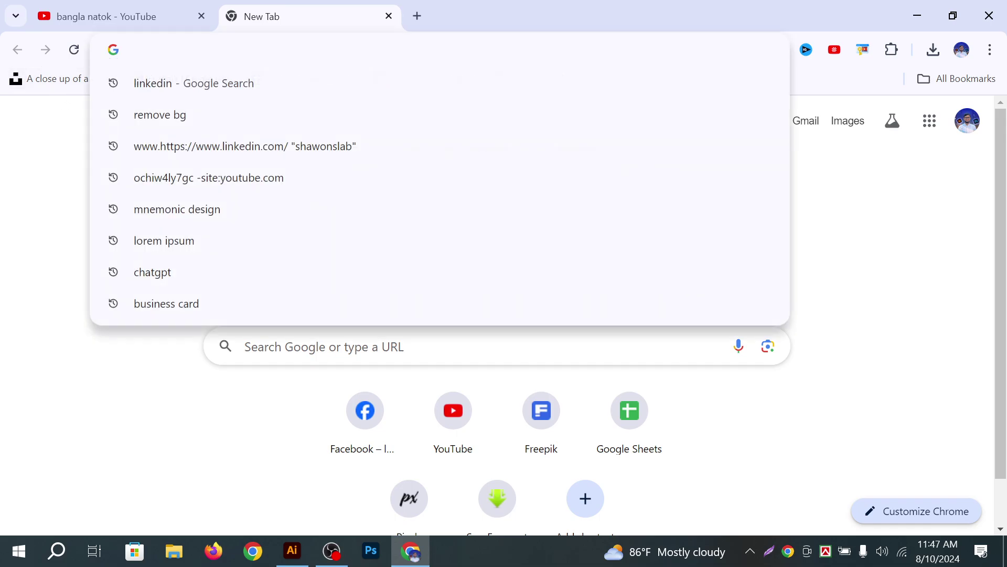
text(texture)
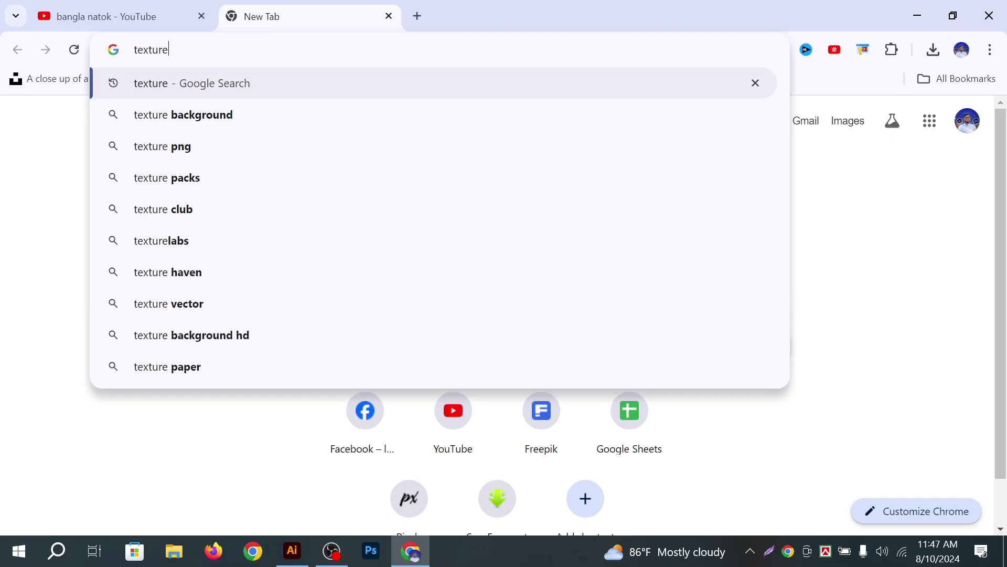
key(Return)
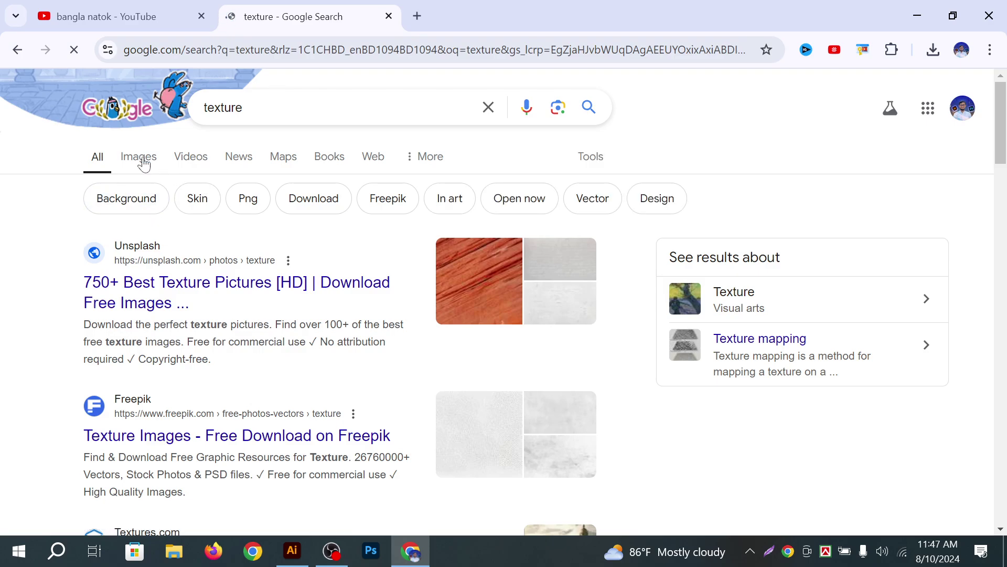
click(138, 158)
Browse the texture image results and refine the search to "png texture"
scroll(703, 252, down, 5)
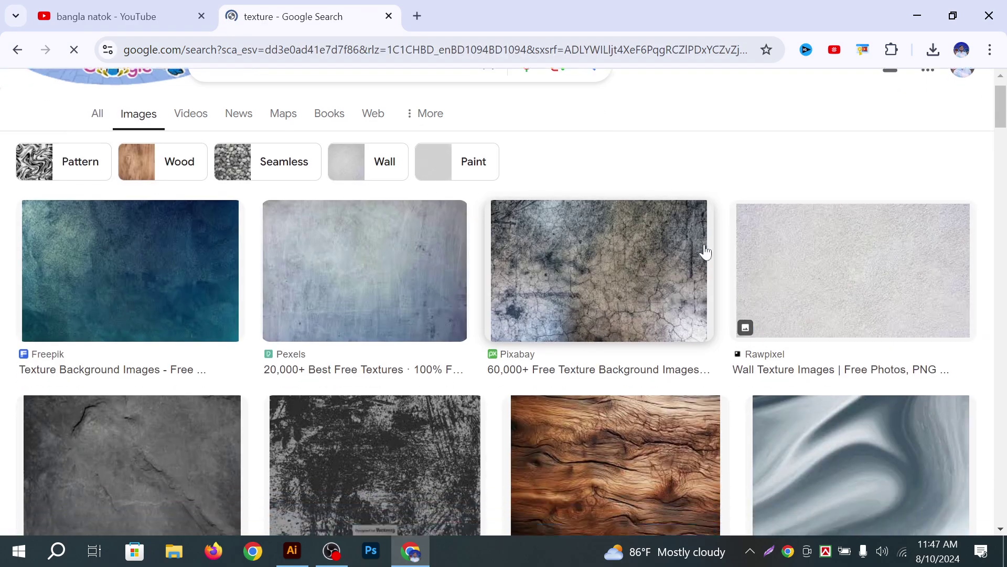
scroll(630, 239, down, 2)
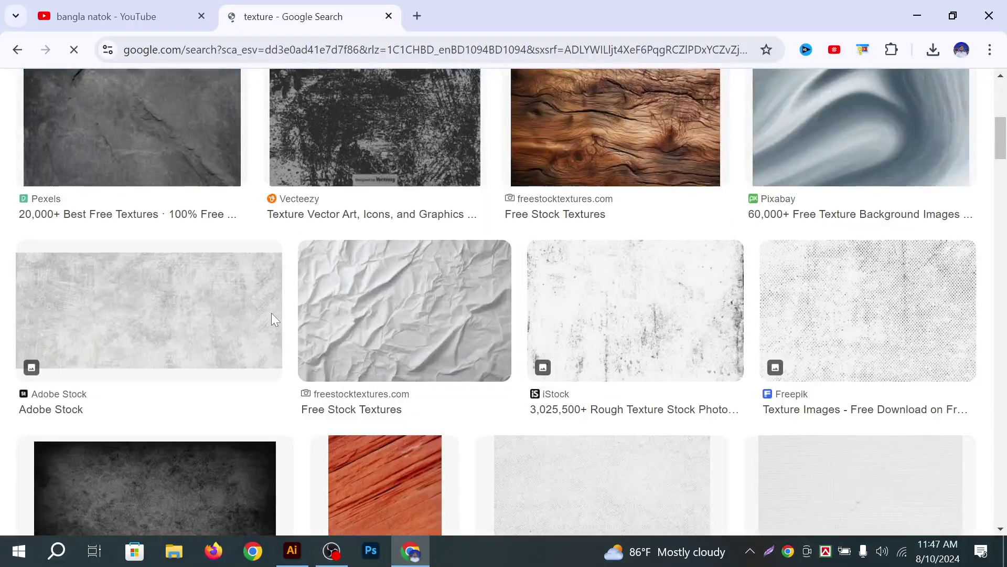
scroll(697, 408, down, 3)
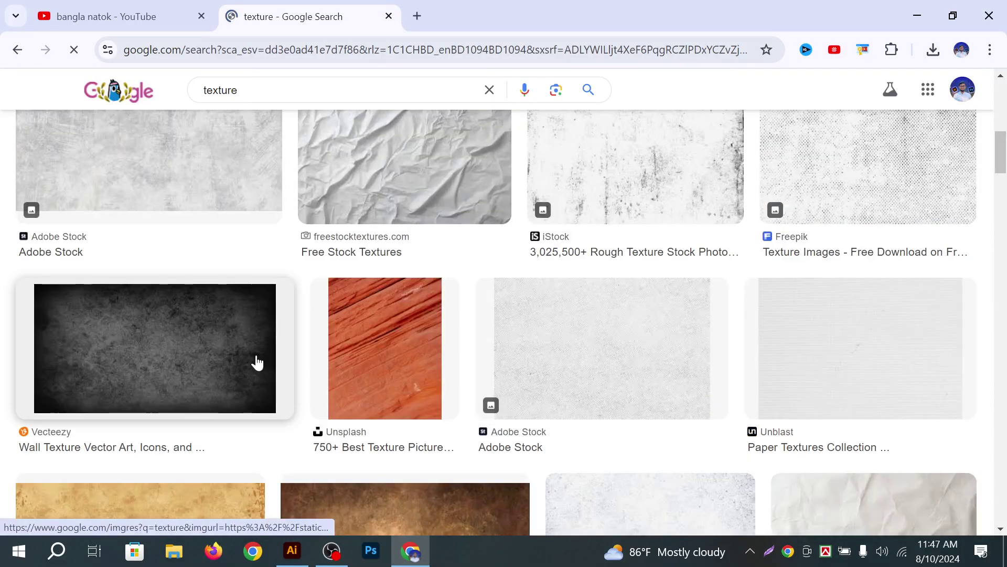
scroll(258, 362, down, 6)
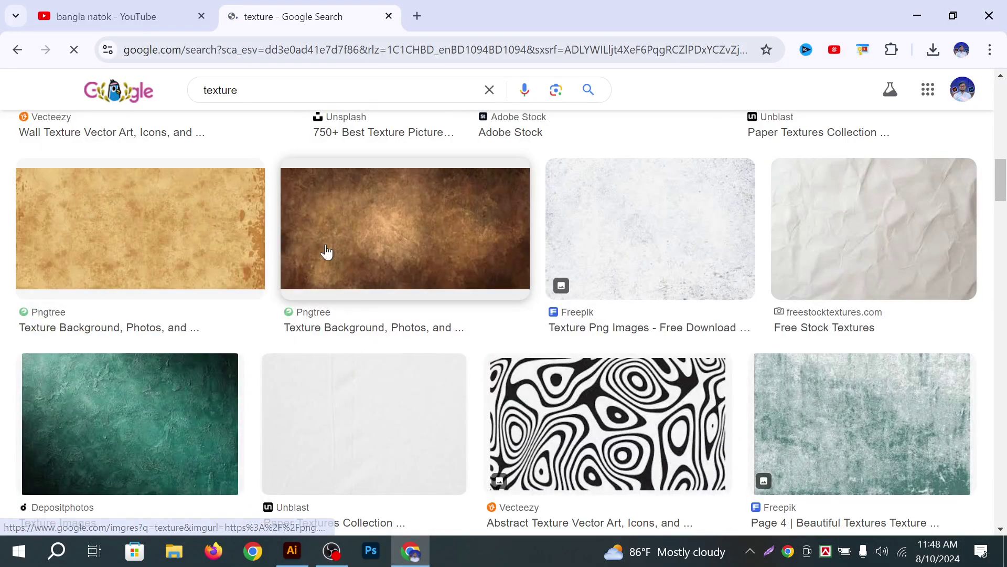
scroll(355, 307, down, 7)
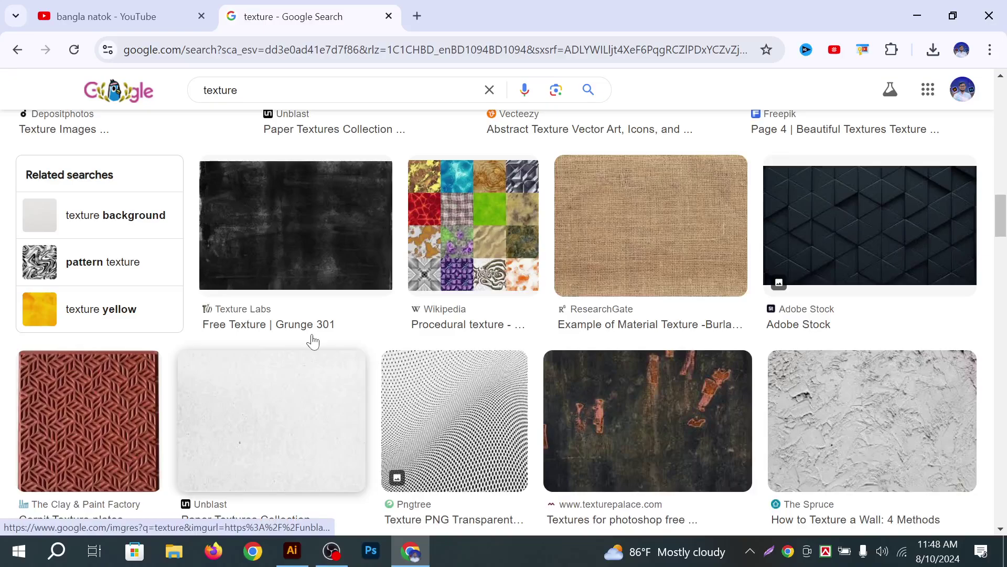
click(205, 90)
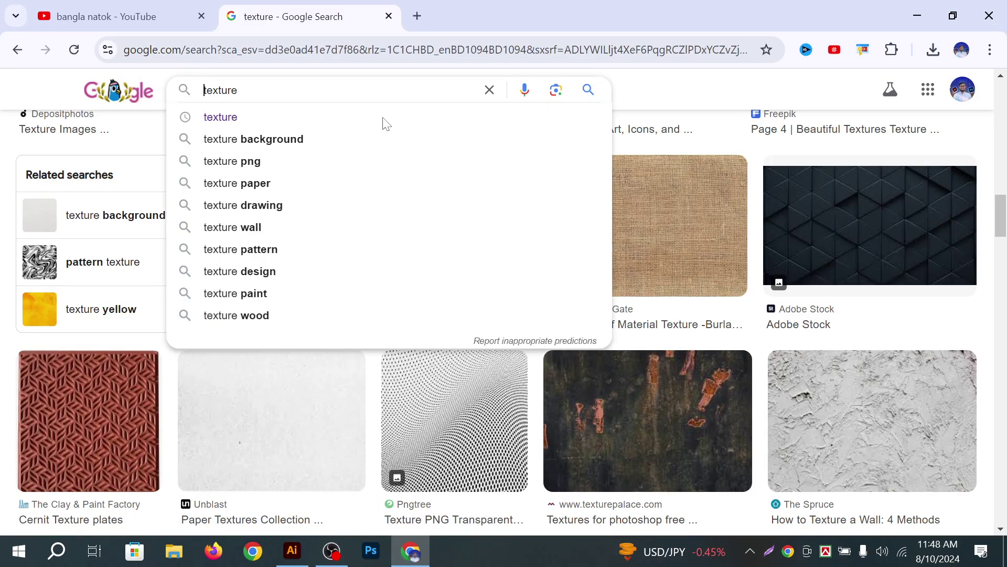
text(png)
key(Return)
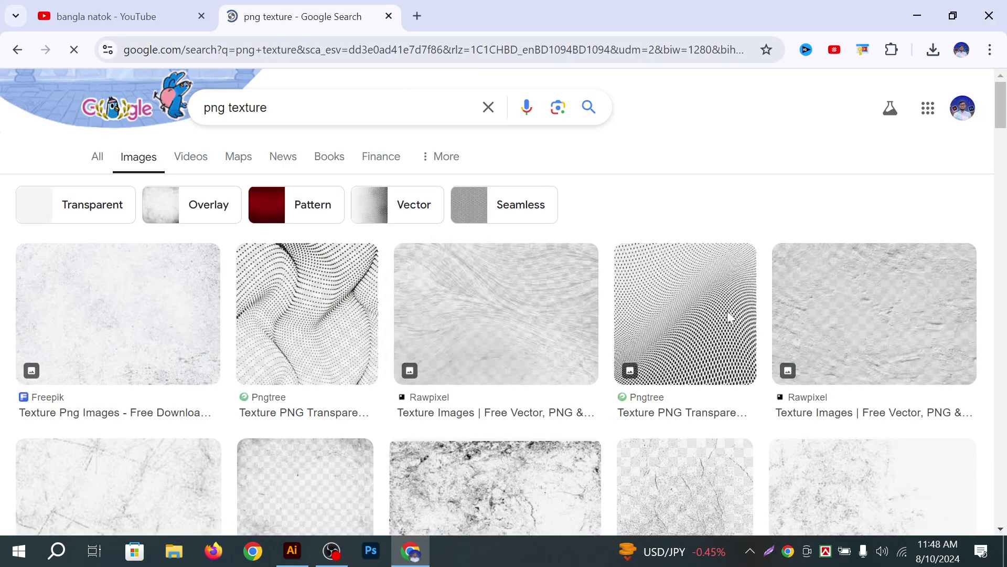
Open the Vecteezy scratched texture result and compare it with the worn Maya title on the YouTube thumbnail
scroll(727, 311, down, 5)
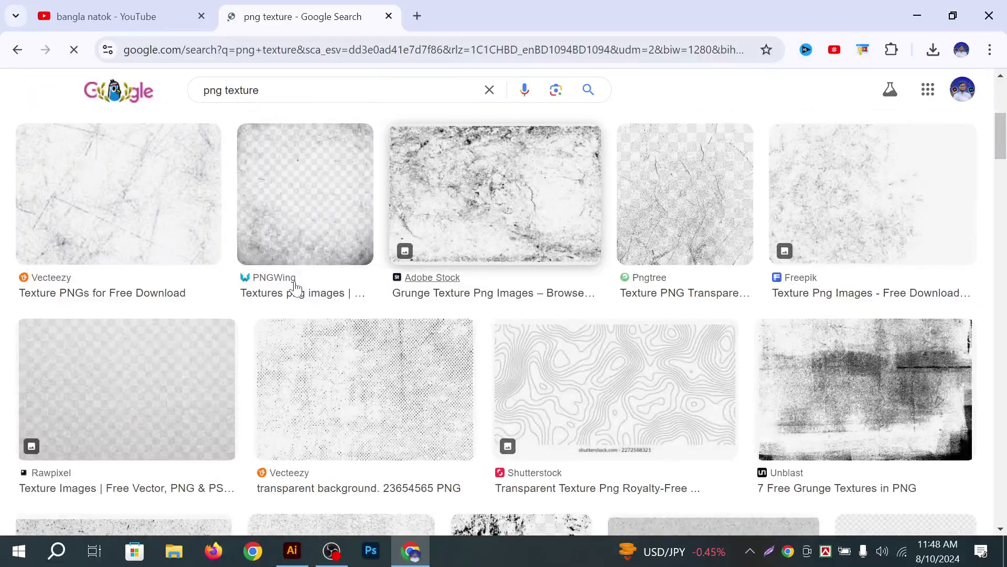
click(84, 198)
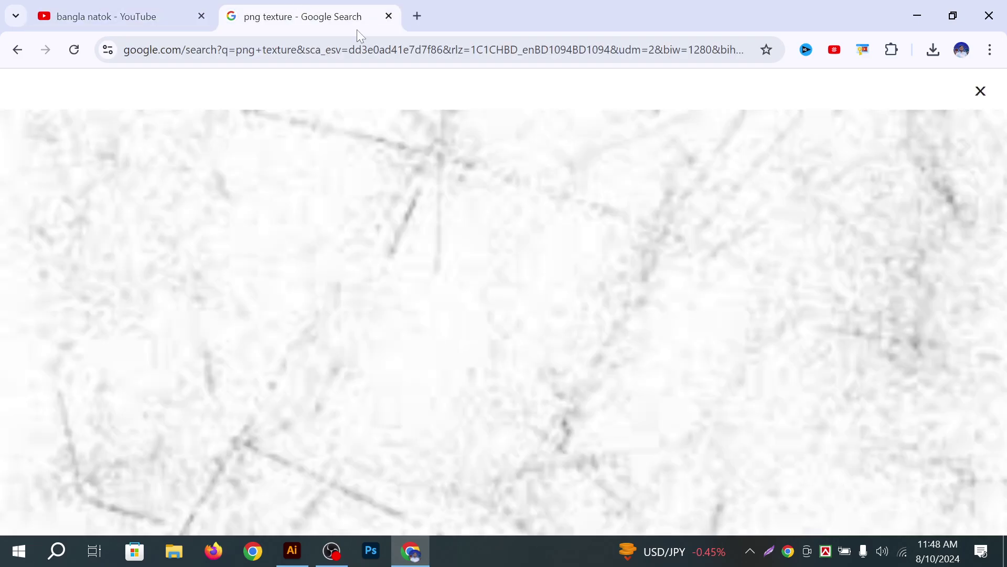
click(116, 15)
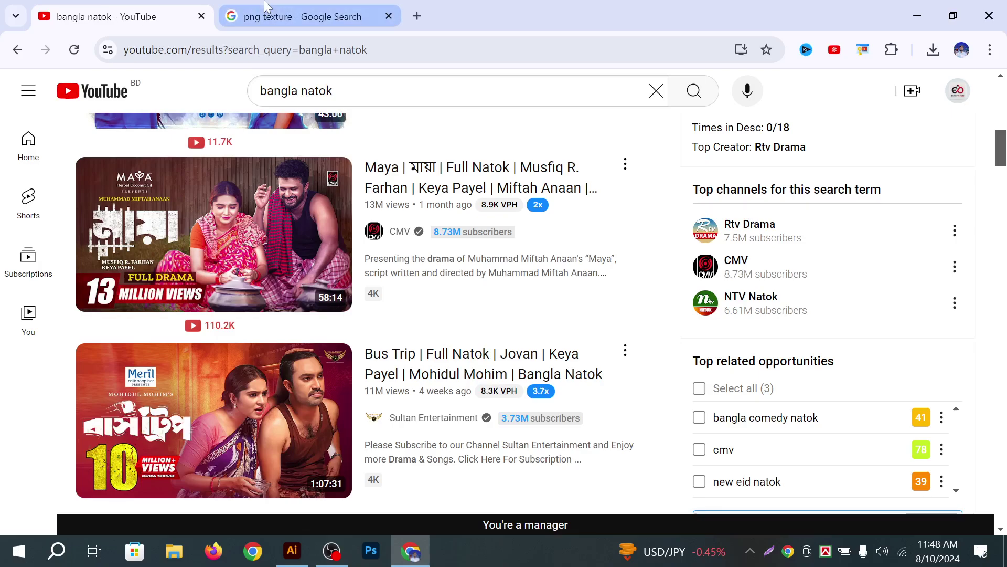
click(273, 17)
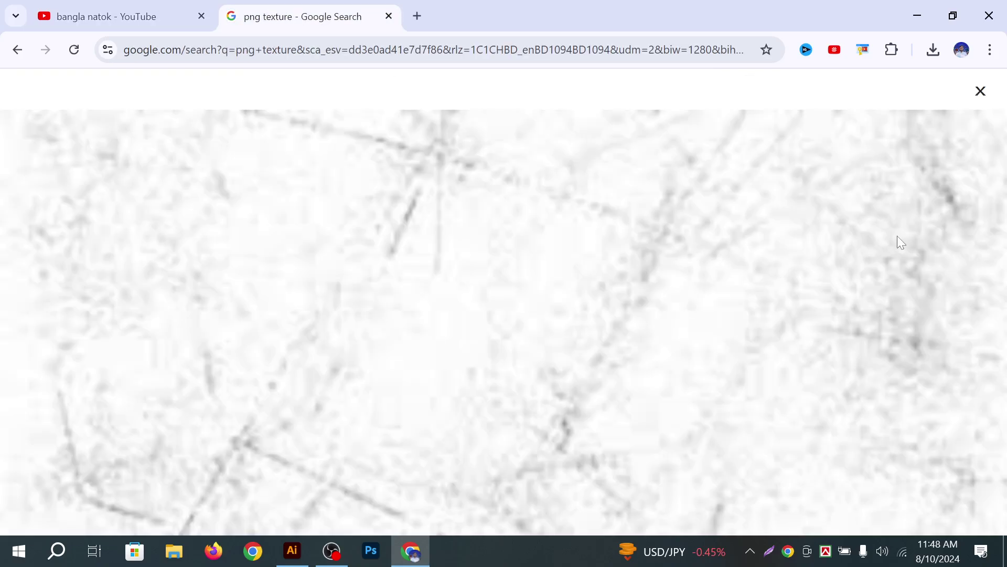
key(Escape)
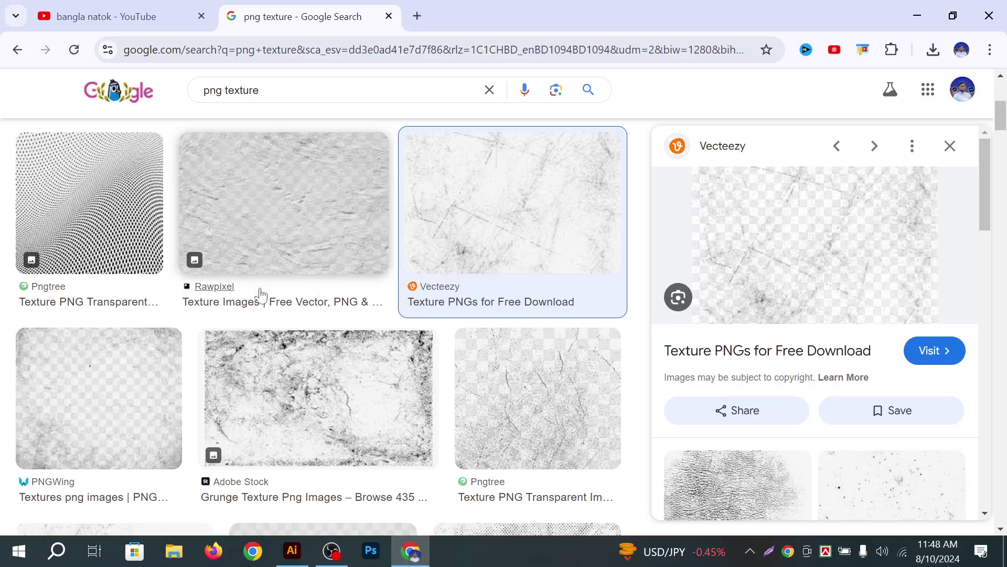
Copy the Vecteezy texture image and paste it into the Illustrator document
right_click(775, 226)
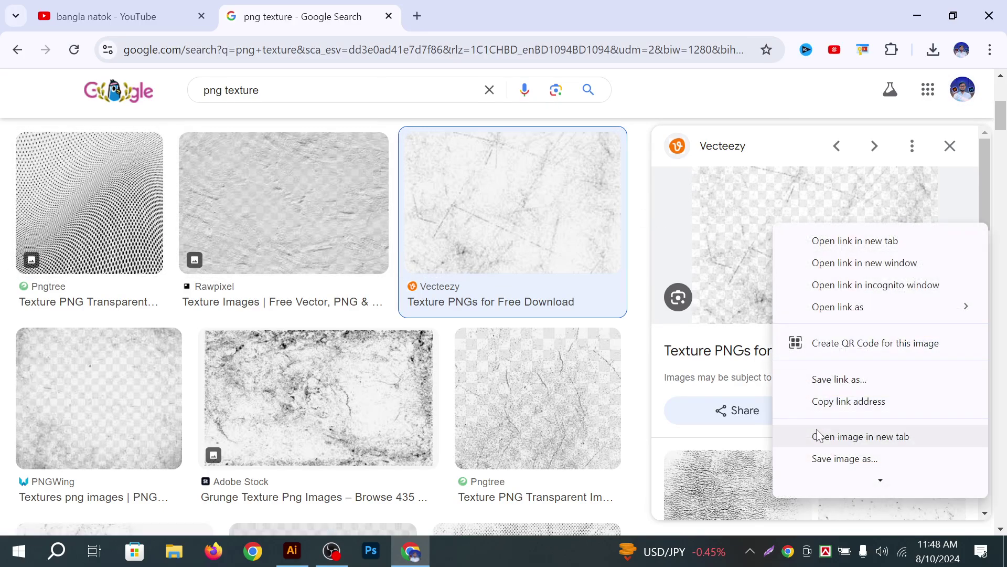
click(842, 436)
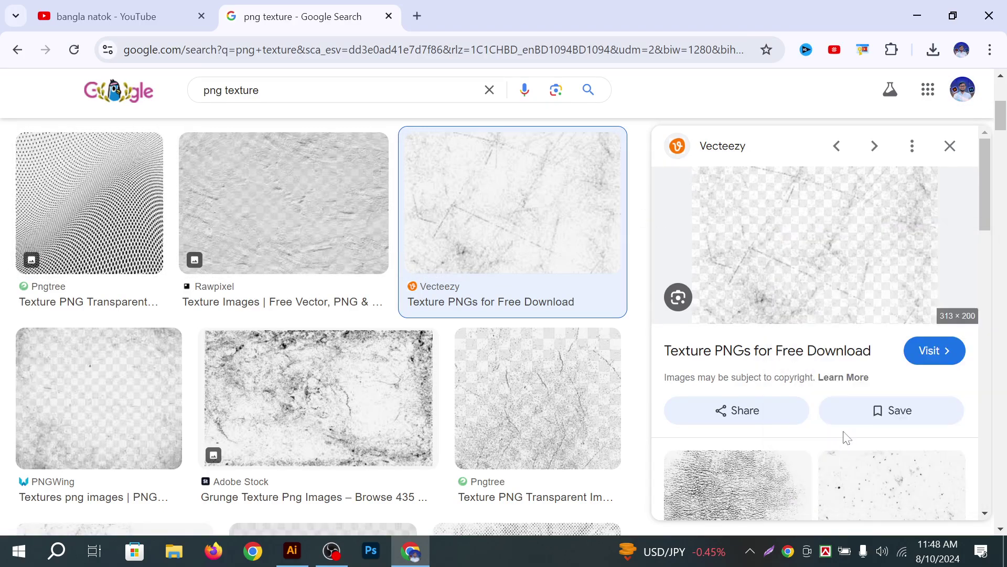
click(915, 10)
click(574, 383)
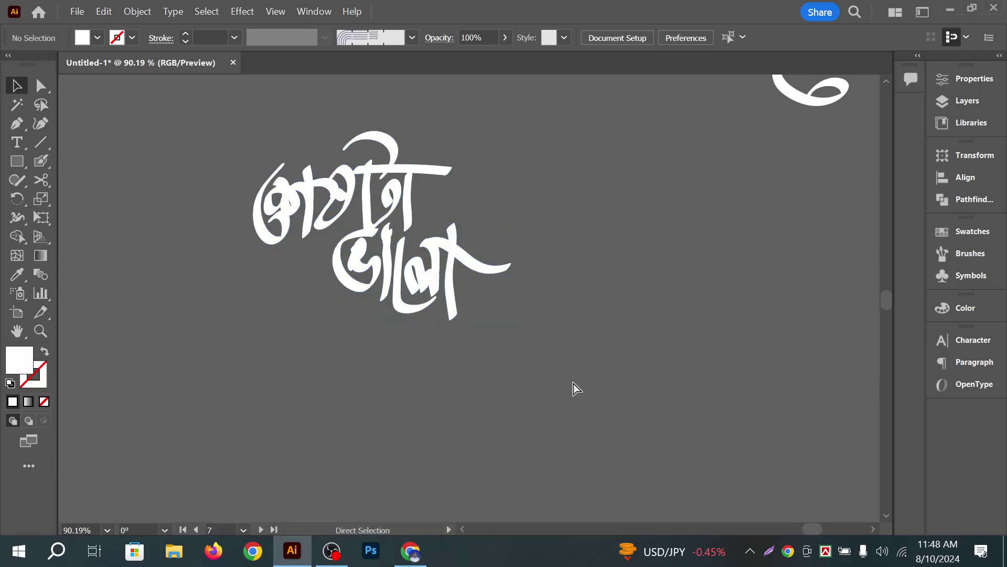
key(ctrl+v)
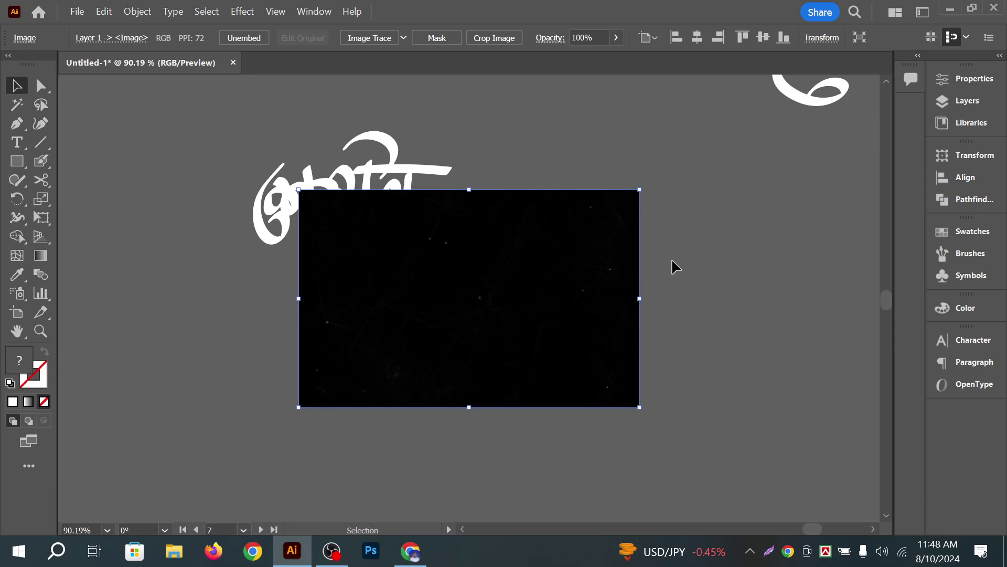
Delete the pasted black texture image and return to the Google Images results for "texture" in Chrome
key(Delete)
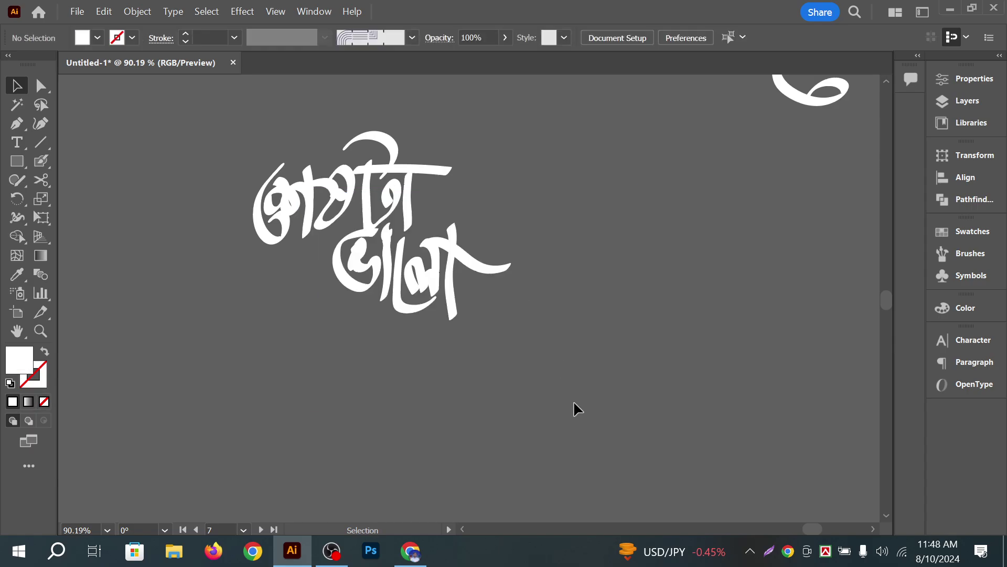
click(411, 551)
scroll(818, 237, down, 3)
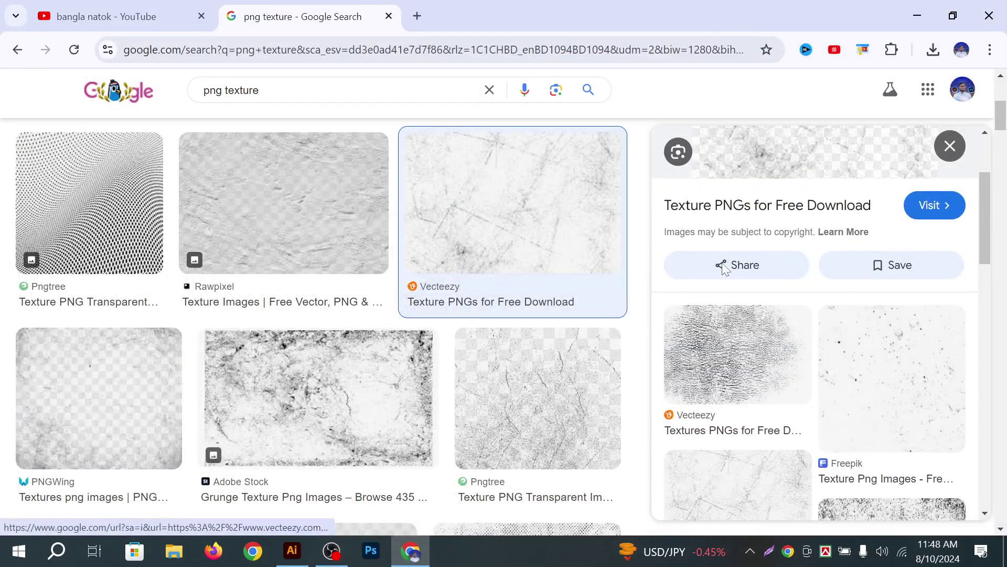
scroll(724, 268, up, 3)
click(12, 50)
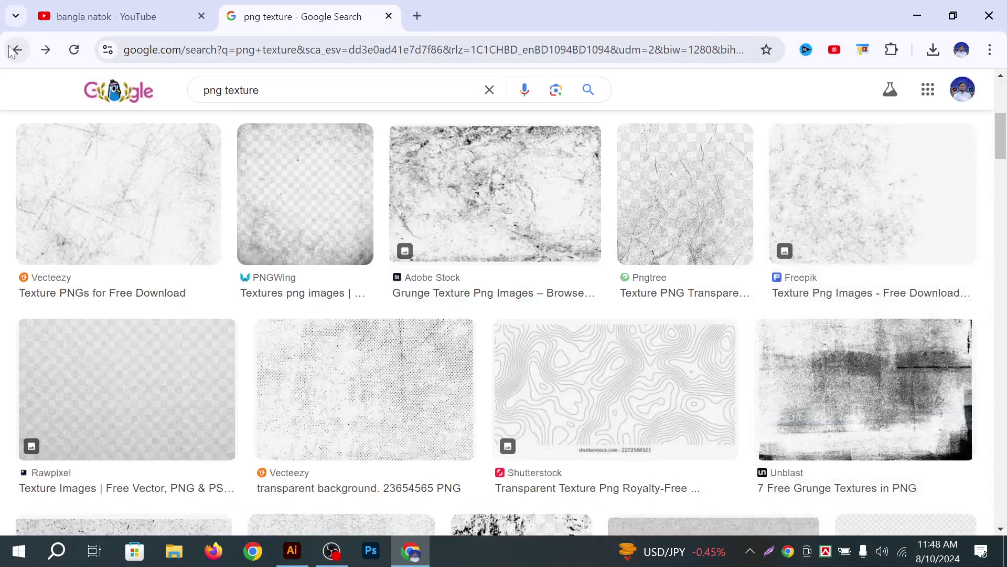
click(16, 51)
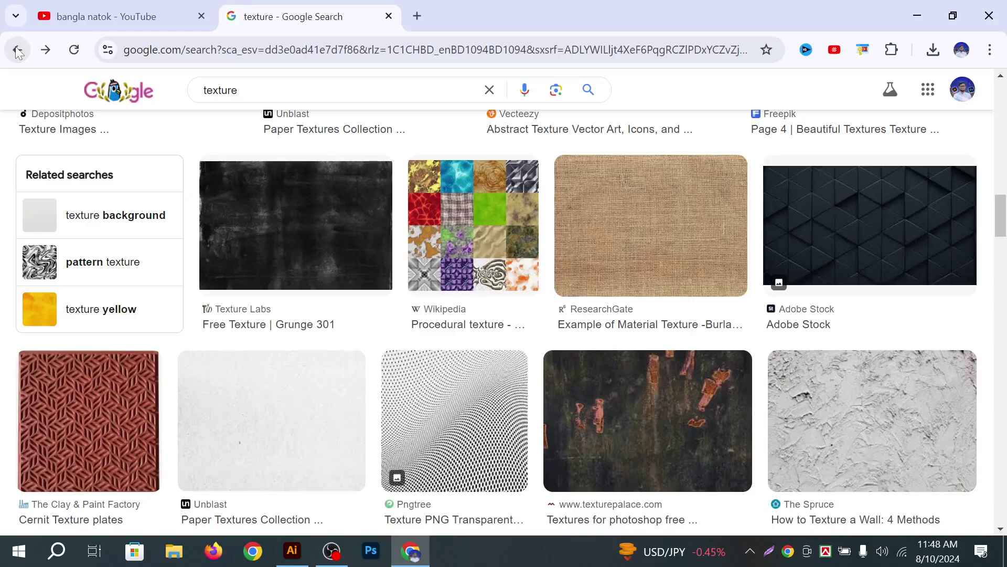
Find the white cracked-paint texture from texturelabs.org, copy the image and paste it into the Illustrator document
scroll(472, 408, down, 10)
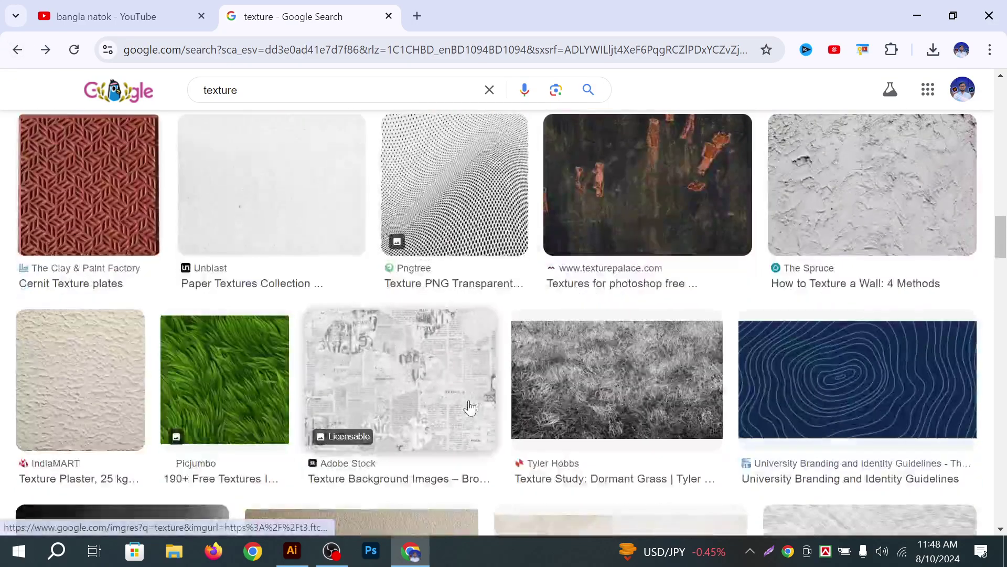
scroll(470, 408, down, 4)
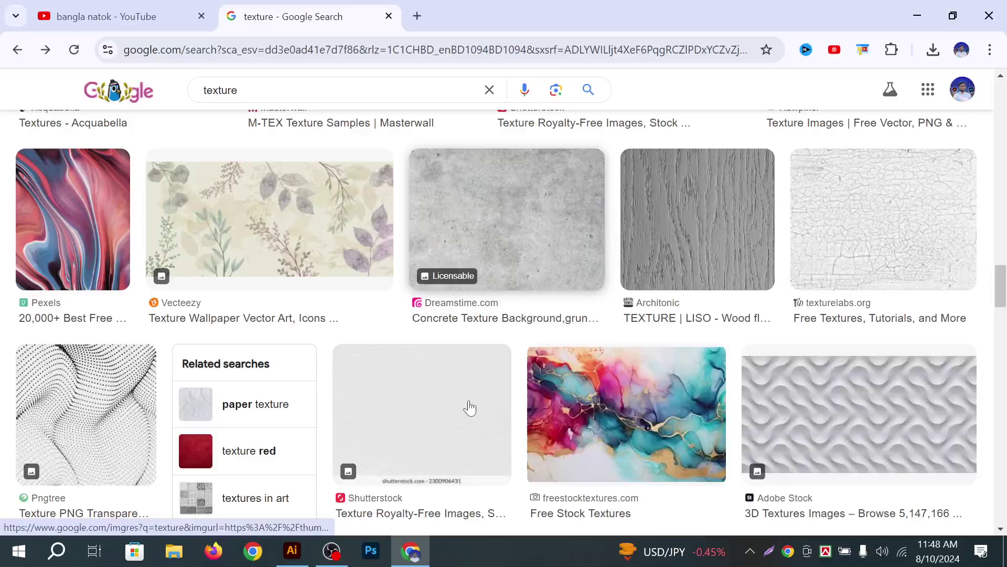
click(924, 183)
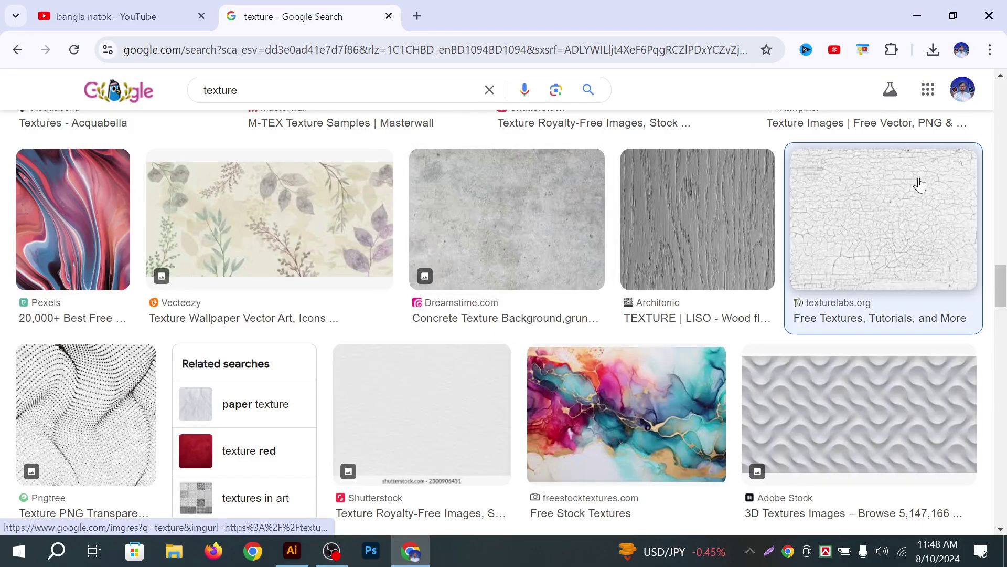
right_click(794, 256)
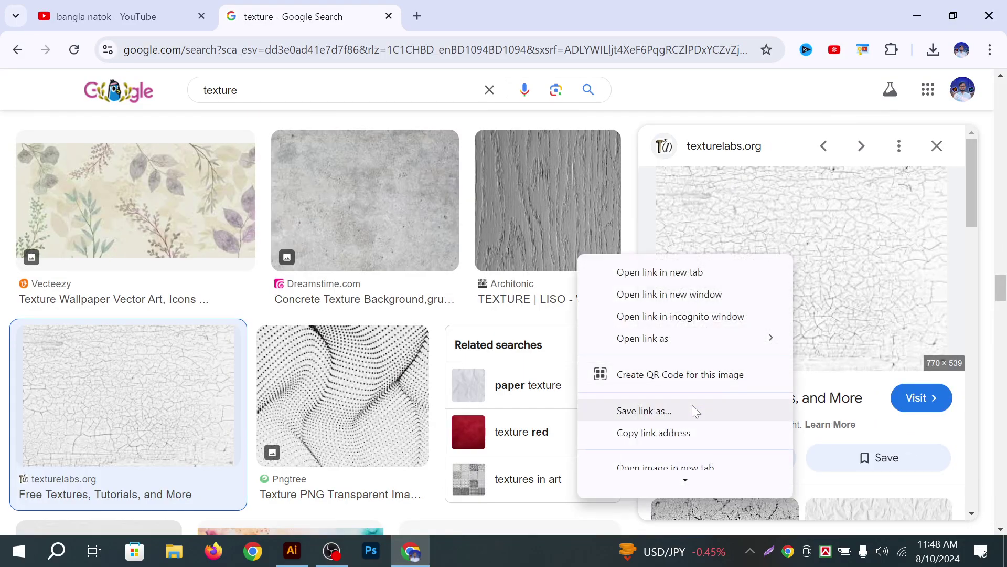
scroll(682, 414, down, 4)
click(664, 438)
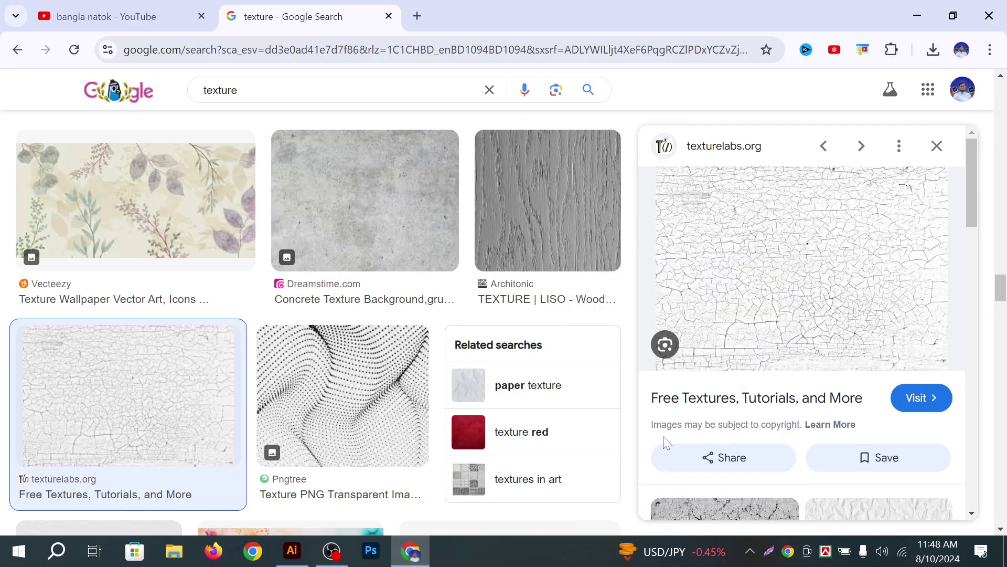
click(916, 19)
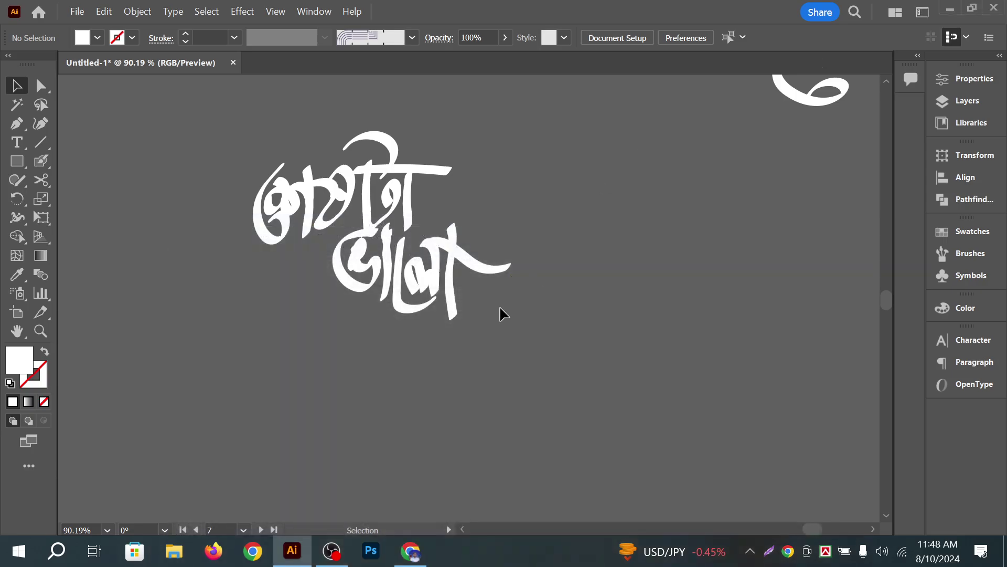
key(ctrl+v)
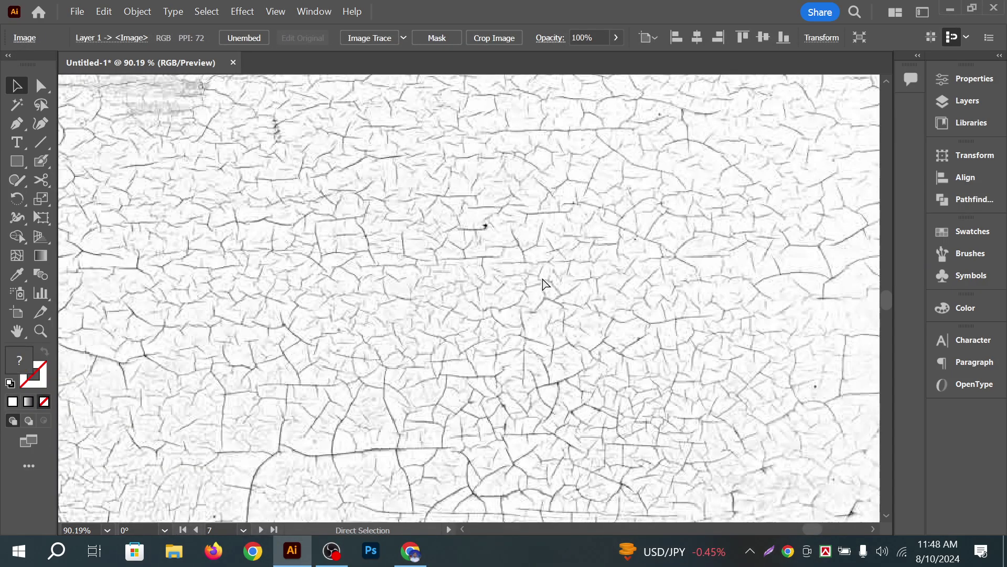
Scale the cracked texture image down to slightly larger than the শেষটা ভালো lettering and place it over the lettering
ctrl+alt+click(544, 268)
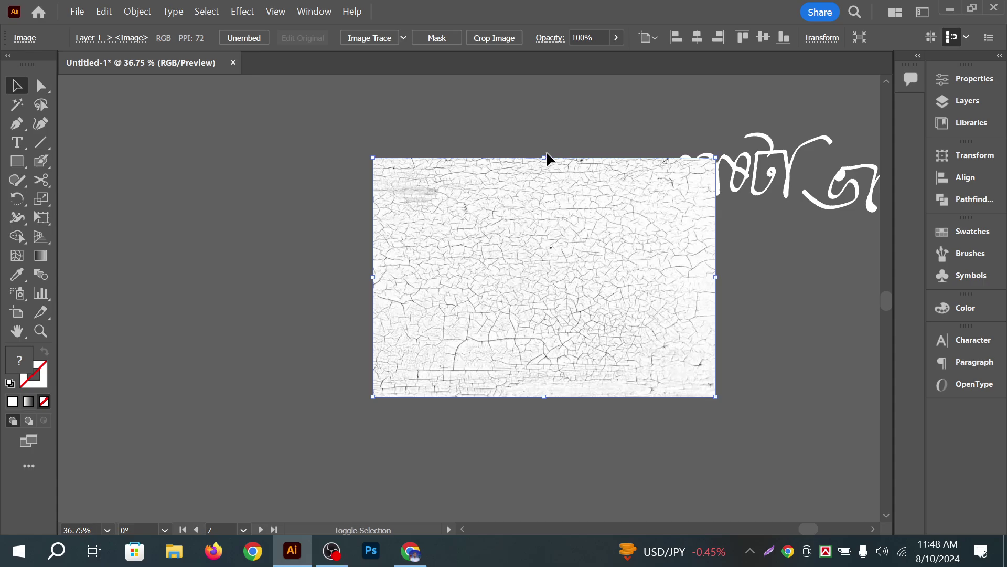
shift+click(546, 161)
click(536, 158)
drag(544, 157, 549, 242)
key(ctrl+shift+a)
scroll(547, 259, up, 5)
scroll(661, 351, up, 1)
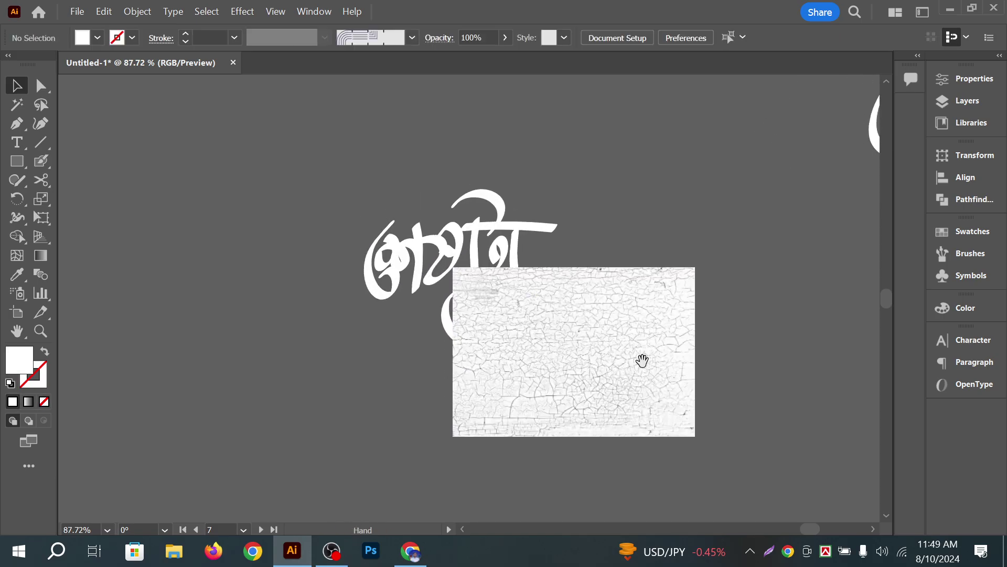
drag(645, 367, 532, 278)
drag(578, 348, 636, 396)
key(ctrl+shift+a)
scroll(571, 313, up, 2)
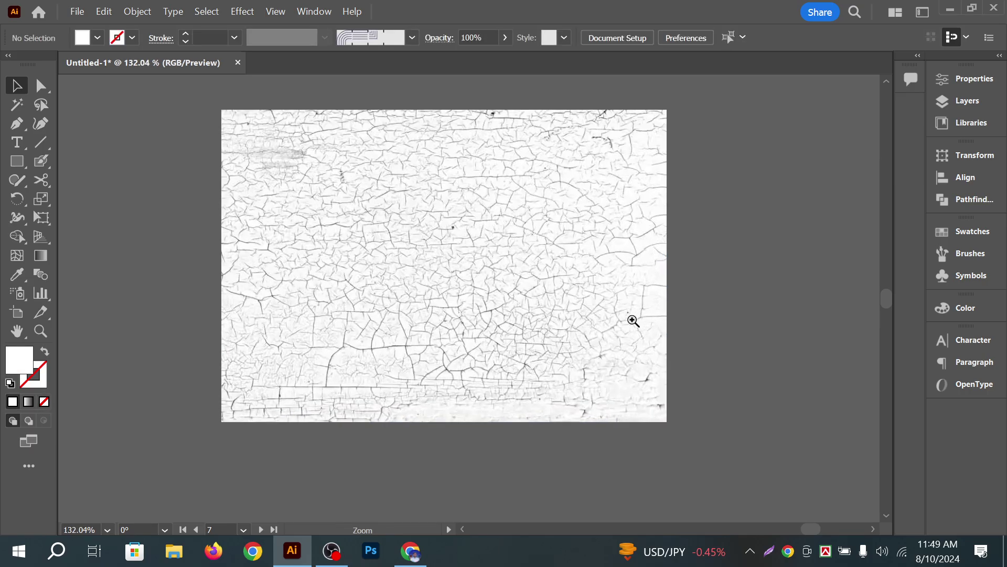
Send the cracked texture to the back and shift the white lettering slightly up and left within it
click(551, 316)
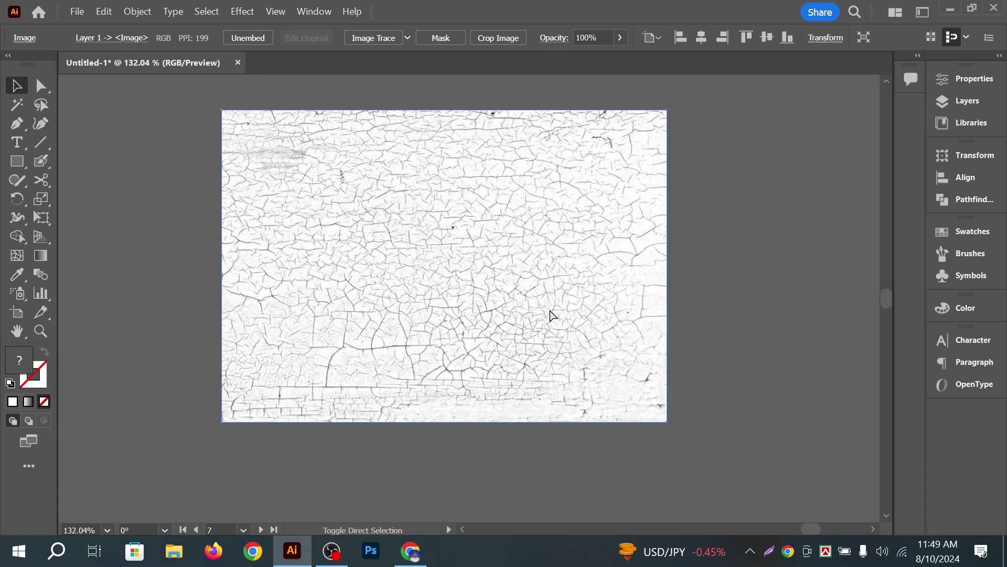
key(ctrl+shift+bracketleft)
click(722, 201)
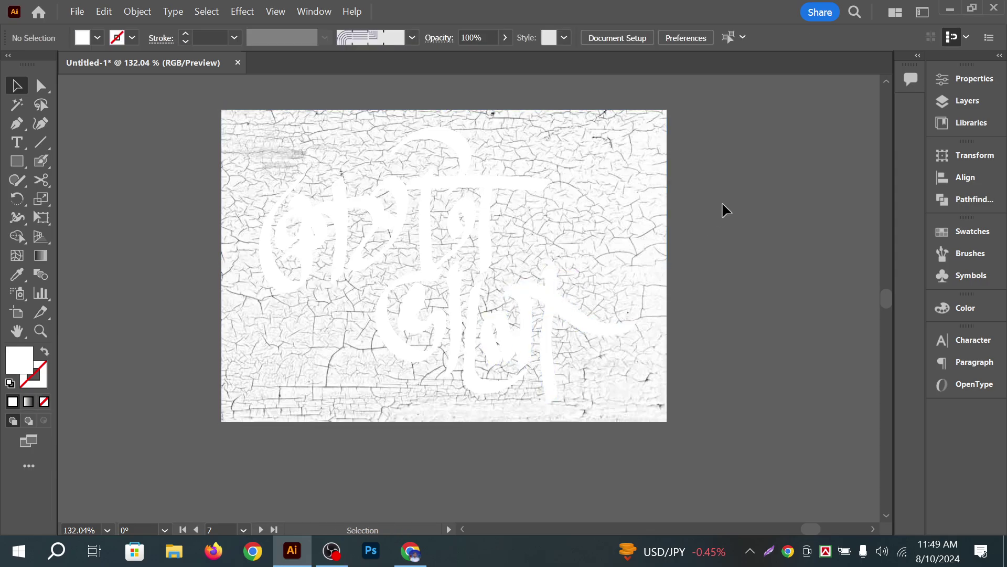
scroll(732, 234, right, 2)
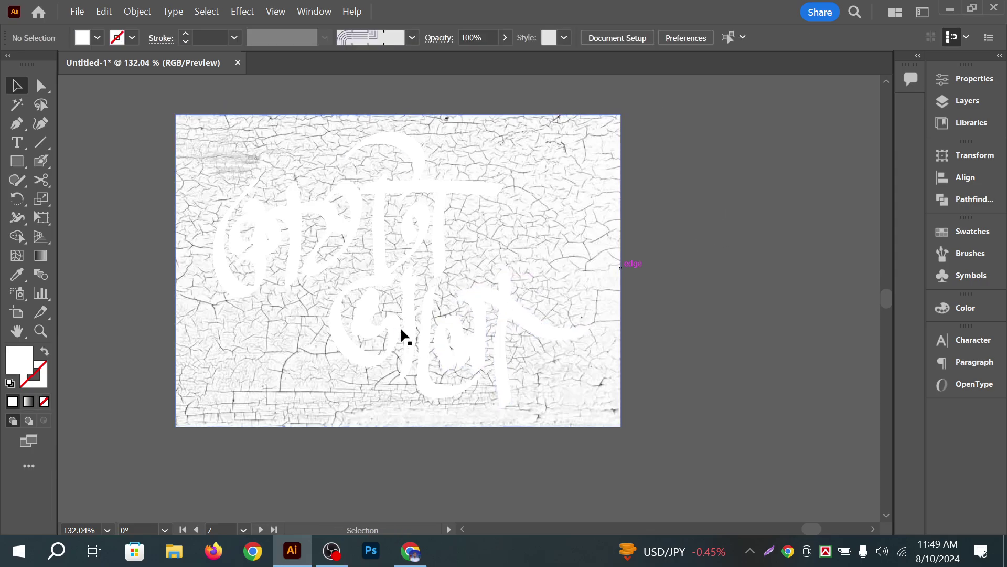
drag(474, 313, 466, 303)
click(751, 236)
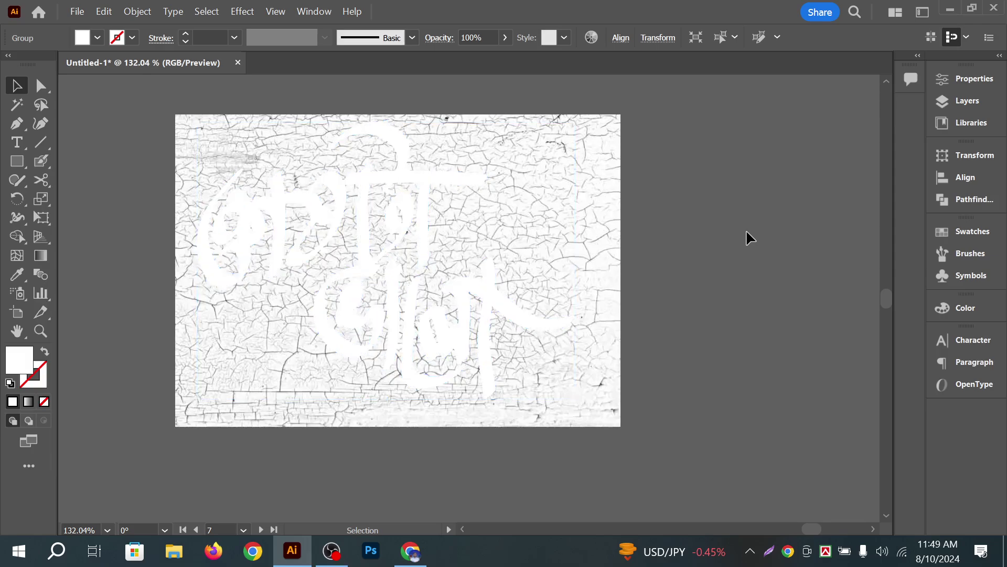
click(483, 295)
click(709, 240)
Unite the shapes of the শেষটা ভালো lettering group with the Pathfinder
drag(705, 230, 684, 254)
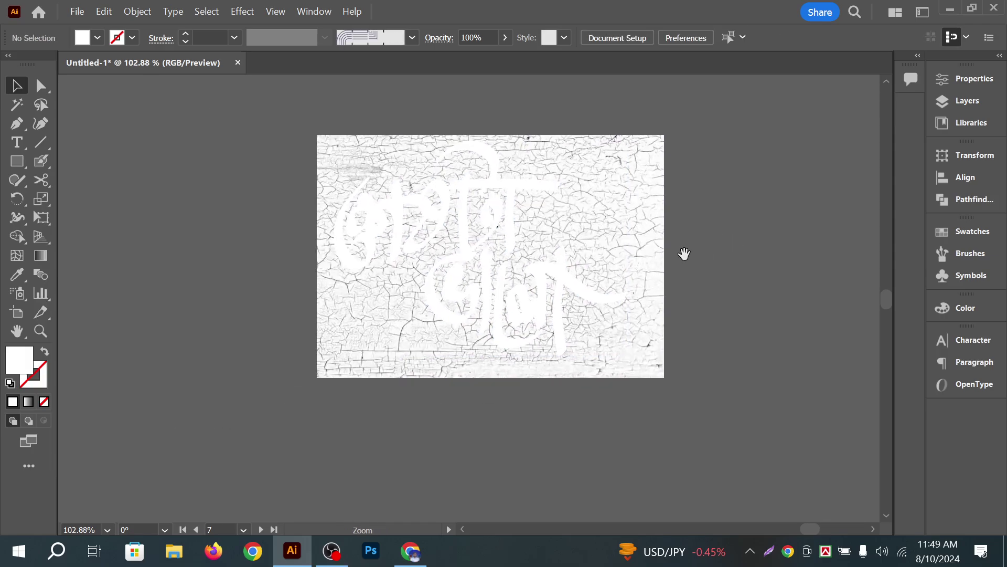
scroll(684, 254, up, 1)
drag(596, 254, 461, 315)
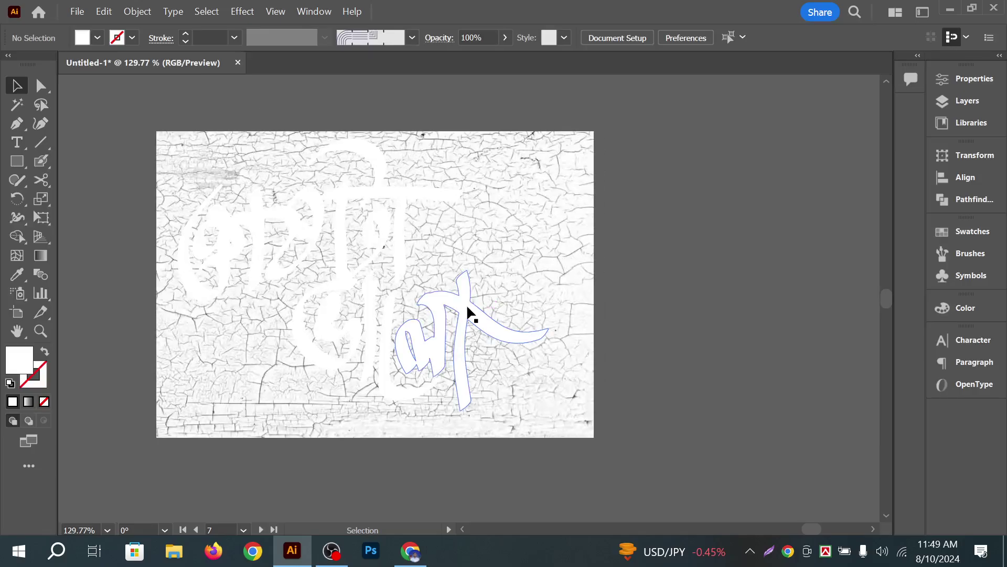
click(467, 308)
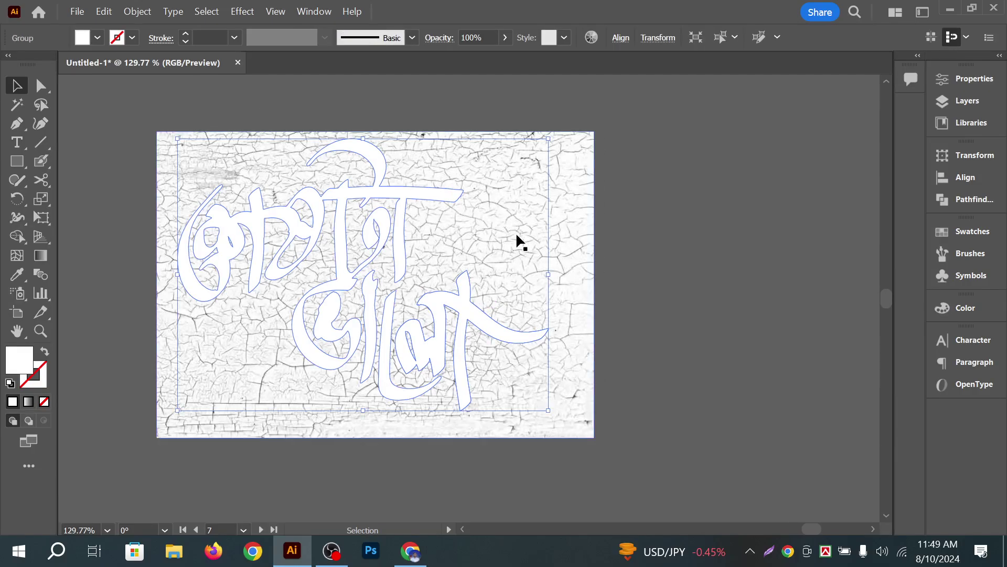
click(975, 82)
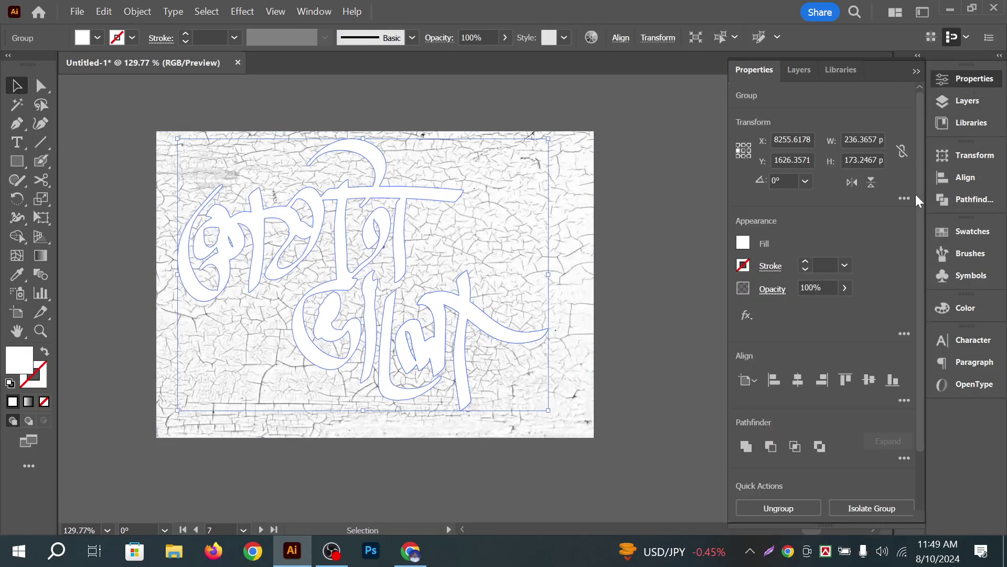
click(747, 450)
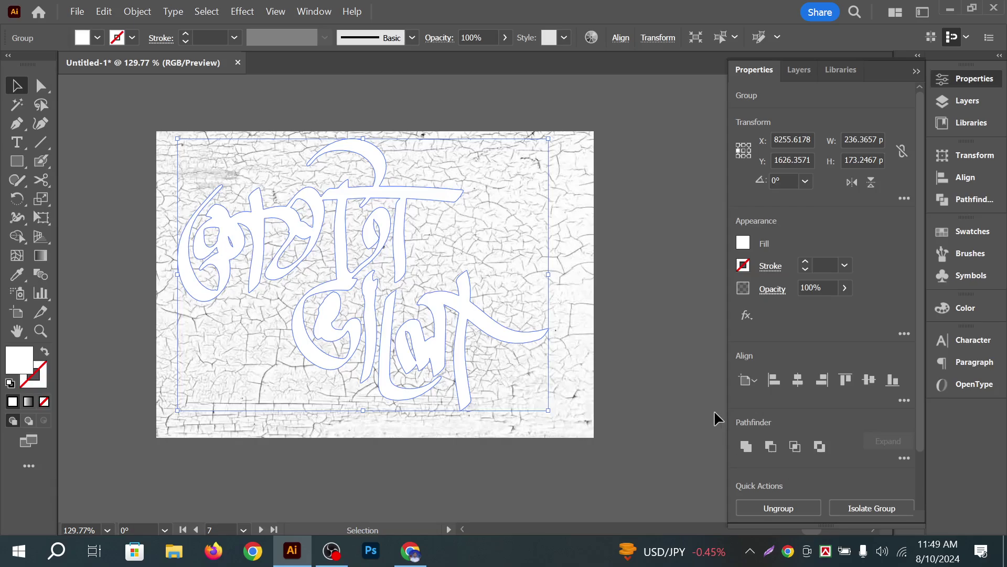
click(647, 320)
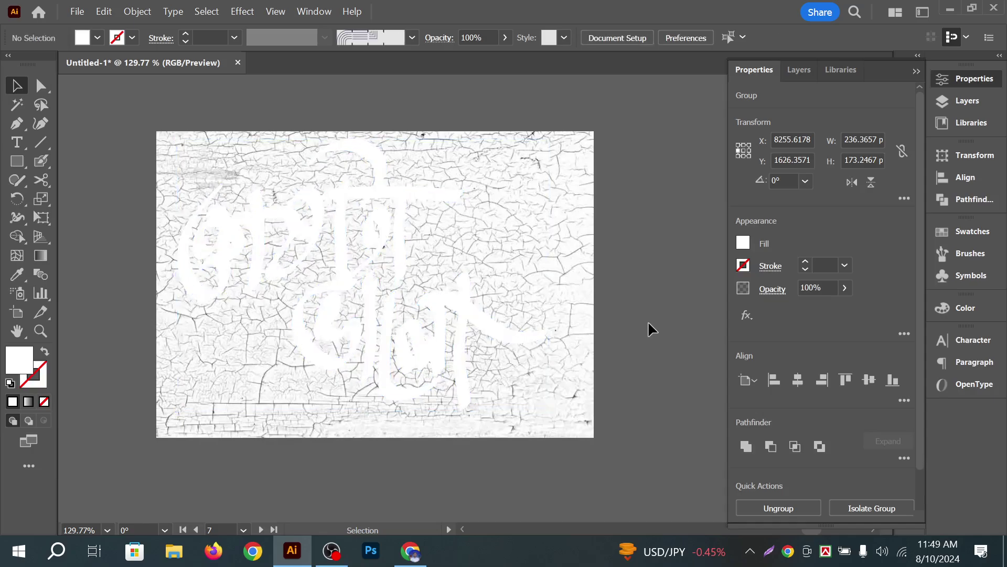
Try to clip the cracked texture with the grouped lettering using a clipping mask
click(391, 194)
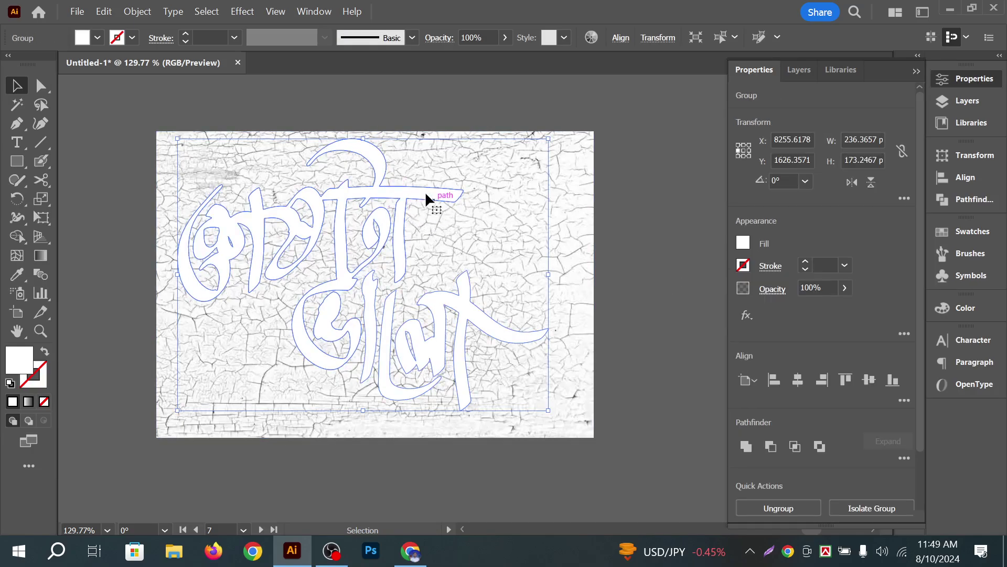
key(ctrl+h)
click(371, 98)
drag(386, 236, 533, 214)
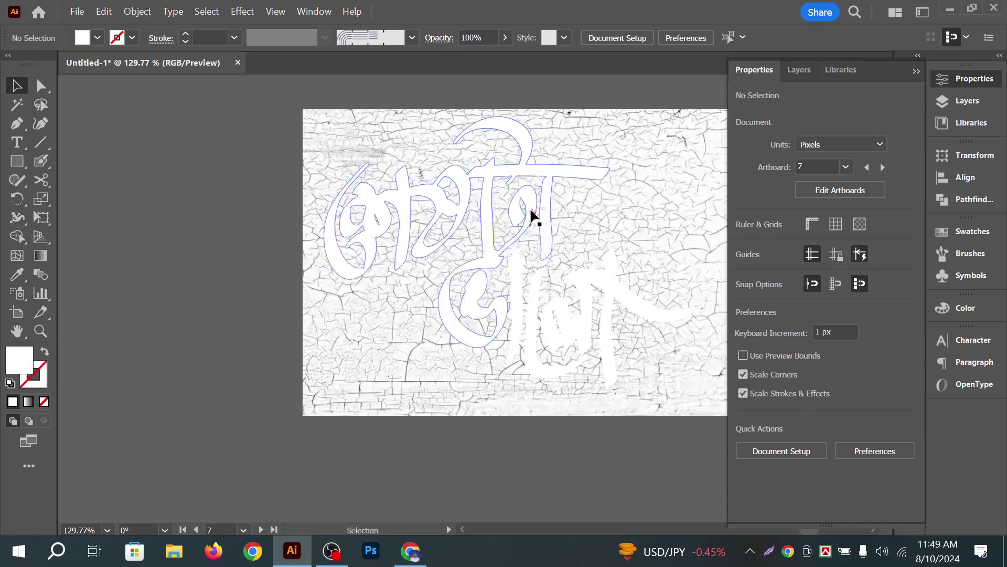
drag(236, 147, 466, 308)
right_click(417, 229)
click(483, 421)
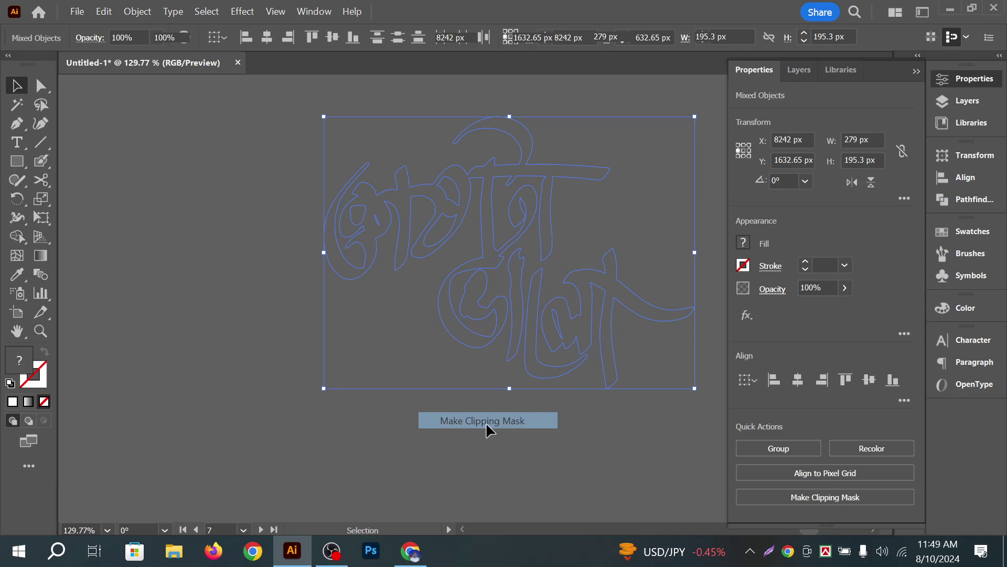
click(461, 443)
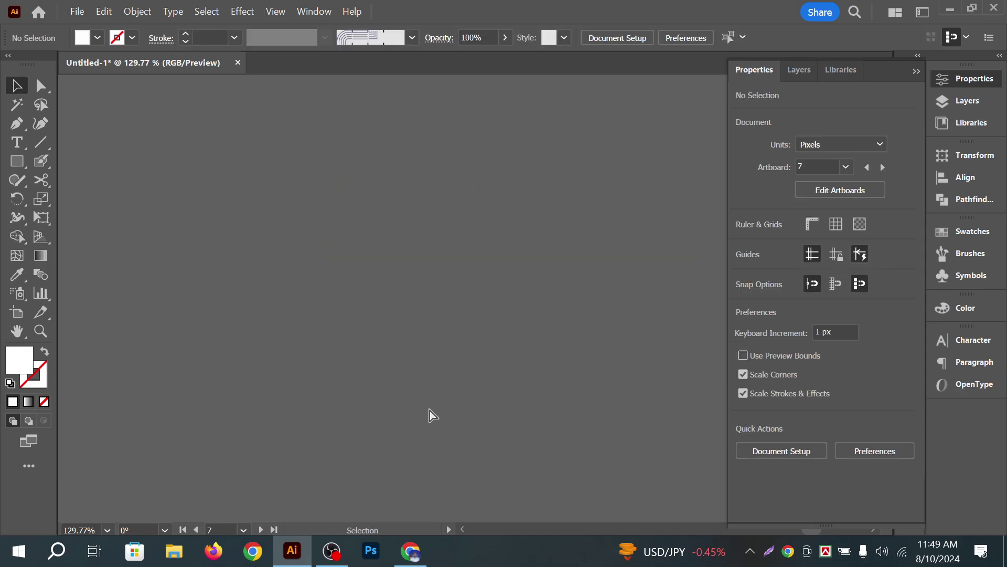
key(ctrl+z)
click(511, 330)
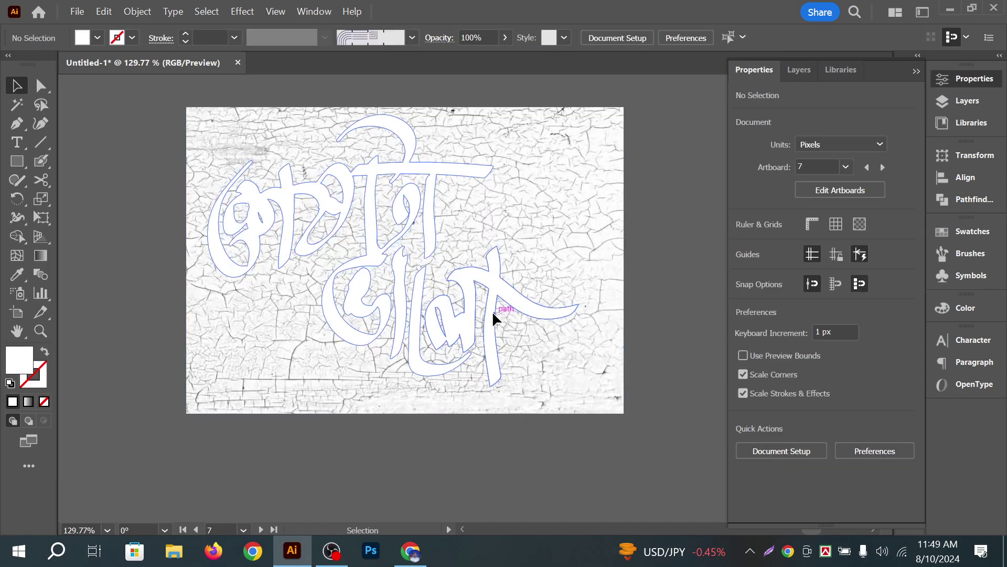
click(493, 310)
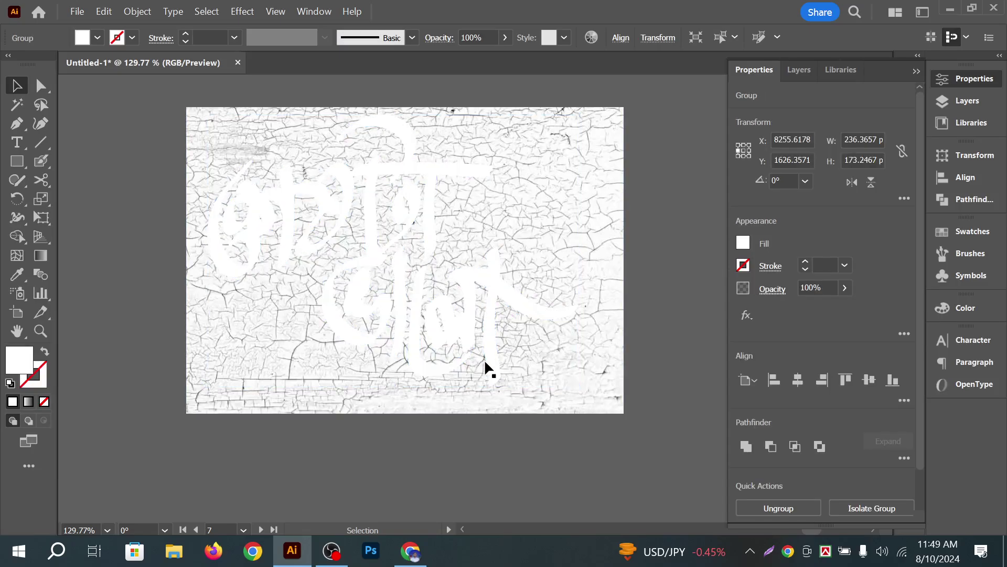
click(485, 349)
ctrl+click(487, 334)
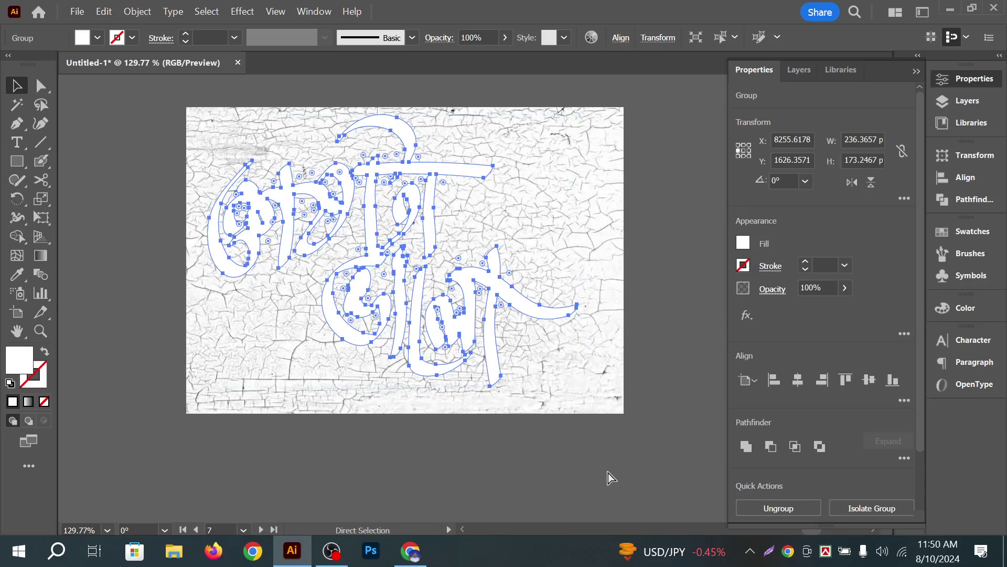
click(531, 477)
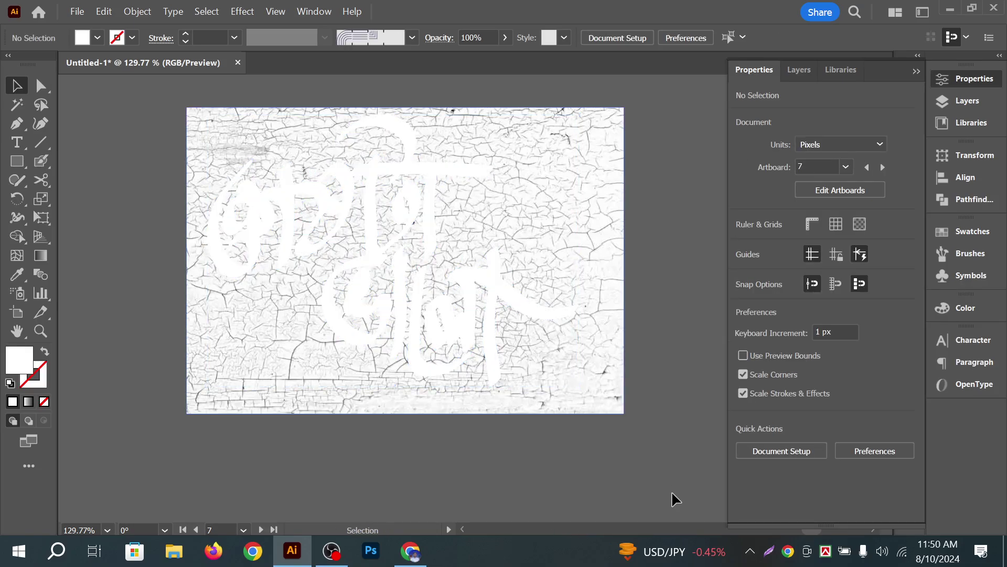
drag(484, 280, 641, 256)
key(ctrl+z)
Retry the clipping mask with the white lettering group and the cracked texture image, and undo it
click(488, 411)
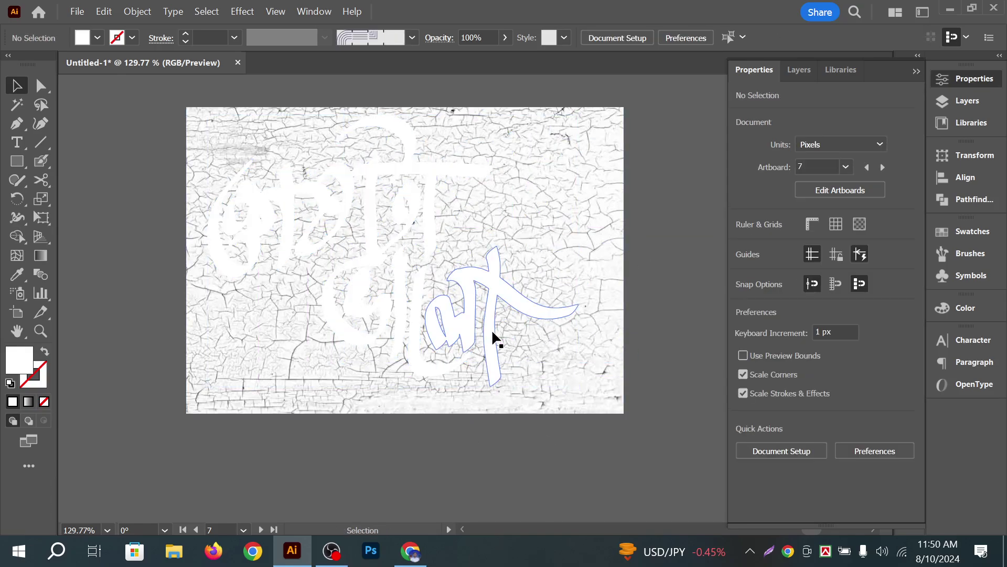
click(492, 336)
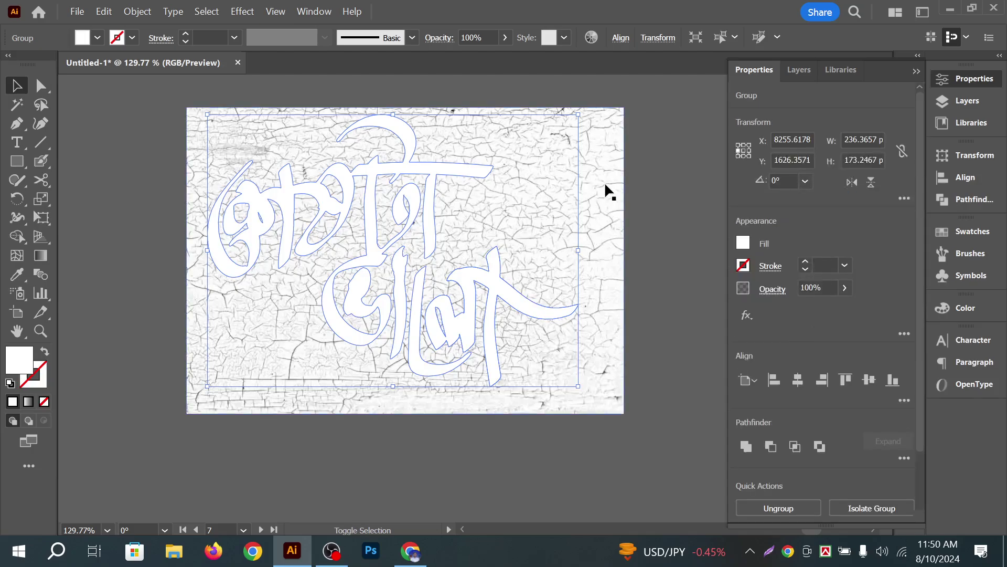
shift+click(617, 153)
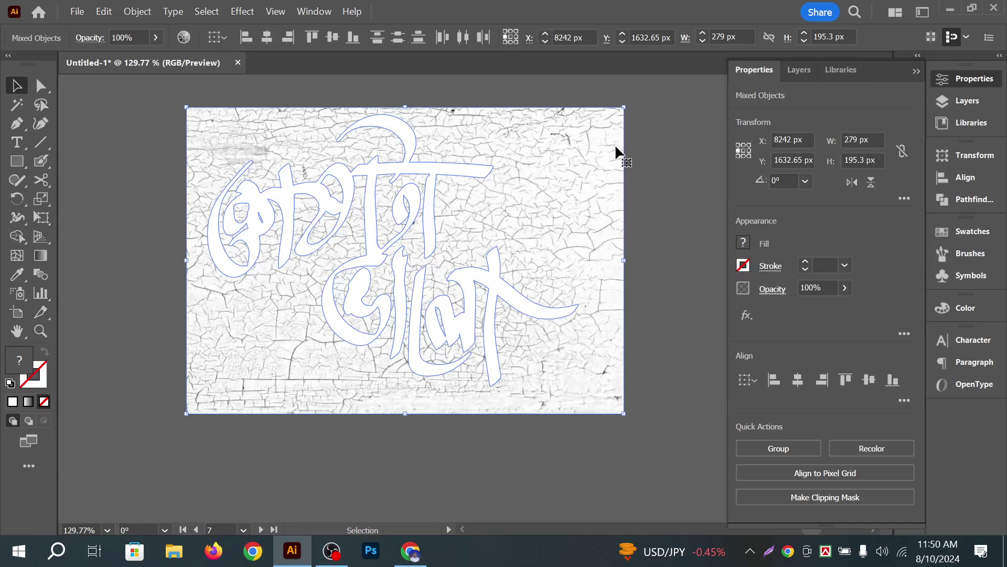
right_click(579, 148)
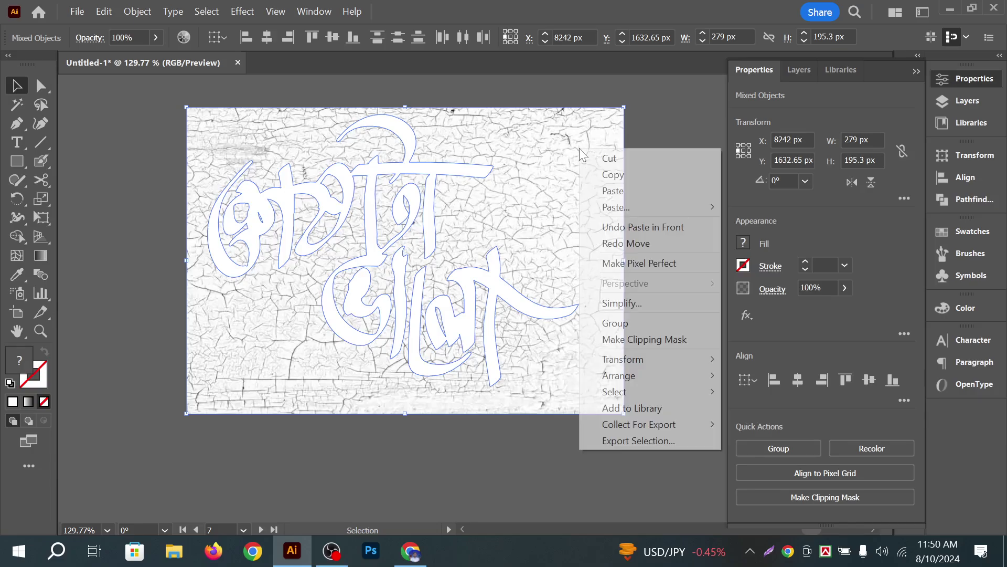
click(640, 342)
click(609, 330)
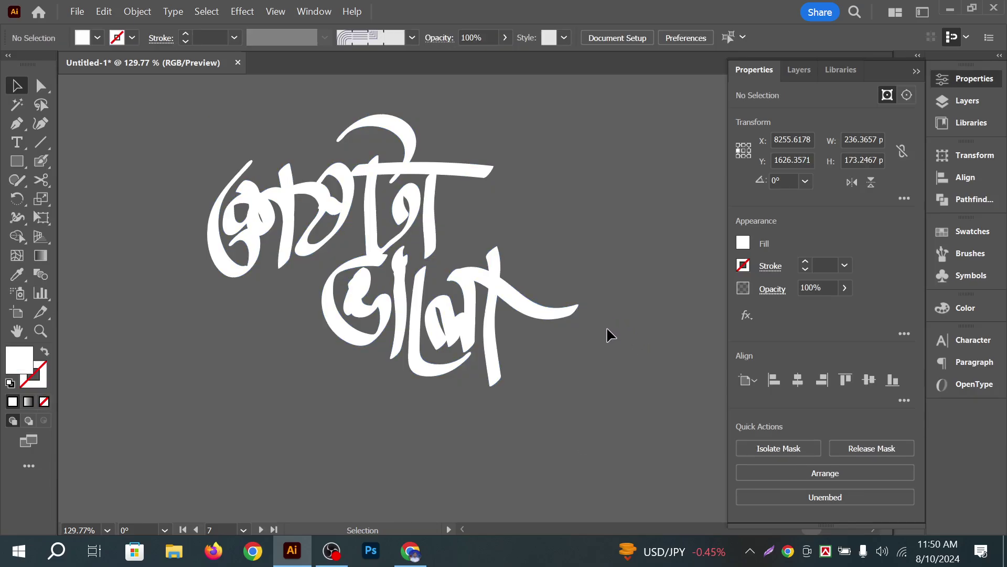
drag(337, 202, 427, 226)
drag(253, 232, 251, 287)
click(342, 291)
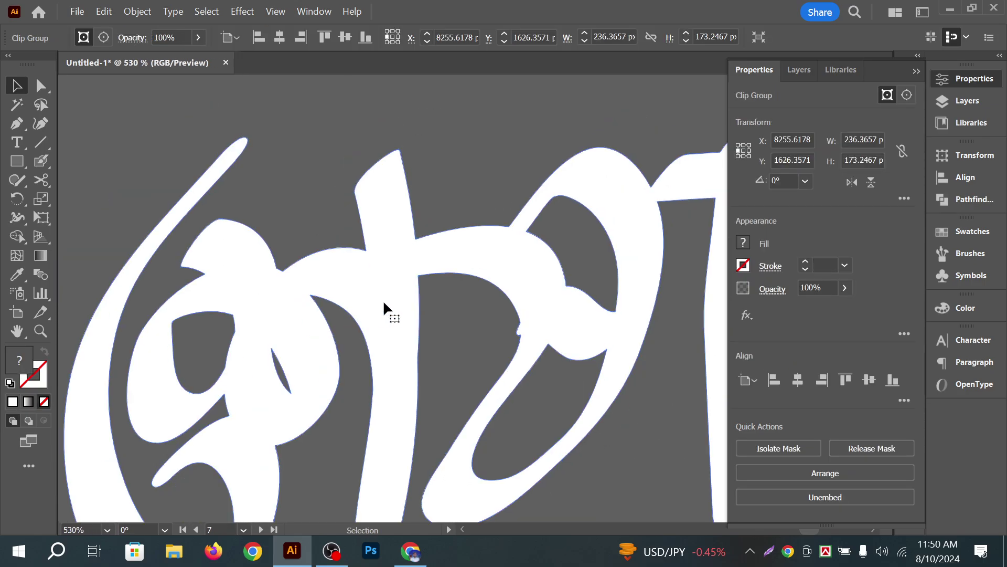
drag(486, 219, 578, 245)
click(582, 239)
key(ctrl+z)
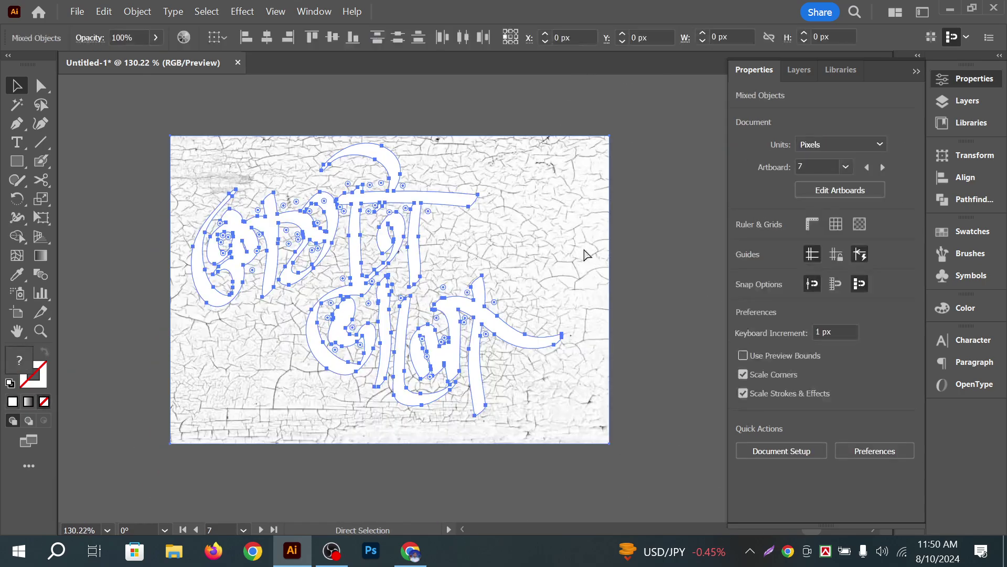
Convert the white শেষটা ভালো lettering group into a single compound path
click(659, 208)
click(453, 314)
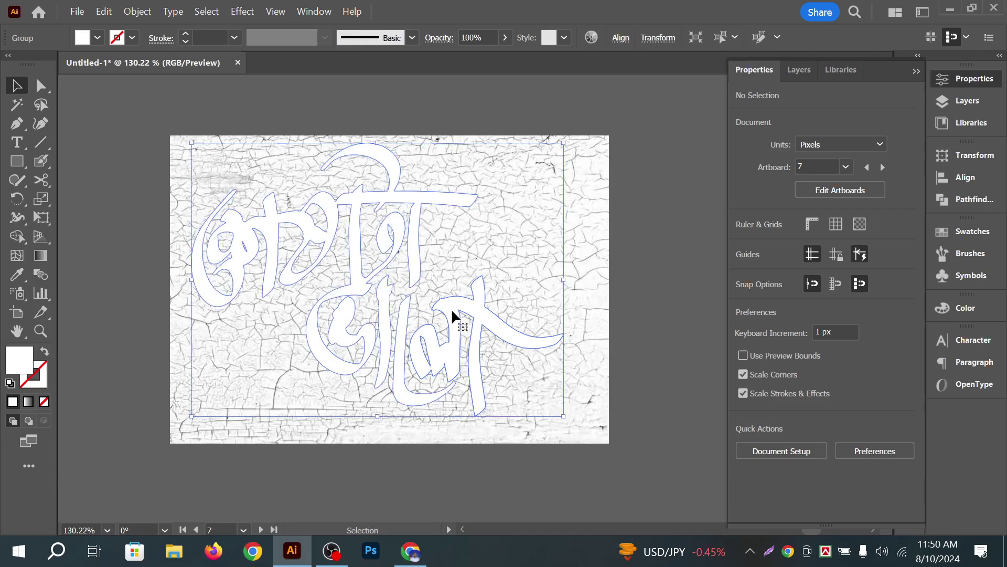
click(616, 233)
click(442, 306)
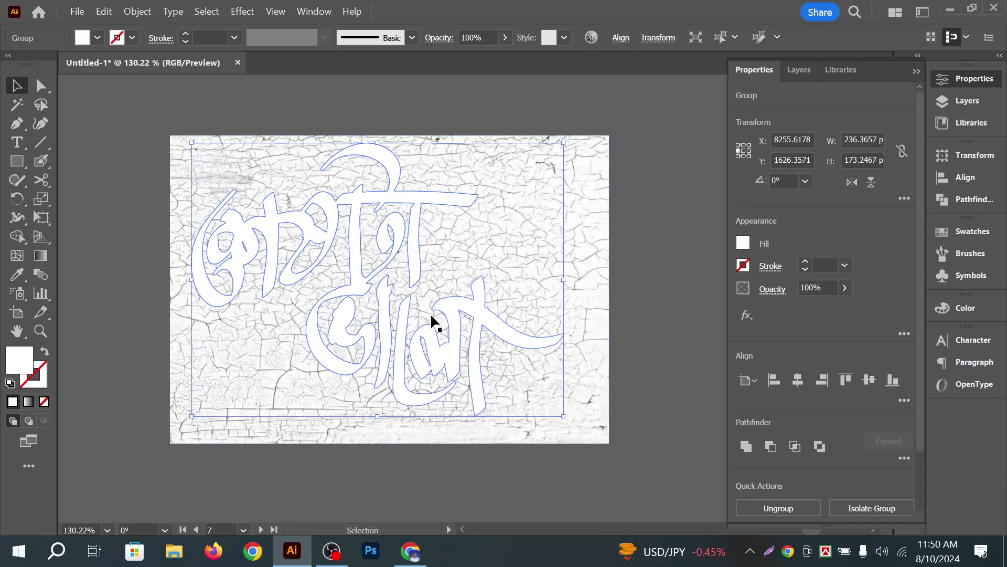
click(617, 257)
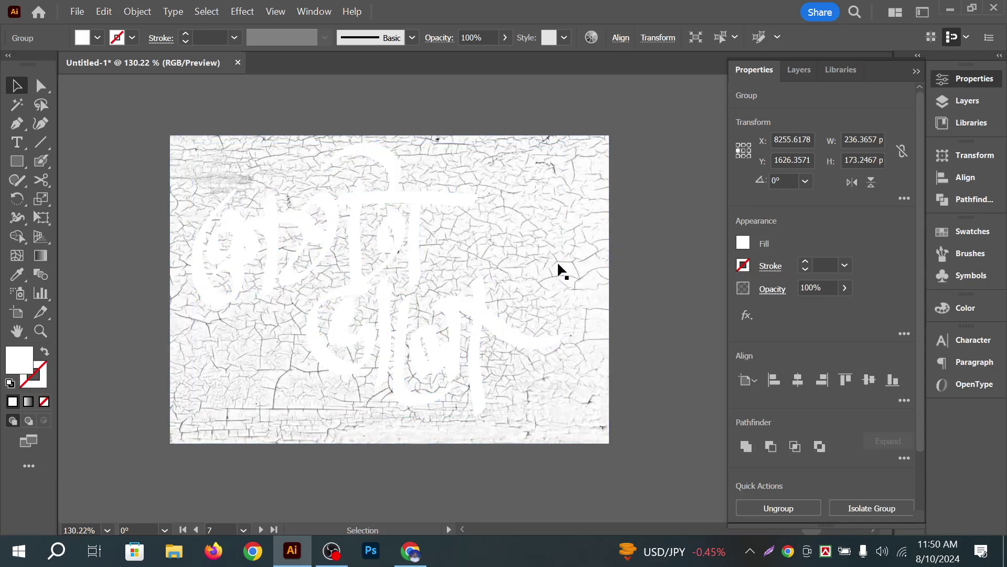
click(361, 232)
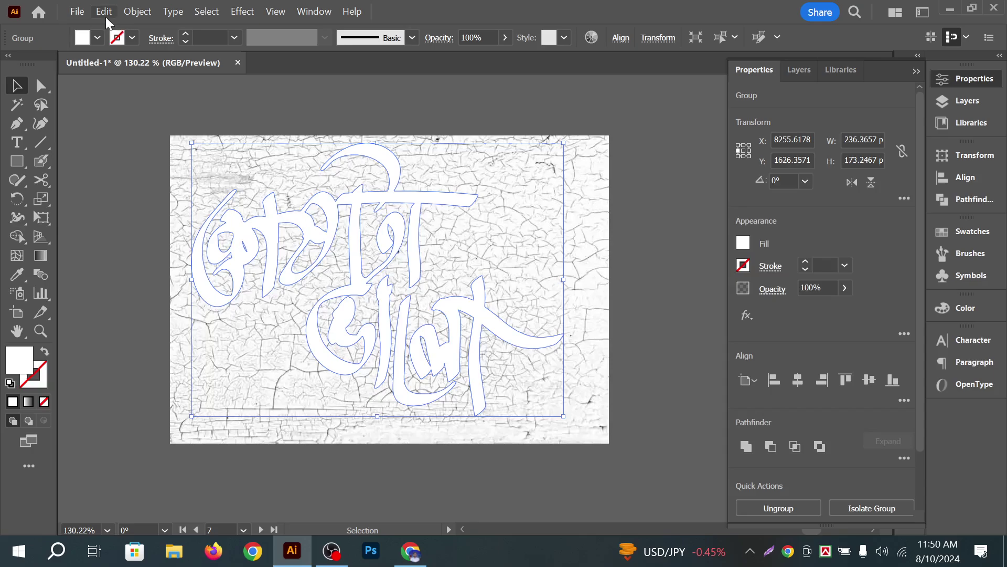
click(105, 12)
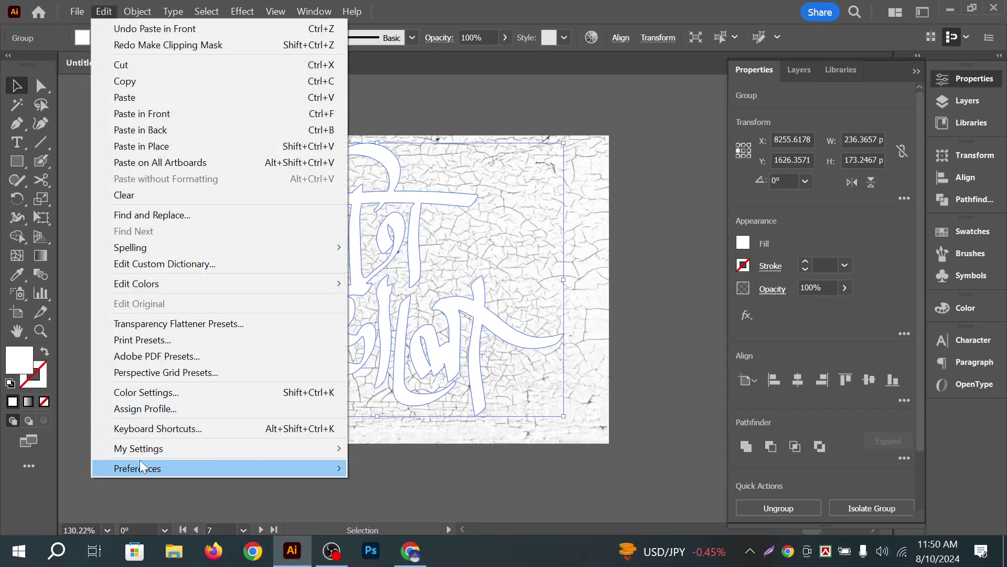
mouse_move(135, 17)
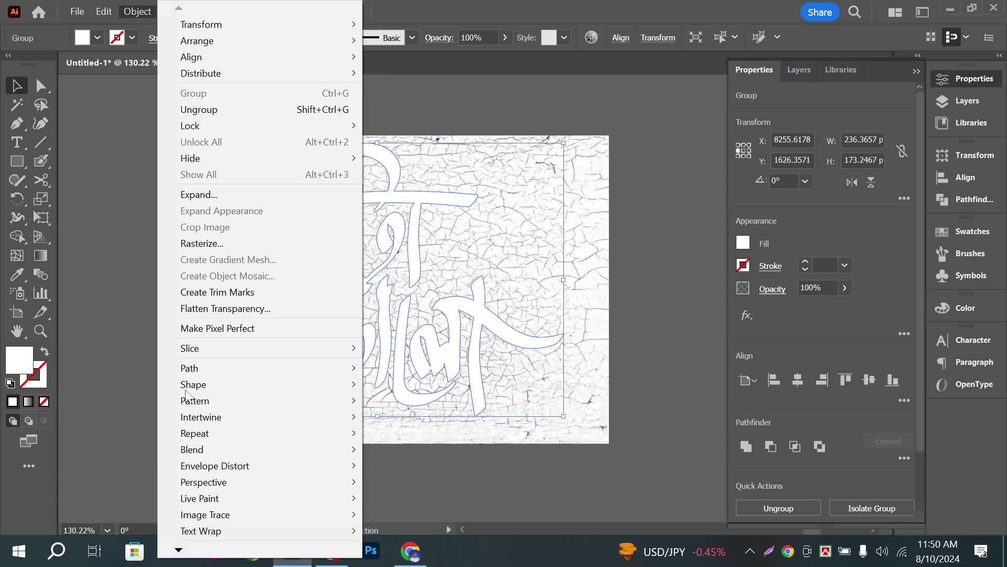
mouse_move(179, 551)
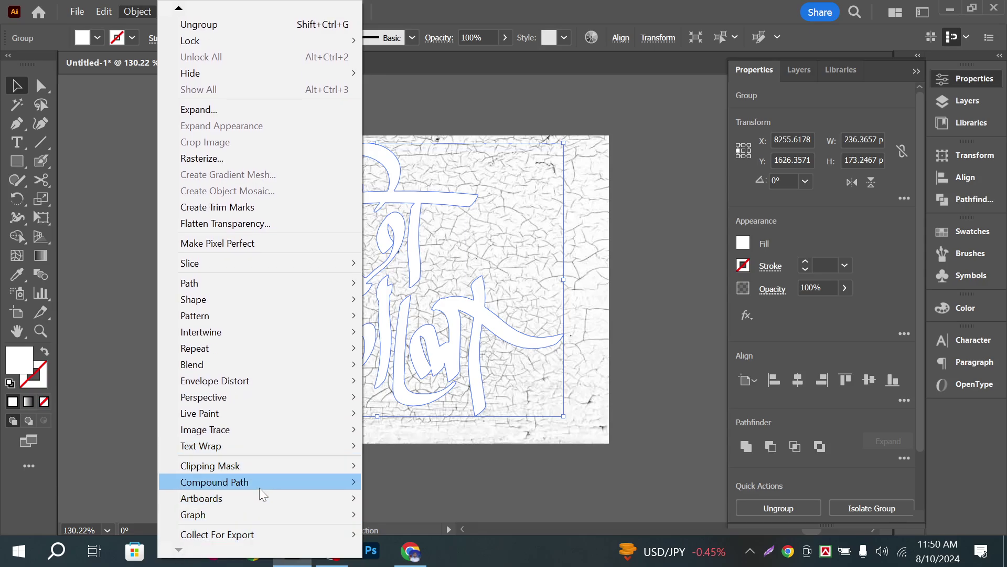
mouse_move(266, 485)
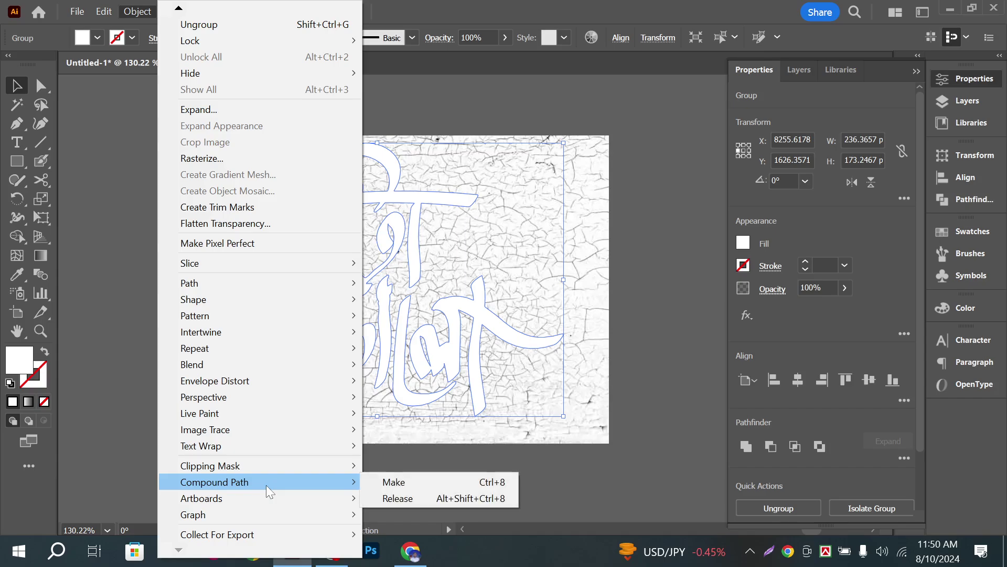
click(420, 482)
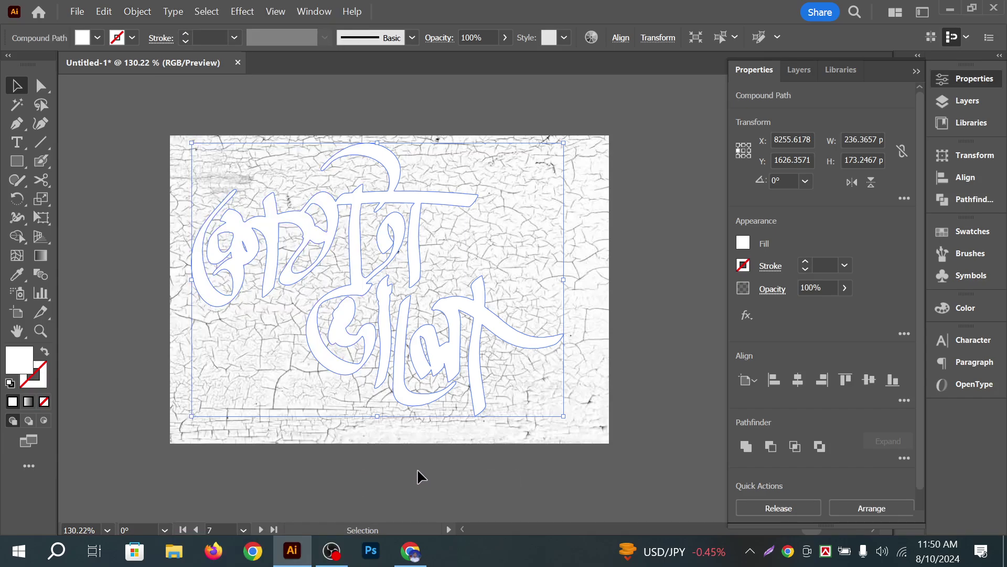
click(400, 465)
Clip the cracked texture image into the compound-path lettering with a clipping mask
click(411, 250)
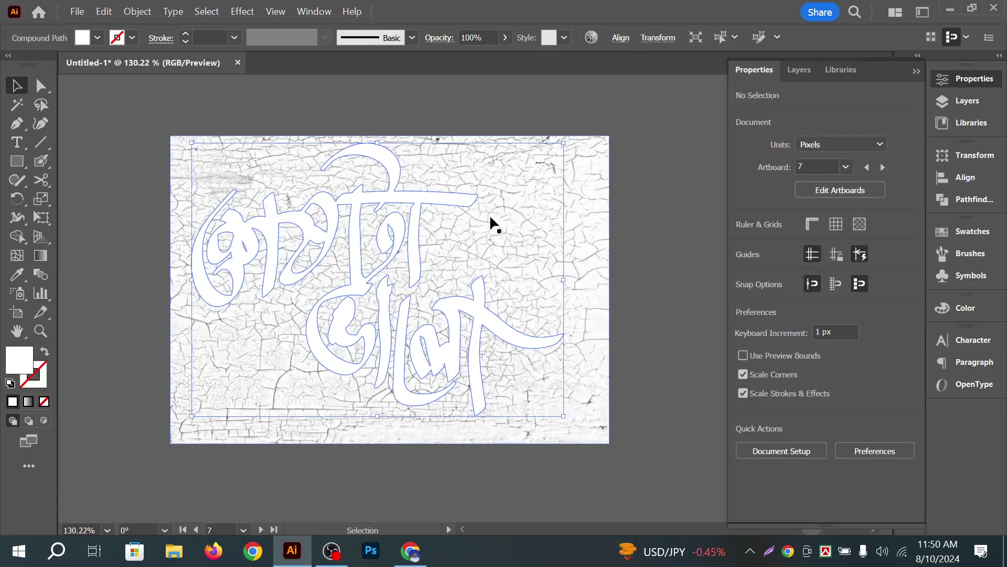
shift+click(581, 176)
right_click(583, 176)
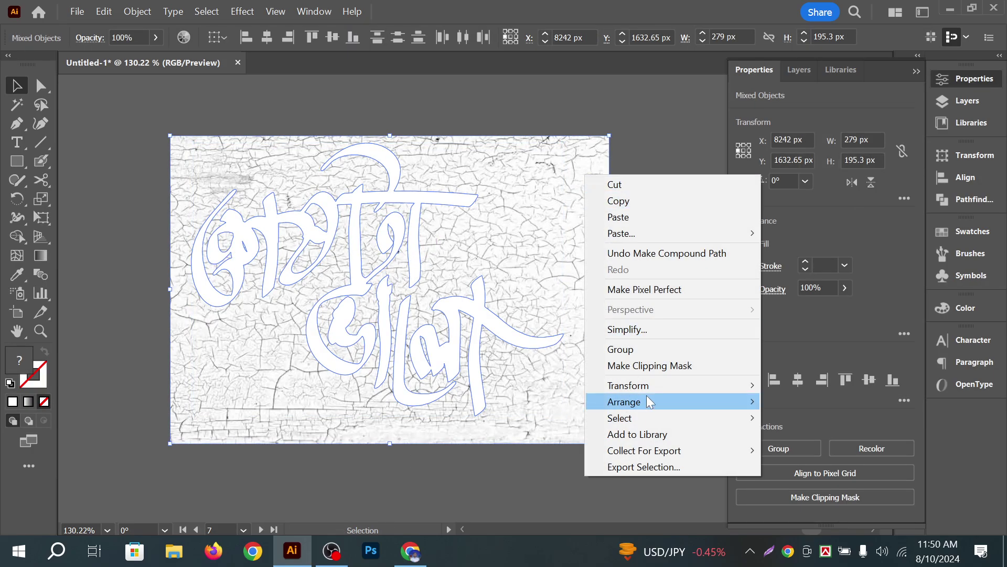
click(665, 366)
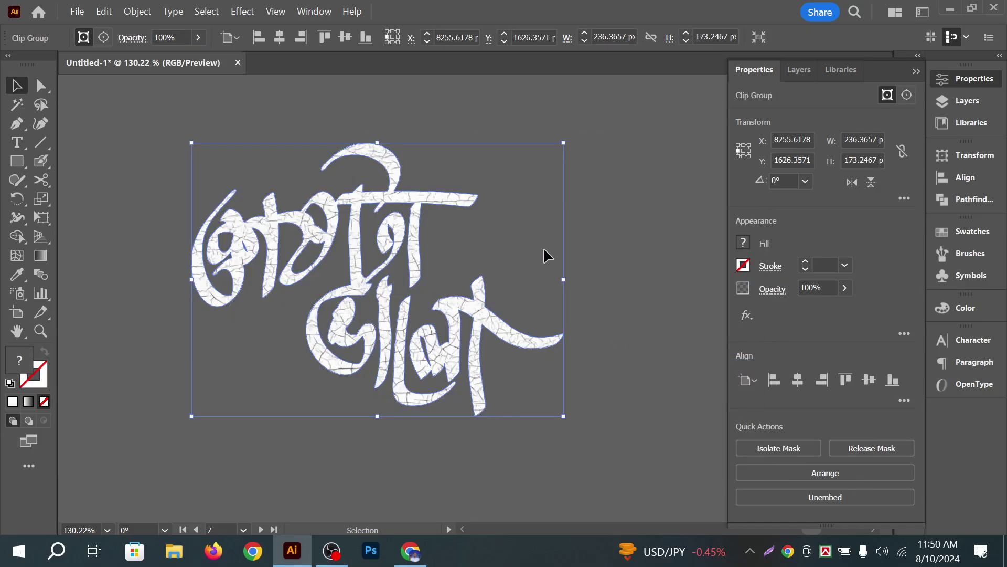
click(604, 222)
Try moving the cracked lettering clip group away from the white lettering copy beneath it, and undo the moves
drag(396, 181, 680, 173)
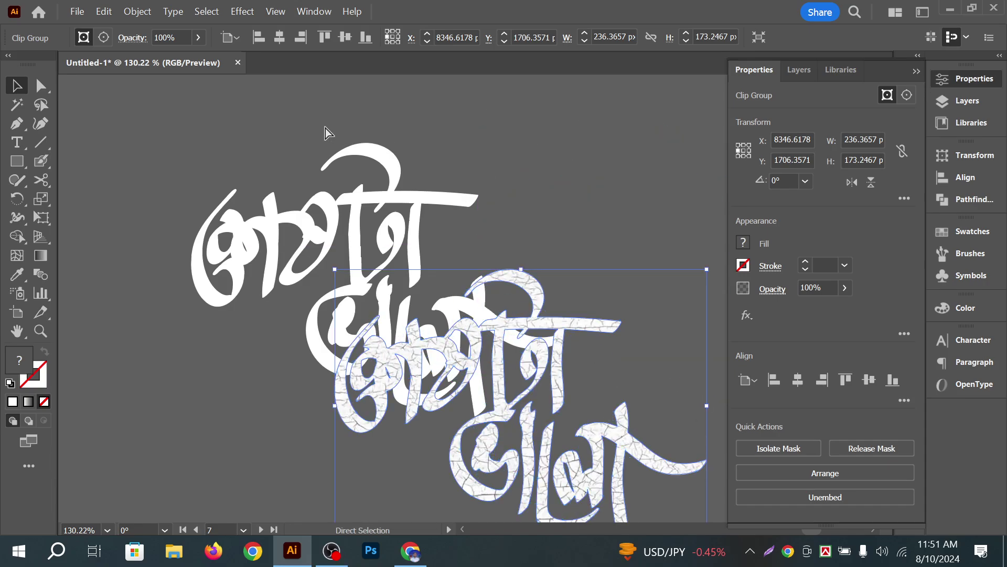
key(ctrl+z)
click(362, 116)
click(429, 207)
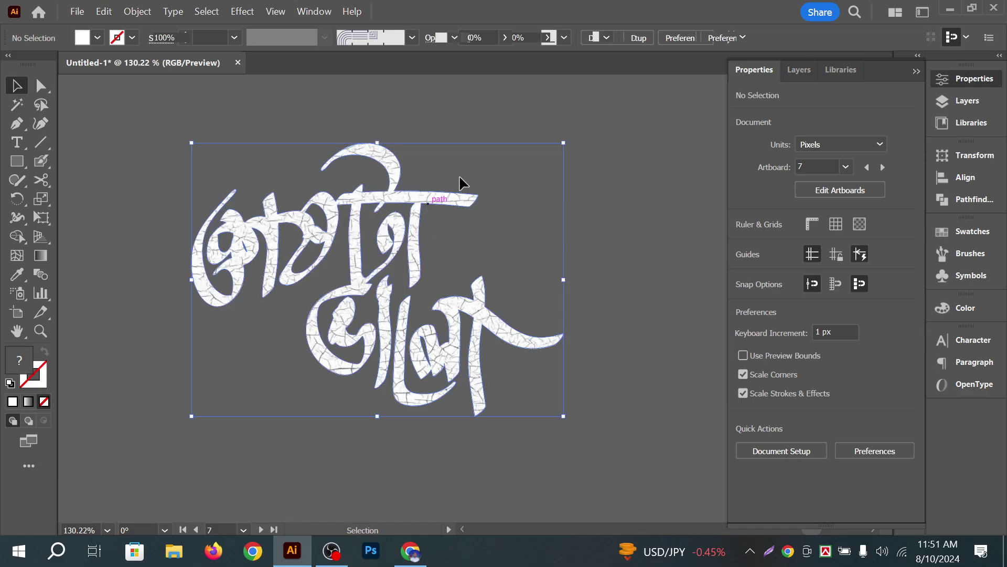
click(583, 124)
drag(357, 306, 483, 289)
drag(434, 183, 348, 152)
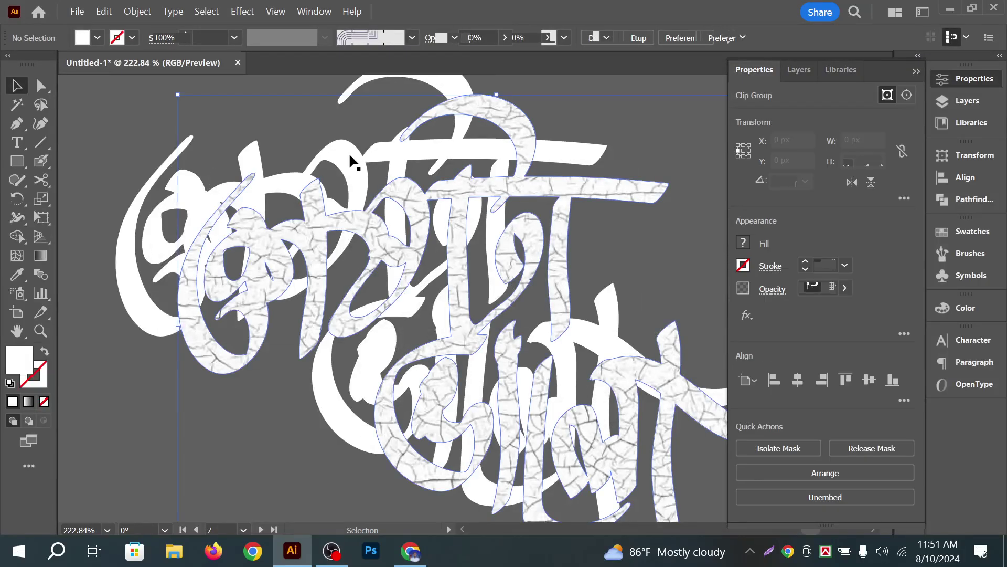
key(ctrl+z)
click(654, 183)
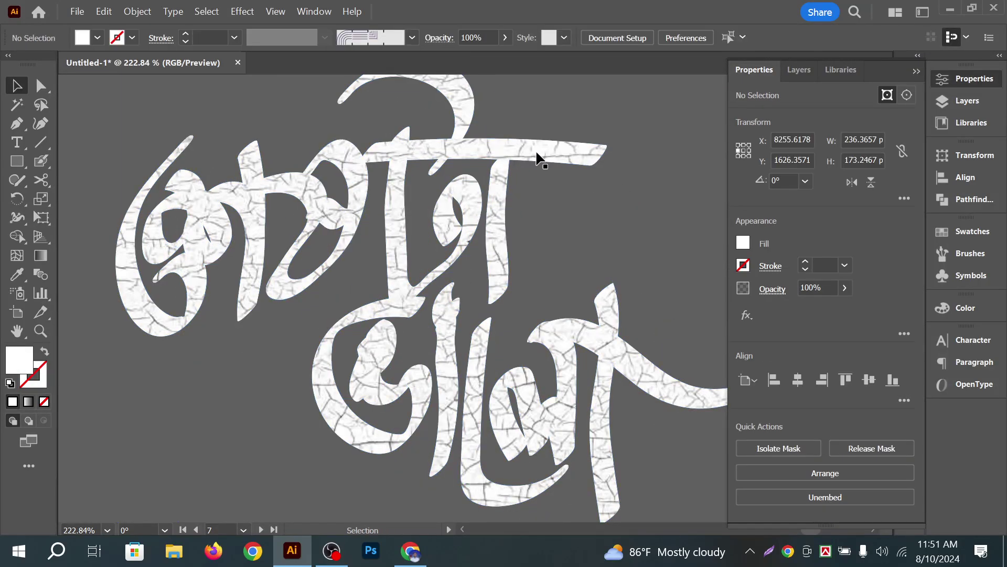
Send the cracked lettering clip group behind the white lettering group and restore the texture to the front
key(a)
click(537, 153)
key(Delete)
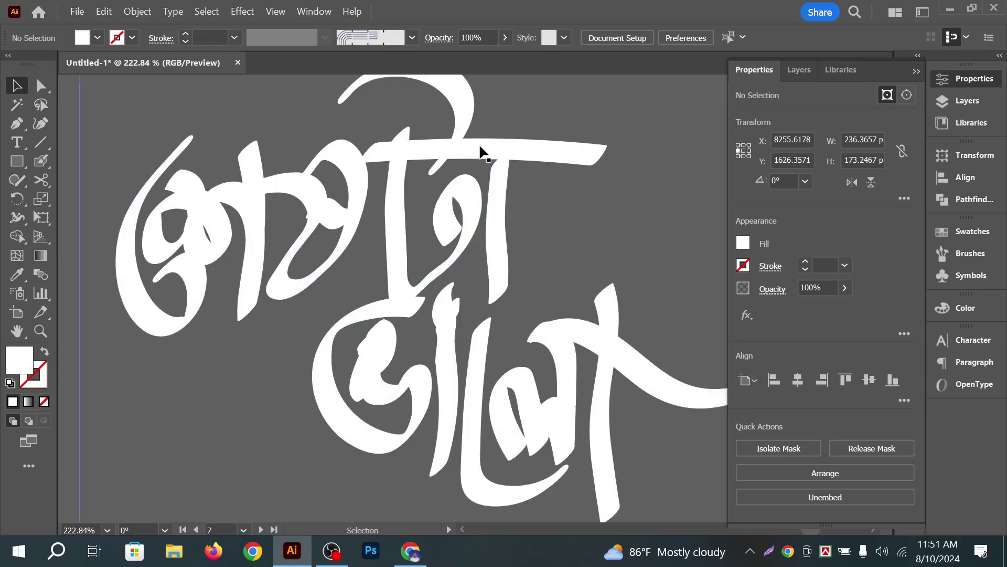
key(ctrl+a)
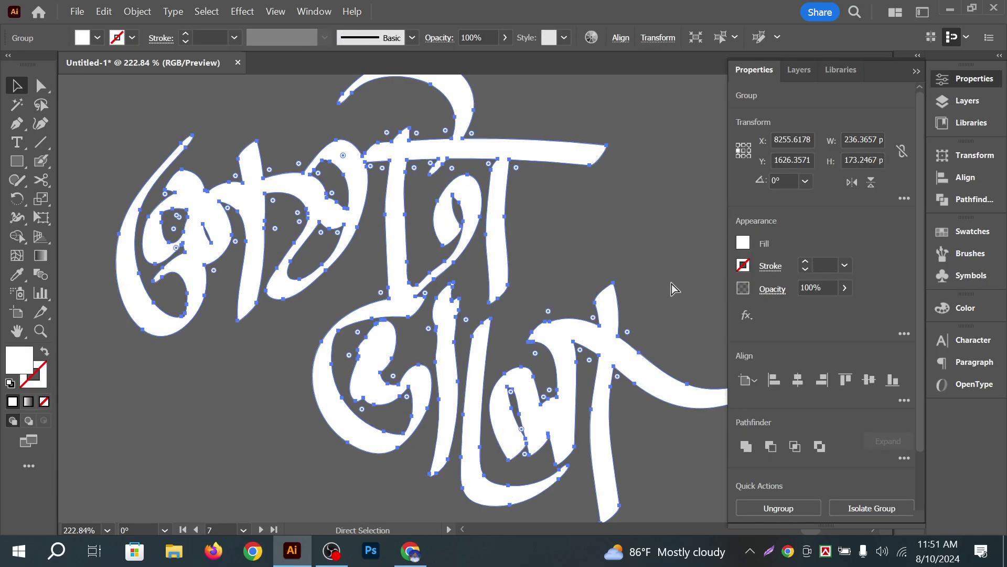
key(v)
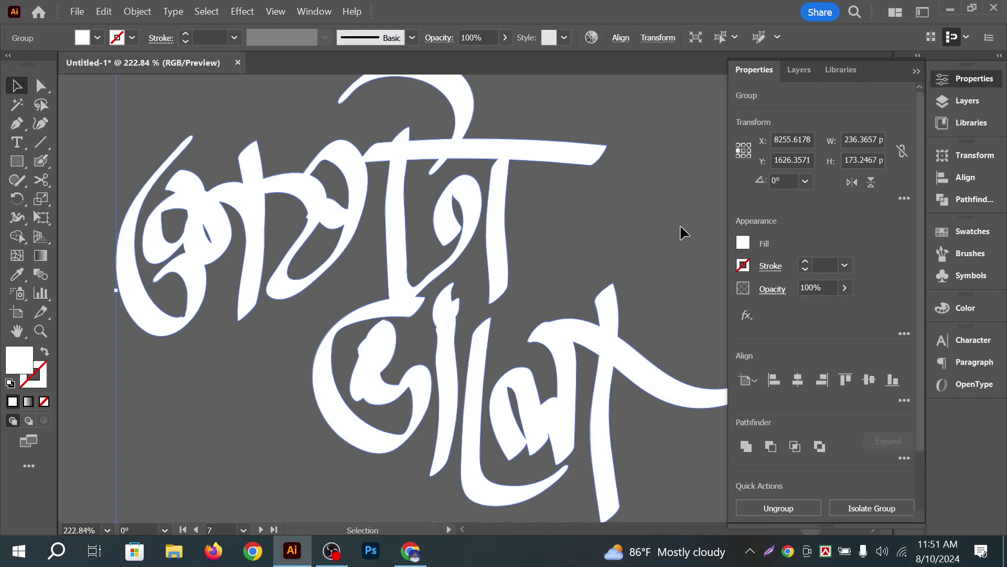
key(ctrl)
key(ctrl+7)
click(611, 229)
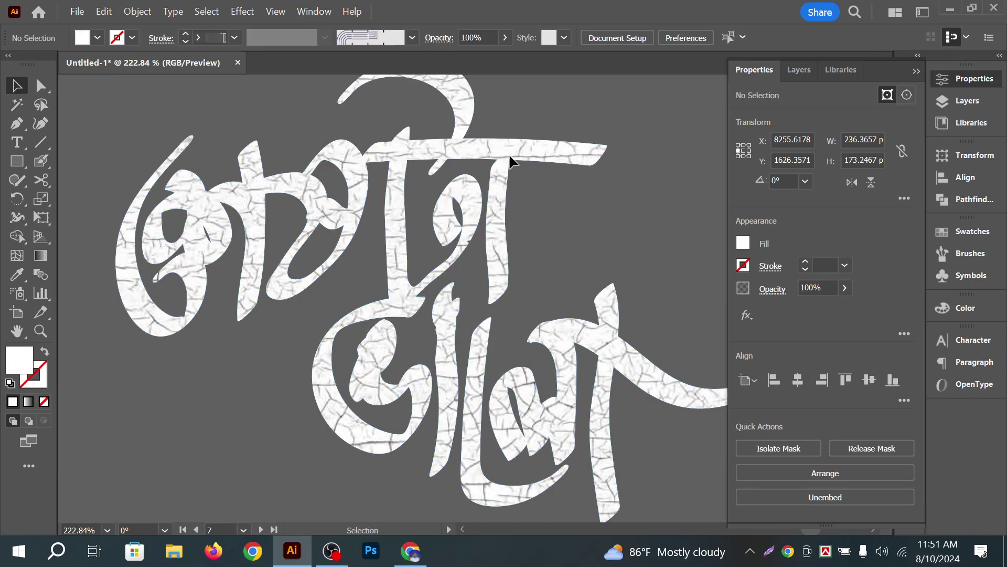
Try moving the plain white lettering group out from behind the cracked lettering, and undo the move
click(509, 150)
click(288, 128)
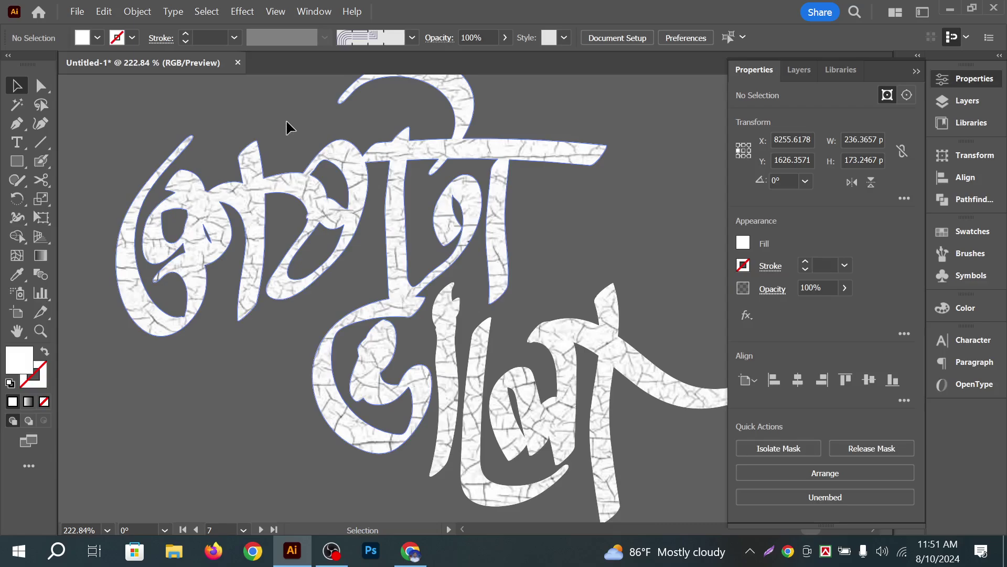
click(207, 211)
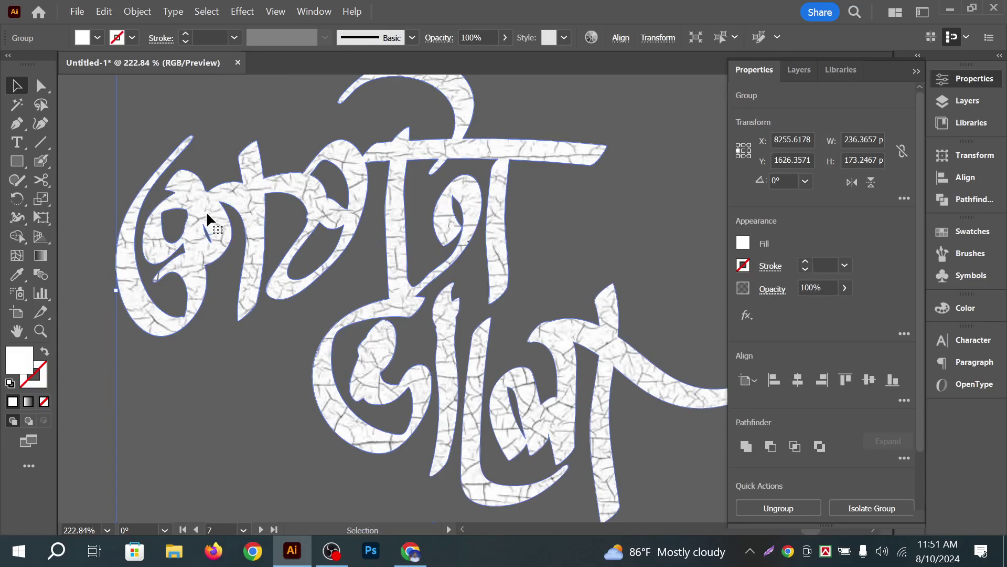
drag(393, 270, 328, 244)
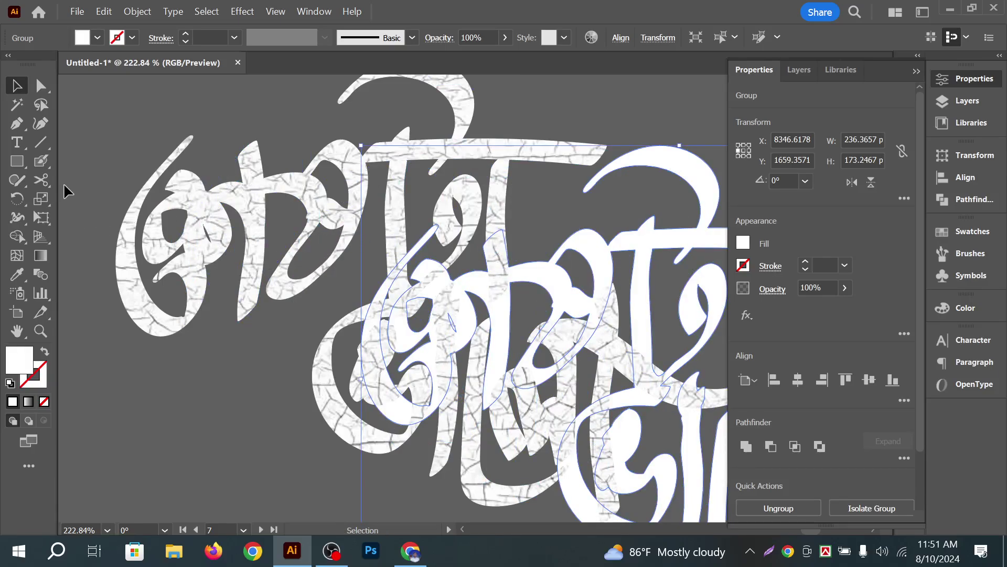
click(140, 144)
key(ctrl+z)
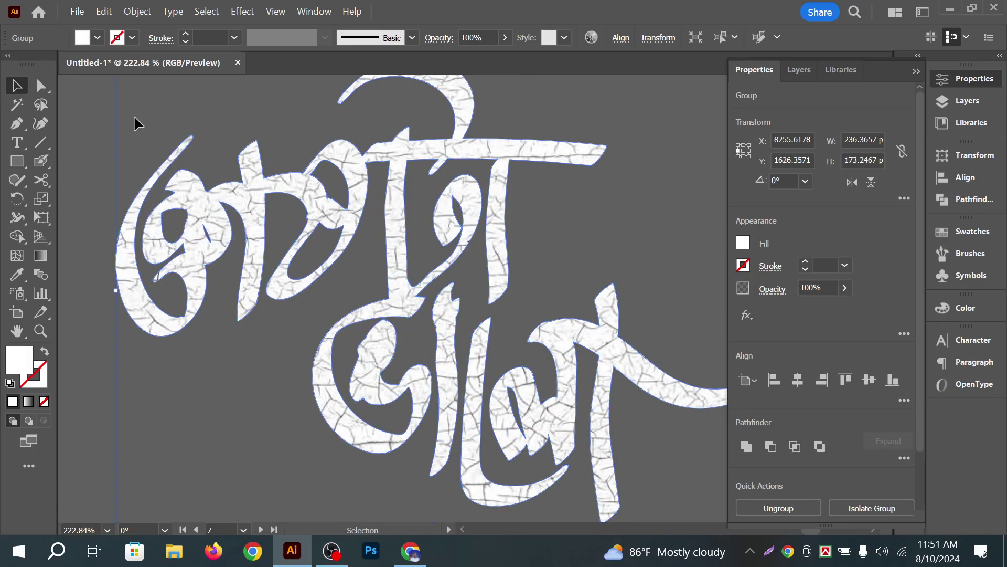
click(134, 115)
Give the white lettering group behind the texture a 1 pt red stroke
click(393, 269)
click(831, 267)
text(1)
key(Return)
click(747, 267)
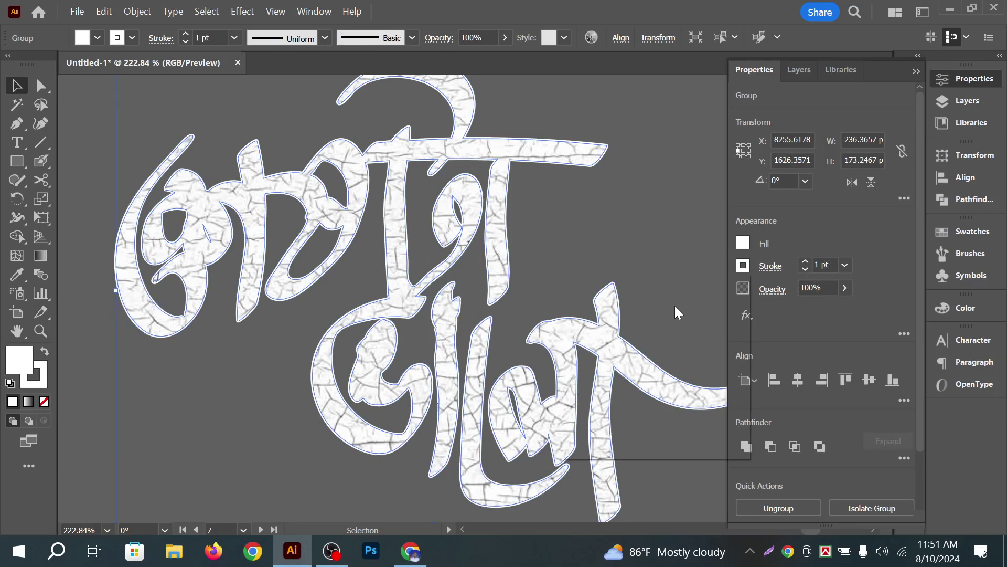
click(616, 322)
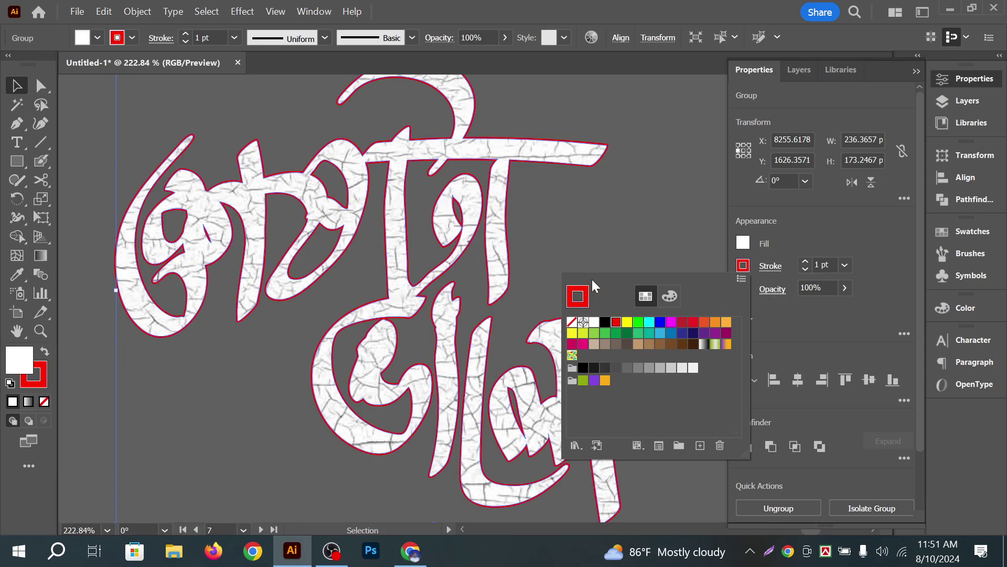
Set the red stroke's corners to a round join
click(787, 266)
click(787, 266)
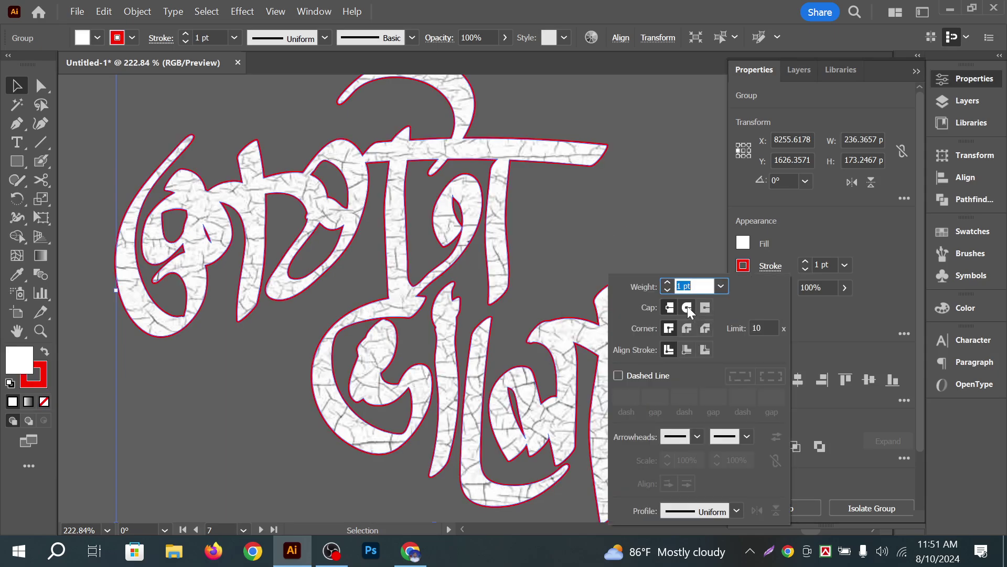
click(692, 329)
click(658, 221)
key(ctrl+0)
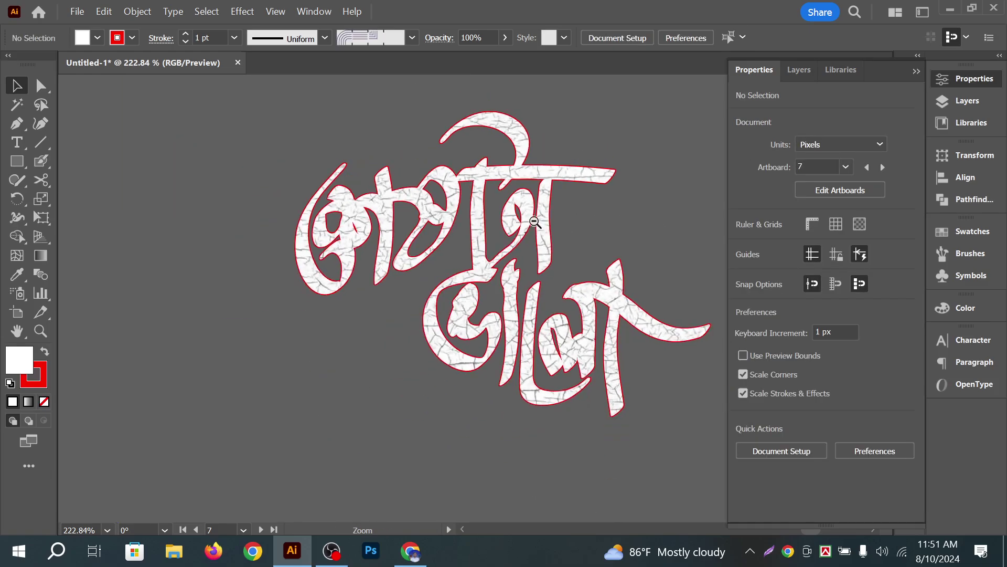
drag(558, 216, 369, 216)
drag(499, 265, 481, 277)
drag(183, 220, 472, 338)
scroll(527, 355, down, 2)
drag(419, 221, 609, 329)
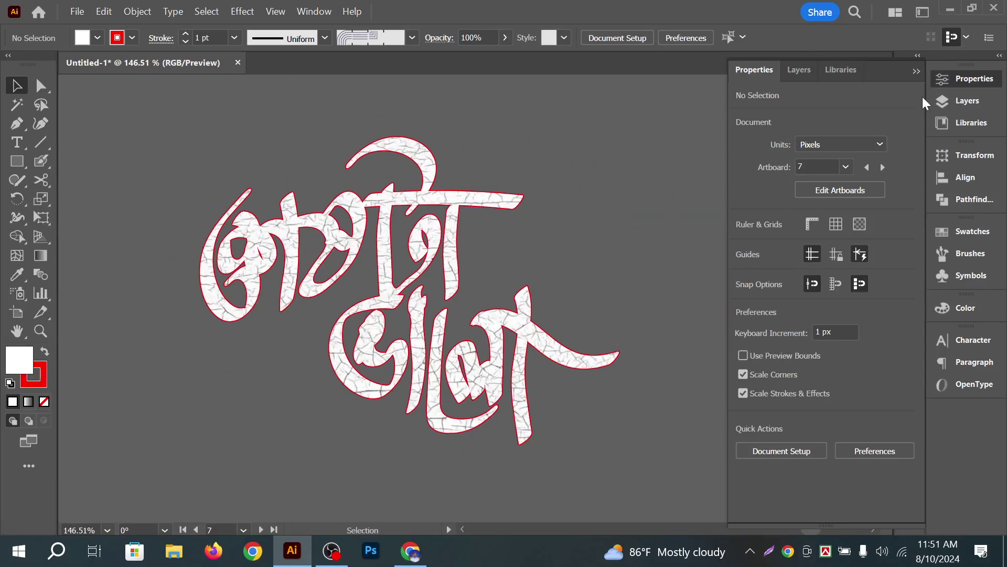
Switch to Chrome and browse the YouTube results for bangla natok, examining the title lettering on the drama thumbnails
click(916, 72)
click(950, 10)
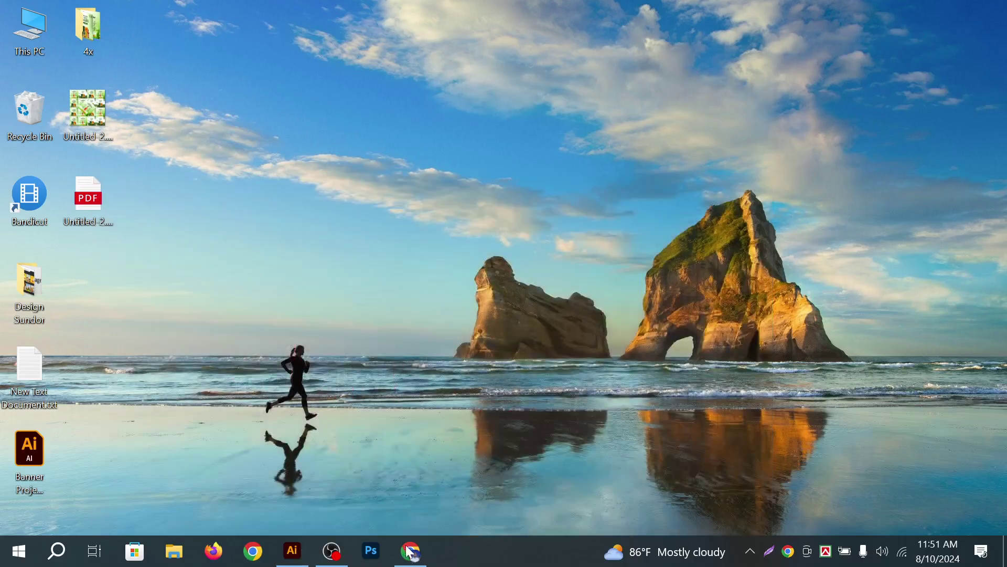
click(417, 553)
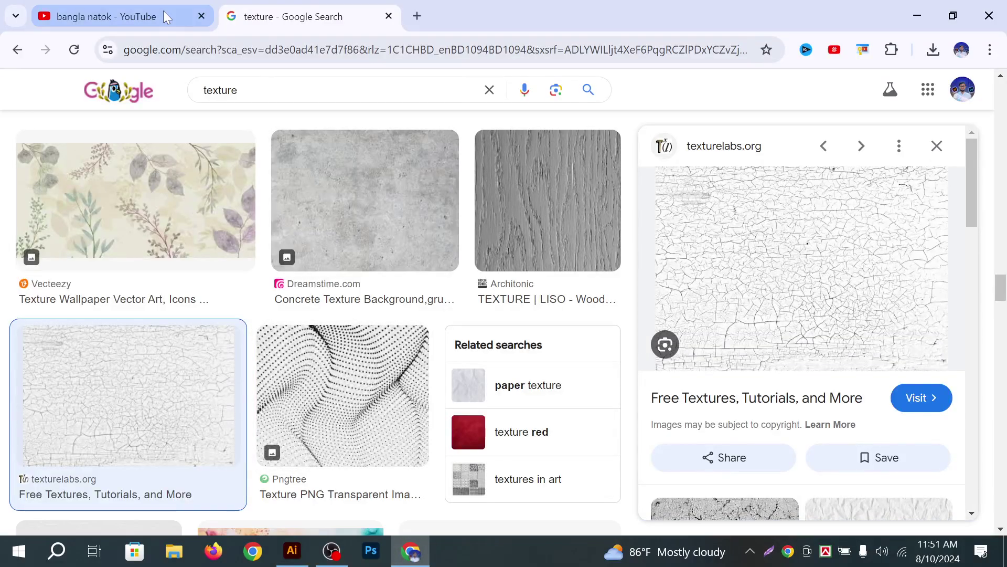
click(121, 15)
scroll(33, 342, down, 9)
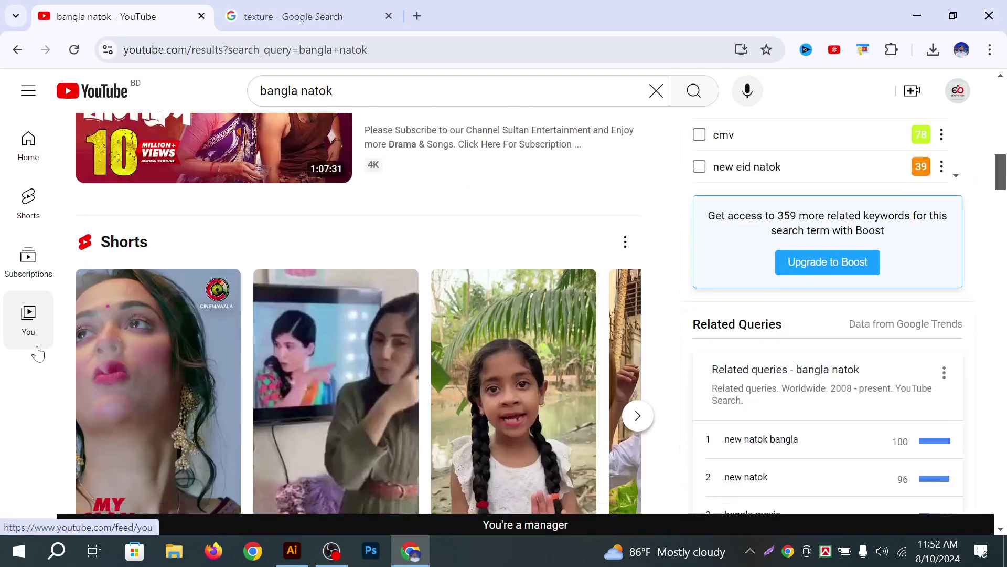
scroll(36, 352, down, 3)
scroll(37, 351, up, 7)
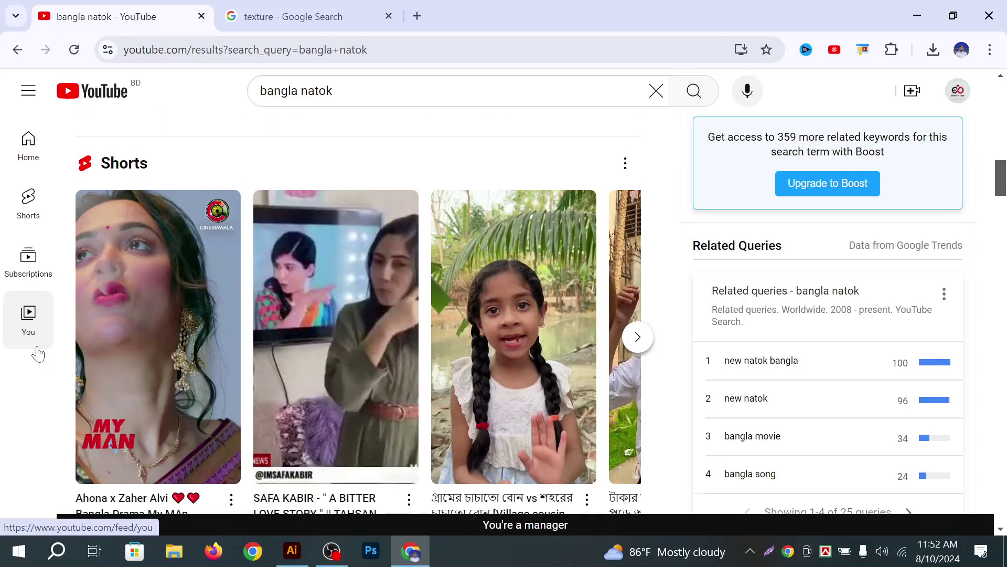
scroll(57, 365, down, 6)
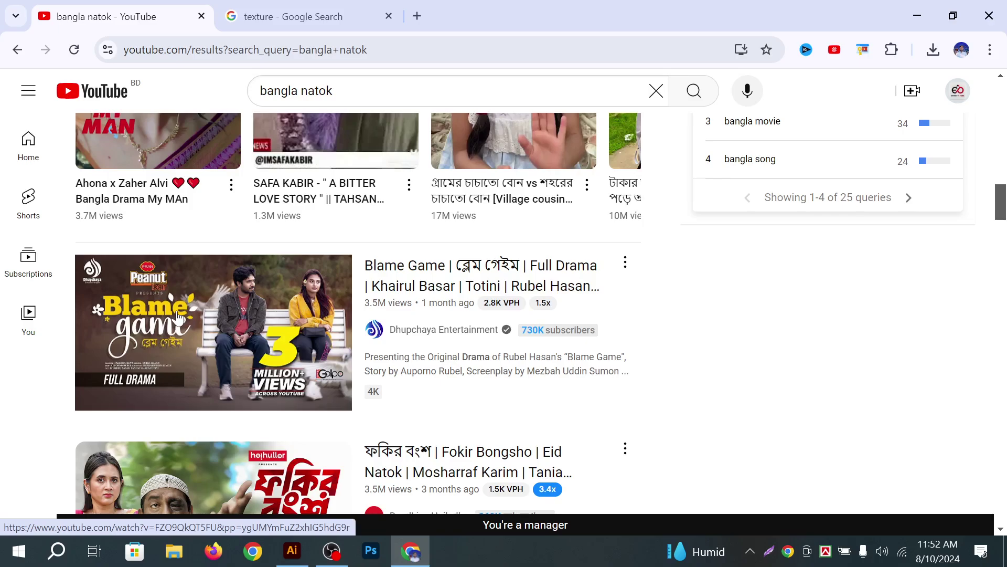
scroll(179, 317, down, 3)
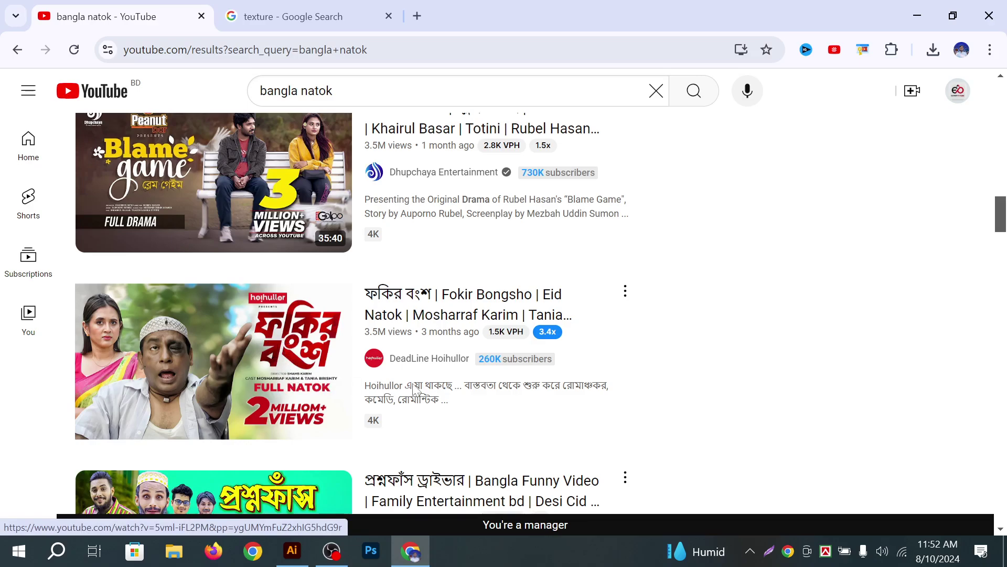
Switch back to Illustrator and place a new point text object in the empty canvas beside the cracked lettering
click(290, 562)
scroll(629, 369, down, 1)
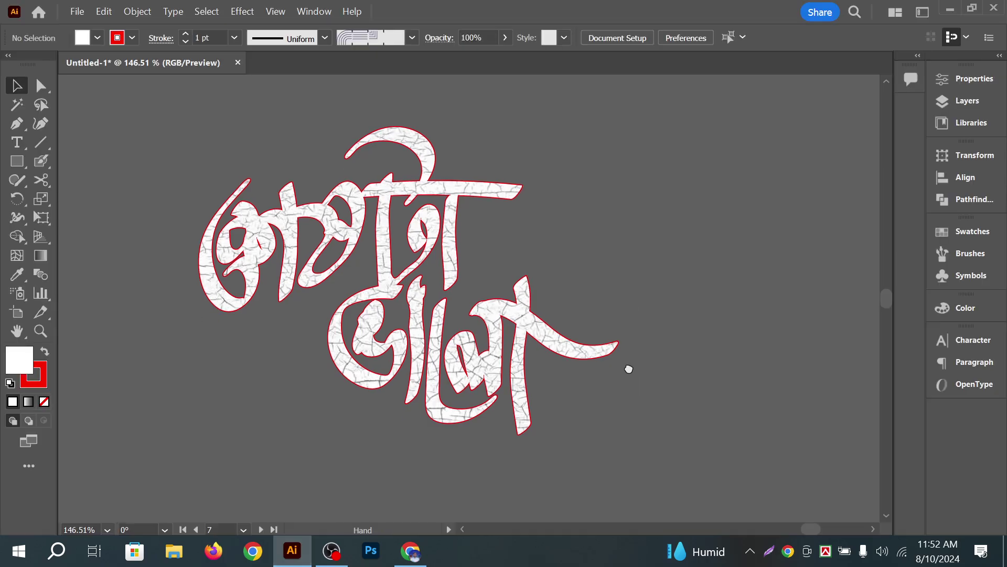
drag(629, 369, 108, 166)
click(21, 147)
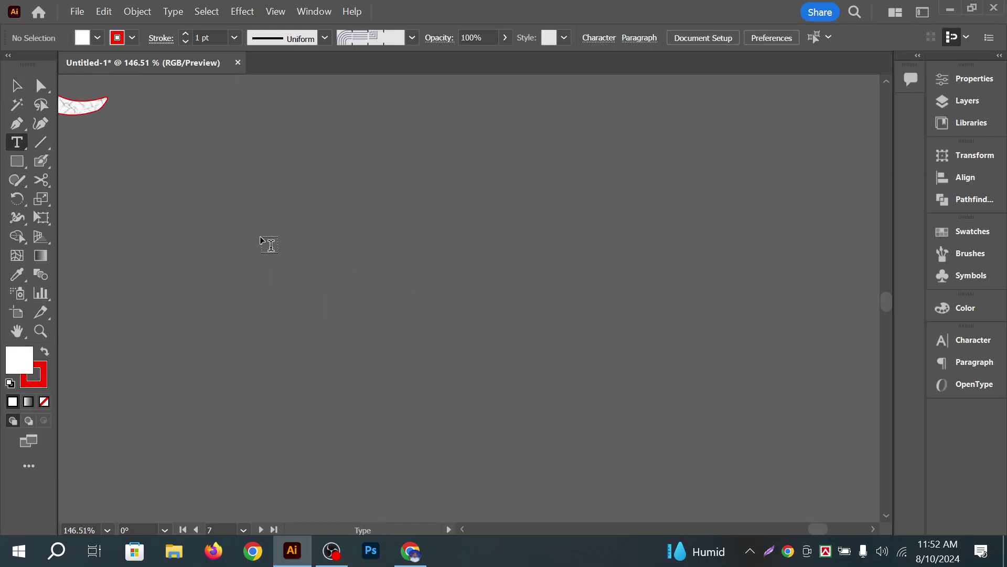
click(332, 290)
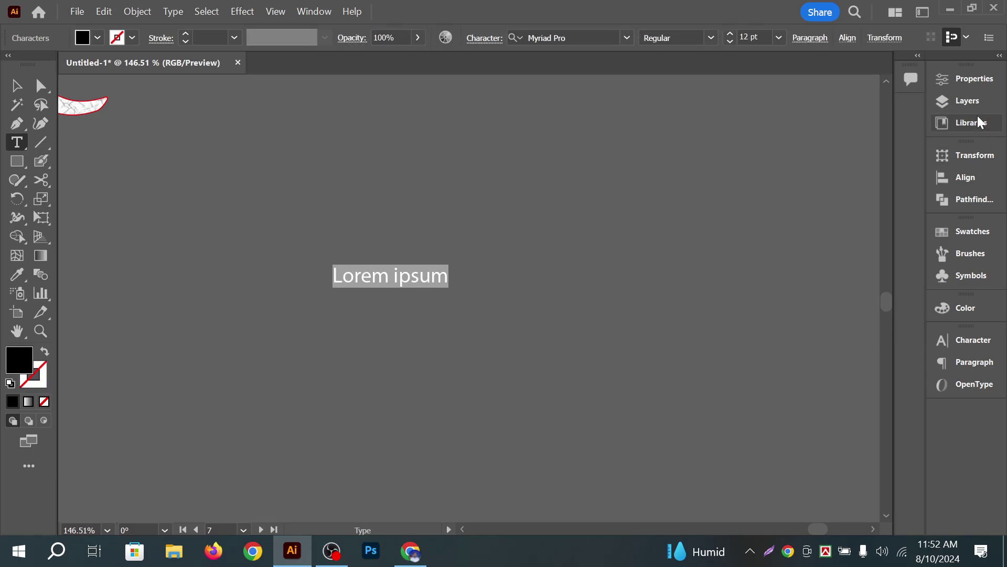
Set the placeholder text's font to Nill Jannati Bijoy52 Bold
click(971, 84)
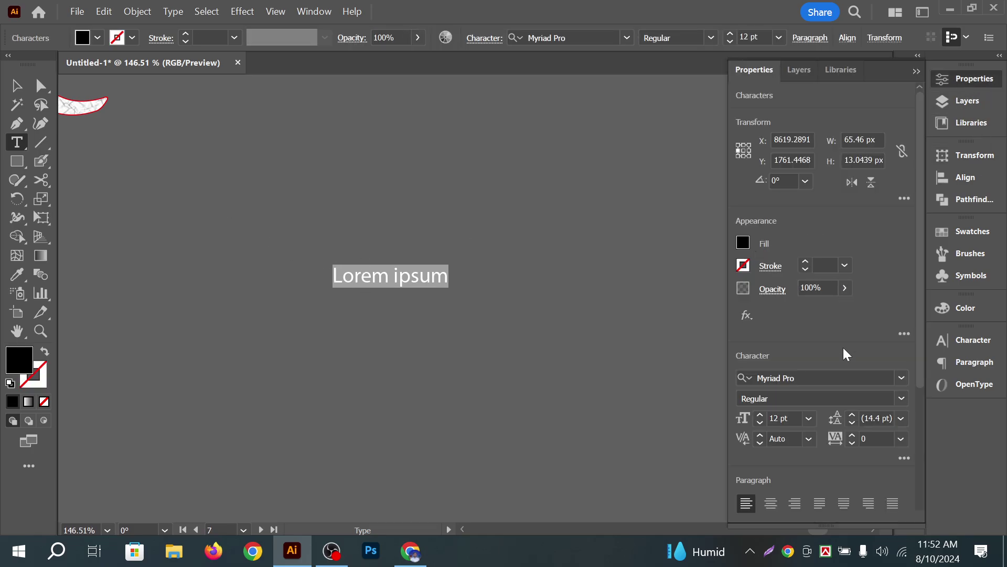
click(835, 376)
text(nill)
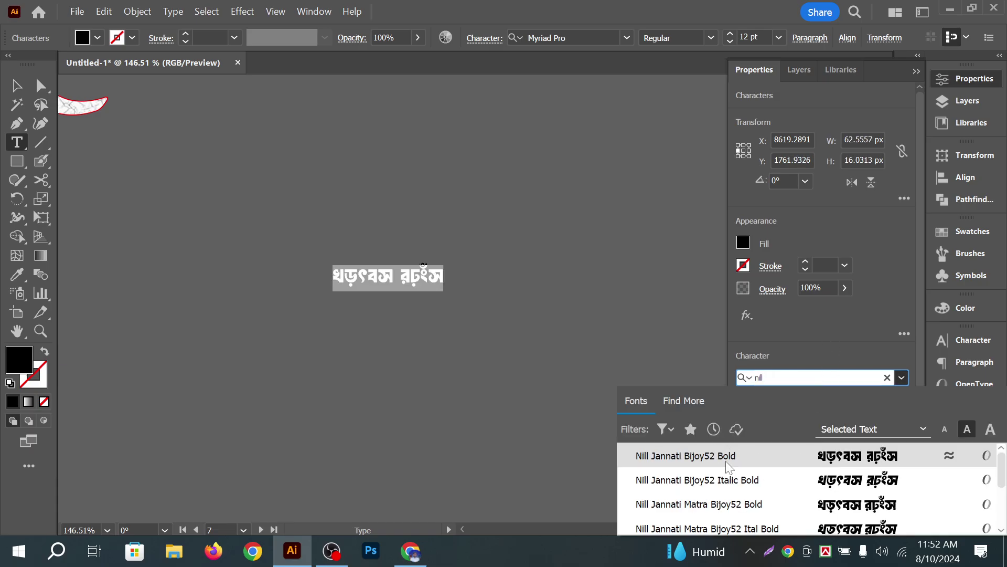
click(728, 465)
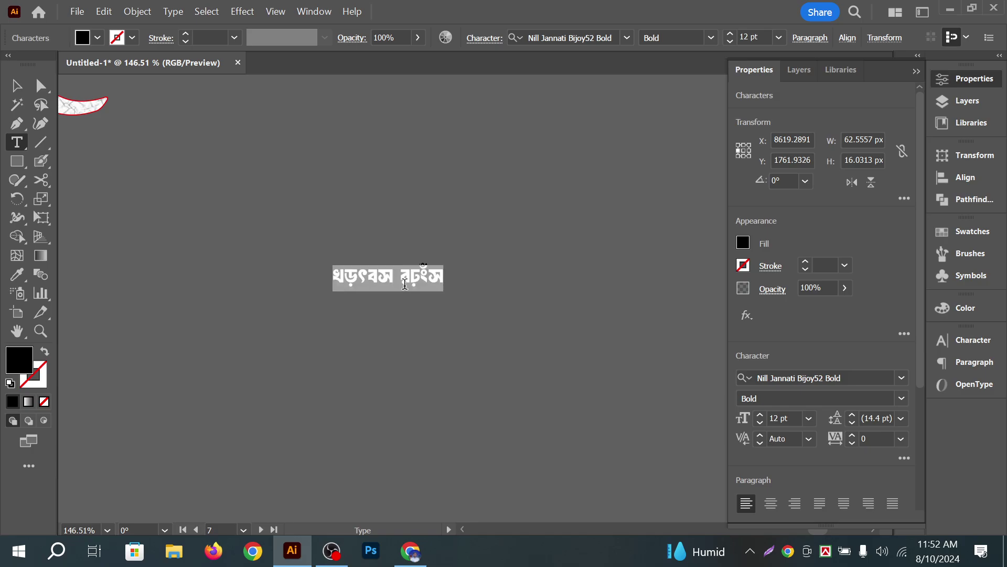
Replace the placeholder with ফকির বংশ on two lines and enlarge the text to about 82 pt
text(')
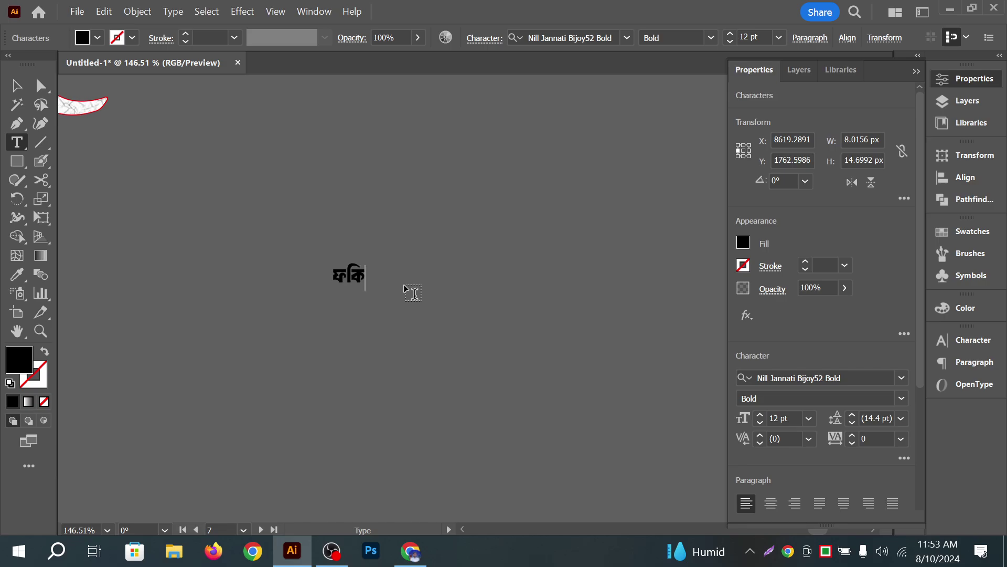
text(v)
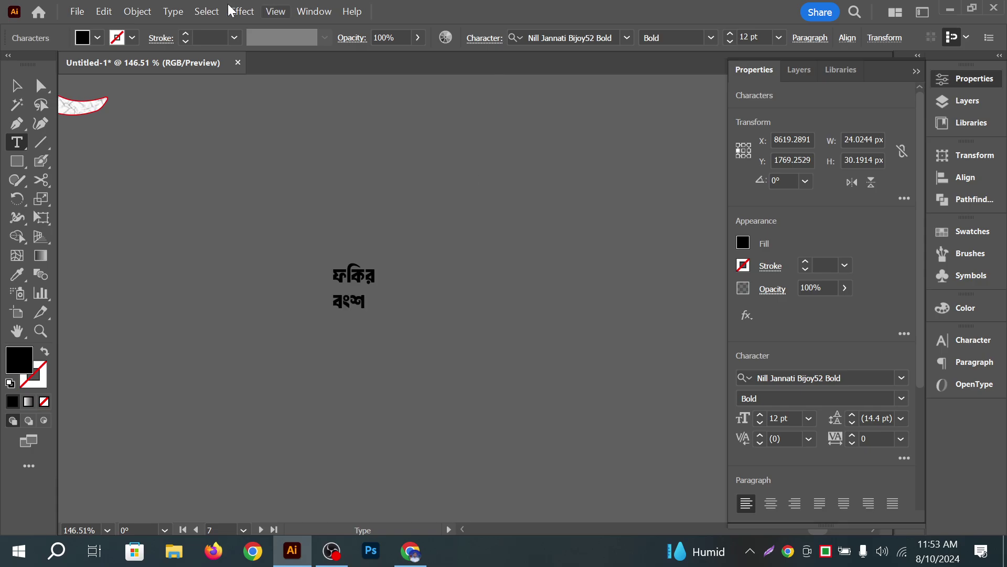
click(14, 91)
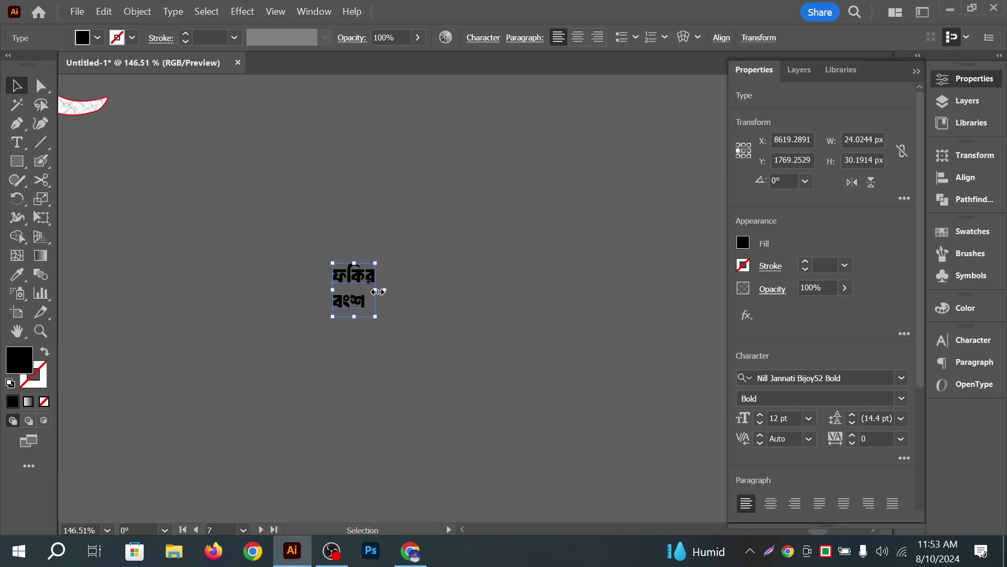
drag(378, 292, 627, 297)
click(636, 269)
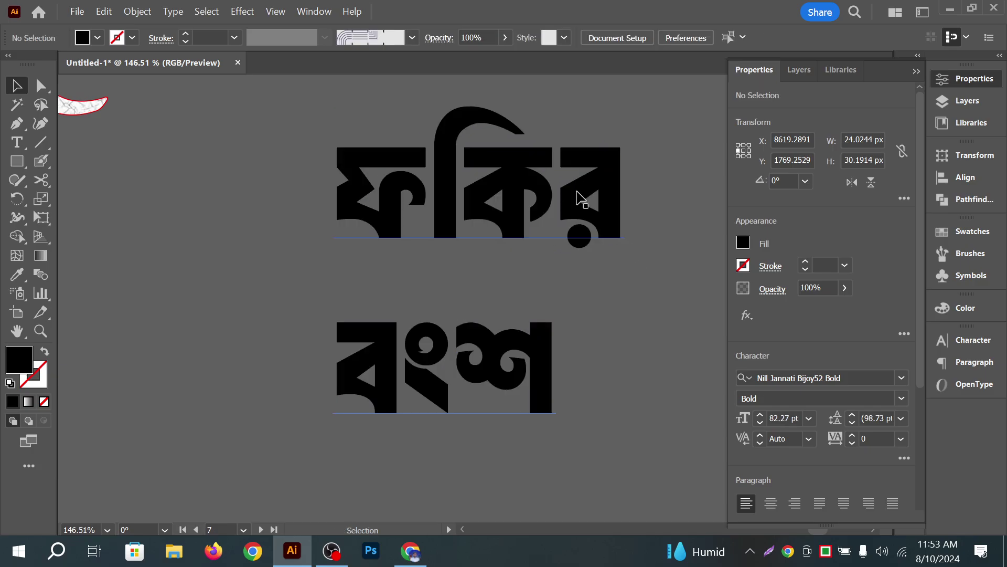
Move the ফকির বংশ text closer to the cracked lettering and tighten its leading to 58 pt
drag(581, 198, 377, 214)
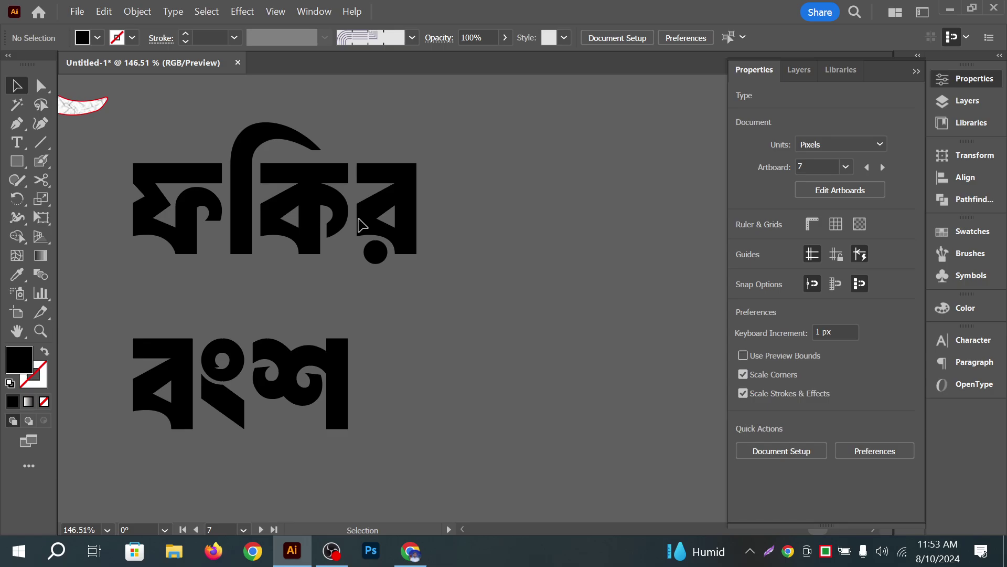
drag(411, 231, 477, 242)
click(572, 242)
click(446, 210)
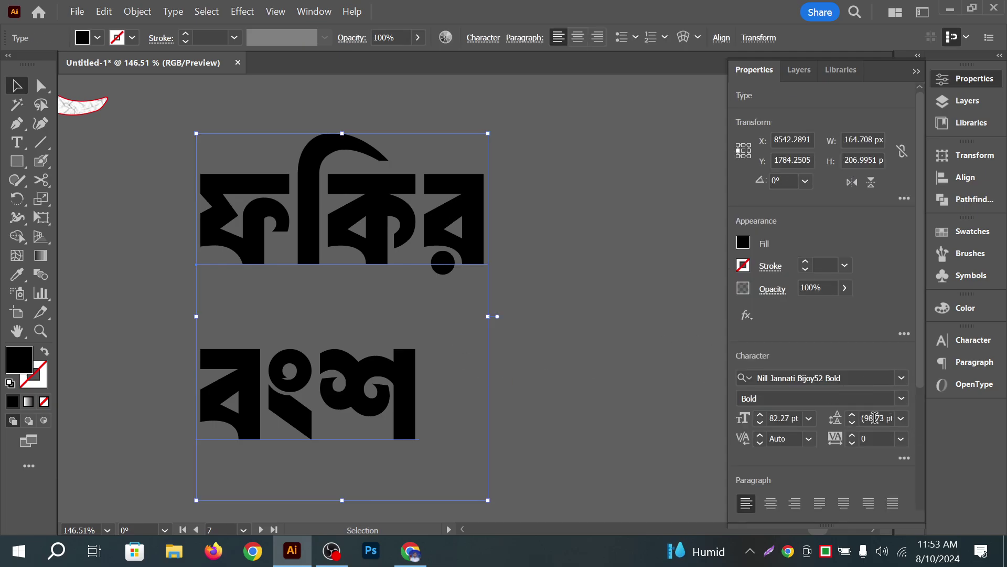
scroll(876, 418, down, 8)
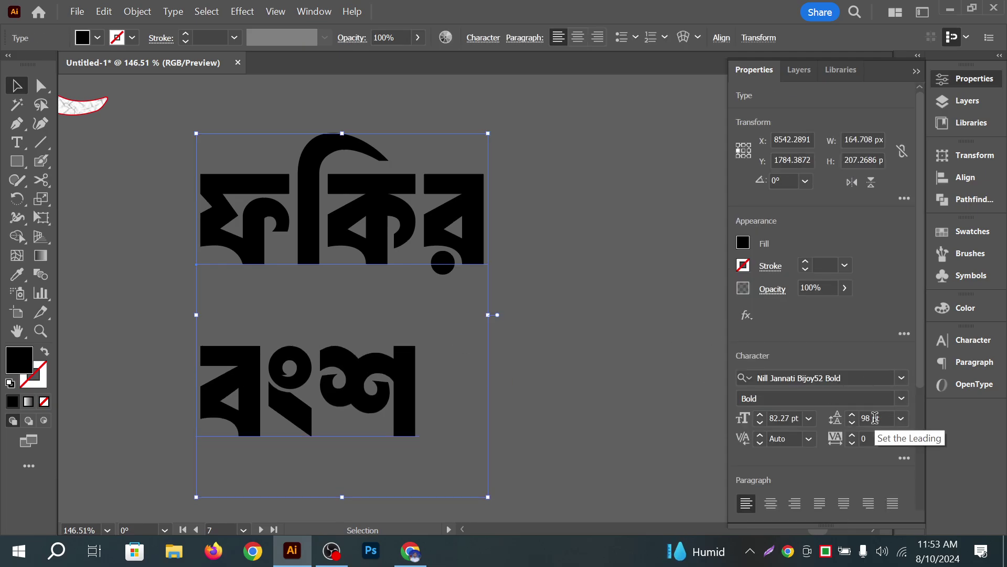
scroll(875, 418, down, 20)
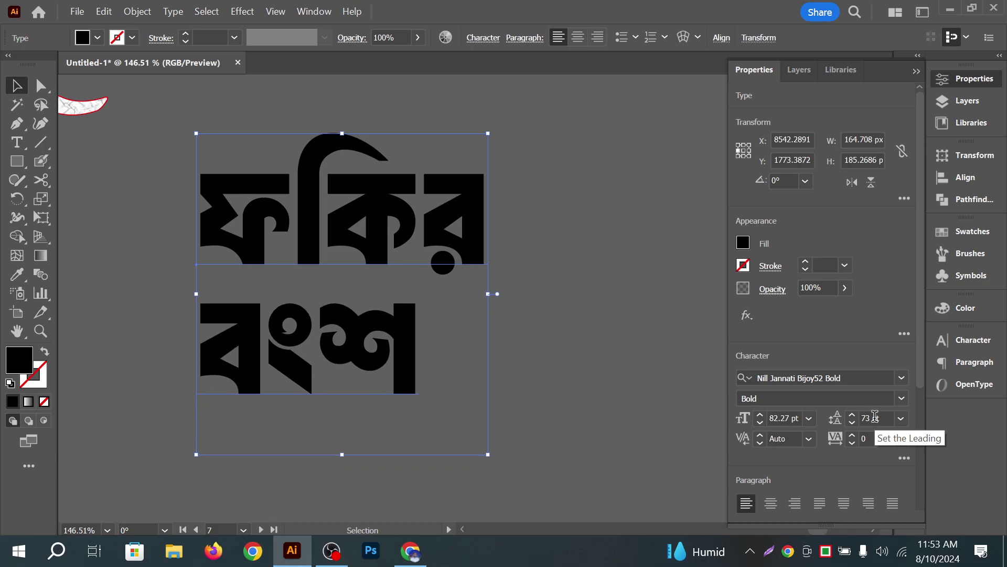
scroll(875, 417, down, 10)
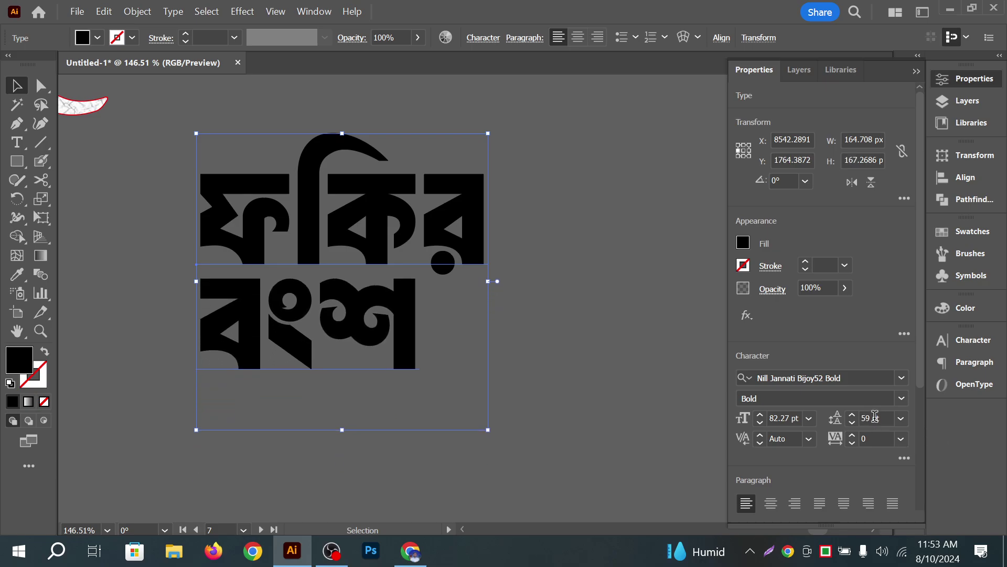
scroll(875, 417, up, 1)
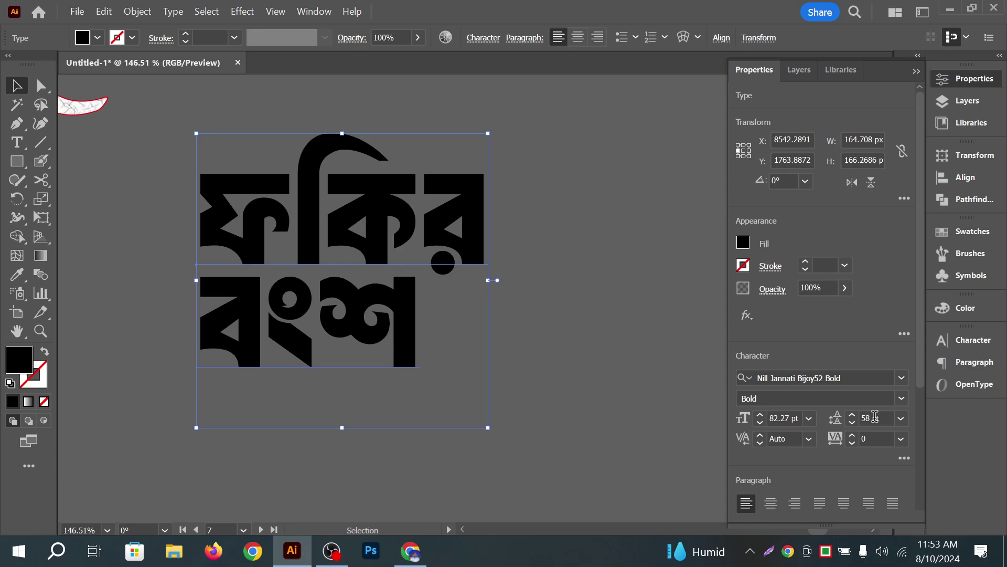
click(546, 406)
click(273, 322)
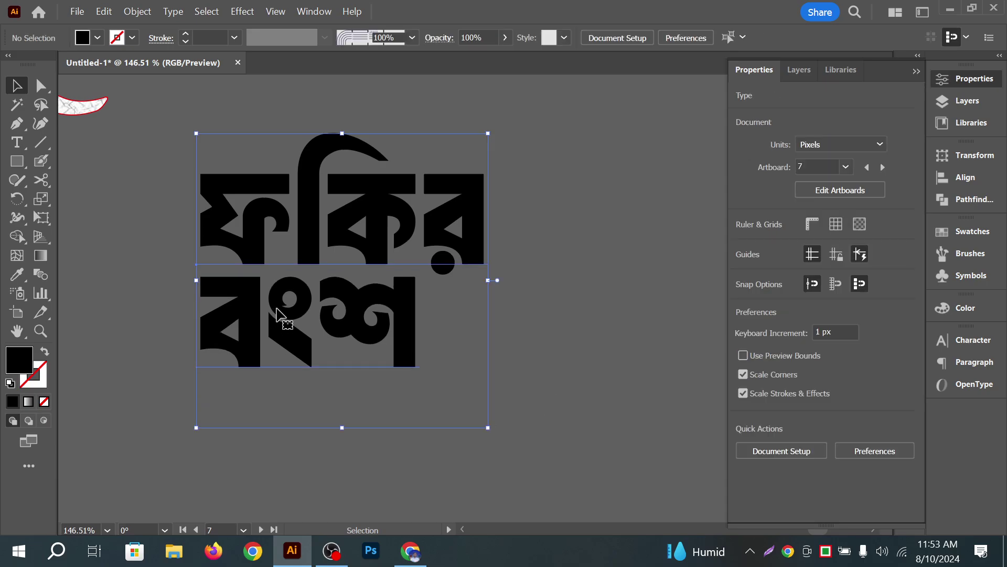
right_click(305, 301)
click(581, 270)
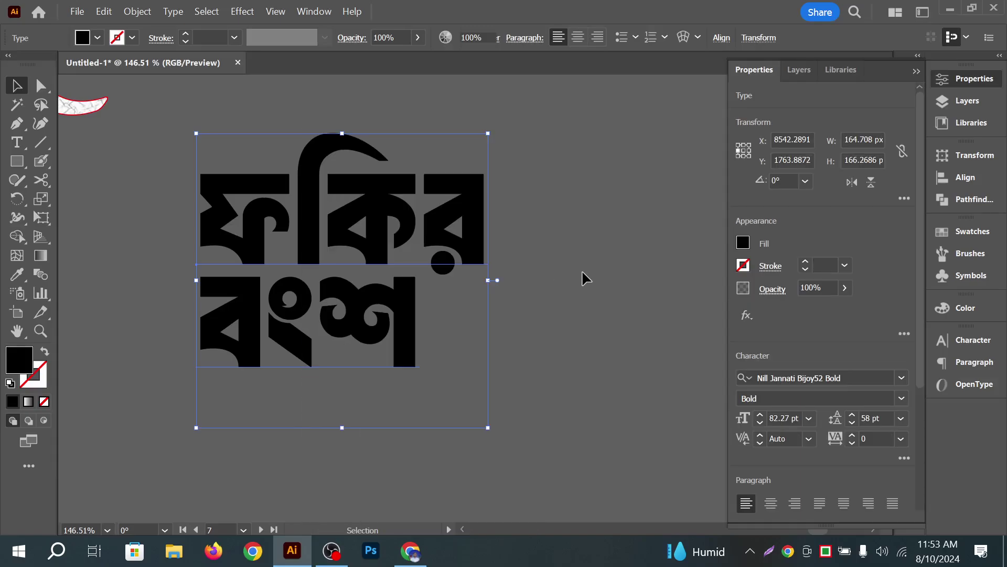
click(681, 347)
key(ctrl+z)
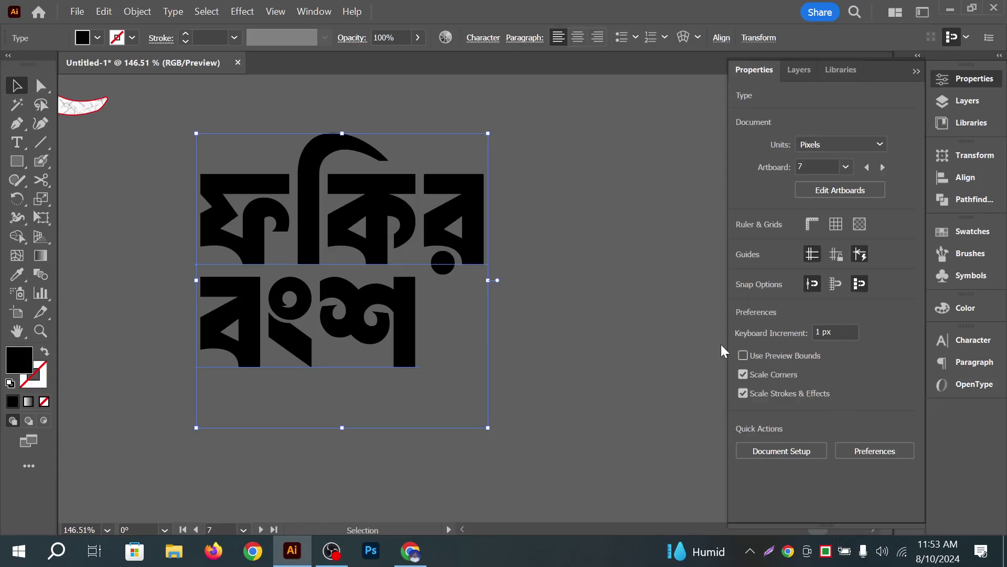
Change the font of the ফকির বংশ text to Nill Jannati Bijoy52 Italic Bold
click(854, 403)
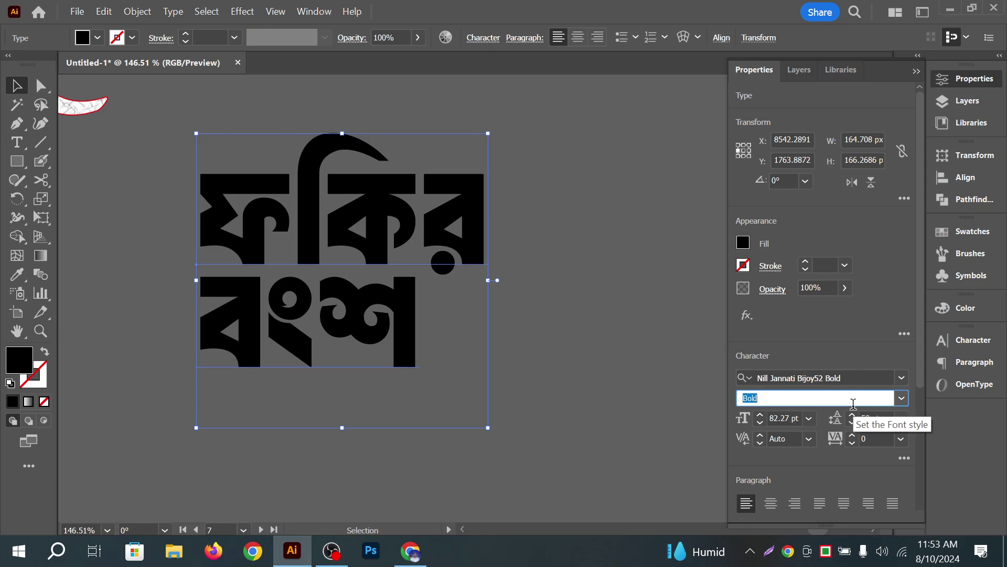
click(902, 398)
click(900, 399)
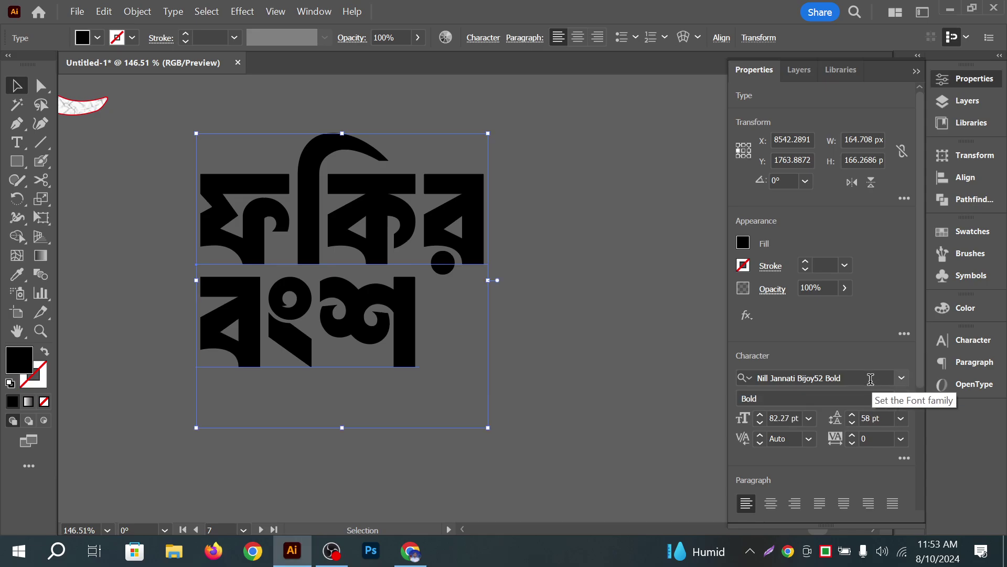
click(866, 377)
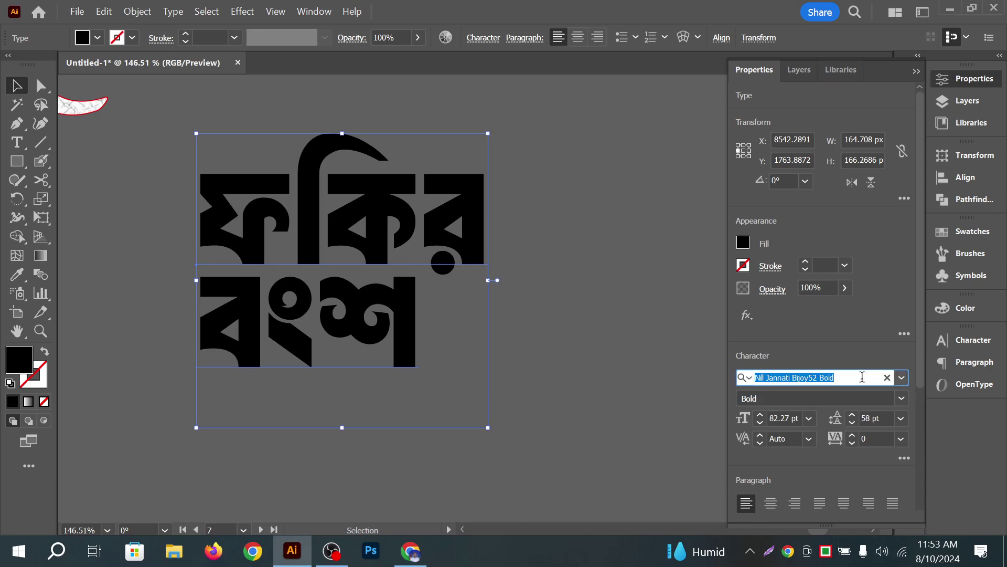
text(mn)
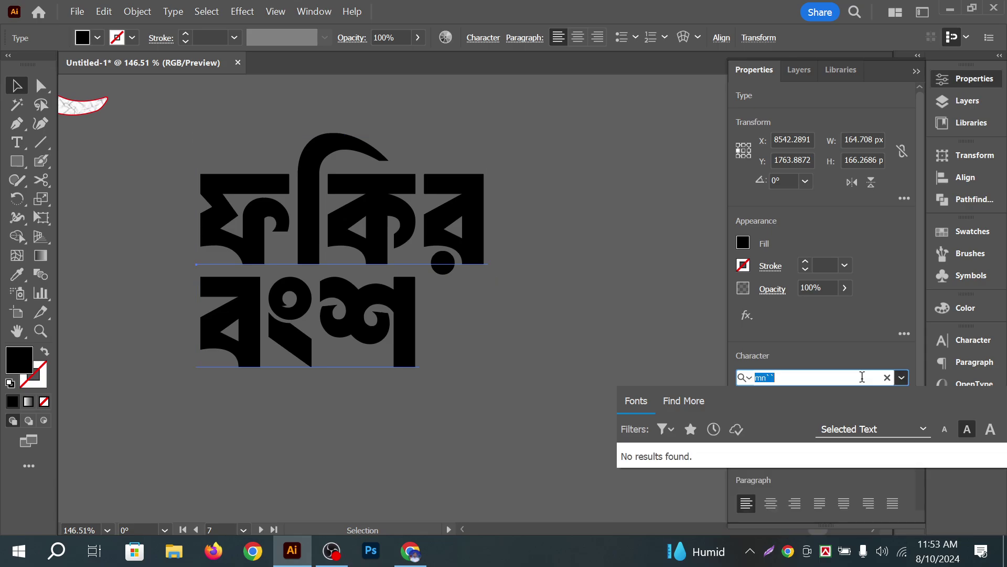
text(nill)
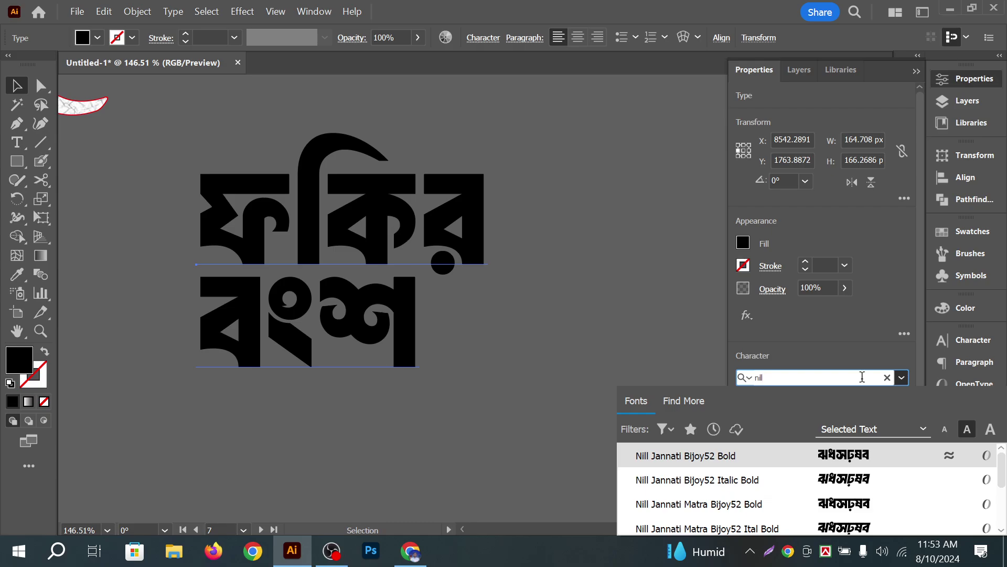
key(Down)
key(Return)
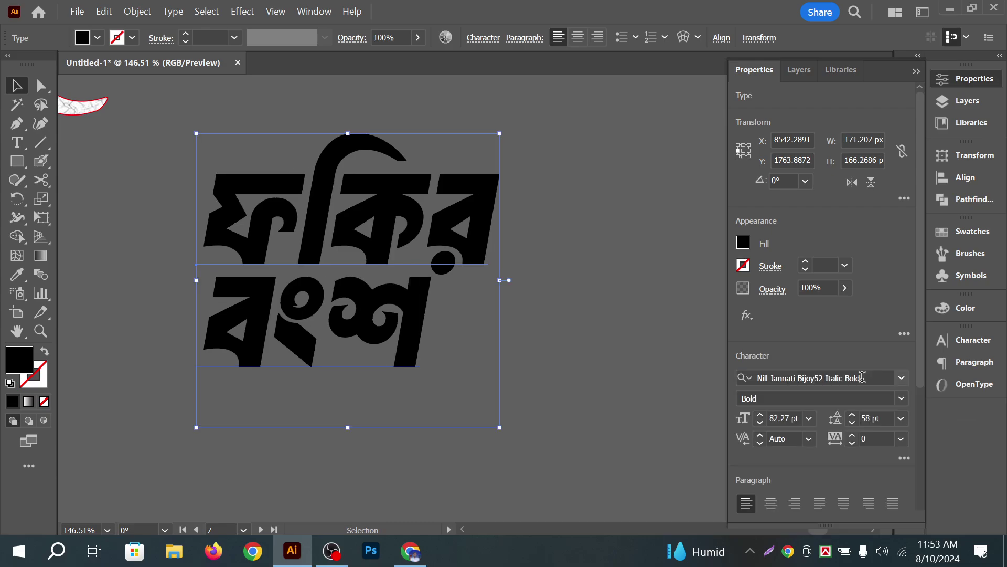
click(537, 339)
Convert the slanted ফকির বংশ text to outlines
scroll(368, 267, down, 1)
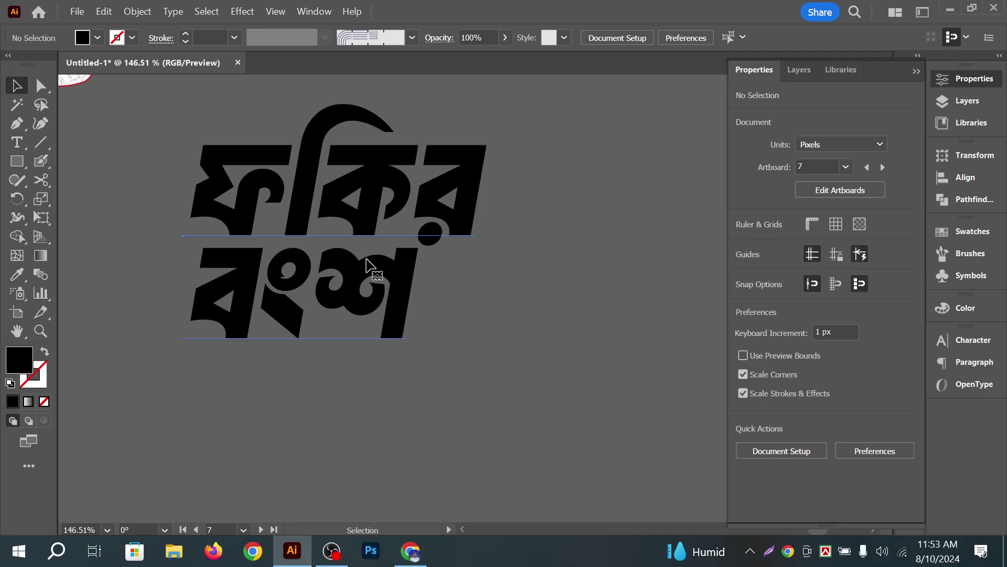
click(366, 267)
right_click(384, 207)
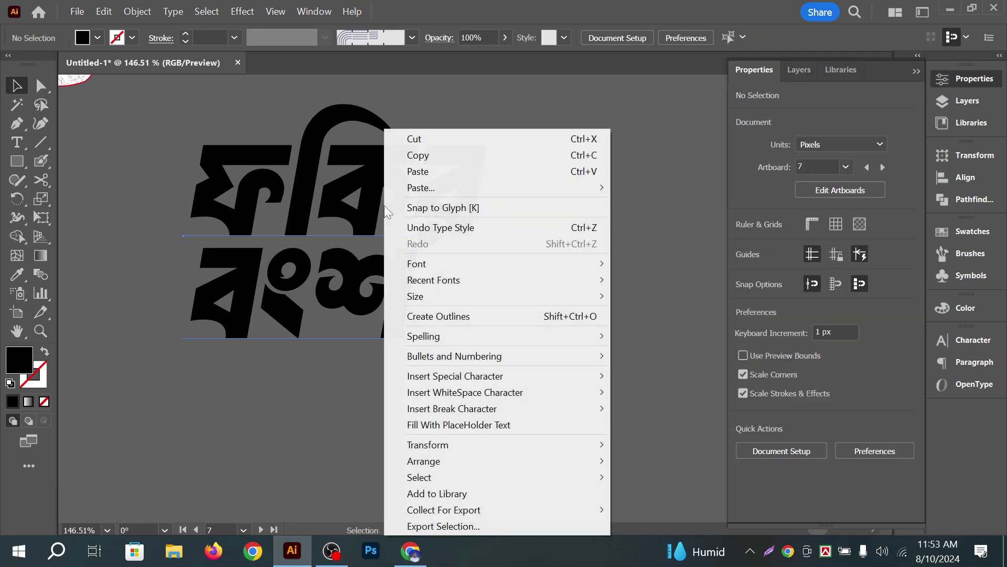
click(504, 318)
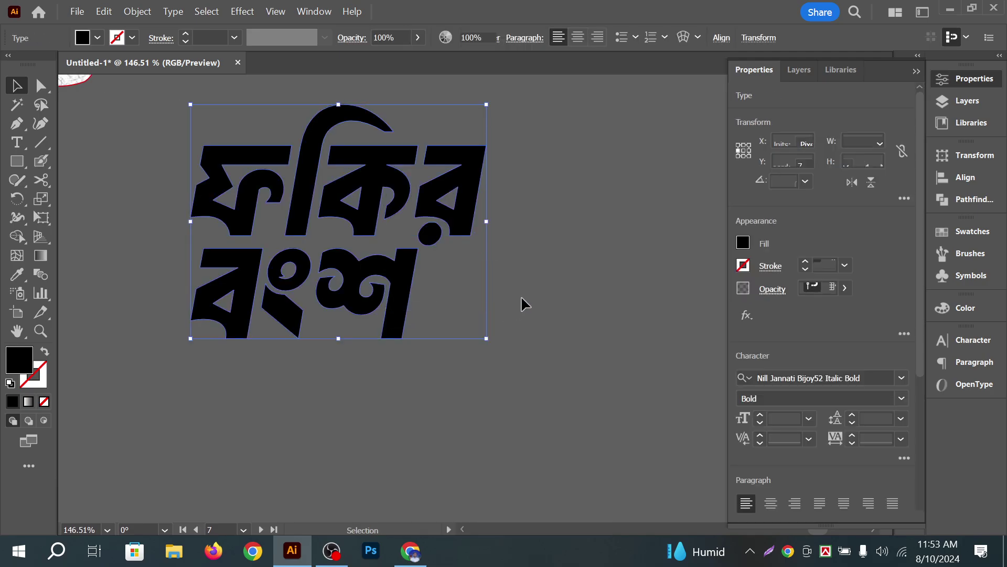
Switch to Chrome and copy a screen capture of the ফকির বংশ title area from the YouTube thumbnail
click(595, 249)
click(411, 551)
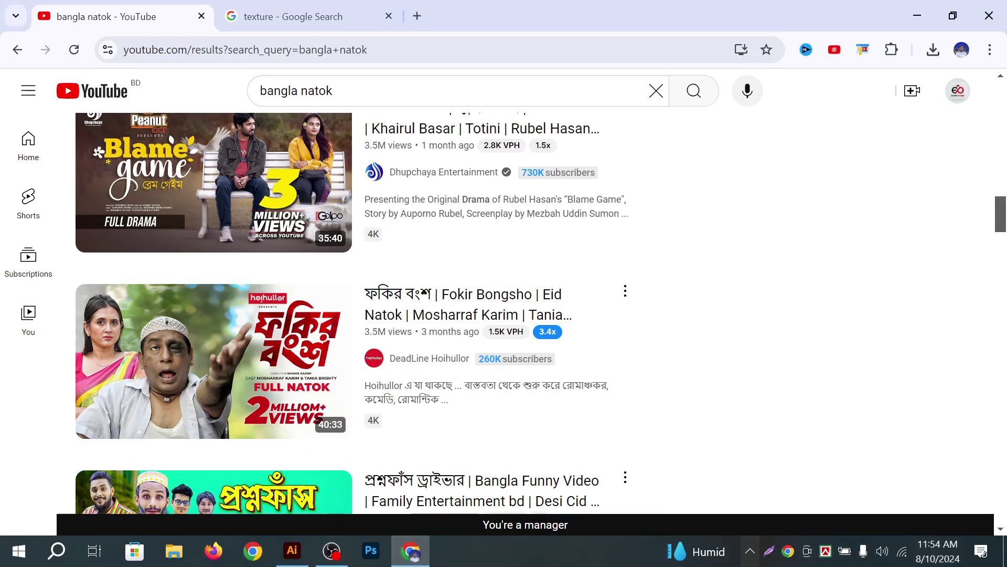
click(770, 553)
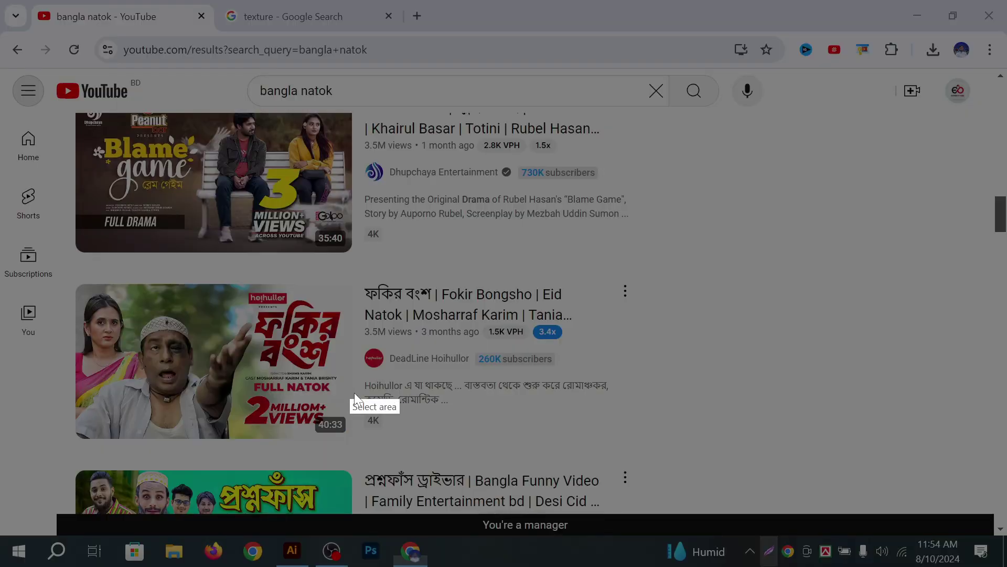
drag(220, 276, 366, 381)
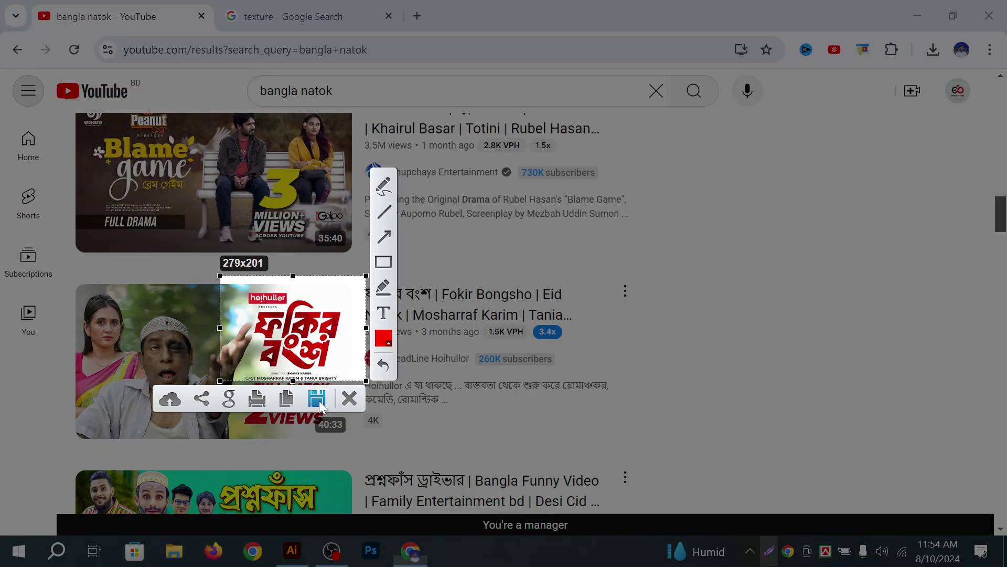
click(287, 398)
Return to Illustrator, paste the captured thumbnail title and place it beside the black ফকির বংশ lettering as a reference
click(295, 558)
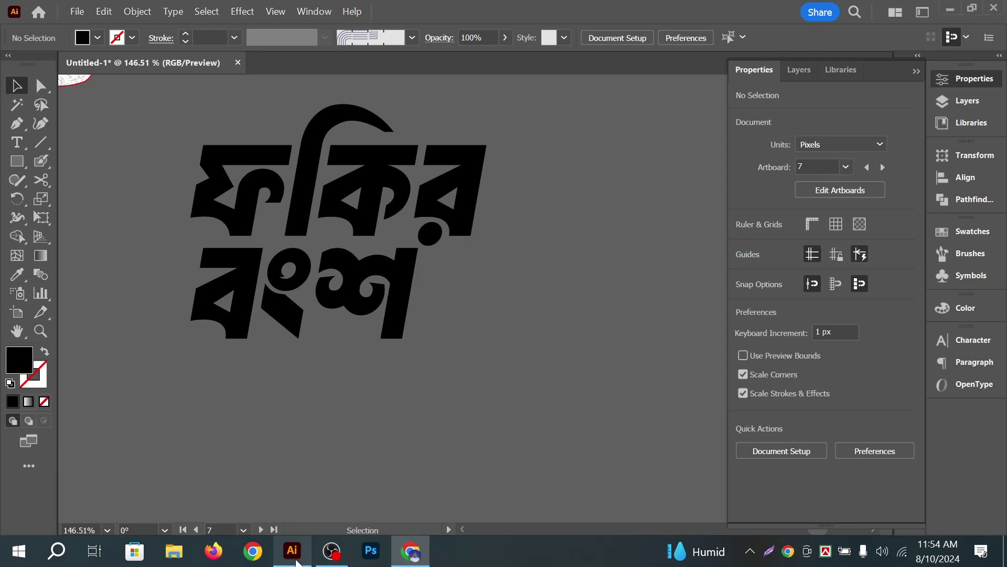
key(ctrl+v)
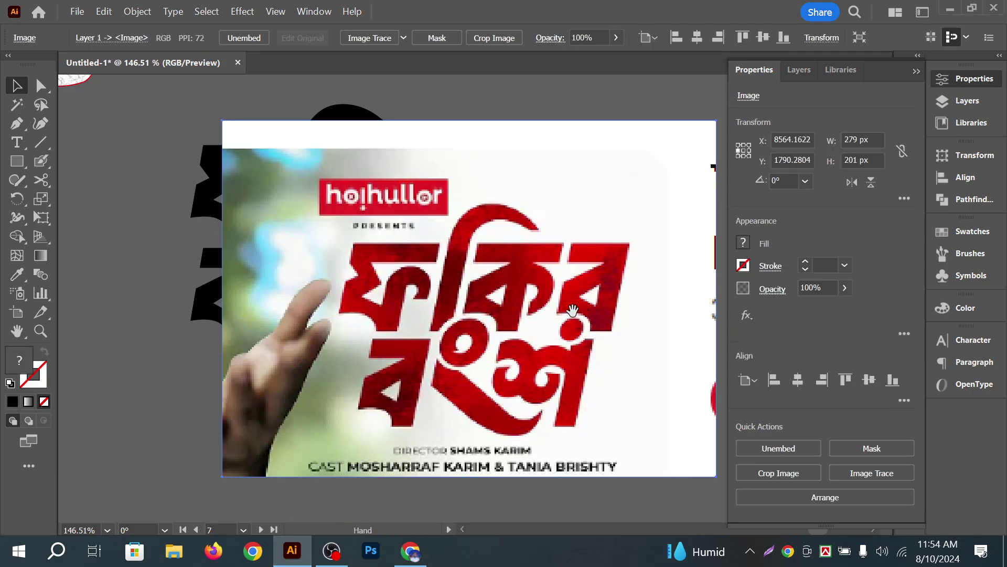
drag(621, 367, 467, 371)
drag(544, 367, 406, 403)
drag(291, 422, 467, 364)
click(514, 416)
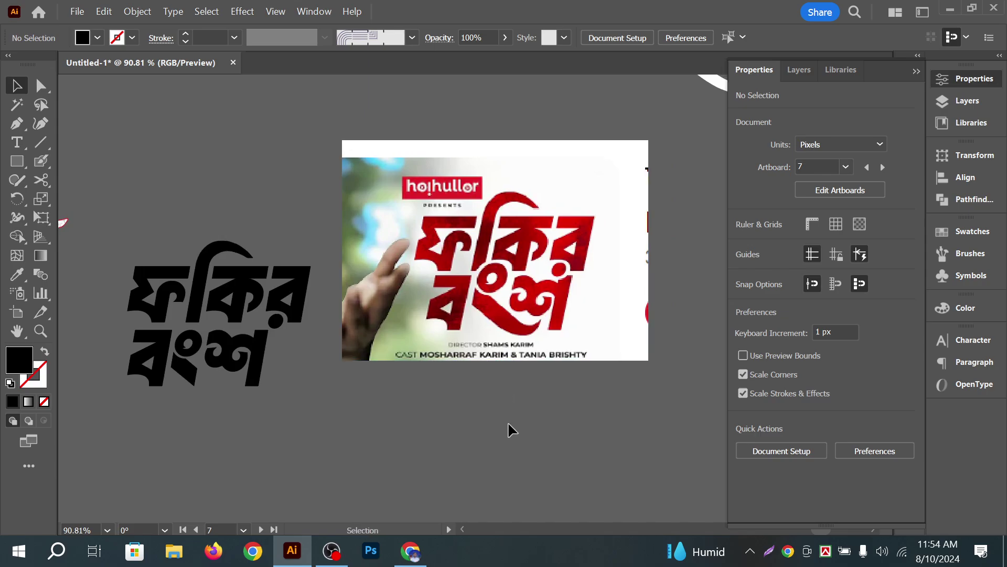
Ungroup the outlined ফকির বংশ lettering into separate letter shapes
drag(504, 403, 474, 392)
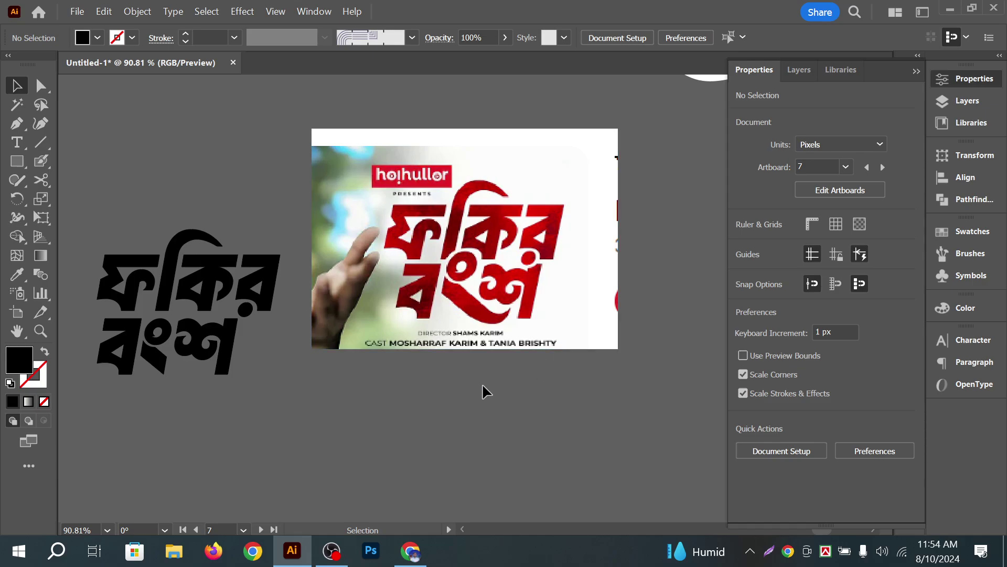
drag(307, 397, 392, 373)
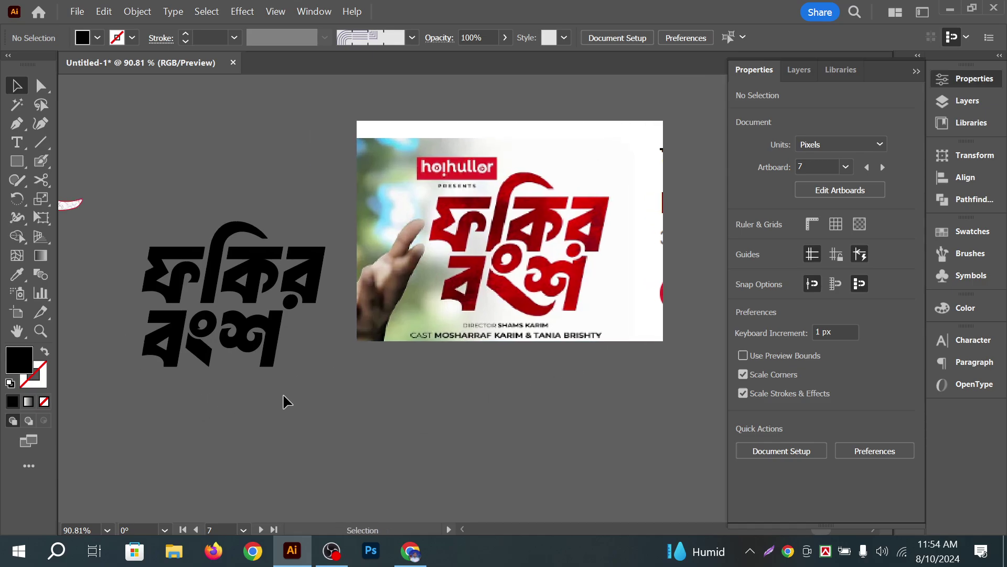
drag(315, 426, 308, 418)
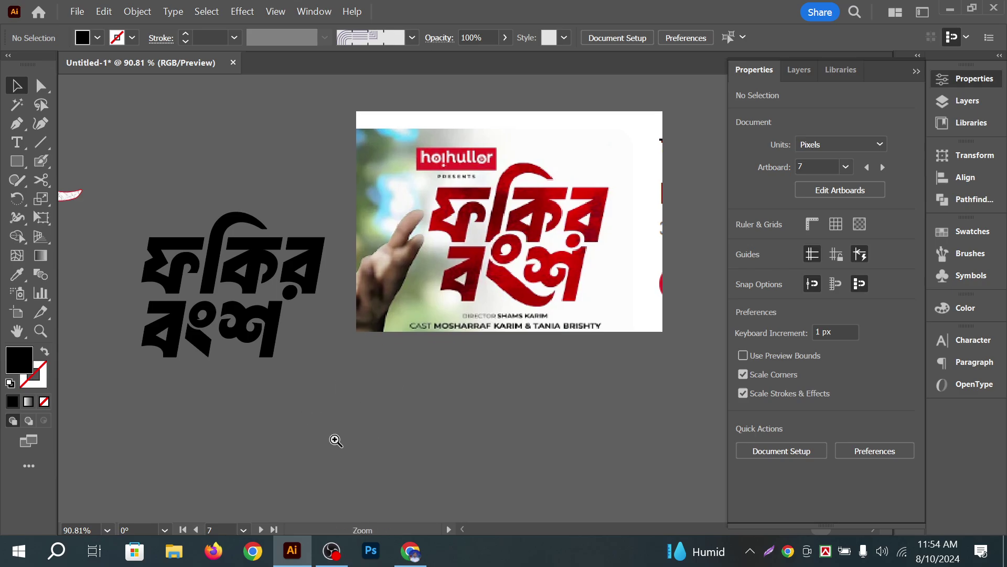
drag(264, 394, 357, 399)
drag(225, 399, 386, 438)
drag(254, 307, 316, 325)
drag(379, 383, 326, 322)
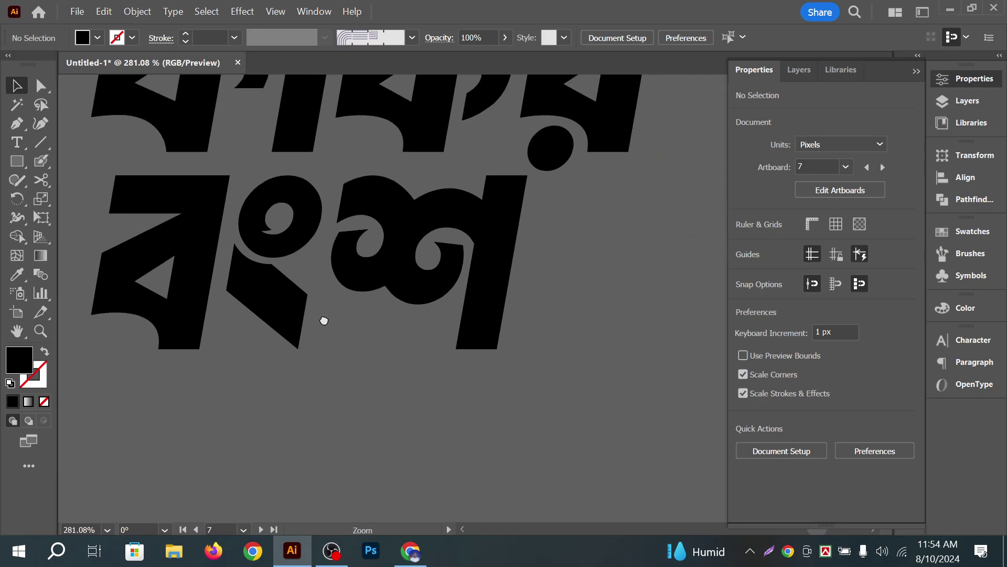
click(291, 322)
right_click(287, 327)
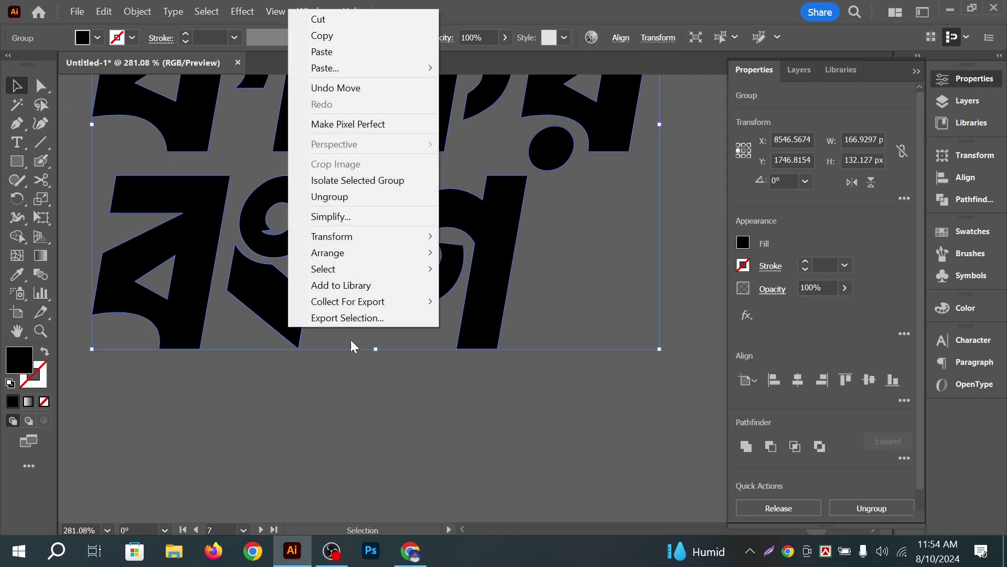
click(358, 197)
click(376, 360)
Select the ং letter shape in বংশ and show the path tools grouped with the Shaper tool
click(289, 315)
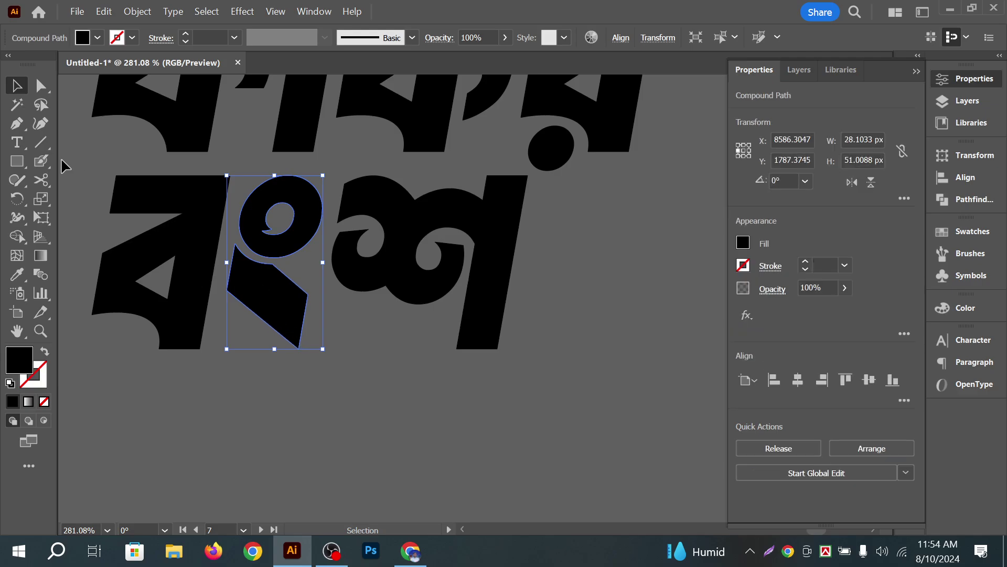
click(17, 180)
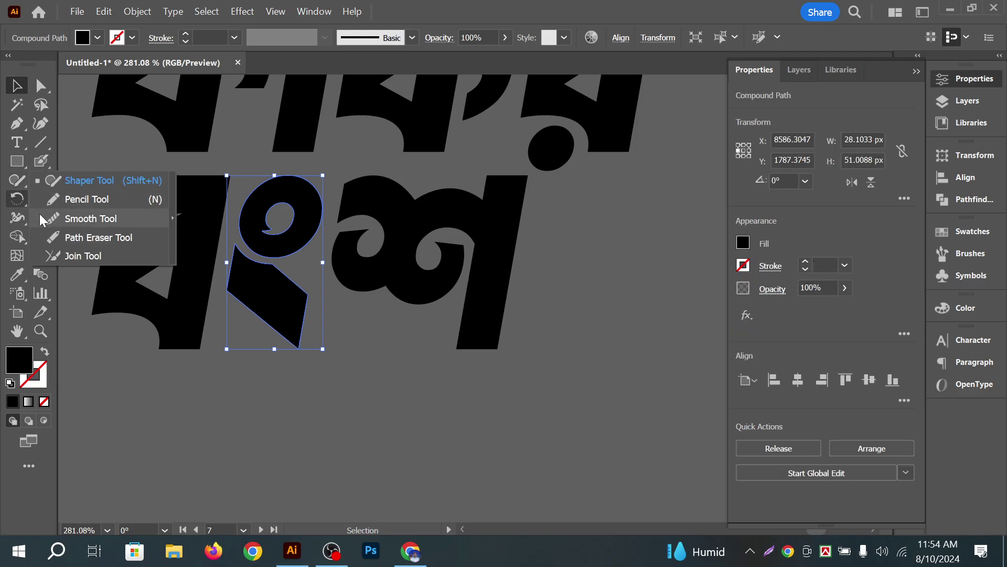
Try to sketch a freehand curved tail about 24 × 28 px at the lower end of the ং with the Pencil tool
click(85, 200)
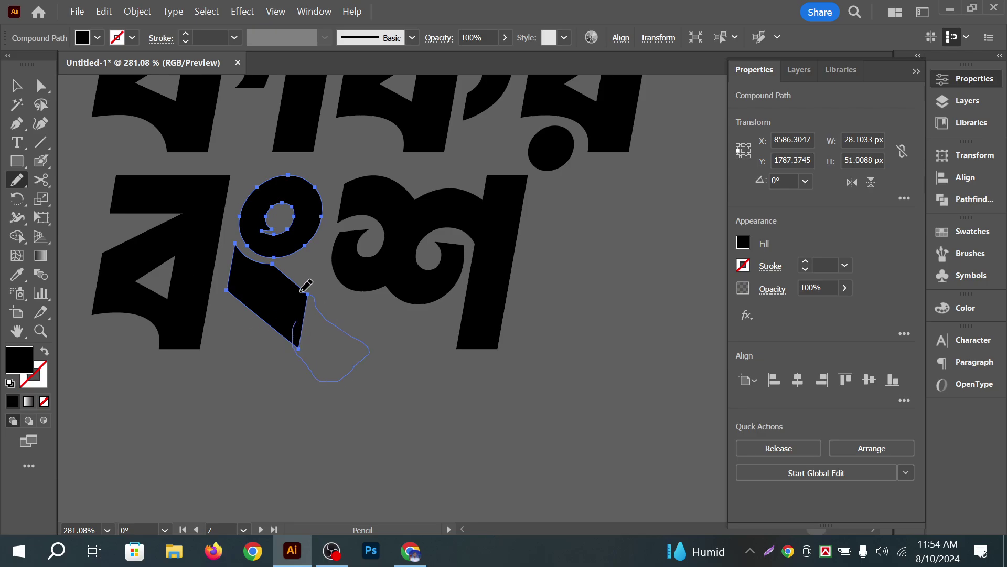
ctrl+click(289, 286)
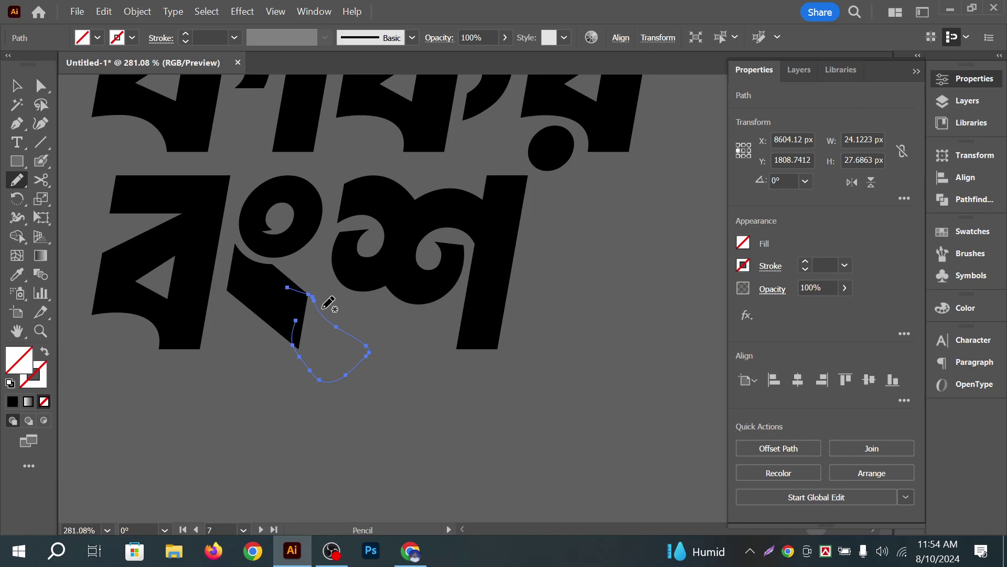
ctrl+click(191, 300)
Try a larger freehand tail about 31 × 33 px at the lower end of the ং, then remove it
click(17, 180)
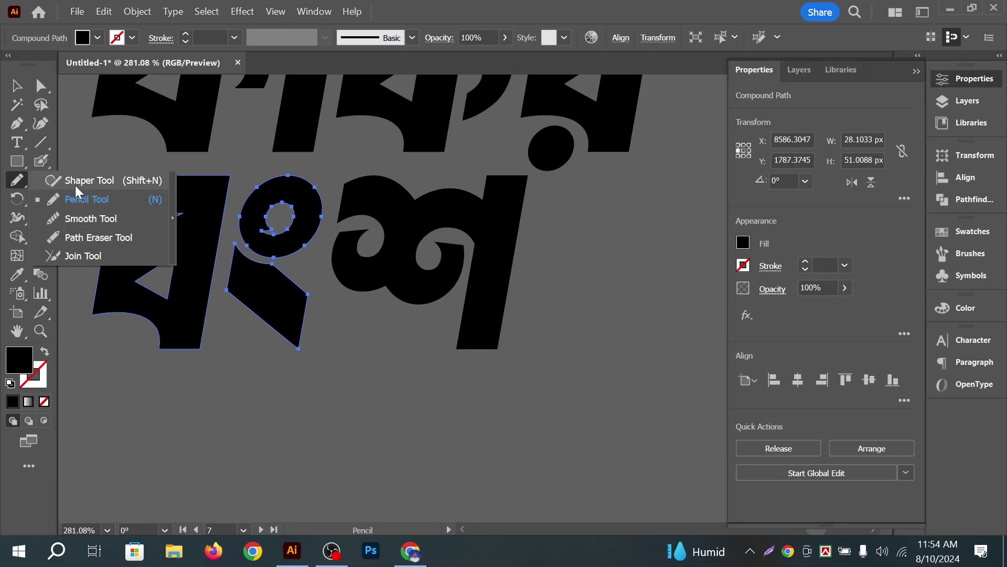
click(93, 199)
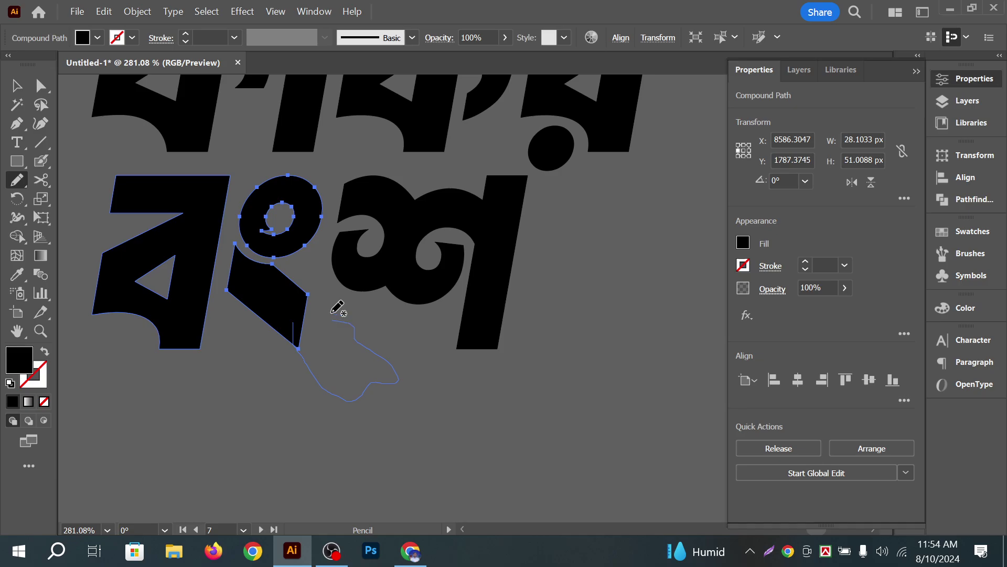
drag(309, 325, 309, 328)
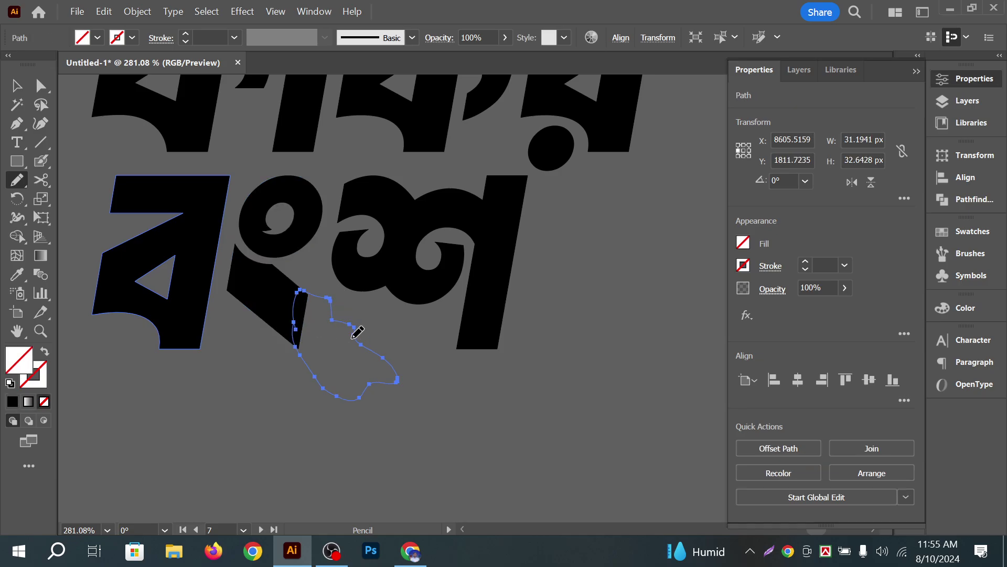
click(11, 88)
mouse_move(255, 347)
mouse_down()
mouse_move(261, 355)
mouse_move(337, 339)
mouse_up()
click(340, 414)
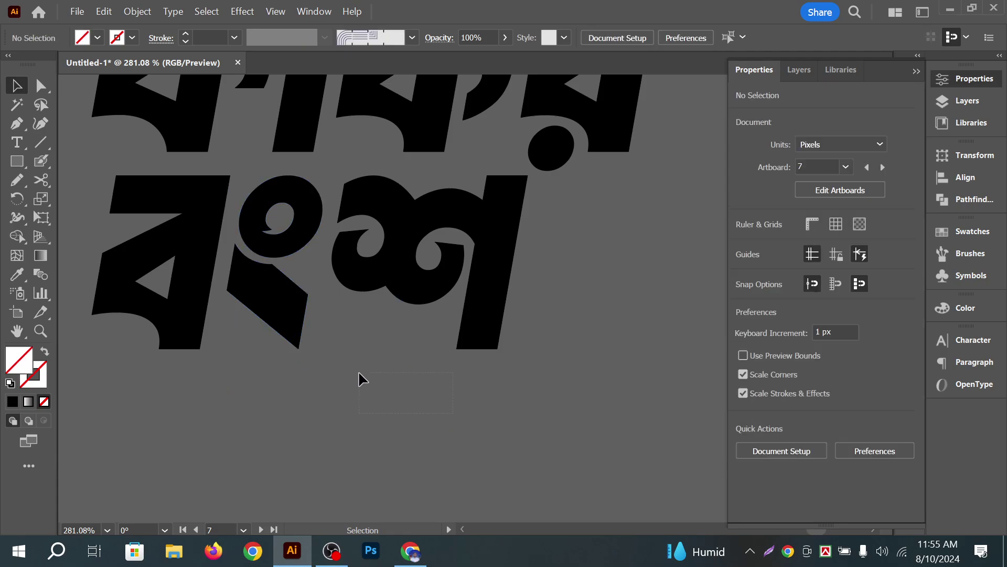
drag(360, 378, 415, 375)
click(511, 379)
Try a rounder pencil outline extending from the tip of the ং, then undo it
click(265, 327)
click(17, 180)
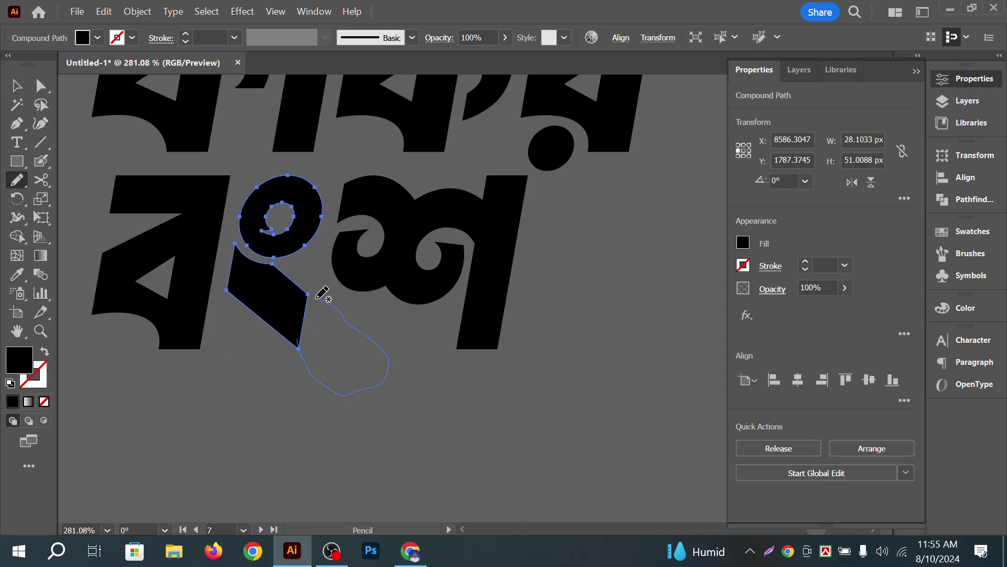
drag(322, 294, 326, 297)
key(ctrl+z)
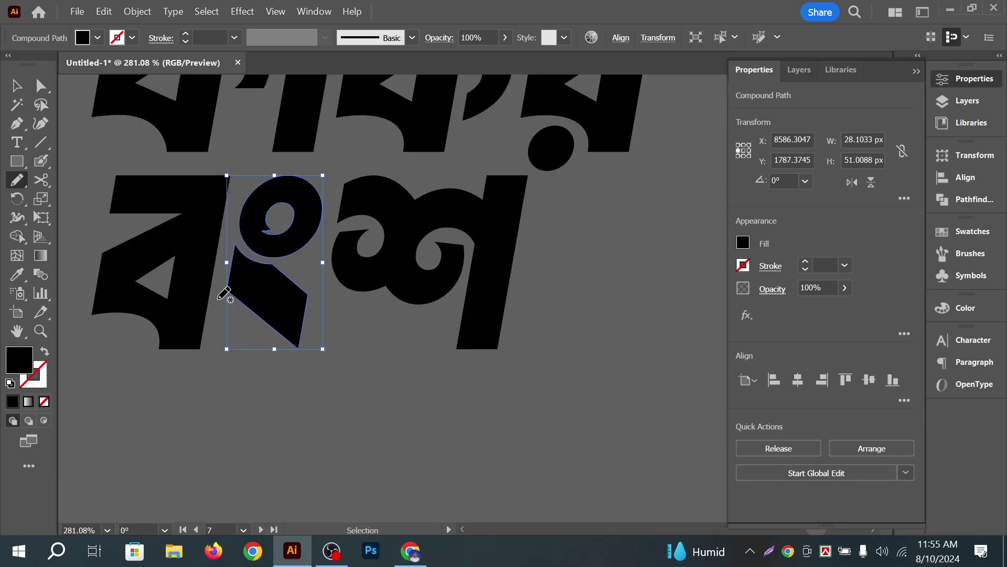
Deselect the lettering and check the ফকির বংশ thumbnail in the browser's YouTube results as a reference
click(16, 85)
click(510, 422)
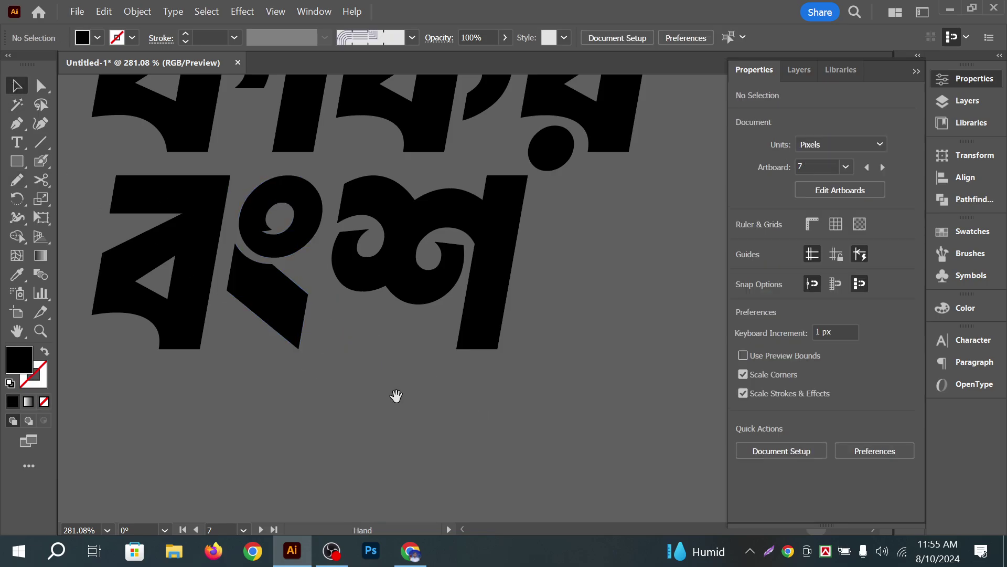
mouse_move(396, 396)
mouse_down()
mouse_move(370, 398)
mouse_move(385, 407)
mouse_up()
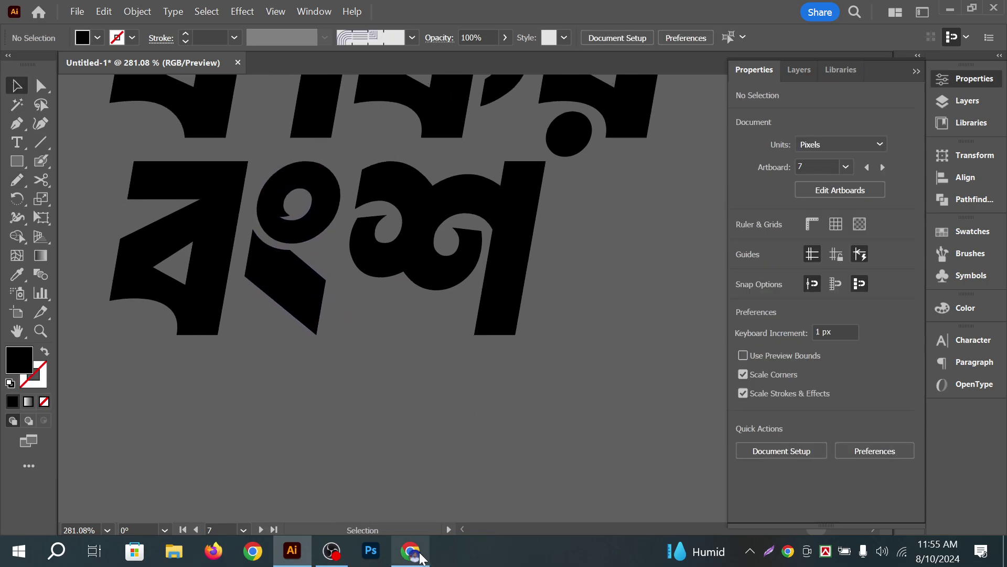
key(alt+Tab)
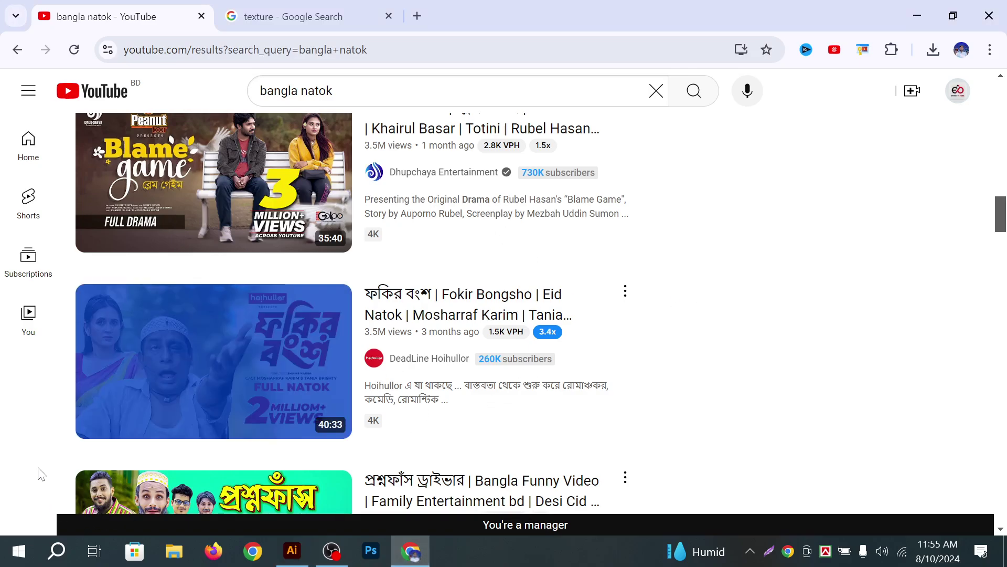
key(alt+Tab)
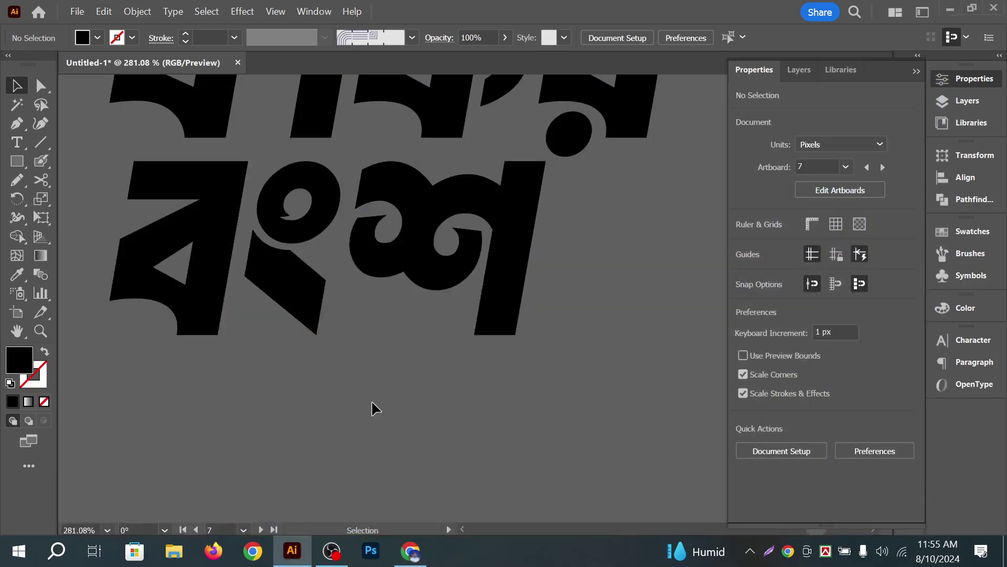
Try lengthening the lower stroke of the ং by moving its two end anchor points 31 px right and 21 px down, then undo
drag(341, 329, 297, 277)
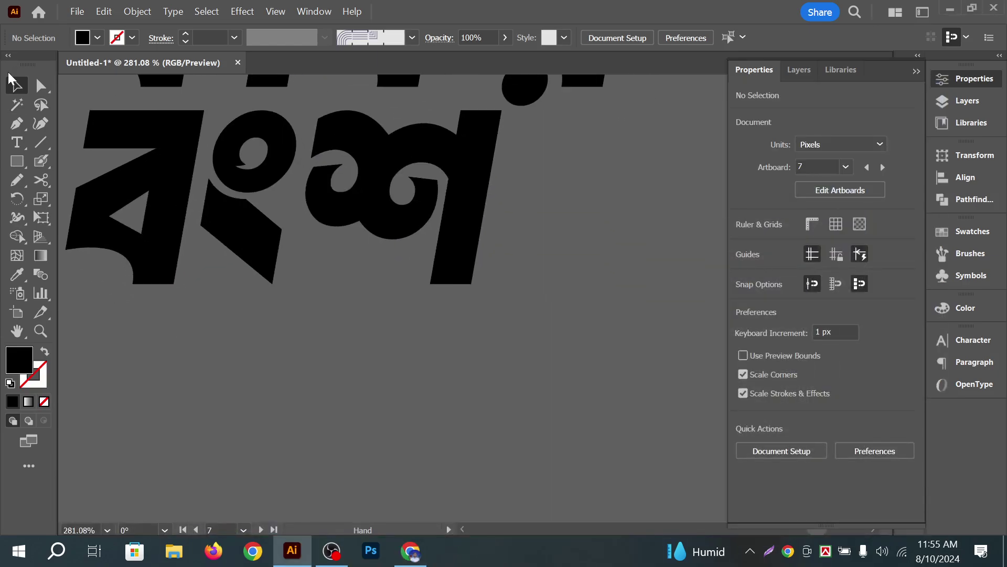
click(39, 85)
click(264, 262)
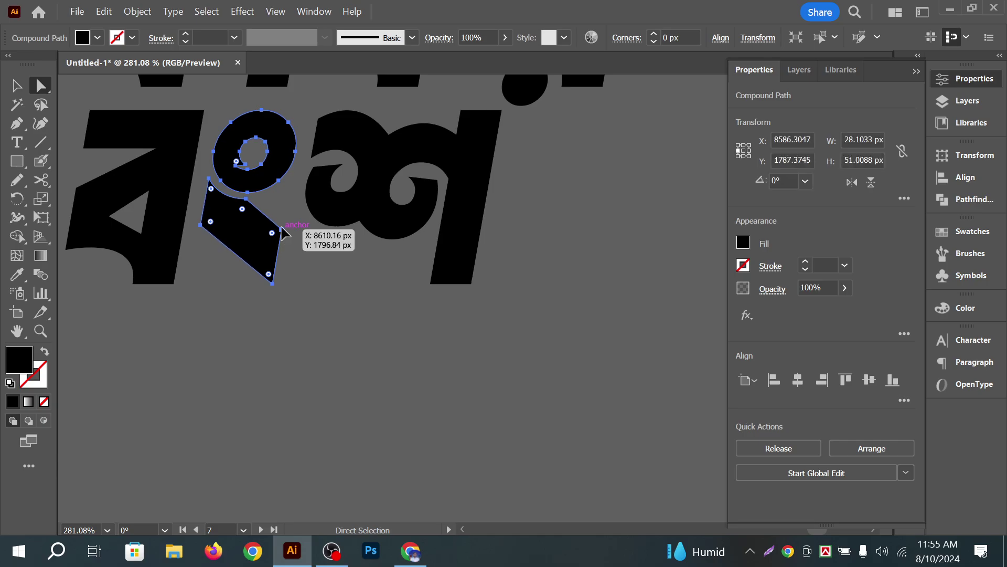
click(281, 229)
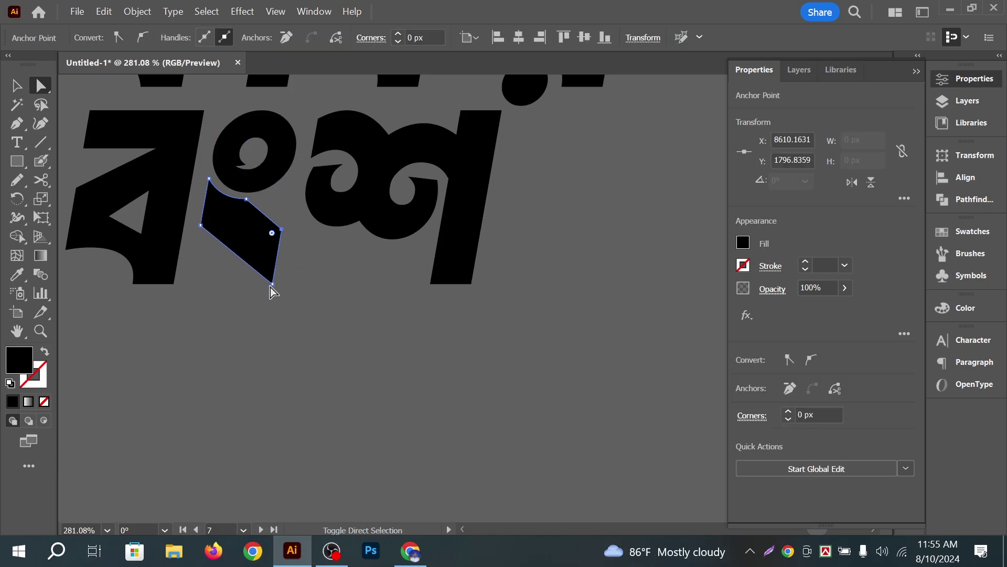
shift+click(273, 285)
drag(273, 285, 377, 356)
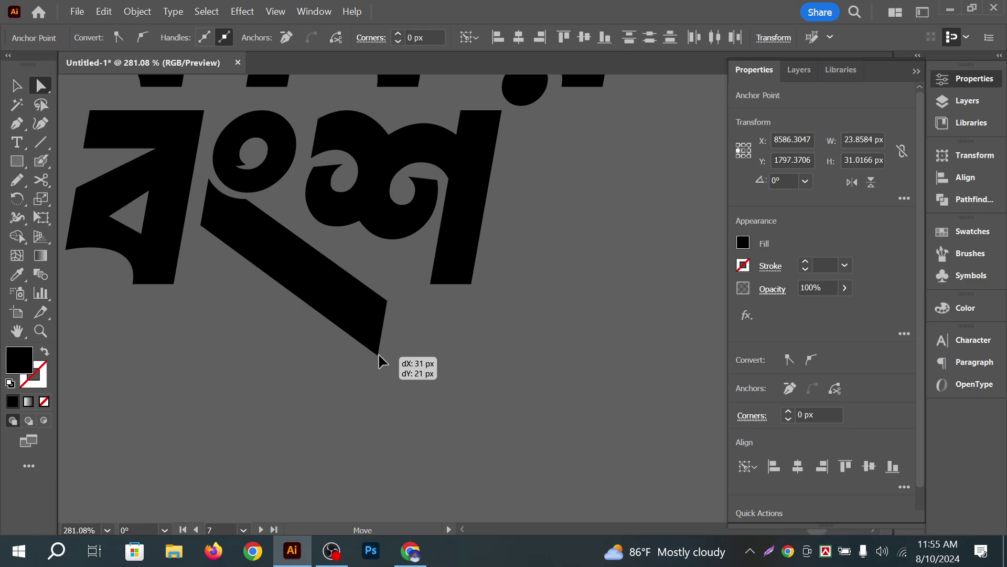
drag(380, 360, 379, 356)
click(508, 366)
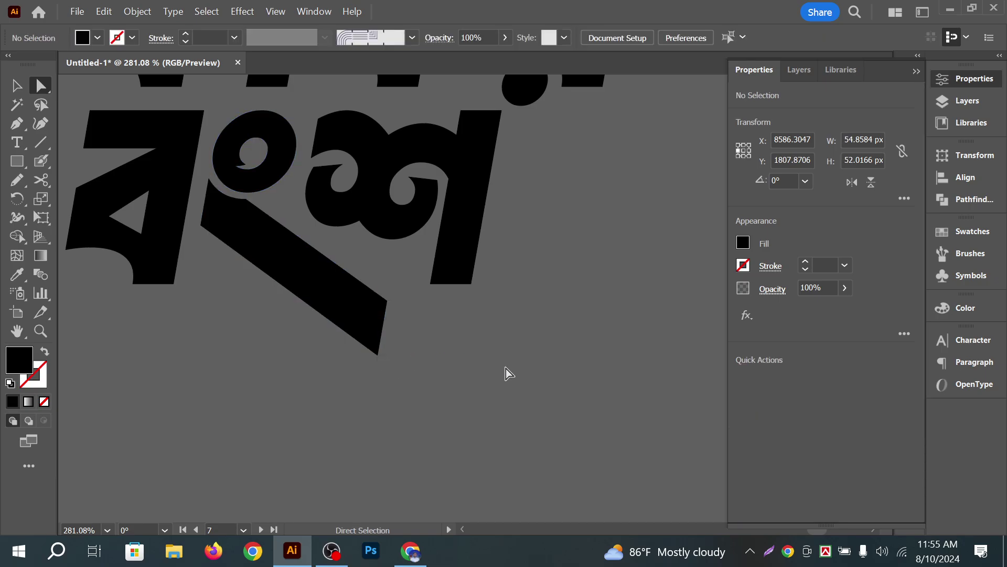
key(ctrl+z)
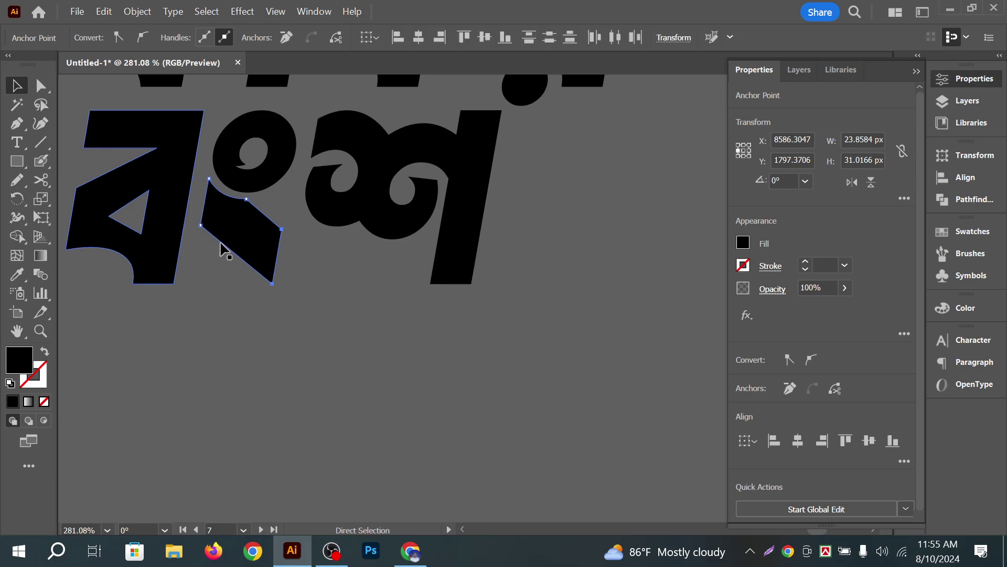
Compare the black ফকির বংশ lettering with the red title on the reference poster beside it
click(464, 361)
scroll(378, 275, down, 5)
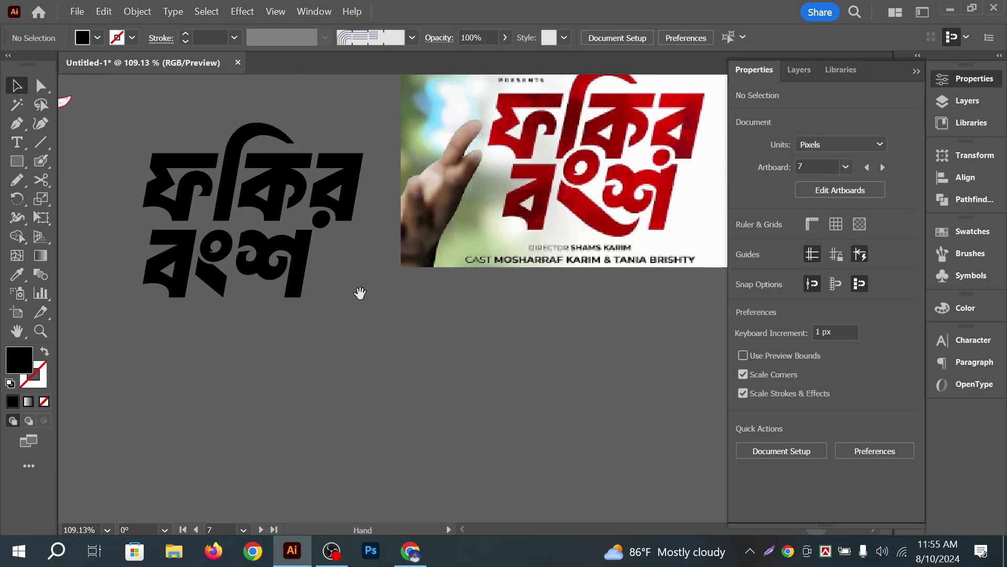
drag(359, 290, 496, 362)
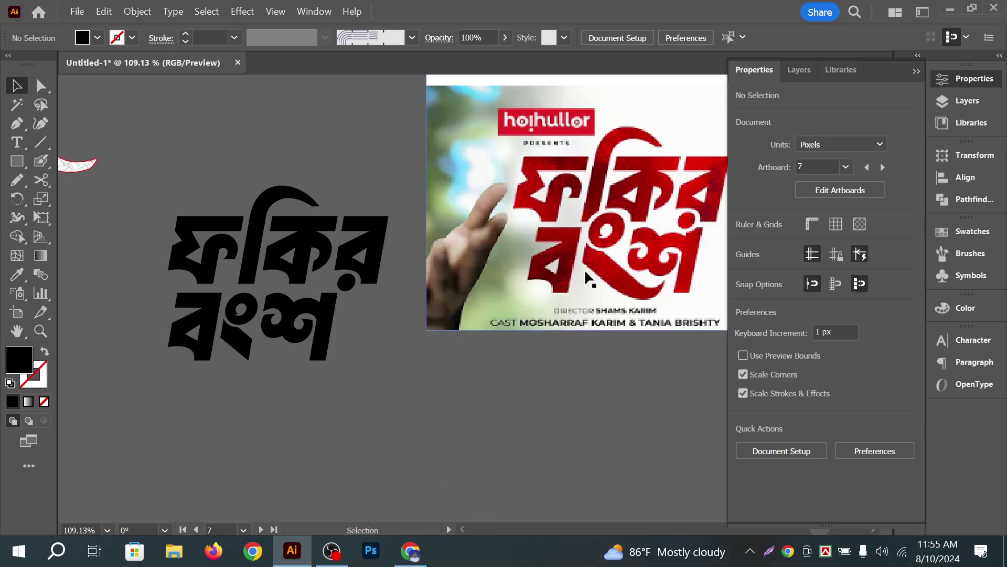
drag(588, 276, 533, 271)
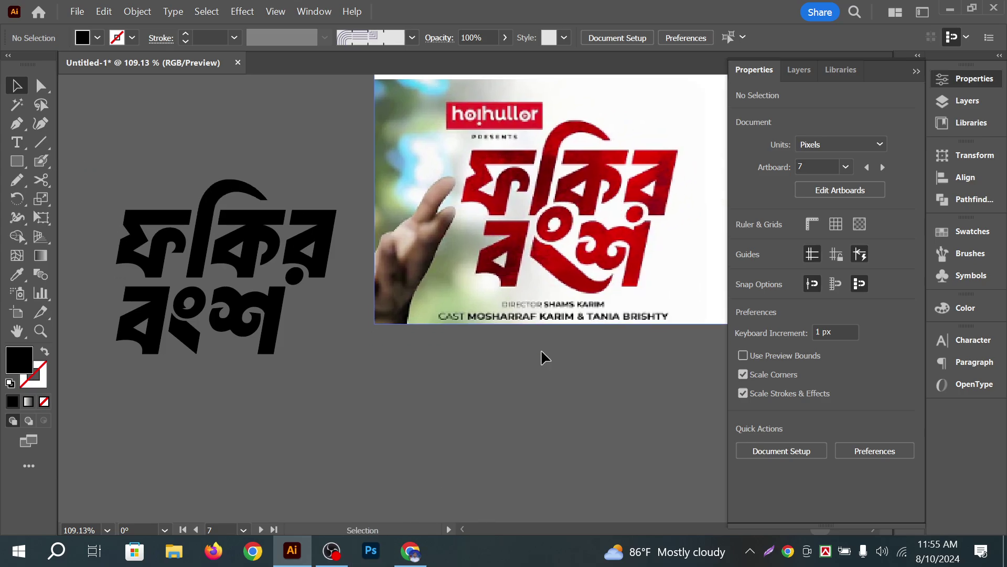
Switch to Chrome, close the Google texture search, and open Yandex Images in a new tab
click(411, 551)
click(348, 19)
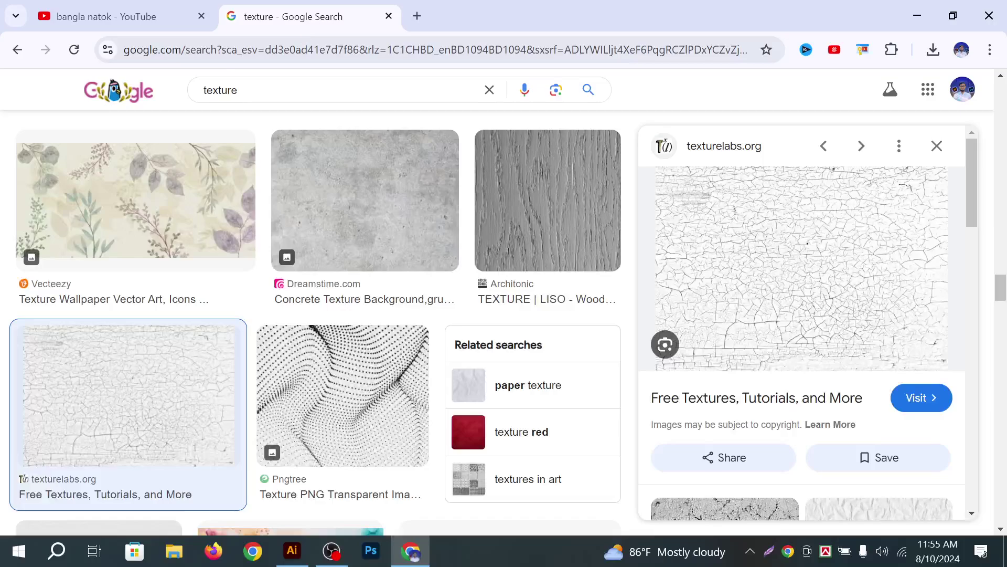
key(ctrl+w)
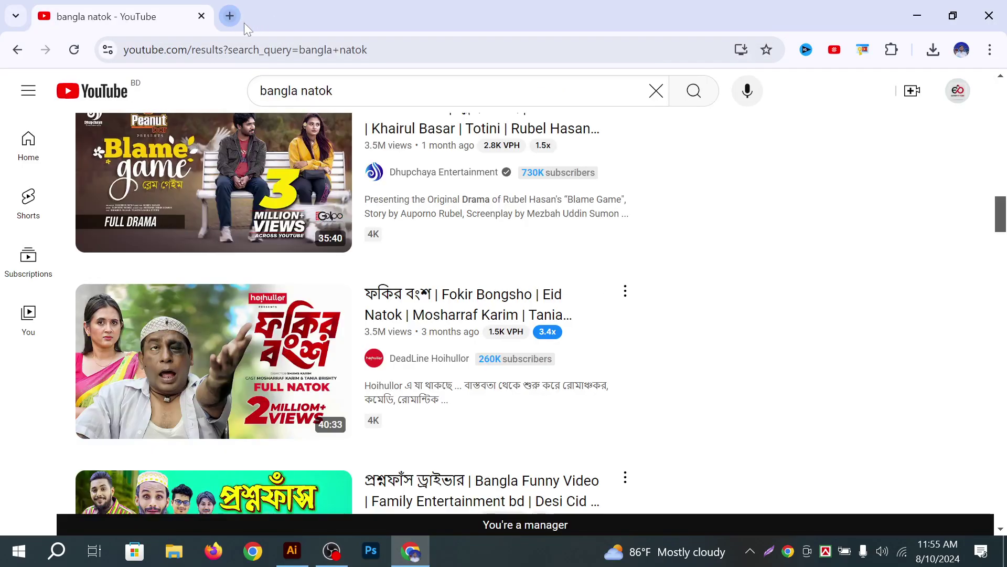
key(ctrl+t)
text(ya)
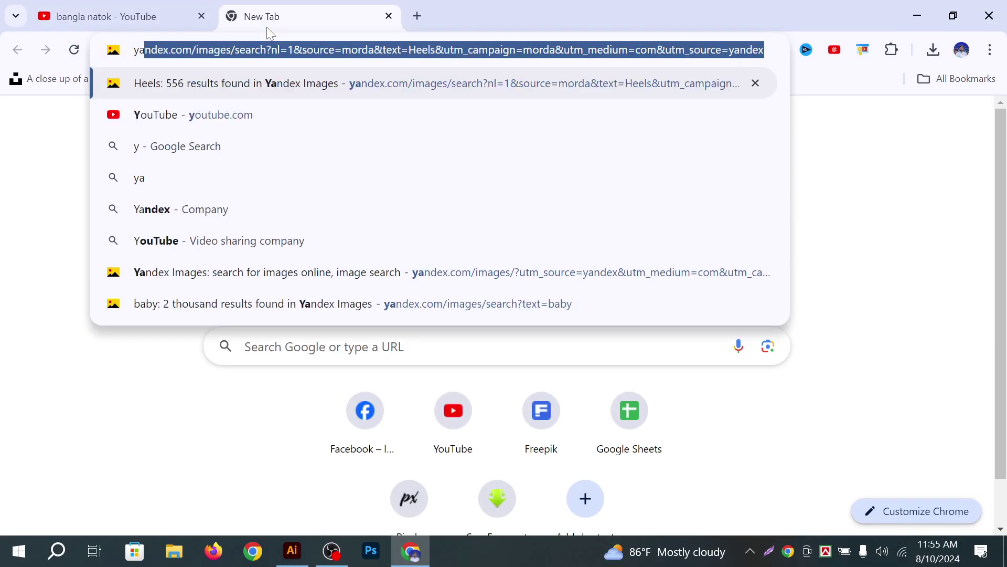
text(ndex)
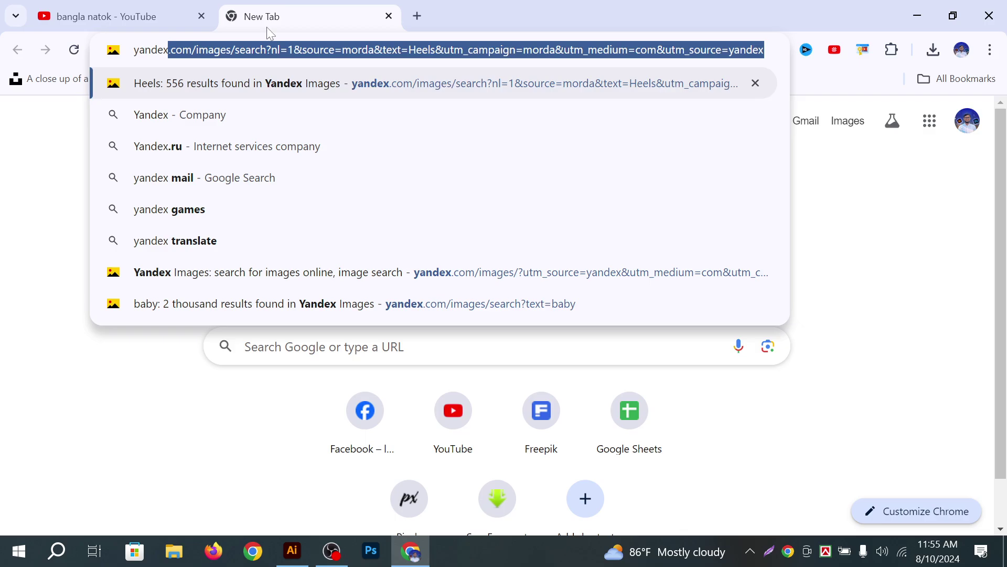
key(Return)
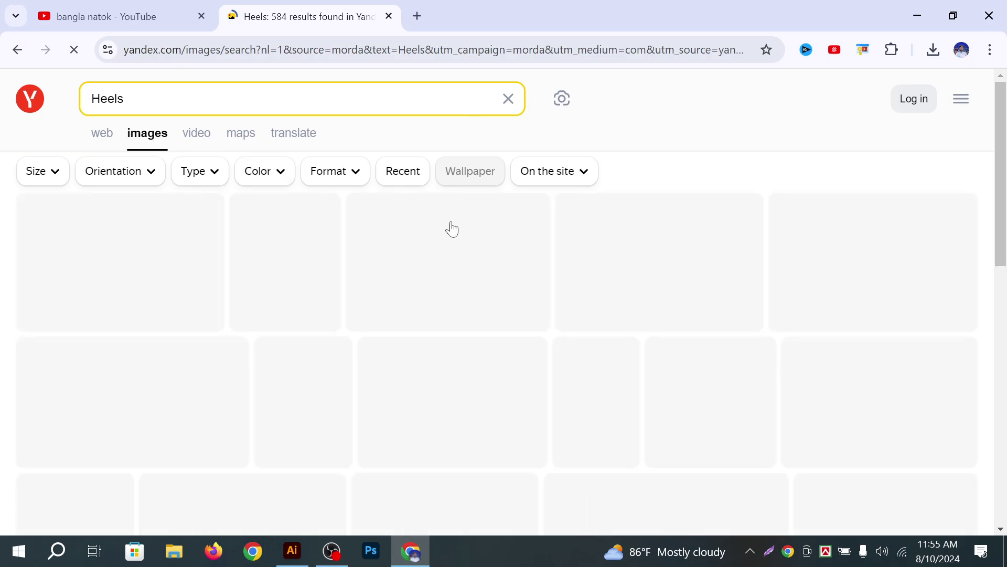
Replace the image search query with "red" and run the search
click(454, 100)
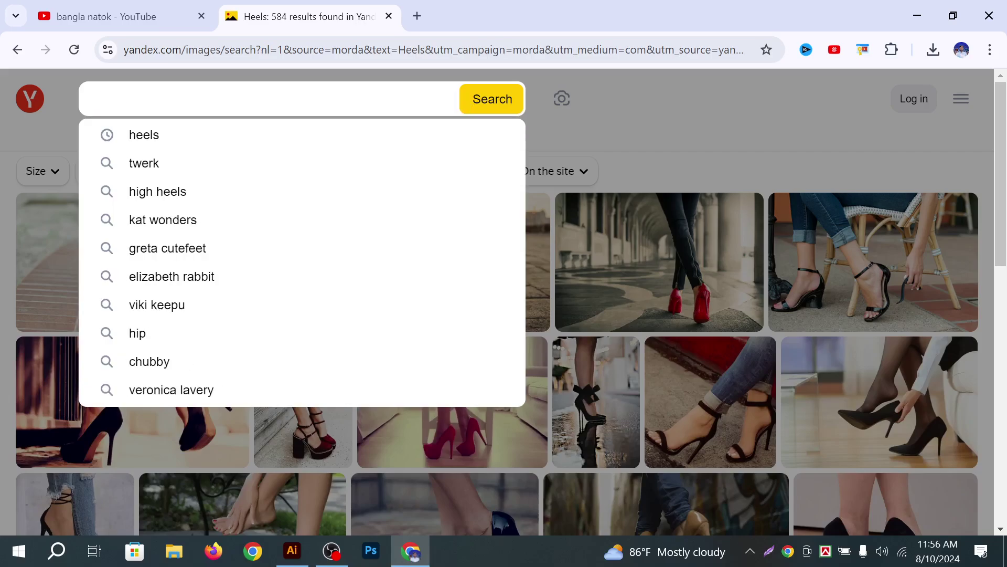
text(red)
key(Return)
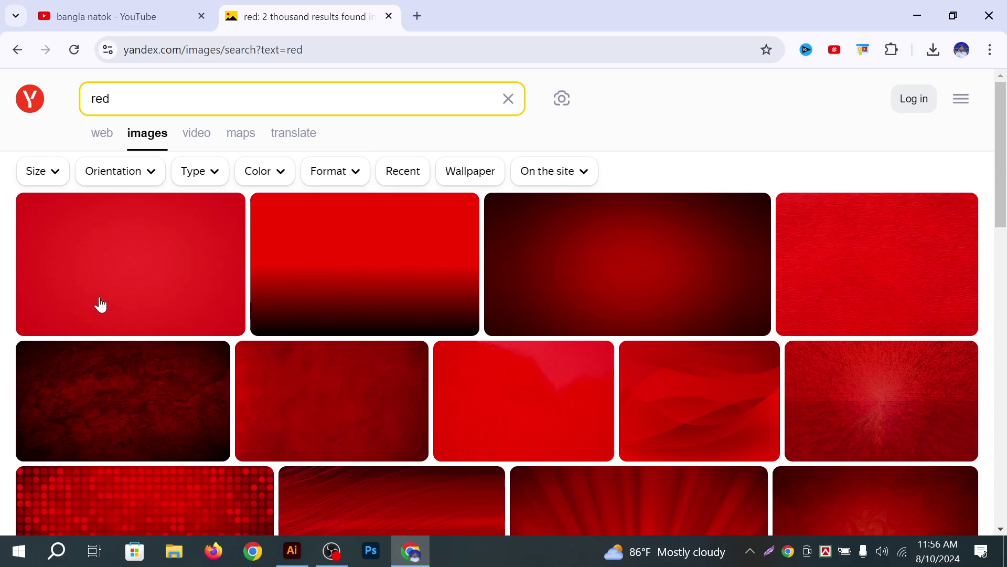
Browse the red image results for an abstract background to use as the lettering's texture
scroll(247, 360, down, 5)
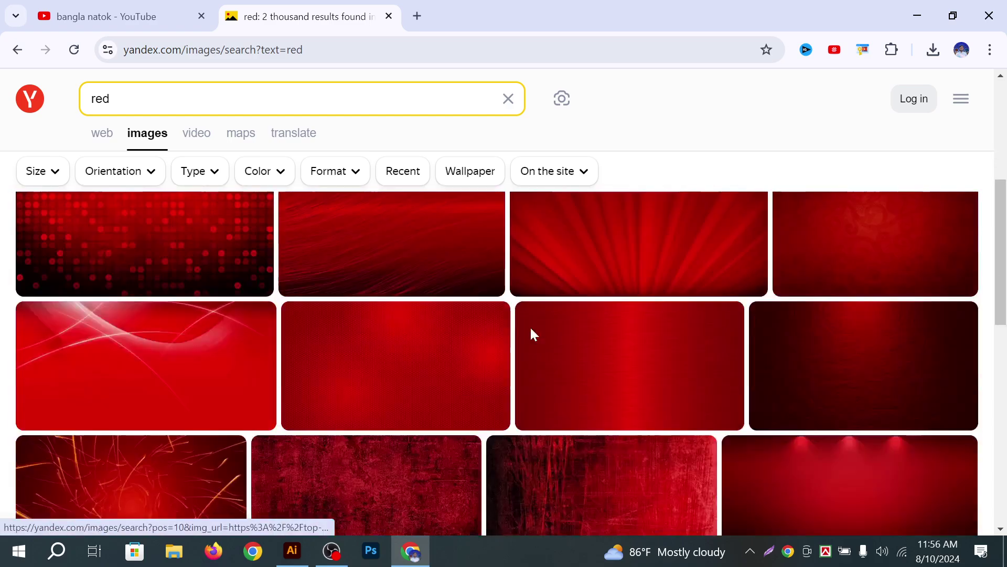
scroll(516, 417, down, 5)
scroll(543, 416, down, 3)
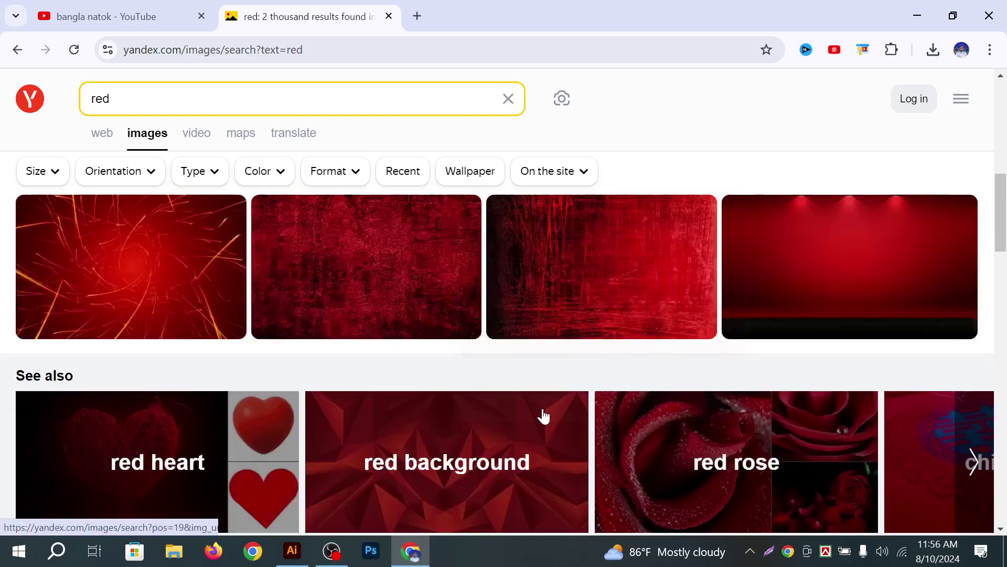
scroll(499, 402, up, 2)
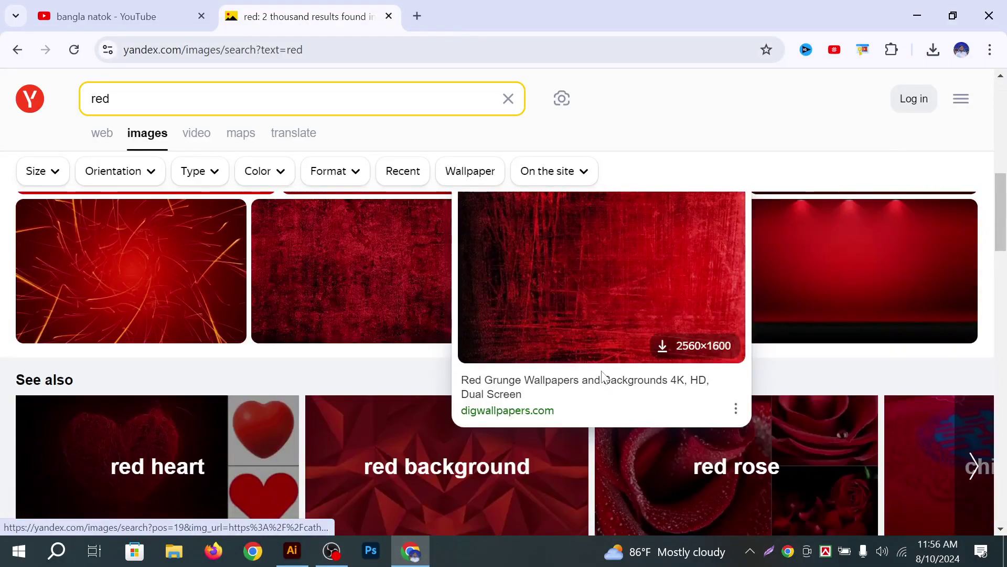
scroll(602, 376, down, 6)
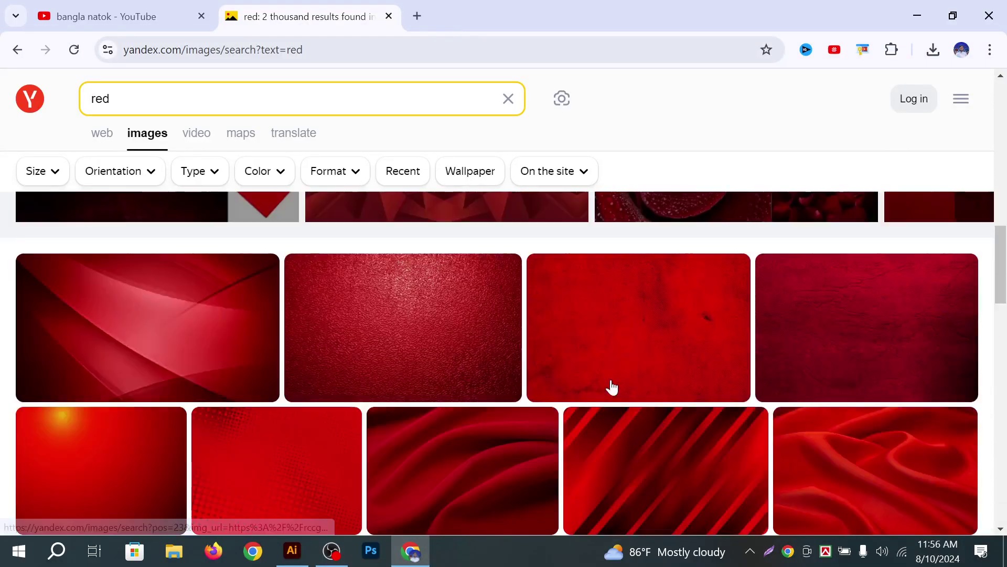
scroll(121, 434, down, 6)
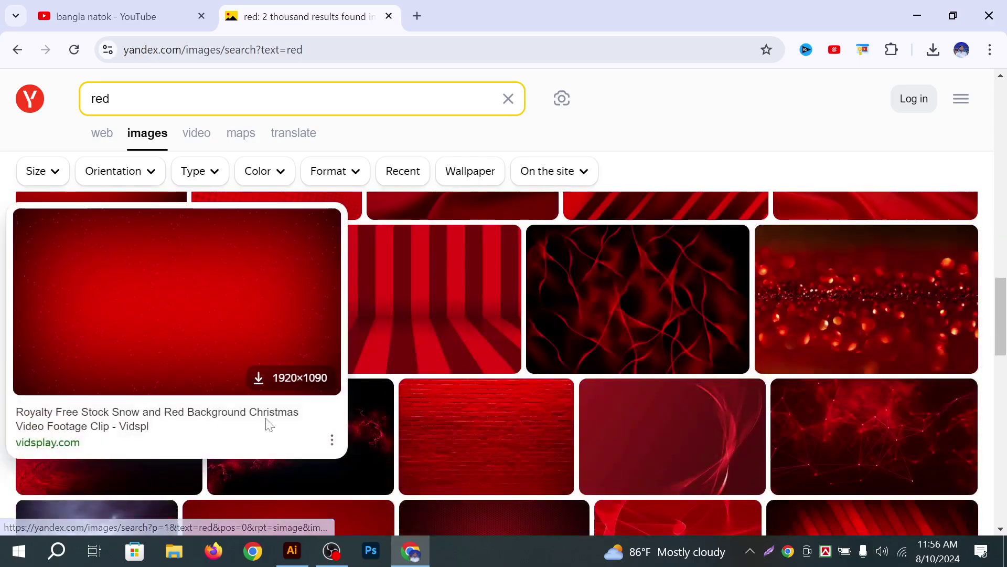
scroll(269, 423, down, 3)
scroll(518, 370, down, 4)
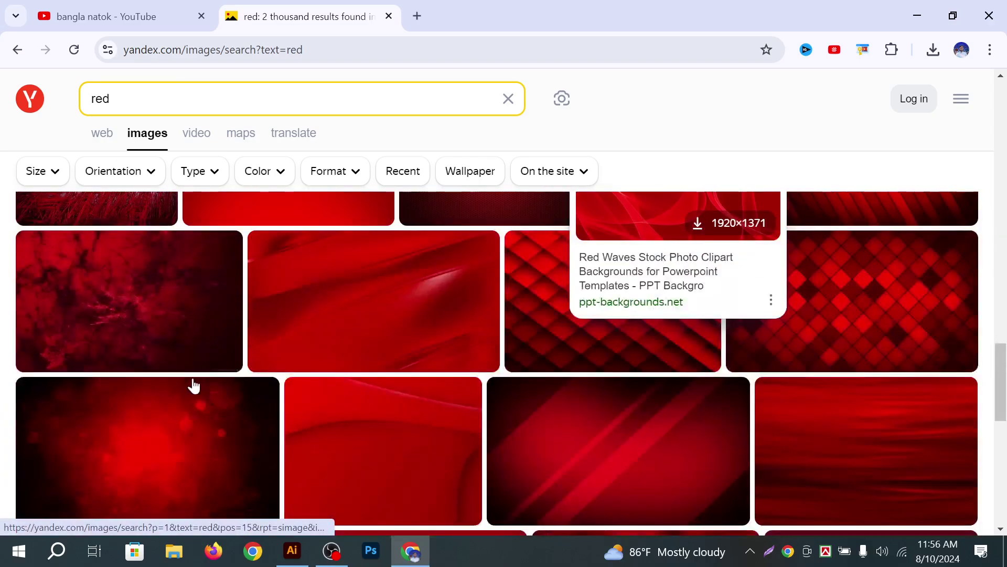
scroll(618, 382, up, 3)
scroll(640, 382, down, 6)
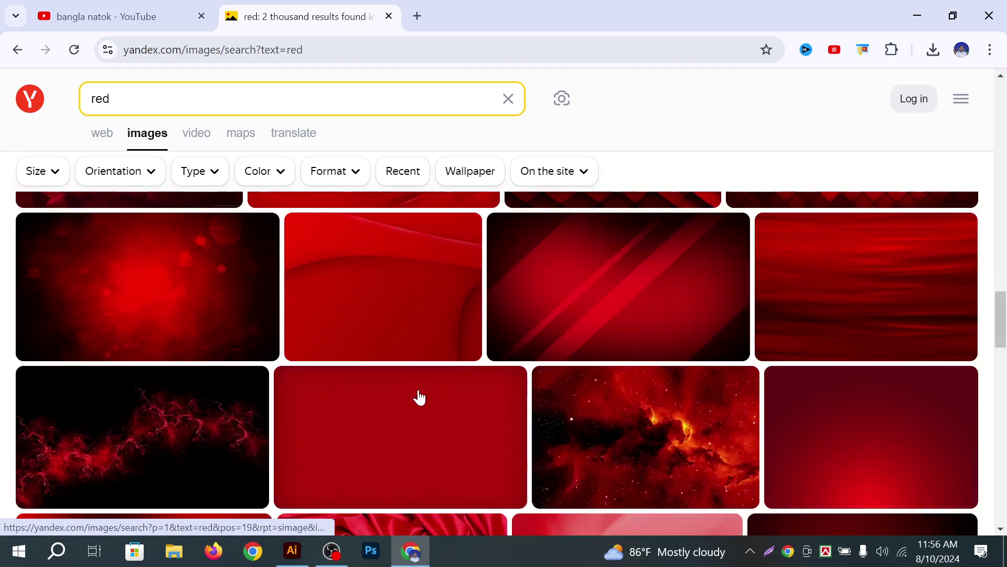
scroll(419, 397, down, 4)
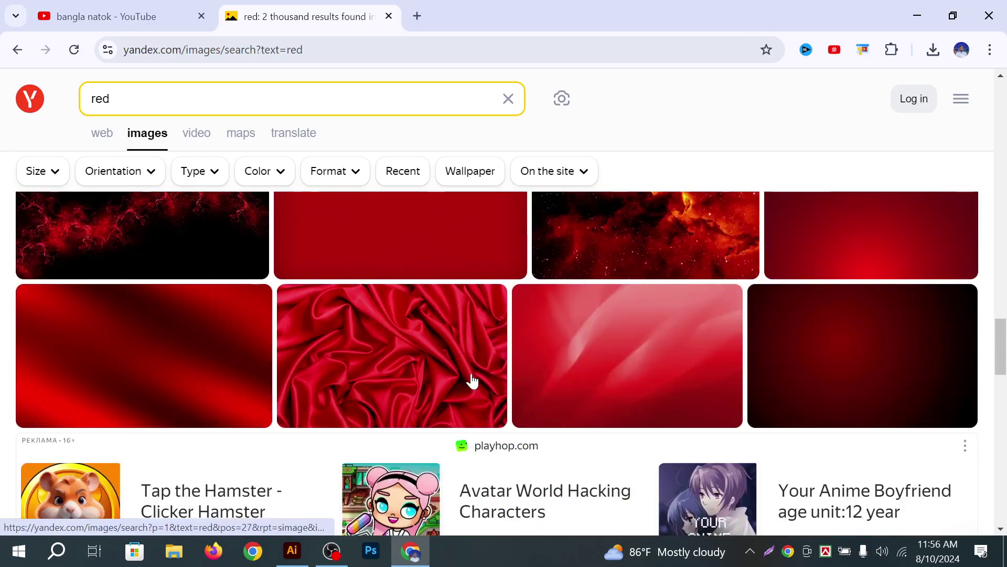
scroll(468, 371, down, 4)
scroll(577, 372, down, 2)
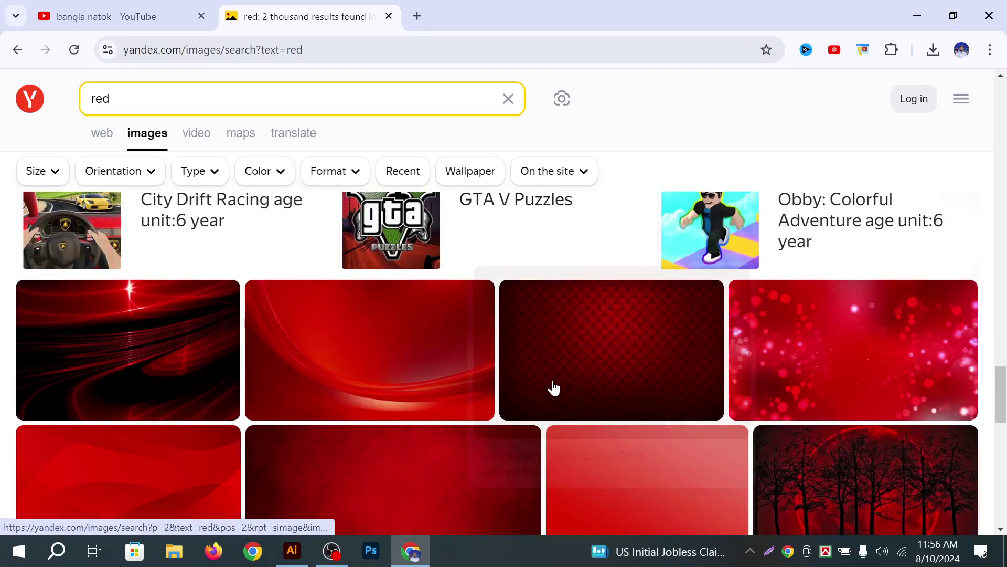
scroll(577, 383, down, 3)
scroll(654, 377, down, 3)
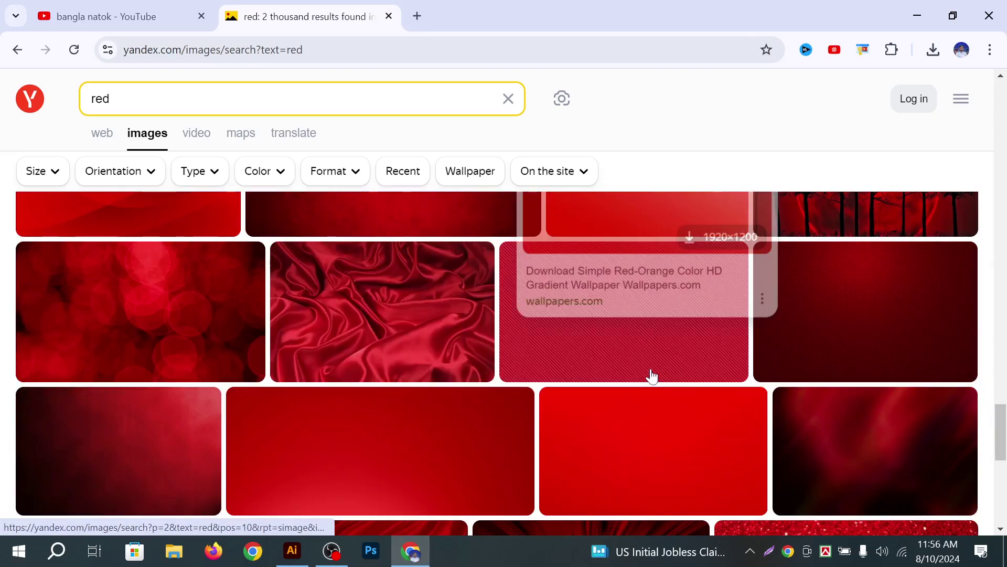
scroll(654, 377, up, 3)
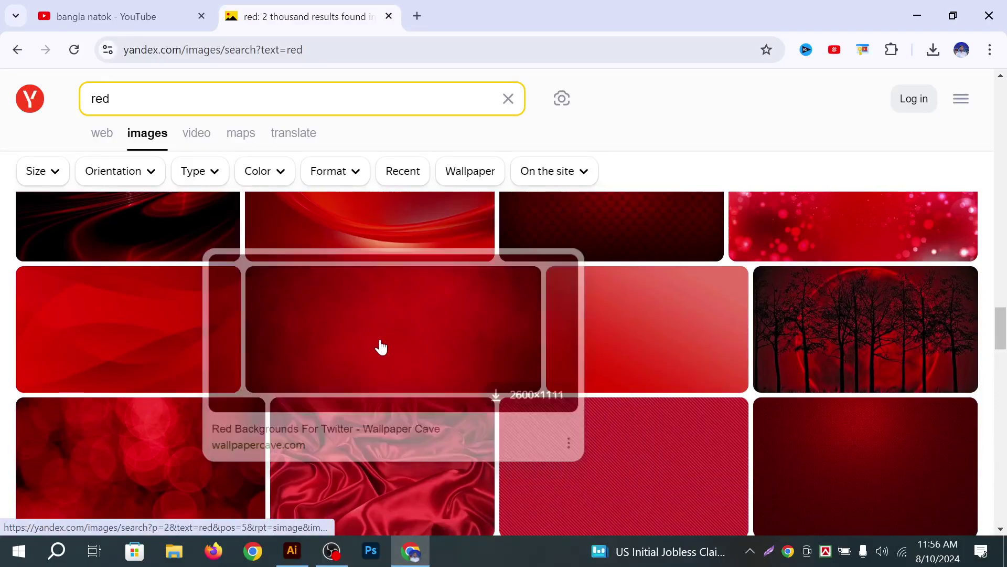
scroll(357, 351, down, 3)
scroll(393, 360, down, 3)
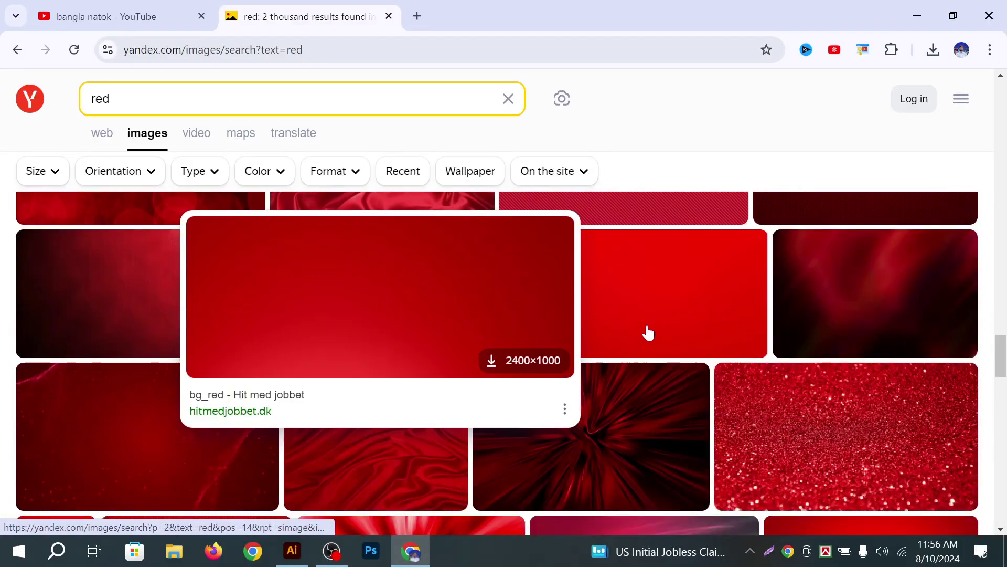
scroll(672, 333, down, 4)
scroll(593, 383, up, 3)
scroll(341, 349, down, 4)
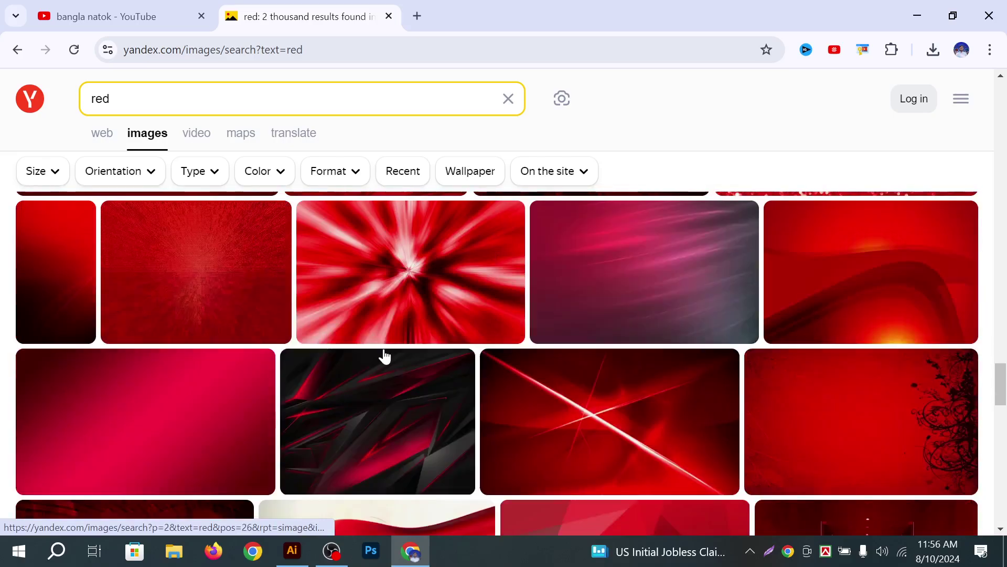
scroll(367, 352, down, 3)
scroll(685, 352, up, 2)
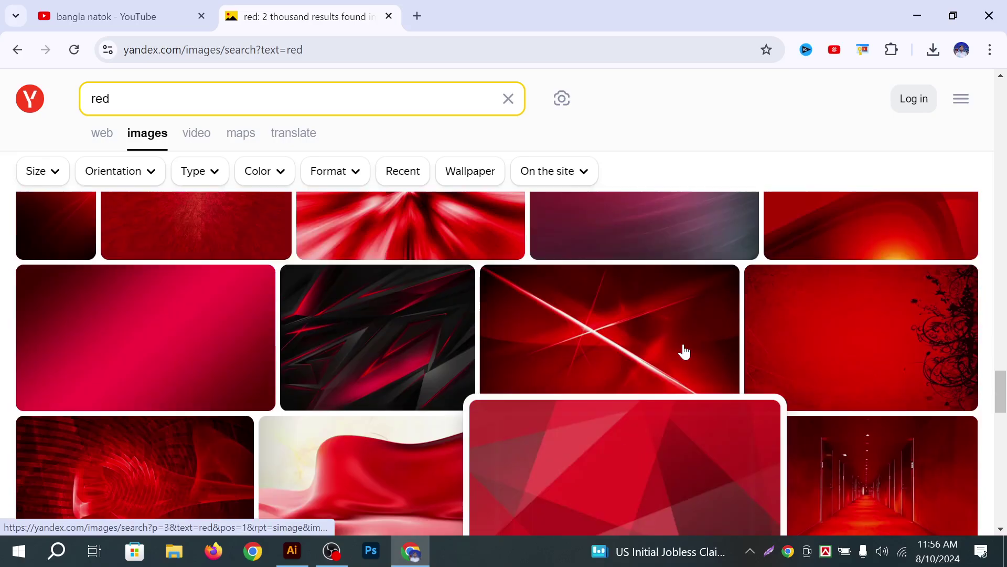
scroll(709, 388, down, 2)
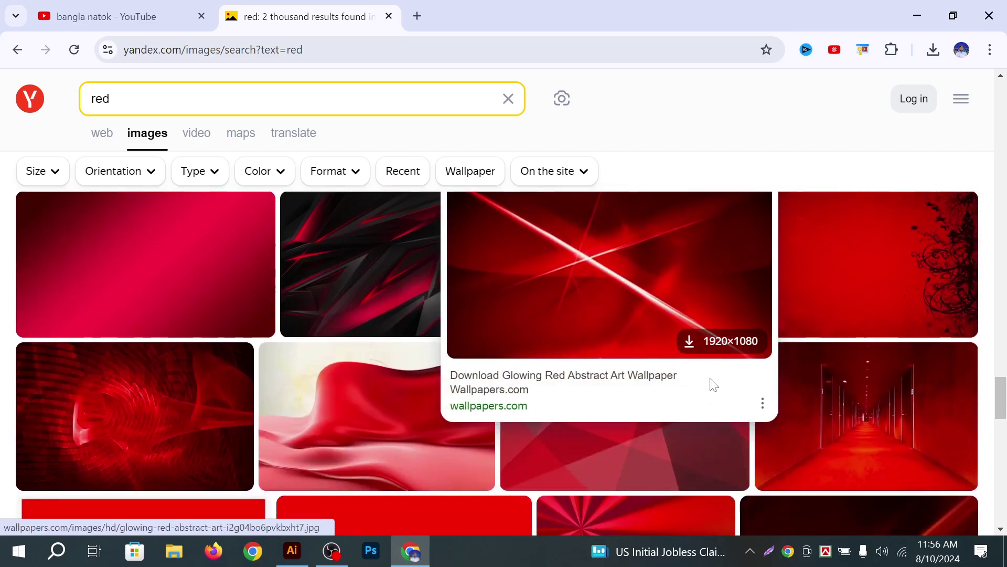
Copy the glowing red abstract image with the diagonal light streak and paste it into the Illustrator document
scroll(710, 382, up, 3)
right_click(533, 360)
click(576, 440)
right_click(576, 440)
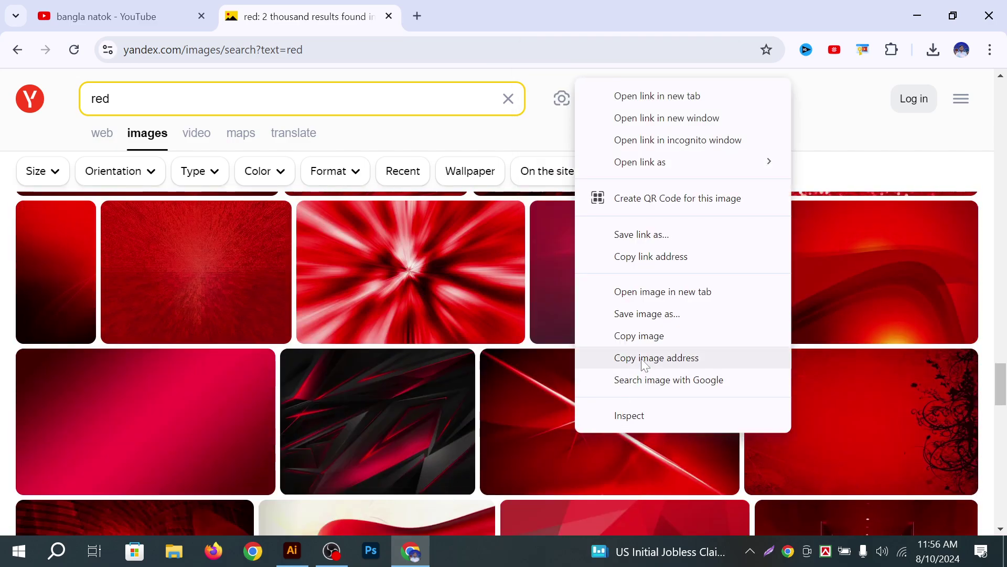
click(621, 348)
click(293, 550)
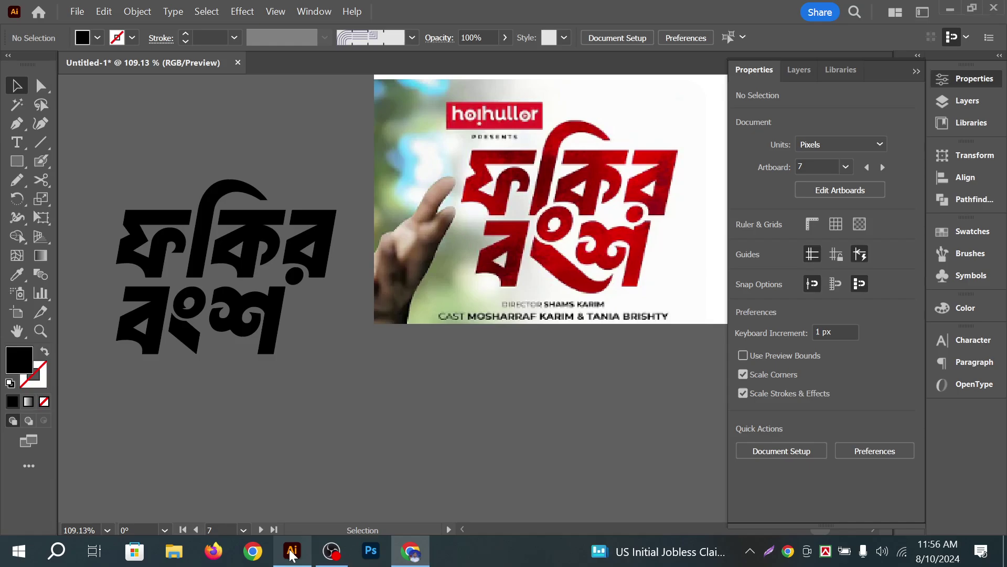
key(ctrl+v)
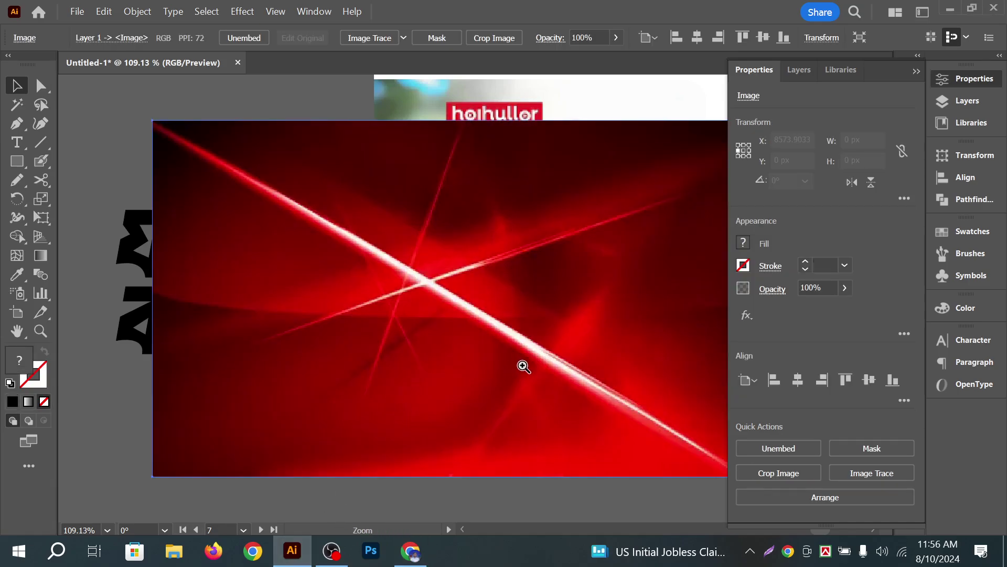
Scale the pasted red image to about 308 × 173 px and place it behind the black ফকির বংশ lettering
scroll(521, 364, down, 2)
mouse_move(542, 370)
mouse_down()
mouse_move(476, 458)
mouse_move(495, 441)
mouse_move(490, 404)
mouse_up()
mouse_move(342, 476)
mouse_down()
mouse_move(344, 353)
mouse_move(342, 392)
mouse_move(370, 341)
mouse_up()
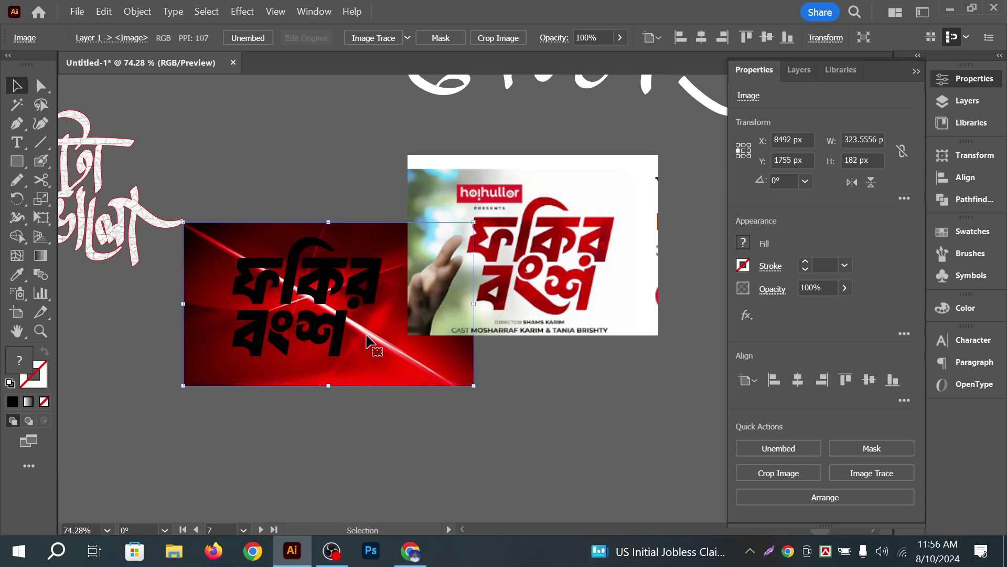
click(354, 420)
click(328, 385)
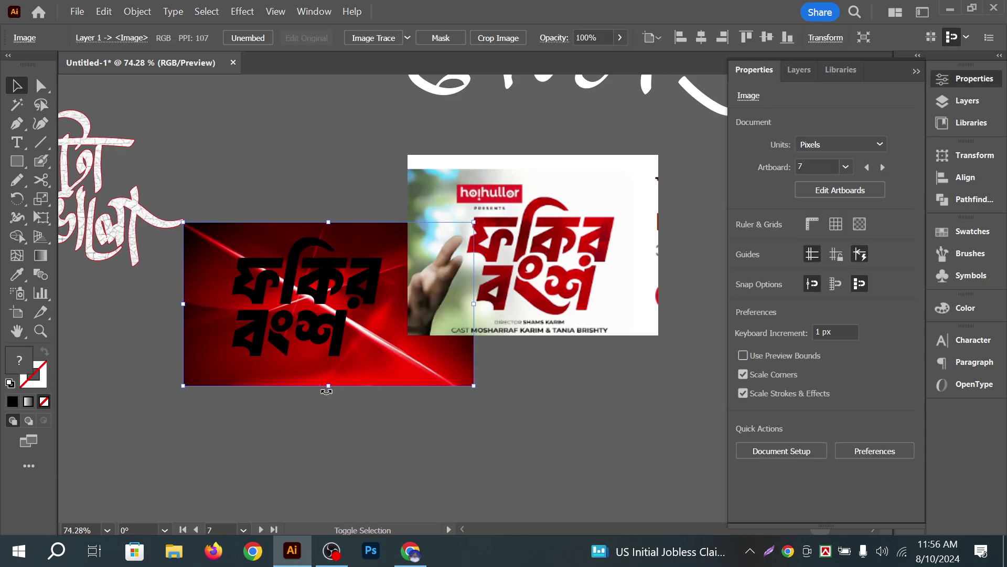
drag(328, 386, 381, 385)
drag(381, 379, 359, 373)
Select the black ফকির বংশ lettering without the red image behind it and group it
click(389, 418)
click(336, 338)
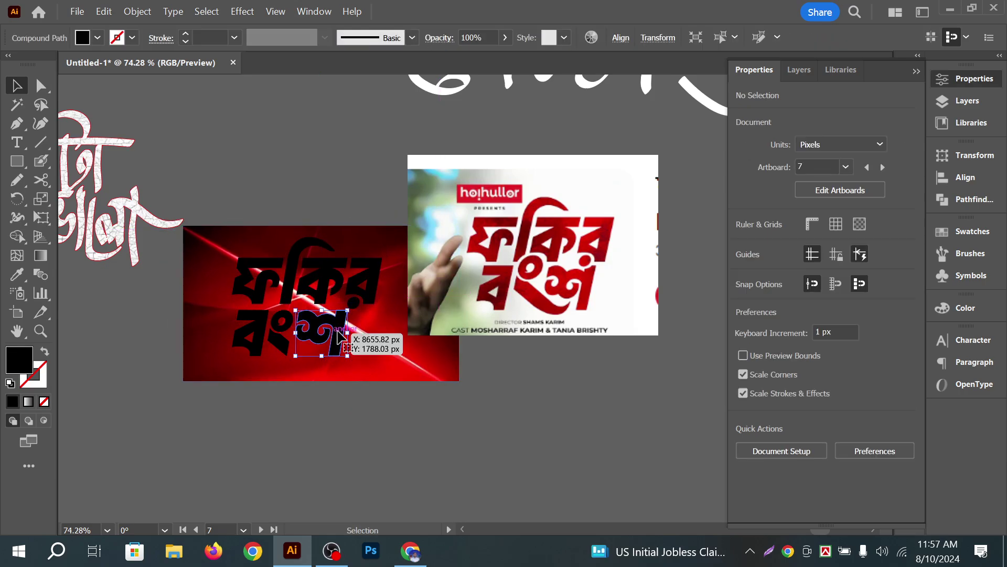
drag(201, 183, 377, 454)
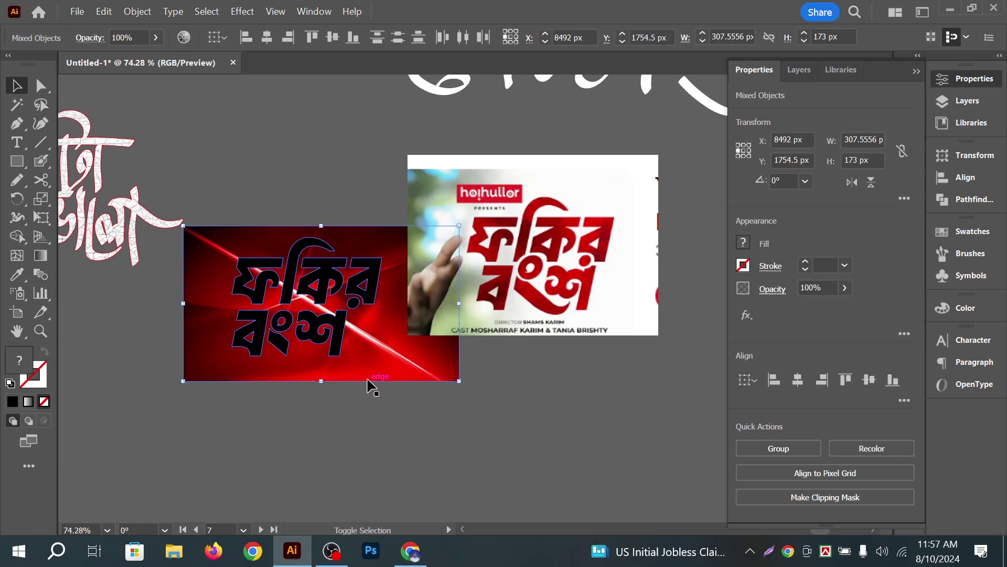
shift+click(367, 383)
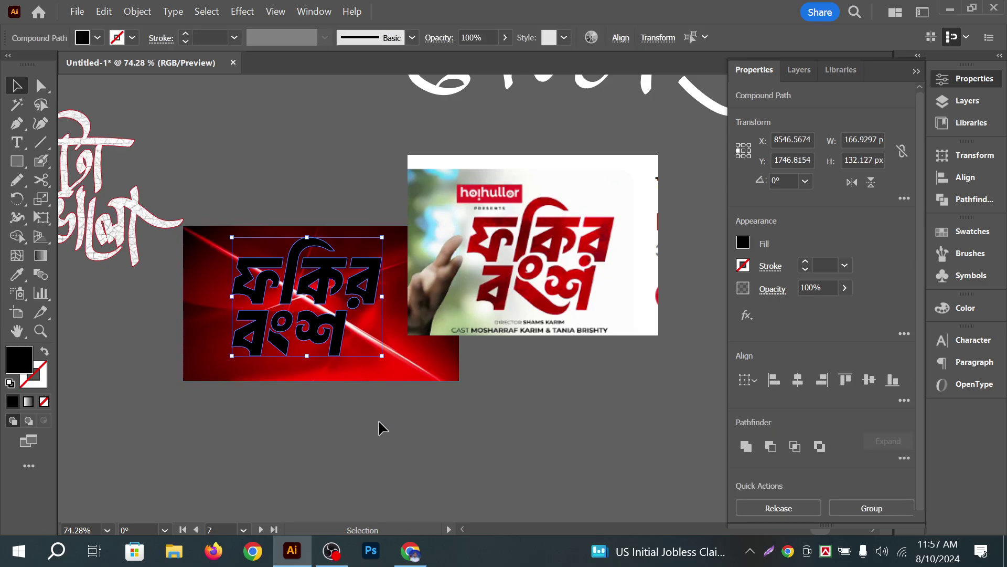
key(ctrl+g)
key(ctrl+h)
click(368, 396)
click(342, 348)
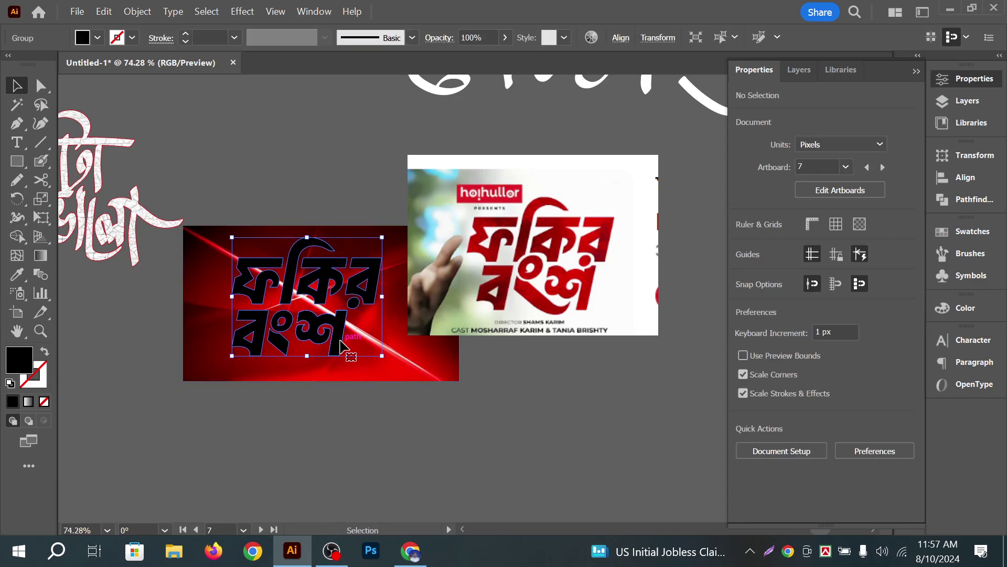
Convert the grouped lettering into one compound path
click(138, 11)
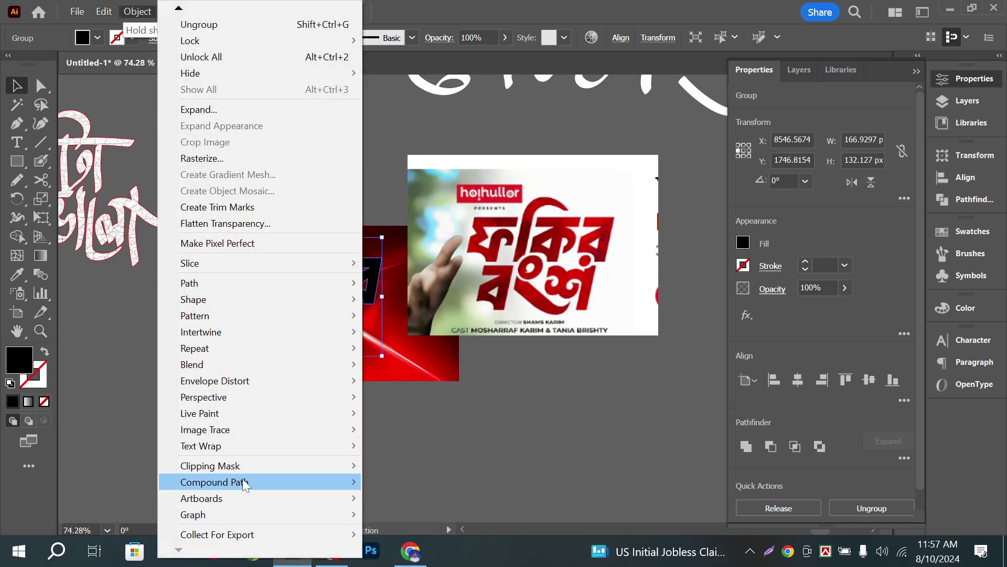
mouse_move(248, 484)
click(421, 488)
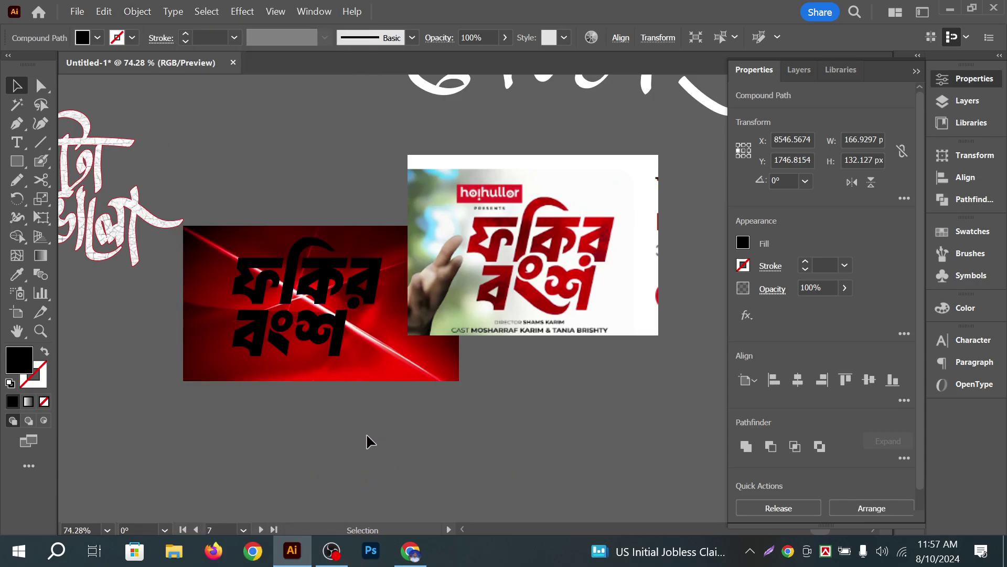
Undo the accidental second paste of the image and make a clipping mask of the red image with the lettering
click(299, 408)
right_click(266, 291)
click(292, 276)
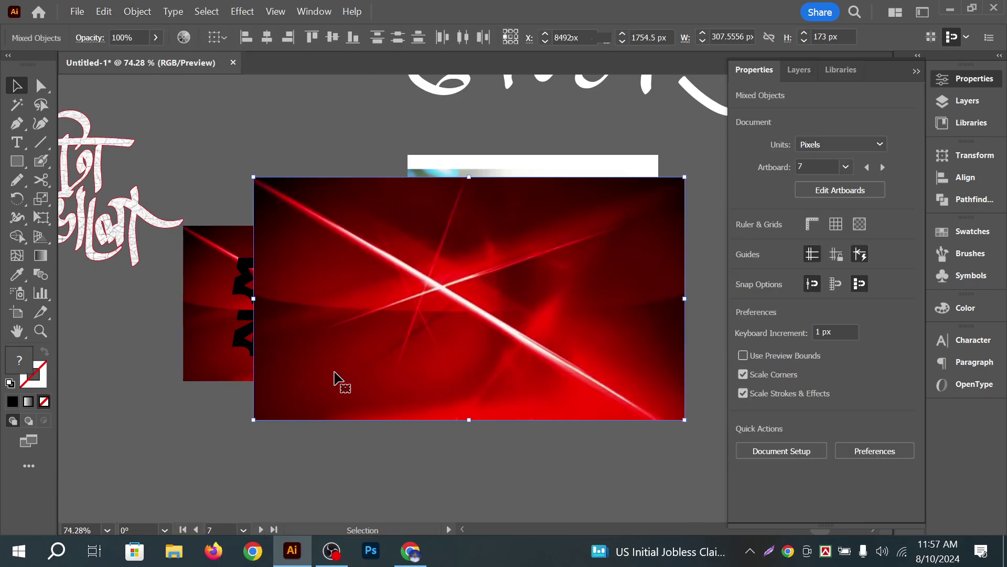
key(ctrl+z)
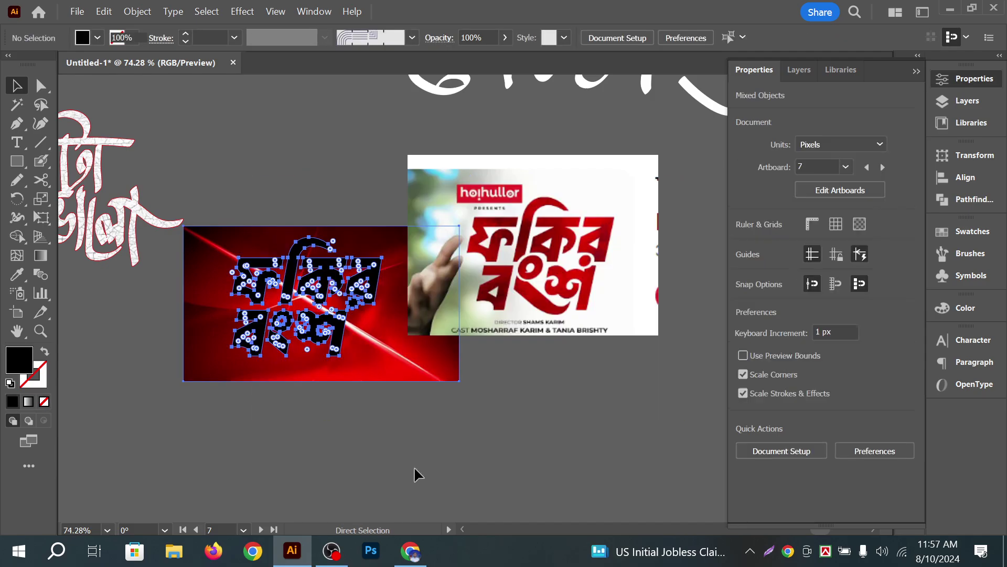
right_click(287, 276)
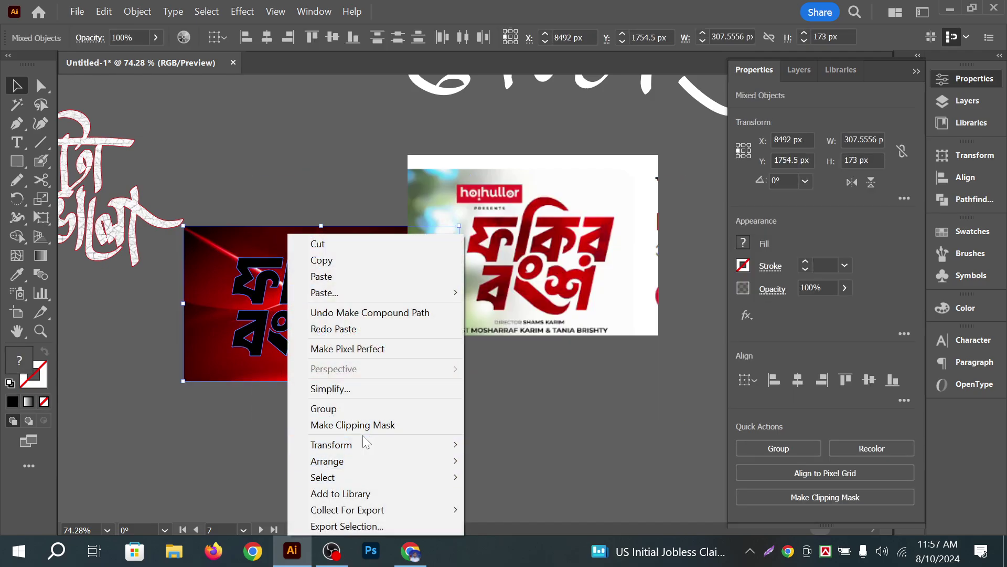
click(370, 423)
click(418, 395)
Isolate the ফকির বংশ clip group and select the red image inside it
key(z)
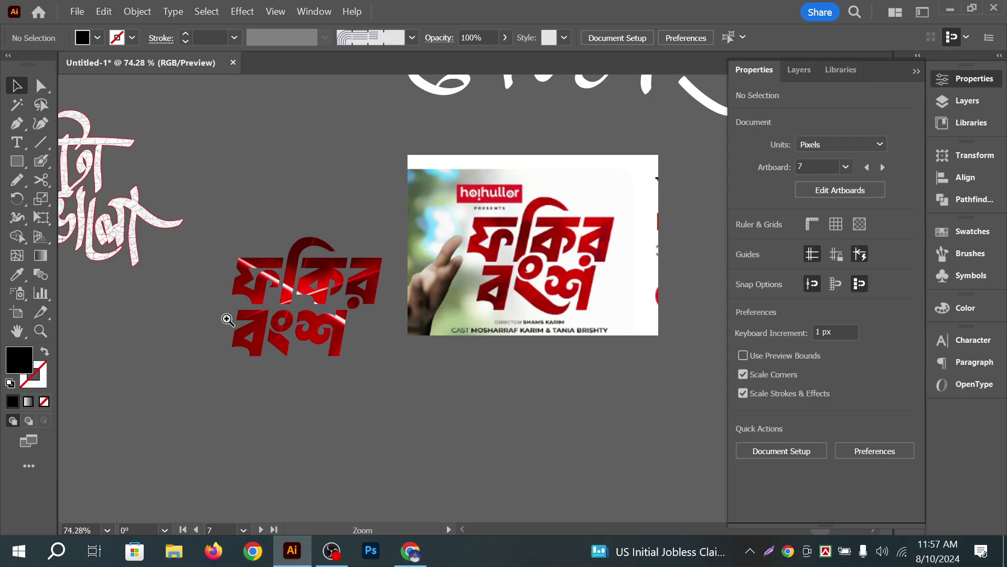
drag(224, 317, 380, 340)
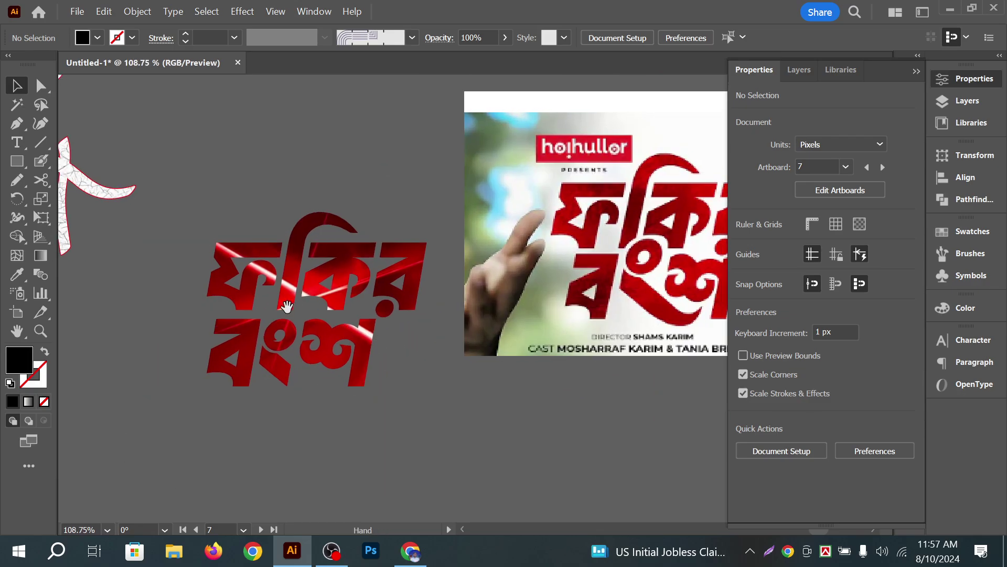
drag(461, 360, 362, 340)
drag(321, 396, 395, 350)
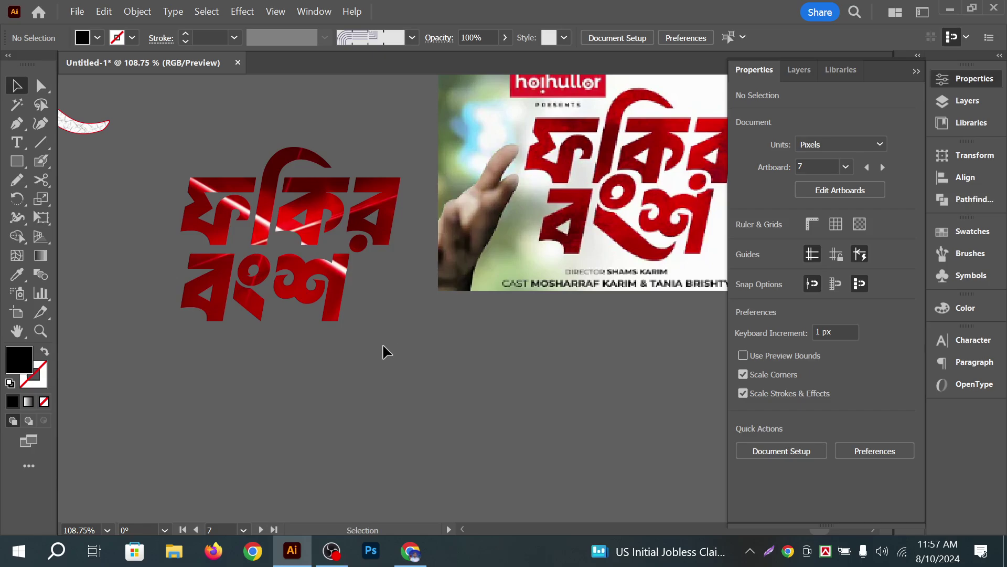
drag(457, 306, 409, 322)
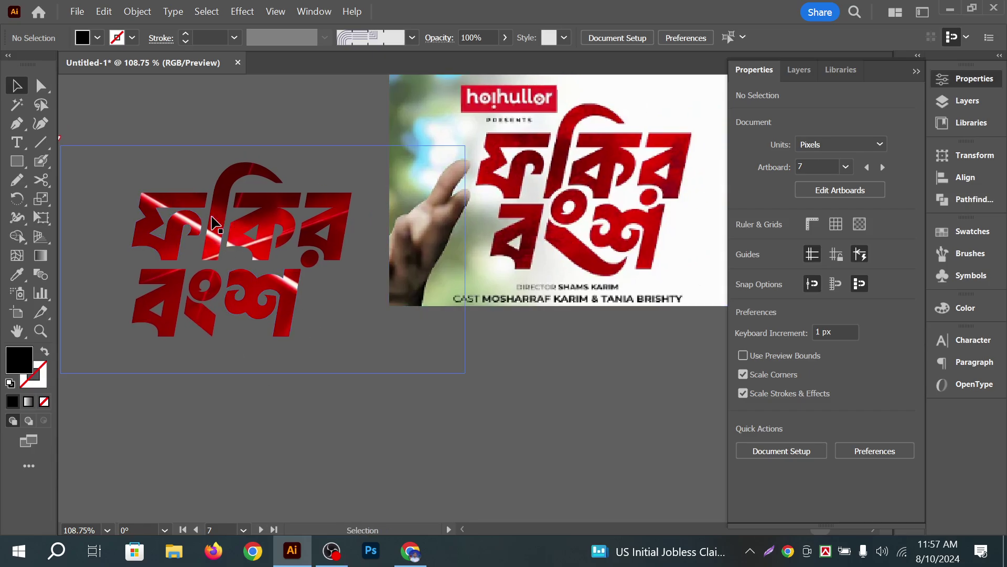
drag(286, 266, 303, 261)
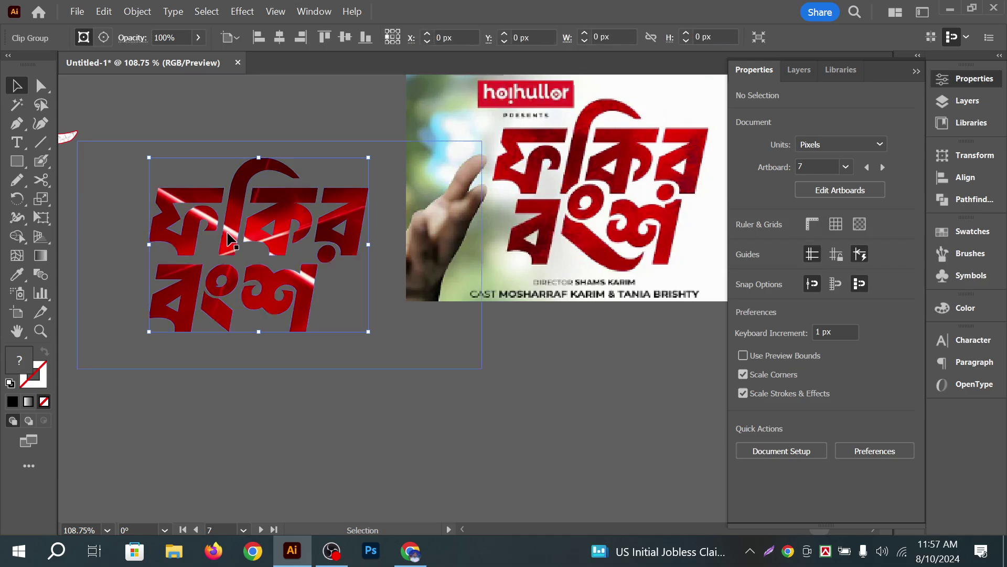
double_click(208, 231)
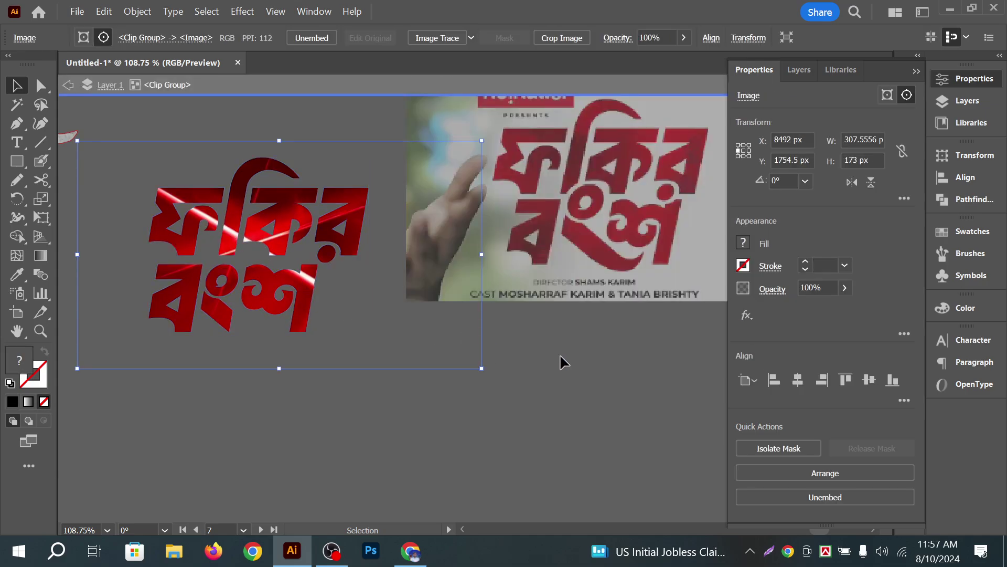
Isolate the ফকির বংশ clip group again, shift the red image to X 8450 px, Y 1761.5 px, and exit isolation
double_click(575, 354)
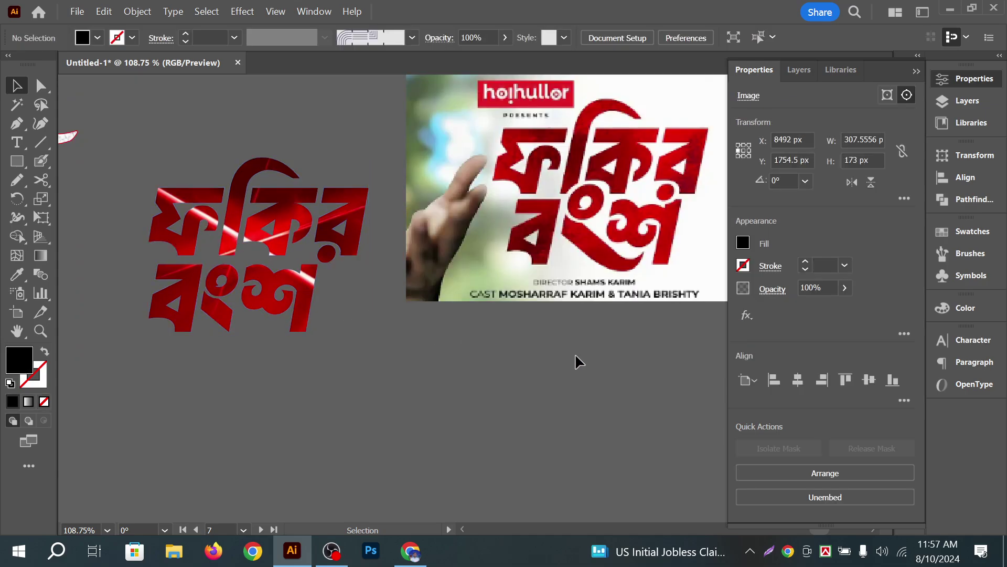
double_click(234, 229)
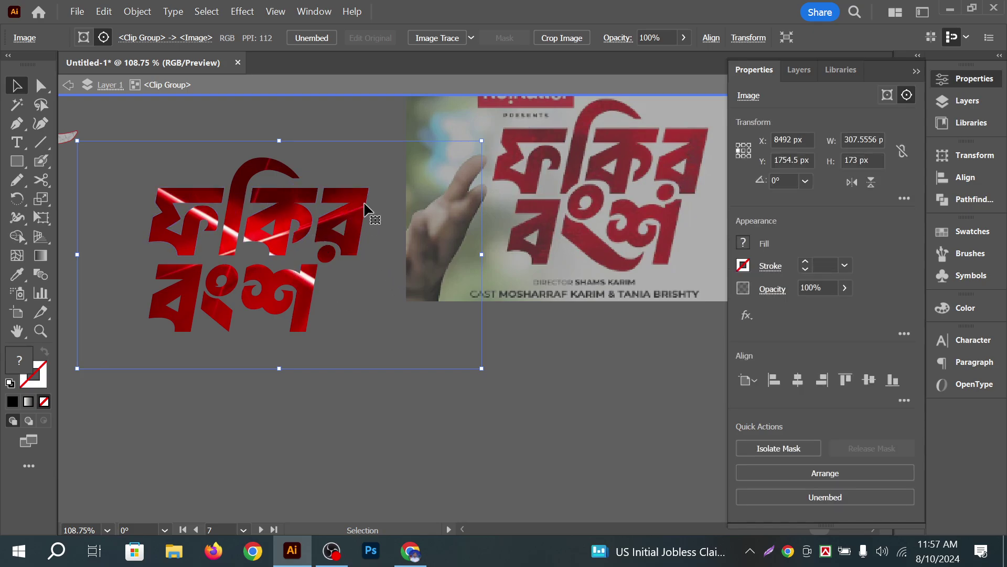
mouse_move(370, 298)
mouse_down()
mouse_move(386, 319)
mouse_move(377, 301)
mouse_move(377, 316)
mouse_move(401, 305)
mouse_move(371, 294)
mouse_move(348, 315)
mouse_move(378, 326)
mouse_move(375, 277)
mouse_move(383, 292)
mouse_up()
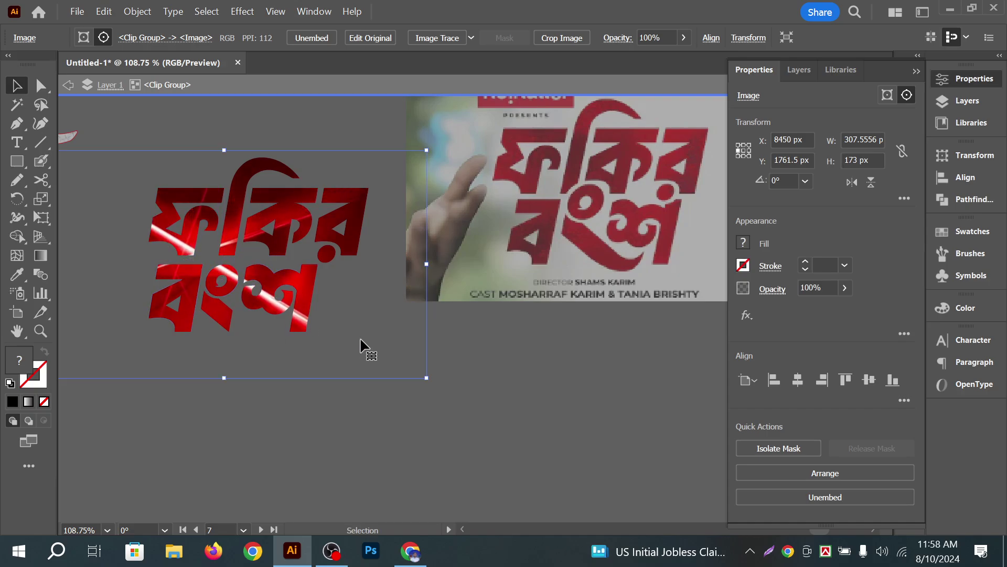
click(501, 382)
Examine the red-textured ফকির বংশ lettering beside the title on the reference poster from several distances
drag(288, 371, 231, 320)
drag(418, 367, 438, 347)
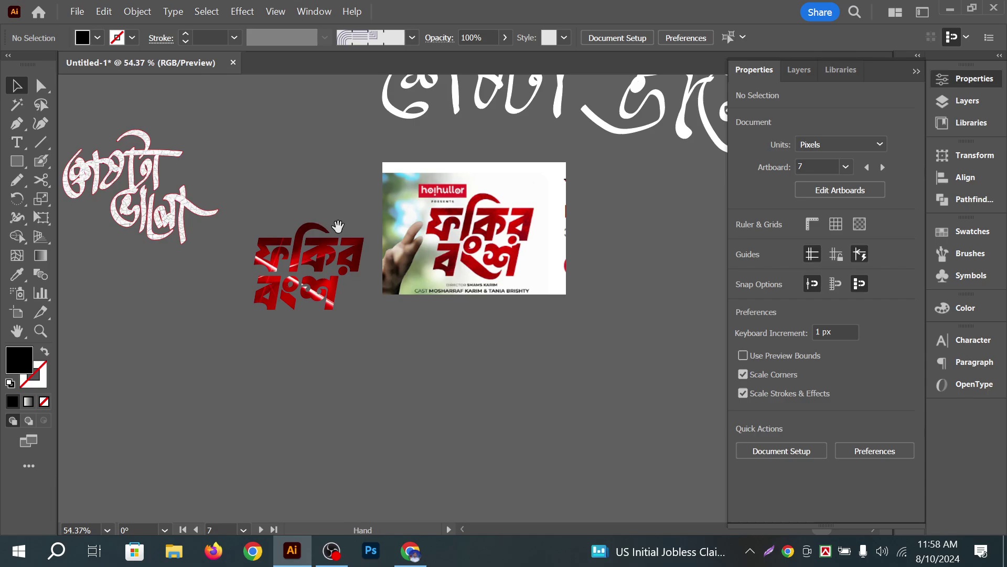
drag(337, 227, 339, 202)
drag(364, 313, 378, 320)
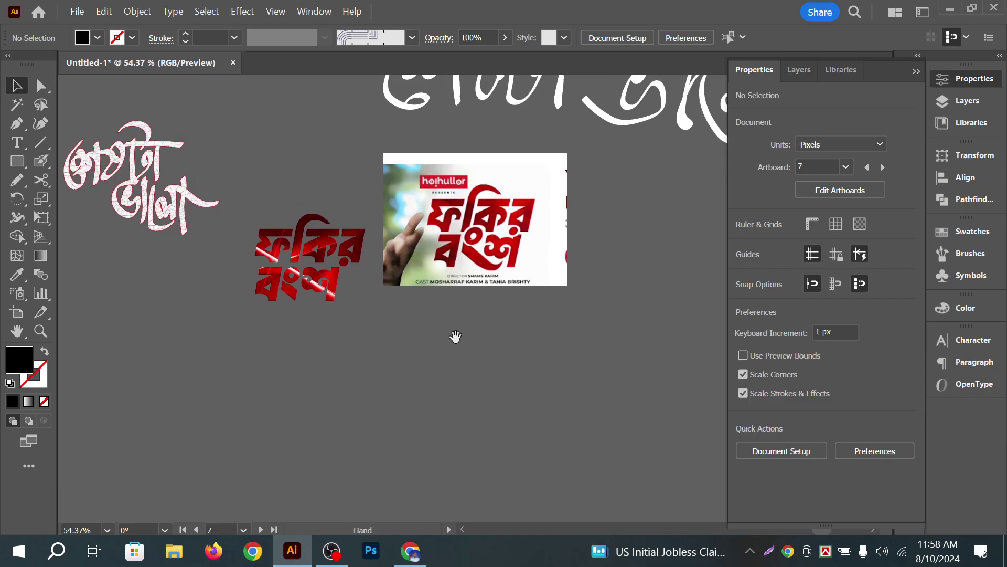
key(ctrl+space)
drag(367, 286, 488, 312)
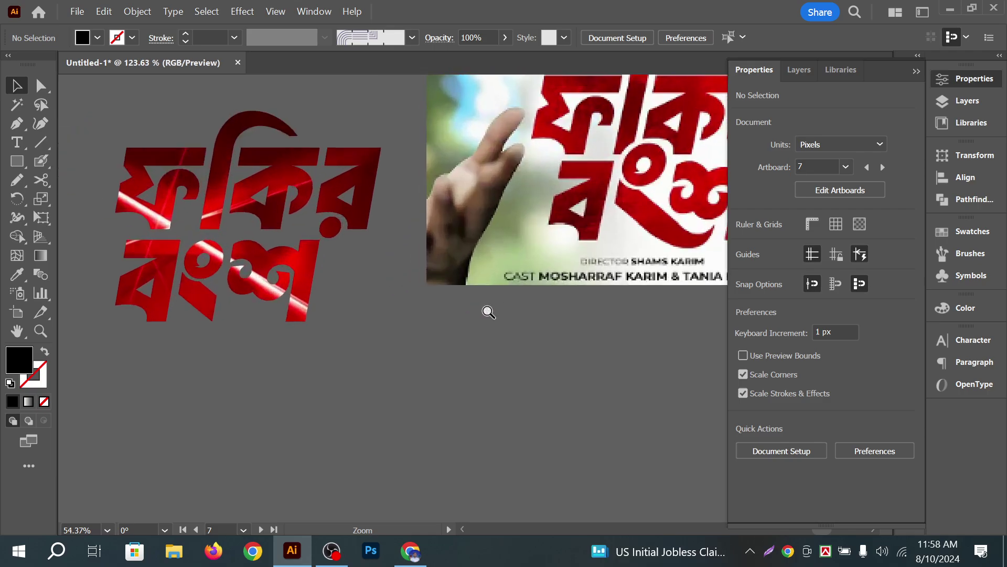
alt+click(524, 301)
alt+click(489, 306)
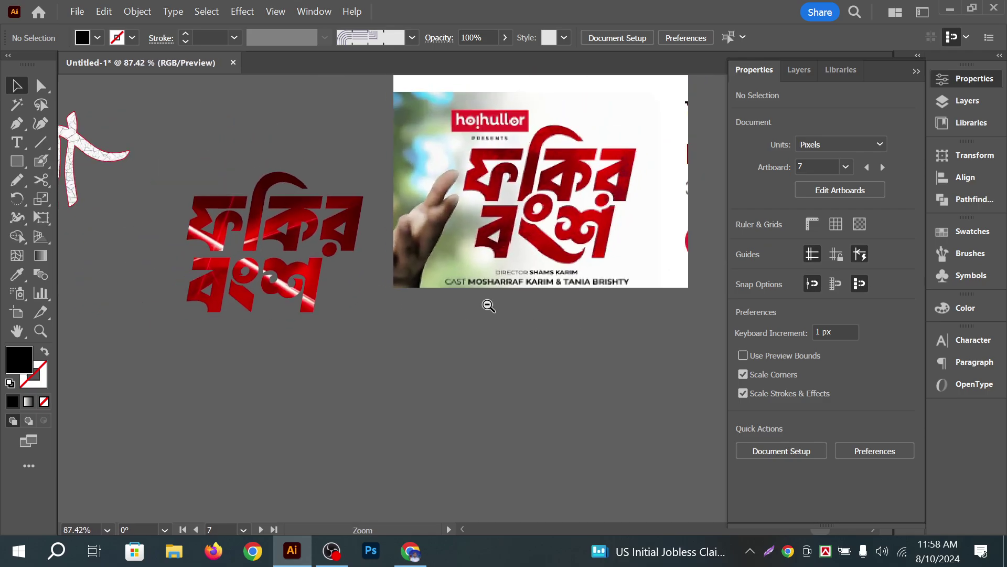
drag(413, 333, 515, 331)
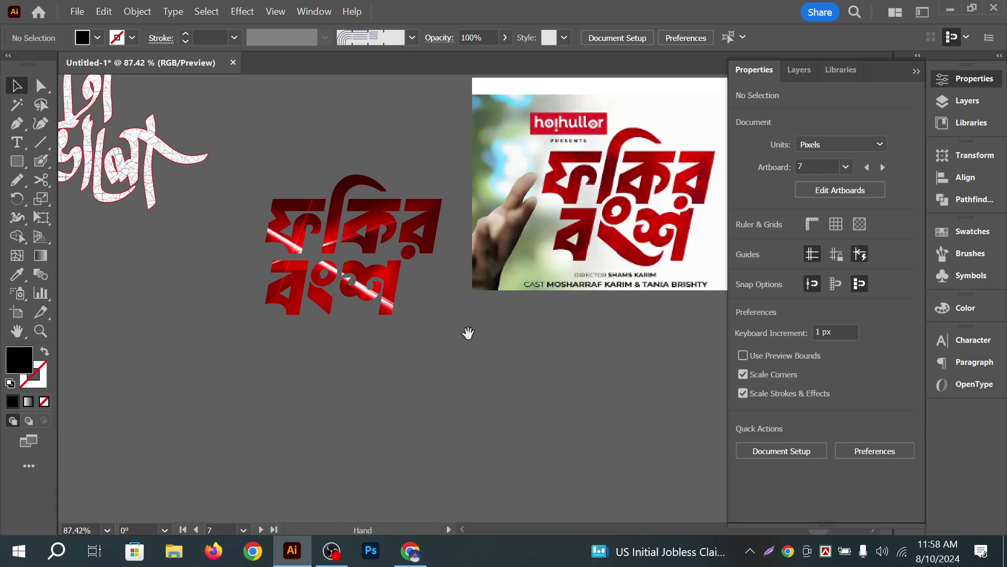
double_click(389, 238)
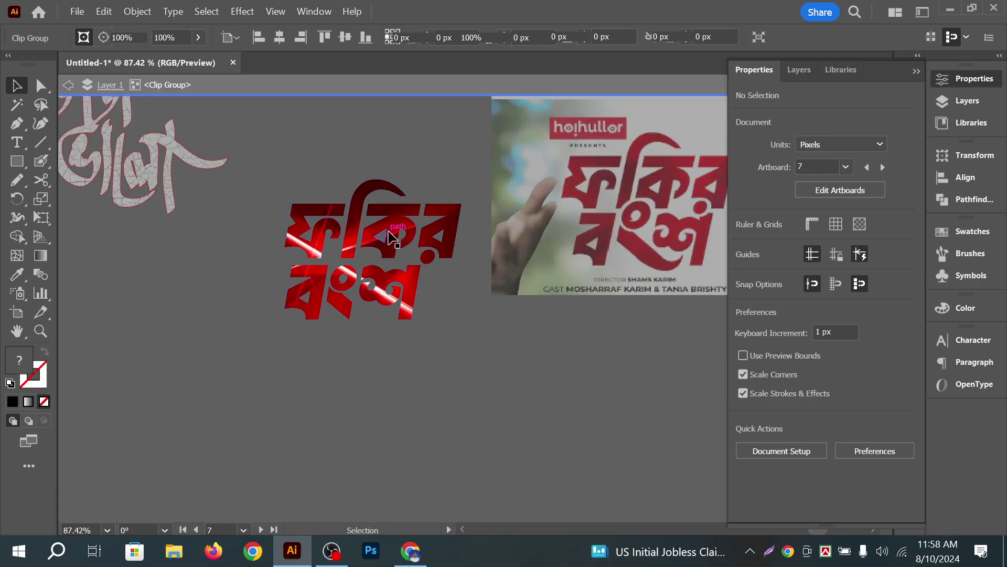
double_click(390, 237)
double_click(474, 386)
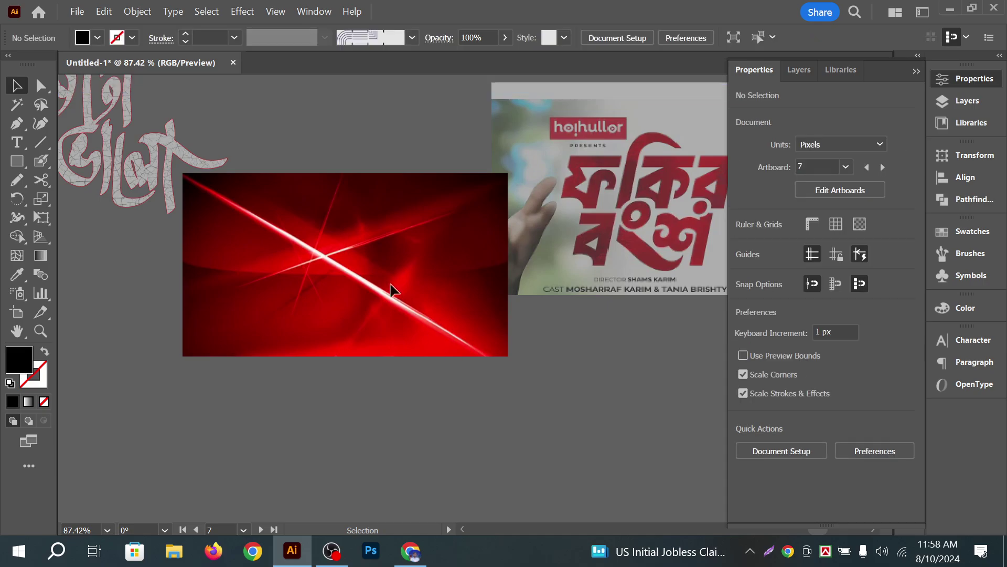
Isolate the ফকির বংশ clip group, move the red image upward and scale it proportionally to about 292 × 164 px
double_click(400, 241)
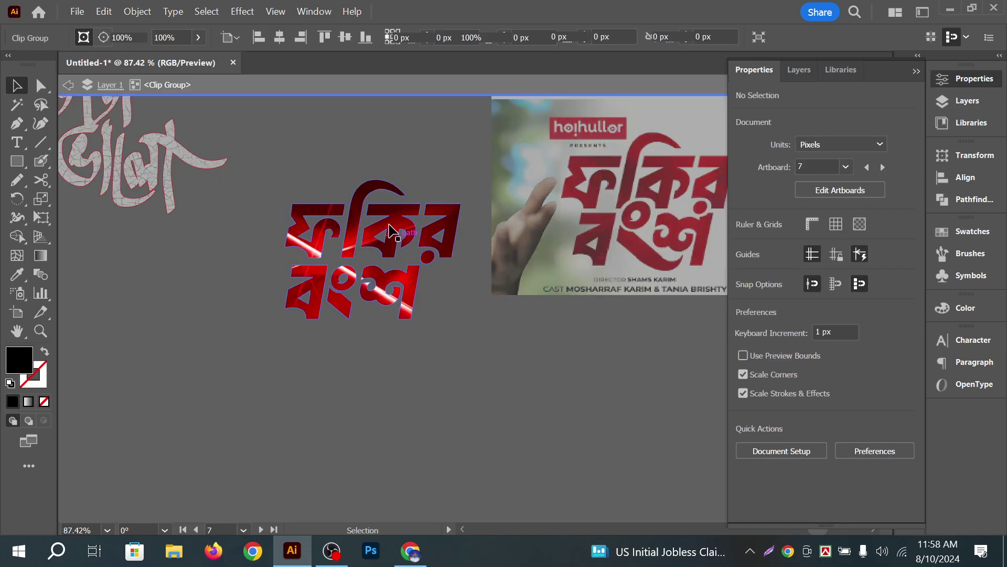
click(389, 231)
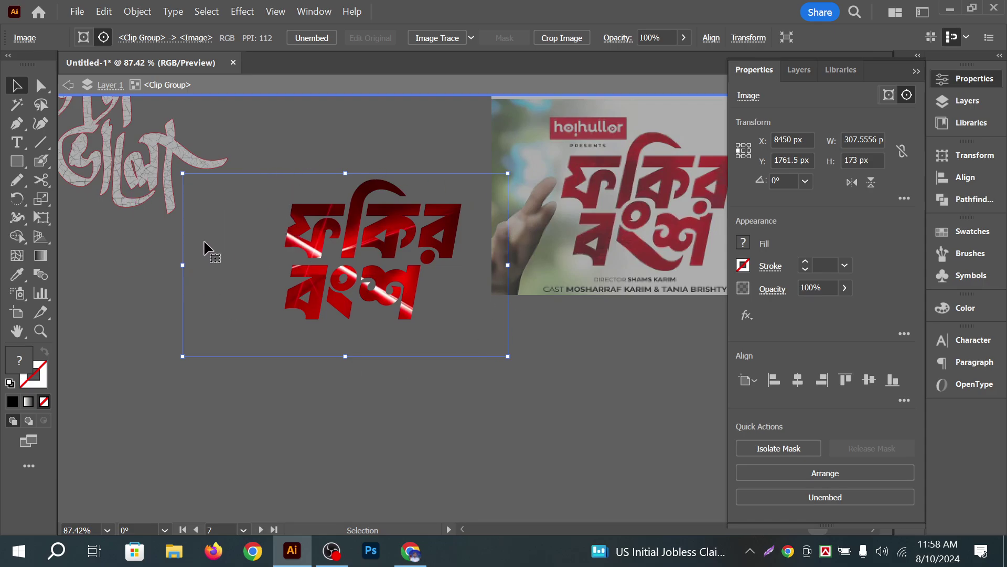
drag(233, 201, 236, 229)
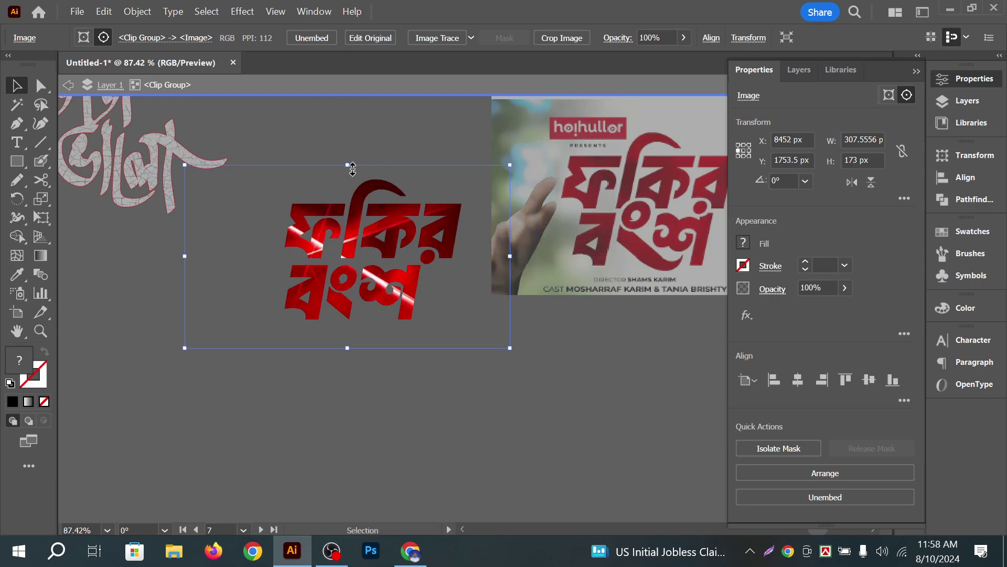
drag(346, 166, 353, 176)
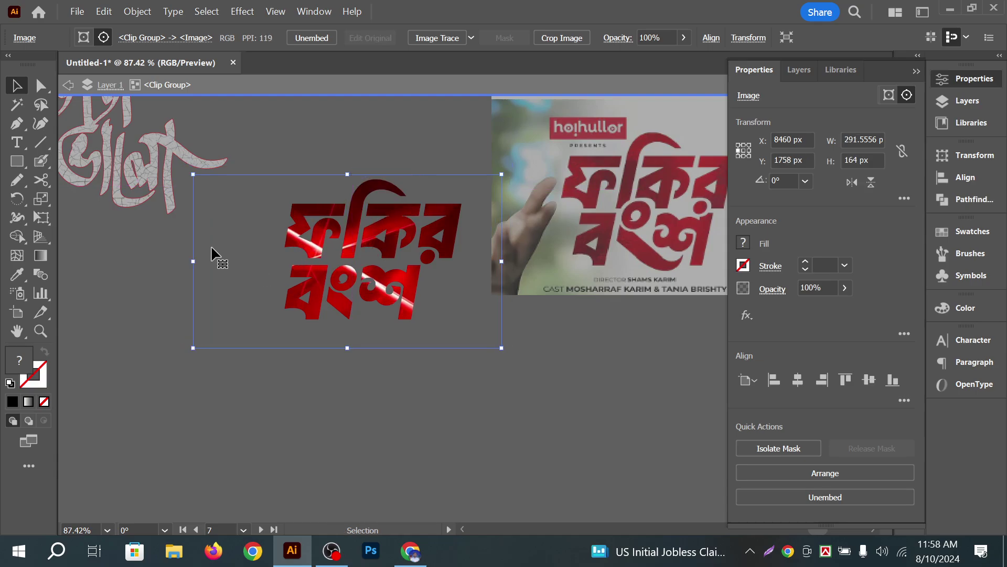
Reposition the red image behind the lettering, reduce it slightly more and leave isolation mode
drag(346, 251, 250, 245)
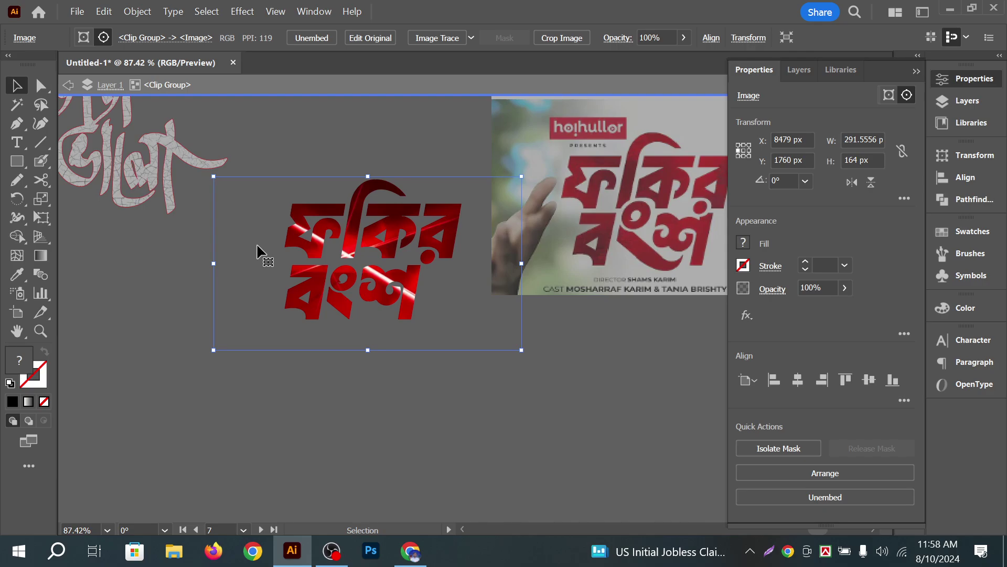
mouse_move(265, 277)
mouse_down()
mouse_move(276, 254)
mouse_move(258, 272)
mouse_up()
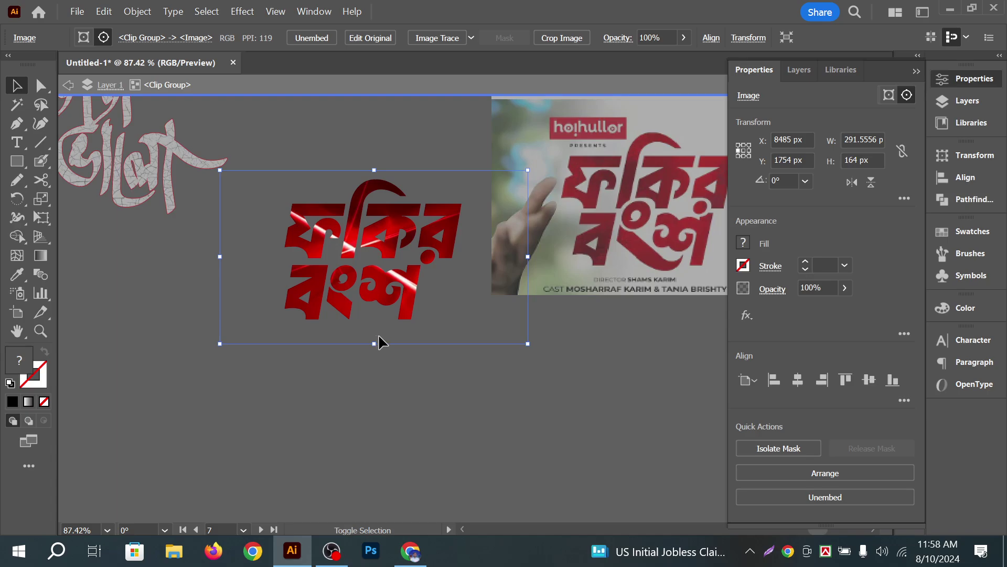
drag(374, 348, 379, 334)
click(336, 341)
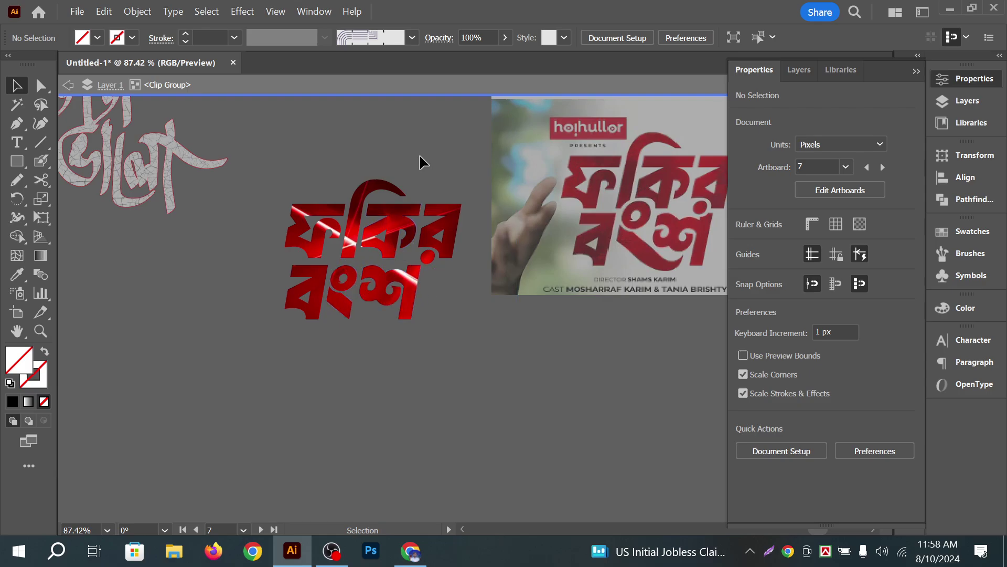
double_click(435, 375)
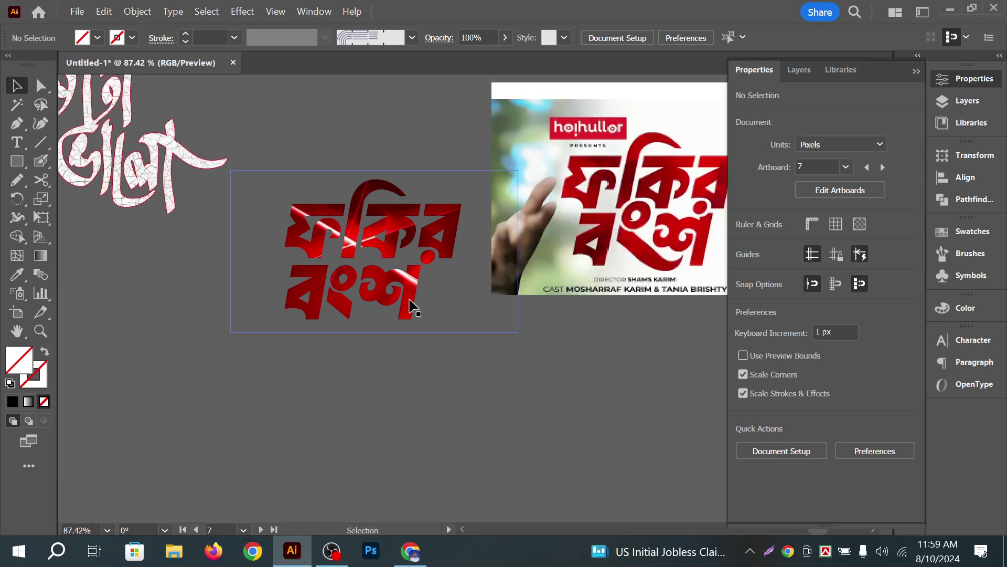
Switch to the YouTube results in Chrome, look through the drama thumbnails for another title to recreate, and return to Illustrator
scroll(446, 399, down, 5)
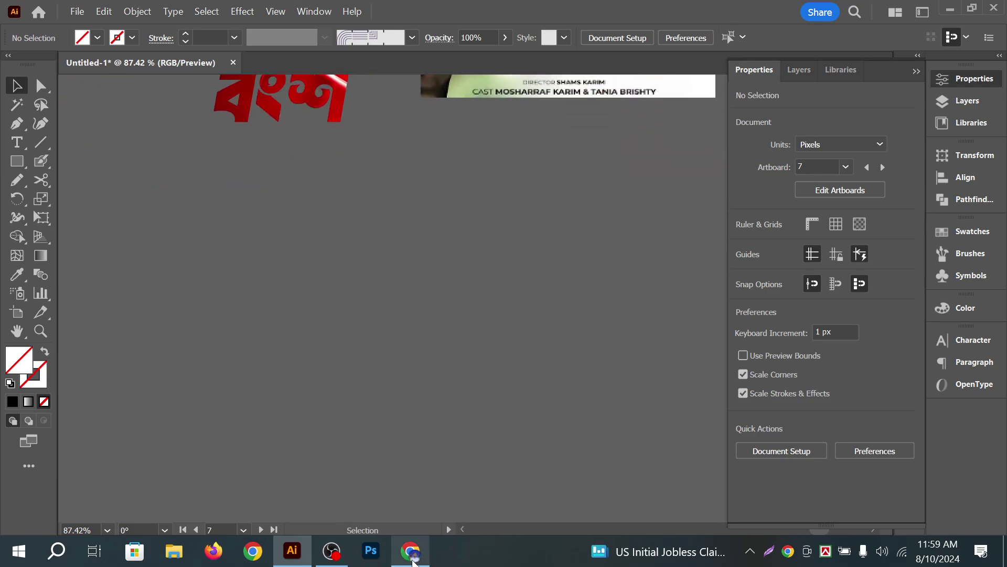
click(411, 551)
click(152, 21)
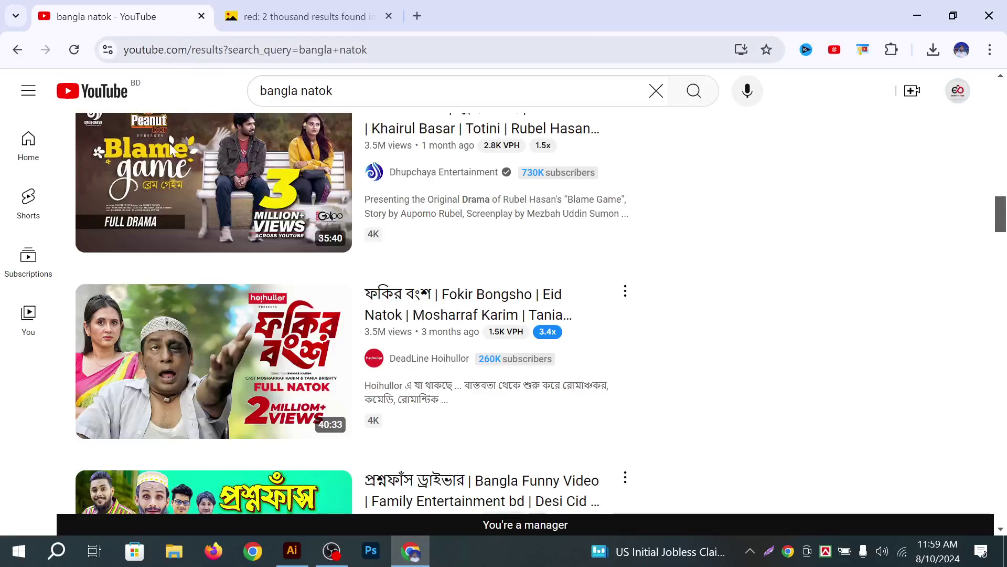
scroll(61, 272, down, 5)
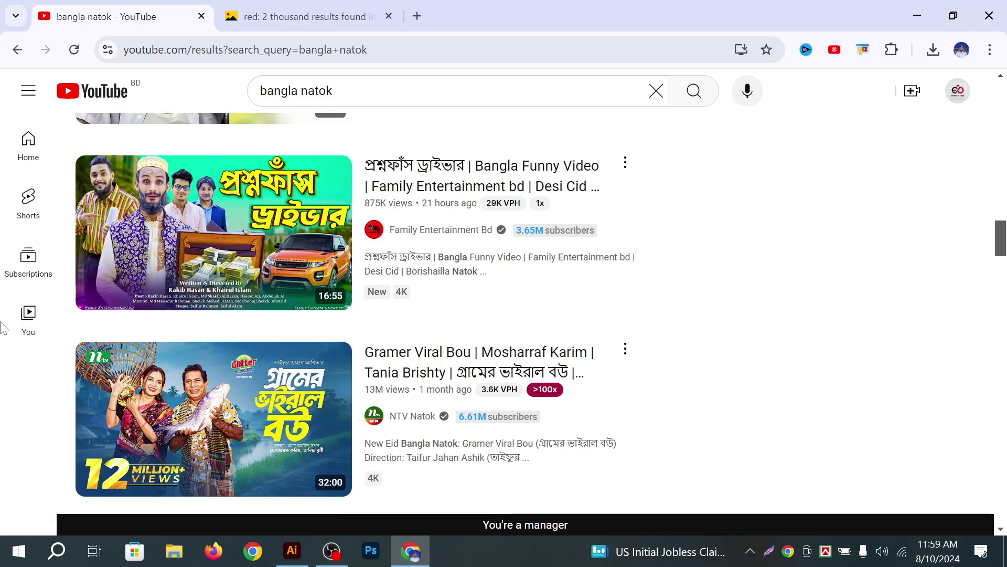
scroll(3, 327, down, 3)
scroll(3, 330, up, 5)
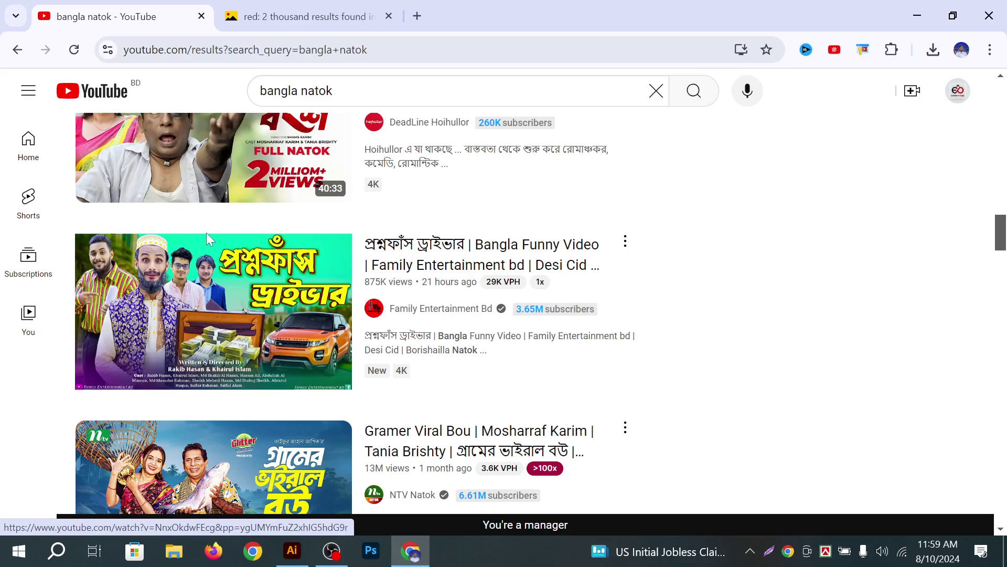
scroll(42, 386, down, 4)
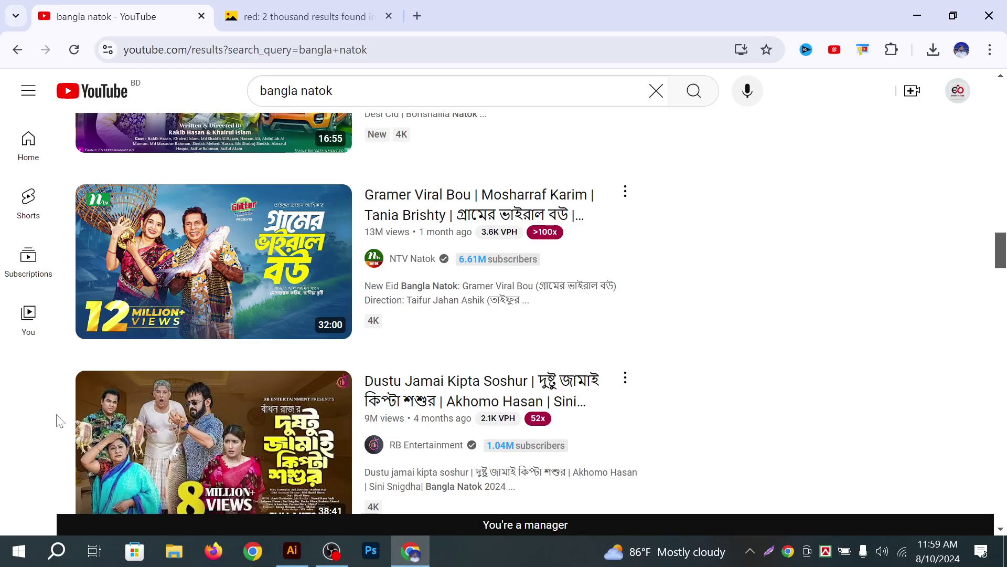
scroll(15, 454, down, 3)
scroll(18, 445, up, 3)
click(917, 15)
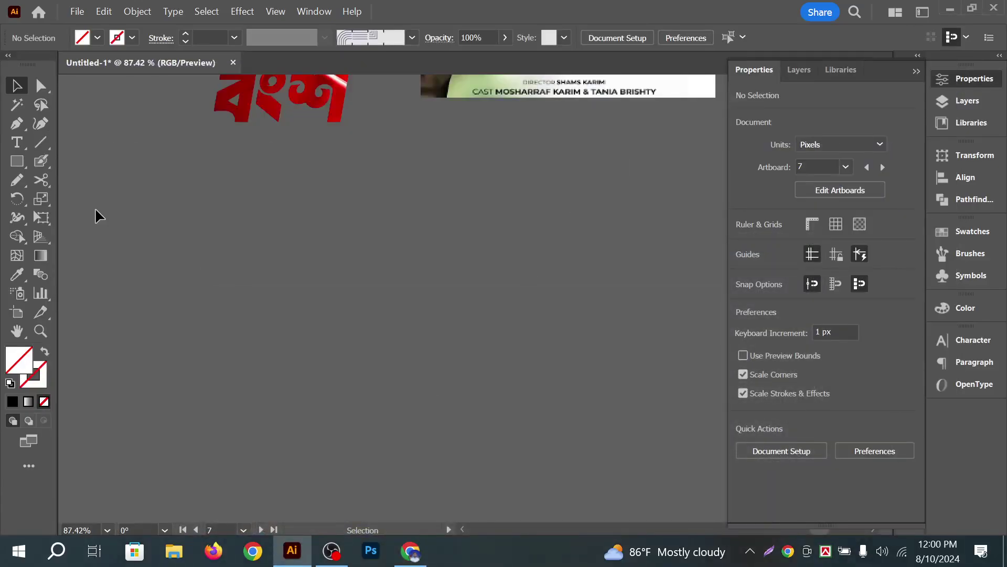
click(410, 553)
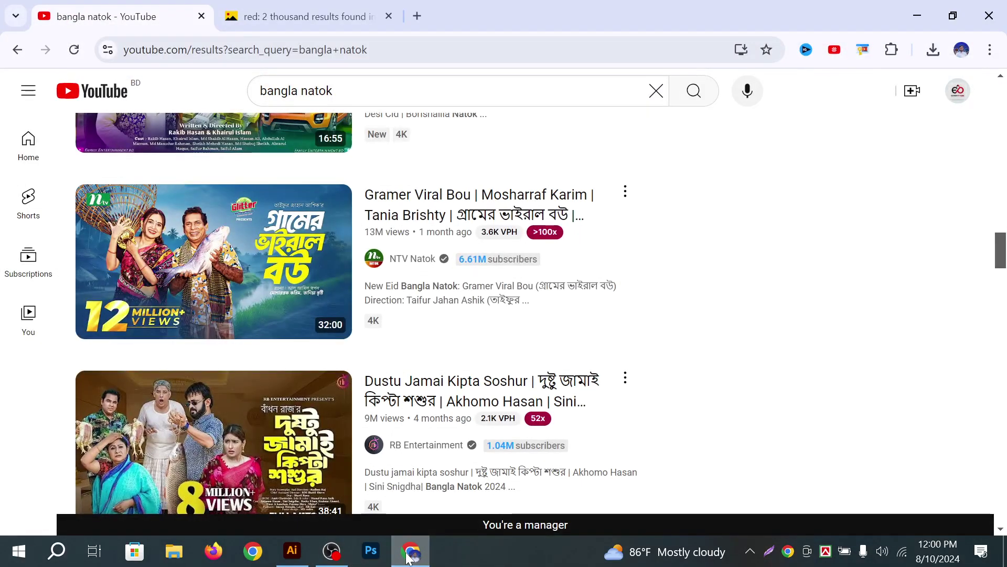
click(410, 554)
Add point text reading গ্রামের ভাইরার বউ on three lines in the empty area below the finished lettering
drag(16, 143, 90, 140)
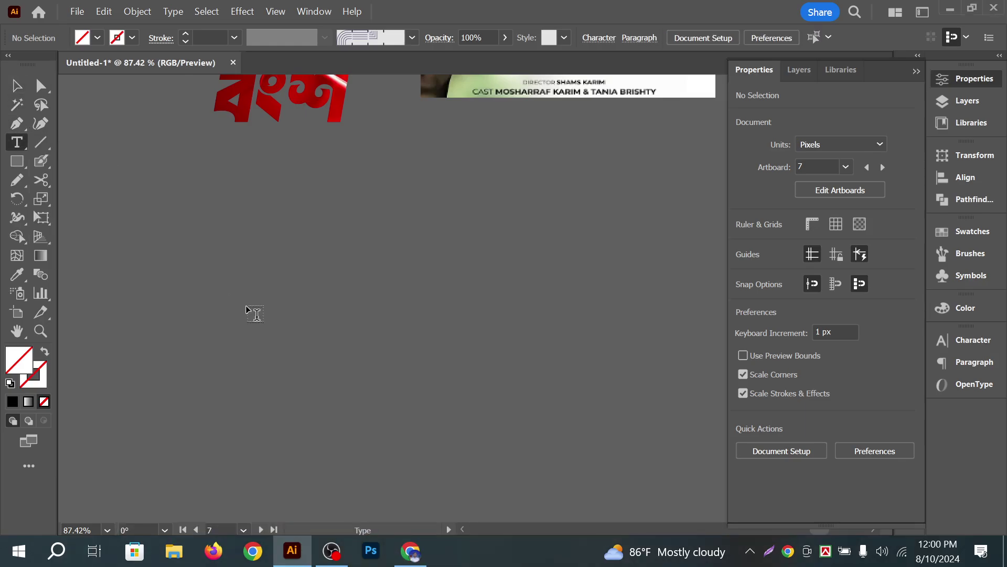
click(250, 310)
key(BackSpace)
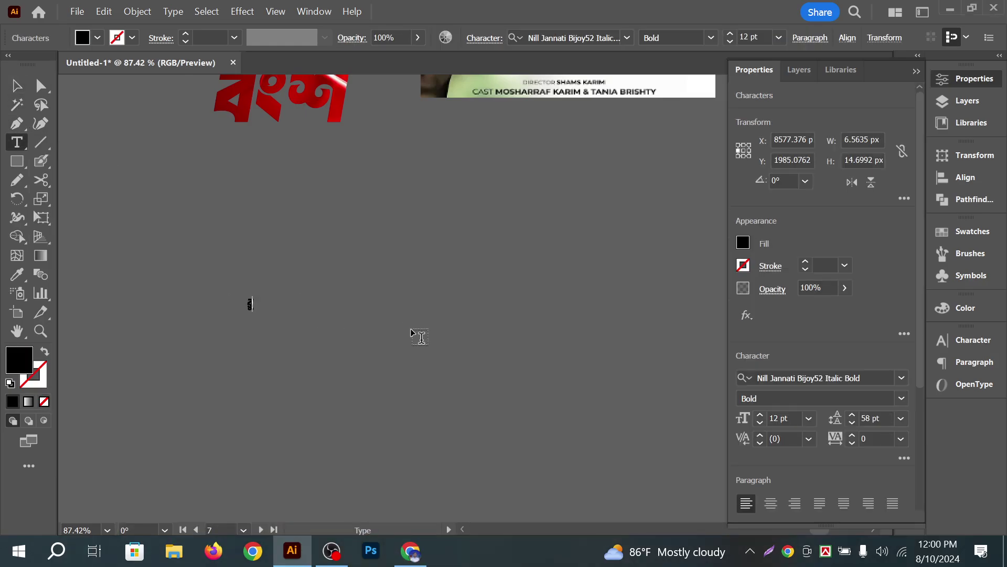
text(কুয়ে)
key(Escape)
key(ctrl+alt+b)
key(BackSpace)
text(হাি==)
key(BackSpace)
key(BackSpace)
key(BackSpace)
key(BackSpace)
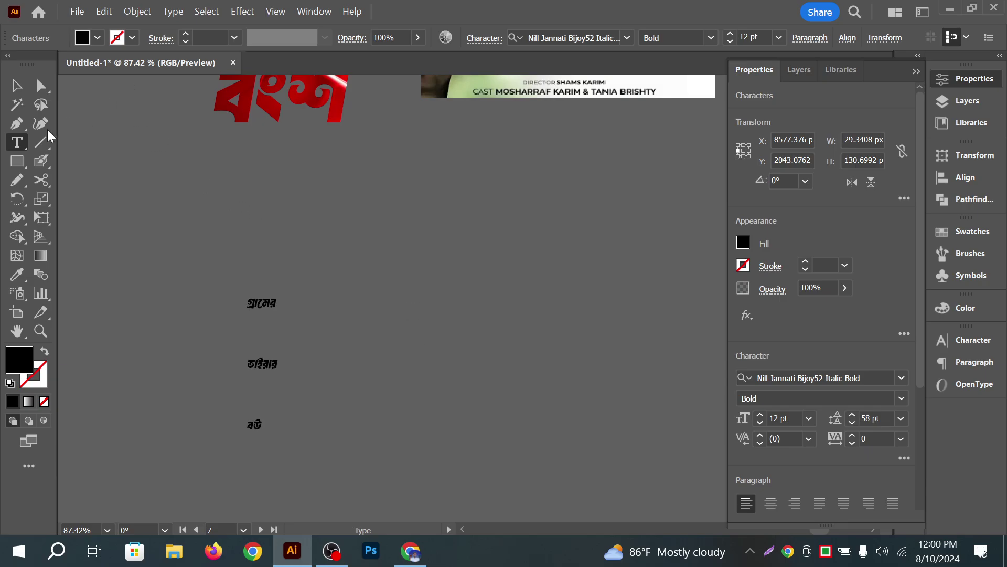
click(16, 85)
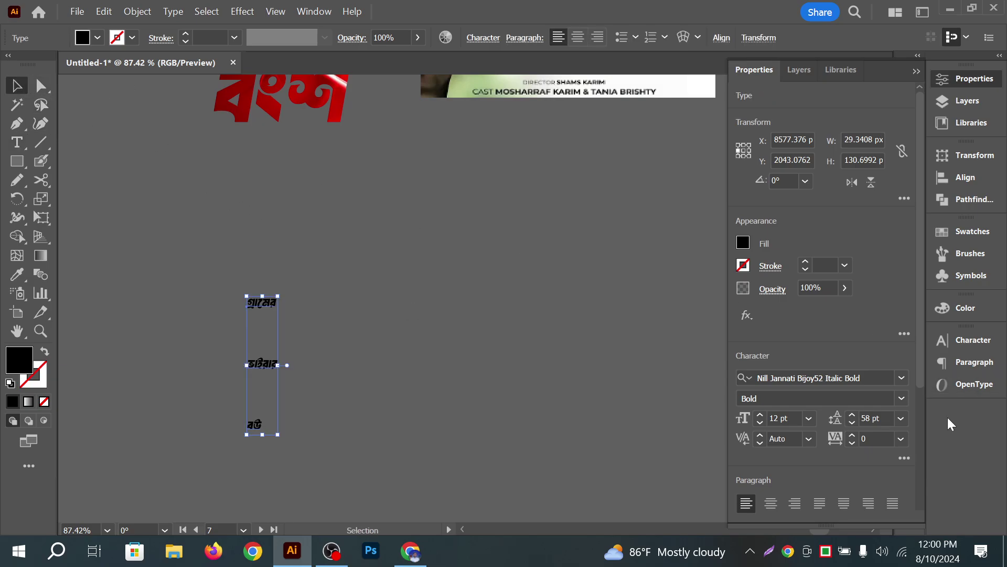
Set the font size of the three-line গ্রামের ভাইরার বউ text to 60 pt and deselect it
click(809, 419)
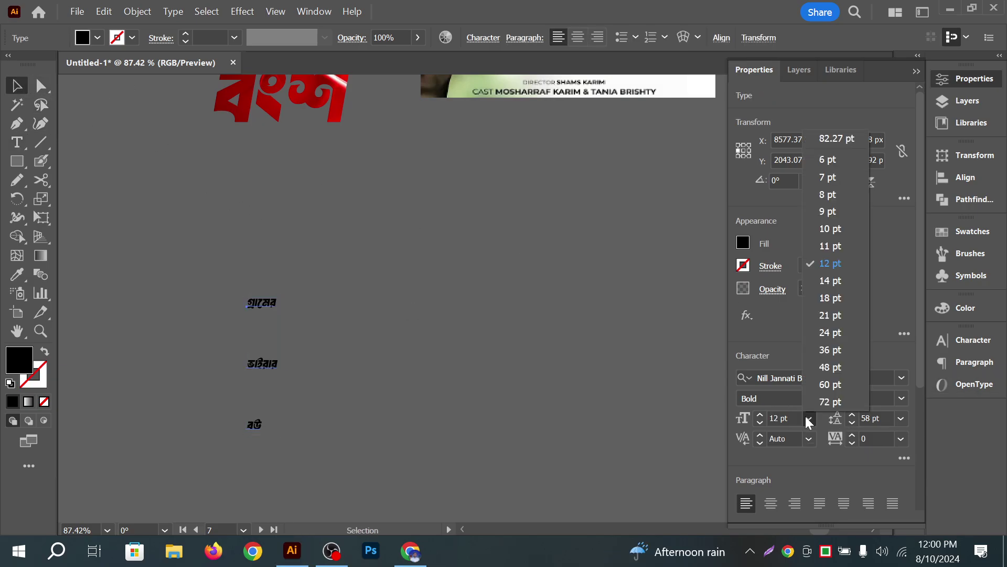
click(830, 384)
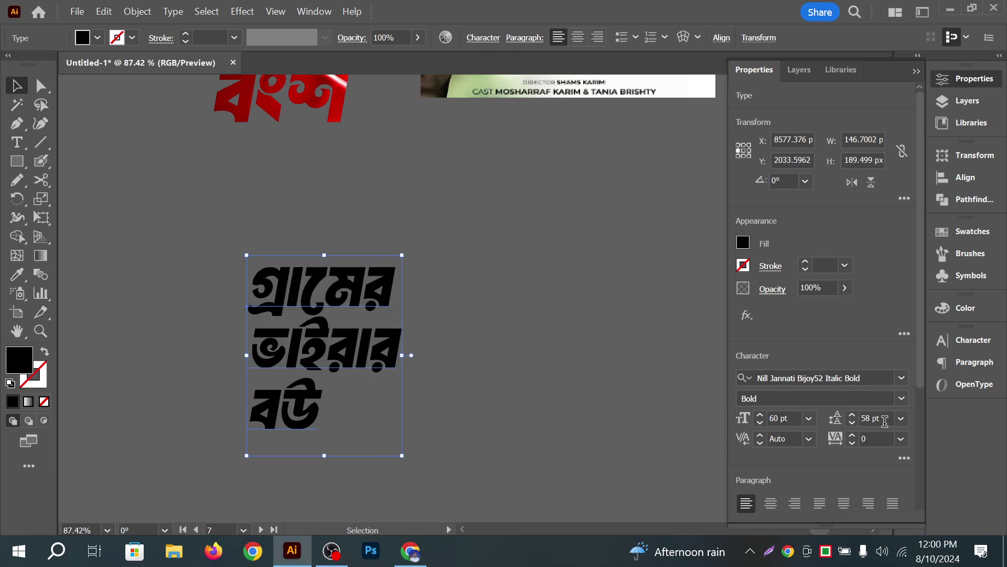
click(524, 417)
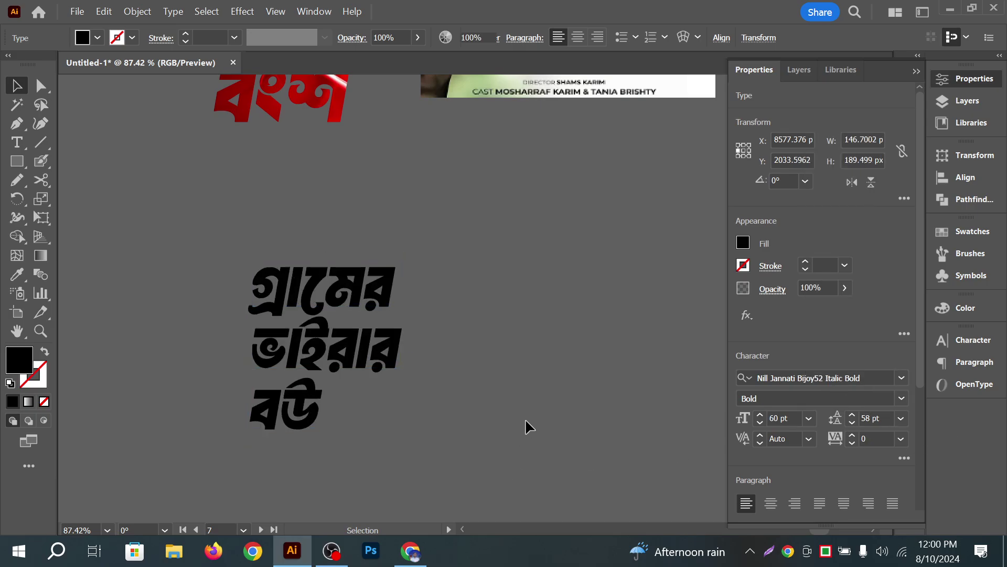
Switch to the YouTube results in Chrome and copy a 186x244 screen capture of the গ্রামের ভাইরাল বউ title on its thumbnail
click(339, 325)
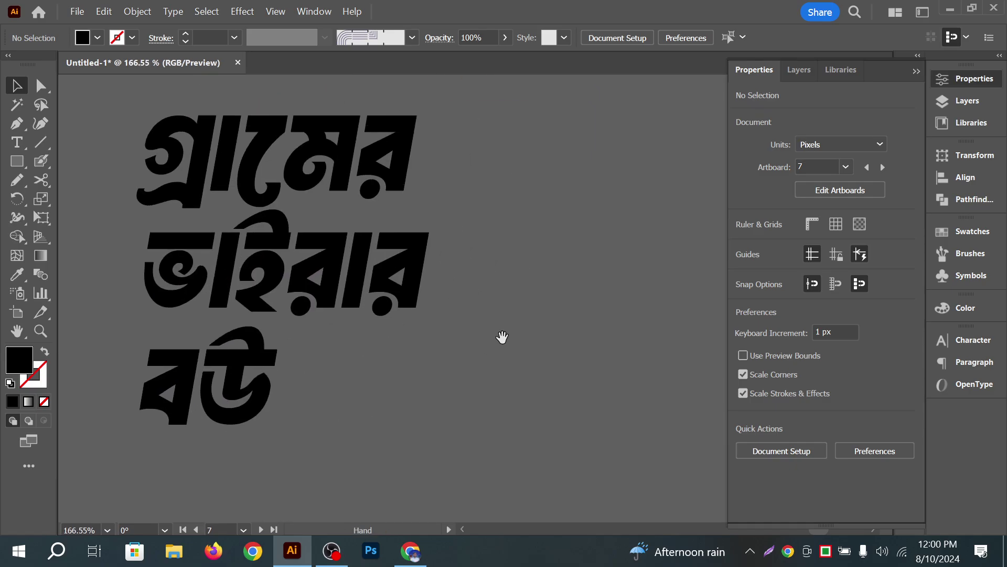
ctrl+alt+click(456, 324)
drag(502, 337, 295, 317)
click(410, 553)
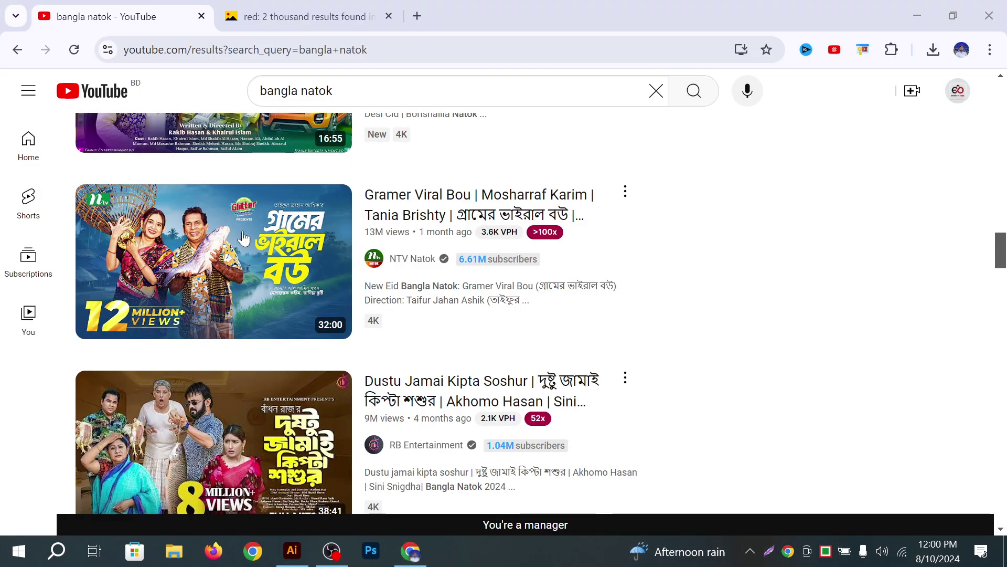
key(Print)
drag(250, 194, 348, 322)
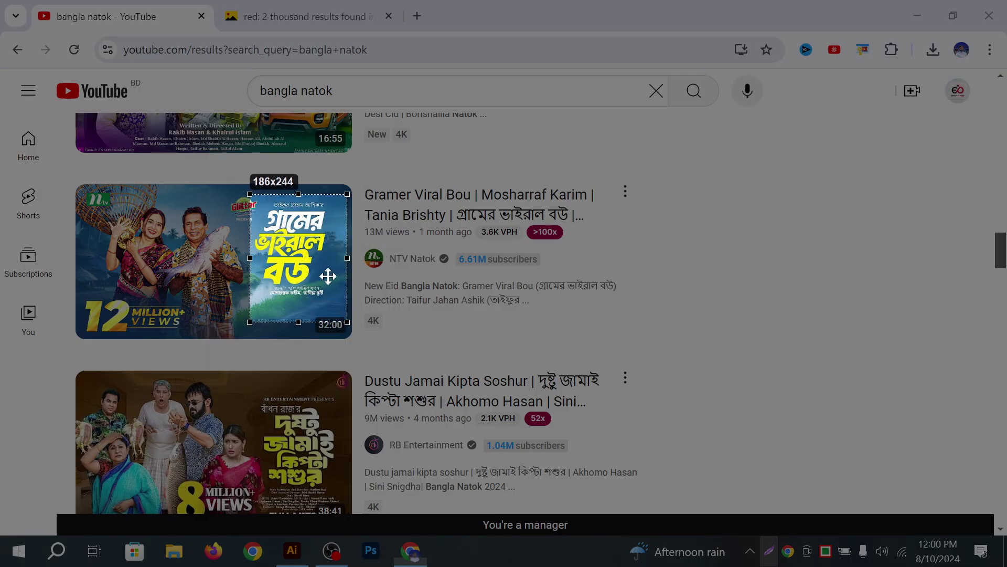
click(274, 344)
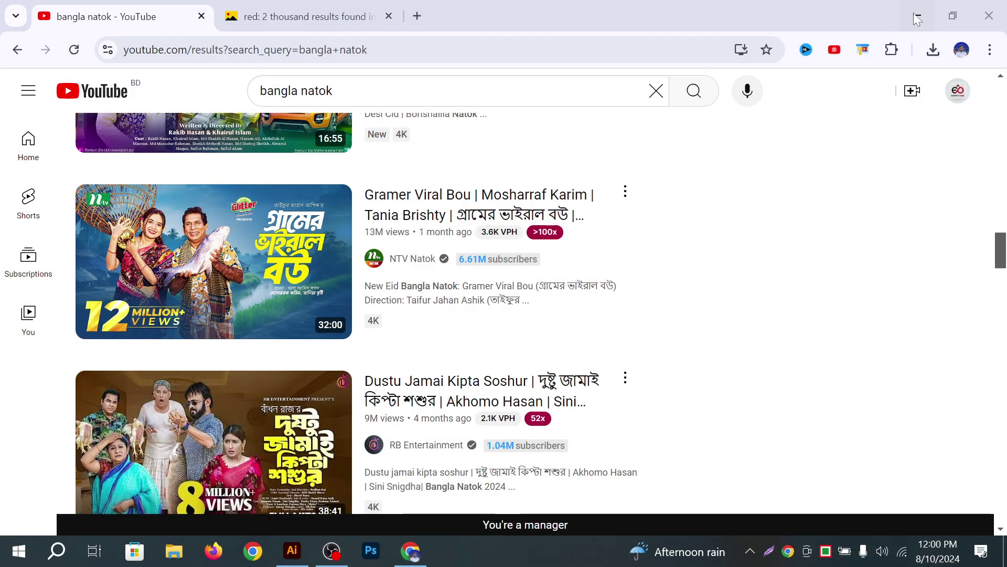
Return to Illustrator, paste the captured thumbnail title and place it as a reference to the right of the black lettering
key(alt+Tab)
key(ctrl+v)
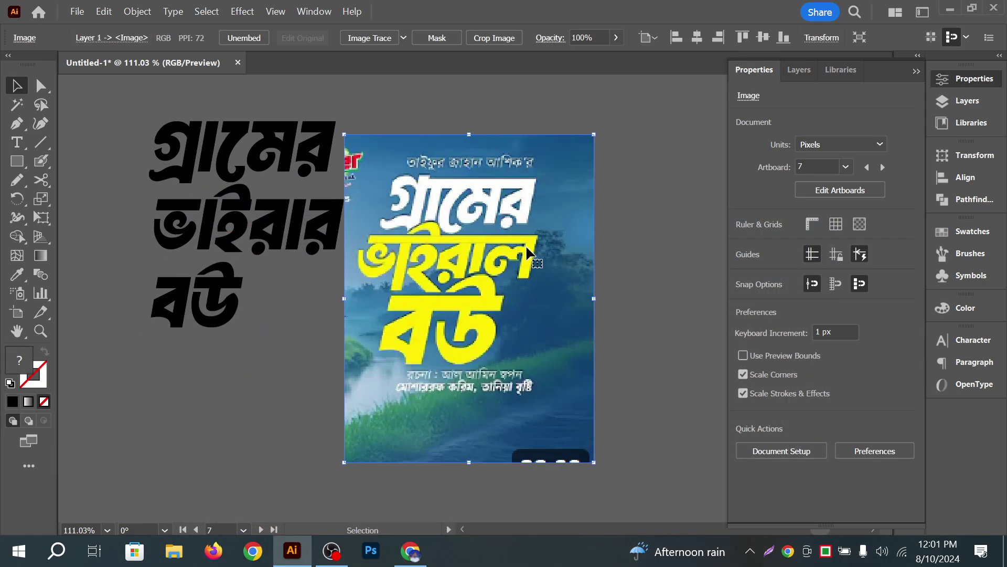
drag(315, 277, 294, 323)
drag(358, 335, 435, 270)
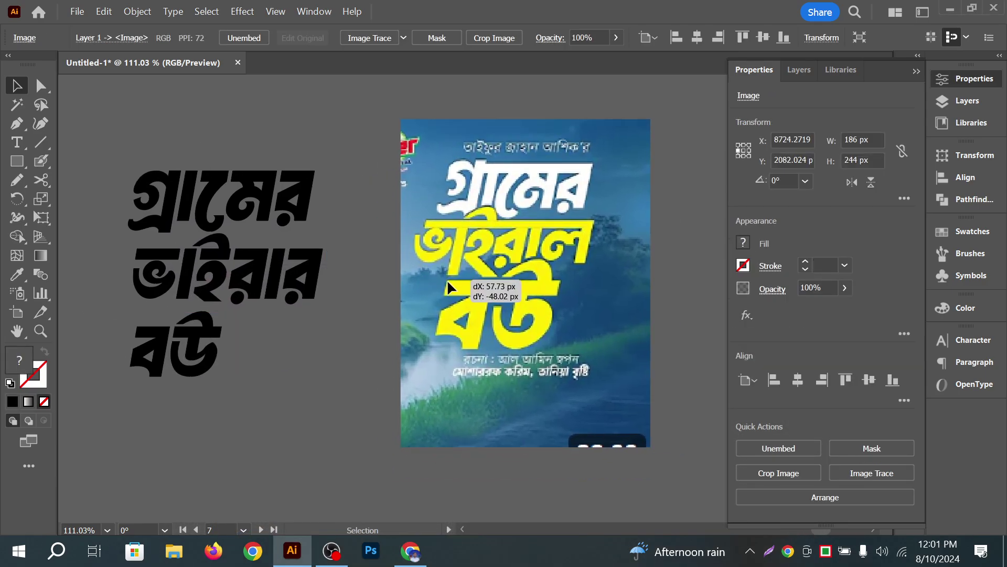
click(254, 412)
drag(323, 386, 365, 390)
click(333, 383)
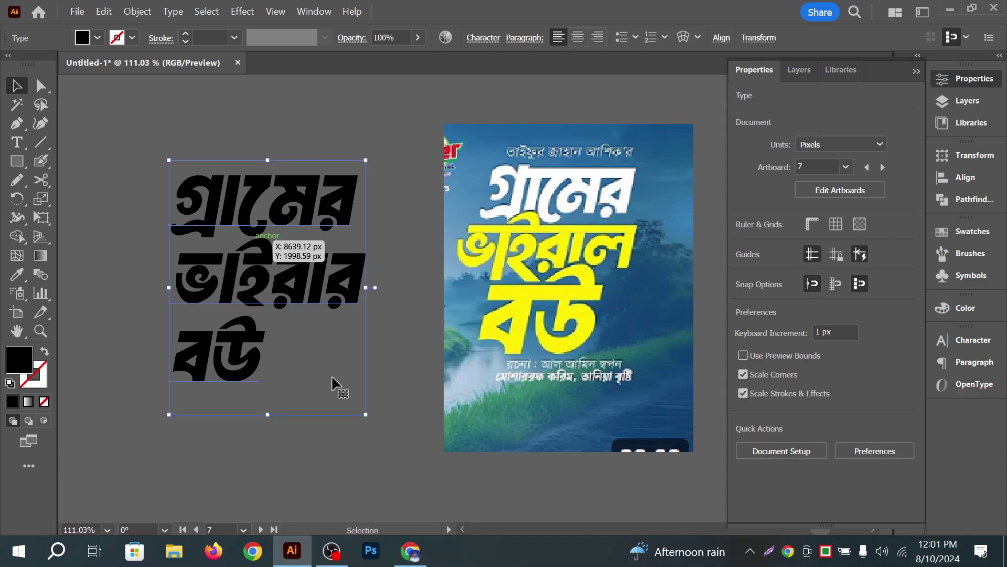
click(307, 378)
scroll(314, 347, up, 6)
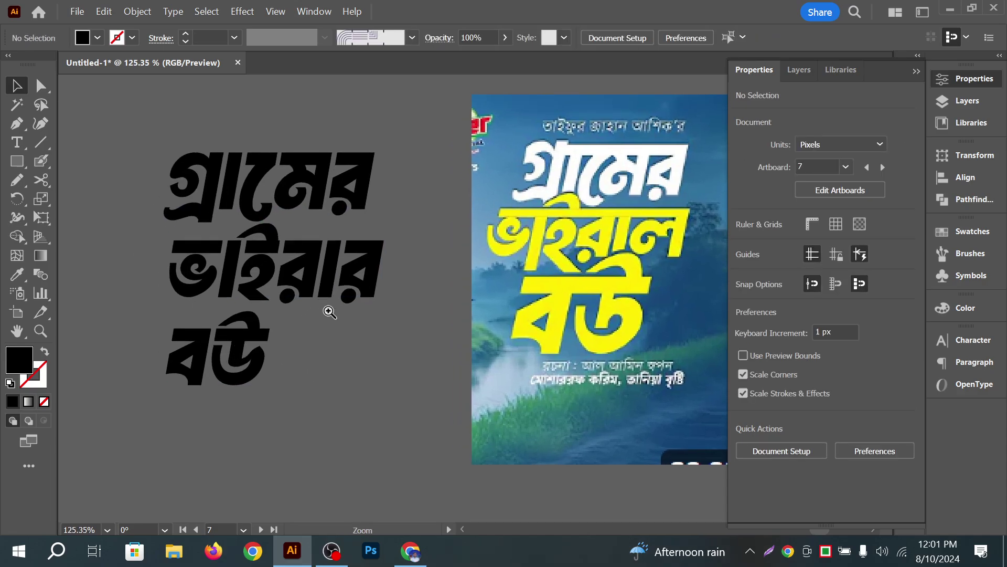
scroll(429, 315, down, 4)
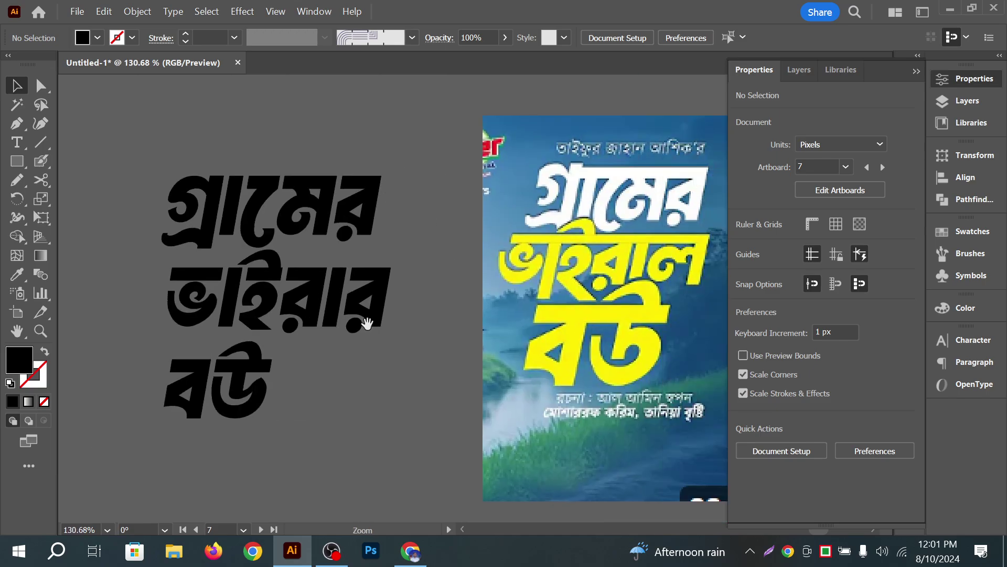
click(291, 306)
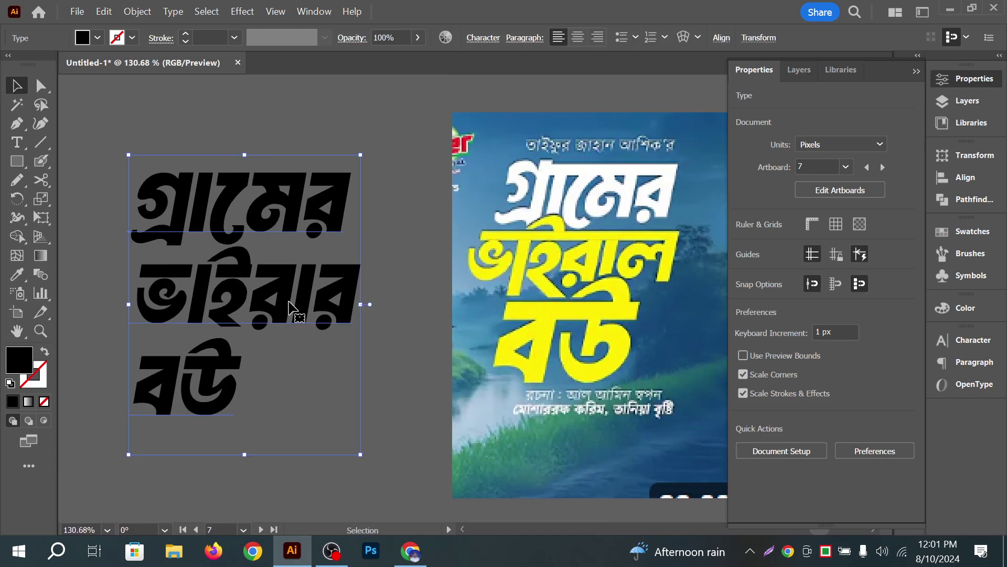
right_click(290, 309)
click(251, 127)
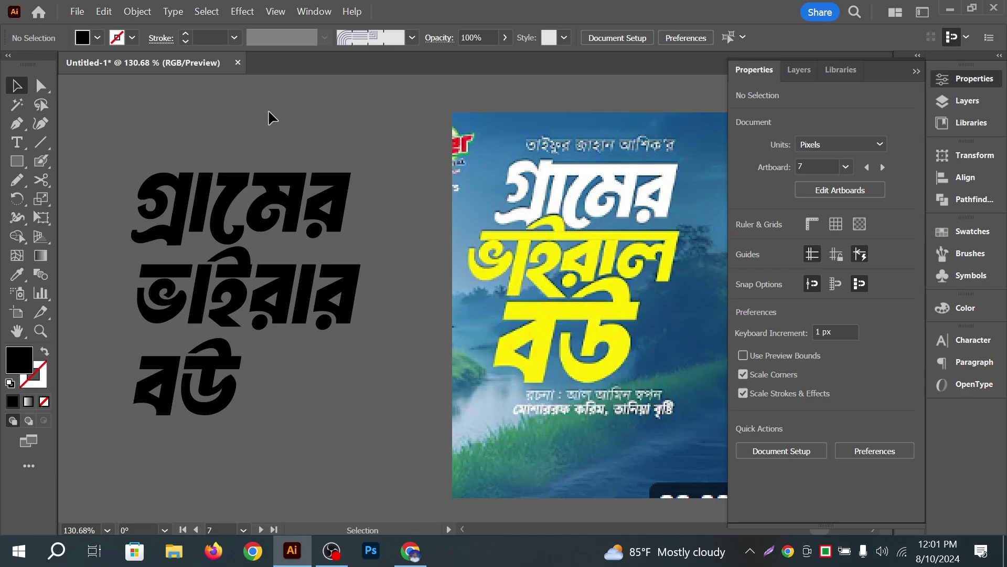
Correct the second line of the text to ভাইরাল by replacing its final letter with ল, then deselect it
double_click(325, 273)
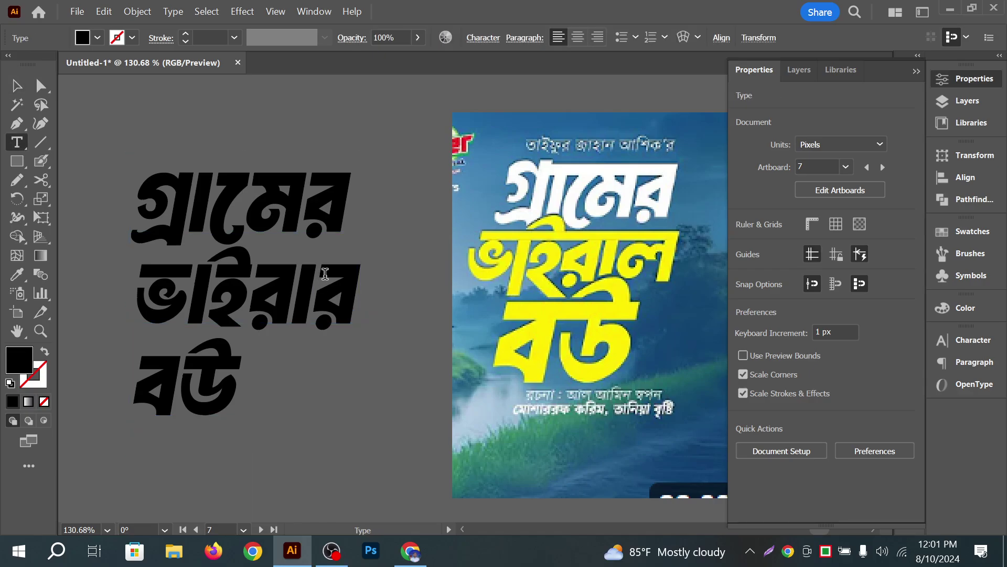
drag(341, 273, 309, 275)
text(ল)
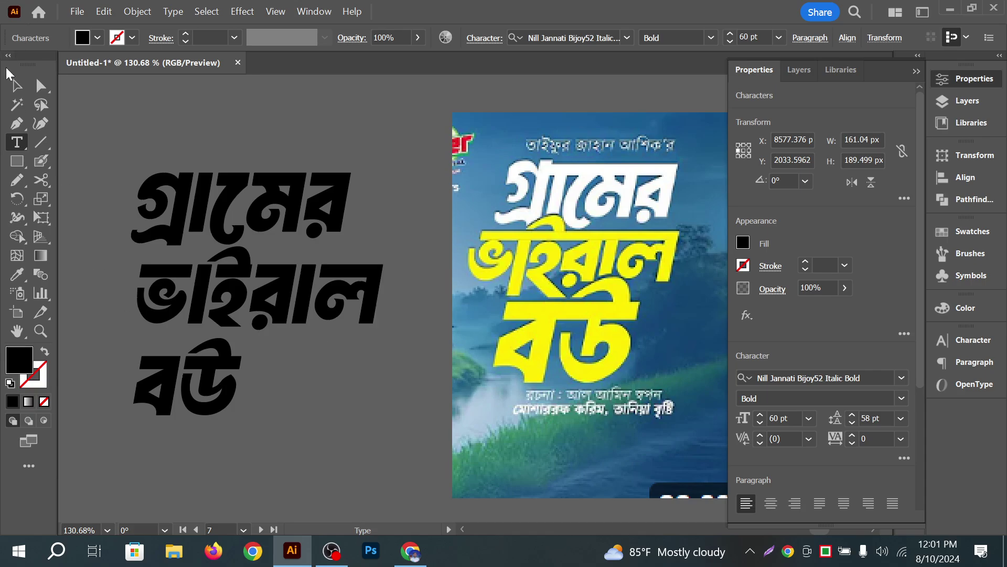
click(7, 87)
click(262, 124)
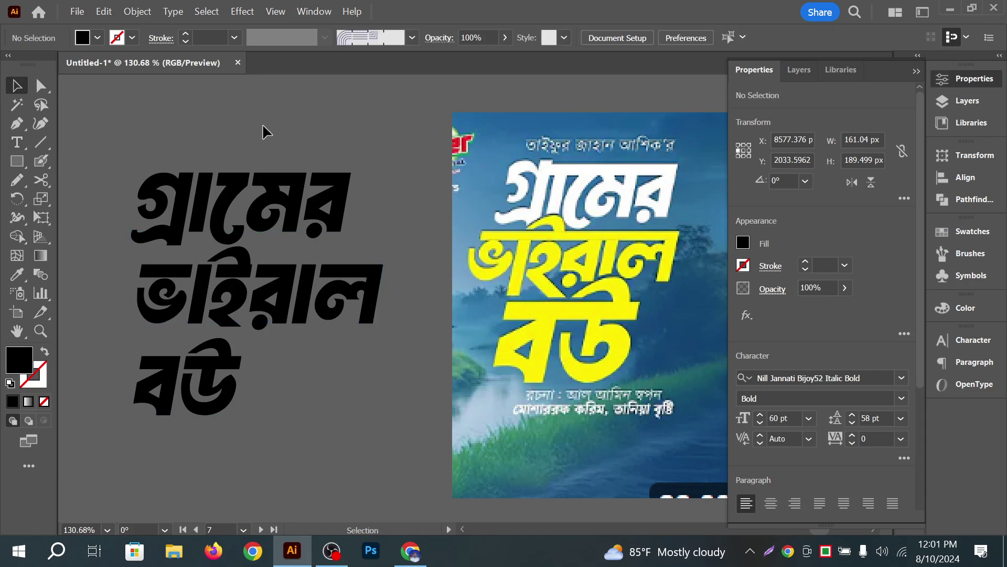
Convert the three-line গ্রামের ভাইরাল বউ text to outlines and ungroup it into separate letter shapes
click(281, 215)
right_click(282, 216)
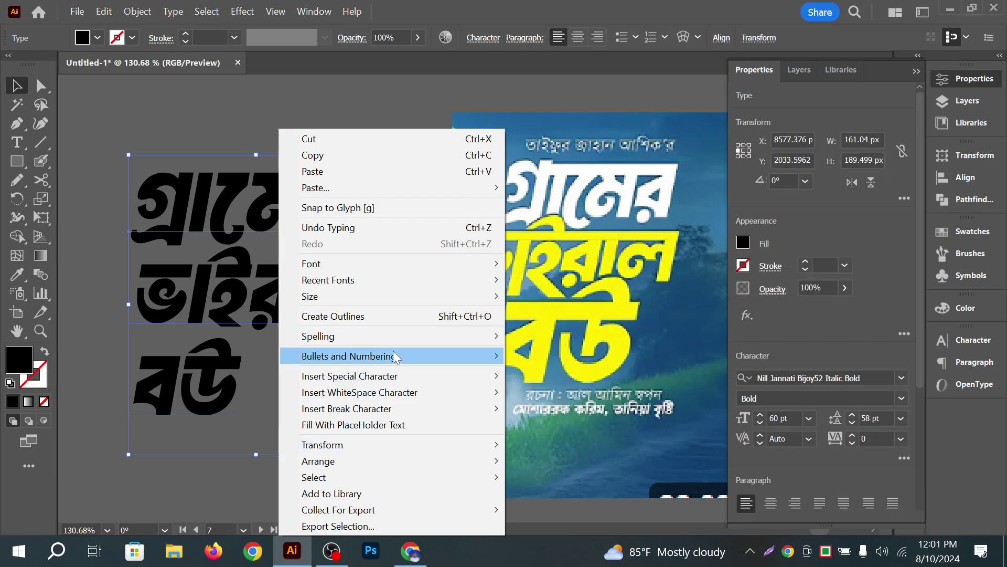
mouse_move(390, 348)
click(385, 316)
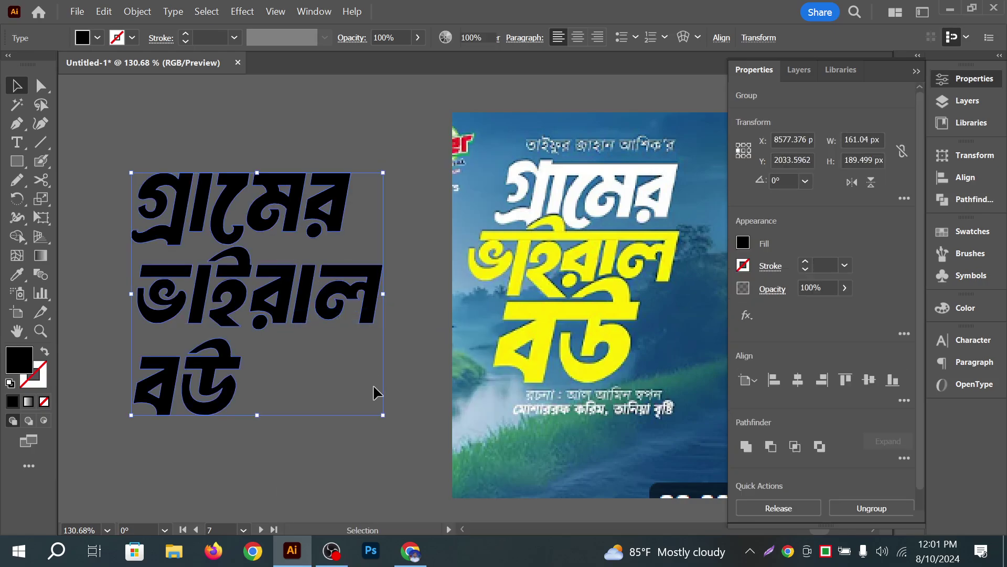
click(422, 326)
click(363, 298)
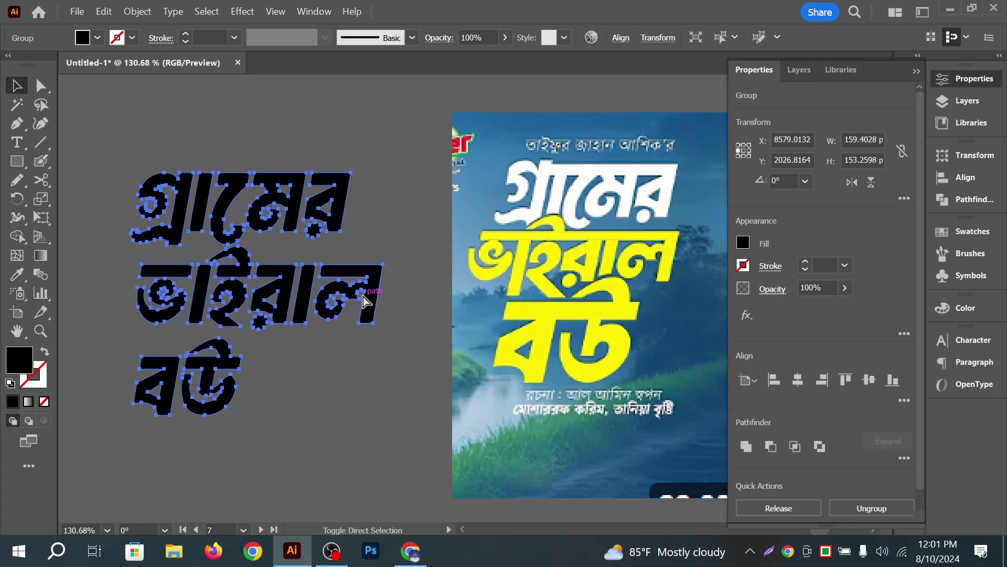
key(ctrl+8)
click(429, 228)
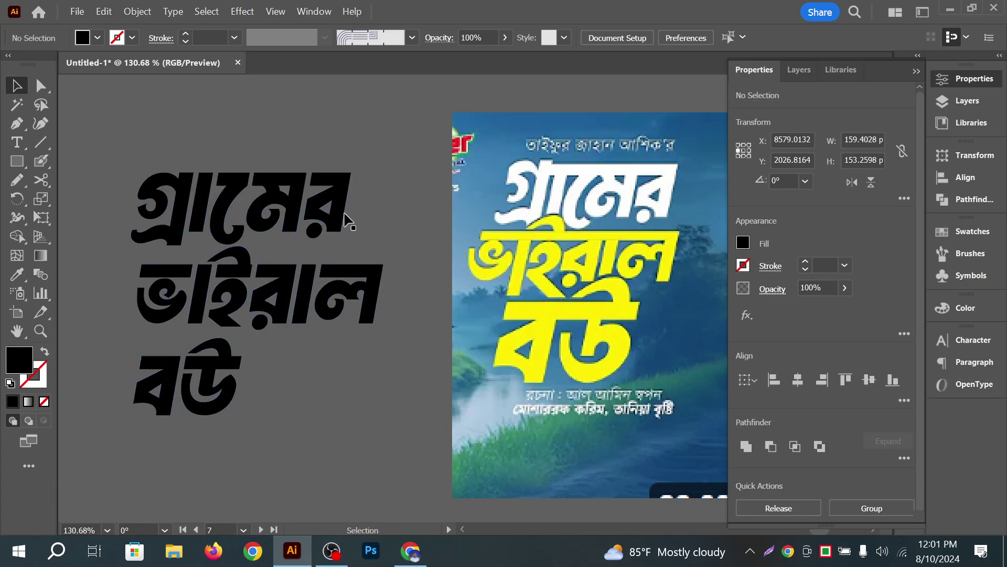
Group the outlined letters line by line, with গ্রামের, ভাইরাল and বউ as separate groups
click(308, 195)
drag(130, 139, 397, 233)
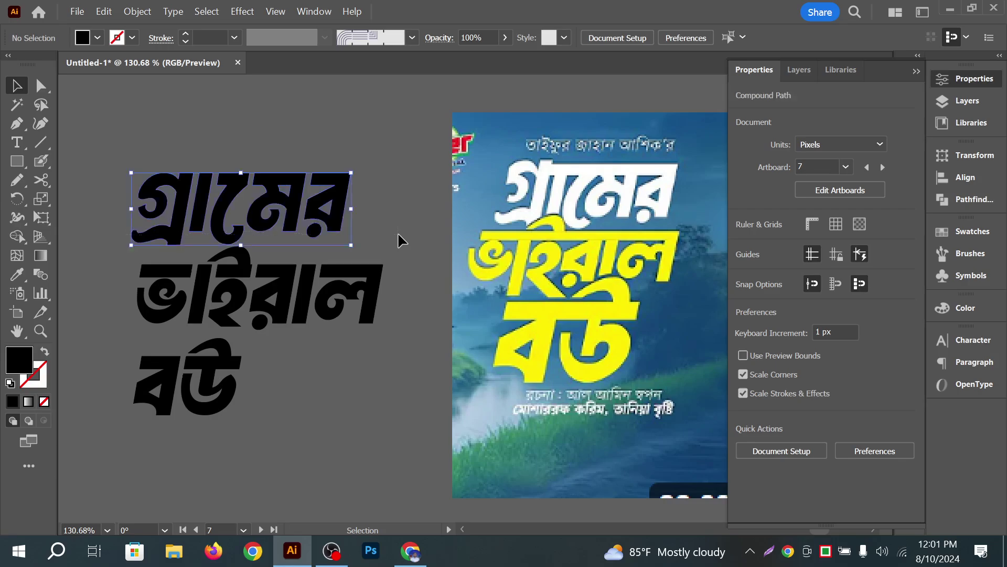
key(ctrl+g)
click(399, 235)
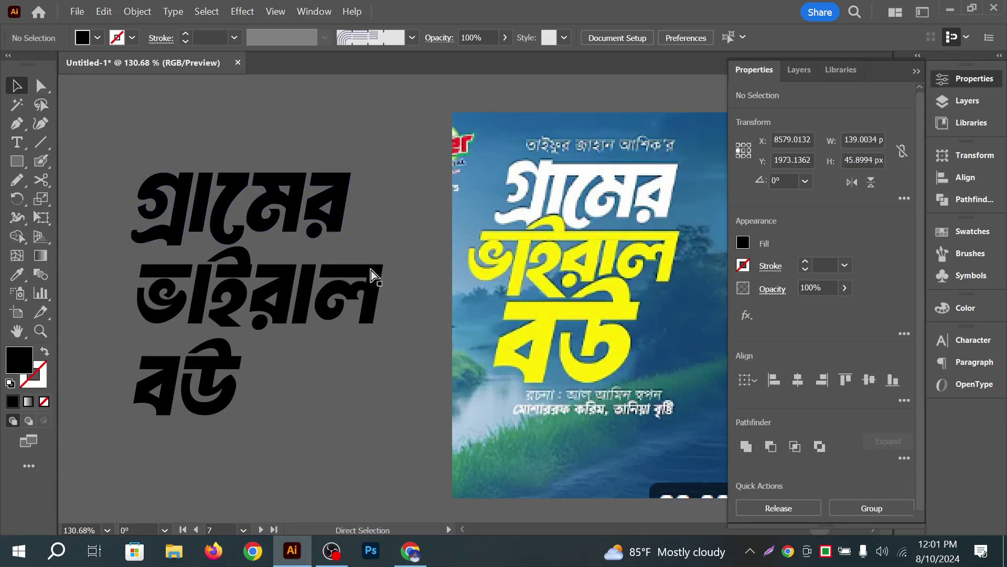
click(118, 287)
key(ctrl+g)
click(329, 452)
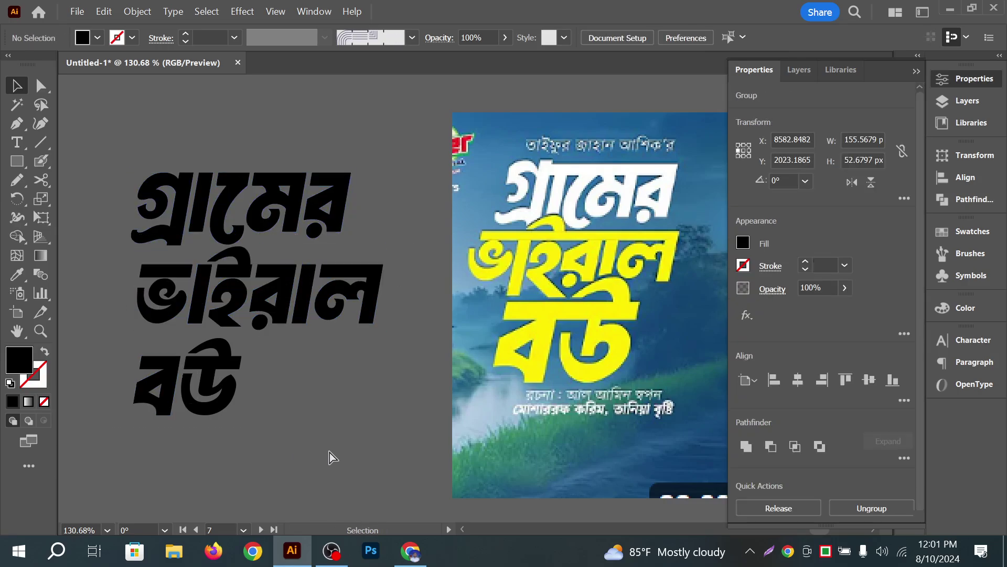
drag(330, 452, 109, 357)
key(ctrl+g)
click(257, 385)
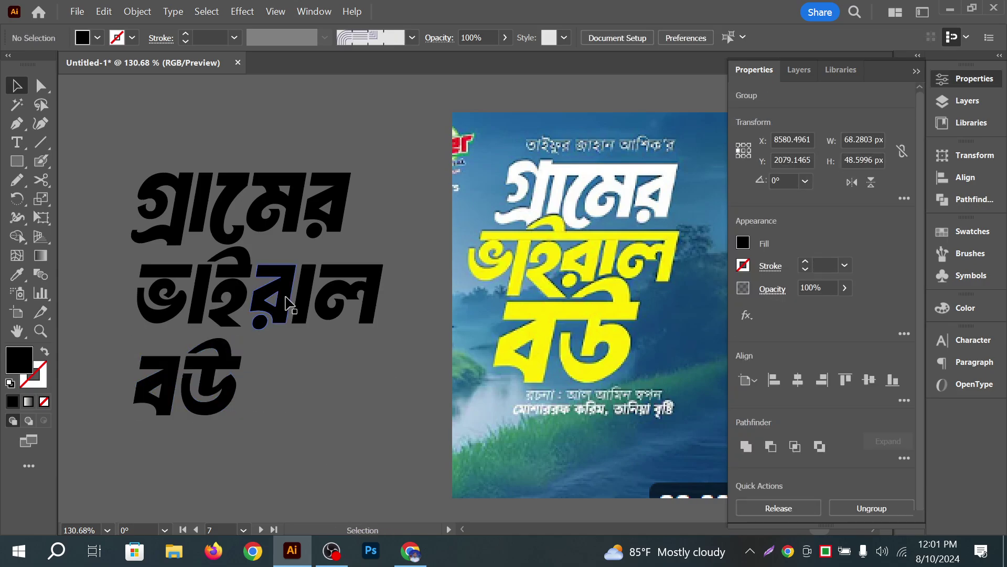
Move the ভাইরাল line up and to the left so its upper curve overlaps the underside of গ্রামের, as in the reference
mouse_move(350, 245)
mouse_down()
mouse_move(359, 229)
mouse_move(350, 231)
mouse_up()
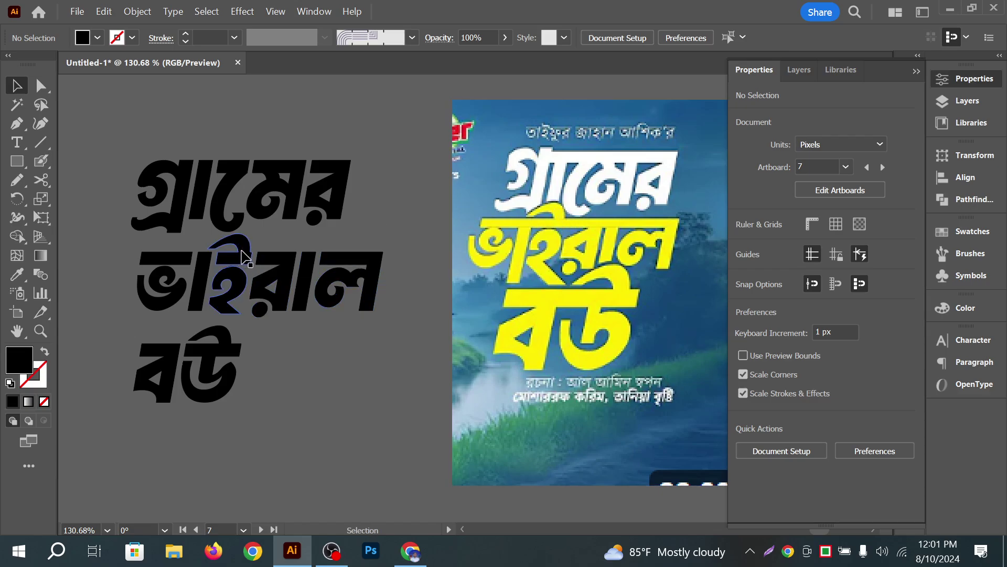
drag(226, 253, 203, 234)
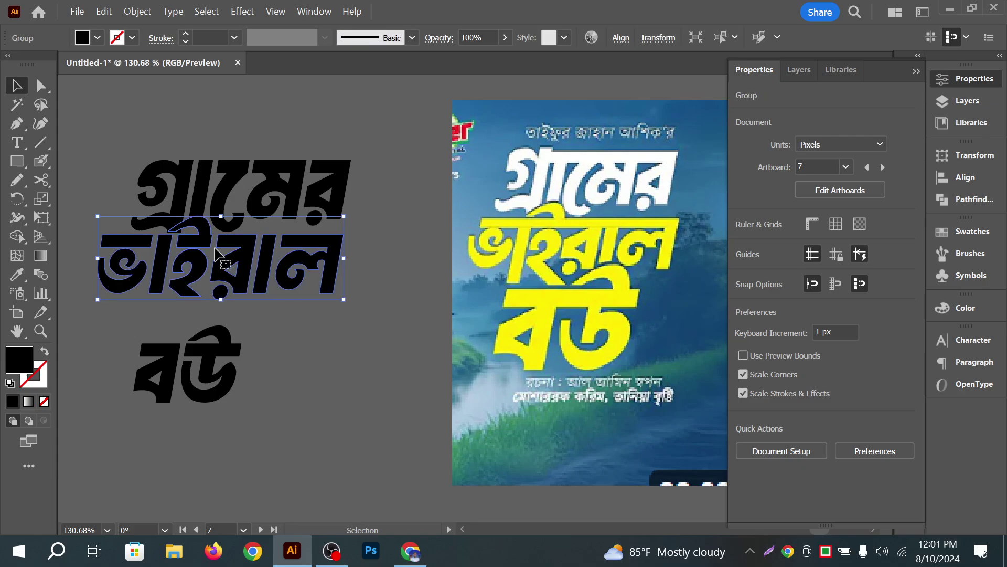
click(348, 326)
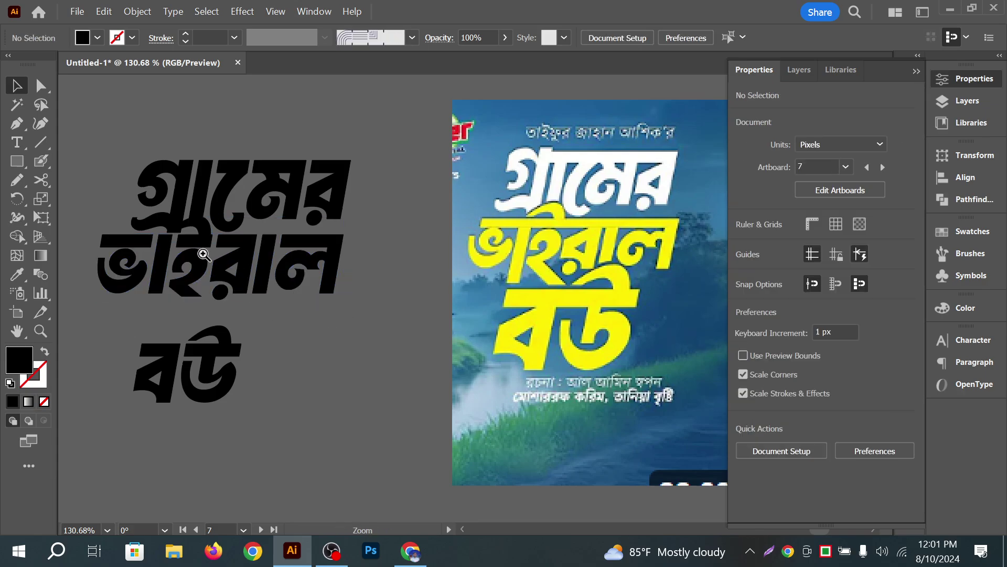
drag(164, 244, 313, 301)
scroll(243, 234, up, 1)
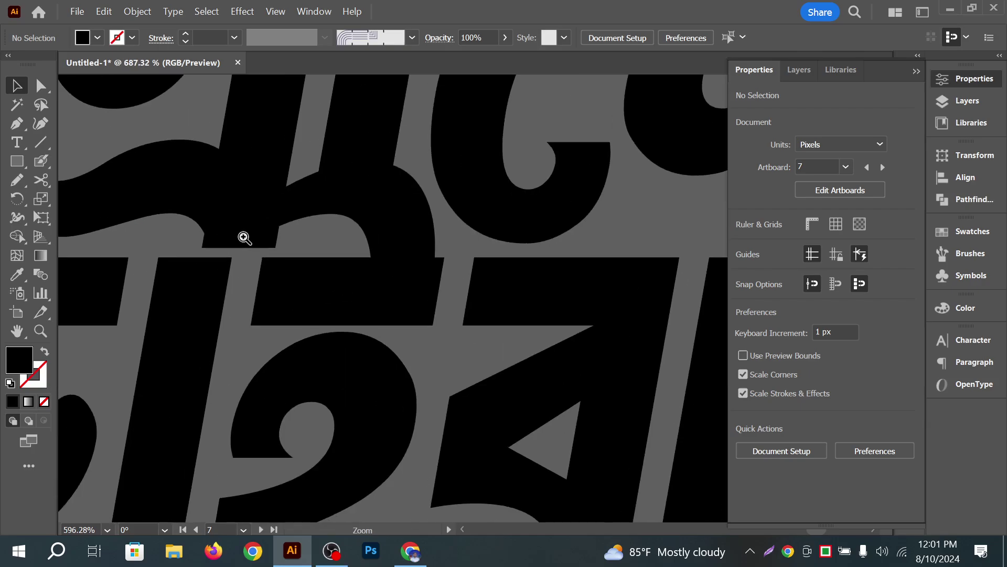
mouse_move(319, 207)
mouse_down()
mouse_move(316, 218)
mouse_move(317, 207)
mouse_up()
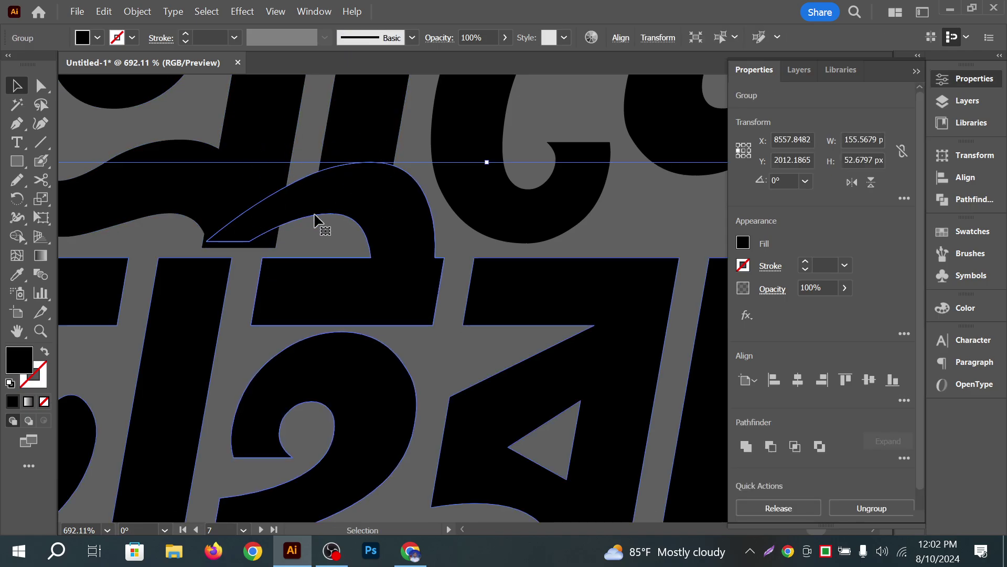
scroll(199, 265, up, 5)
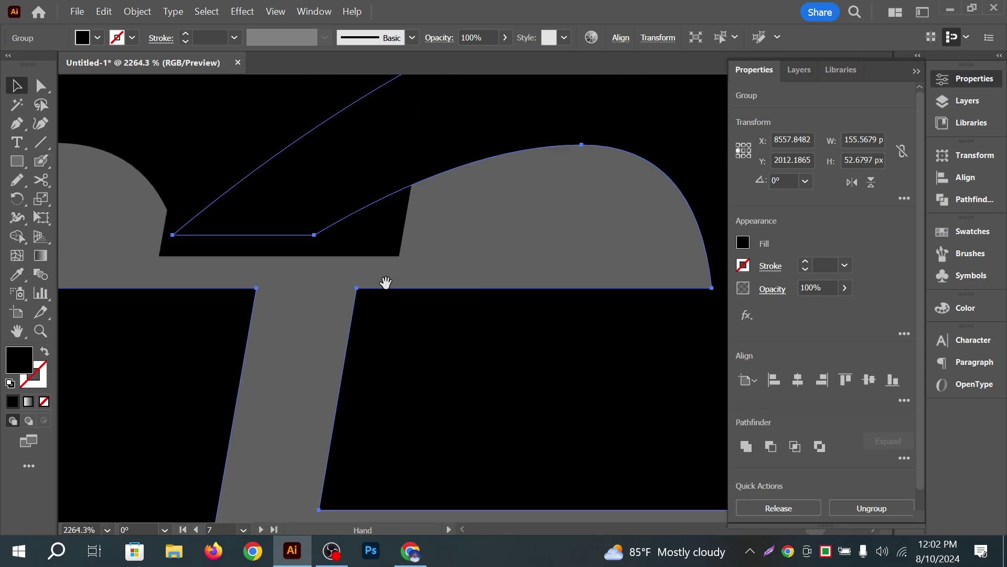
scroll(468, 292, down, 10)
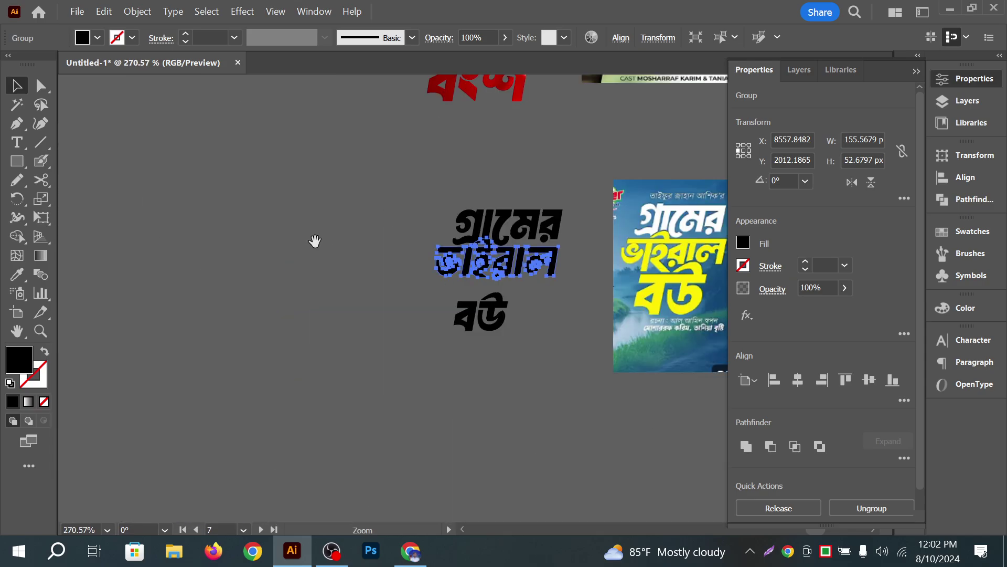
drag(398, 250, 413, 262)
Select the গ্রামের letters and try to recolour them with white sampled from the reference title using the Eyedropper
click(398, 236)
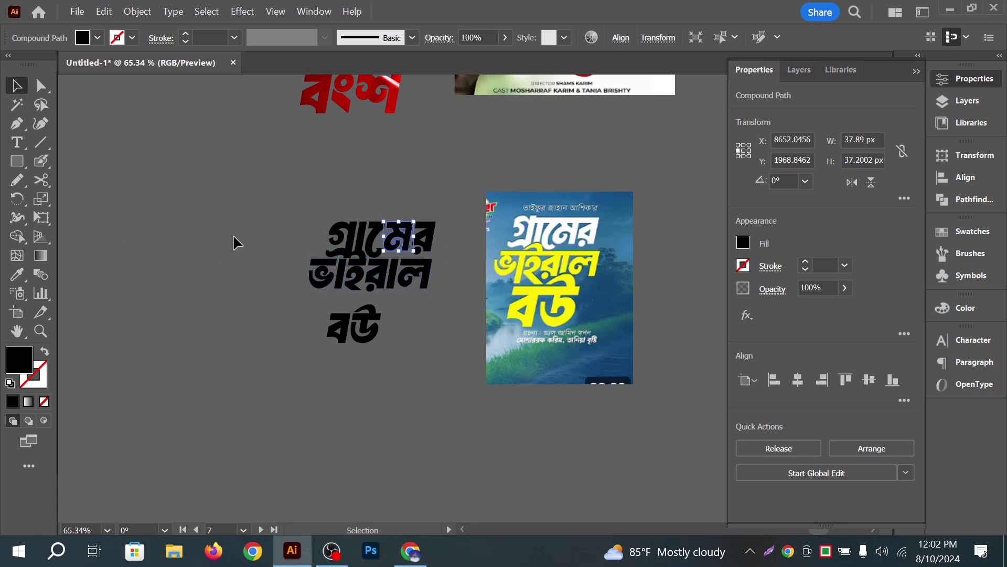
click(441, 238)
key(ctrl+z)
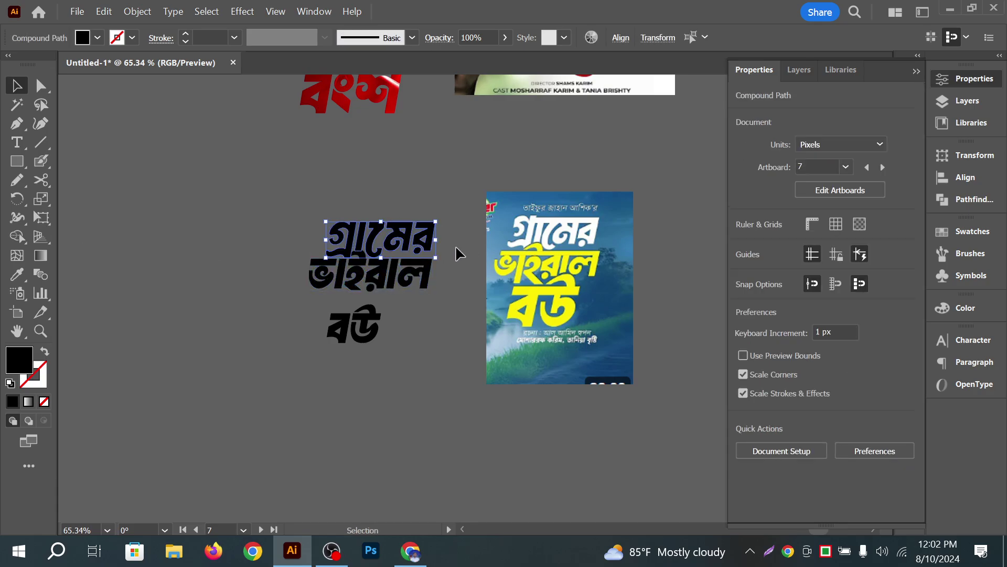
click(456, 253)
key(i)
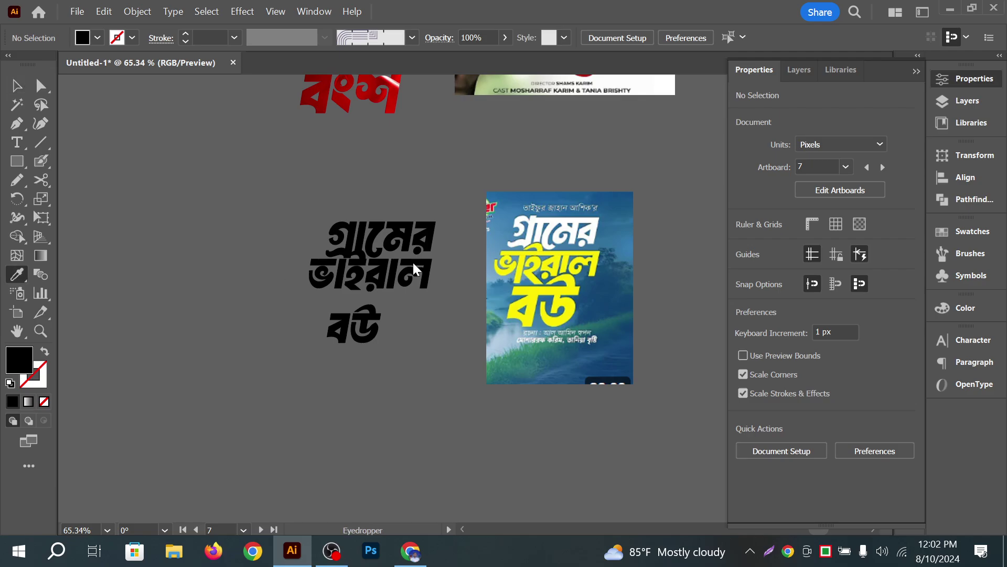
click(550, 229)
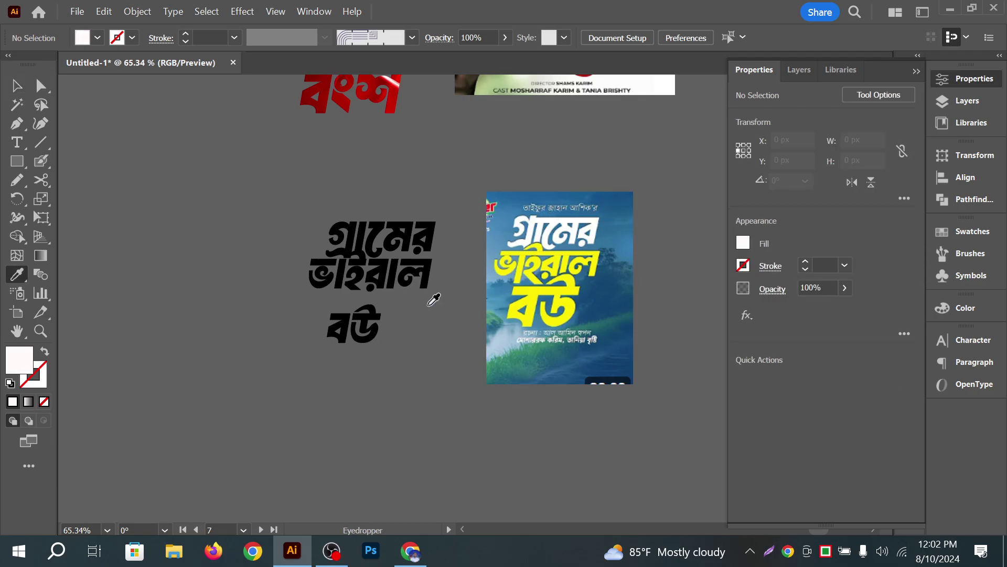
click(408, 239)
ctrl+click(403, 240)
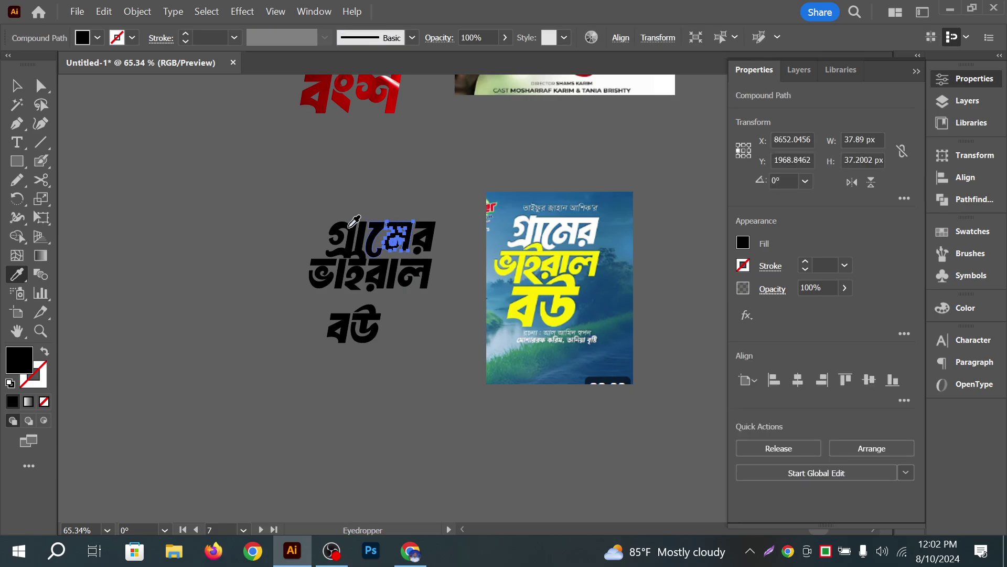
click(302, 207)
click(14, 85)
click(196, 166)
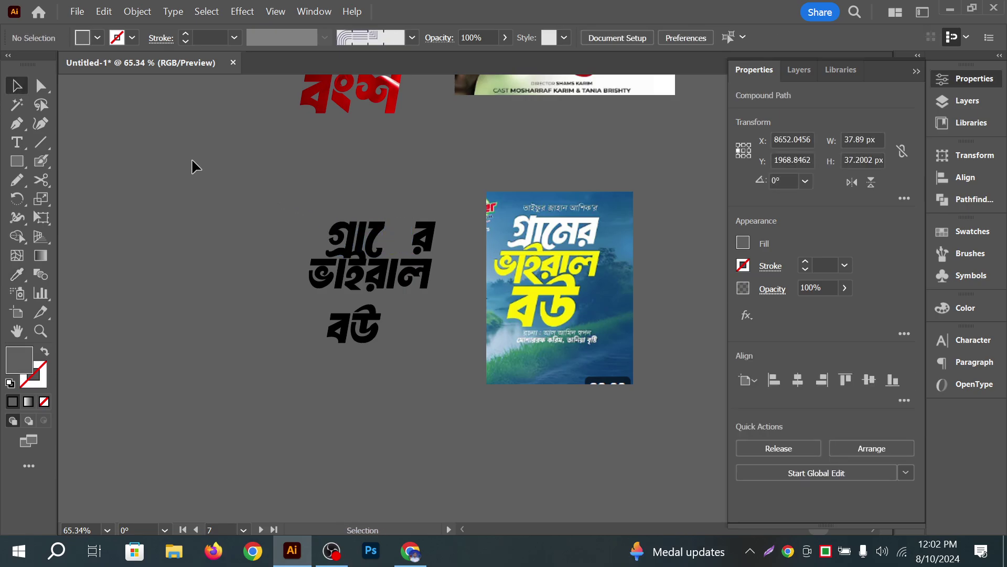
Group the গ্রামের letters and recolour the group with the white sampled from the reference title using the Eyedropper
drag(451, 258, 458, 250)
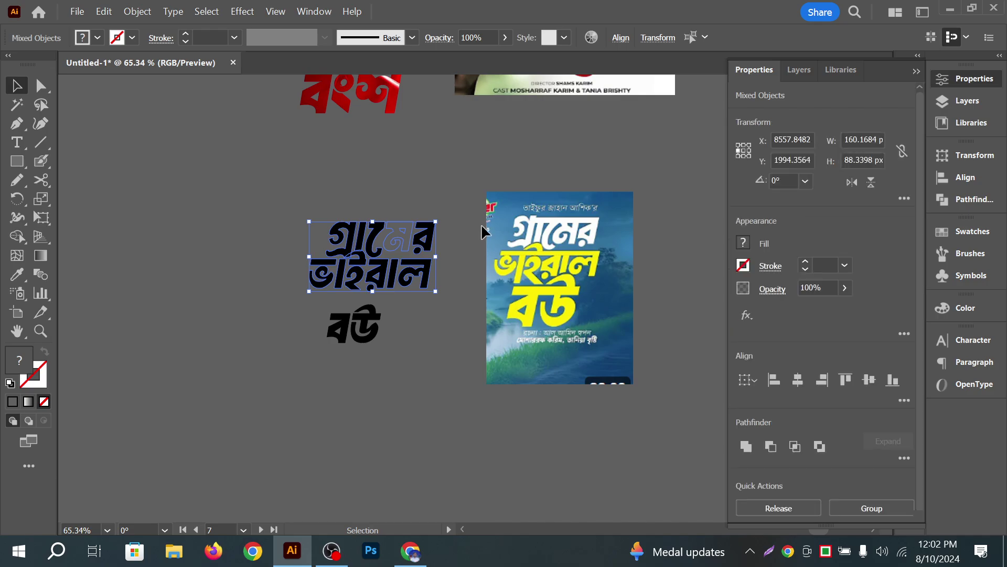
click(282, 200)
drag(282, 193, 461, 235)
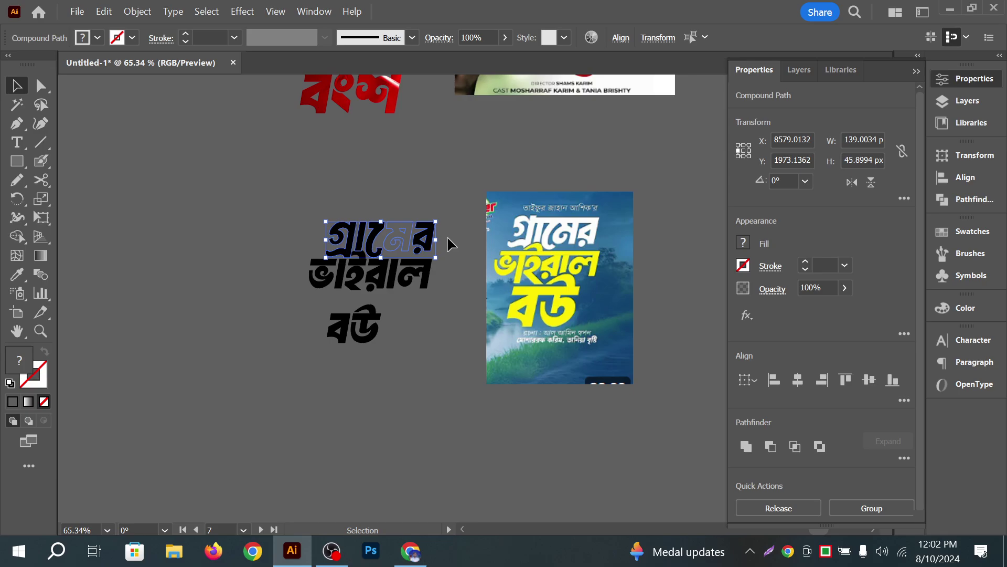
key(ctrl+g)
click(16, 275)
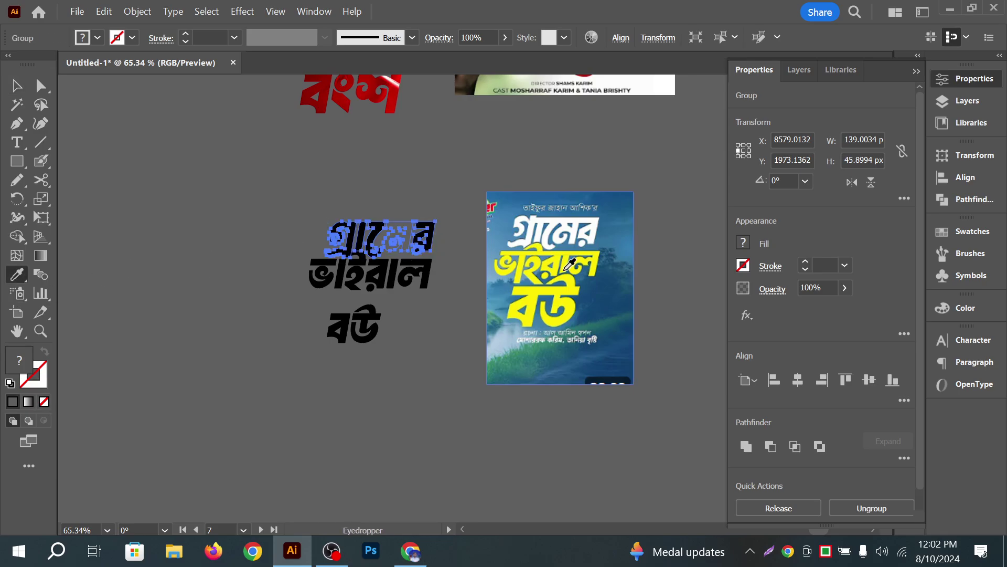
click(562, 233)
key(v)
click(126, 112)
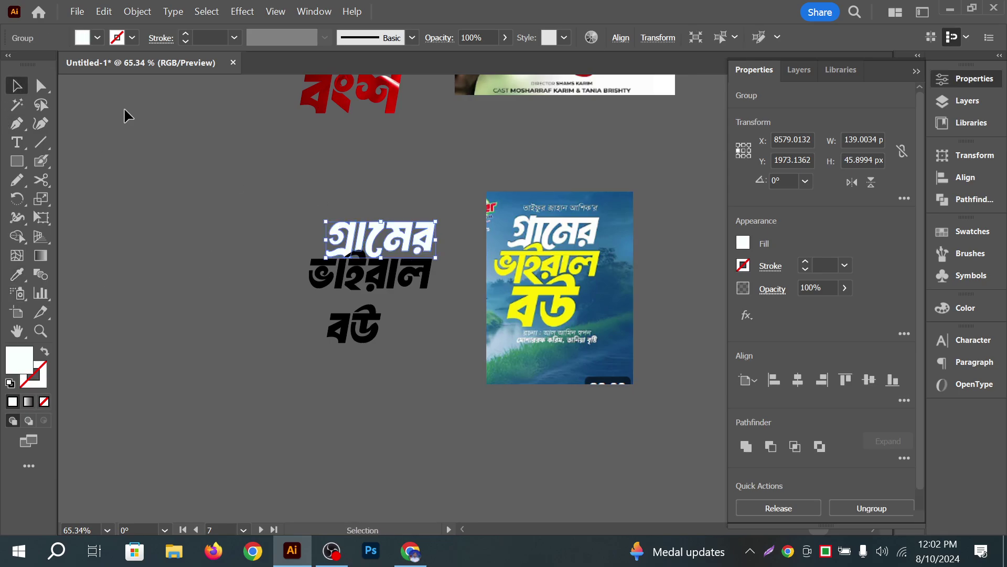
Nudge the ভাইরাল line down by 1 px where its upper curve overlaps the foot of গ্রামের
click(313, 283)
click(354, 323)
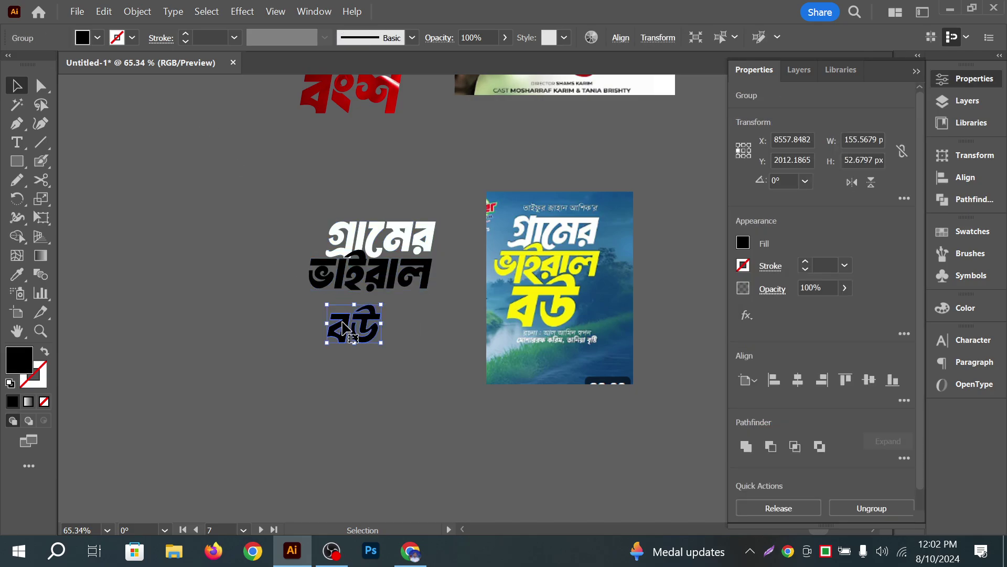
click(142, 223)
ctrl+click(391, 234)
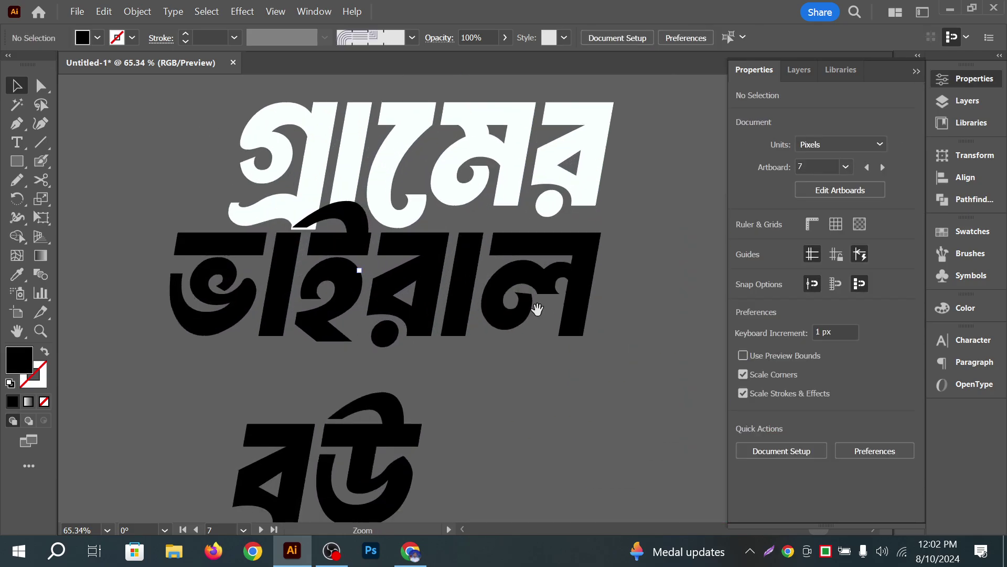
ctrl+click(391, 235)
ctrl+click(283, 234)
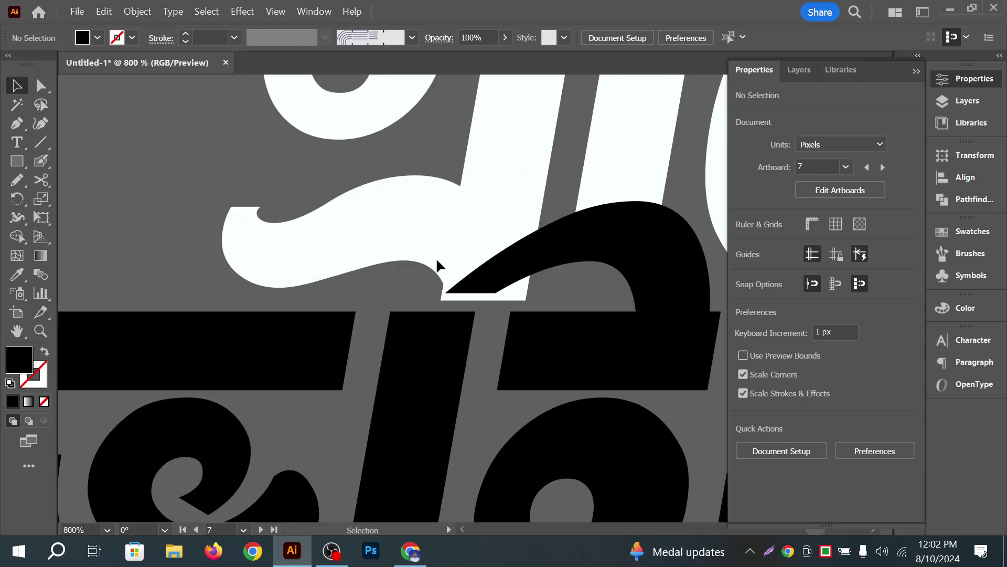
drag(537, 259, 281, 239)
click(385, 291)
ctrl+alt+click(329, 265)
drag(515, 288, 428, 238)
drag(561, 271, 488, 259)
drag(536, 308, 394, 326)
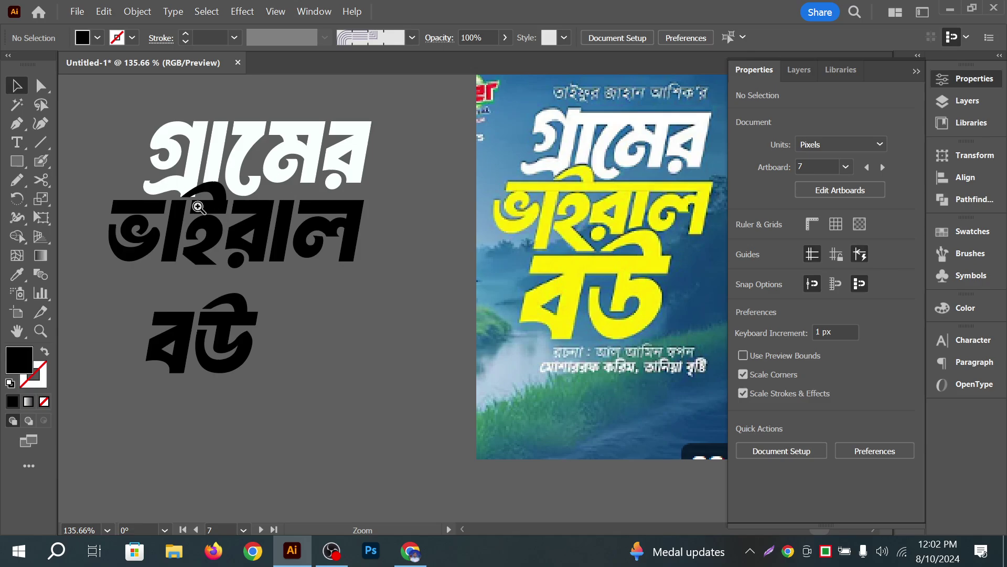
drag(189, 200, 266, 209)
drag(383, 203, 449, 285)
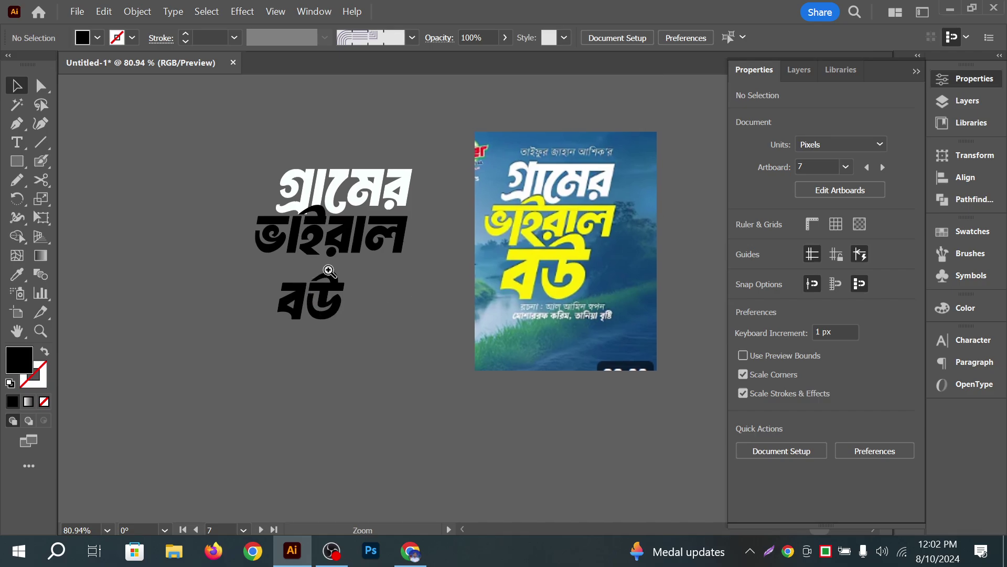
Move বউ up so its curve overlaps the underside of ভাইরাল, and enlarge it to about 89 × 63 px
scroll(329, 271, up, 2)
key(v)
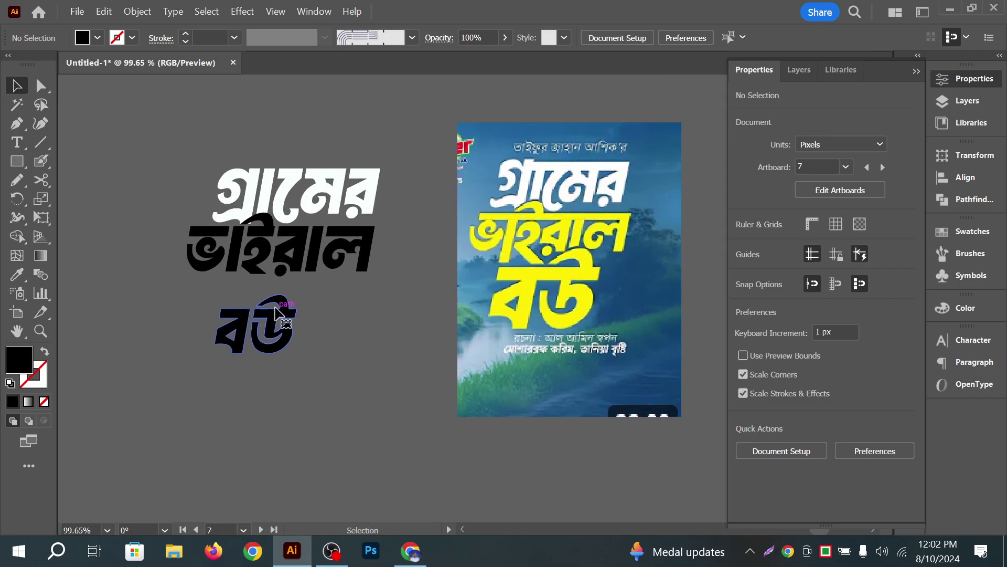
click(277, 314)
mouse_move(256, 296)
mouse_down()
mouse_move(278, 318)
mouse_move(256, 275)
mouse_move(255, 249)
mouse_move(248, 292)
mouse_up()
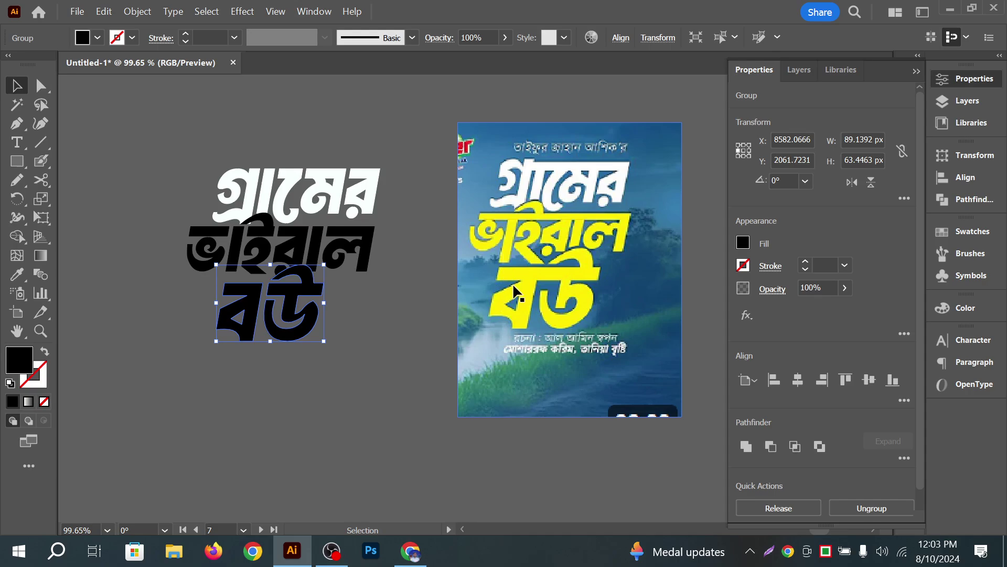
Scale the বউ group up proportionally to about 99 × 70 px, keeping its upper edge under ভাইরাল
click(363, 313)
drag(250, 321, 392, 311)
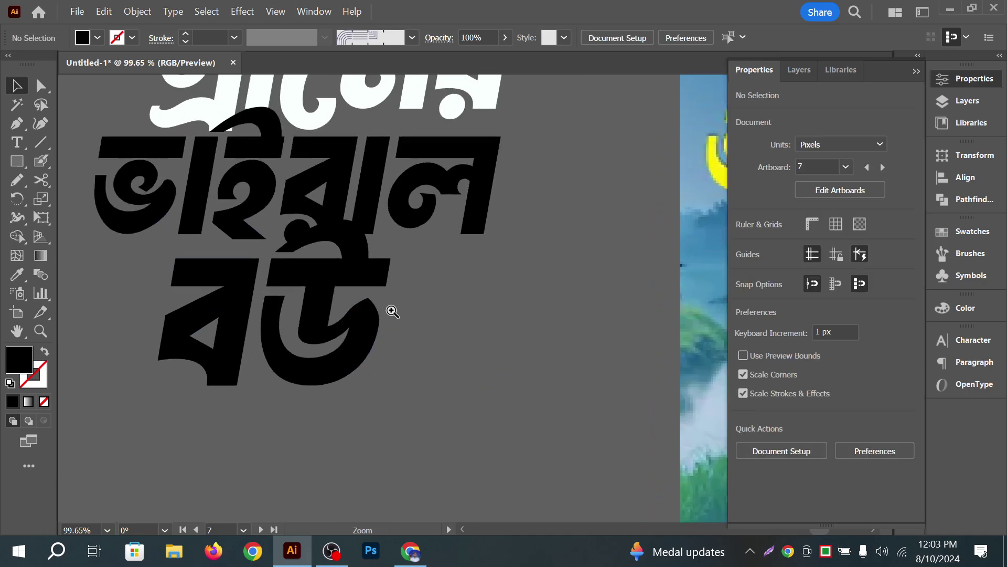
drag(287, 287, 341, 282)
click(367, 274)
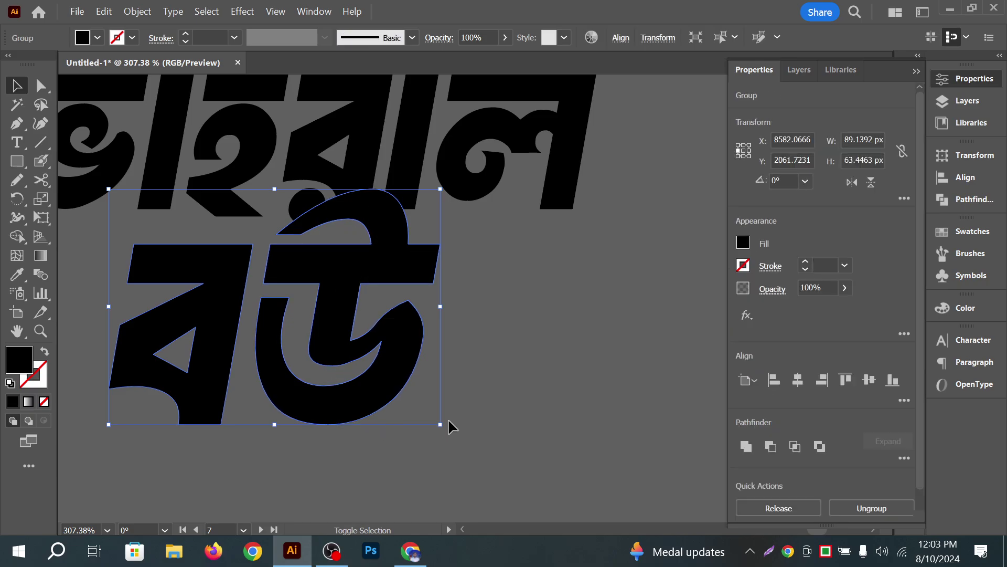
drag(442, 424, 475, 476)
click(517, 395)
scroll(555, 330, down, 3)
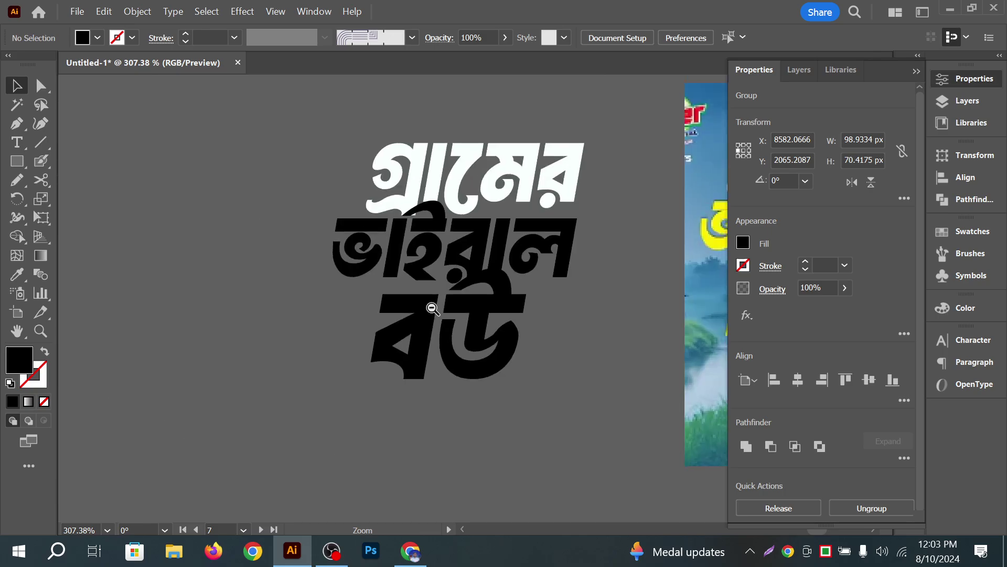
Enlarge the বউ group further to about 106 × 75 px to match the reference proportions
mouse_move(432, 287)
mouse_down()
mouse_move(197, 269)
mouse_move(451, 285)
mouse_up()
drag(306, 284, 325, 283)
click(286, 293)
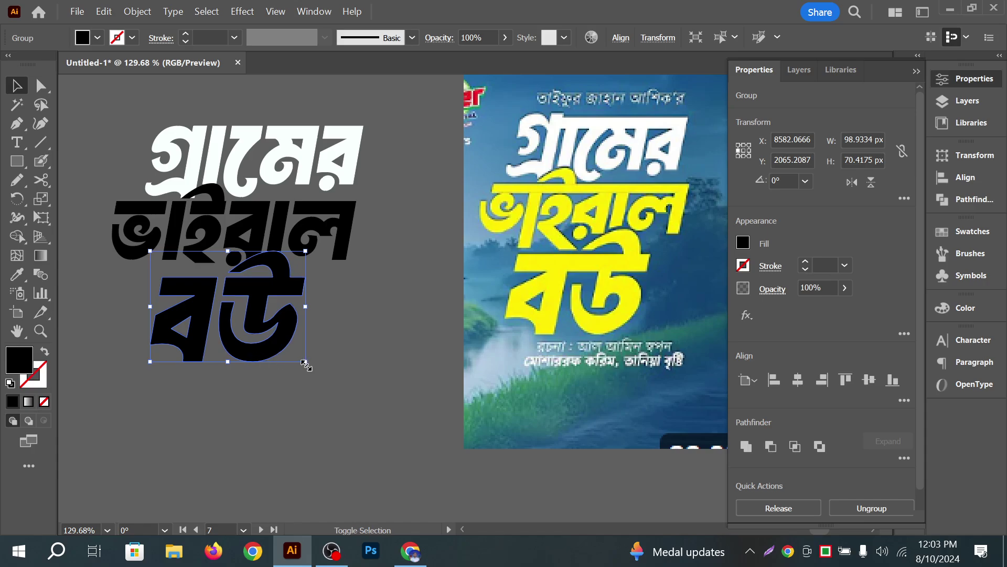
drag(304, 363, 316, 382)
click(342, 323)
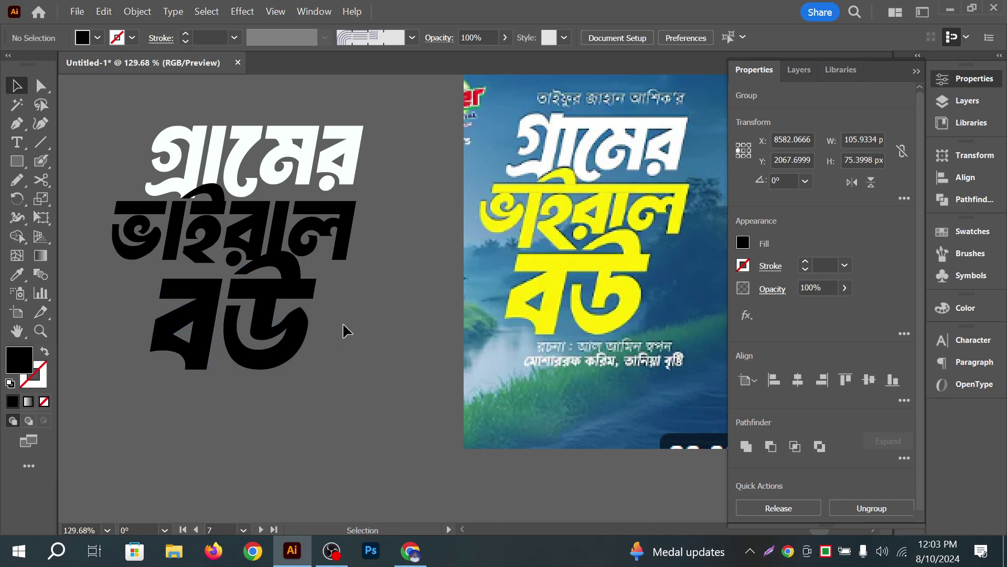
Remove the small white corner of গ্রামের protruding below ভাইরাল's upper curve with the Shape Builder tool
click(229, 281)
ctrl+click(191, 308)
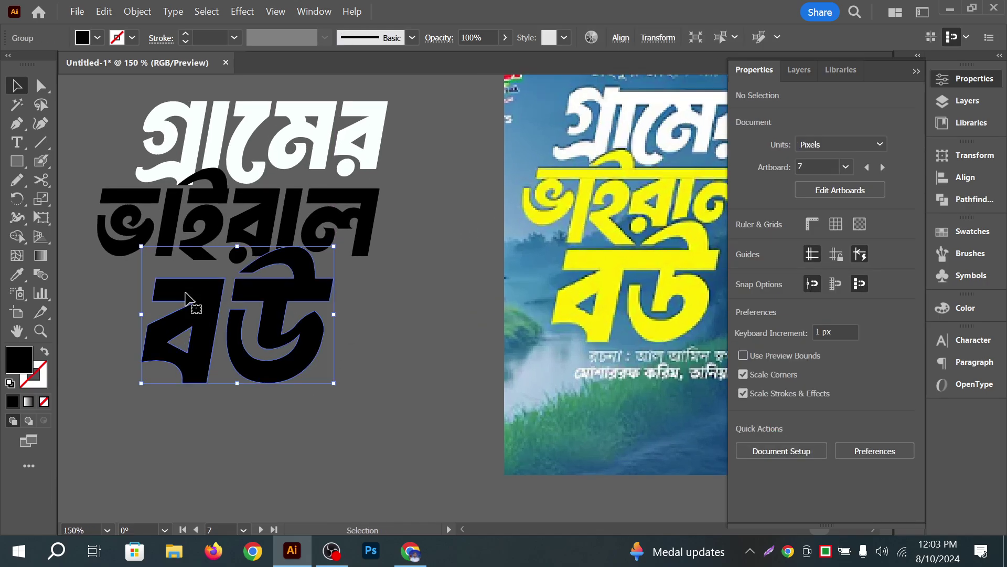
ctrl+click(417, 235)
click(251, 133)
drag(251, 133, 304, 266)
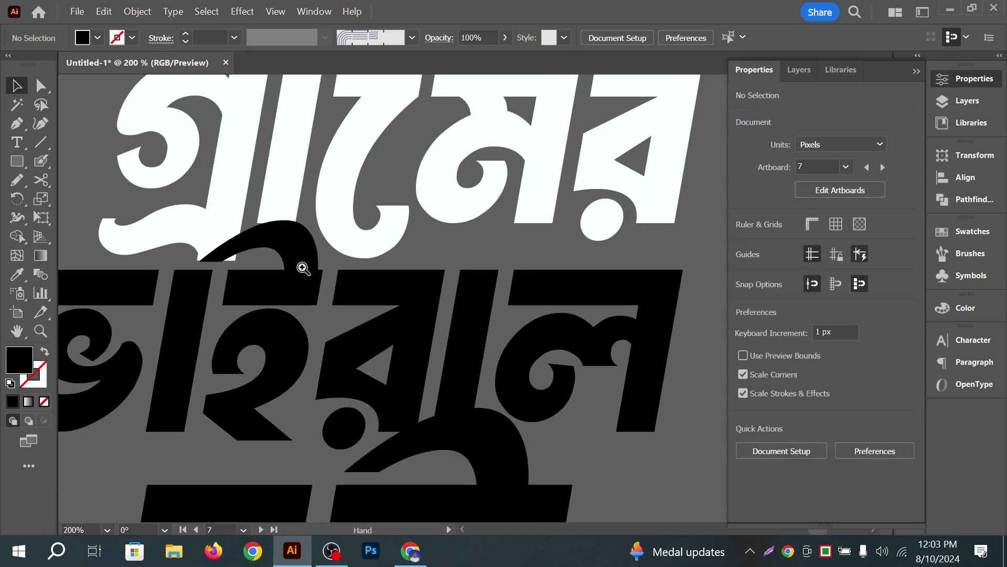
mouse_move(386, 283)
mouse_down()
mouse_move(433, 298)
mouse_move(397, 283)
mouse_up()
click(225, 236)
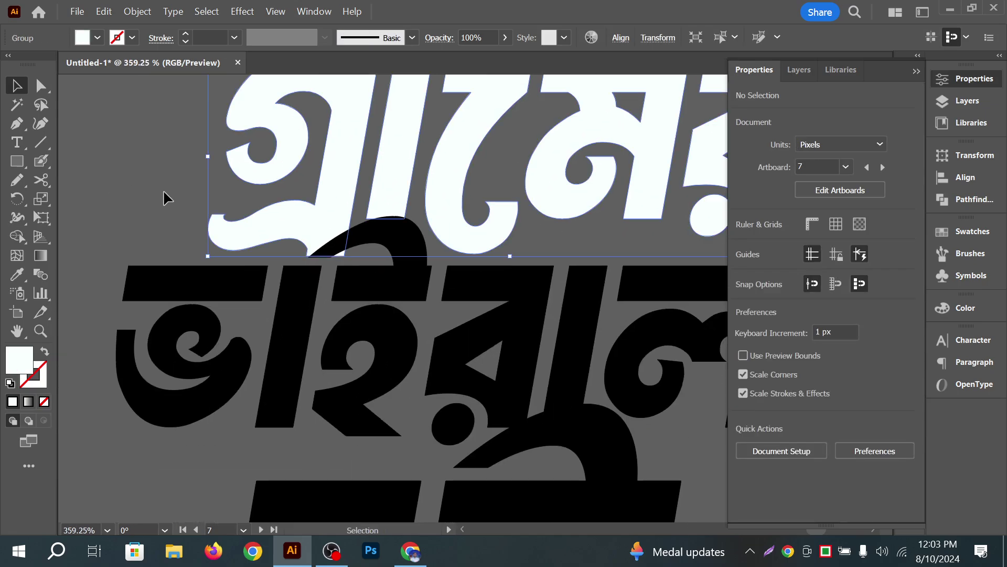
click(163, 190)
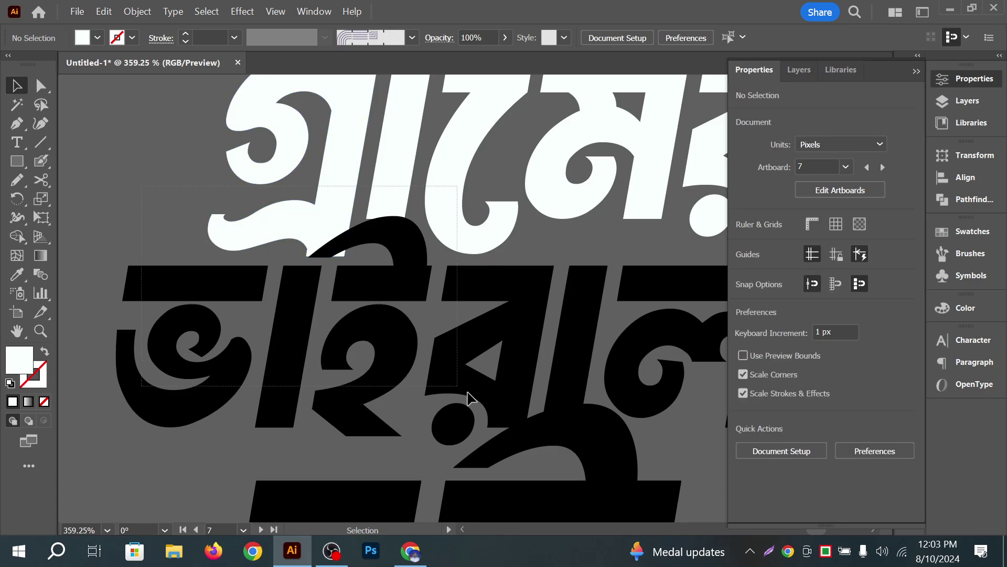
drag(465, 400, 137, 270)
click(20, 237)
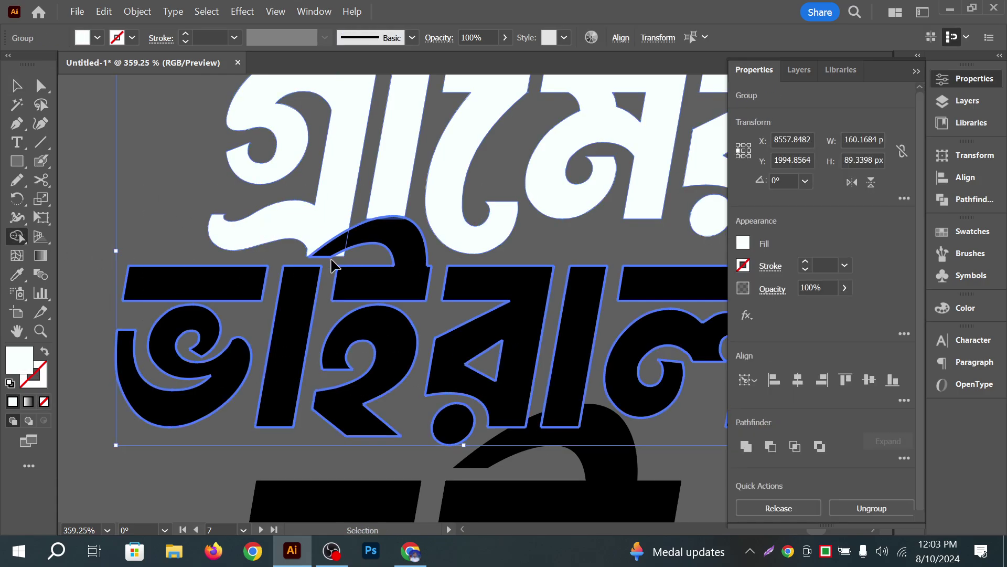
scroll(332, 263, up, 5)
key(alt)
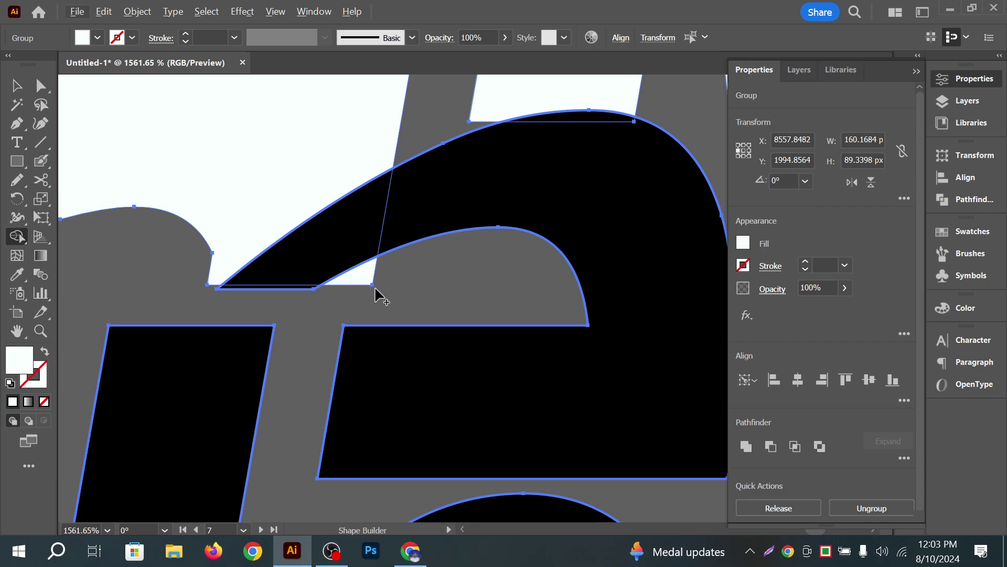
alt+click(372, 288)
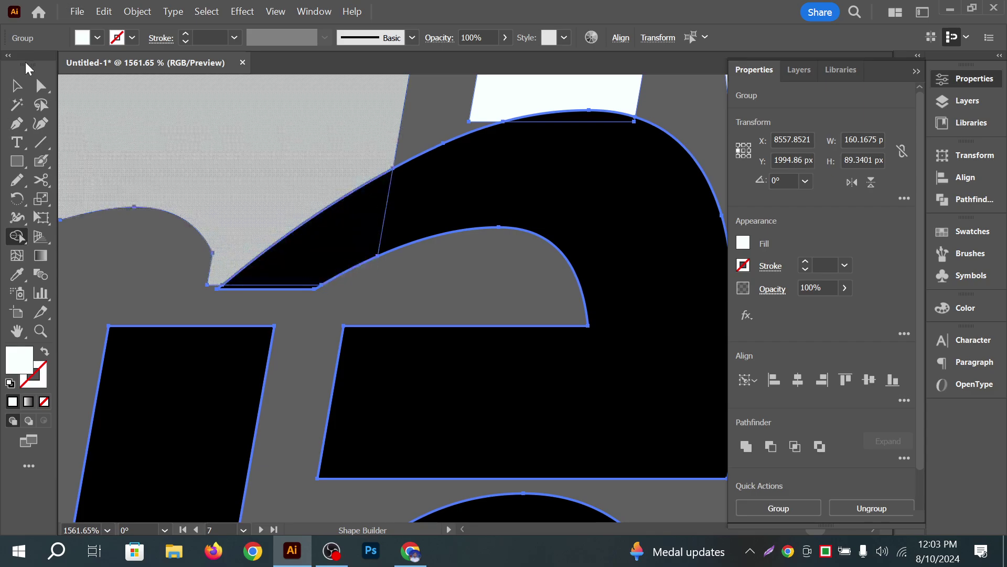
key(v)
key(ctrl+h)
click(117, 244)
scroll(128, 232, down, 5)
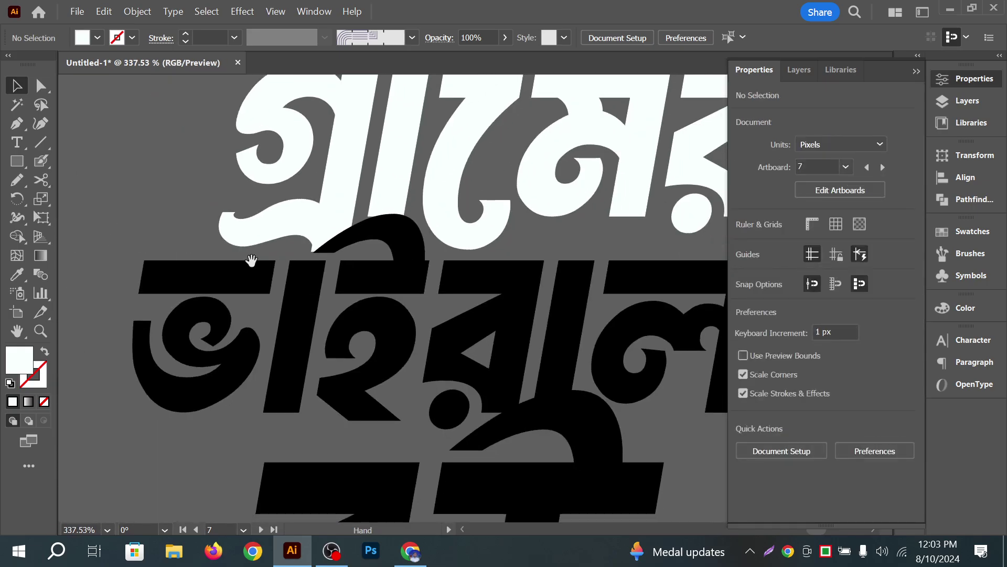
Apply a 2 px Offset Path with Miter joins and a miter limit of 4 to the ভাইরাল group
click(299, 247)
scroll(404, 252, down, 1)
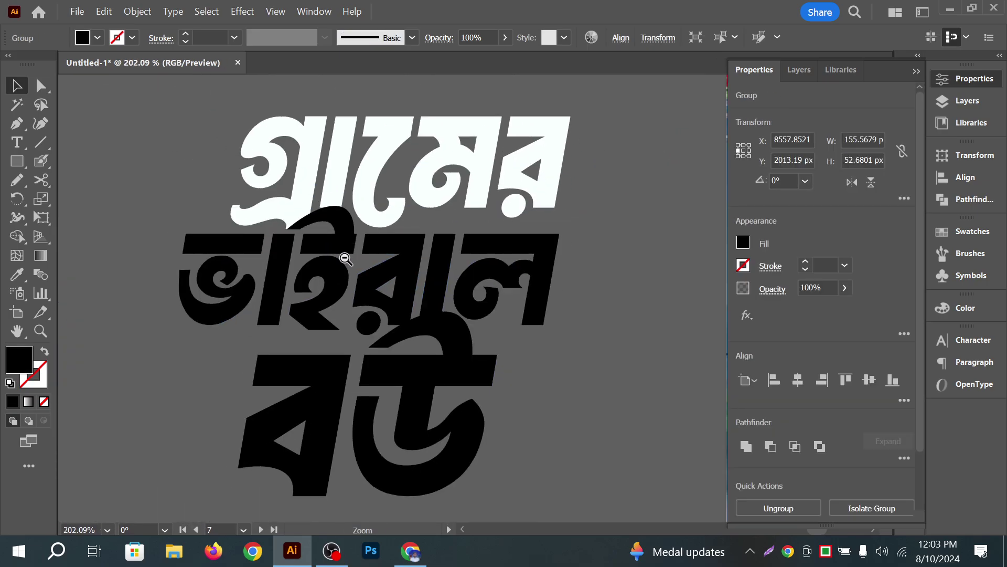
click(133, 12)
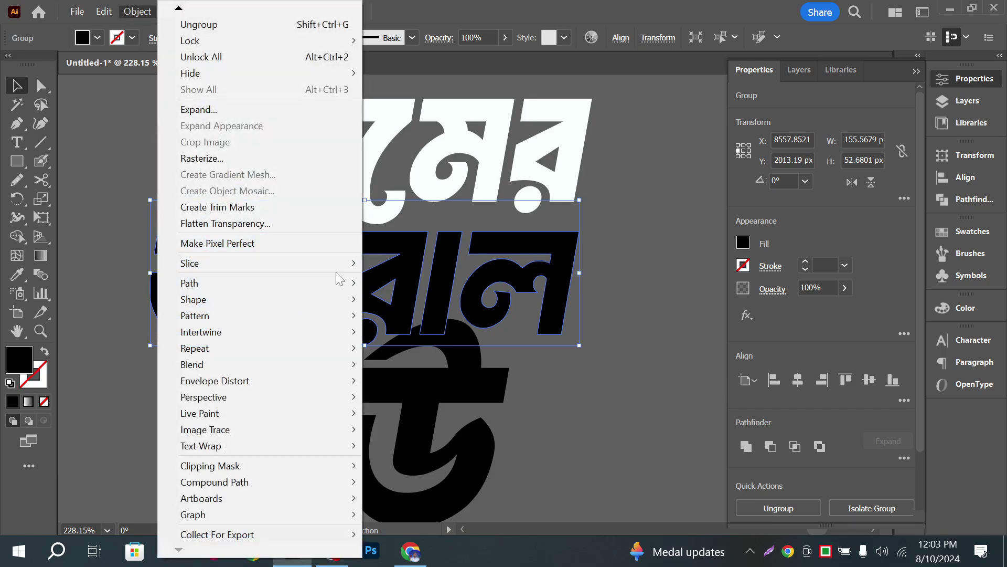
mouse_move(332, 283)
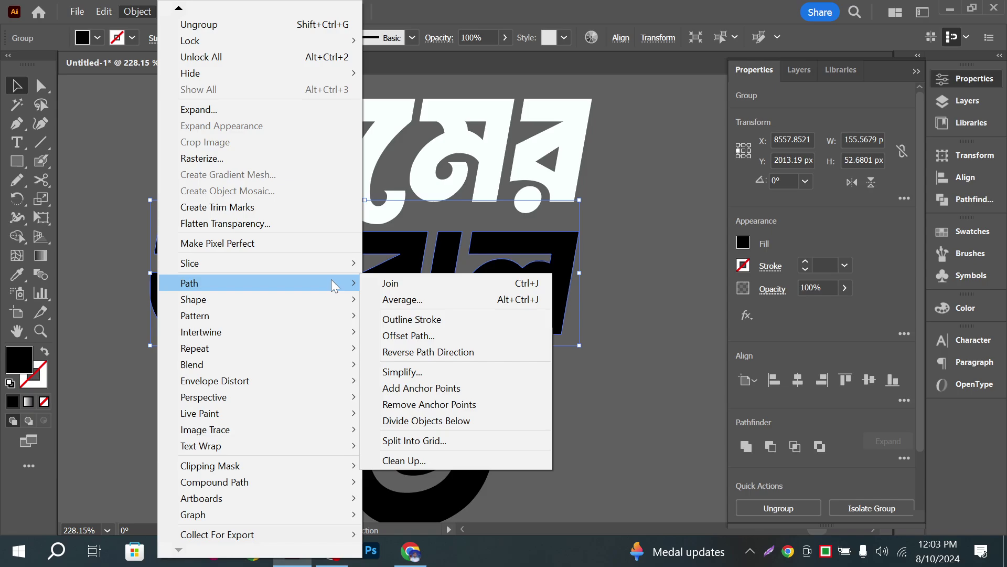
click(437, 335)
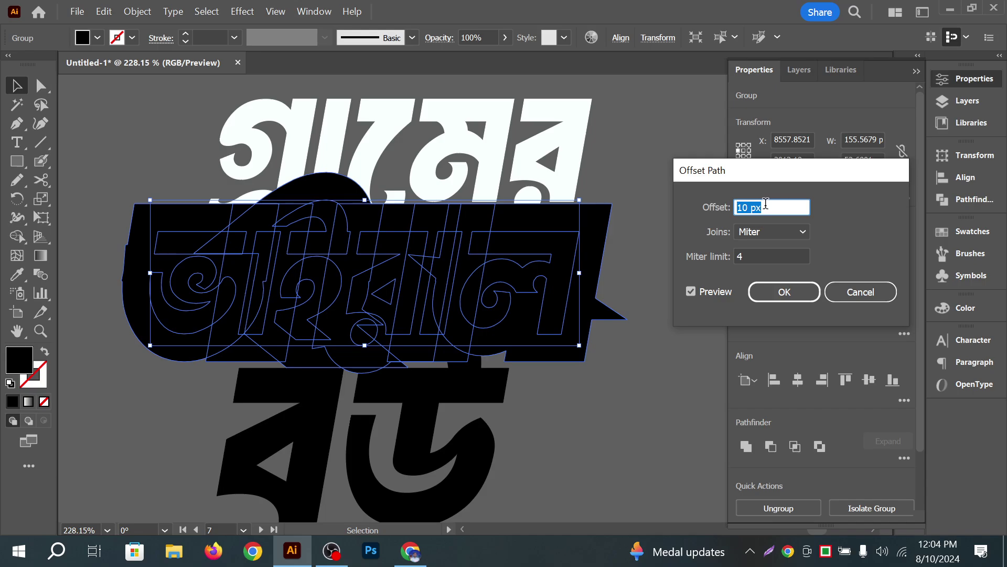
key(Down)
key(Down)
key(Down)
key(Down)
key(Down)
key(Down)
key(Down)
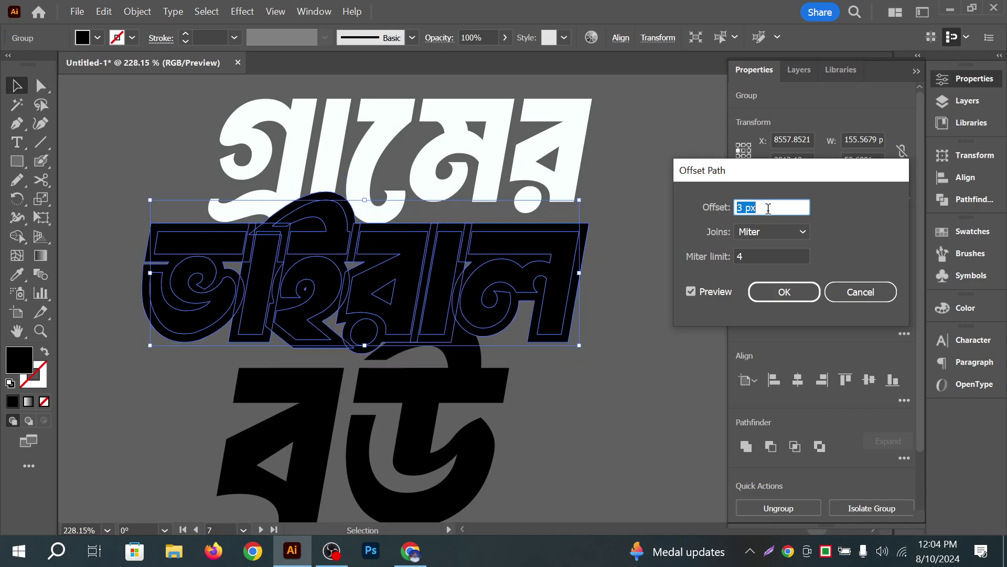
key(Down)
key(Down)
key(Down)
key(Up)
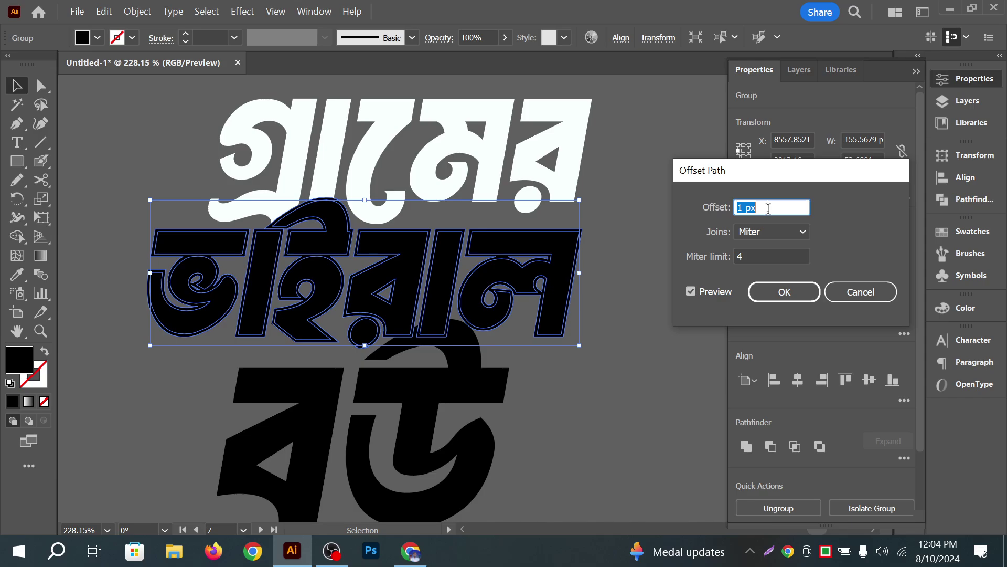
key(Up)
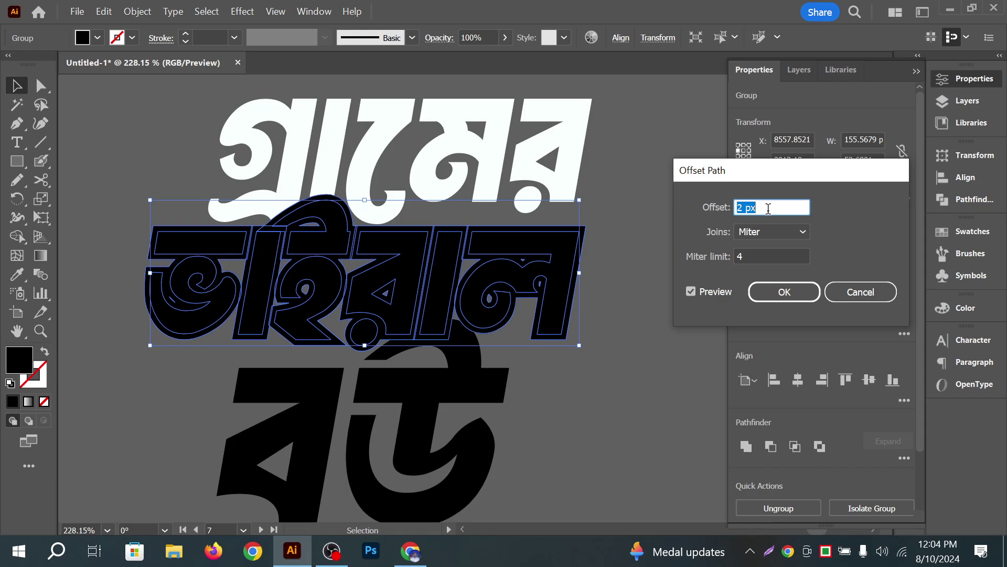
click(758, 207)
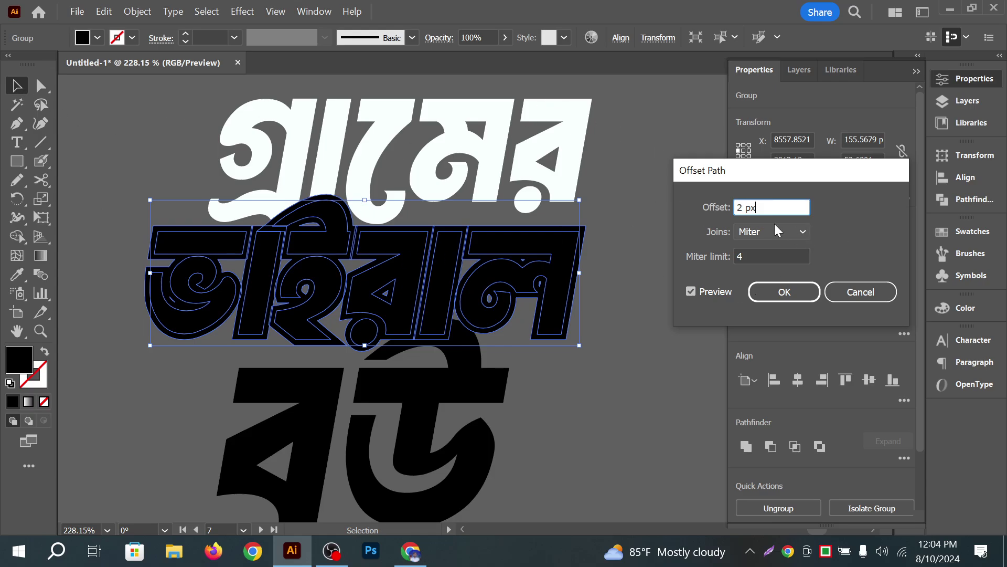
click(758, 299)
click(534, 406)
Apply a 2 px Offset Path with Miter joins and a miter limit of 4 to the বউ group
click(465, 395)
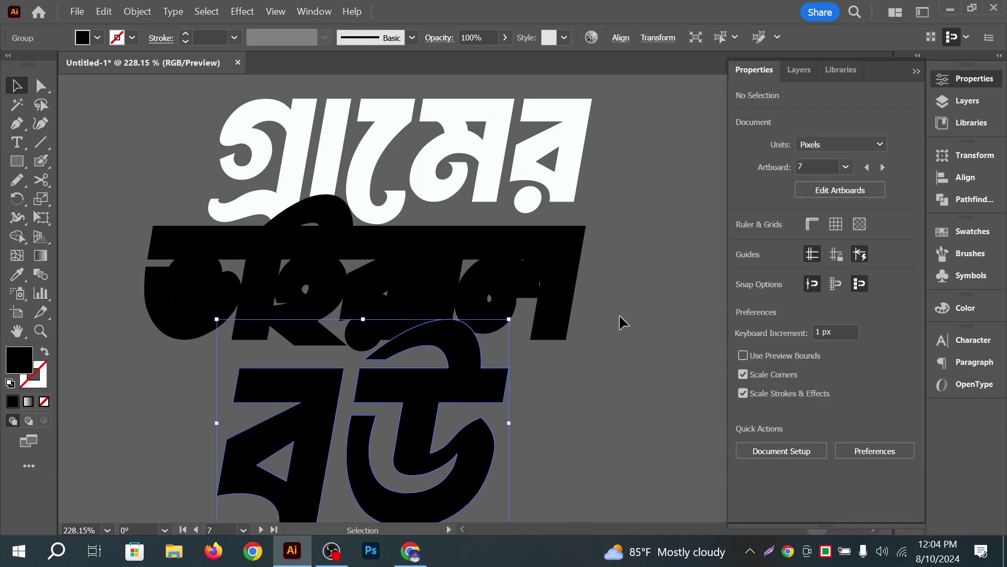
click(134, 13)
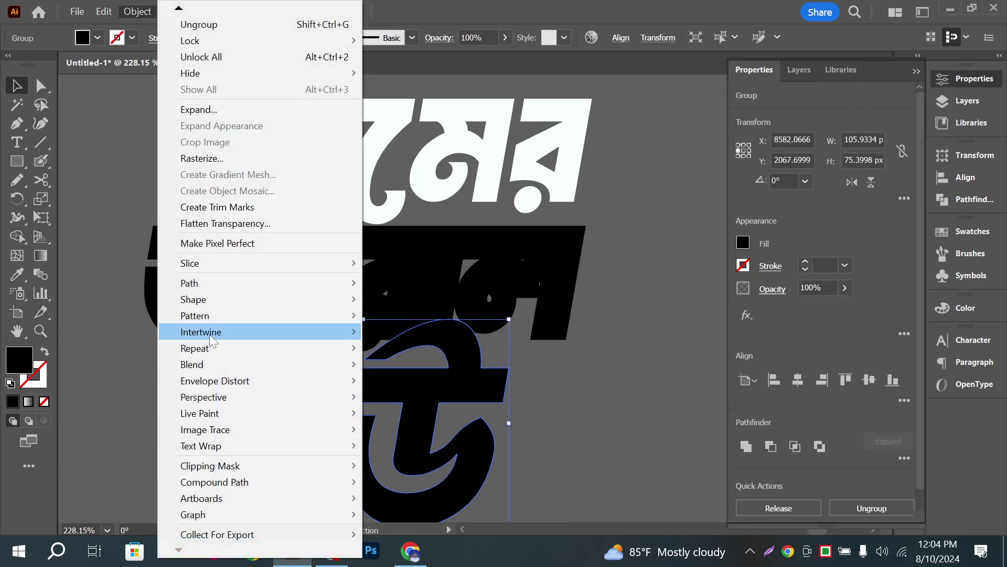
mouse_move(272, 287)
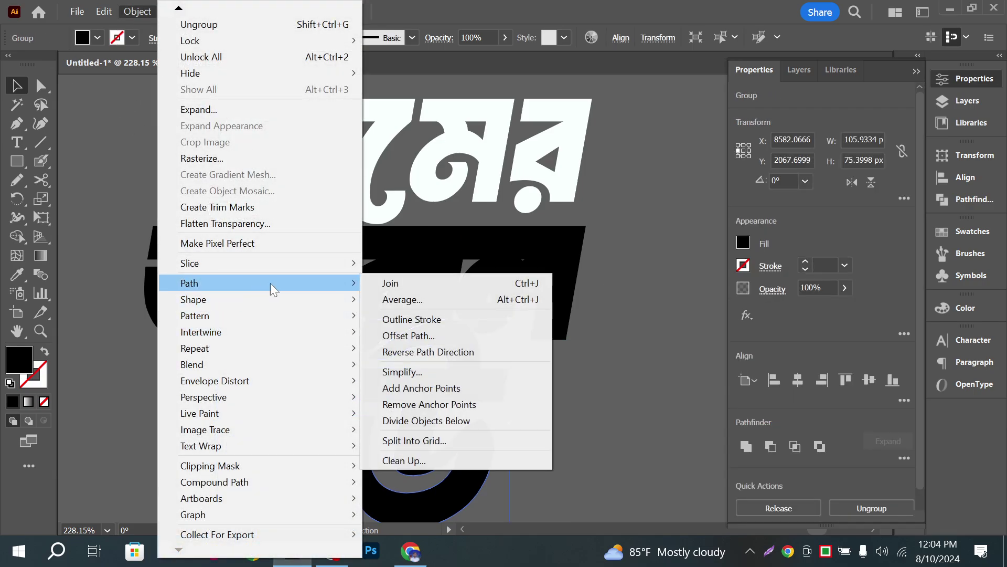
click(455, 334)
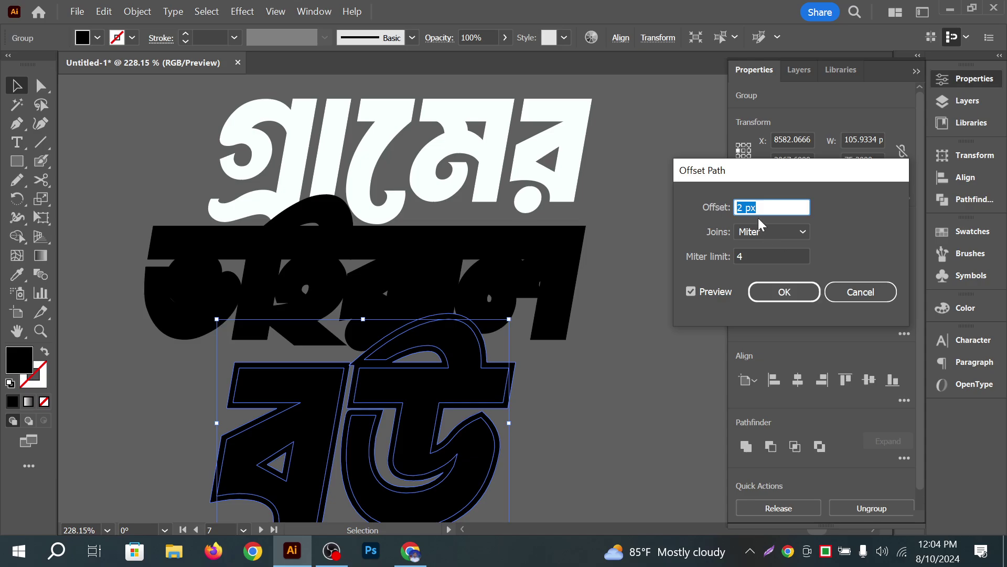
key(Down)
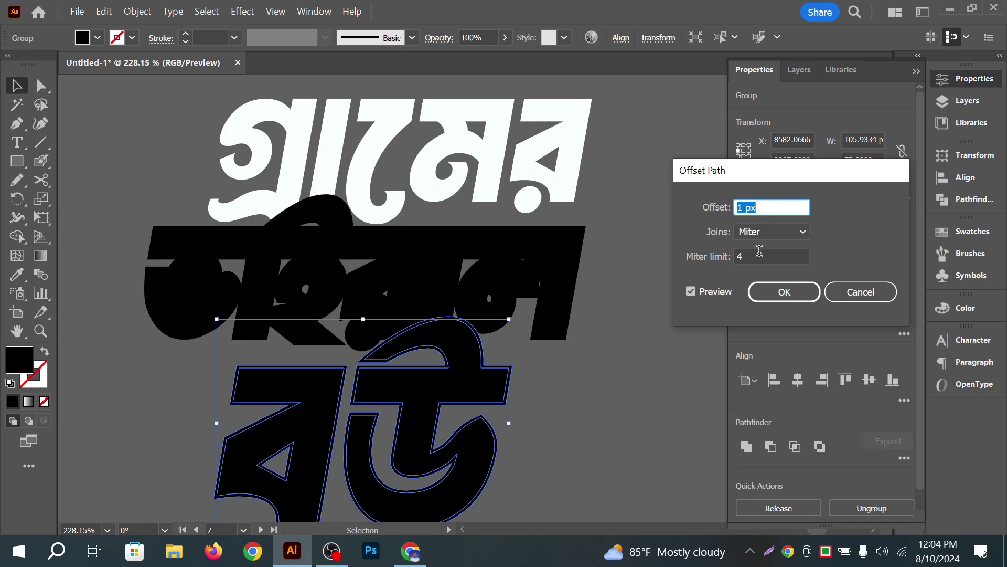
key(Up)
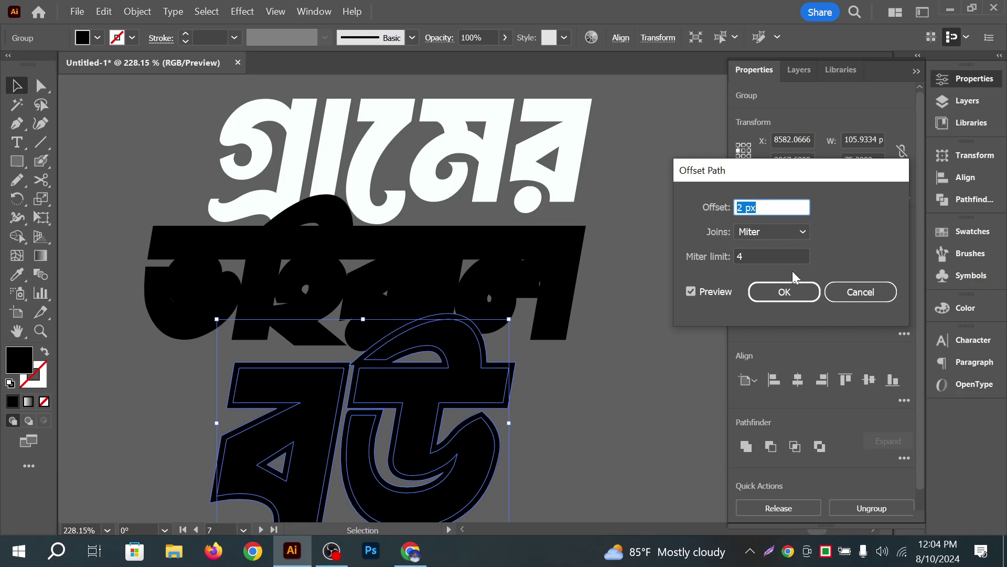
click(786, 291)
click(653, 336)
Select all three words and use the Shape Builder tool to remove the offset border around ই and its upper curve beside গ্রামের
scroll(412, 225, up, 2)
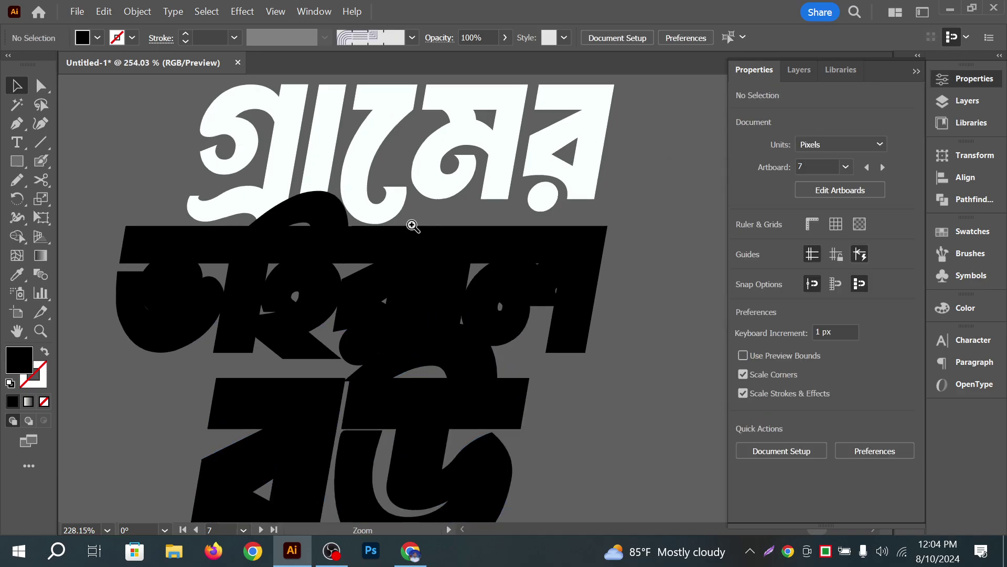
click(467, 400)
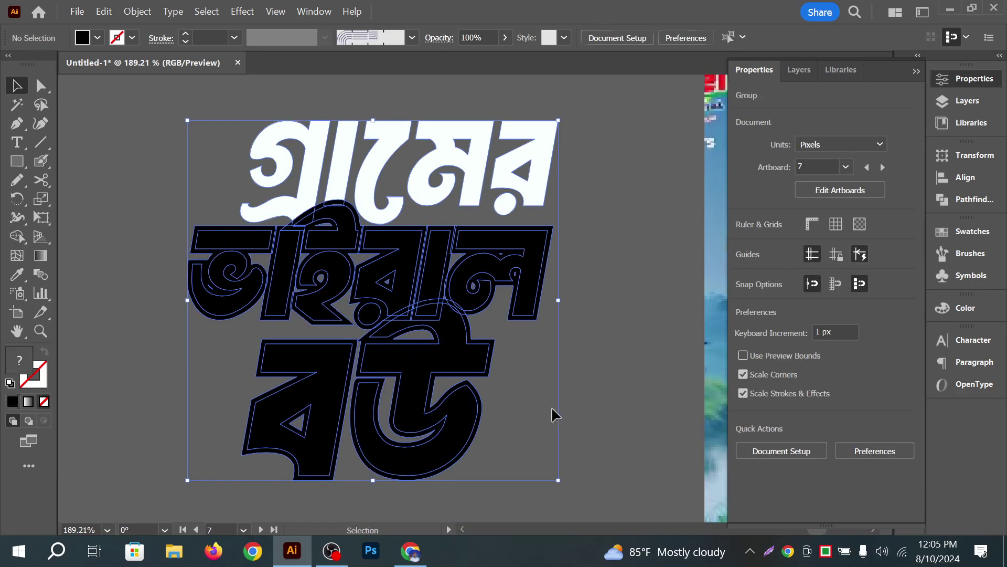
click(17, 237)
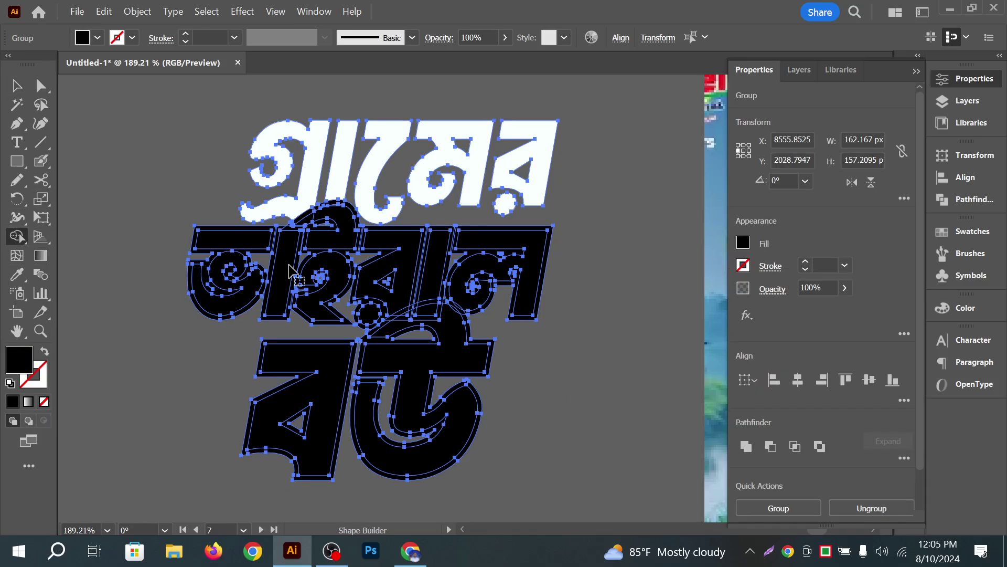
mouse_move(283, 215)
mouse_down()
mouse_move(408, 241)
mouse_move(375, 198)
mouse_move(432, 206)
mouse_up()
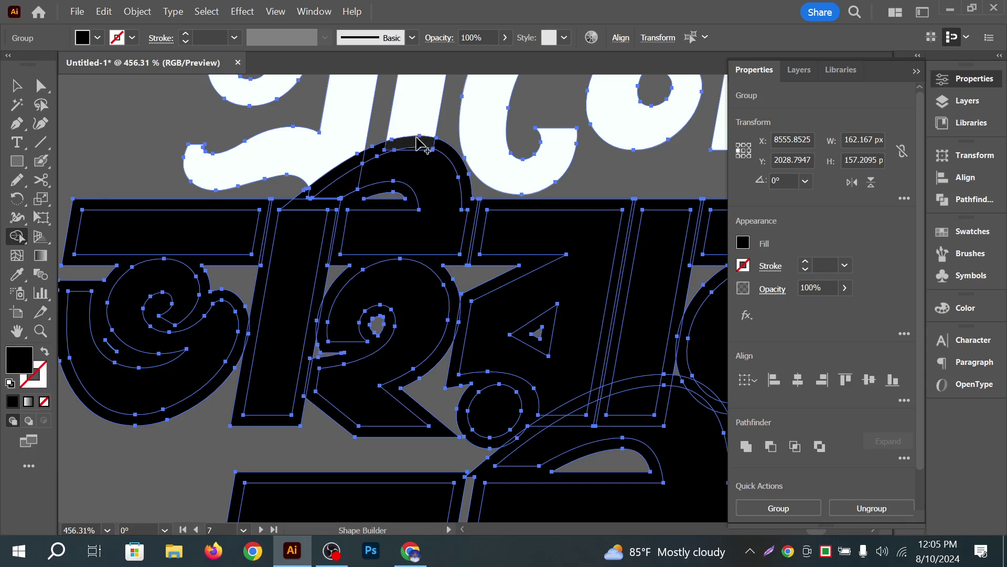
scroll(401, 153, up, 1)
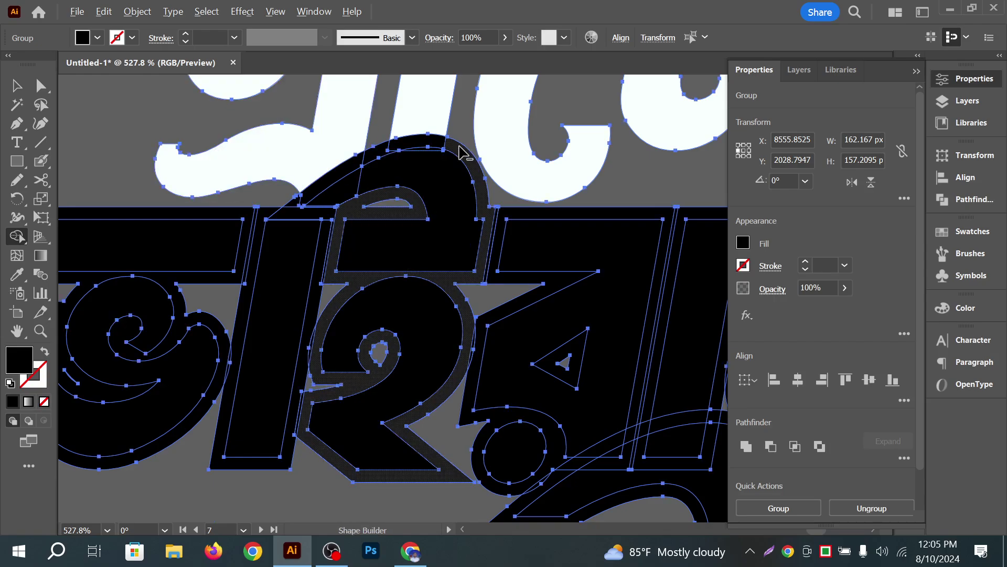
mouse_move(460, 152)
mouse_down()
mouse_move(412, 134)
mouse_move(375, 158)
mouse_up()
key(ctrl+z)
click(435, 150)
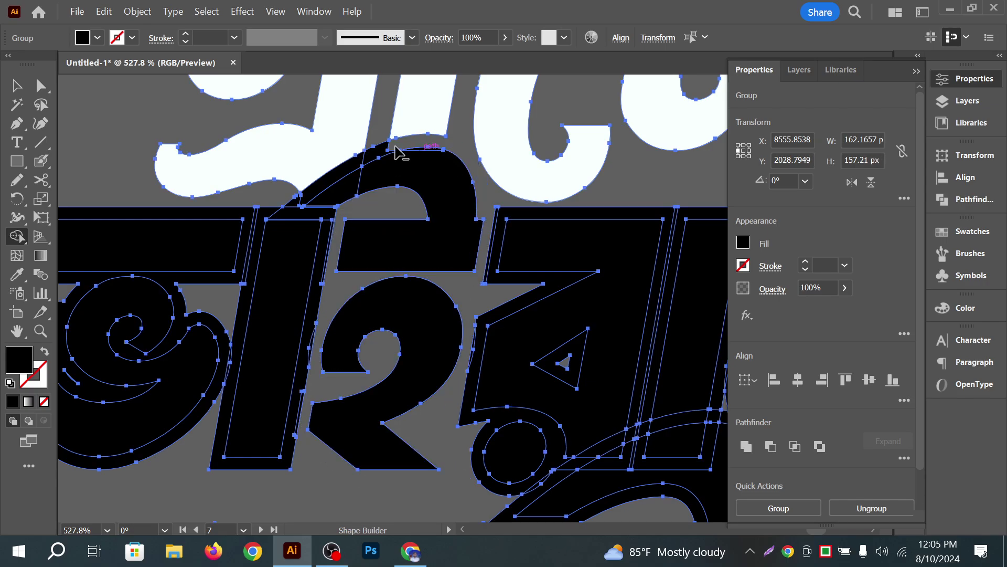
click(349, 180)
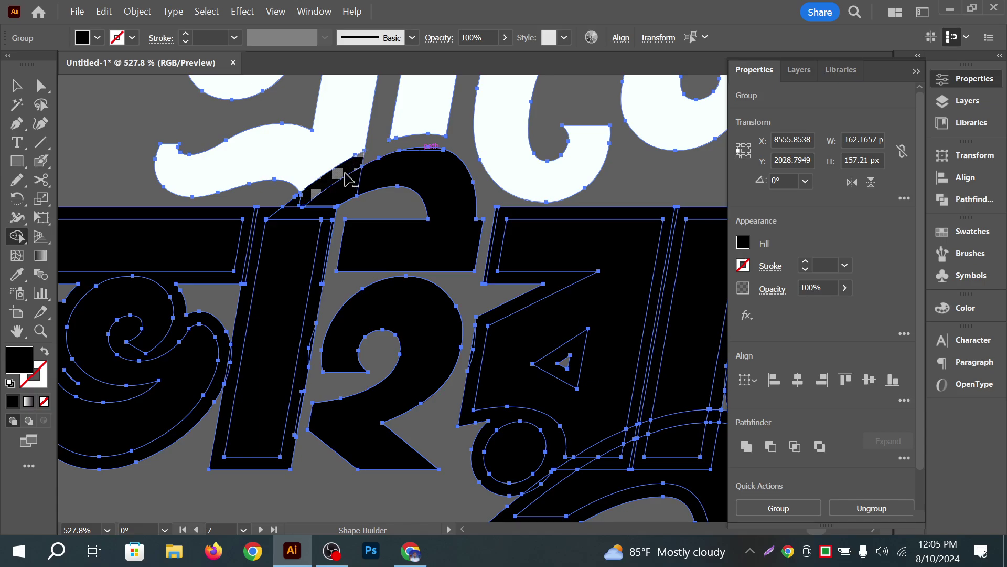
Remove the offset borders around ভ and the adjoining া, including the thin leftover slivers, with the Shape Builder tool
scroll(366, 214, down, 2)
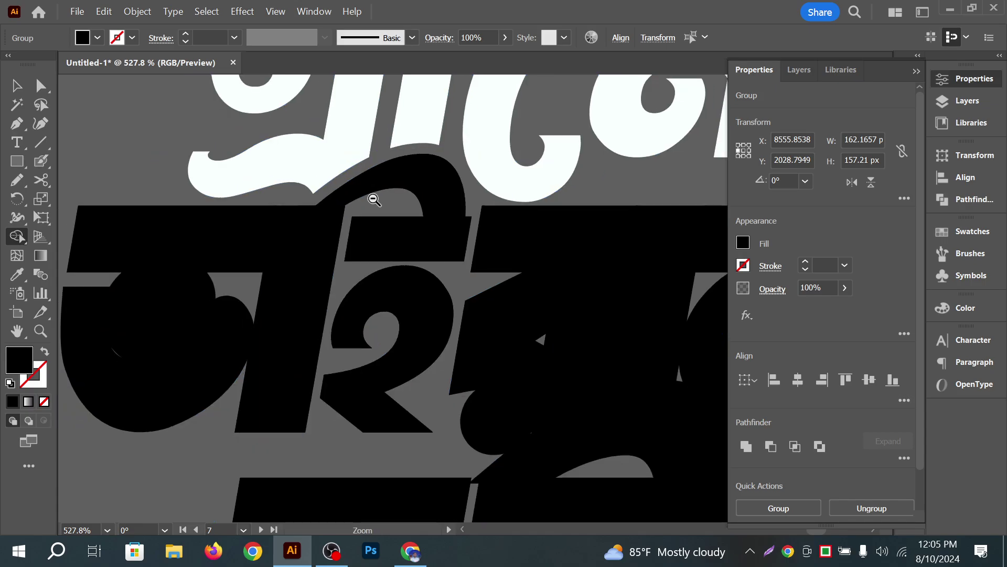
scroll(333, 221, left, 2)
alt+click(322, 190)
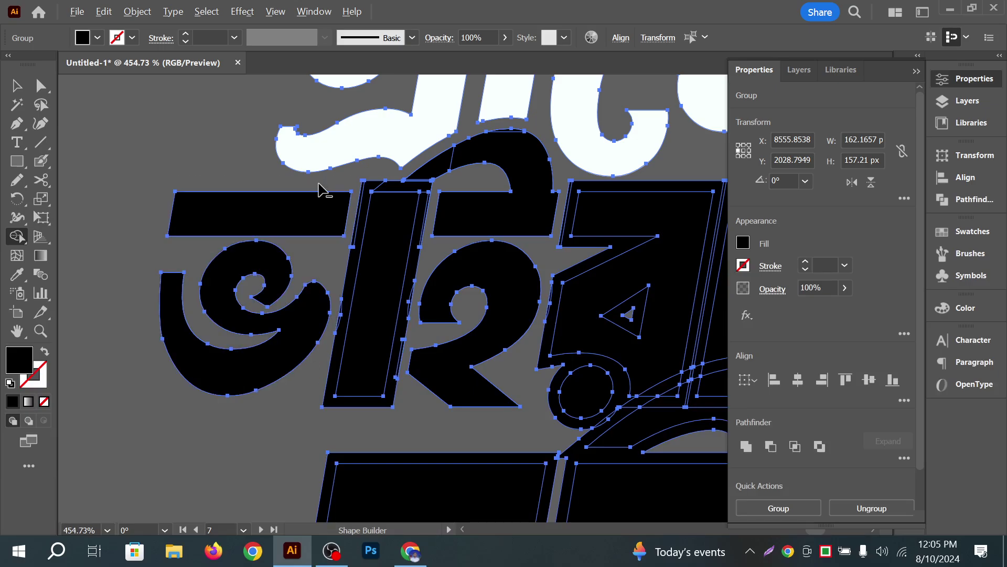
alt+click(397, 192)
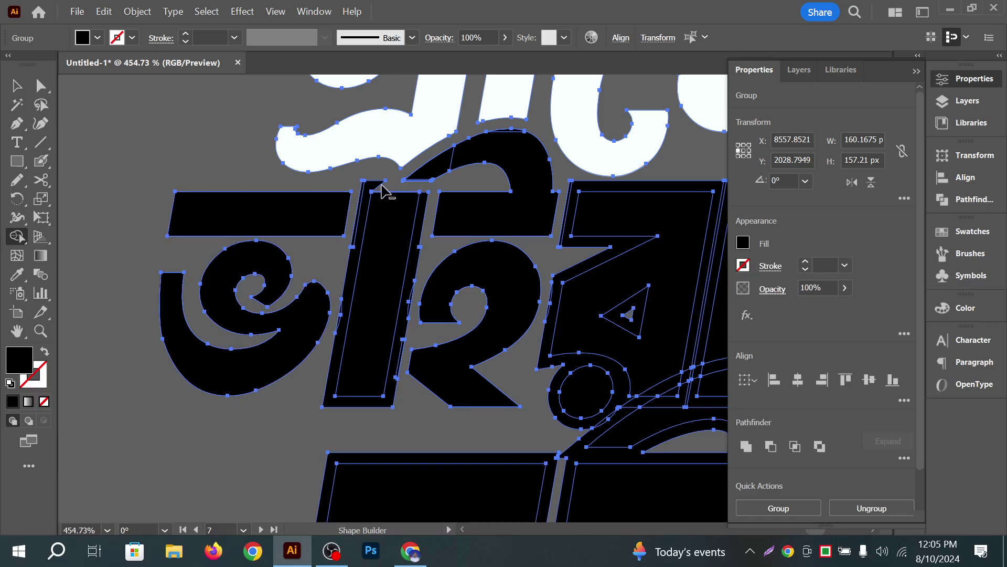
alt+click(366, 209)
alt+click(361, 205)
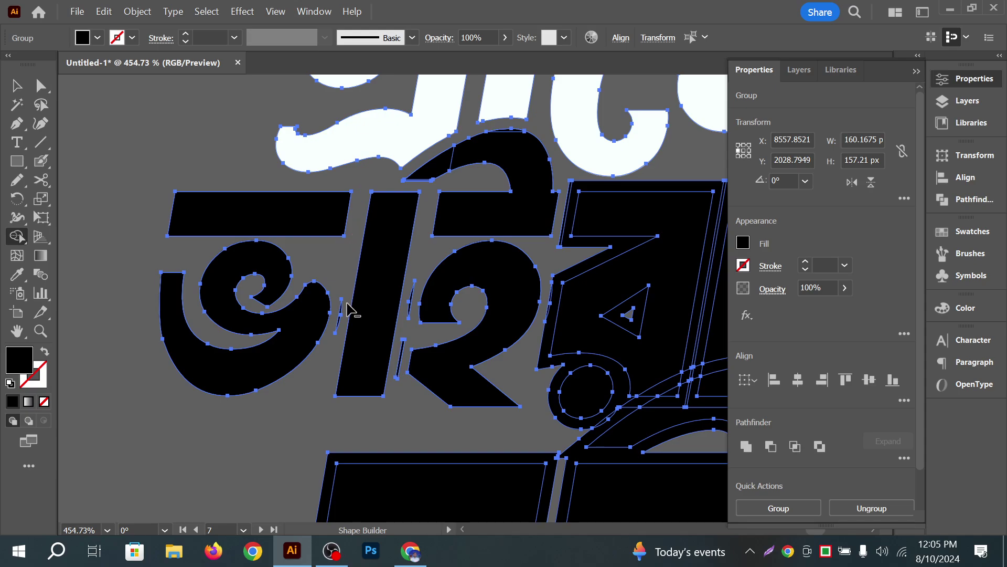
alt+click(415, 294)
alt+click(402, 347)
Remove the offset borders and narrow slivers around the letters রাল of ভাইরাল with the Shape Builder tool
mouse_move(614, 236)
mouse_down()
mouse_move(327, 223)
mouse_move(341, 222)
mouse_up()
click(459, 220)
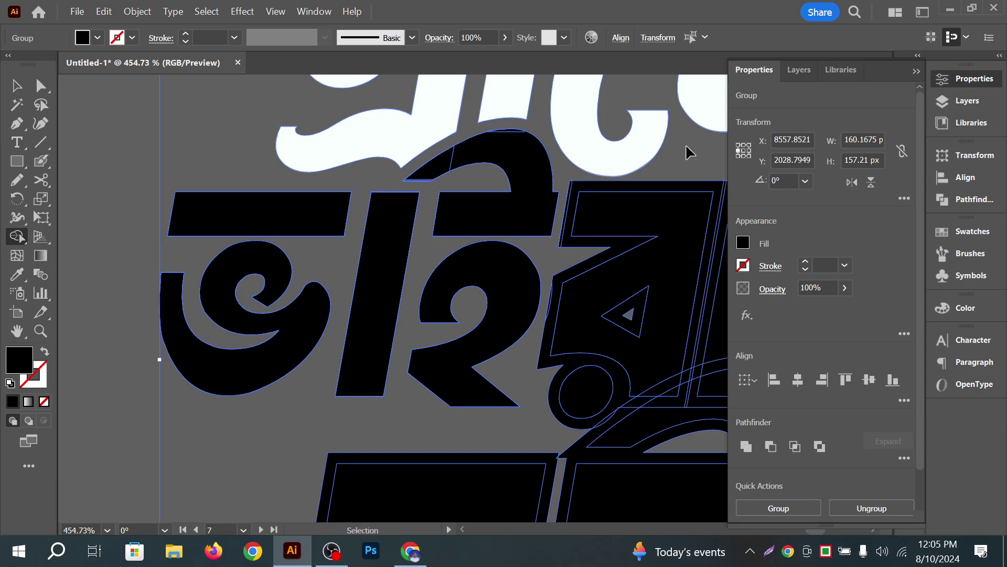
drag(685, 144, 426, 150)
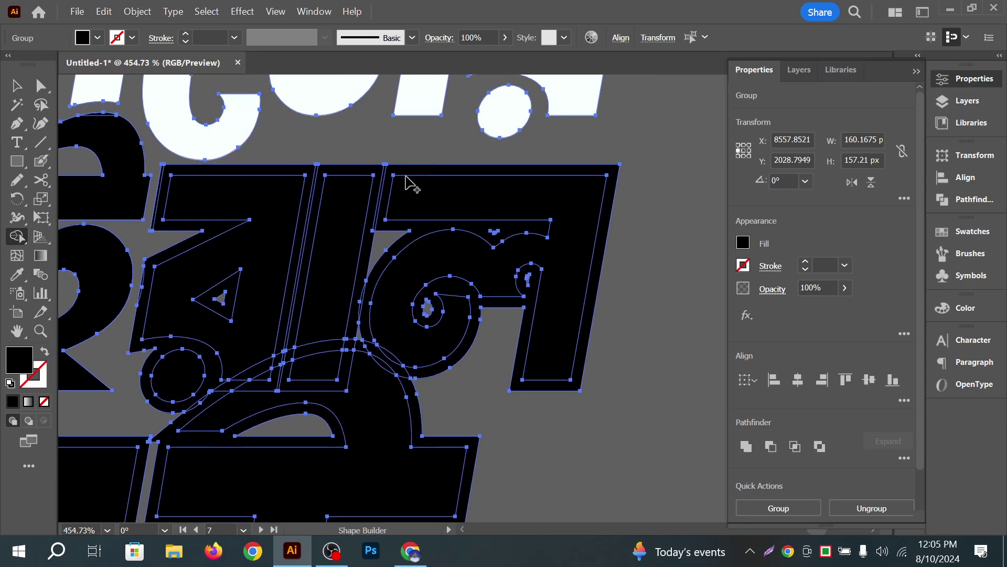
alt+click(618, 177)
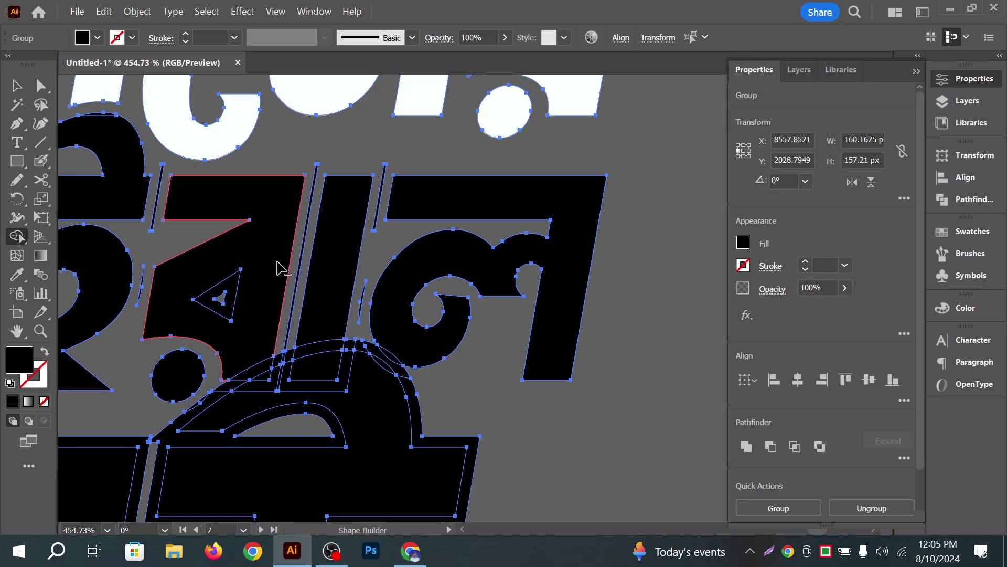
alt+click(149, 295)
alt+click(142, 288)
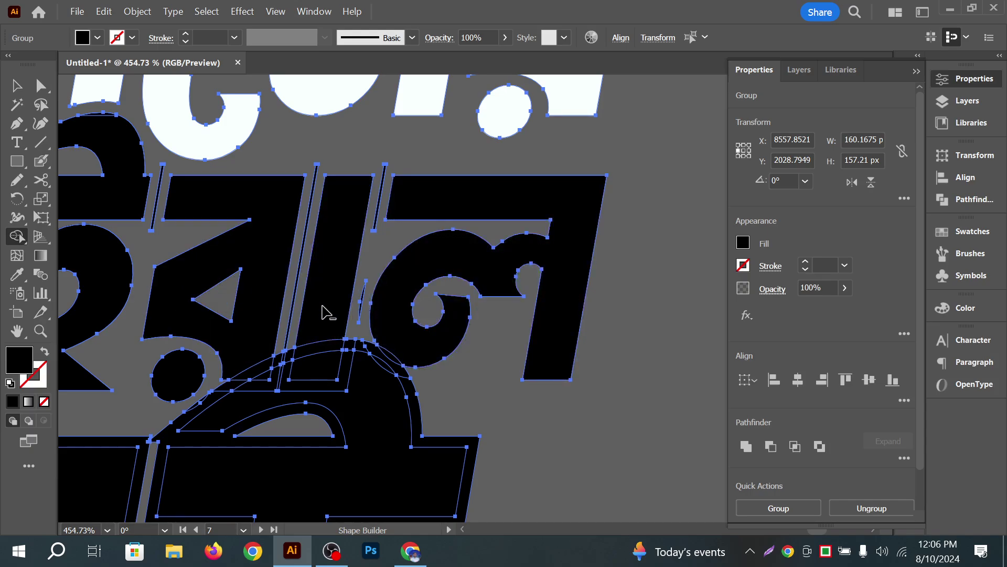
alt+click(157, 198)
alt+click(317, 167)
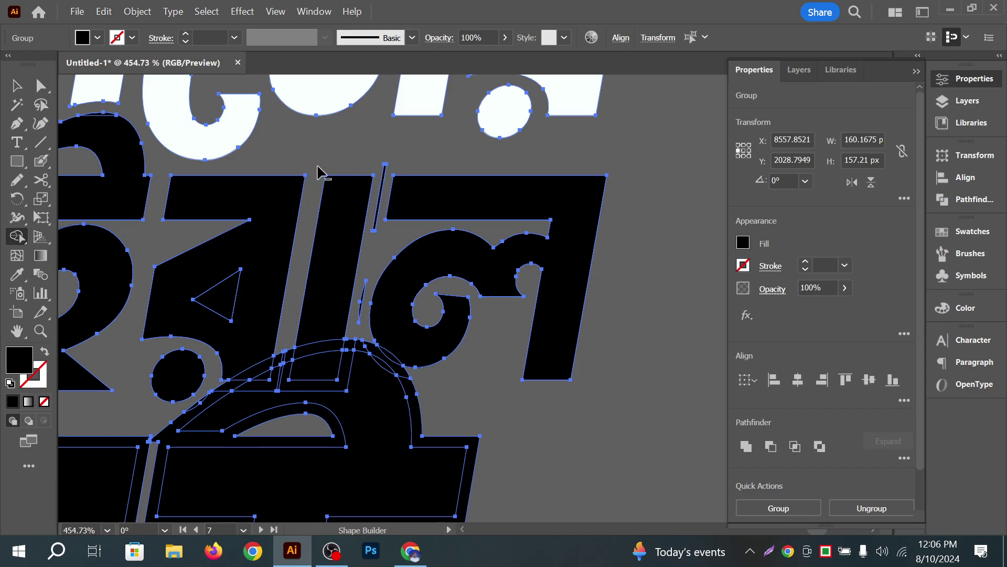
alt+click(385, 168)
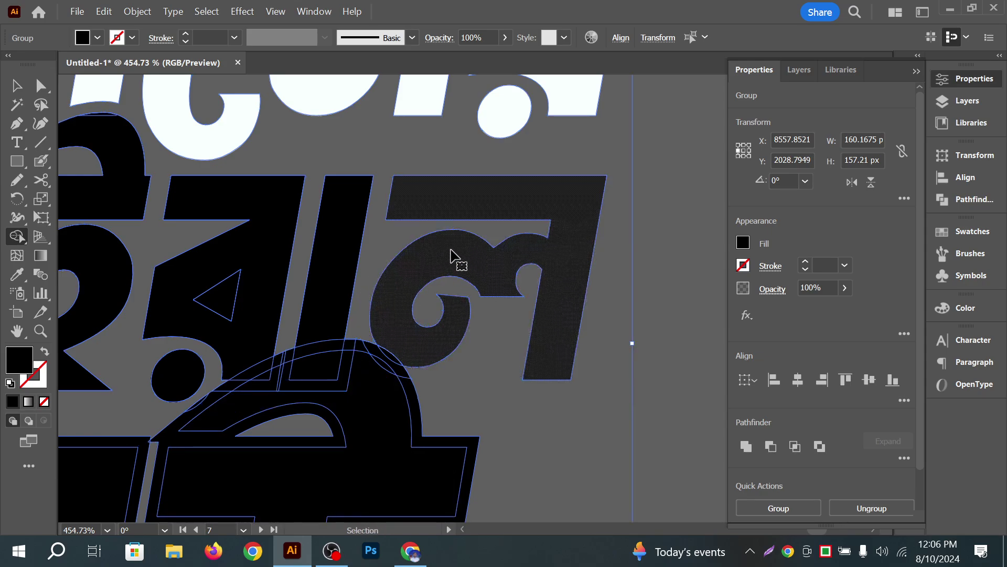
Remove the offset border around উ and cut its curved strip out of the overlapping ভাইরাল letters with the Shape Builder tool
drag(611, 346, 682, 204)
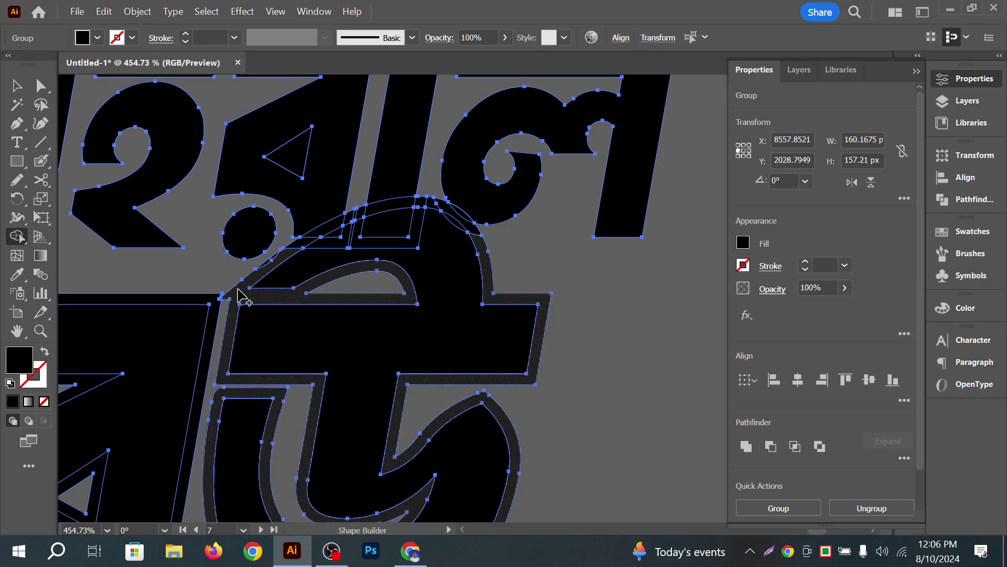
alt+click(238, 290)
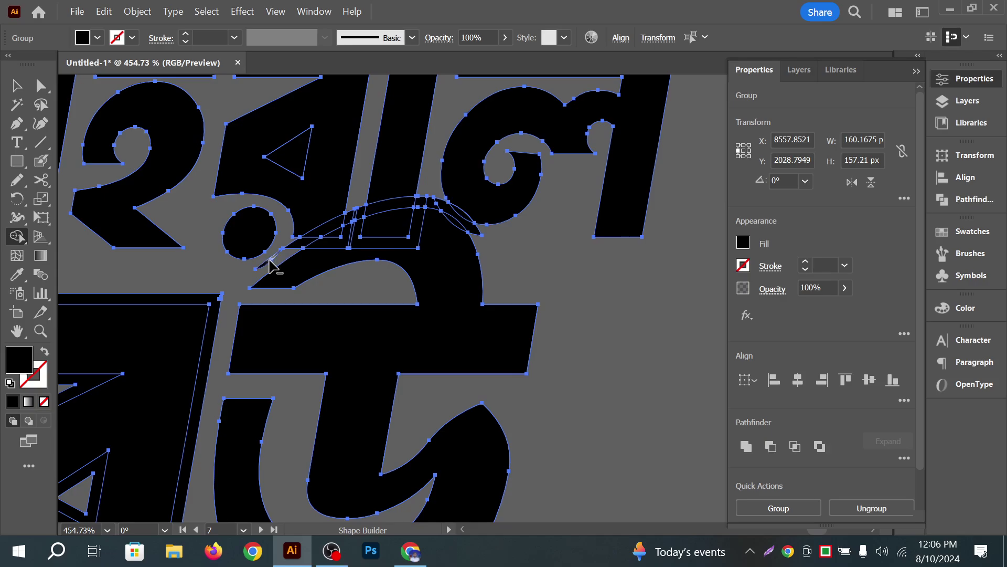
mouse_move(270, 265)
mouse_down()
mouse_move(333, 227)
mouse_move(328, 236)
mouse_up()
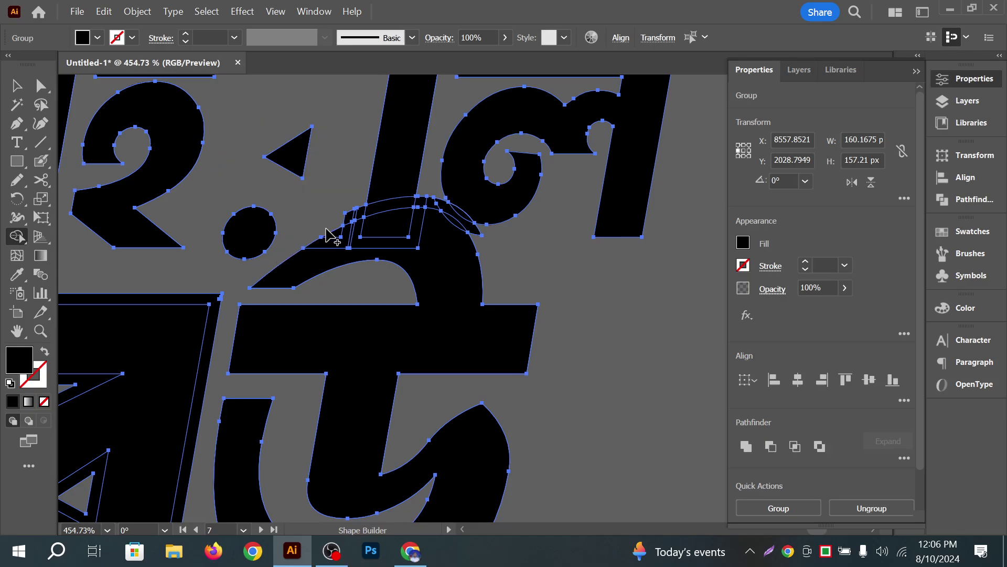
key(ctrl+z)
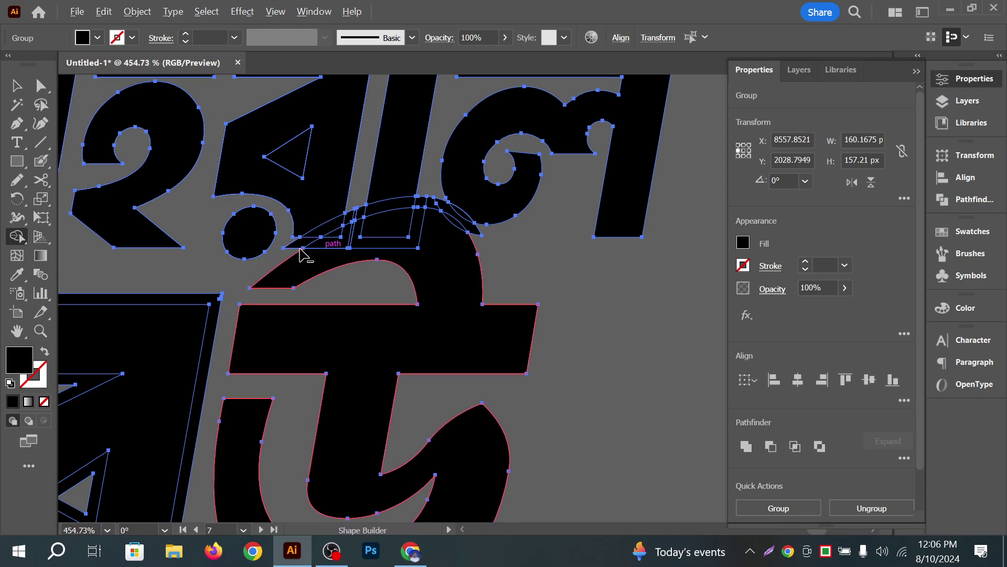
mouse_move(332, 234)
mouse_down()
mouse_move(367, 213)
mouse_move(431, 204)
mouse_move(480, 225)
mouse_up()
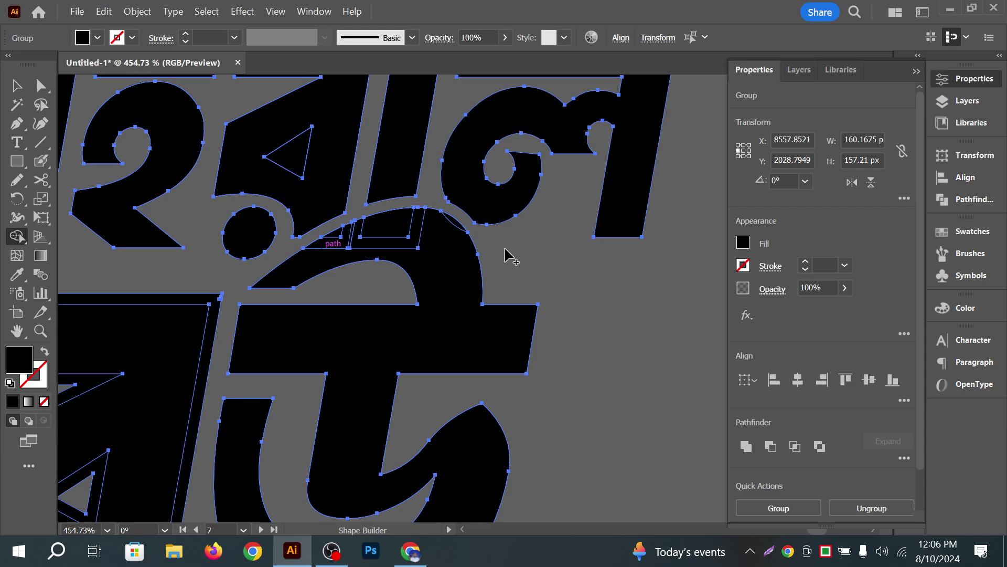
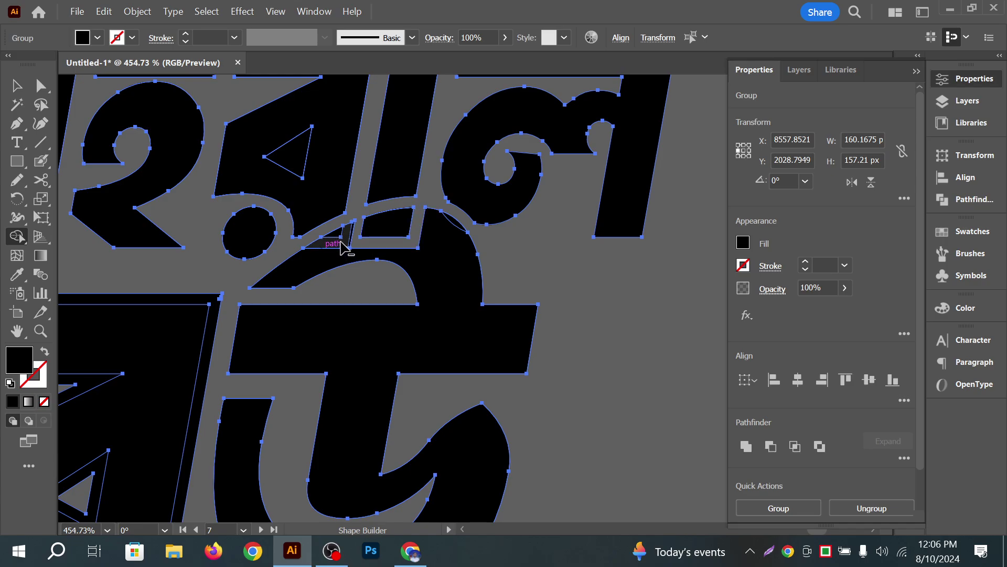
Remove the offset border around ব with the Shape Builder tool and deselect the artwork
mouse_move(581, 309)
mouse_down()
mouse_move(584, 234)
mouse_move(473, 224)
mouse_up()
drag(666, 224, 394, 197)
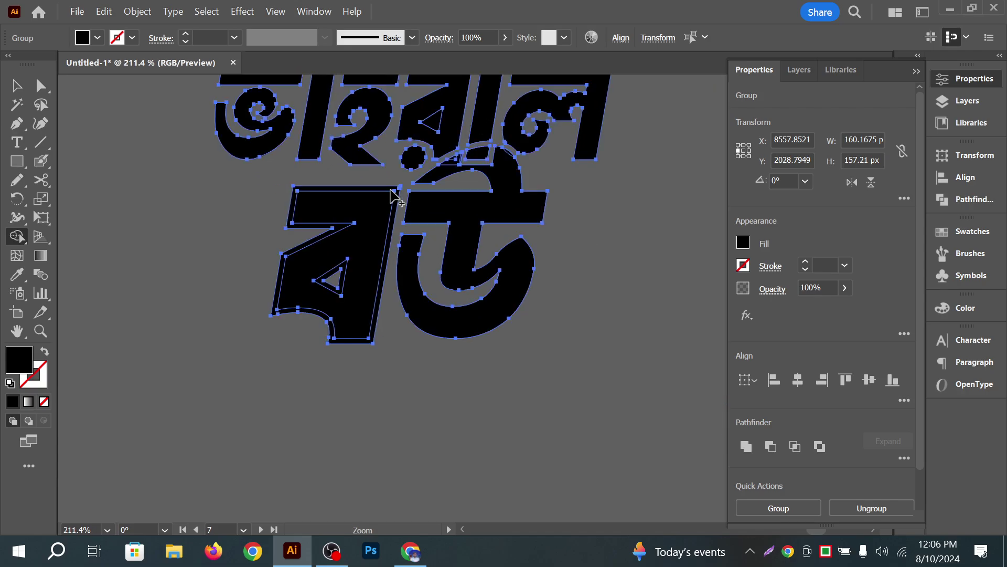
alt+click(396, 188)
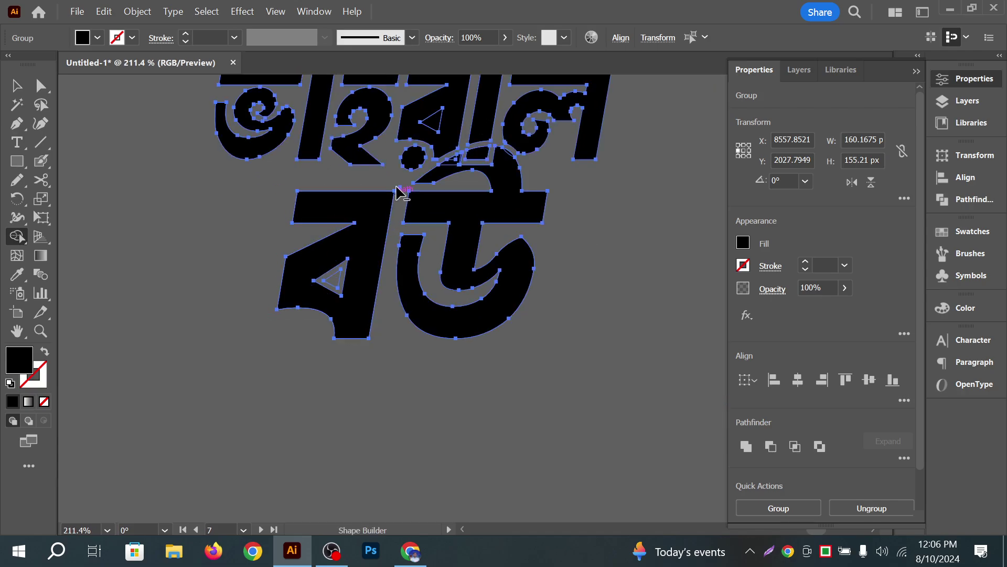
drag(603, 176, 580, 349)
click(21, 90)
click(189, 153)
Examine the trimmed gaps and overlaps between the three words against the reference thumbnail
scroll(442, 223, down, 3)
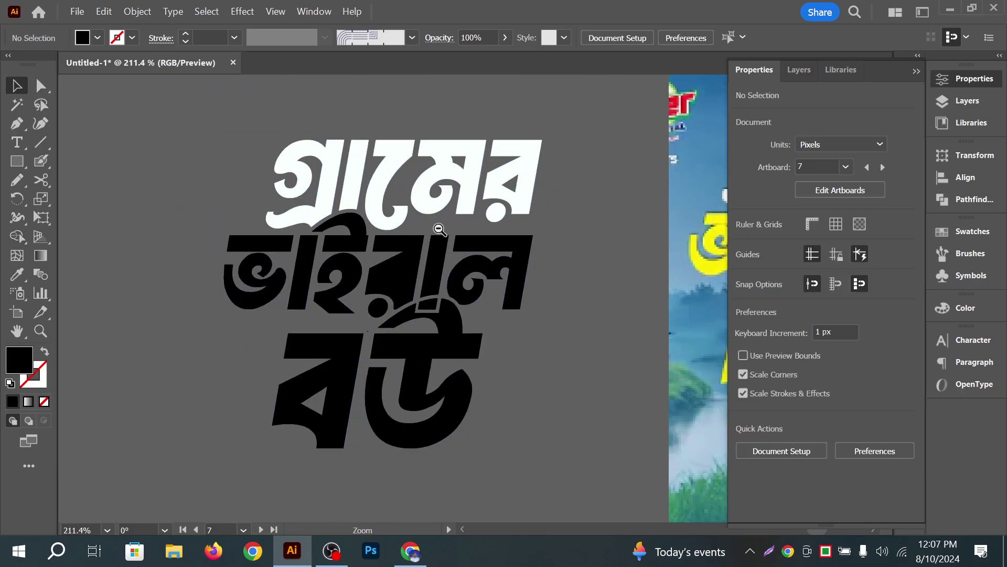
drag(486, 283, 367, 226)
scroll(398, 326, down, 2)
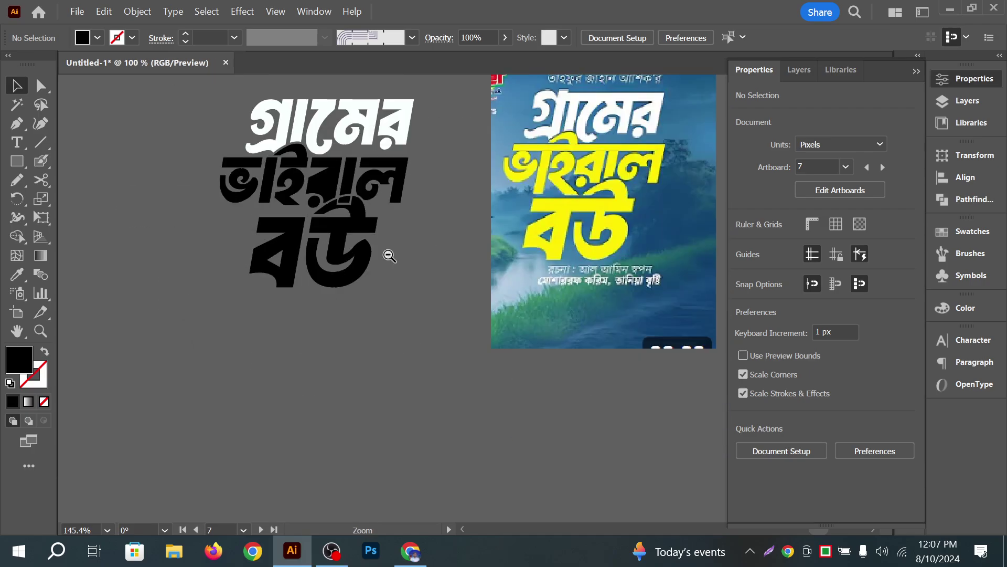
drag(312, 221, 339, 231)
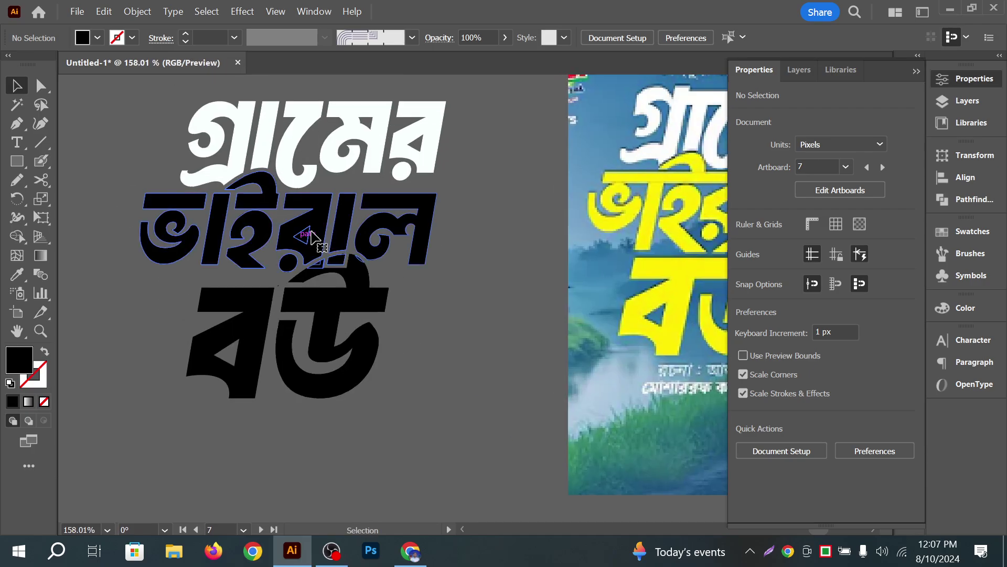
click(313, 234)
drag(458, 304, 153, 186)
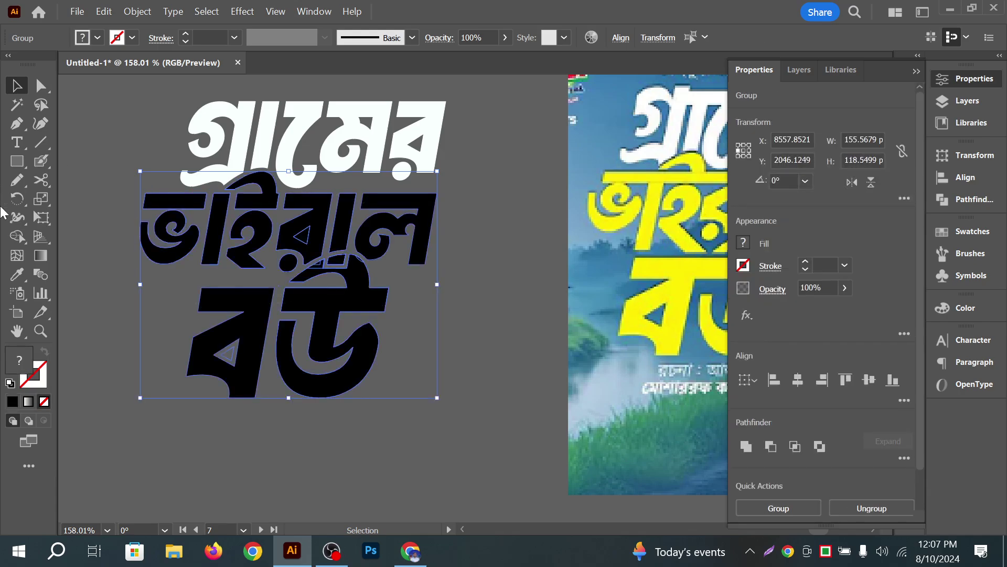
click(18, 237)
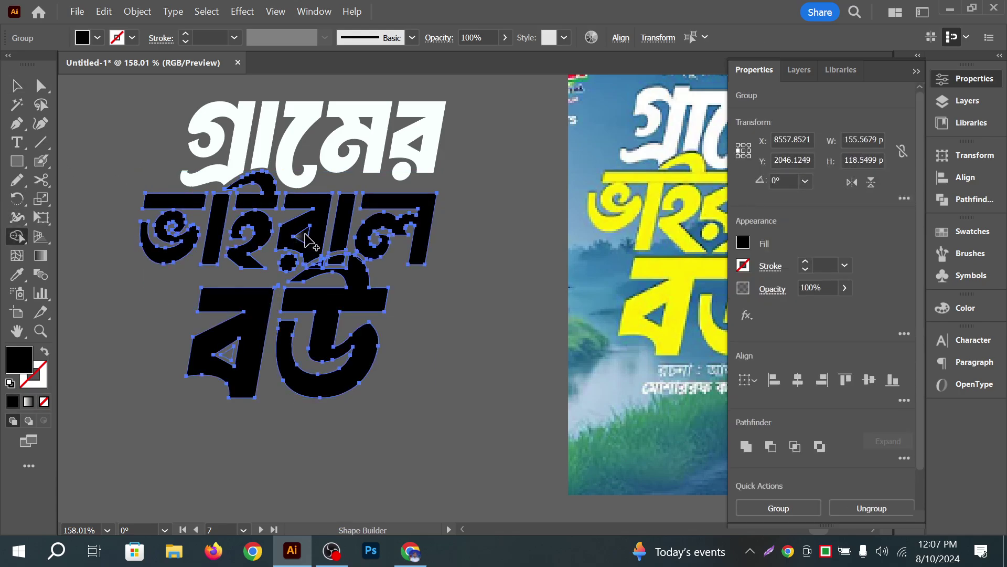
click(18, 86)
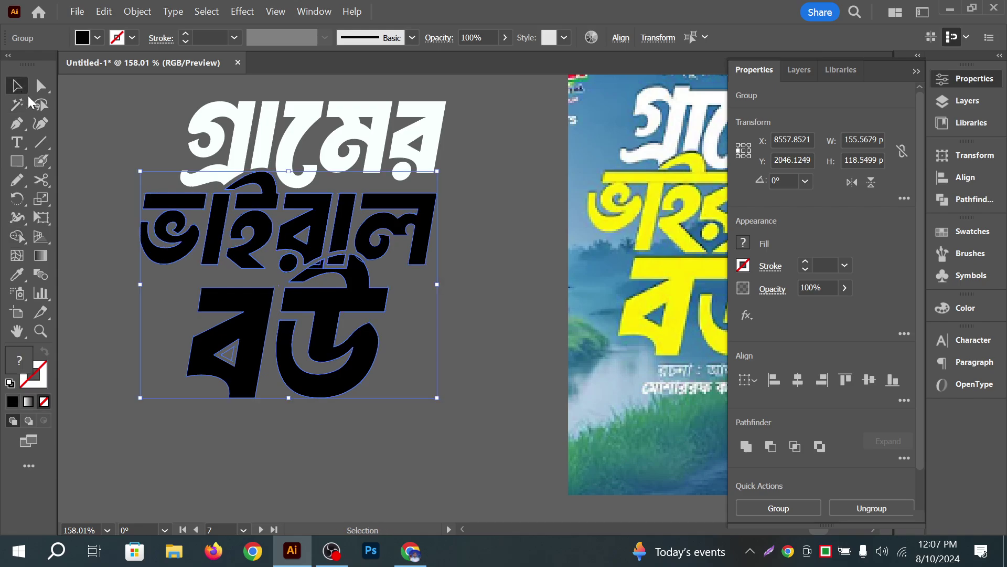
click(262, 201)
scroll(414, 177, down, 3)
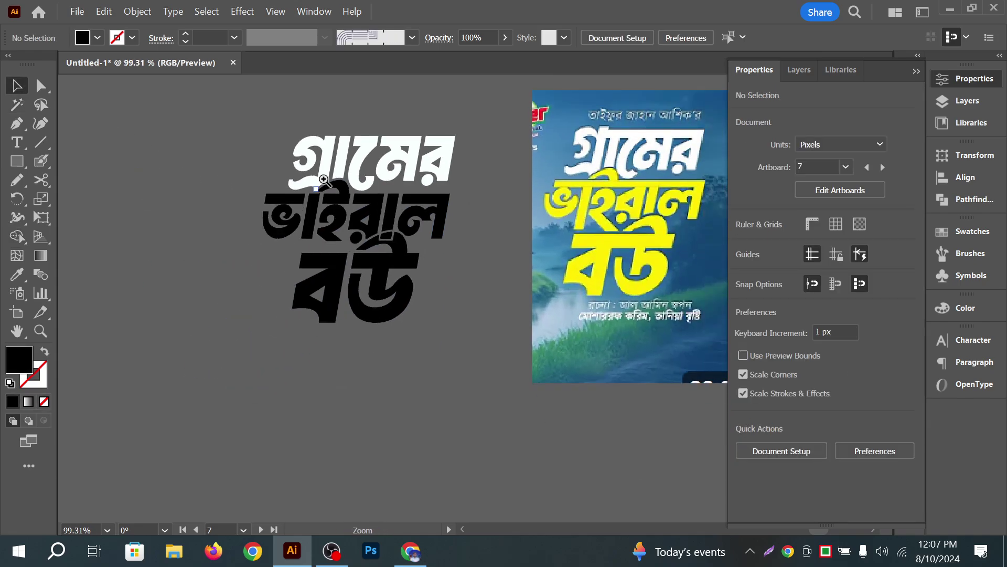
drag(324, 180, 454, 247)
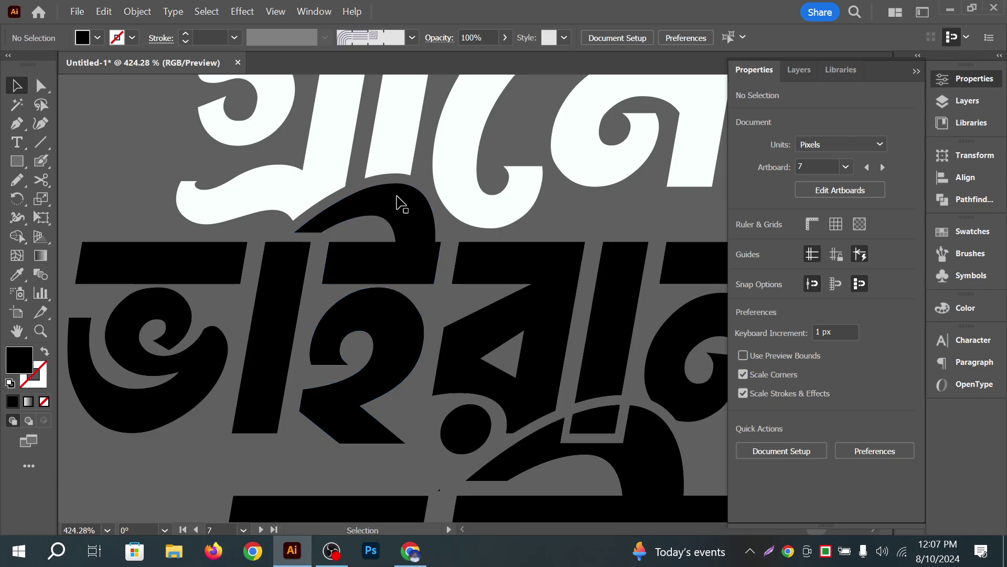
drag(371, 228, 278, 202)
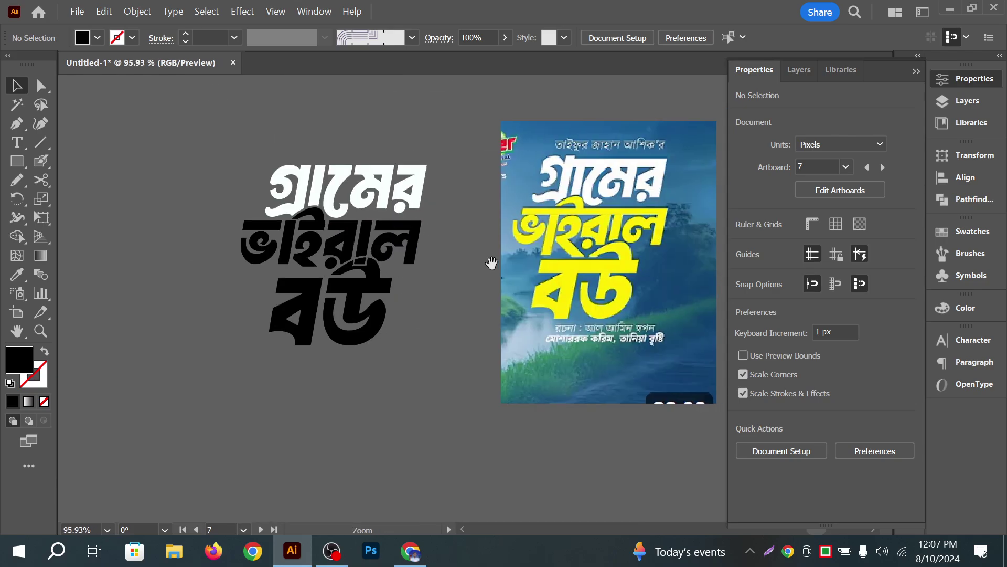
scroll(488, 270, down, 1)
drag(345, 208, 344, 242)
scroll(444, 205, right, 2)
drag(280, 250, 406, 374)
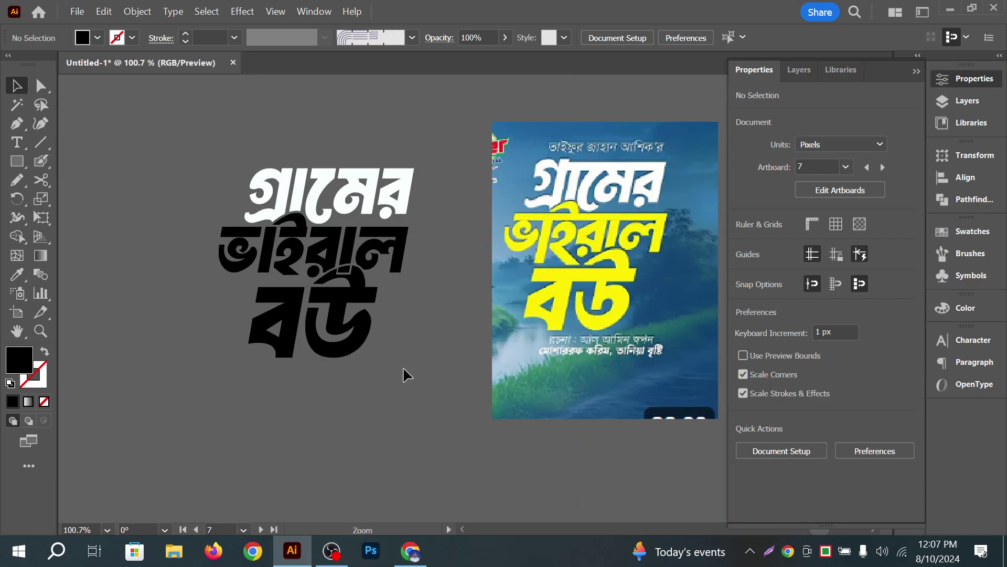
Colour the words ভাইরাল and বউ yellow by sampling the title lettering in the reference thumbnail
drag(180, 236, 232, 180)
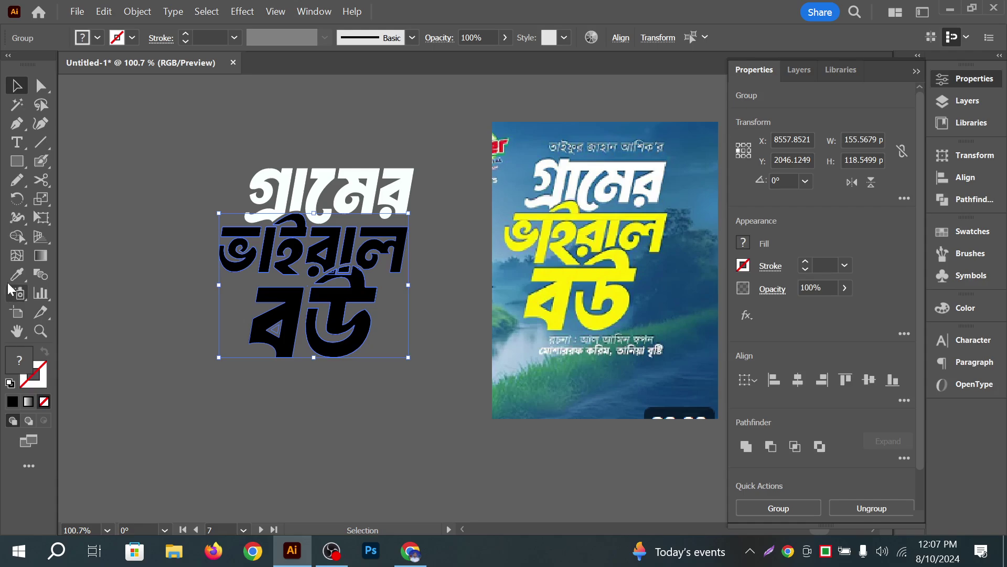
key(i)
click(601, 231)
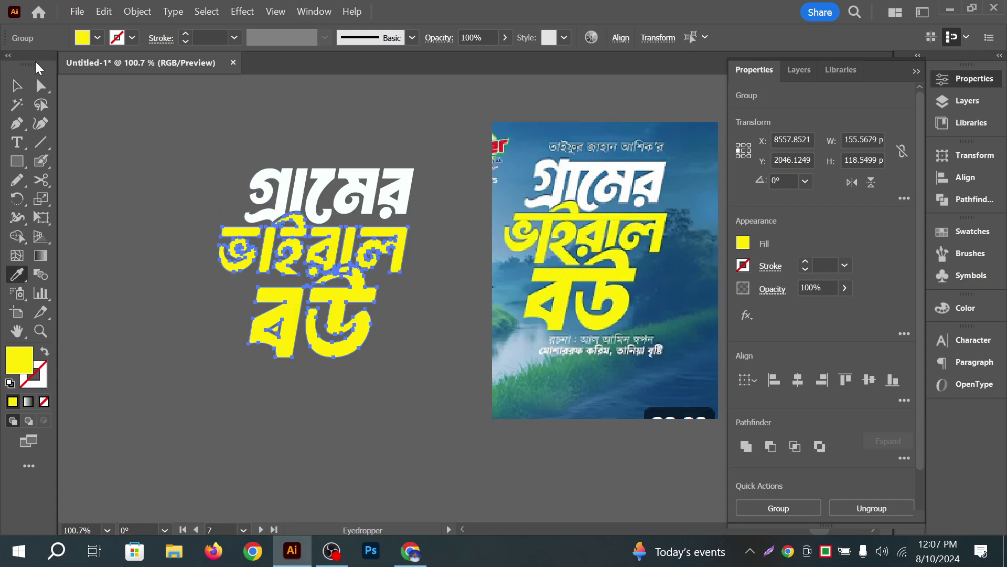
click(18, 93)
click(132, 101)
Delete the small leftover yellow triangle inside the counter of the letter ব in বউ
scroll(134, 194, up, 3)
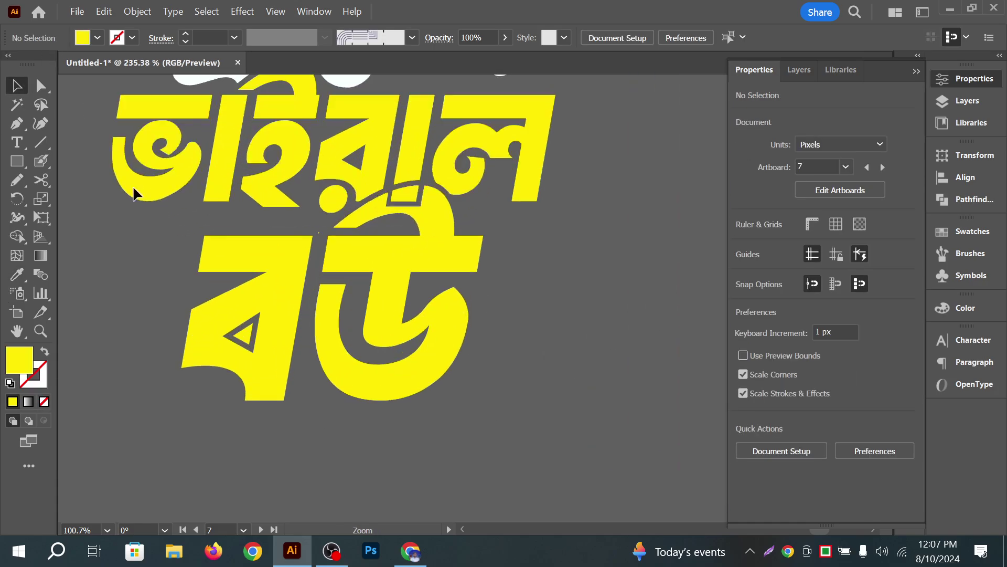
click(40, 90)
click(244, 335)
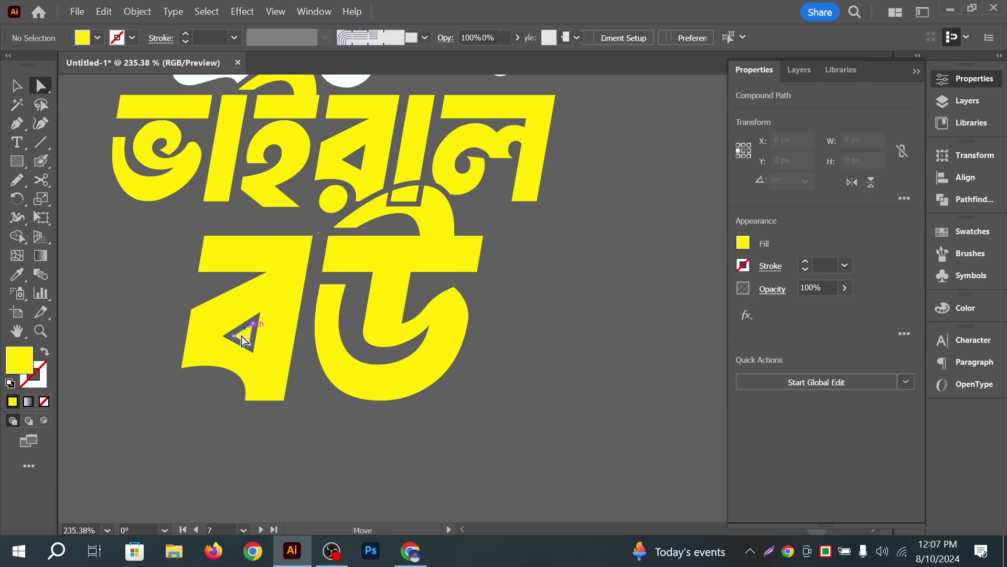
key(Delete)
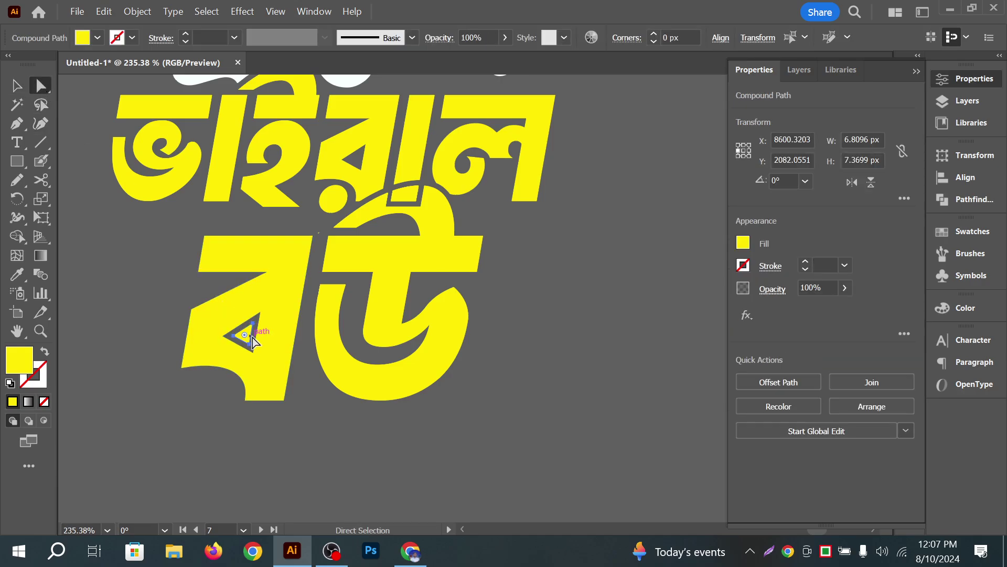
click(251, 338)
click(19, 92)
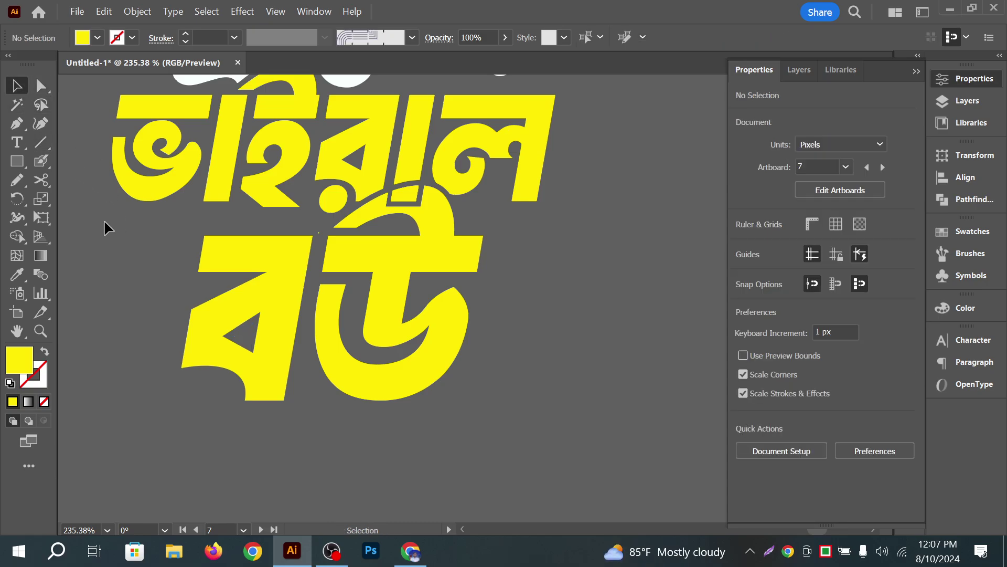
Draw a 248 × 248 px square over the lettering and send it behind the words as a background
scroll(460, 202, down, 5)
drag(476, 200, 366, 214)
drag(489, 245, 516, 250)
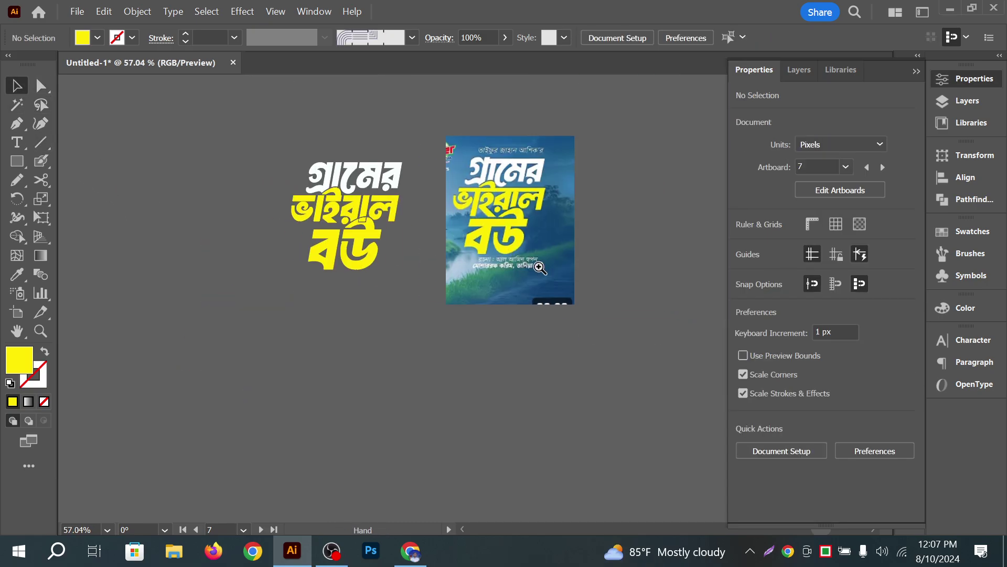
drag(378, 205, 413, 190)
drag(435, 223, 372, 202)
scroll(266, 225, up, 1)
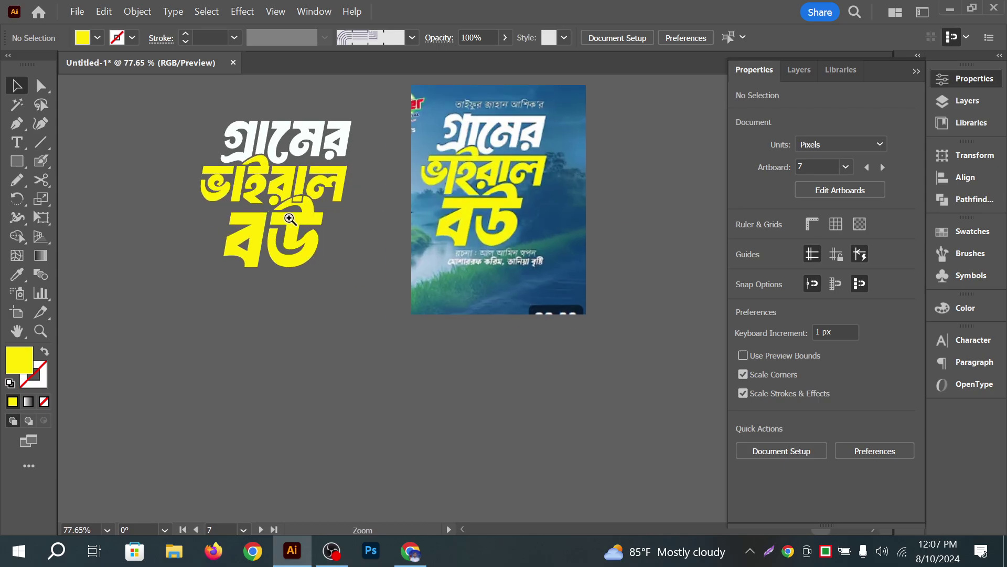
mouse_move(480, 182)
mouse_down()
mouse_move(471, 201)
mouse_move(471, 182)
mouse_up()
drag(17, 161, 63, 160)
drag(149, 109, 382, 341)
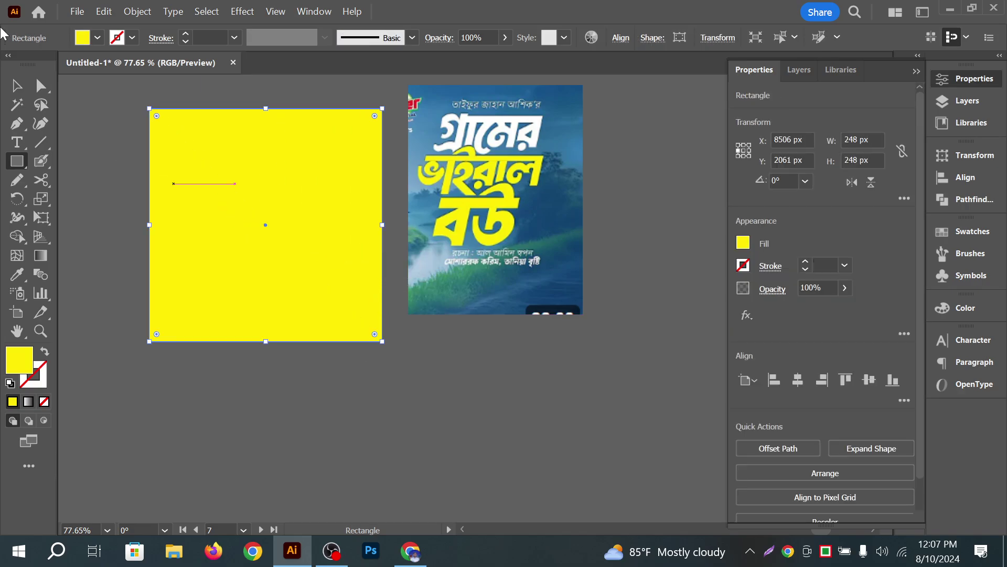
click(10, 90)
click(96, 92)
click(207, 140)
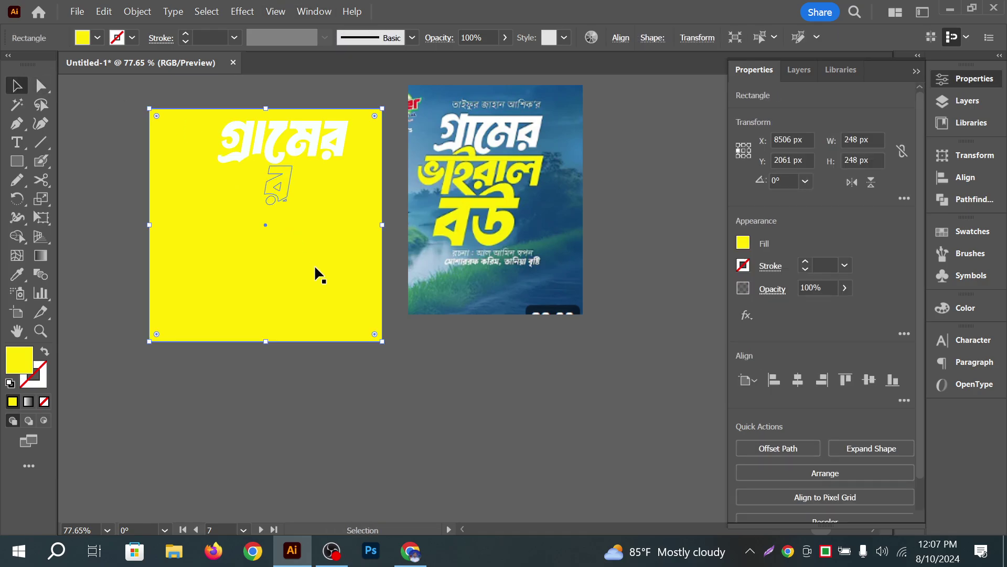
Sample several background colours from the reference thumbnail, fill the square with a dark blue and deselect it
click(16, 274)
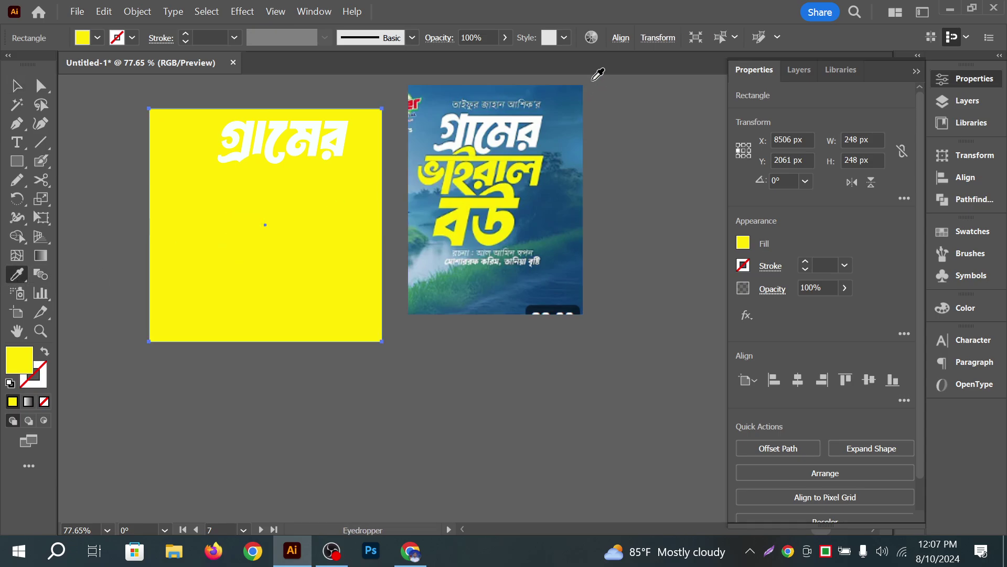
click(568, 167)
click(559, 229)
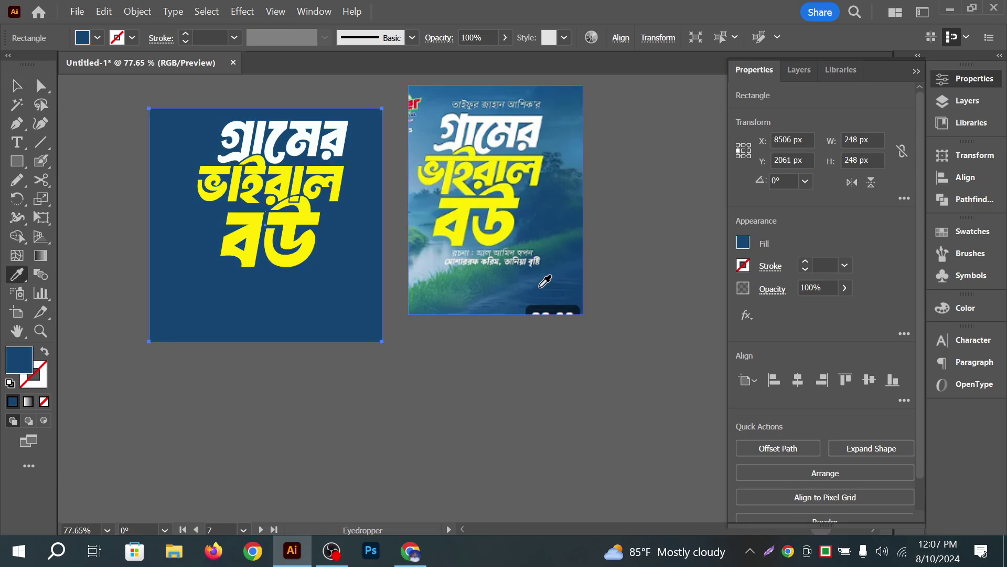
click(509, 201)
click(443, 152)
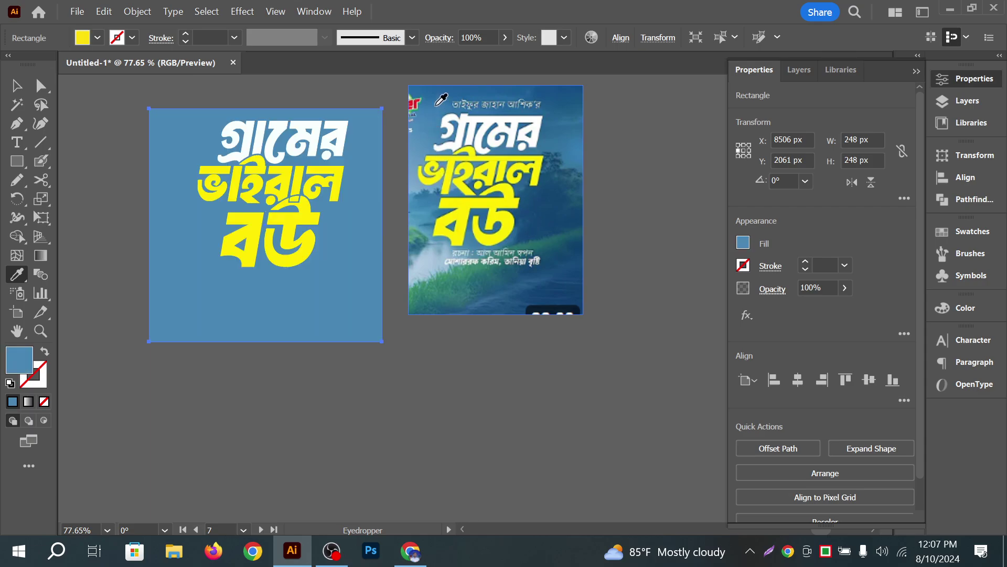
click(572, 102)
click(575, 99)
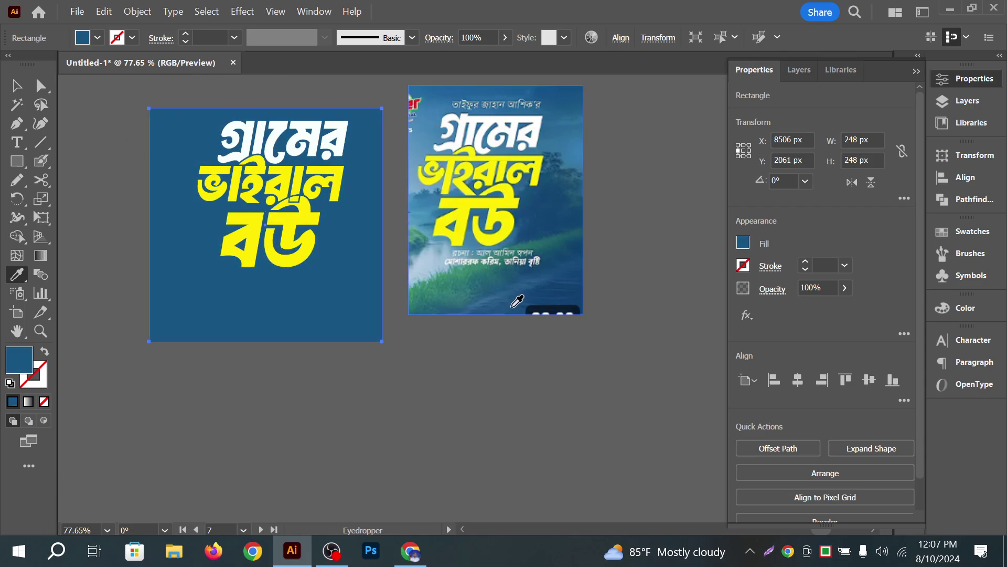
click(529, 279)
click(504, 308)
click(427, 198)
click(422, 202)
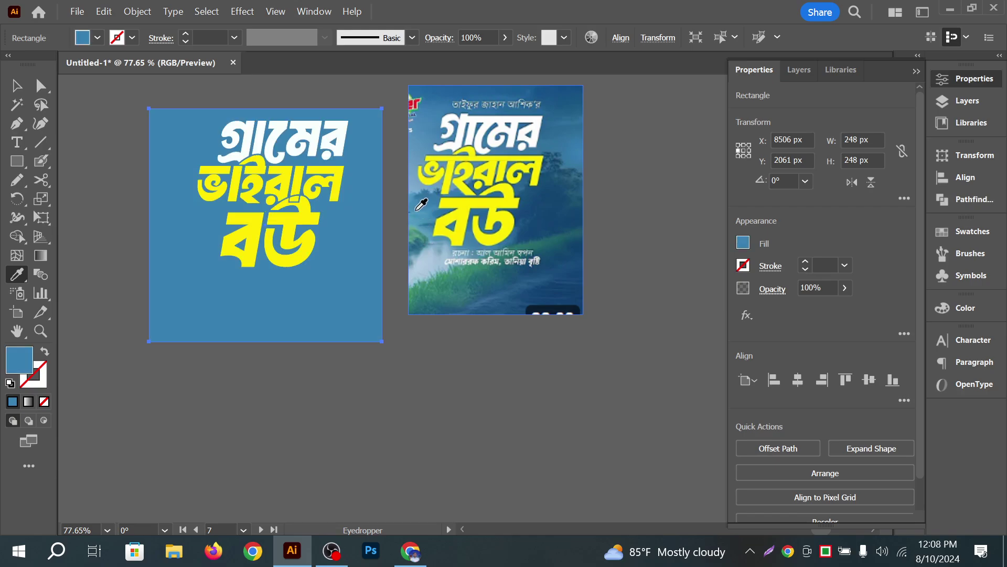
click(429, 226)
click(438, 212)
click(433, 108)
click(434, 107)
click(447, 90)
click(583, 175)
click(560, 208)
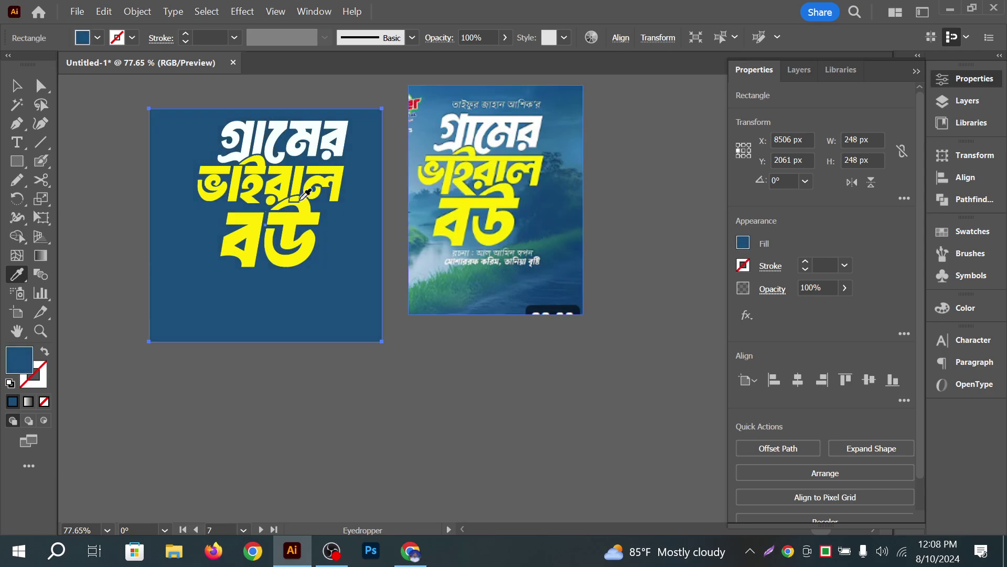
click(16, 85)
click(109, 87)
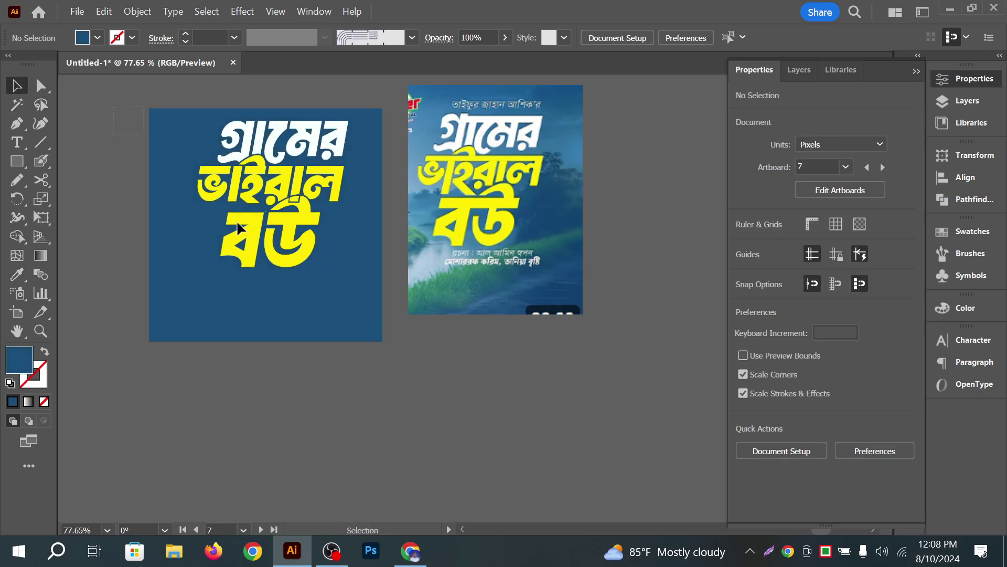
Centre the three words horizontally on the blue square and try to centre them vertically as well
click(355, 305)
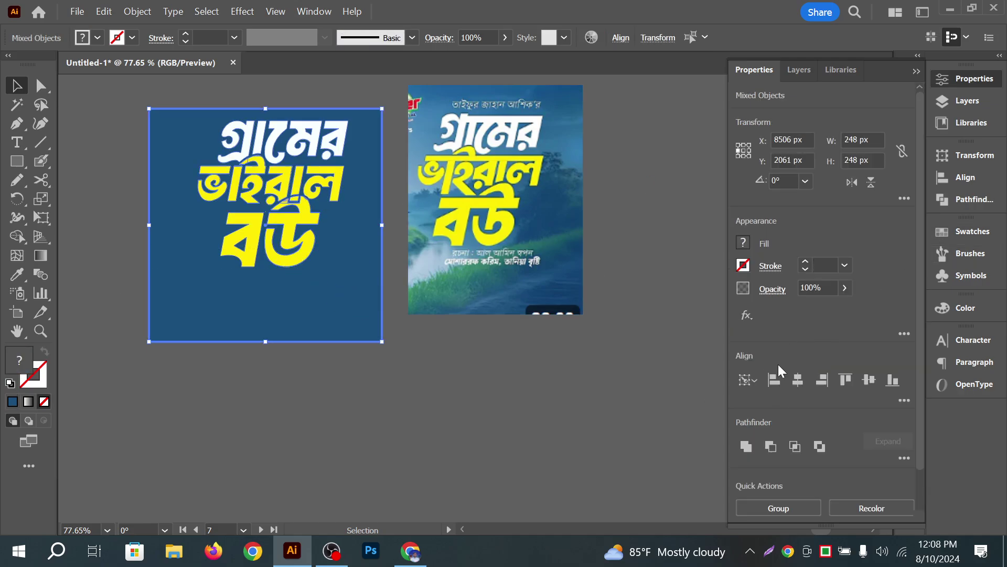
click(797, 382)
click(869, 379)
click(669, 328)
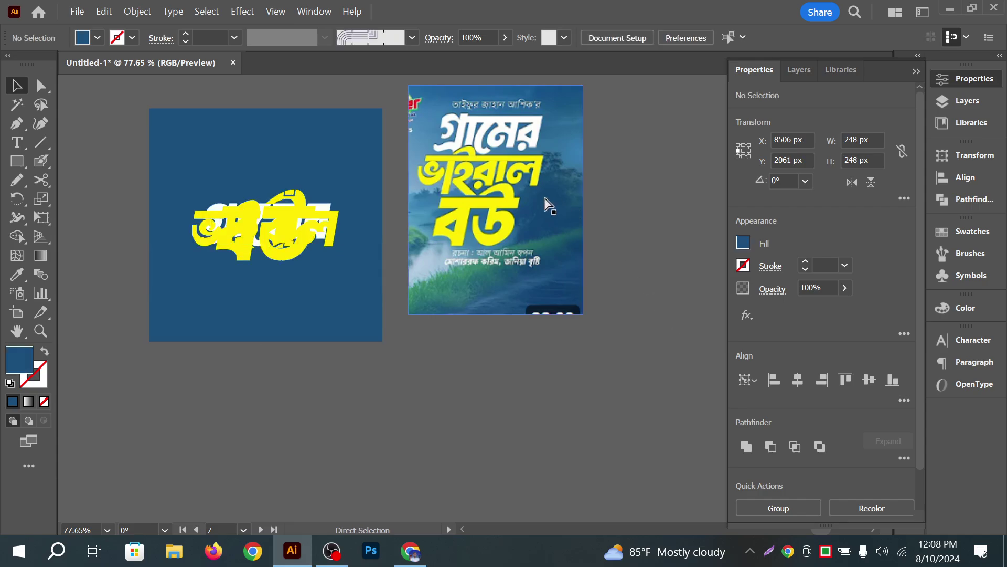
drag(545, 200, 641, 217)
drag(572, 175, 537, 301)
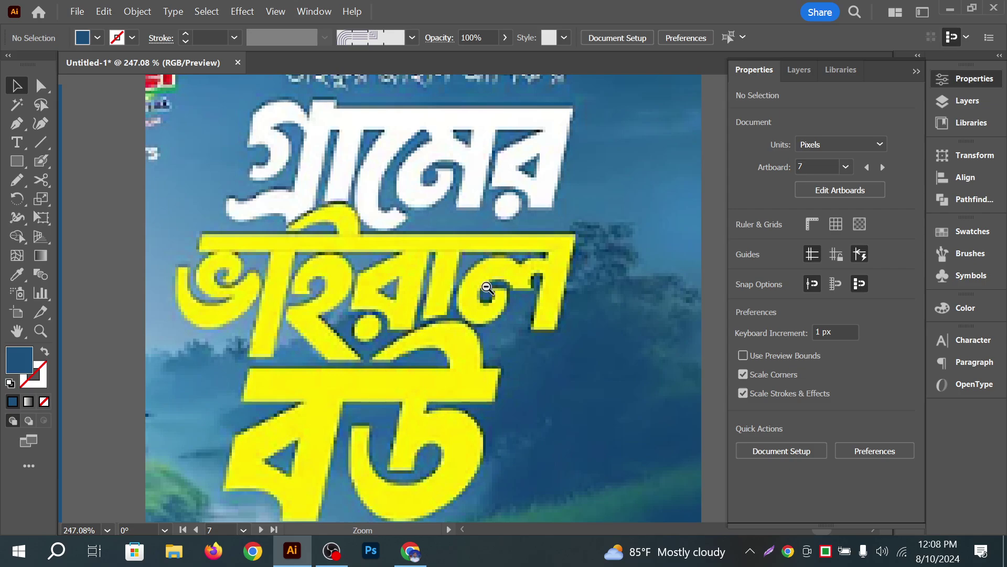
drag(514, 345, 523, 297)
key(ctrl+a)
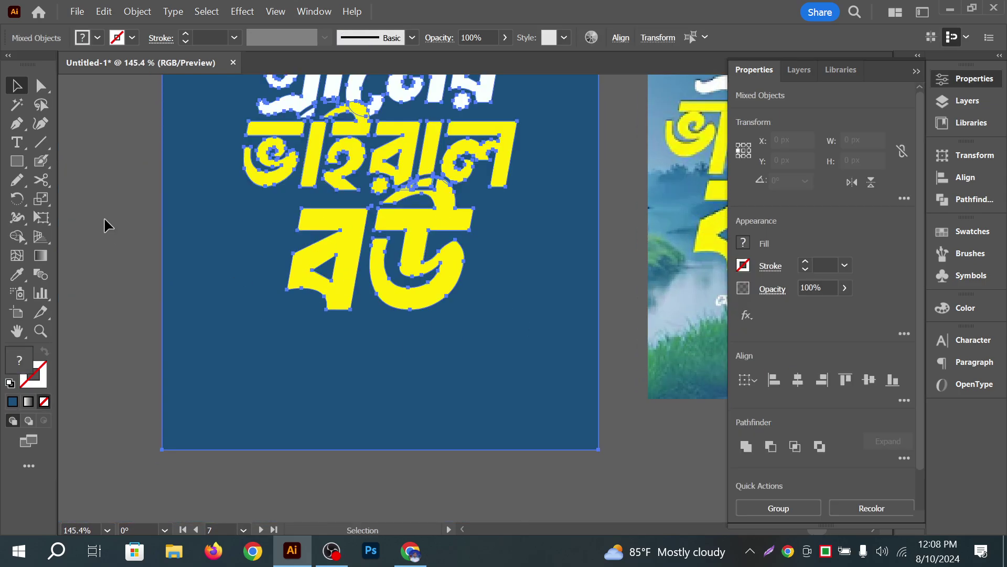
click(104, 216)
Isolate and delete the tiny leftover yellow speck just above the gap between ব and উ
drag(363, 215, 398, 351)
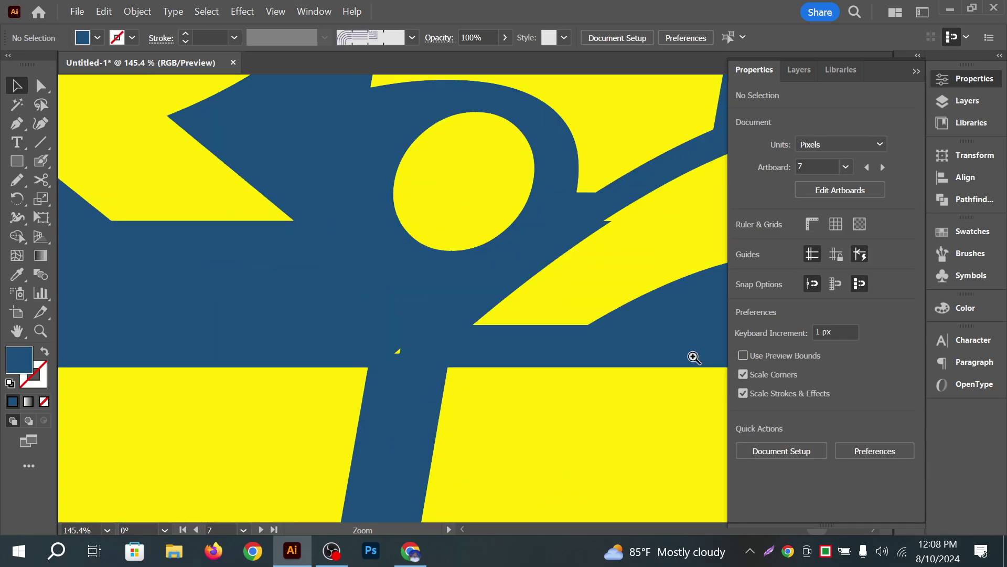
double_click(404, 362)
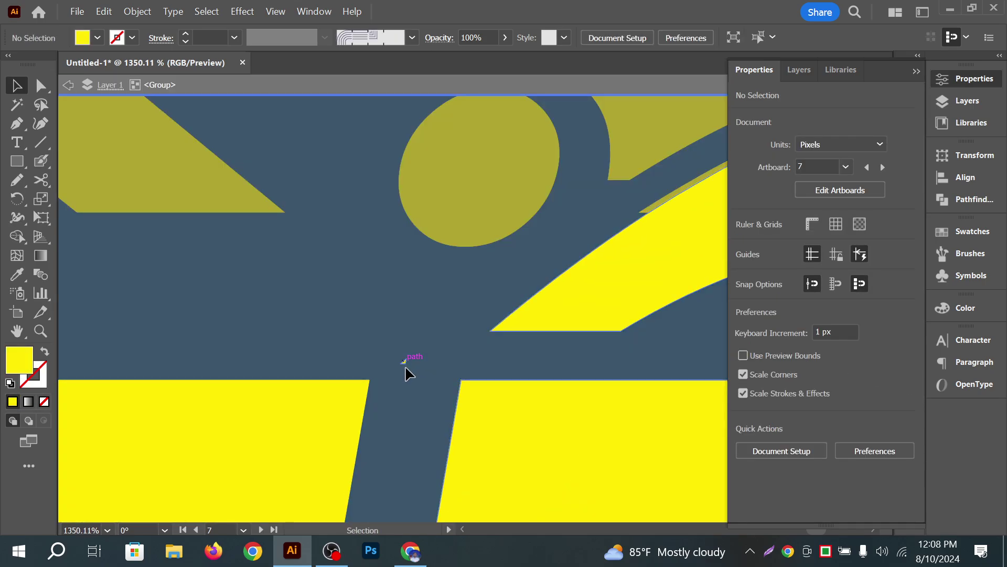
double_click(404, 363)
click(403, 361)
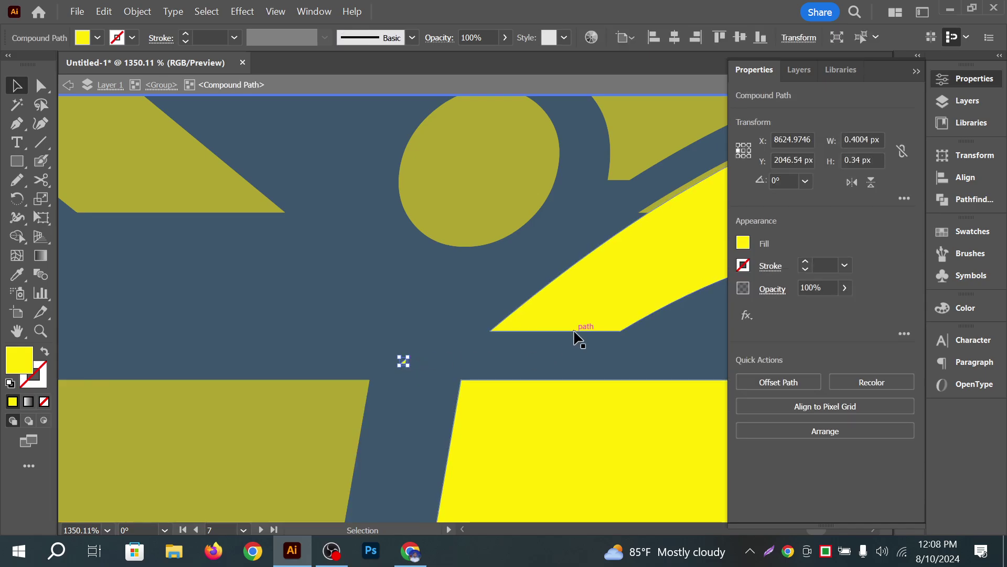
key(Delete)
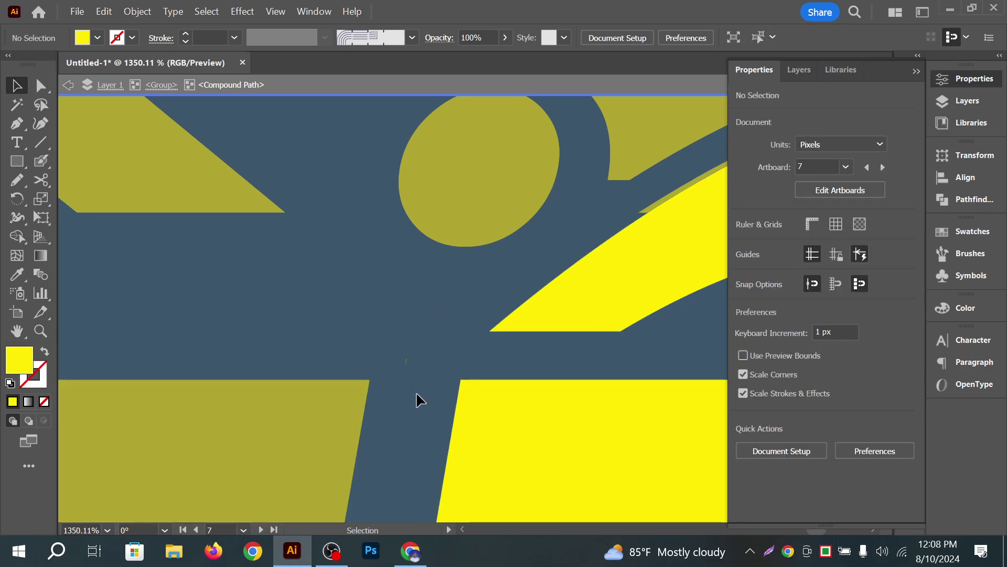
Examine the doubled edges where the curved top of উ crosses the lower strokes of ভাইরাল
click(455, 83)
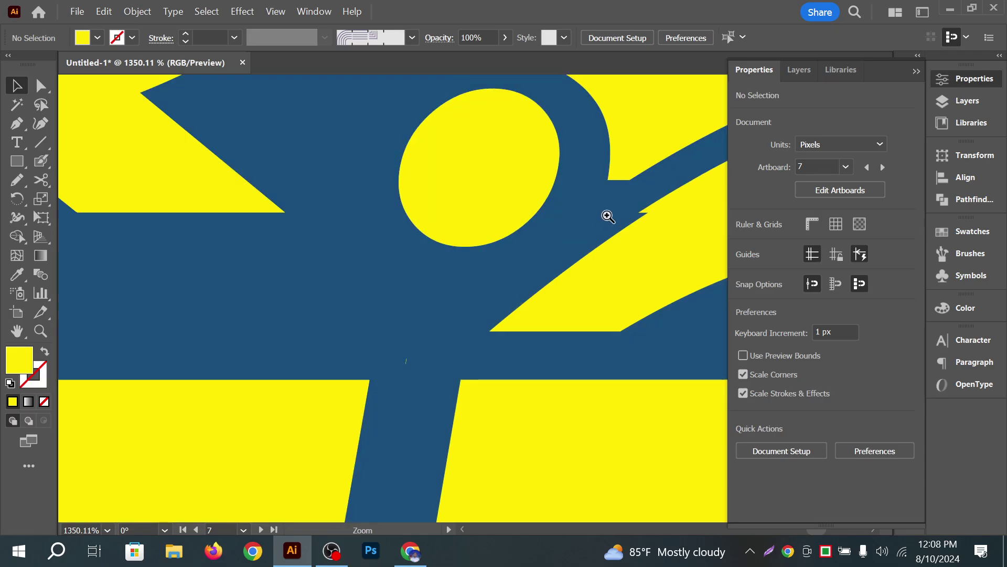
drag(608, 214, 473, 269)
click(413, 212)
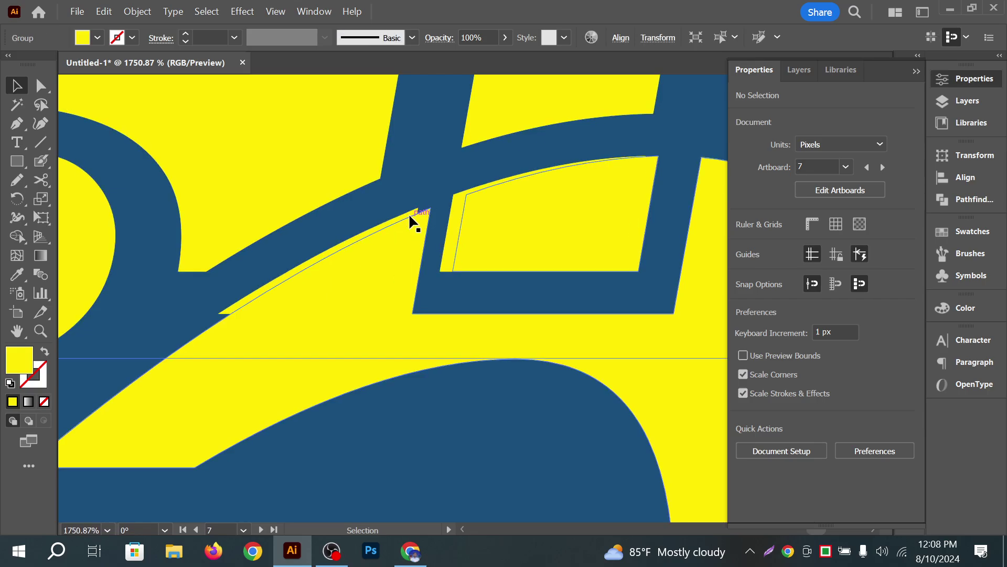
double_click(409, 214)
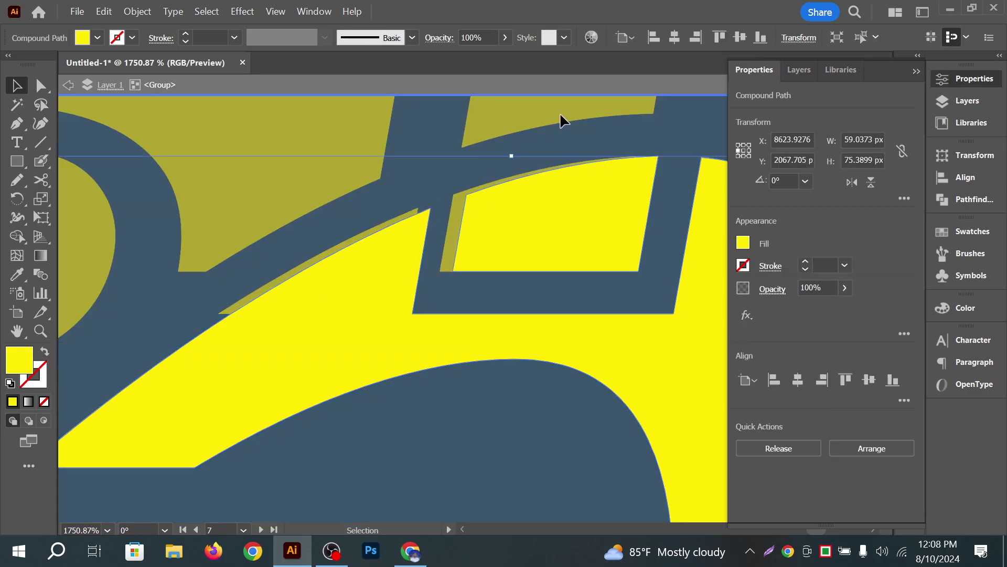
key(a)
mouse_move(516, 315)
mouse_down()
mouse_move(360, 265)
mouse_move(517, 314)
mouse_up()
drag(572, 471, 373, 220)
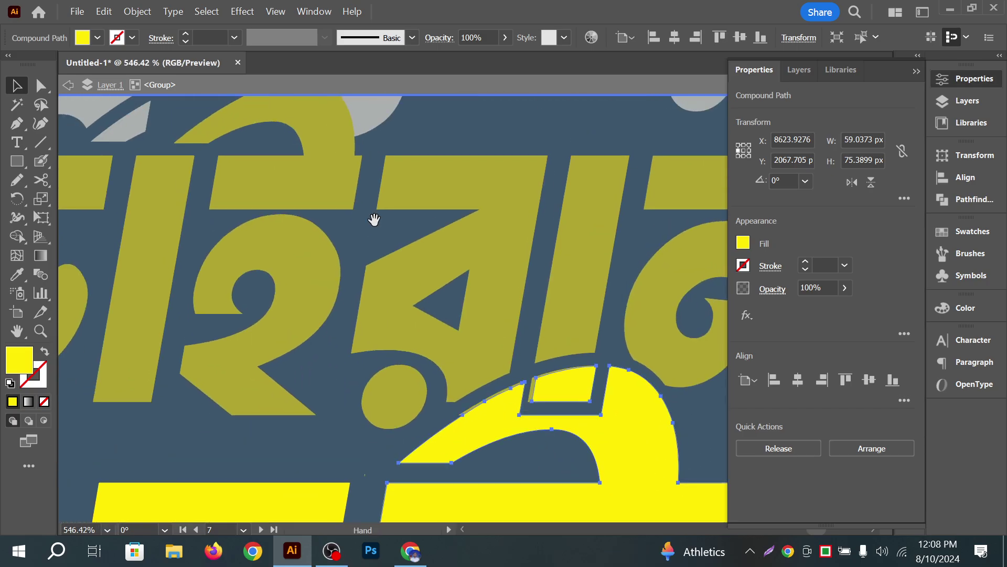
drag(580, 512, 402, 265)
click(514, 87)
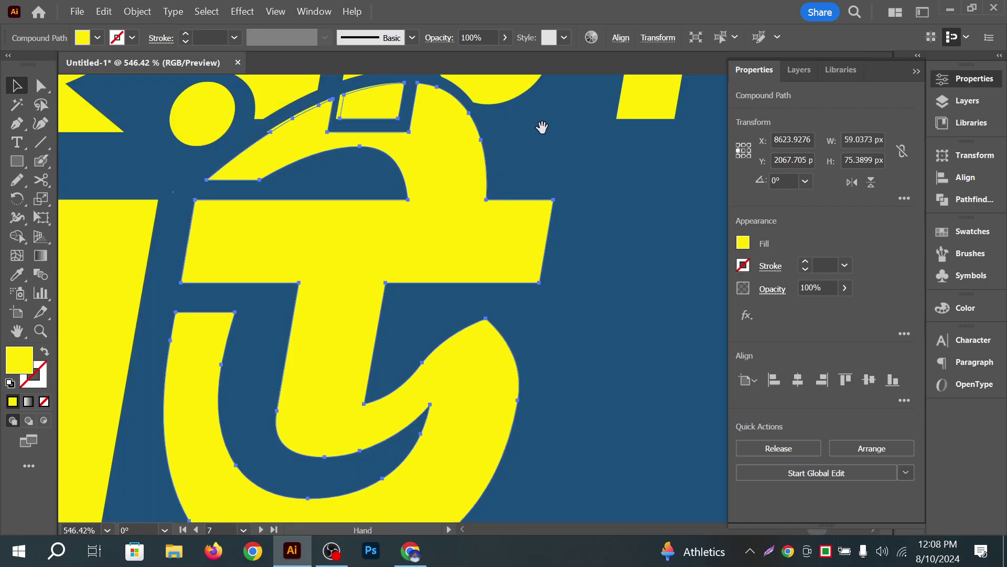
scroll(527, 213, up, 3)
Delete the narrow slanted leftover piece overlapping the upper edge of উ's curved top, just beside the angled gap
click(41, 86)
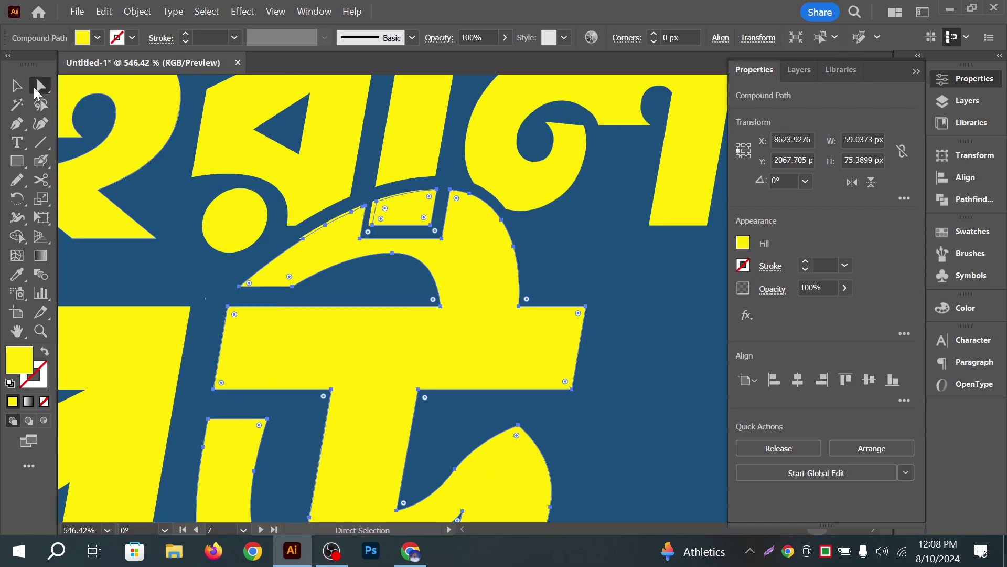
click(200, 242)
drag(341, 200, 472, 234)
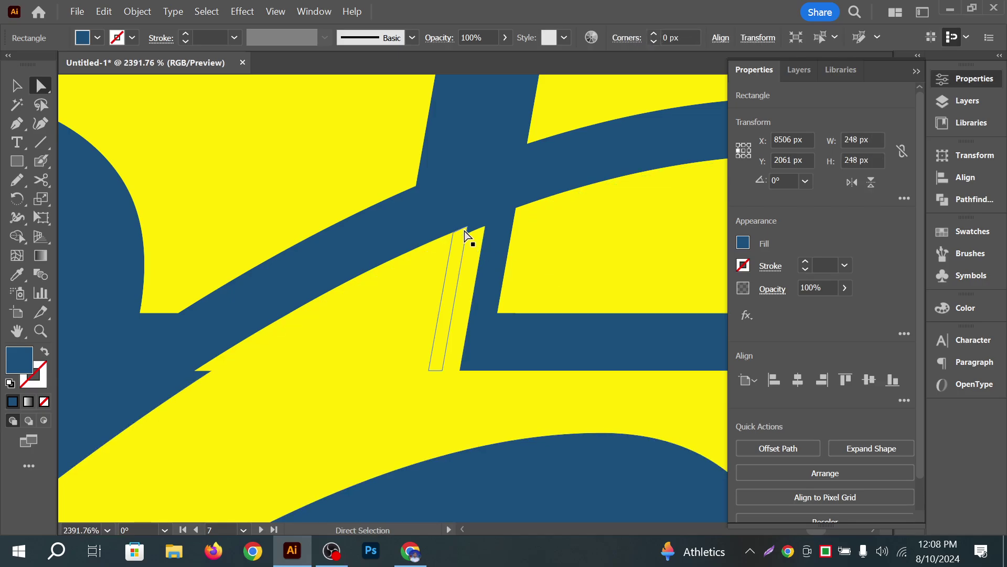
click(466, 230)
click(461, 231)
click(460, 231)
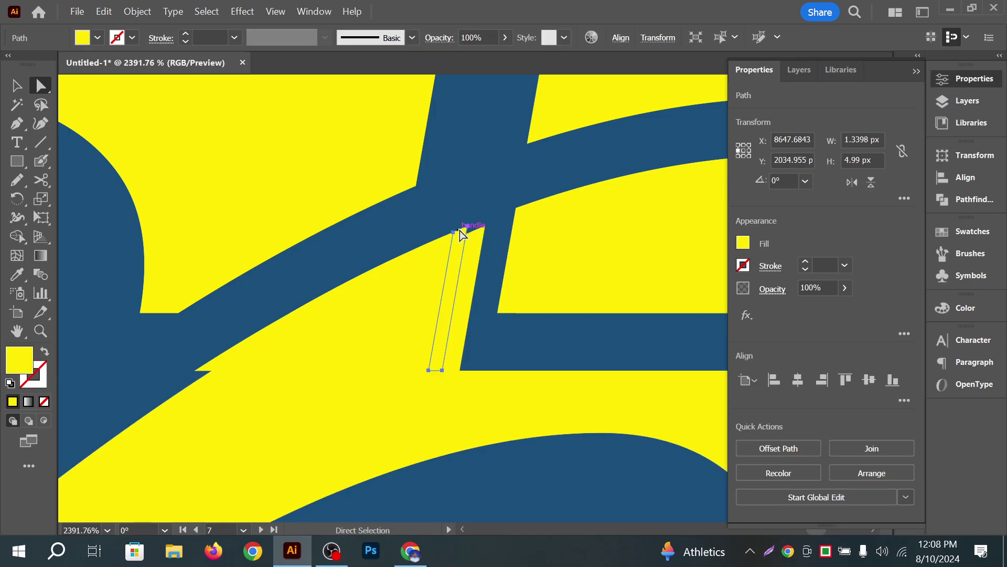
key(Delete)
Delete the remaining thin slivers along the upper edge of উ's curve so it follows one smooth line
click(460, 228)
click(461, 231)
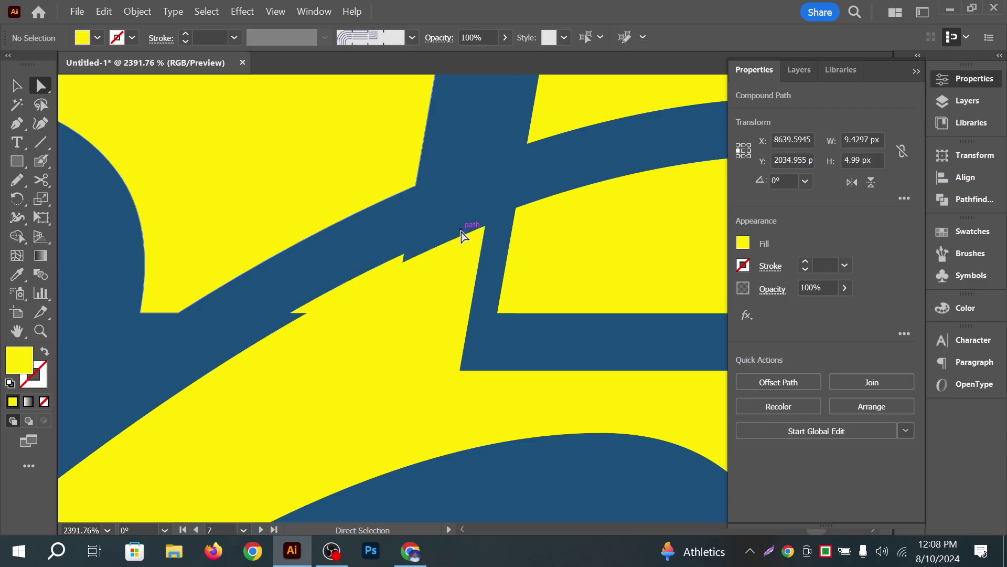
key(Delete)
click(397, 257)
key(Delete)
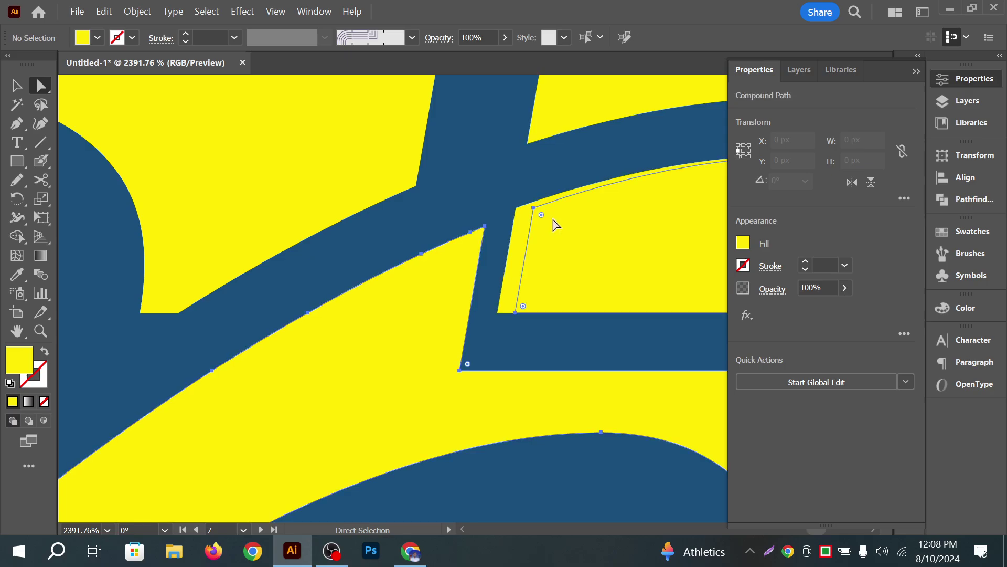
Inspect the cut piece inside উ's curved top and the surrounding outlines for leftover shapes
click(554, 225)
scroll(516, 239, down, 5)
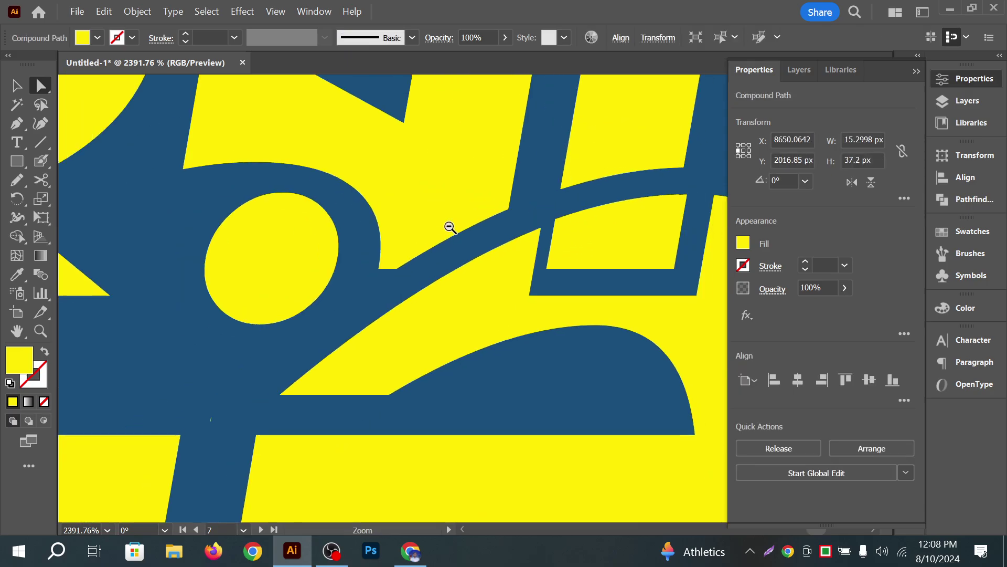
scroll(505, 230, down, 3)
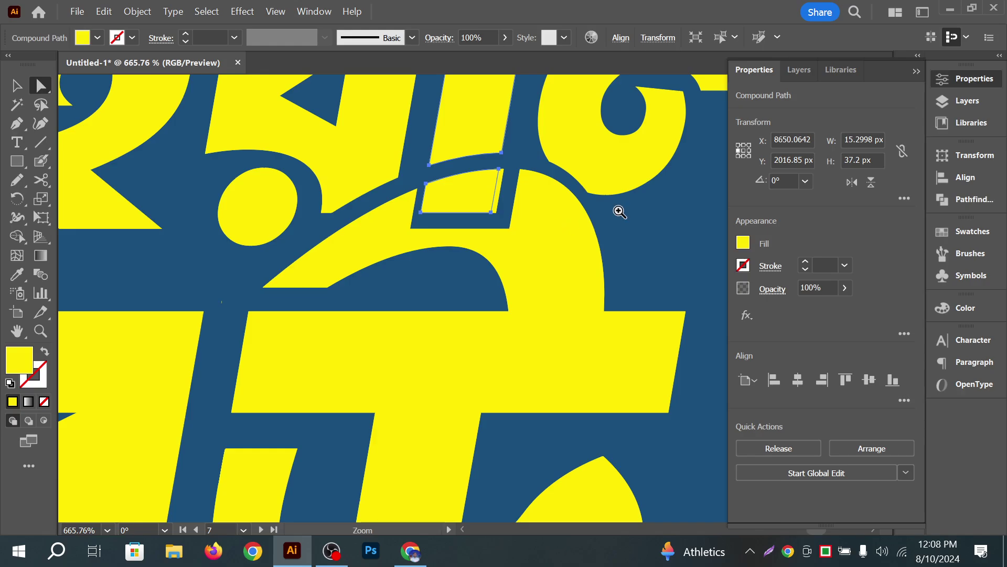
drag(620, 211, 712, 268)
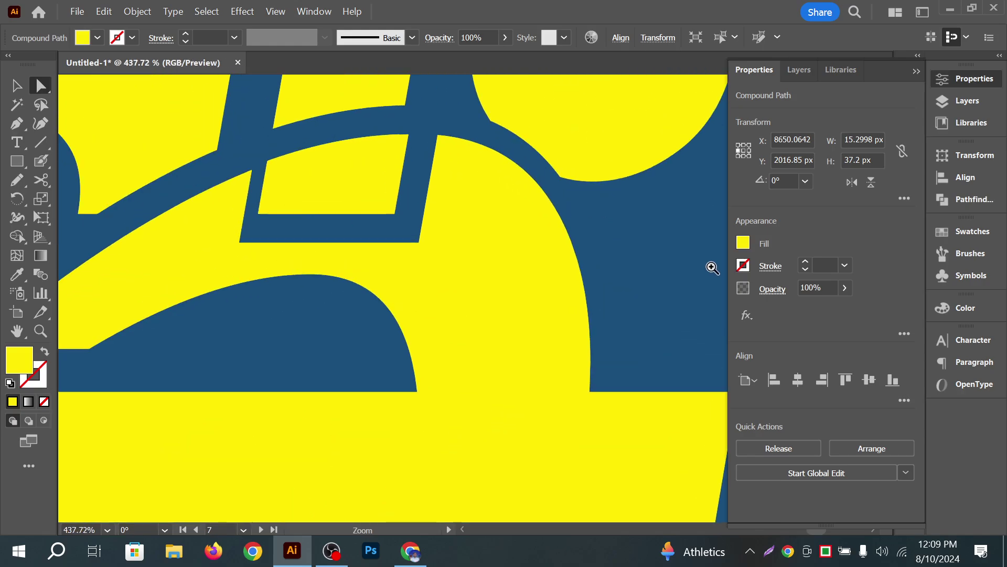
drag(515, 186, 522, 219)
click(427, 160)
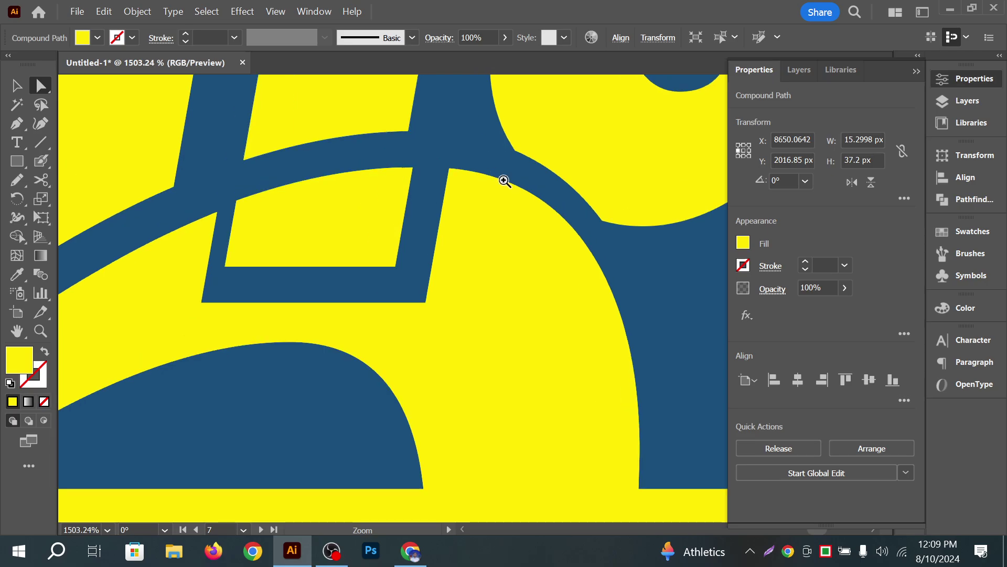
click(436, 190)
click(407, 177)
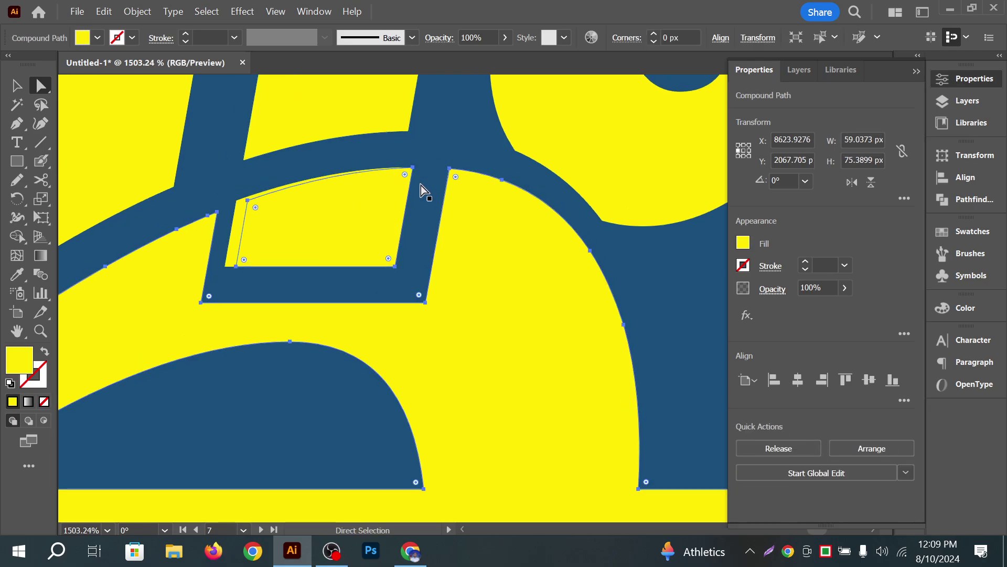
click(421, 187)
scroll(371, 209, down, 8)
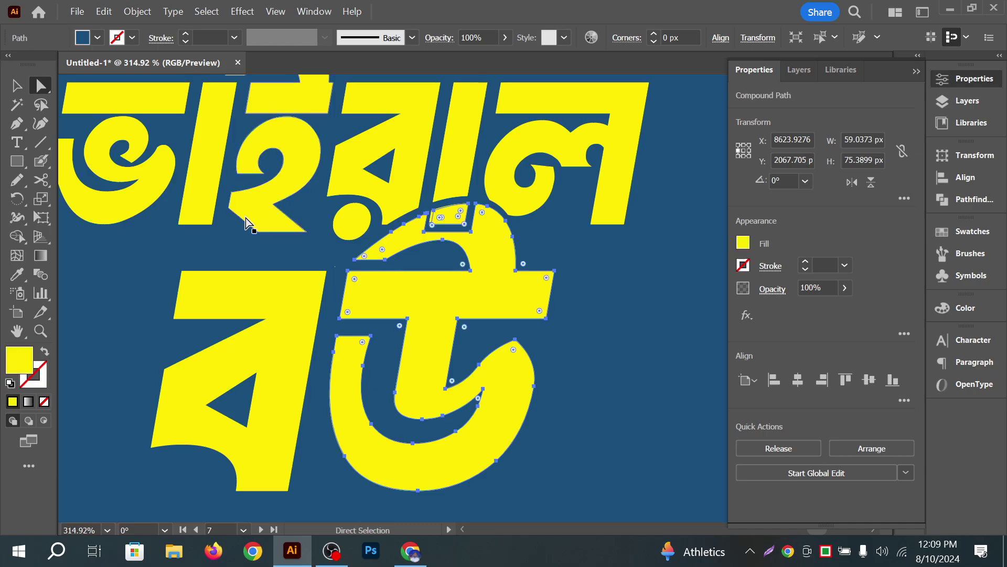
key(ctrl+shift+a)
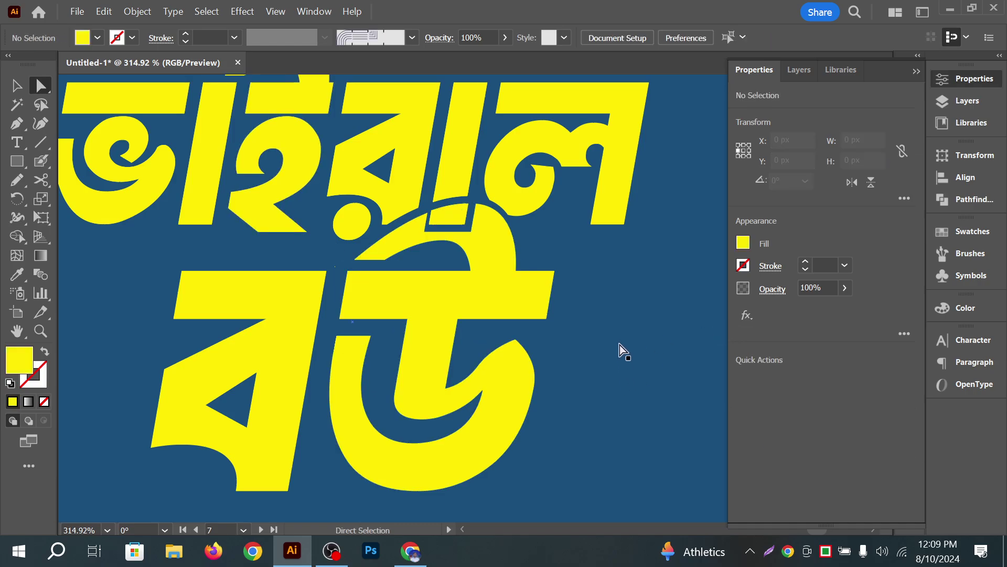
click(652, 333)
scroll(416, 345, left, 3)
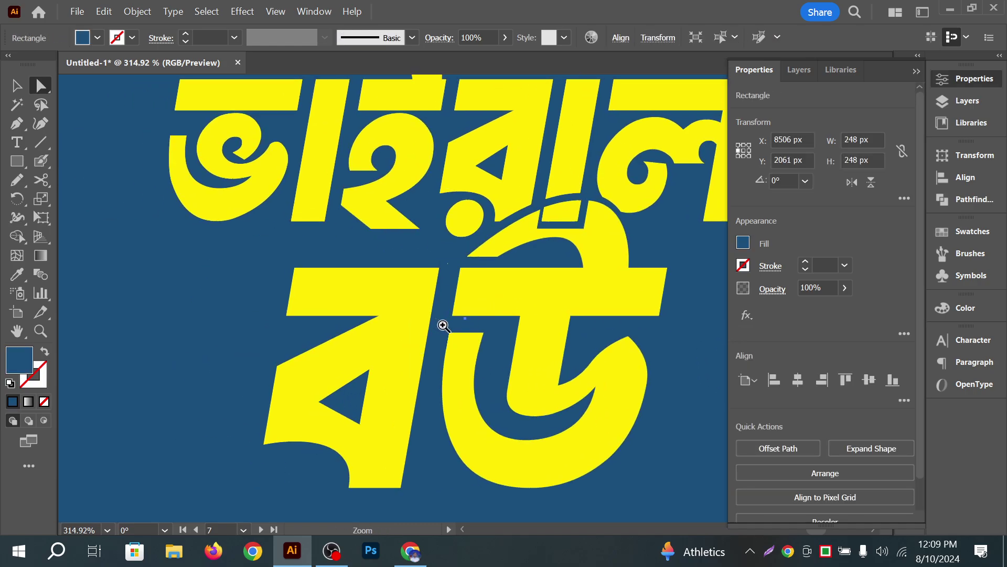
drag(444, 326, 196, 245)
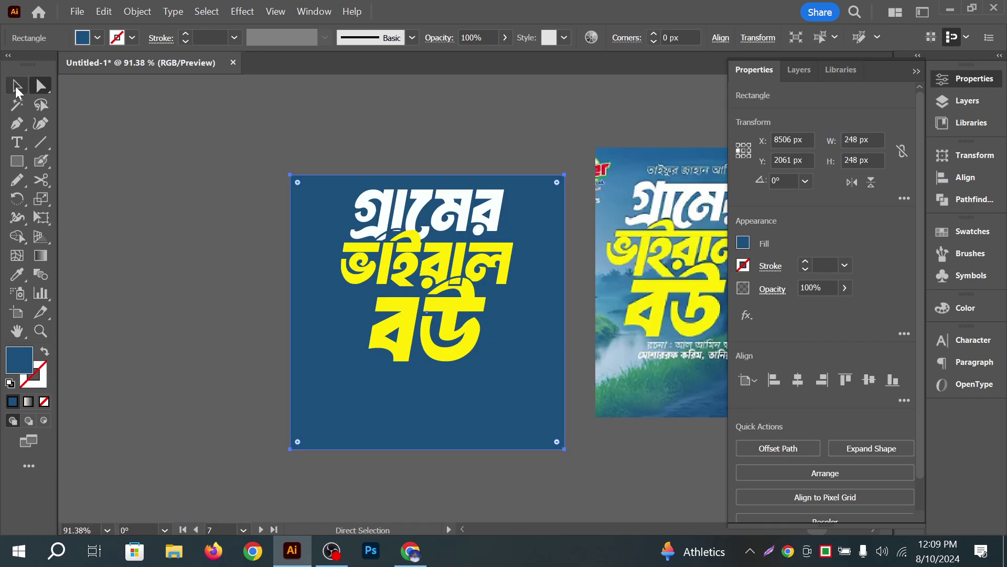
Check the junction between গ্রামের and the curved top of ই in ভাইরাল for stray pieces
click(164, 111)
drag(420, 231, 555, 299)
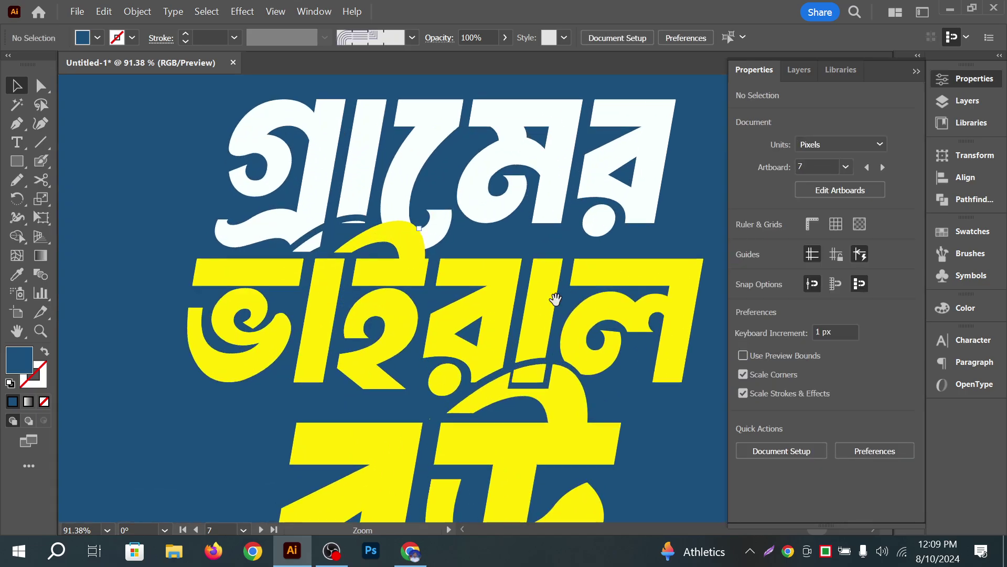
drag(352, 245, 430, 256)
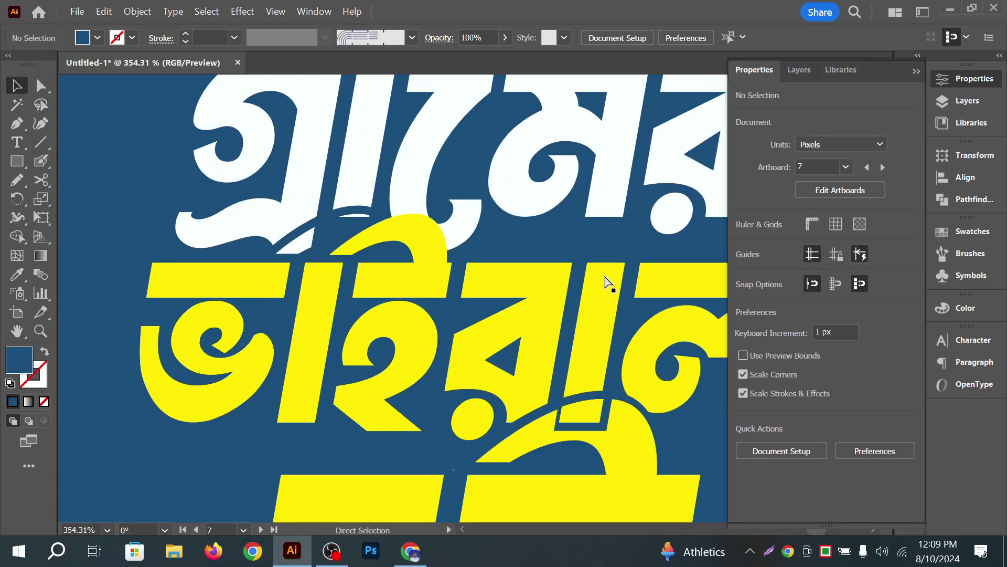
click(570, 283)
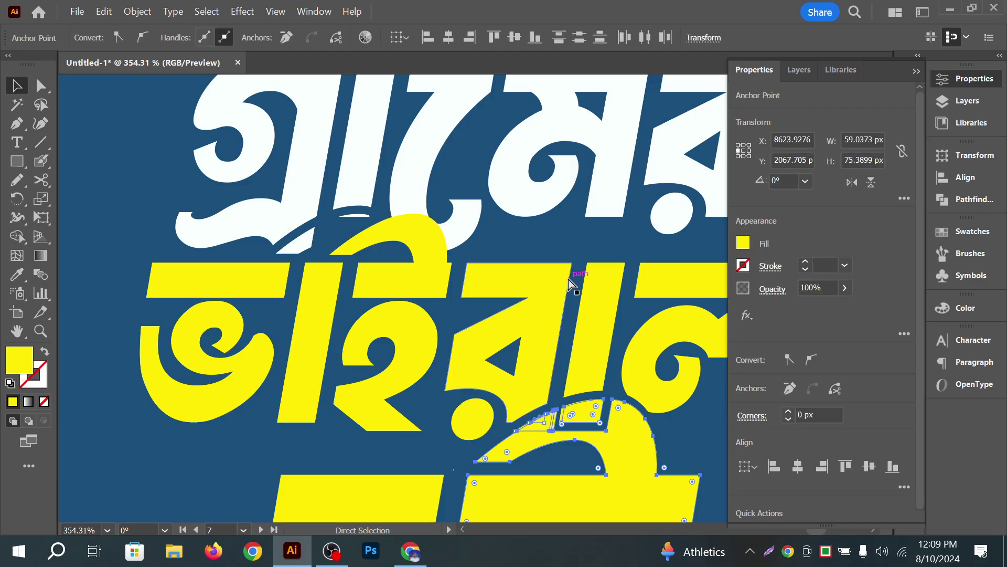
key(ctrl+a)
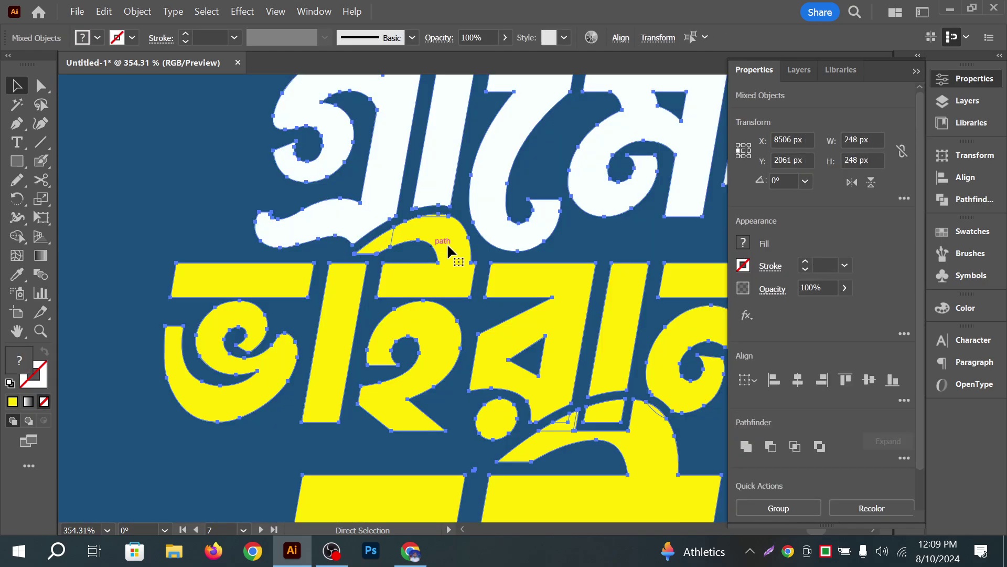
key(ctrl+0)
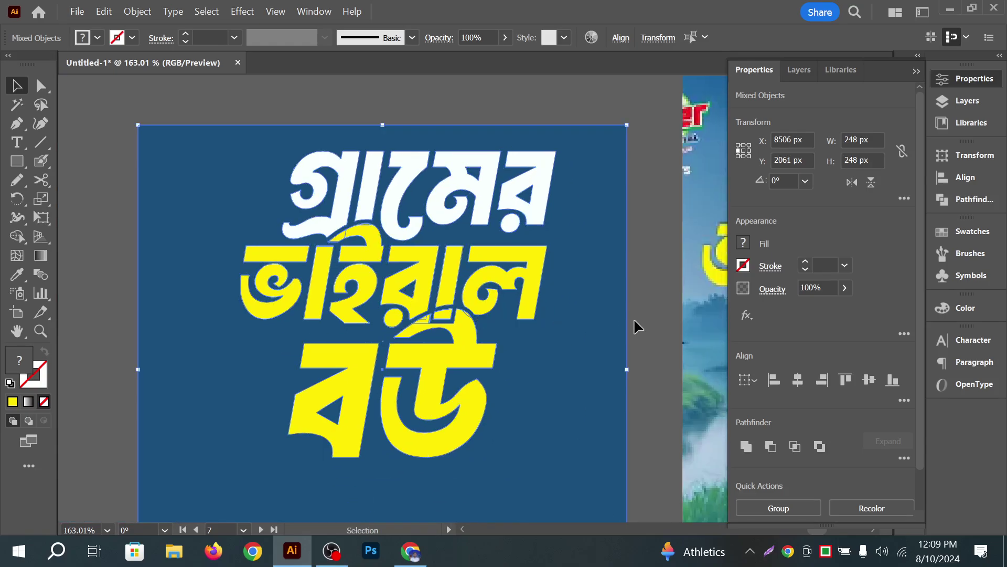
click(650, 319)
scroll(577, 304, down, 4)
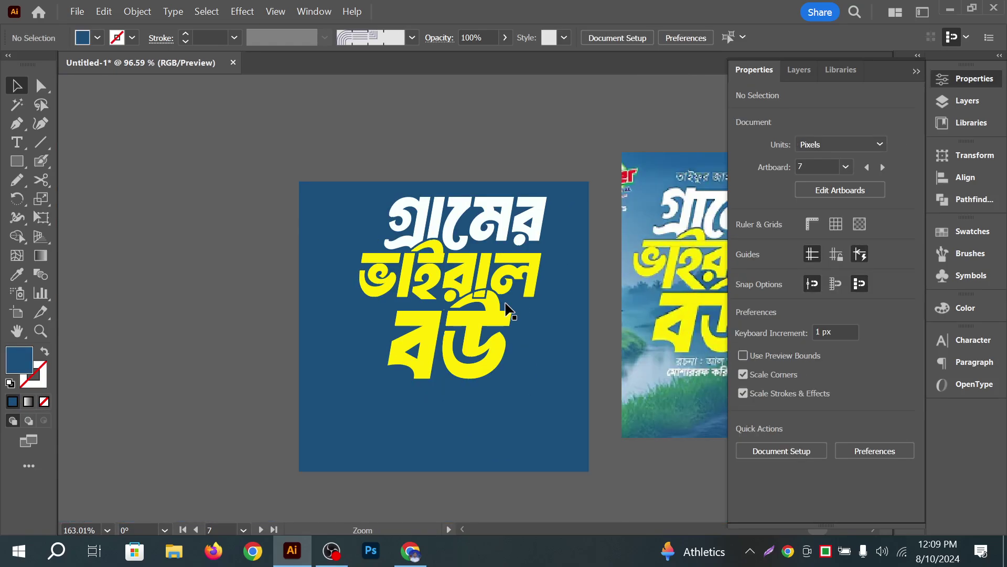
Group the three lettering words together, leaving the blue square out of the group
click(465, 282)
click(308, 191)
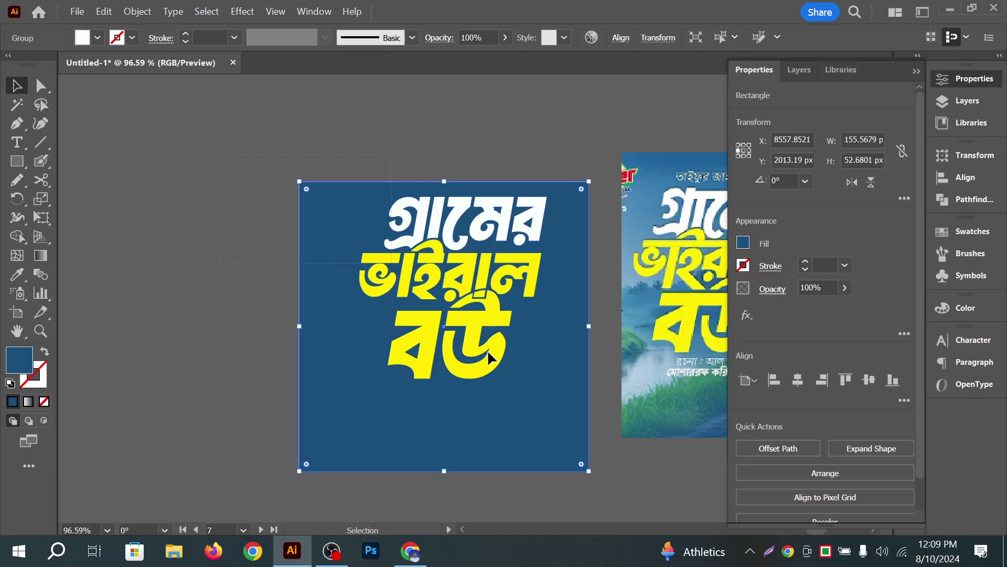
key(ctrl+a)
shift+click(414, 441)
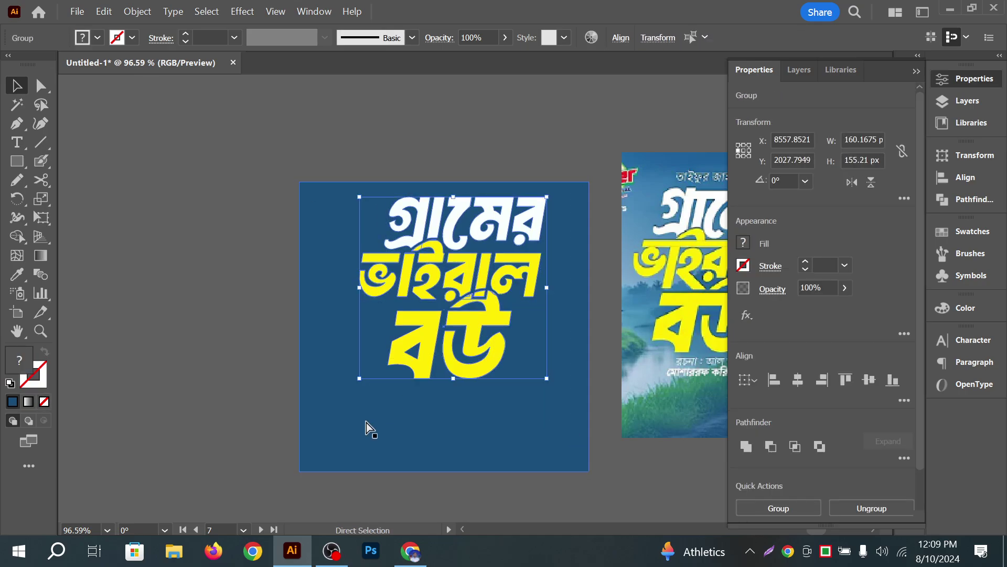
click(270, 391)
Centre the grouped lettering horizontally and vertically on the blue square and deselect everything
drag(243, 231, 513, 441)
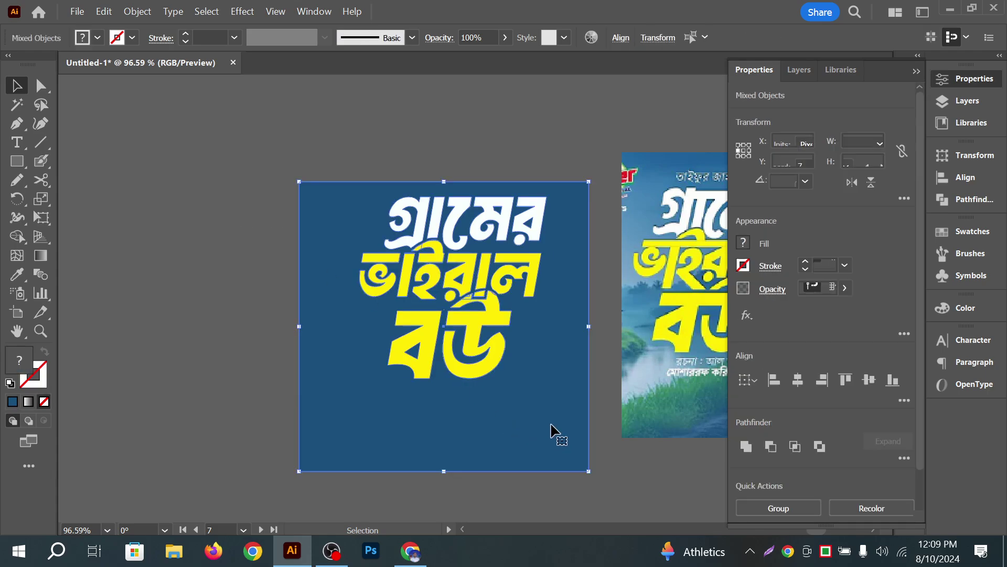
click(798, 380)
click(868, 380)
click(486, 158)
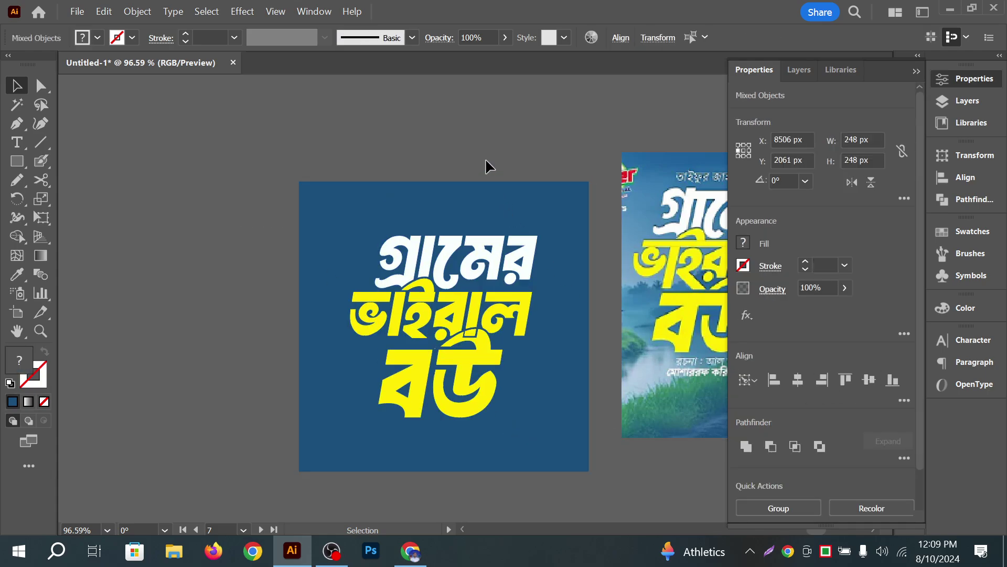
Compare the centred lettering with the title in the reference thumbnail
scroll(527, 231, up, 3)
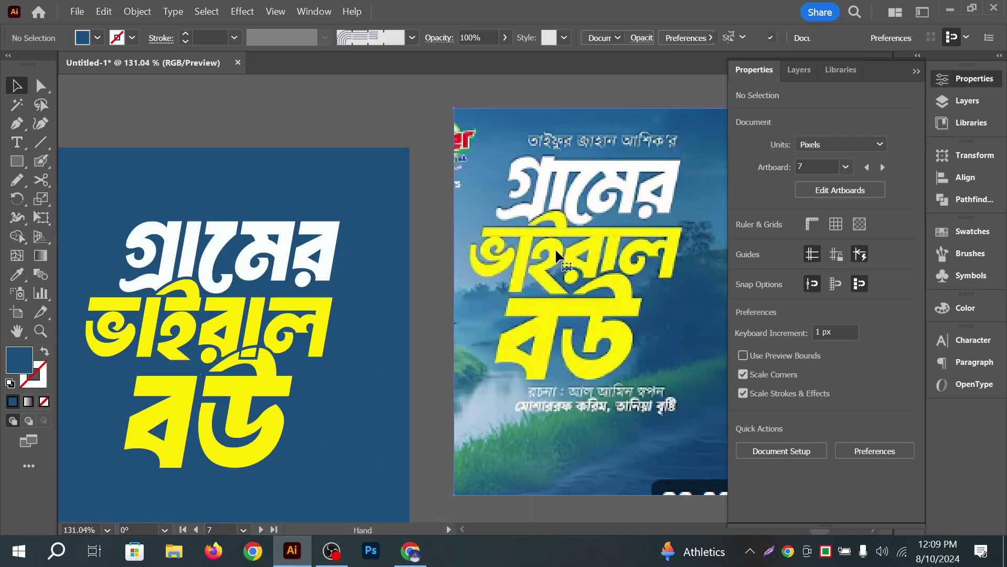
click(555, 248)
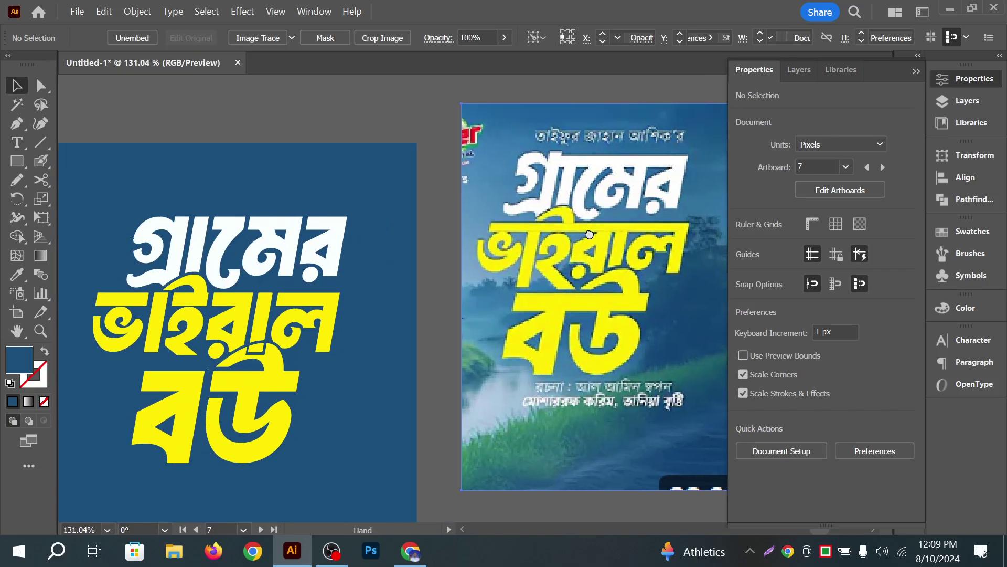
click(215, 94)
click(582, 174)
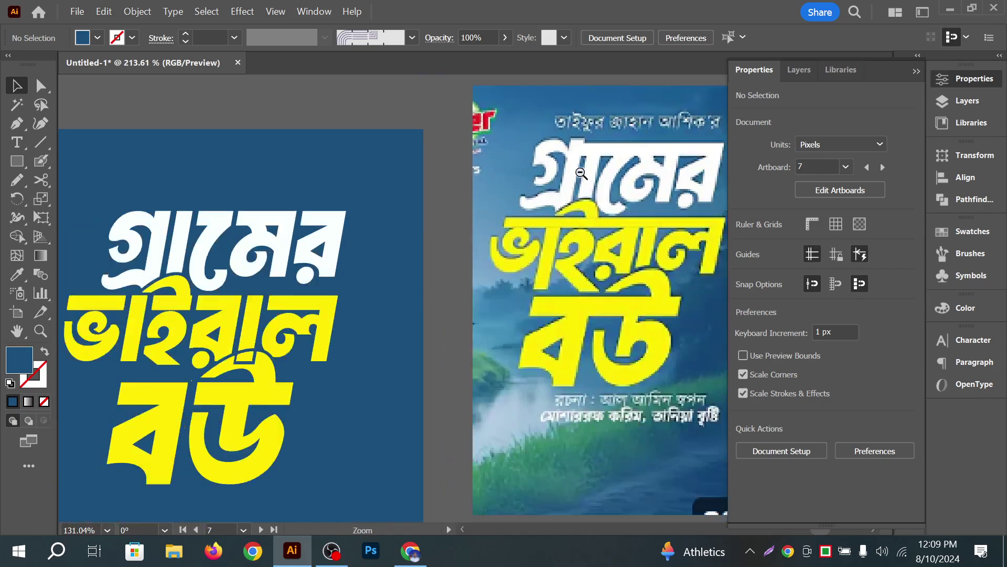
drag(581, 173, 513, 248)
drag(302, 227, 325, 240)
drag(278, 325, 351, 267)
Duplicate the lettering group in place behind the original and give the copy a 1.5 pt stroke
click(377, 254)
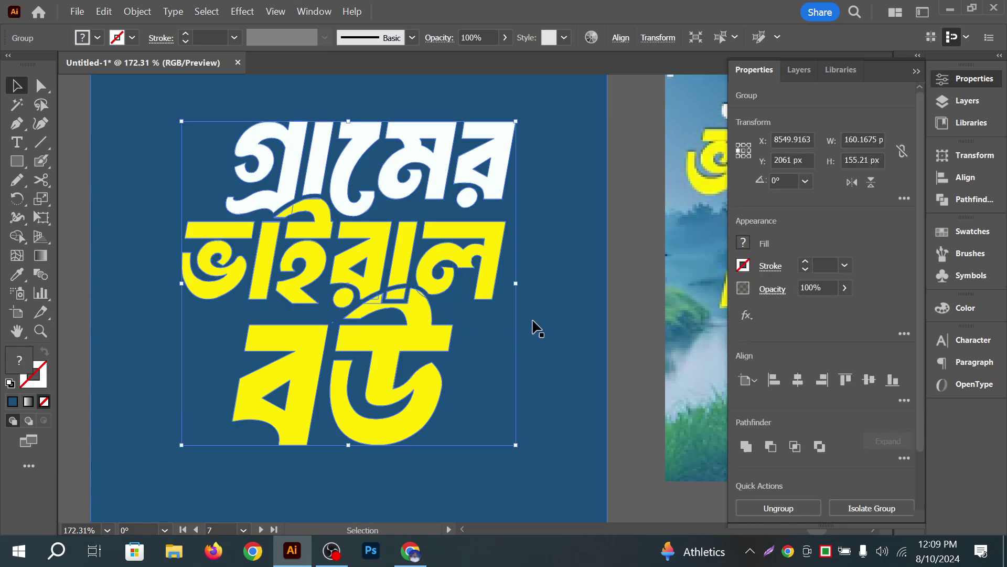
drag(609, 253, 584, 268)
click(586, 267)
click(450, 247)
key(ctrl+c)
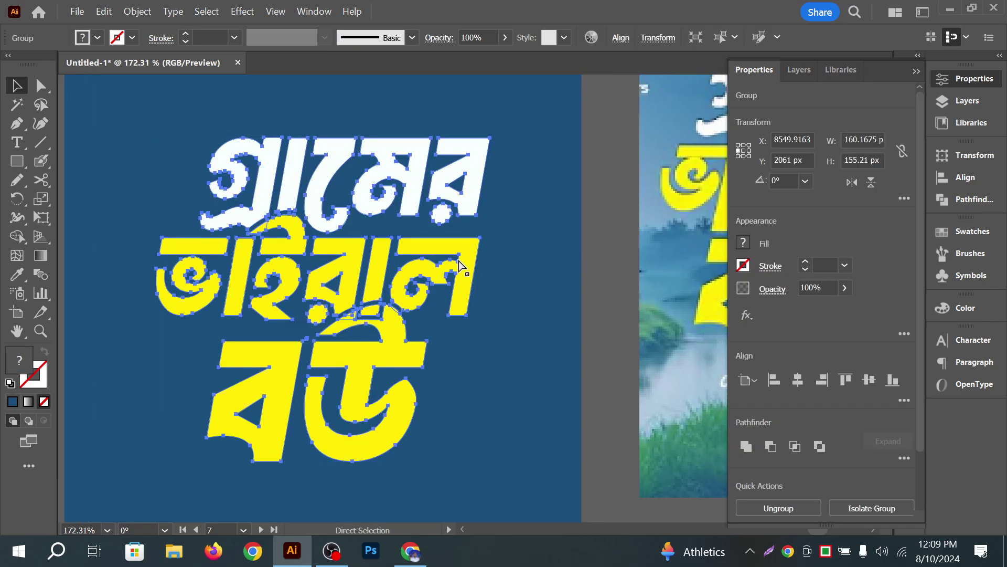
click(827, 266)
text(1)
key(Return)
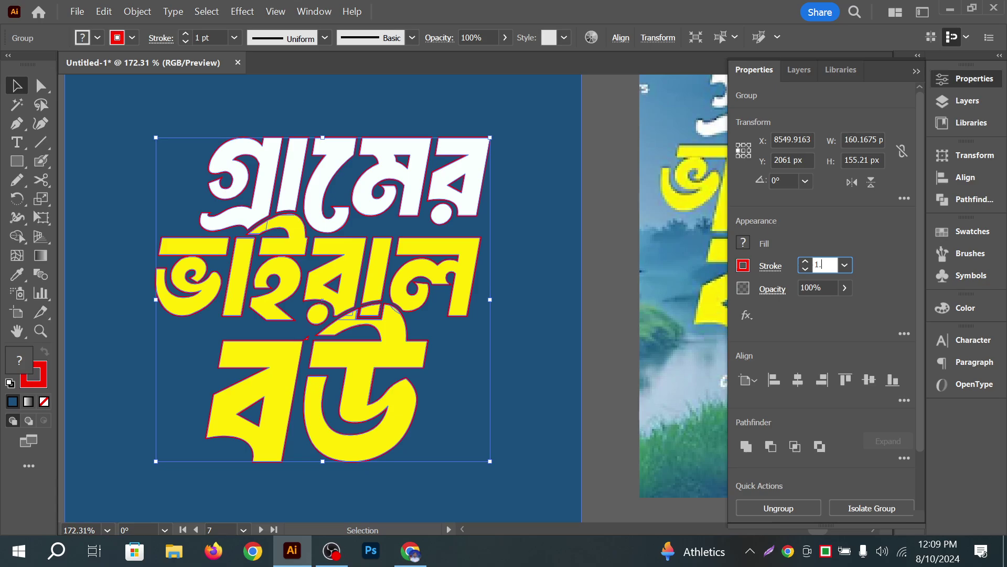
Colour the lettering copy's stroke light grey and give it round caps and round corners
click(744, 266)
click(638, 369)
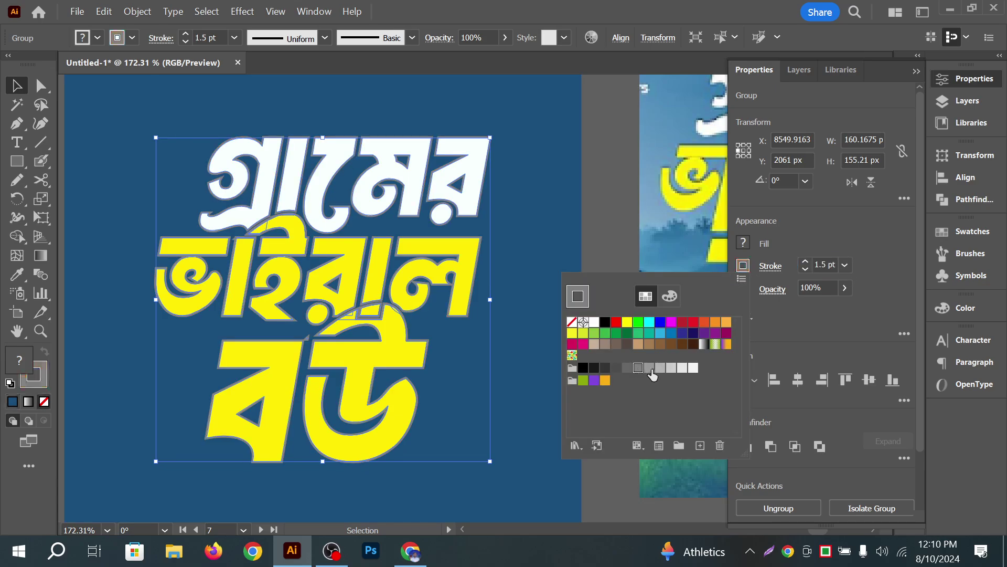
click(653, 369)
click(662, 369)
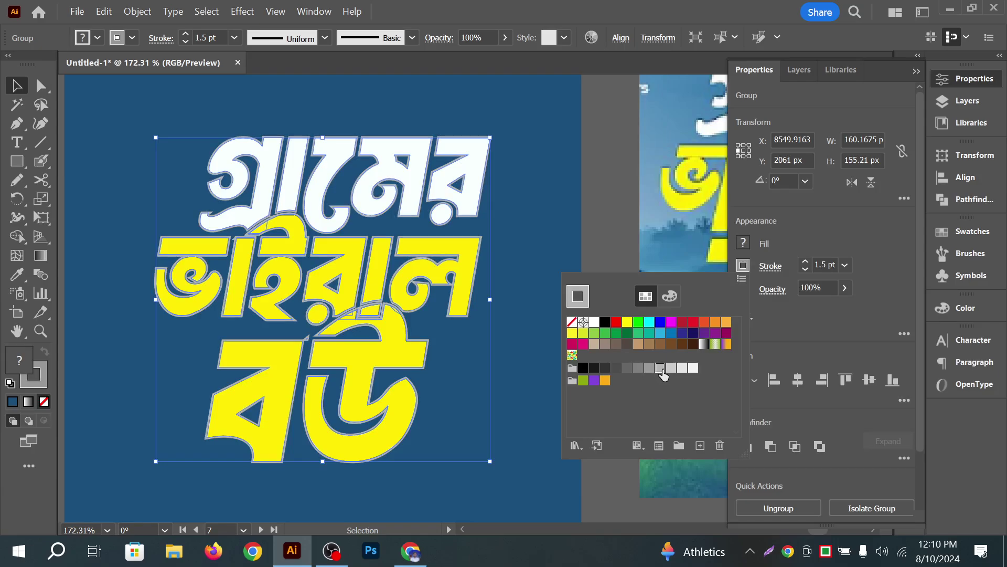
click(771, 266)
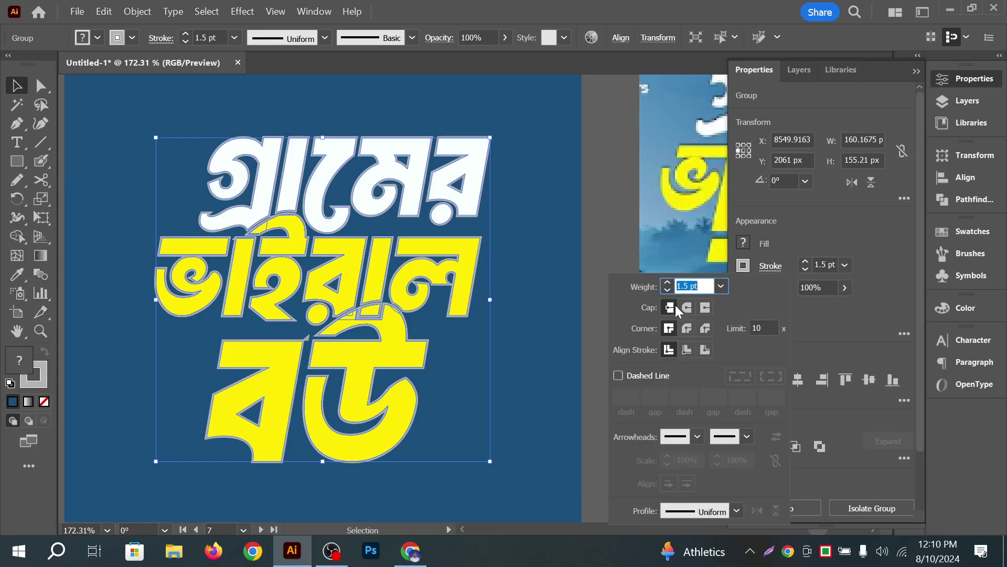
click(688, 329)
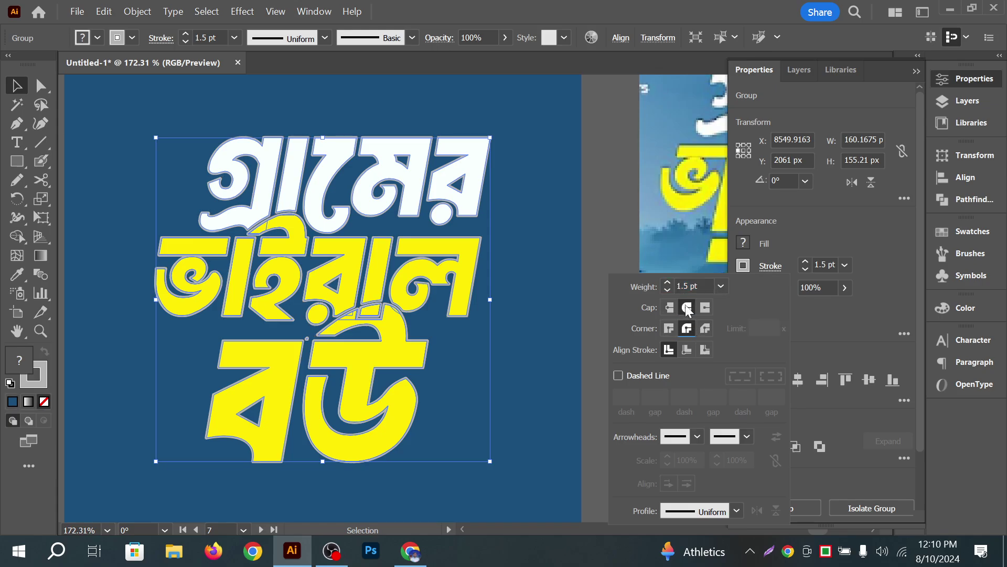
Set the stroked lettering copy's blend mode to Multiply and deselect everything
click(771, 289)
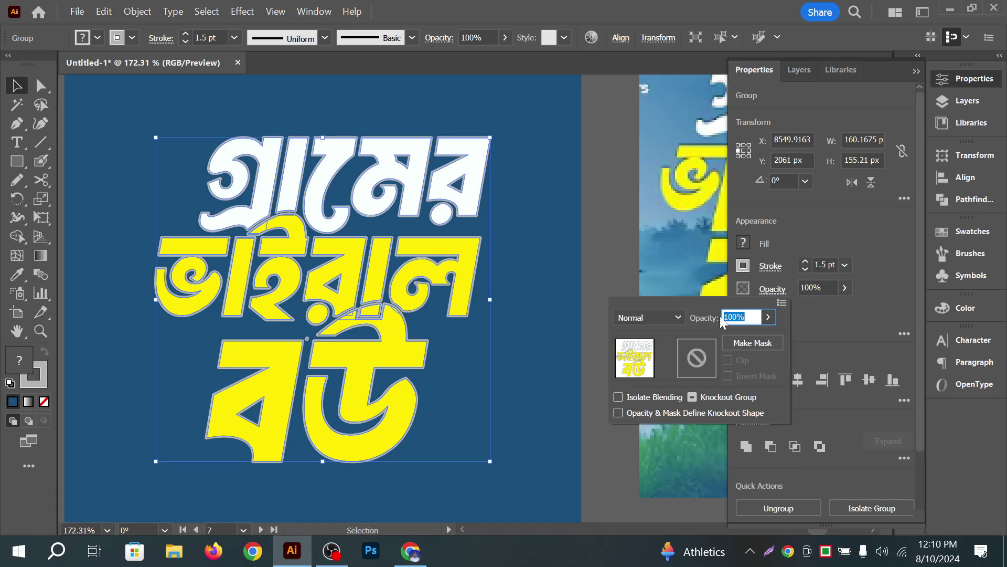
click(668, 318)
key(Escape)
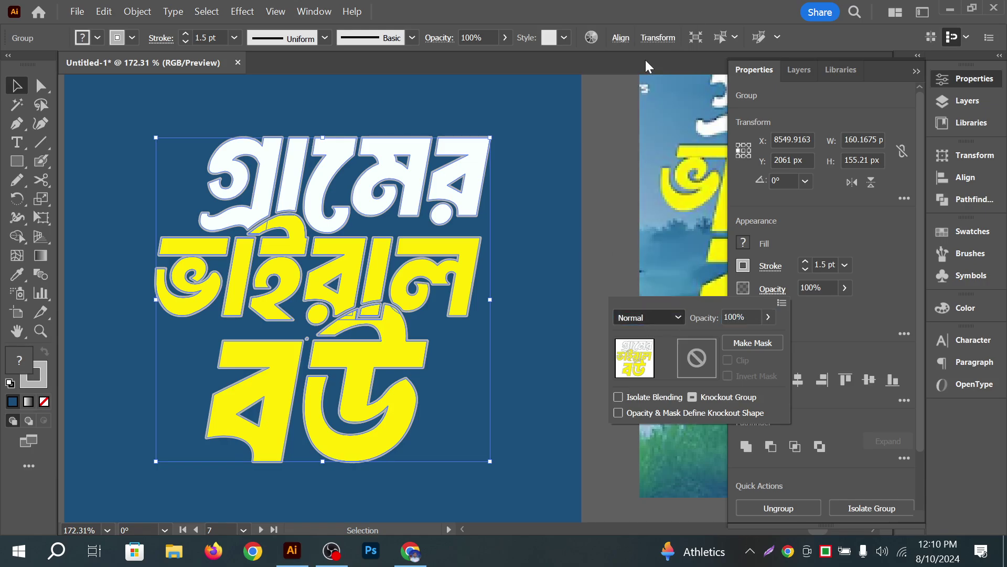
key(Down)
key(Down)
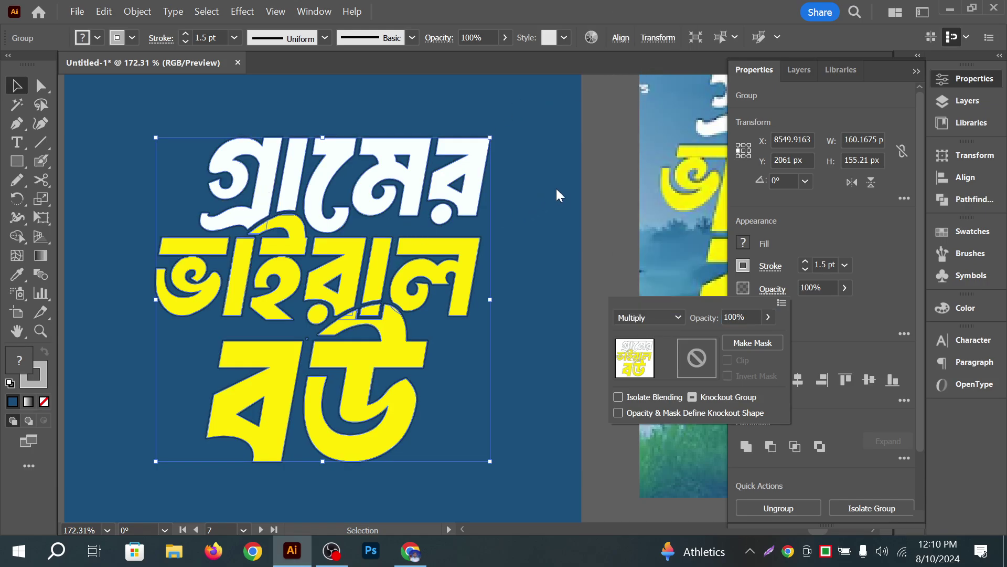
click(607, 178)
click(613, 177)
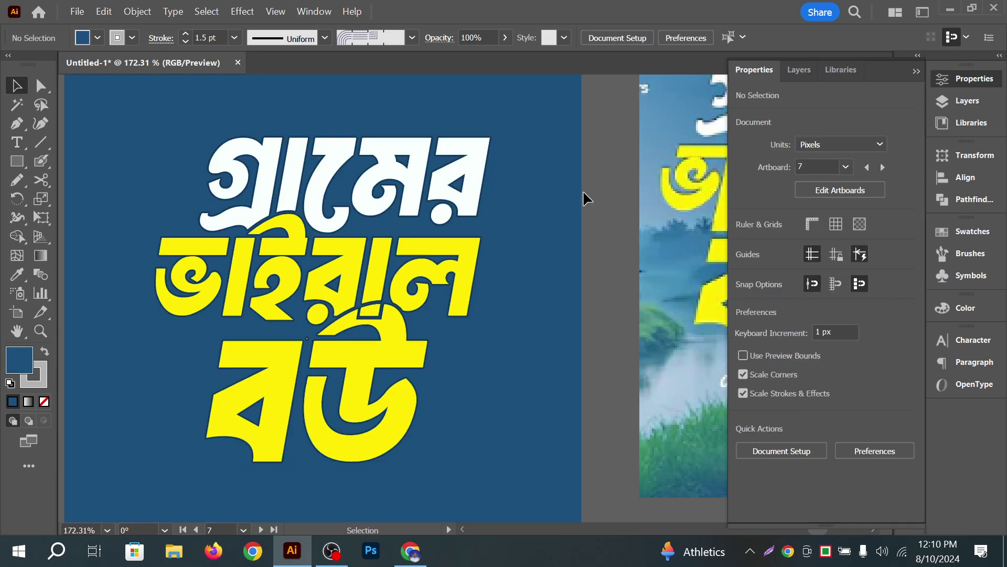
Examine the darker outline closely where গ্রামের meets the curved top of ই in ভাইরাল
key(ctrl+space)
drag(267, 196, 400, 289)
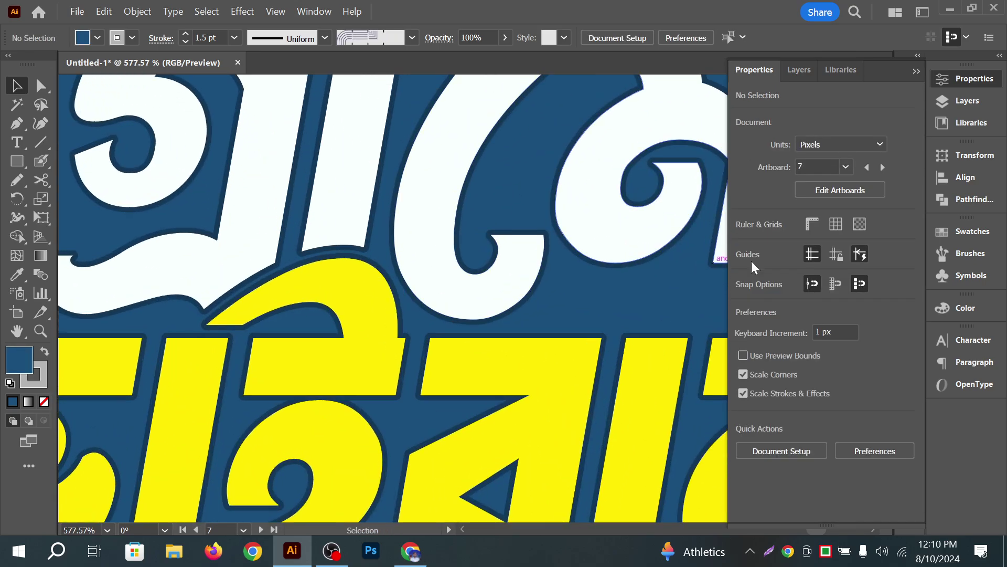
click(476, 288)
key(ctrl+minus)
key(ctrl+minus)
key(ctrl+minus)
key(ctrl+minus)
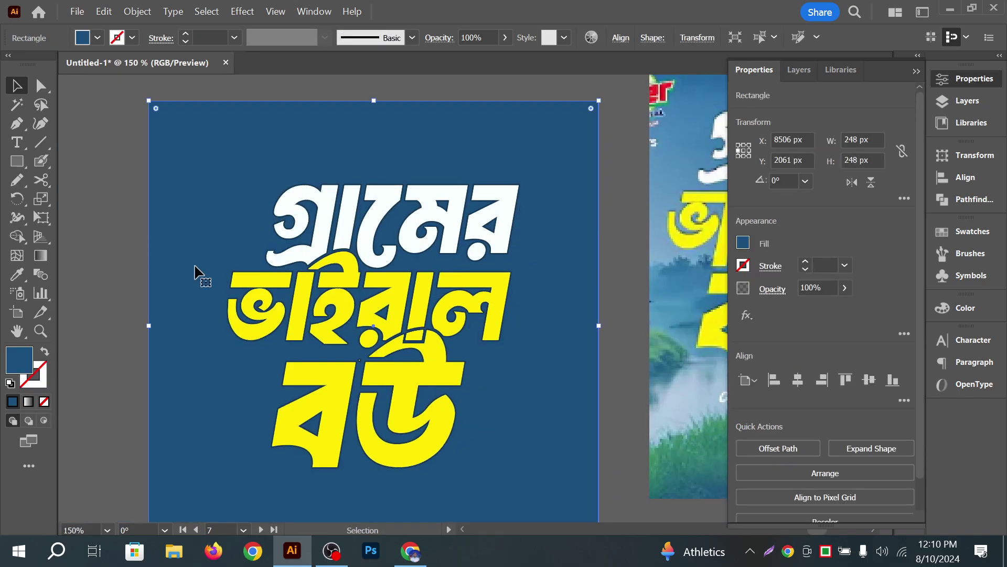
Hide the front lettering, set the multiplied copy's stroke to a lighter grey, and show the hidden lettering again
click(317, 246)
click(354, 257)
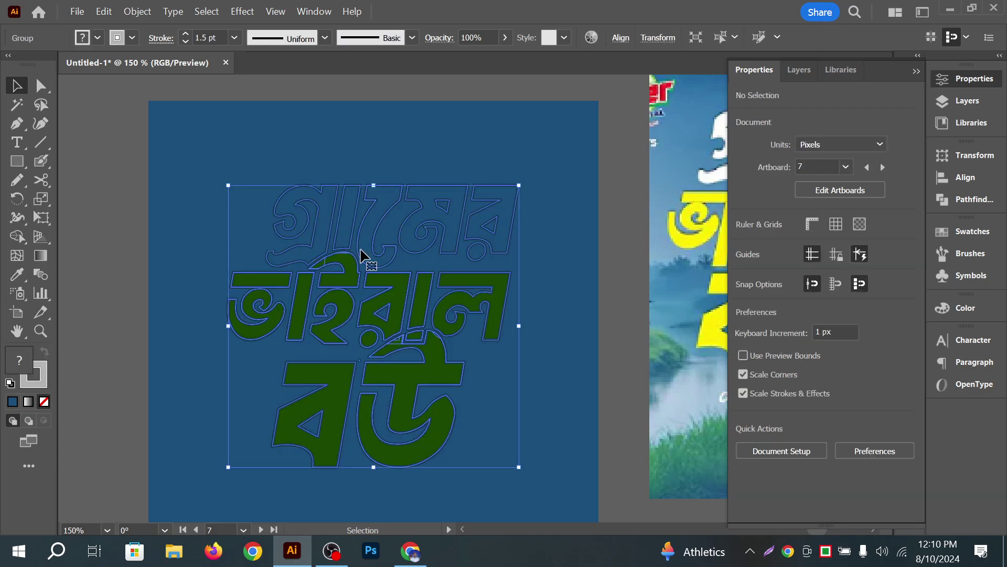
click(744, 265)
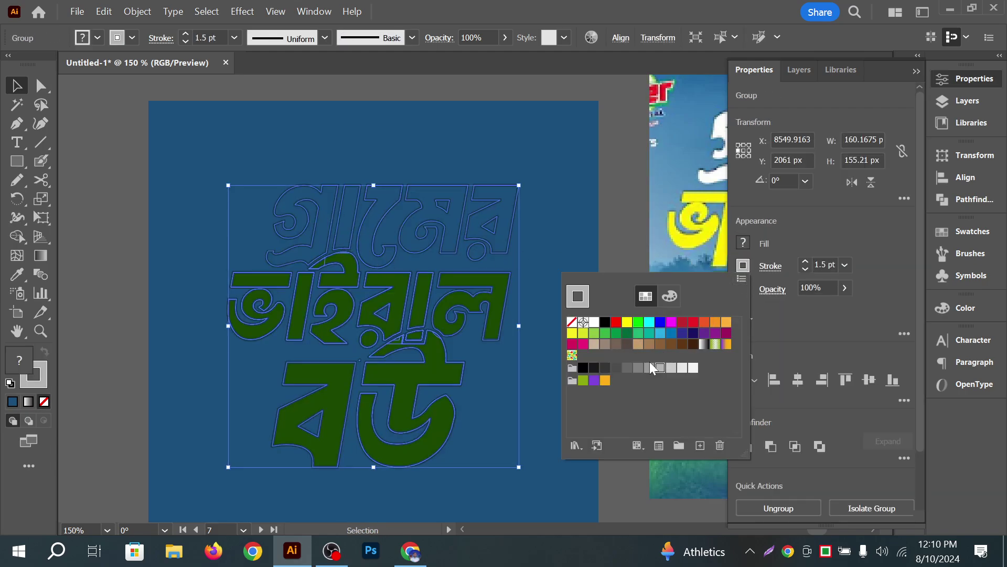
click(671, 367)
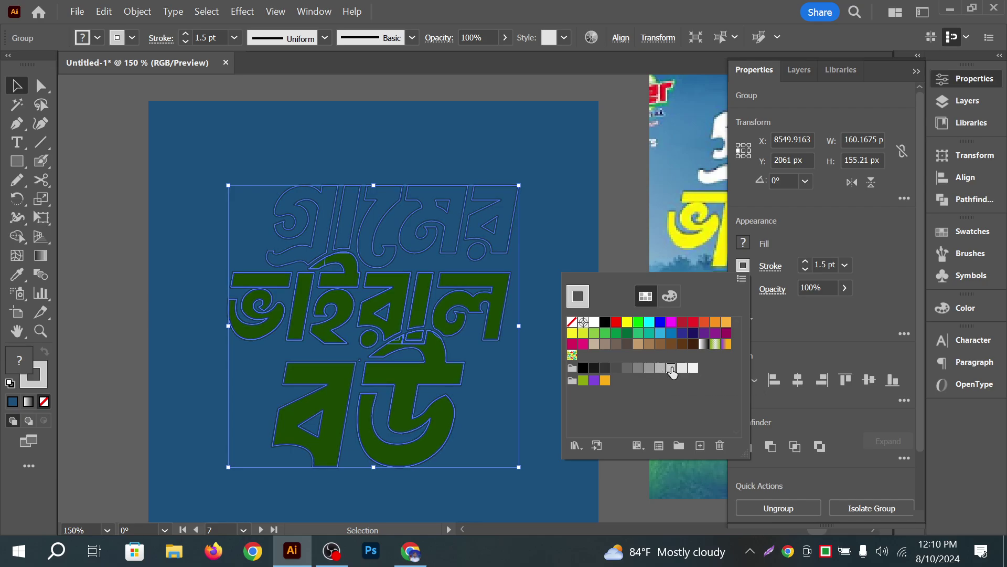
click(115, 253)
click(116, 253)
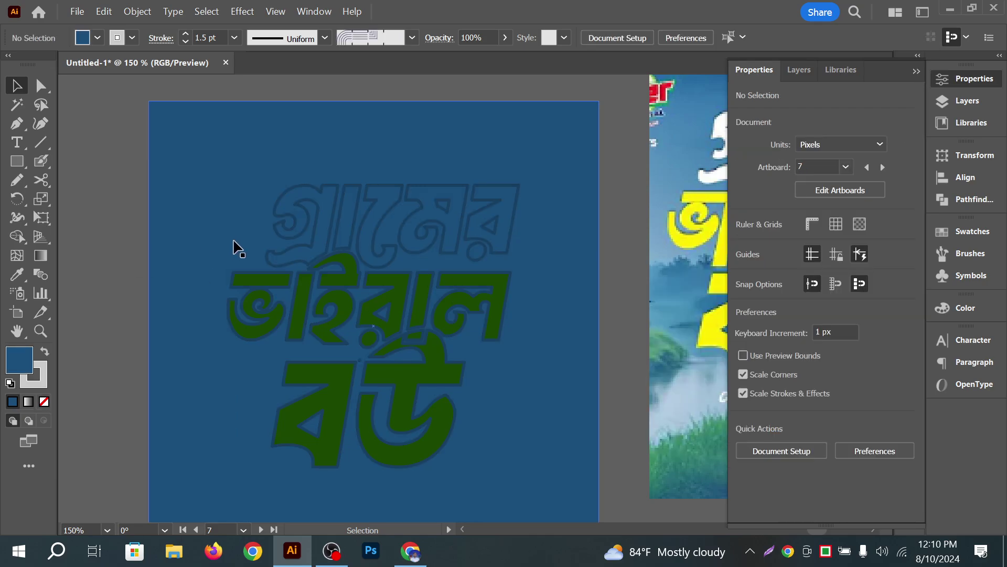
key(a)
key(ctrl+alt+3)
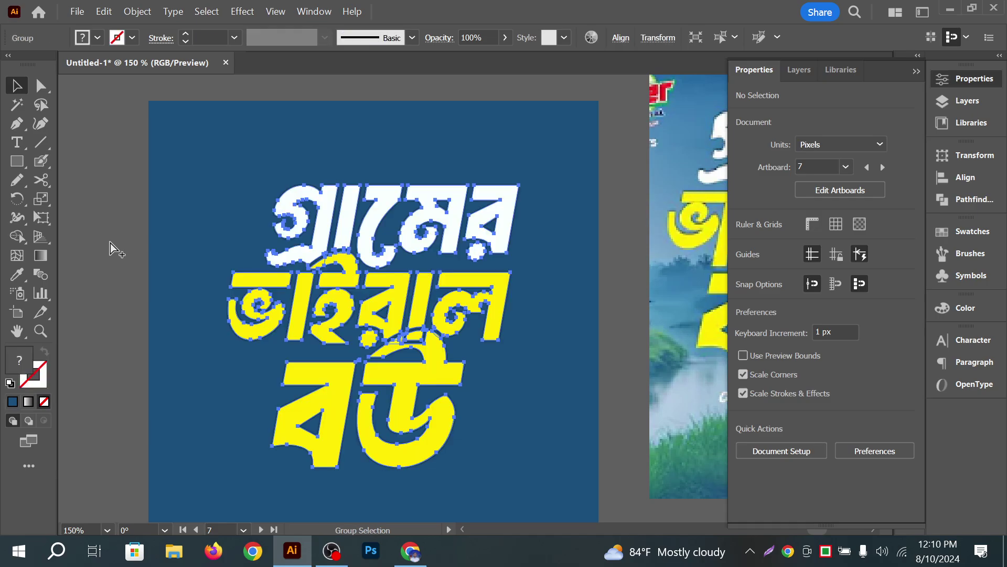
Hide the front lettering and its multiplied copy in turn to inspect the layering, and show all artwork again
click(84, 240)
click(320, 202)
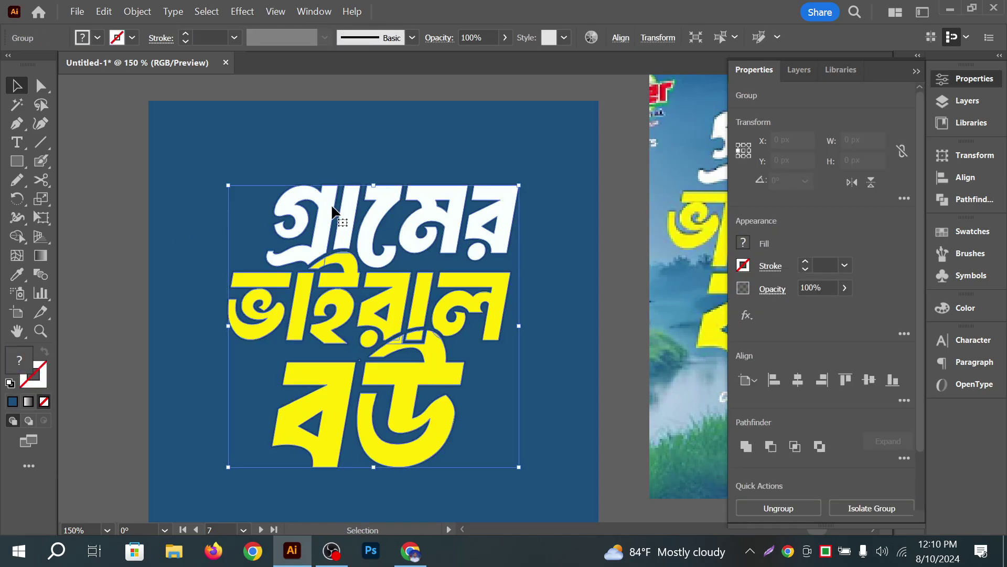
key(ctrl+3)
click(338, 219)
click(338, 219)
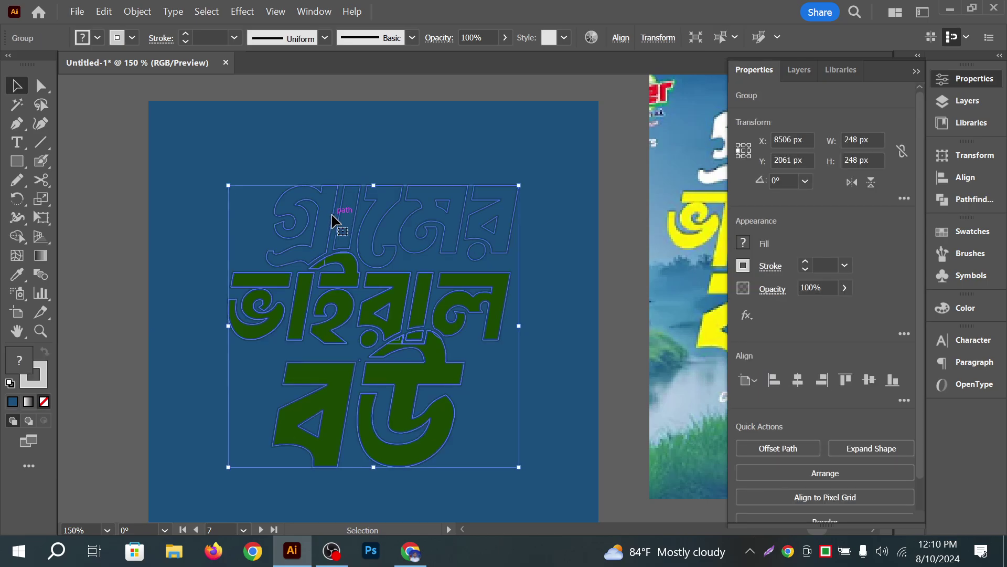
key(ctrl+3)
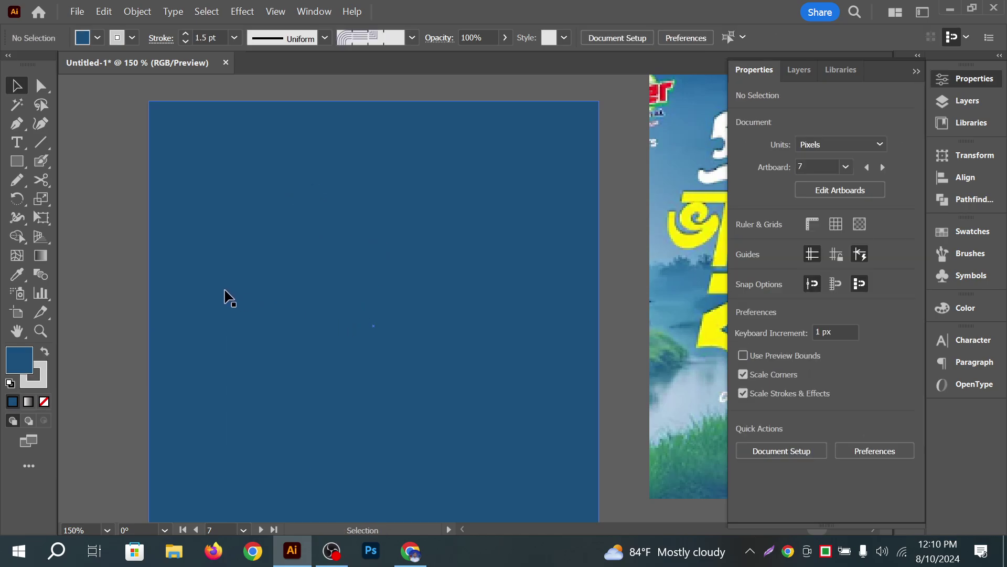
key(ctrl)
key(ctrl+alt+3)
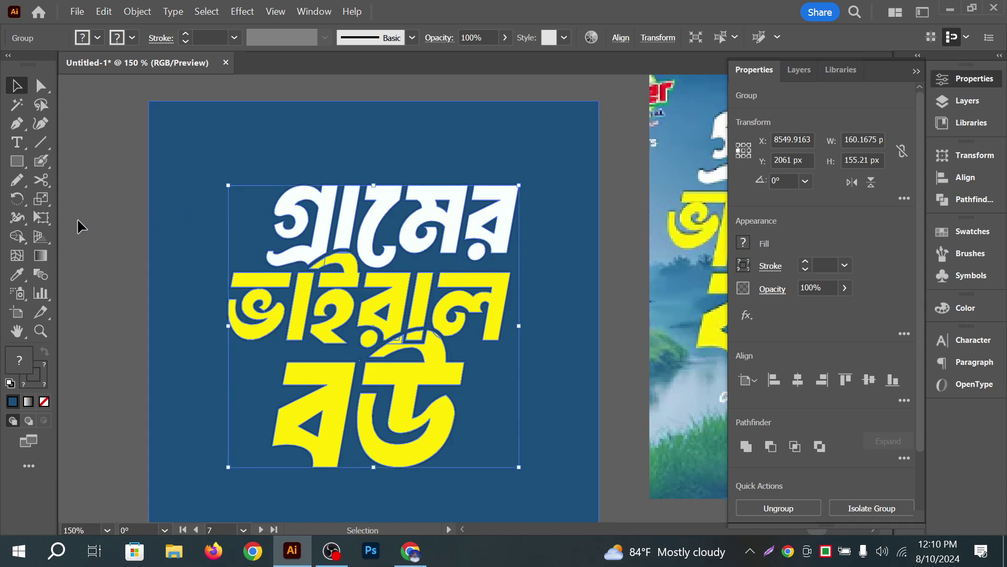
click(194, 243)
Compare the outlined title with the reference artwork beside it and switch to the YouTube search results in Chrome
scroll(451, 199, down, 5)
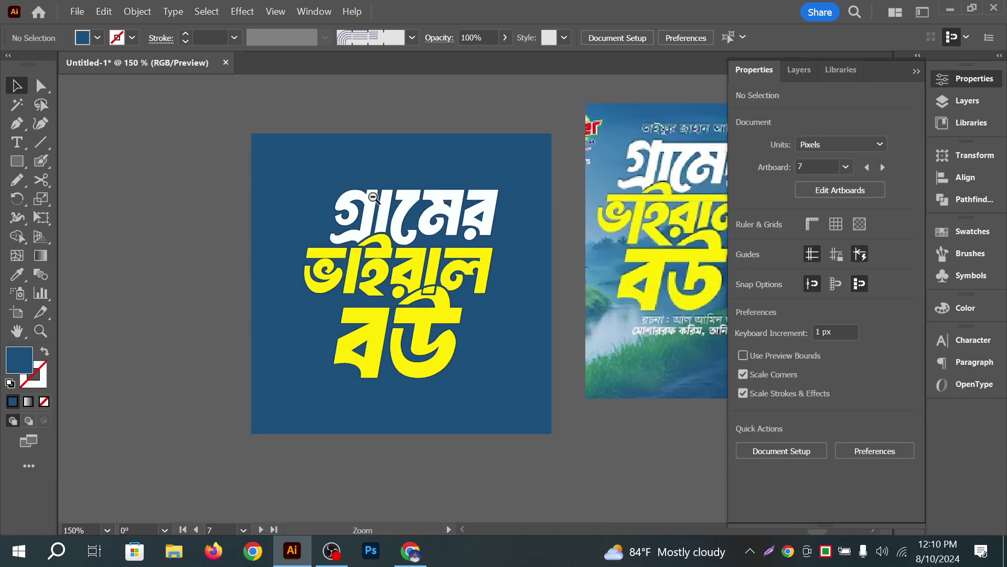
drag(204, 200, 504, 344)
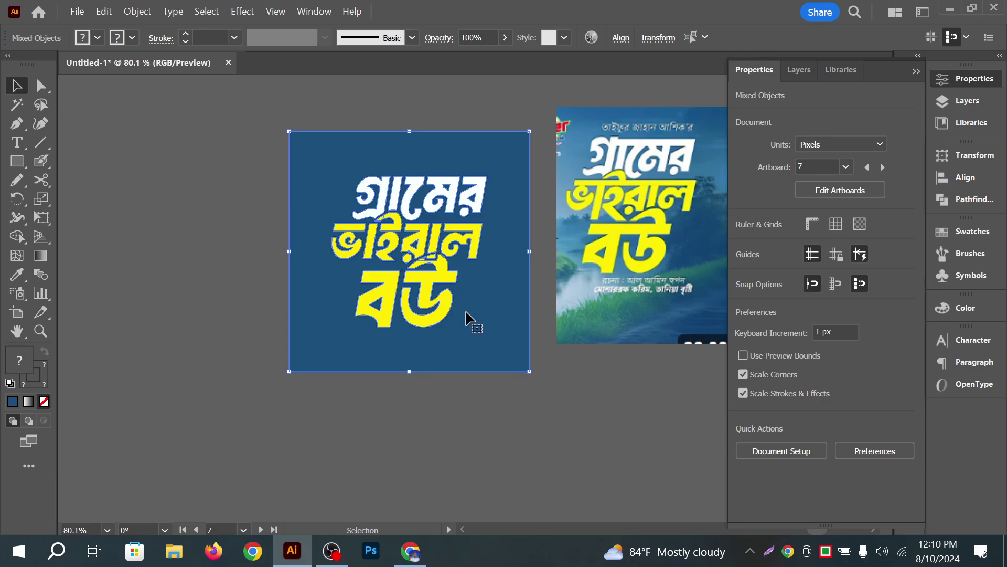
click(562, 447)
drag(719, 400, 524, 379)
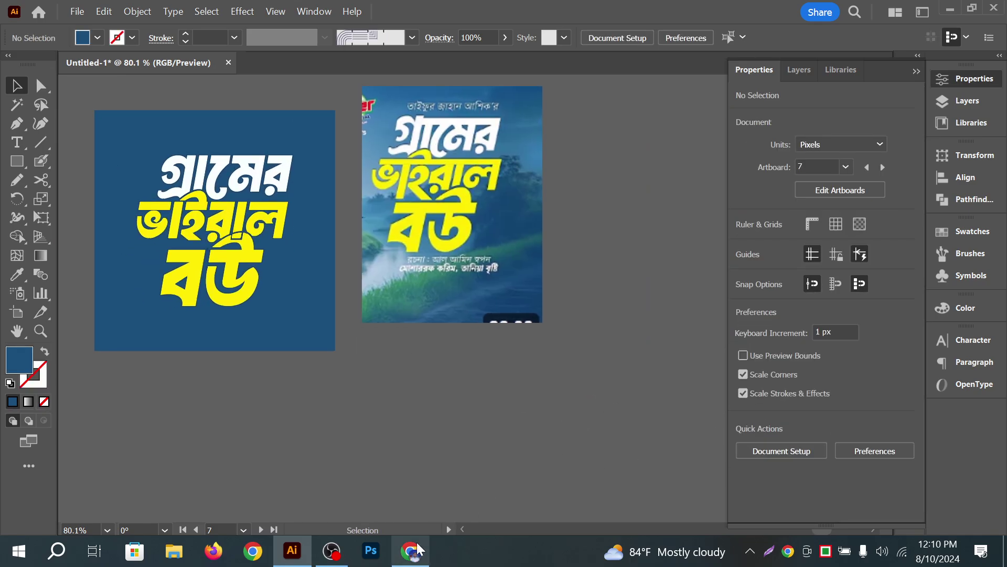
click(417, 543)
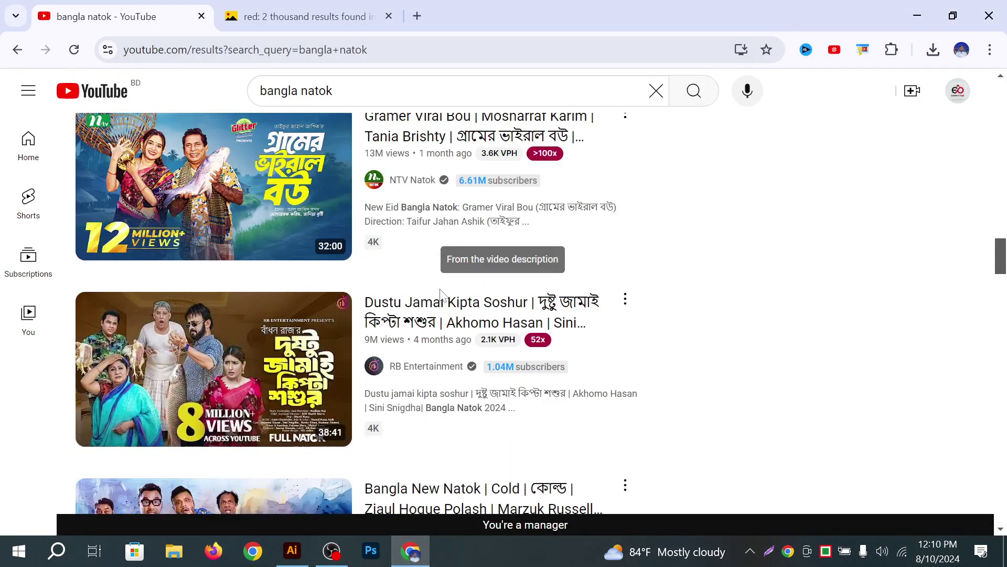
Examine the title lettering on the drama thumbnails in the YouTube results for "bangla natok"
scroll(807, 355, down, 1)
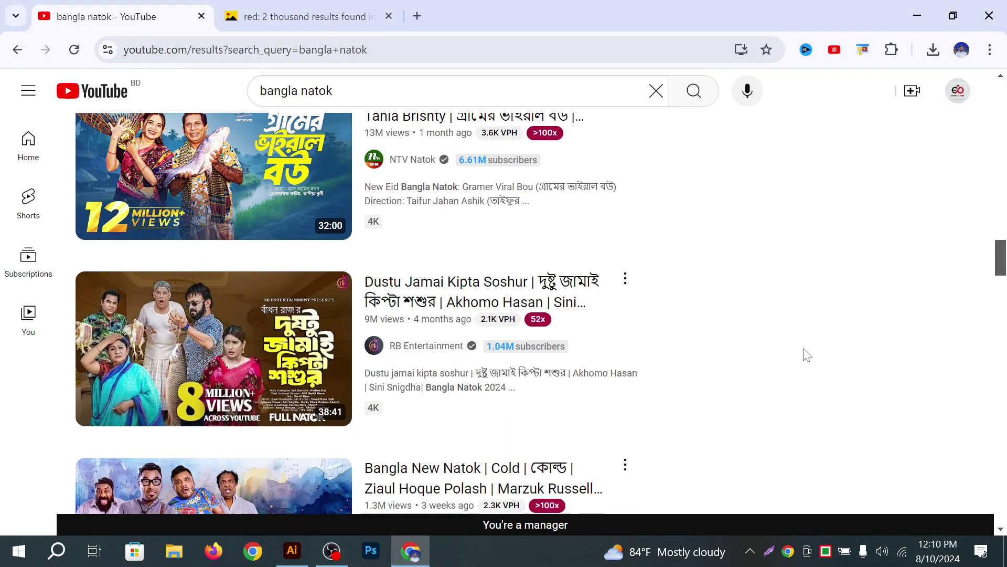
scroll(806, 354, down, 4)
scroll(607, 323, up, 3)
scroll(551, 328, down, 3)
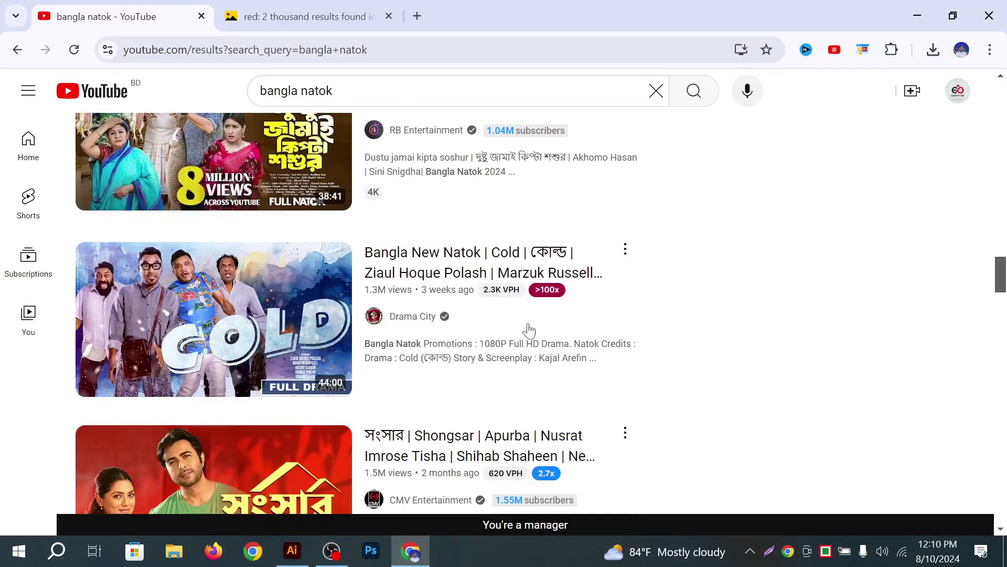
scroll(270, 231, up, 3)
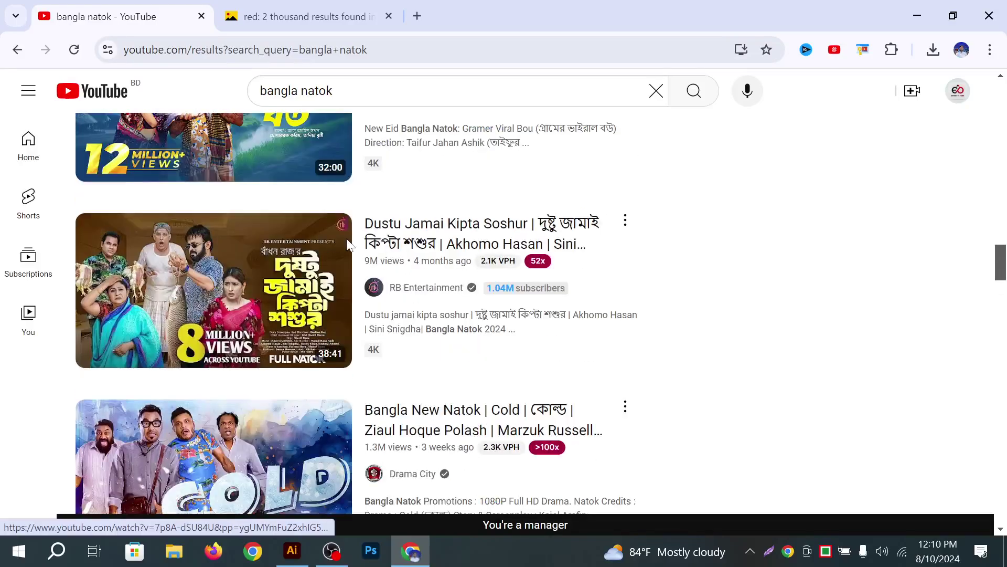
scroll(362, 252, down, 4)
scroll(370, 260, up, 3)
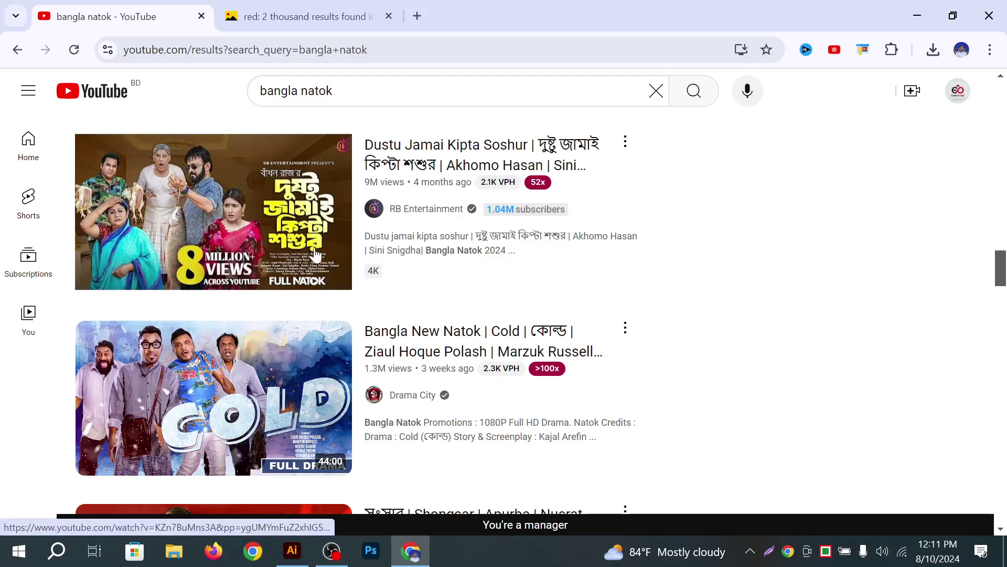
scroll(369, 232, down, 4)
scroll(456, 231, up, 1)
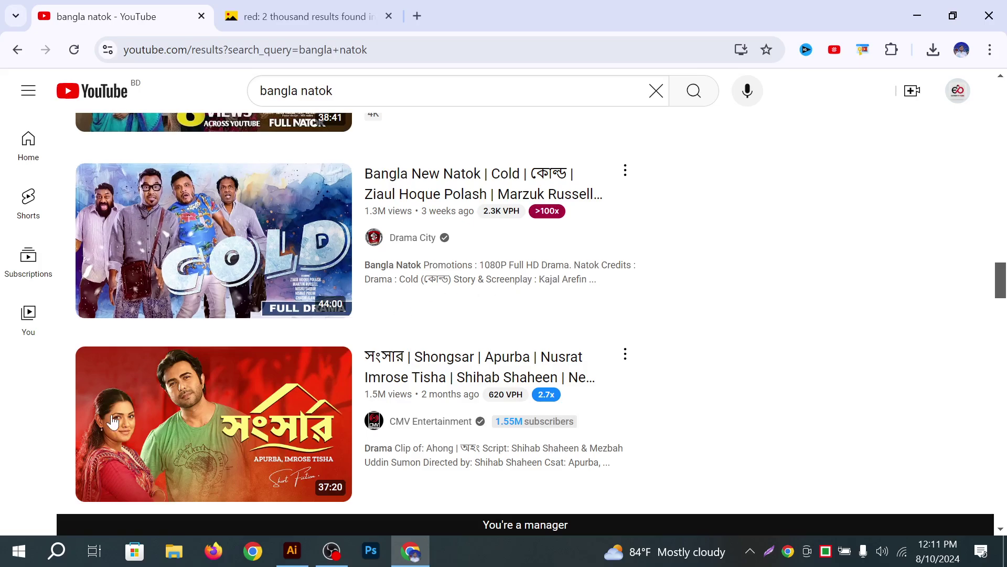
scroll(78, 404, down, 3)
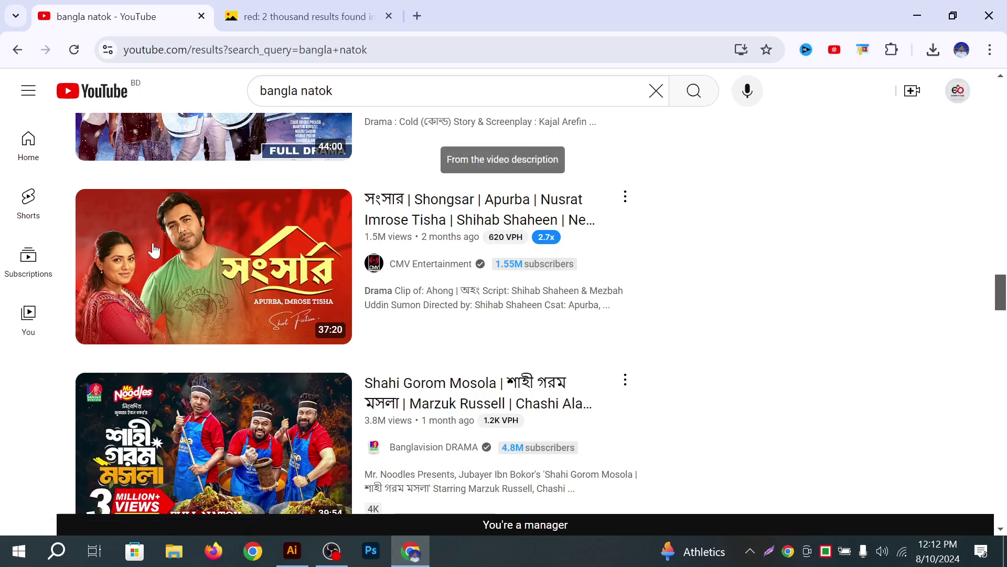
scroll(153, 251, down, 3)
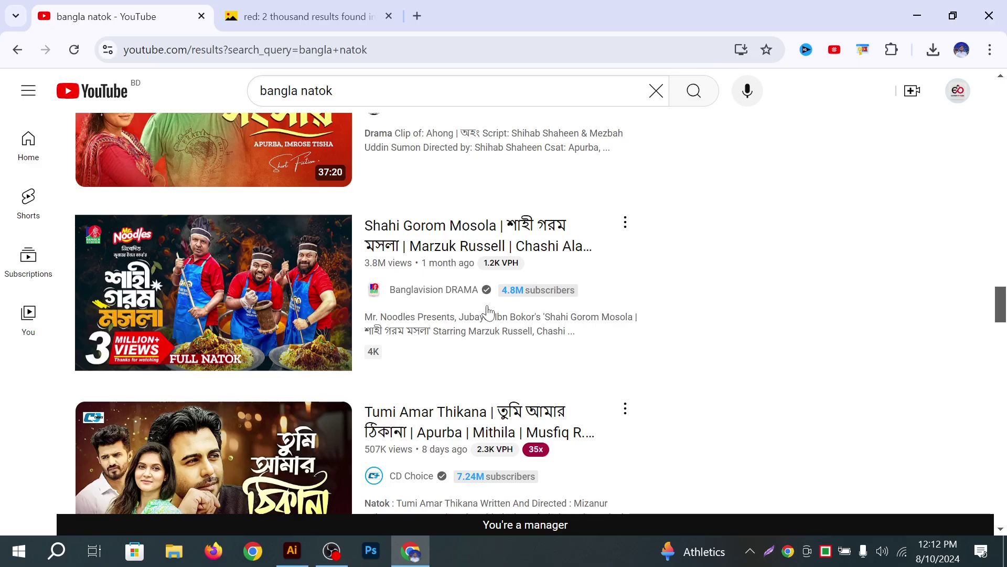
Switch to Illustrator and draw a curved two-point Pen path about 44 px wide and 44 px high below the blue artboard
click(910, 15)
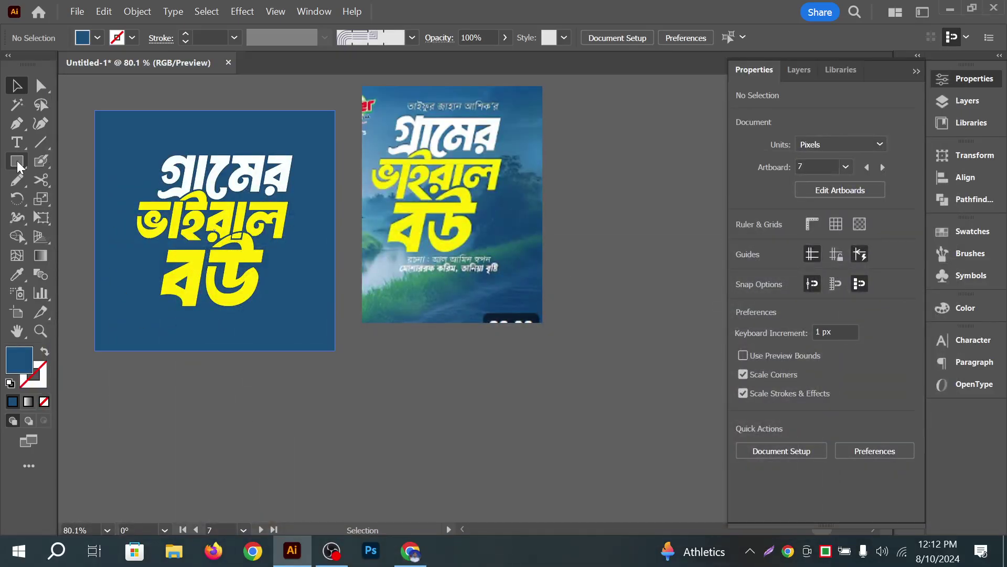
drag(17, 161, 24, 131)
drag(16, 123, 61, 126)
key(p)
click(212, 399)
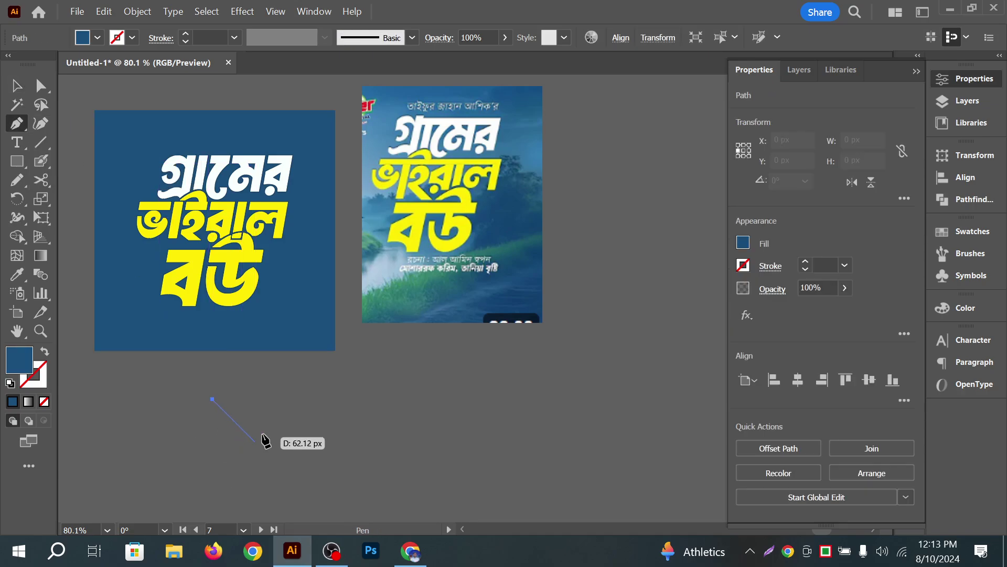
drag(255, 442, 30, 108)
click(16, 85)
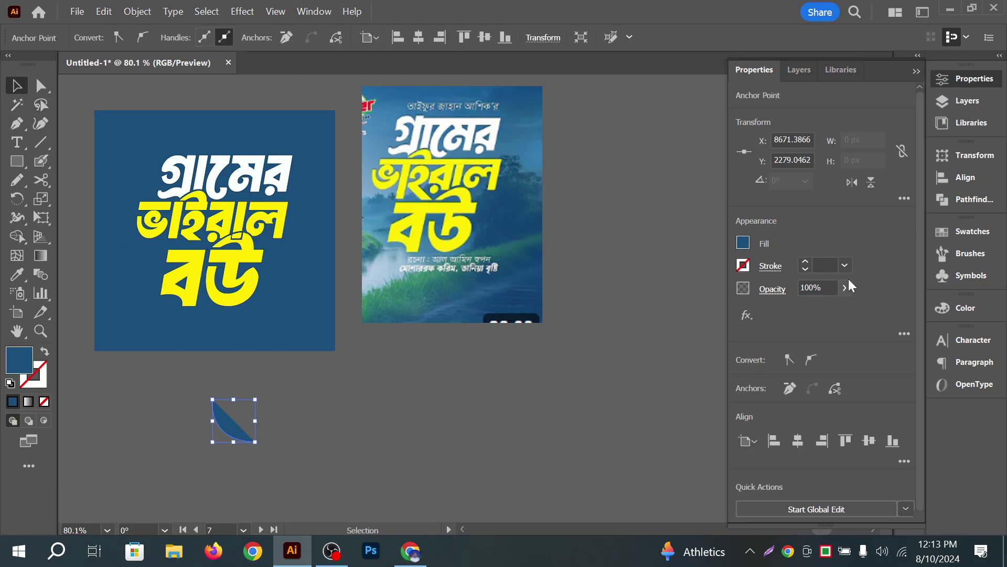
Swap the curve's fill and stroke so it has a blue stroke and no fill
click(44, 351)
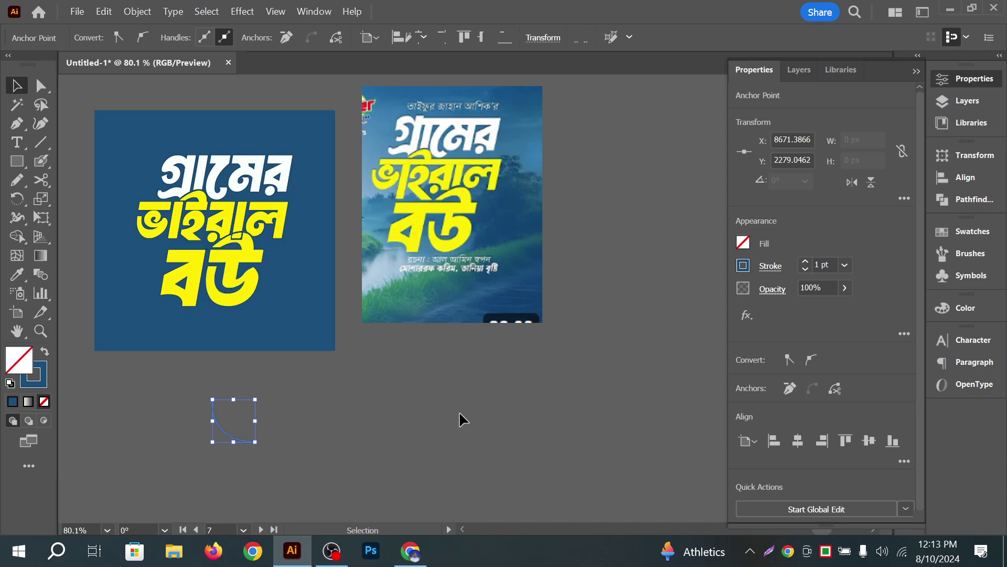
click(459, 411)
scroll(227, 430, up, 4)
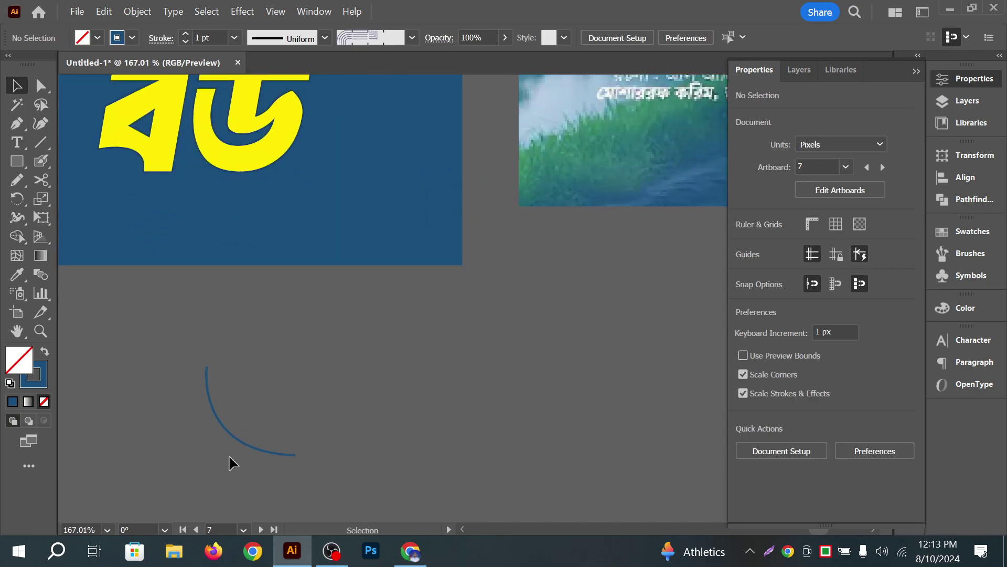
Apply the elliptical width profile that tapers at both ends to the curve's stroke
click(297, 454)
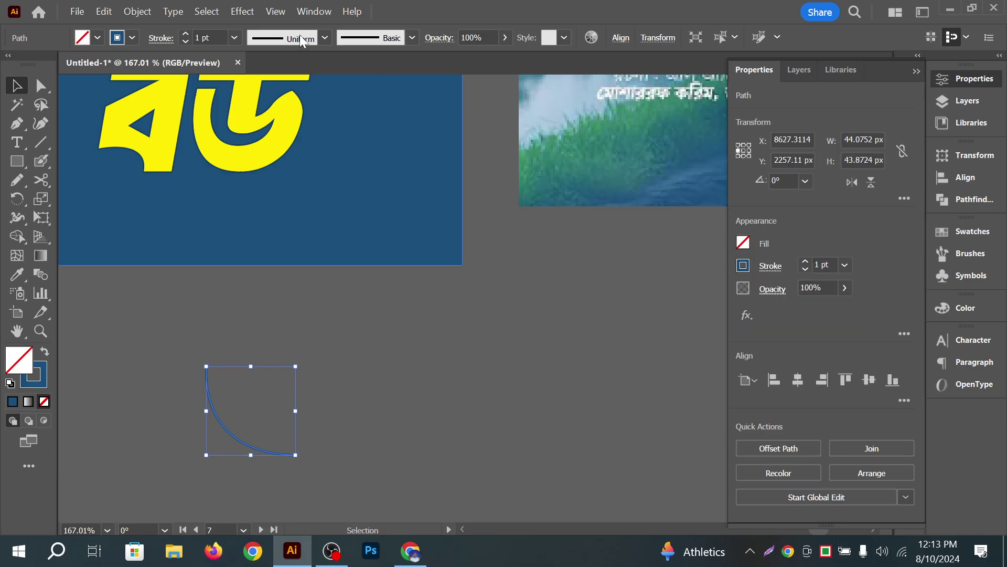
click(330, 37)
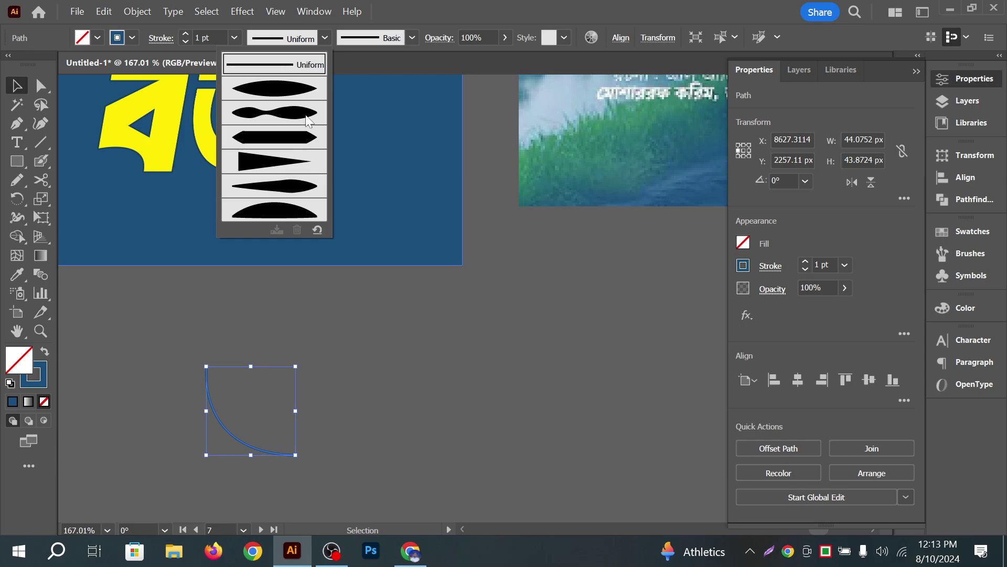
click(302, 91)
click(313, 422)
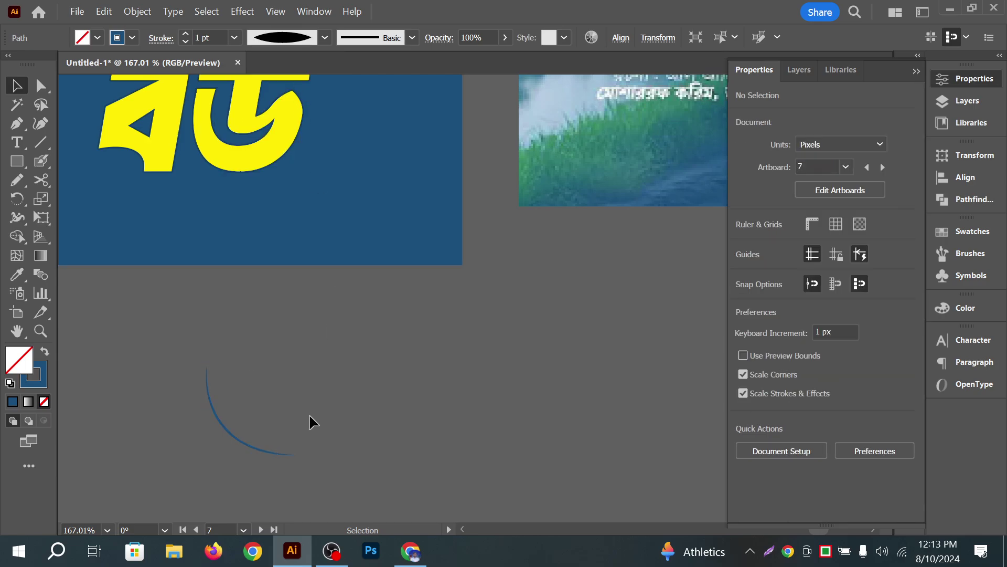
Set the tapered curve's stroke weight to 7 pt
click(243, 449)
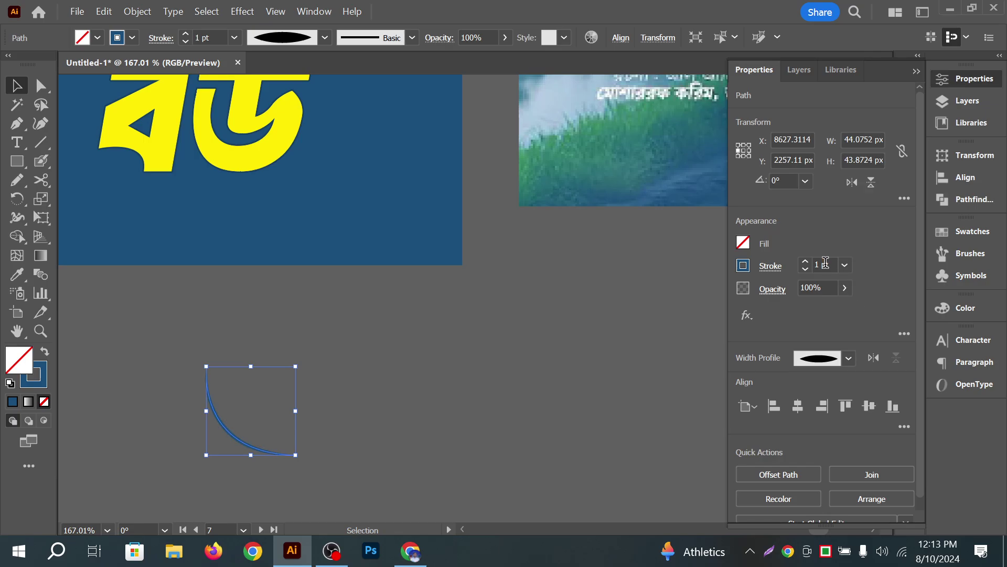
scroll(826, 264, up, 6)
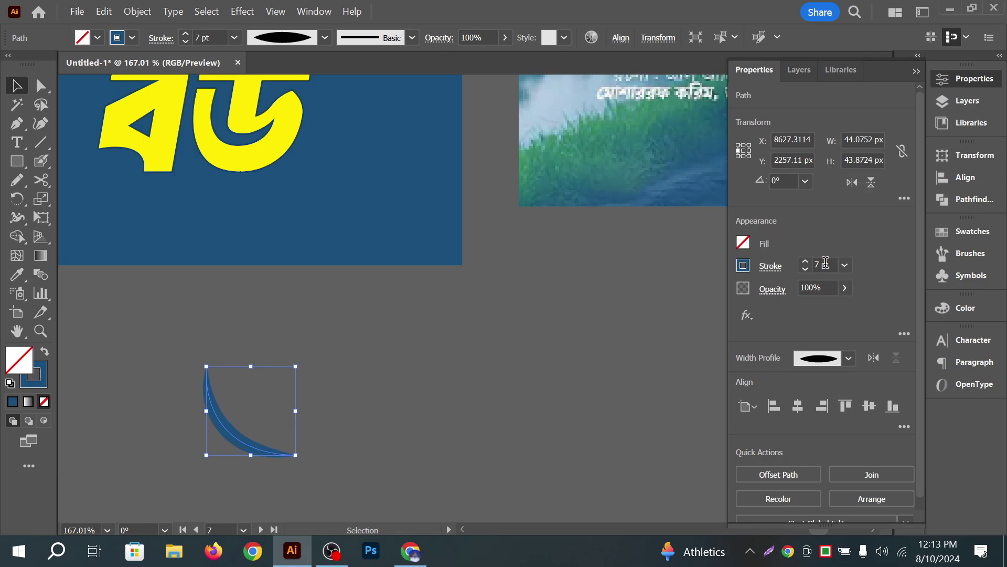
click(500, 409)
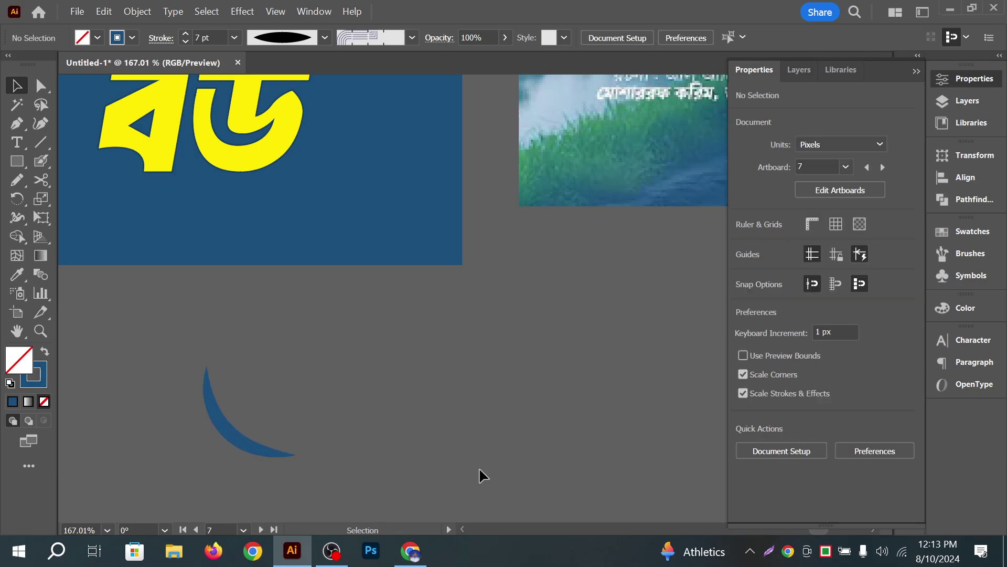
Switch to Chrome and examine the title typography on the "bangla natok" thumbnails from Shahi Gorom Mosola down to J Pakhi Ghor Bojhena
click(411, 551)
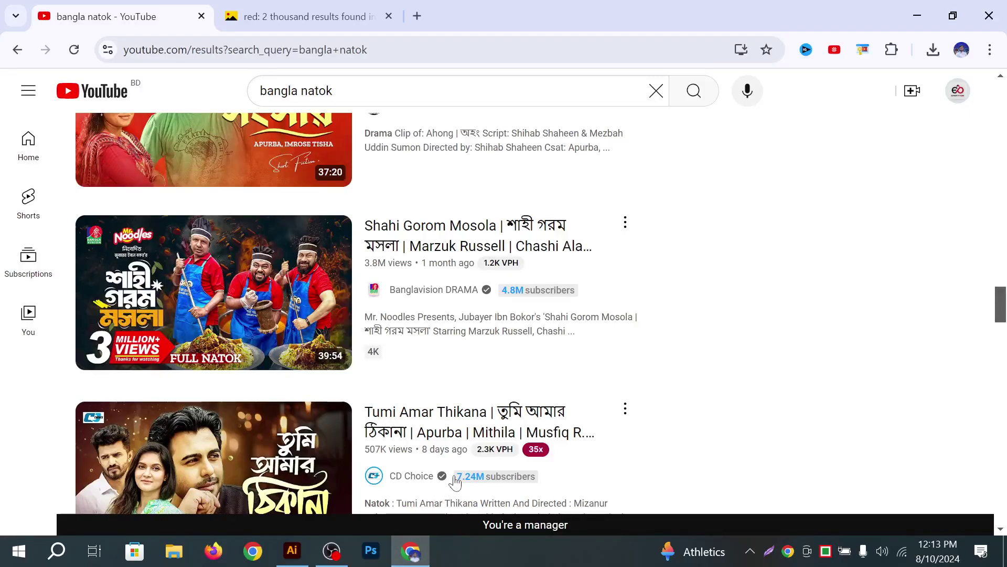
scroll(168, 340, down, 2)
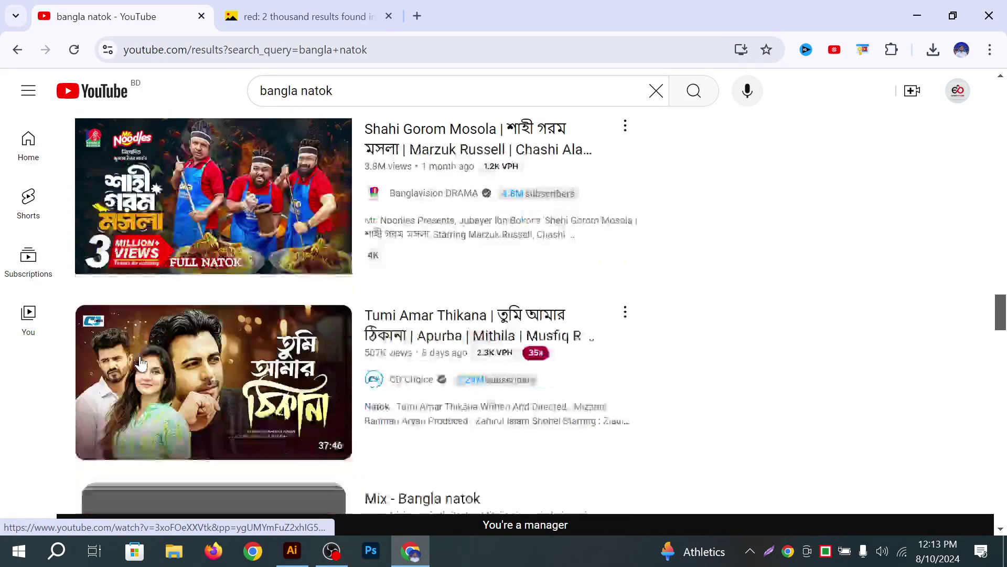
scroll(128, 378, up, 2)
scroll(63, 396, down, 3)
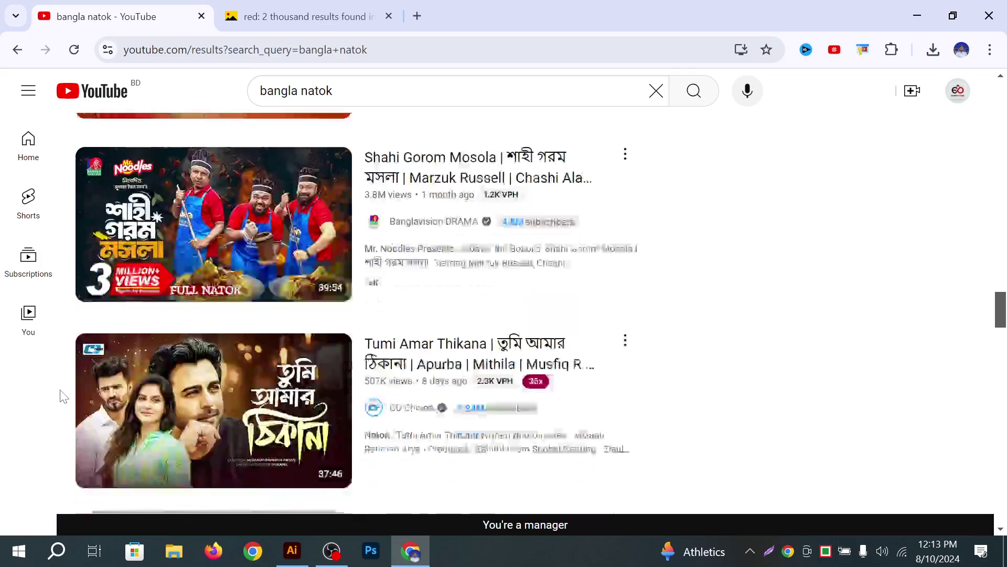
scroll(63, 396, up, 3)
scroll(143, 310, down, 3)
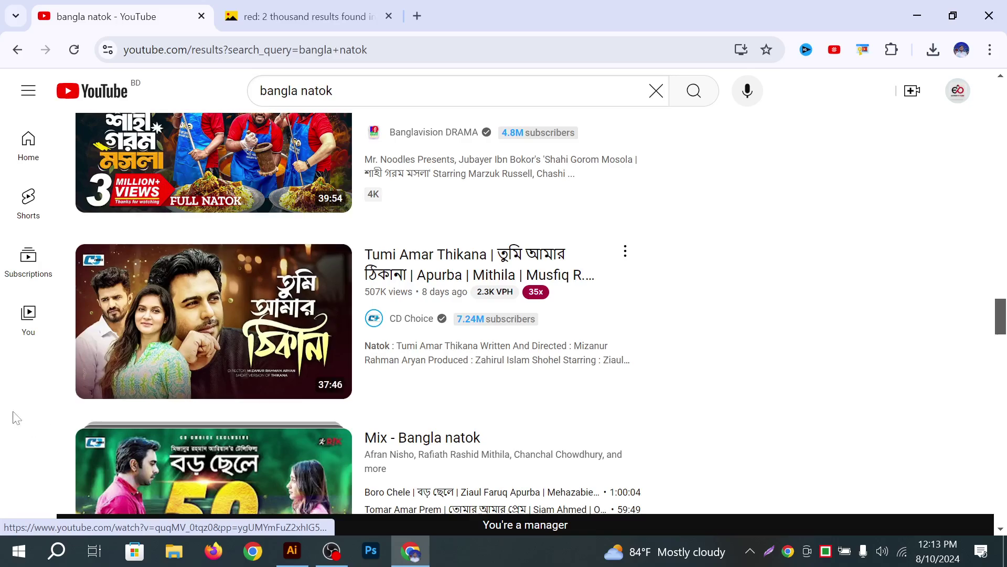
scroll(55, 298, down, 6)
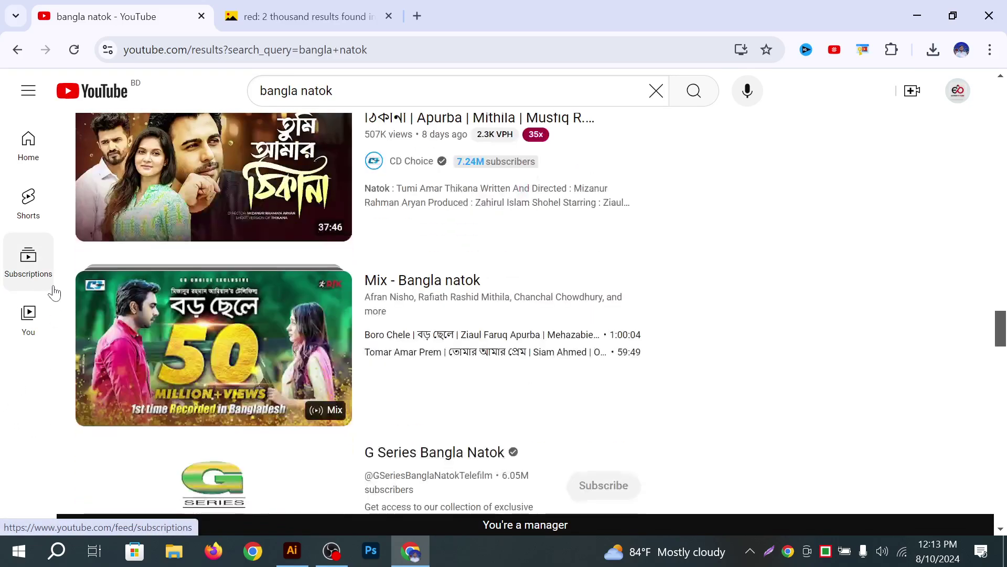
scroll(55, 298, up, 1)
scroll(54, 298, down, 3)
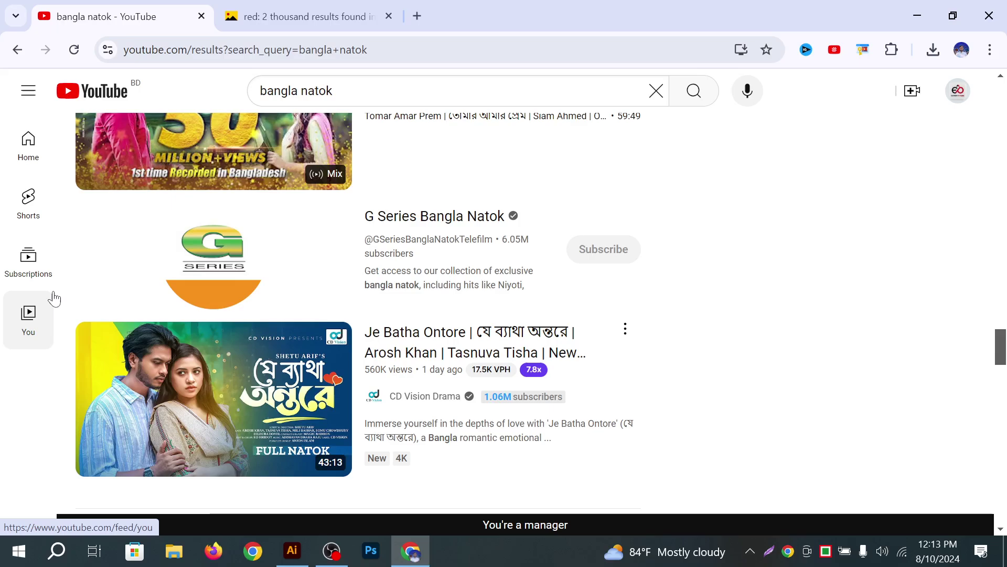
scroll(55, 299, down, 3)
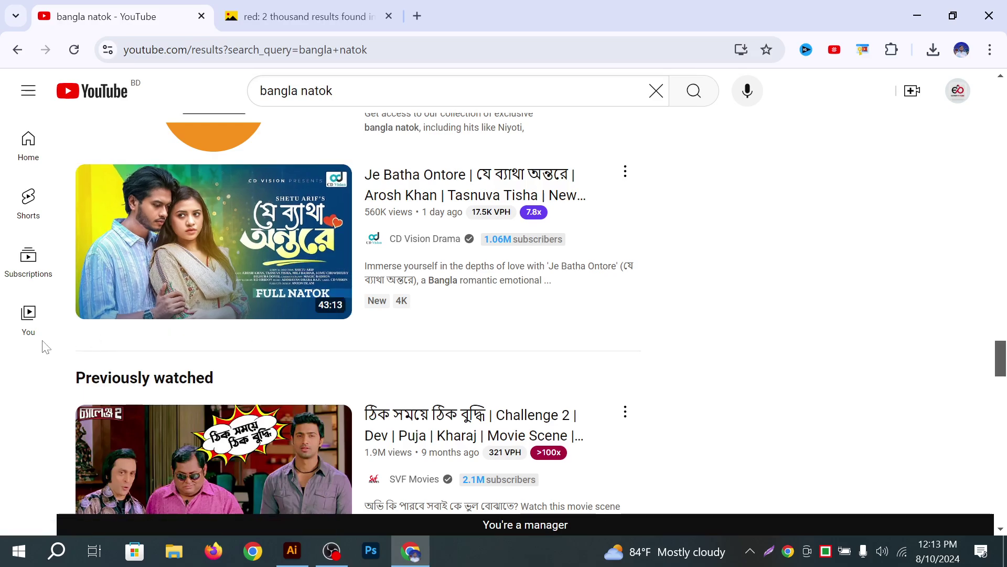
scroll(23, 382, down, 4)
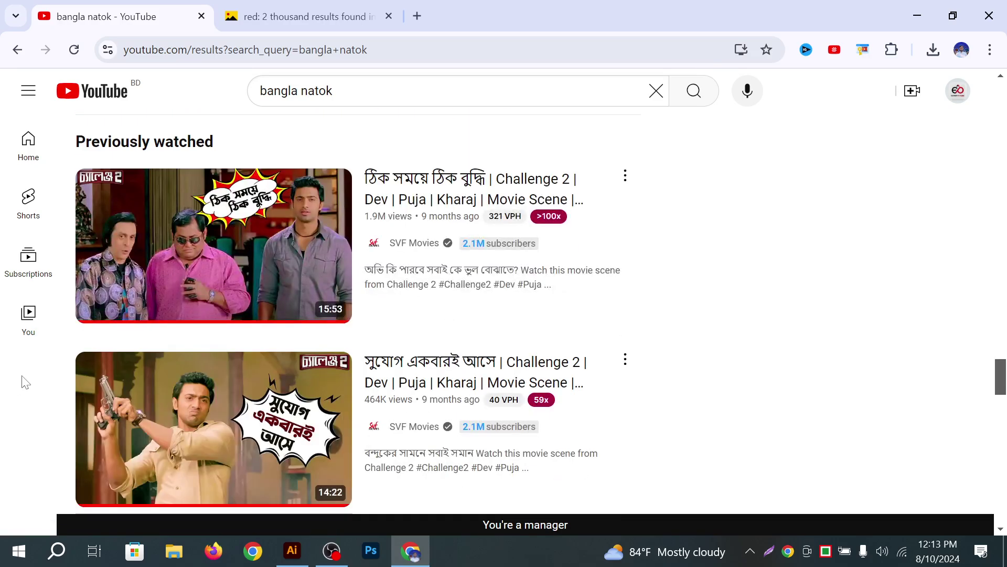
scroll(23, 382, down, 9)
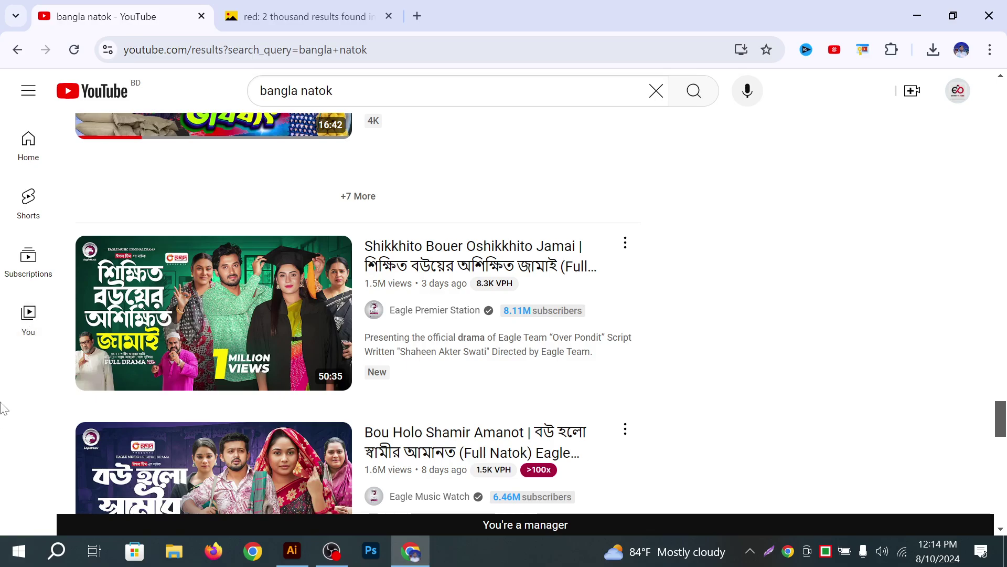
scroll(126, 430, down, 4)
scroll(21, 440, down, 6)
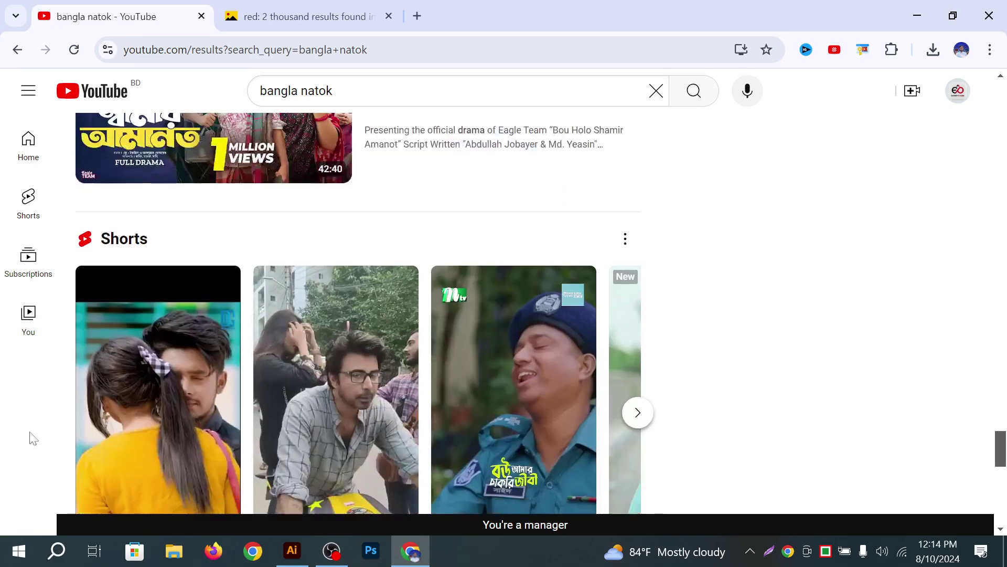
scroll(33, 438, down, 3)
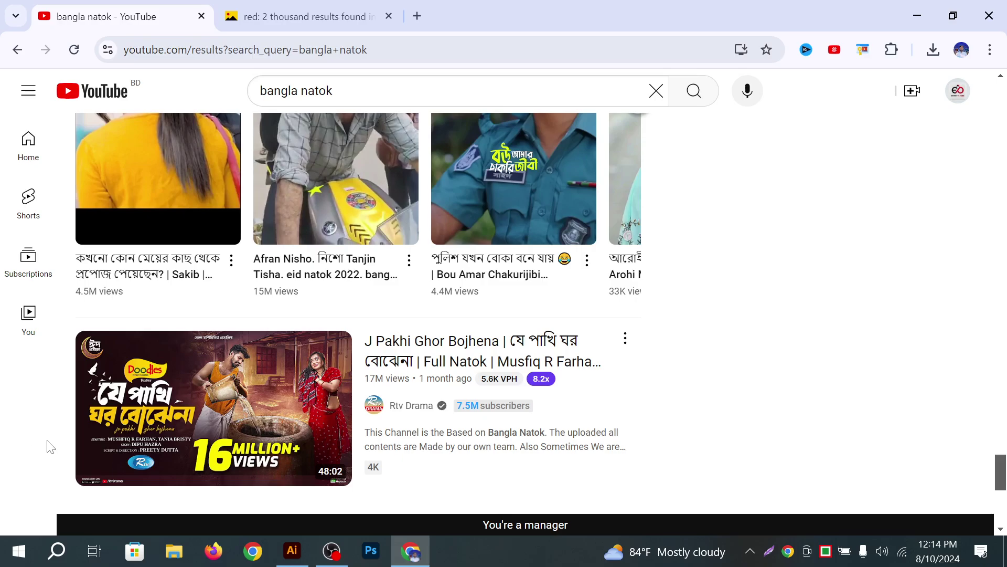
Examine the title lettering on the thumbnails further down the results, such as Summer Break, Hishebi Bou and Ekbar Bolo Bhalobashi
mouse_move(90, 447)
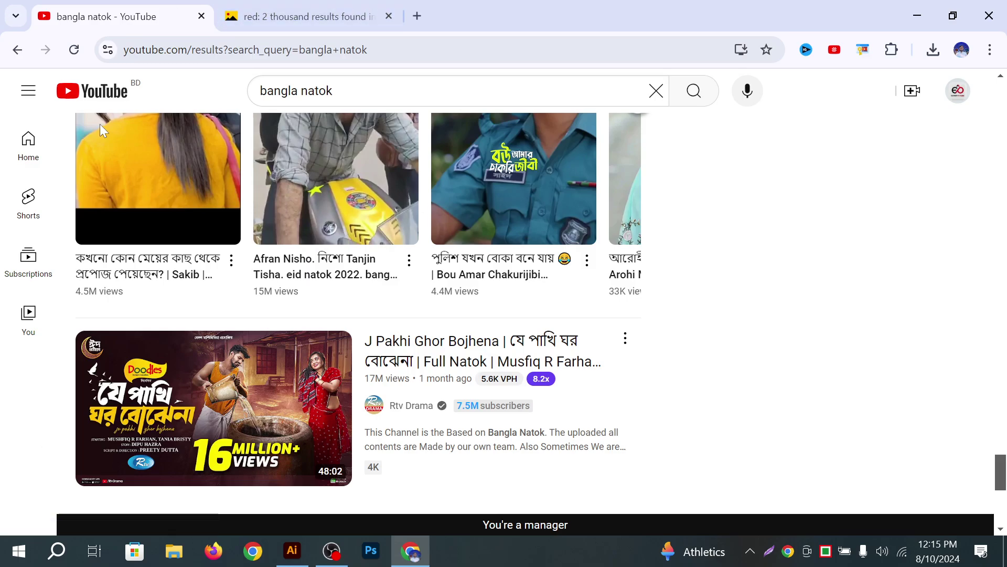
scroll(189, 303, down, 6)
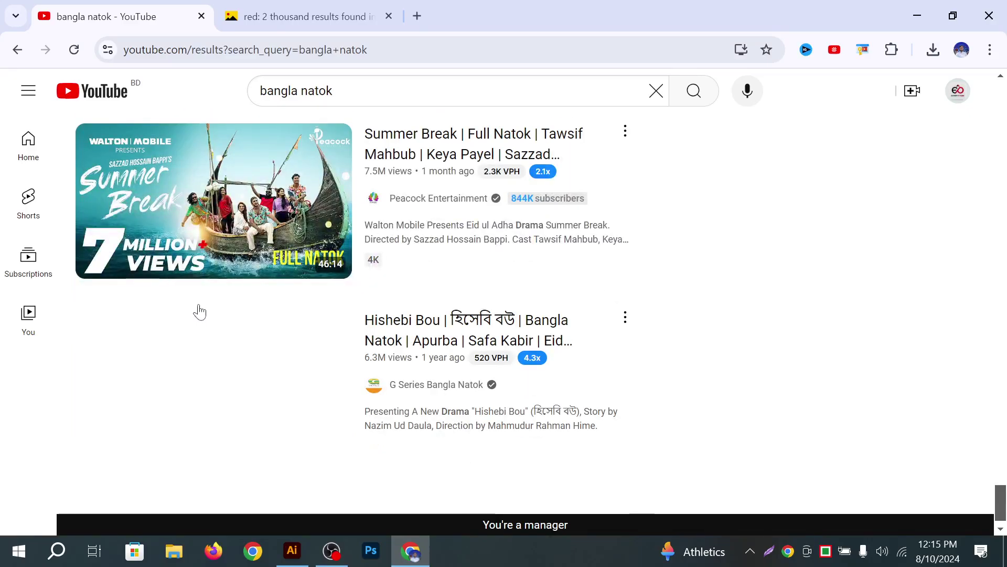
scroll(198, 310, down, 1)
scroll(336, 252, up, 3)
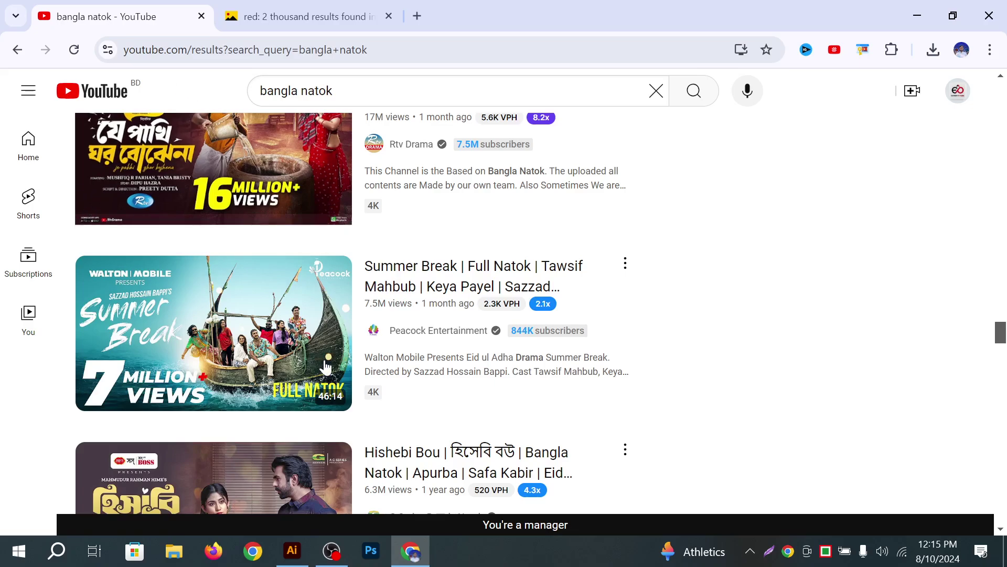
scroll(209, 367, down, 2)
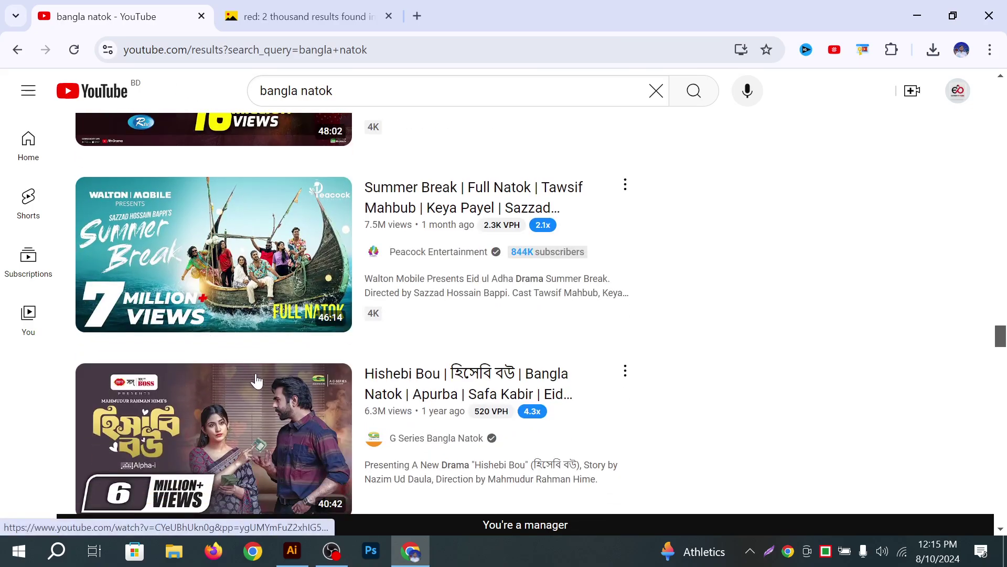
scroll(254, 382, down, 4)
scroll(234, 418, up, 2)
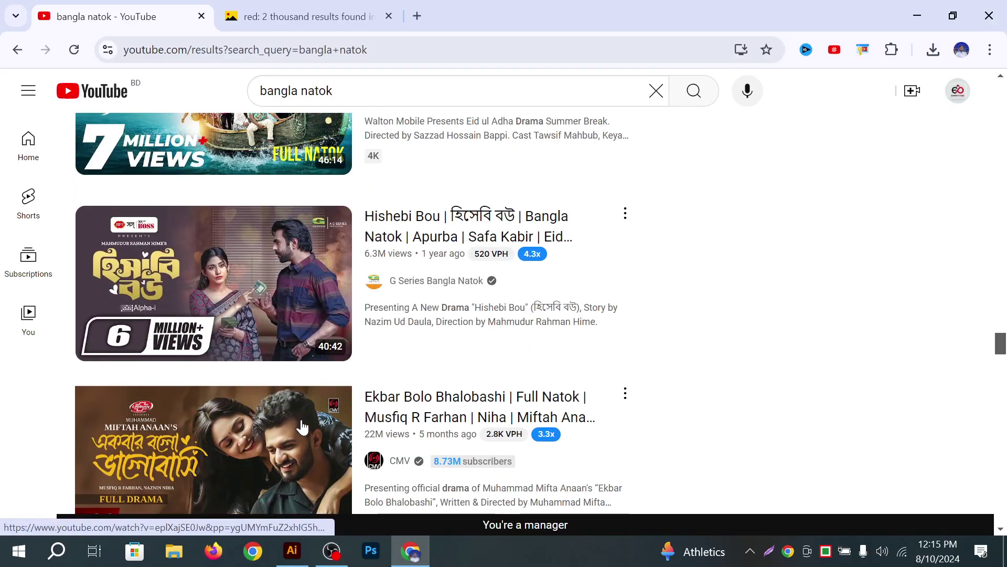
scroll(257, 414, down, 5)
scroll(257, 414, down, 4)
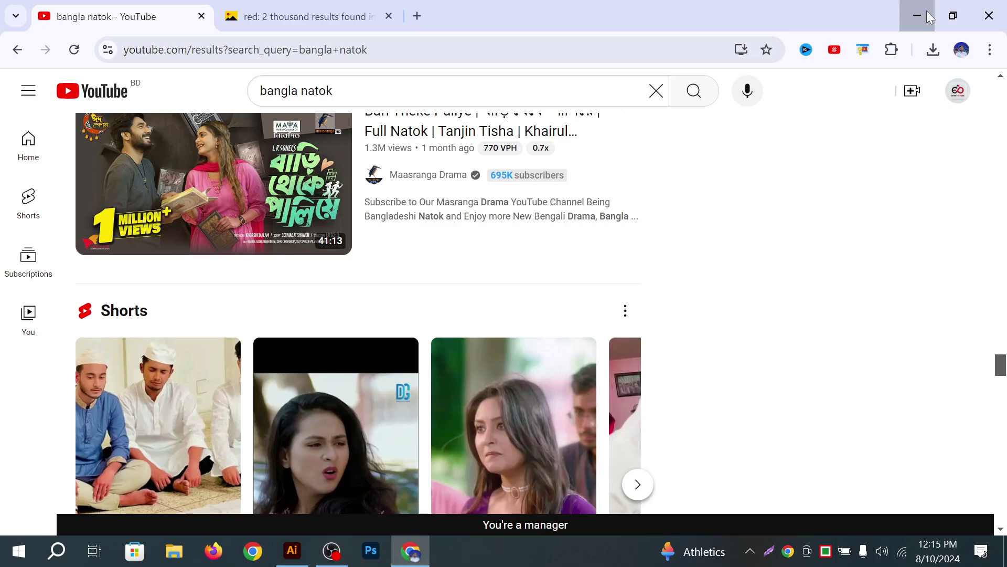
Switch back to Illustrator and delete the tapered blue curve below the blue title artwork
click(928, 16)
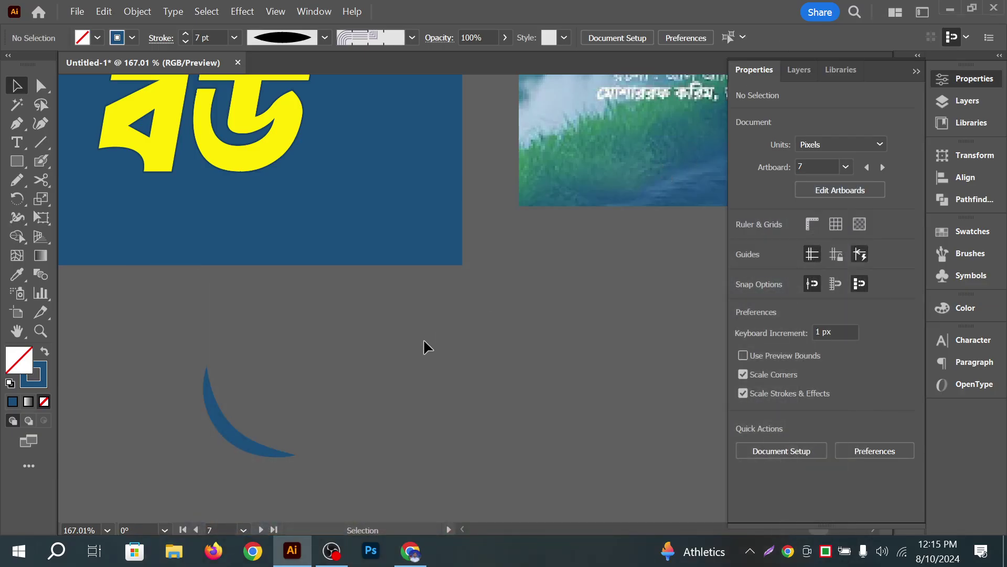
click(228, 452)
key(Delete)
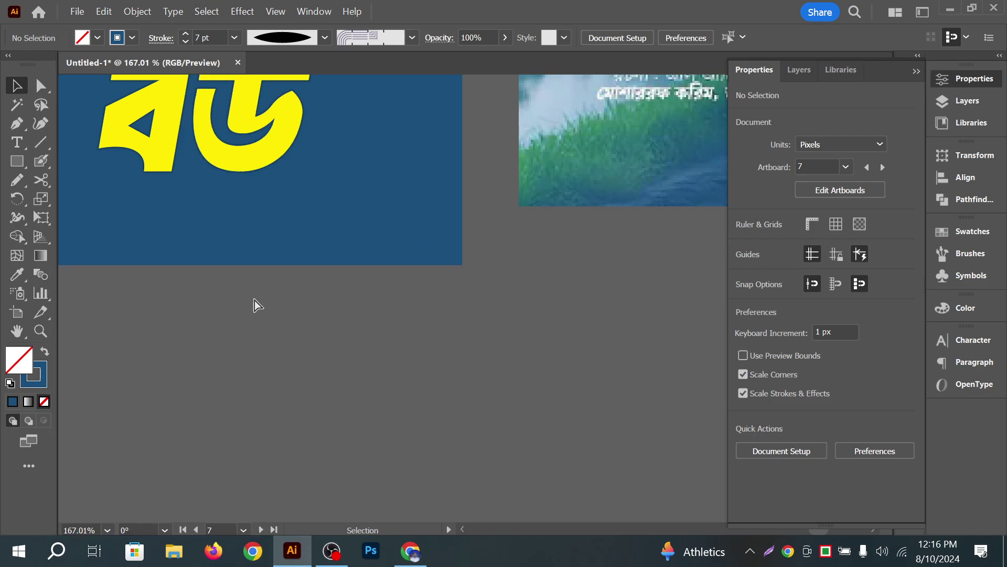
Collapse the expanded Properties panel to free up the empty canvas area for drawing
drag(470, 340, 383, 266)
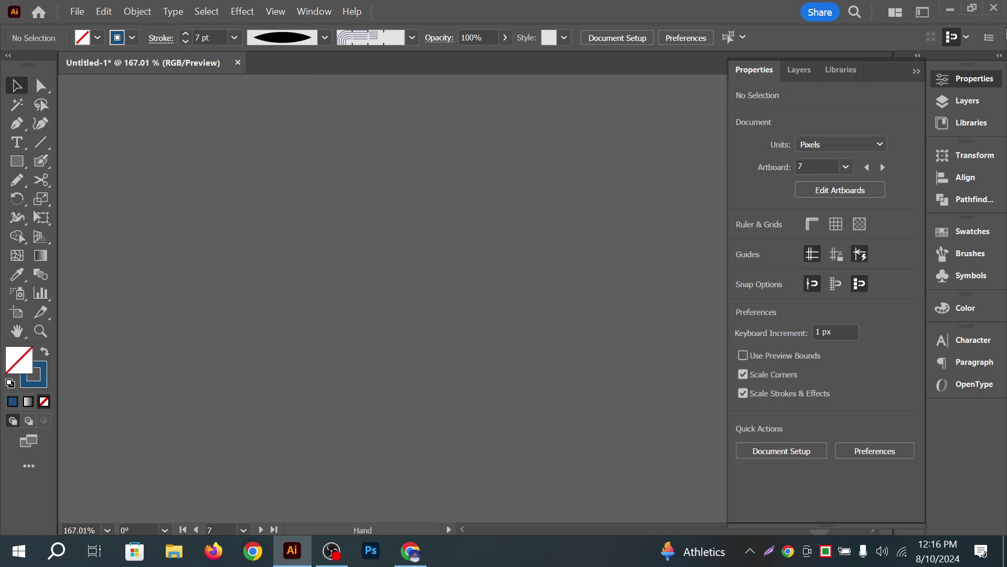
click(916, 71)
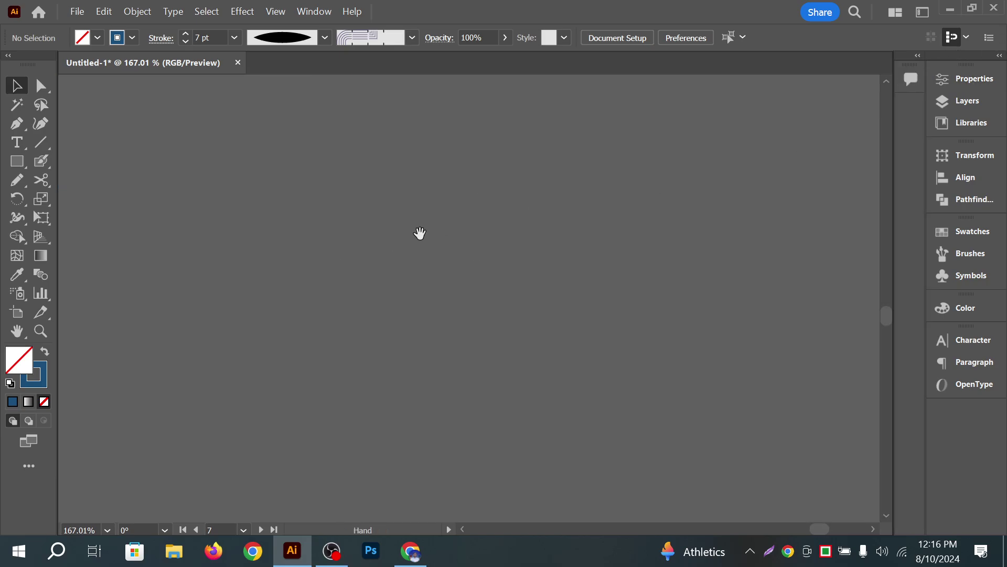
key(ctrl+a)
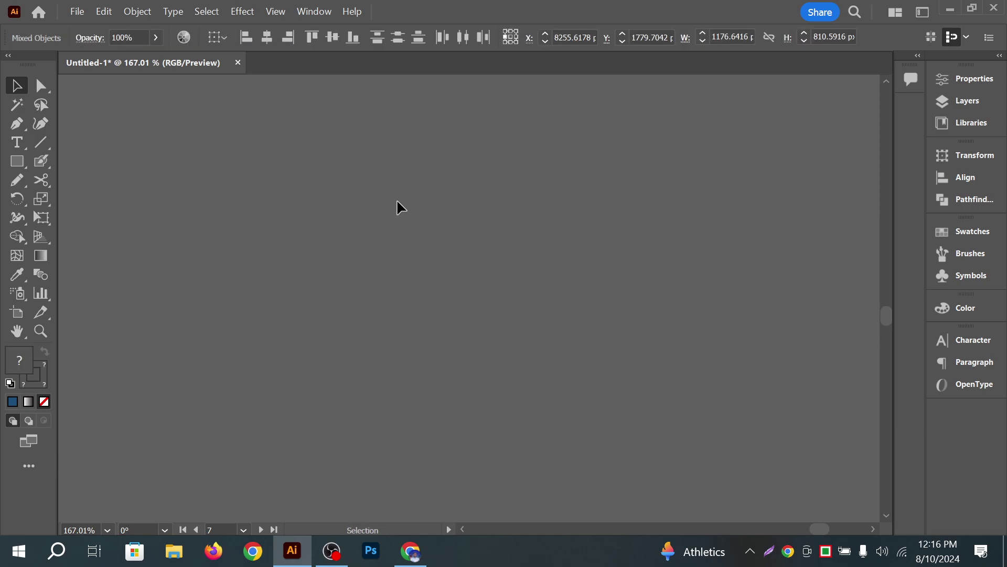
click(401, 208)
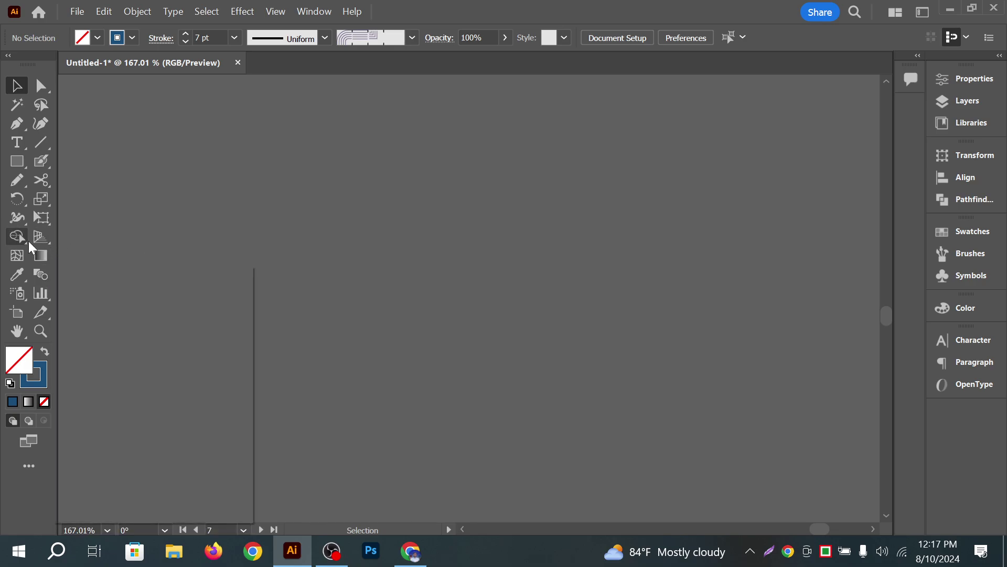
Draw a small circle with the Ellipse tool on the empty canvas and give it the dark blue fill with no stroke
click(21, 161)
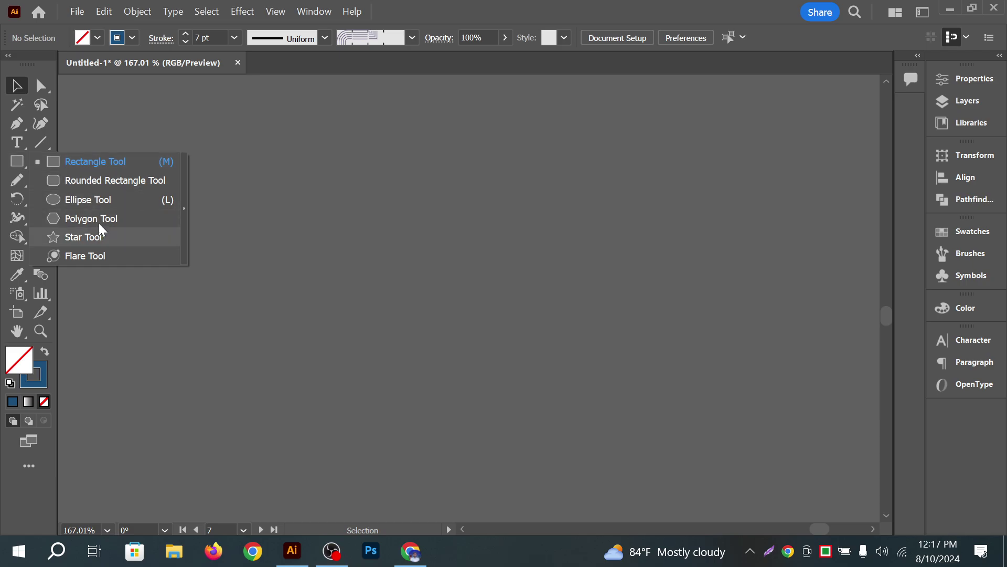
click(101, 200)
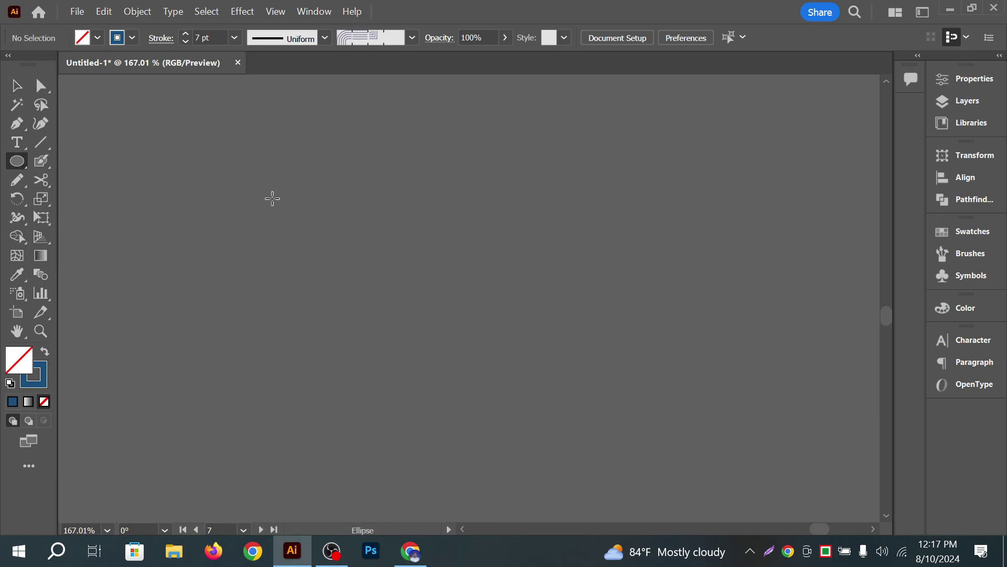
drag(137, 187, 160, 210)
click(45, 356)
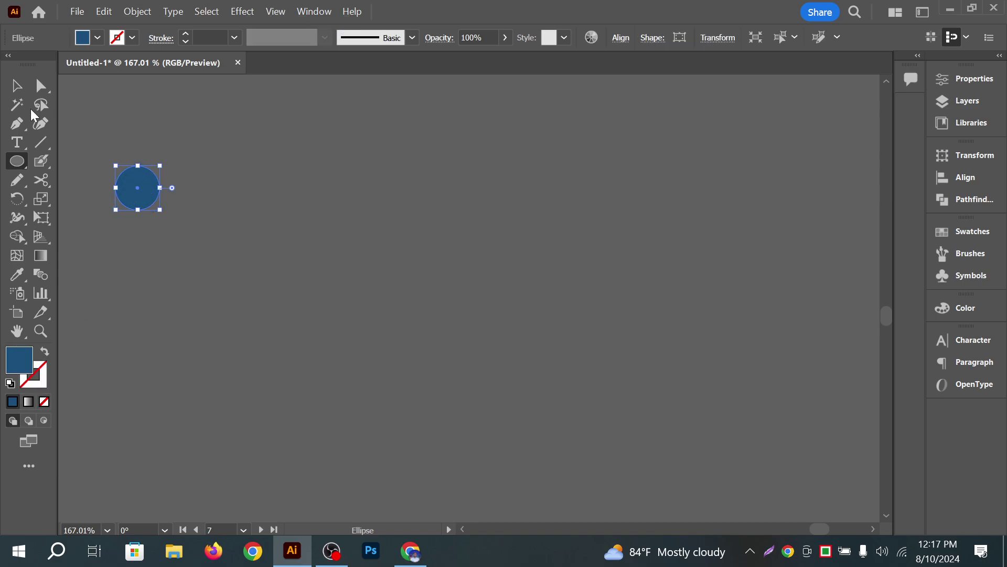
Duplicate the small blue circle and place the copy far to its right at about the same height
click(16, 85)
click(105, 157)
click(137, 200)
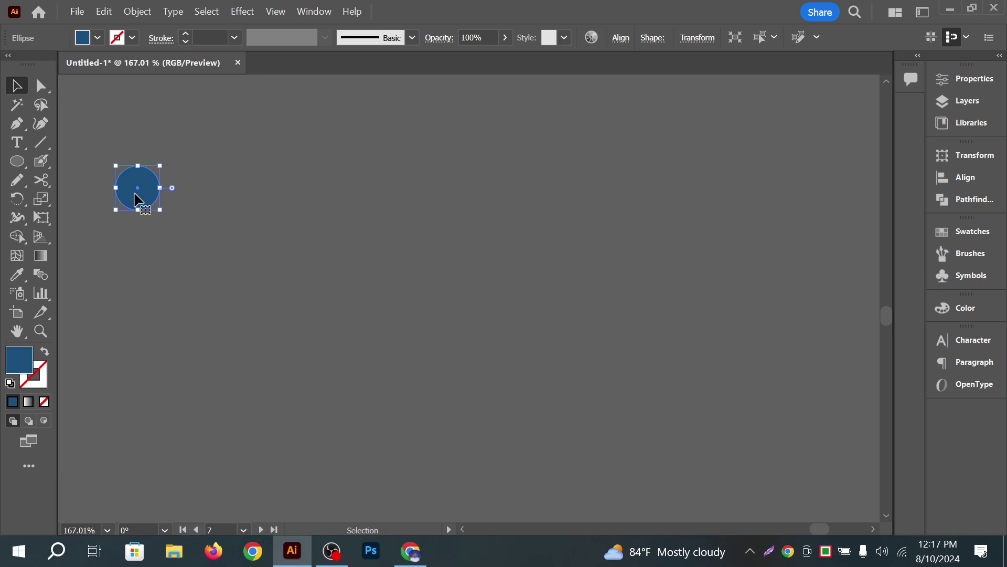
drag(137, 200, 747, 198)
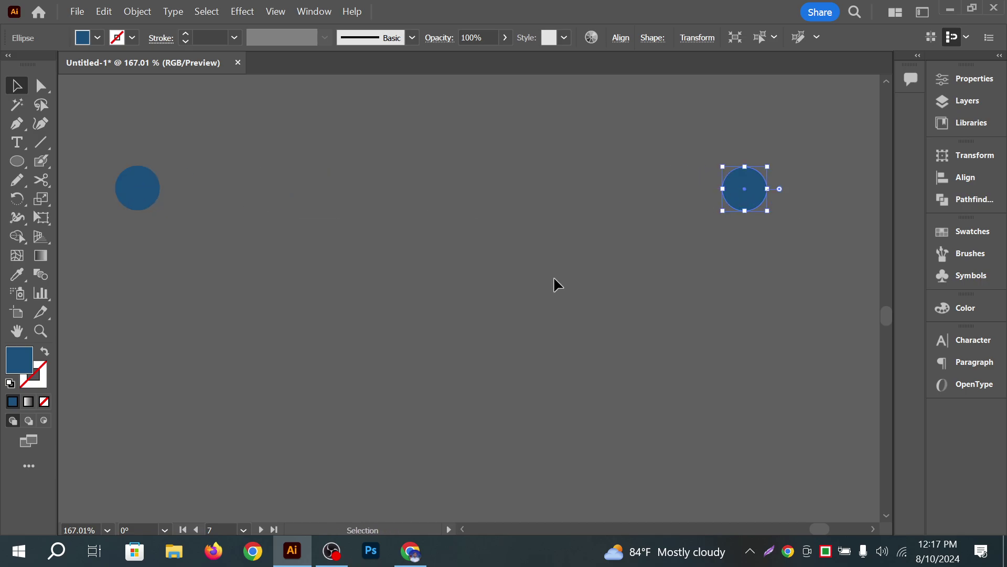
Enlarge the right-hand circle proportionally to about 29 px in diameter
click(660, 176)
drag(763, 248, 764, 247)
drag(722, 189, 709, 188)
click(653, 194)
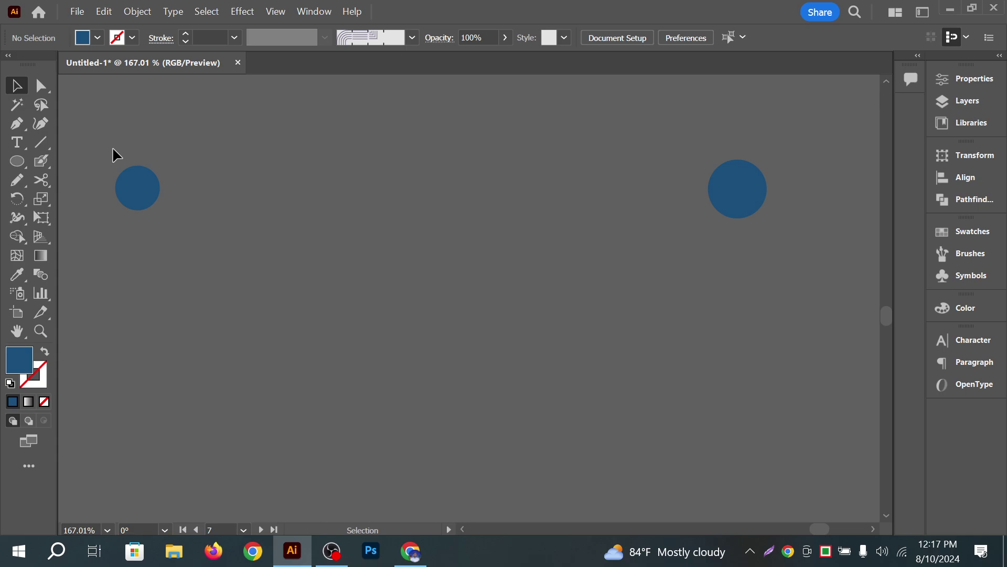
Blend the small left circle into the larger right circle with the Blend tool
drag(800, 238, 801, 239)
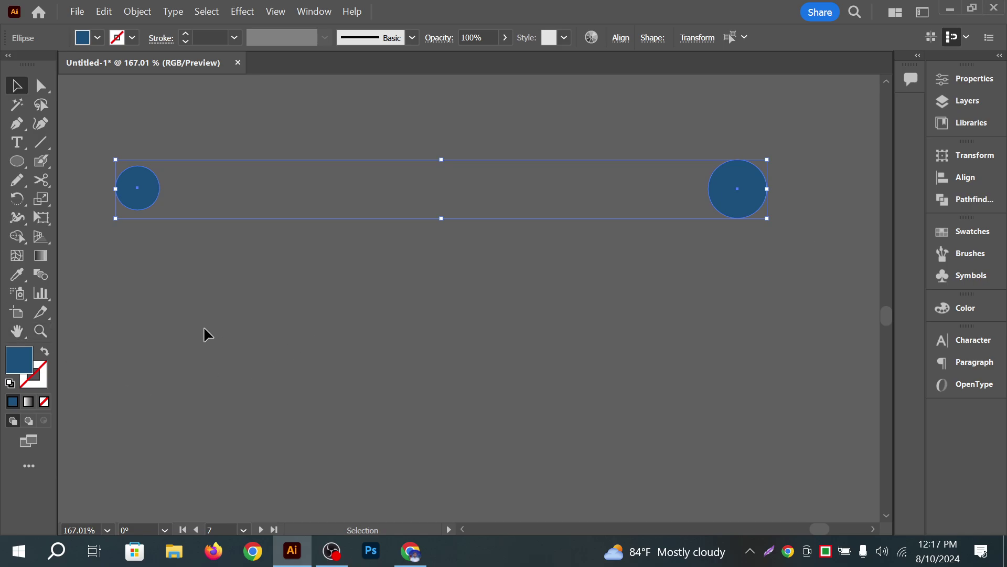
click(40, 276)
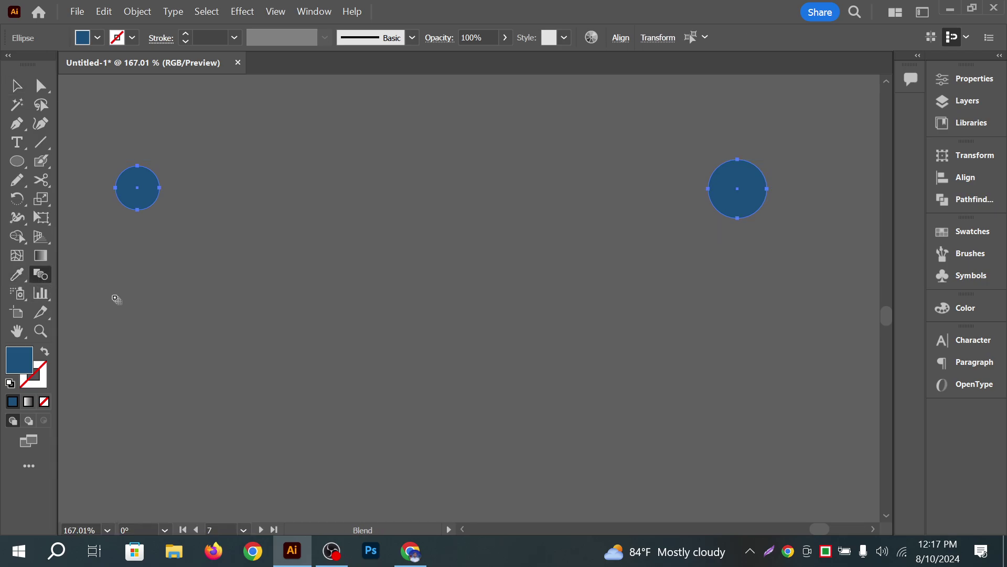
click(139, 189)
click(740, 192)
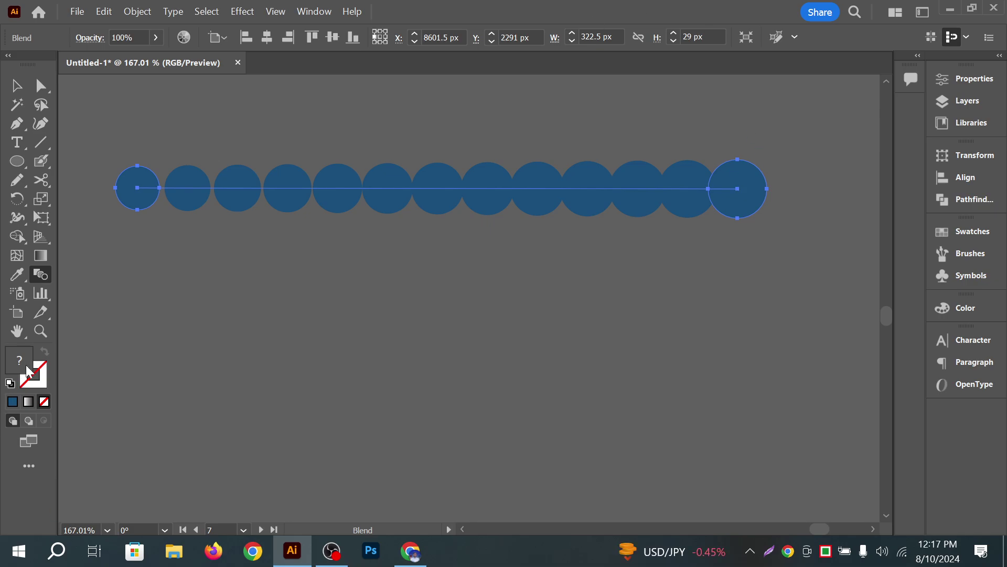
Set the circle blend's spacing to Specified Steps, keeping the Align to Page orientation
double_click(45, 270)
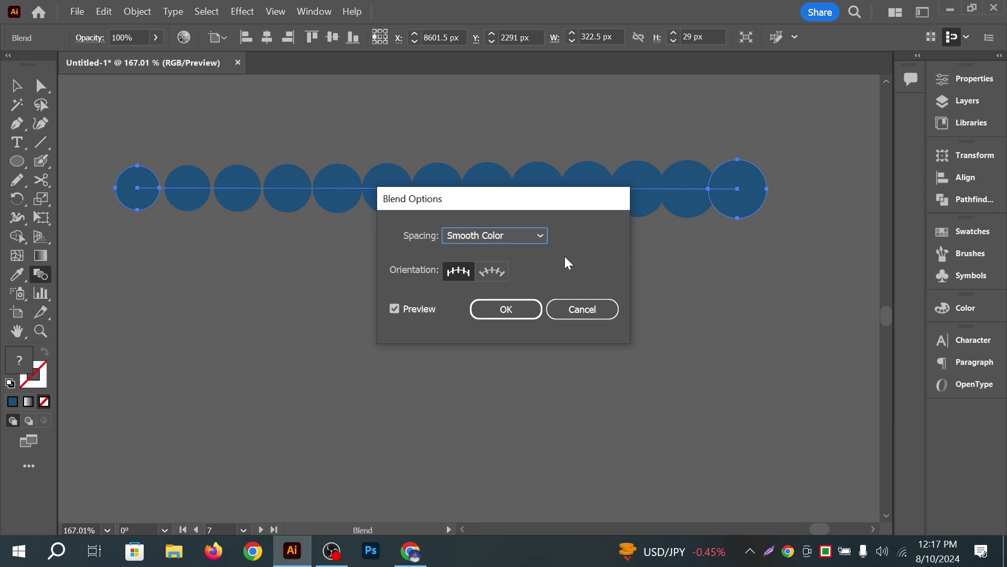
drag(576, 196, 540, 235)
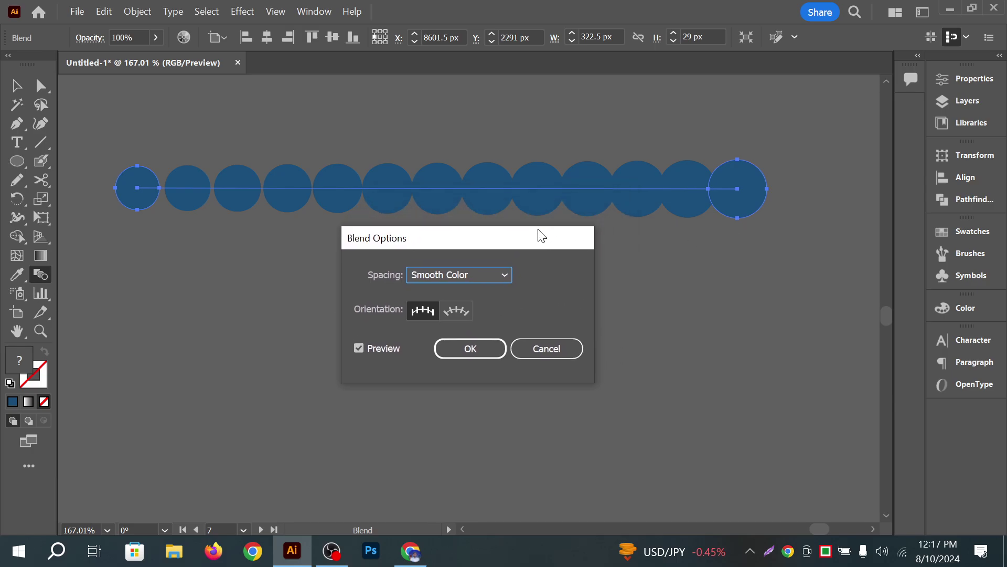
click(454, 314)
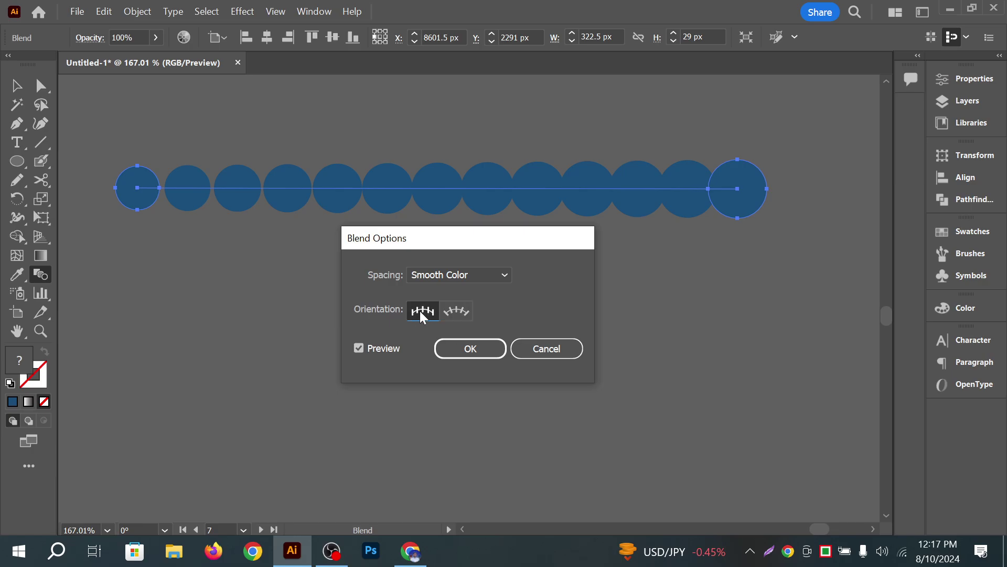
click(468, 276)
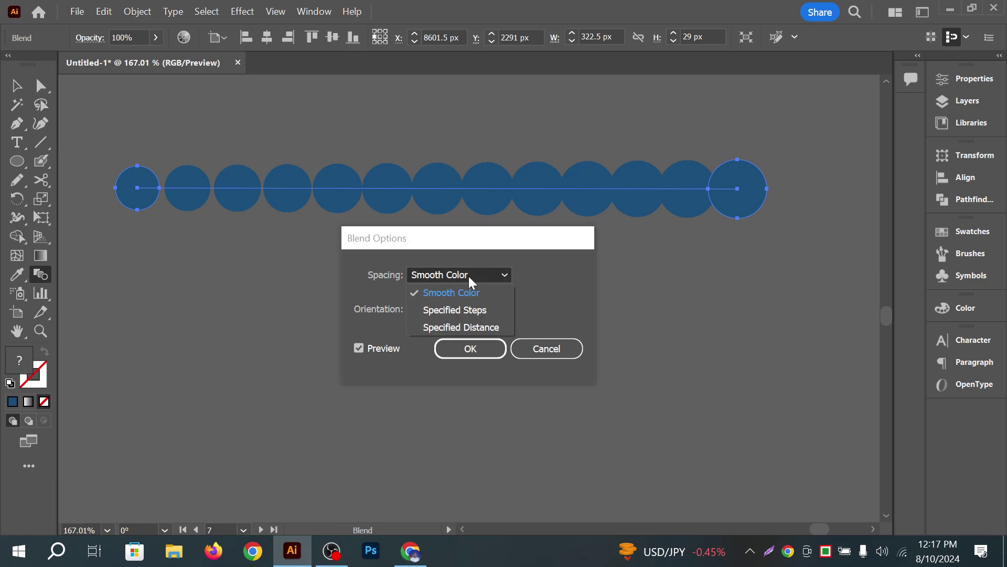
click(481, 311)
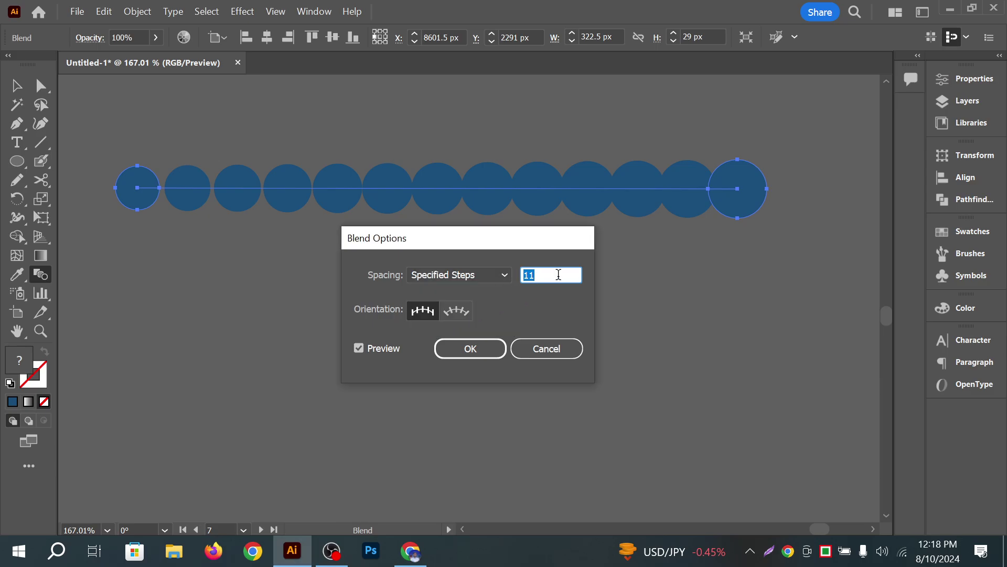
Try fewer and more intermediate circles in the blend and settle on 30 steps
key(Down)
key(Down)
key(Down)
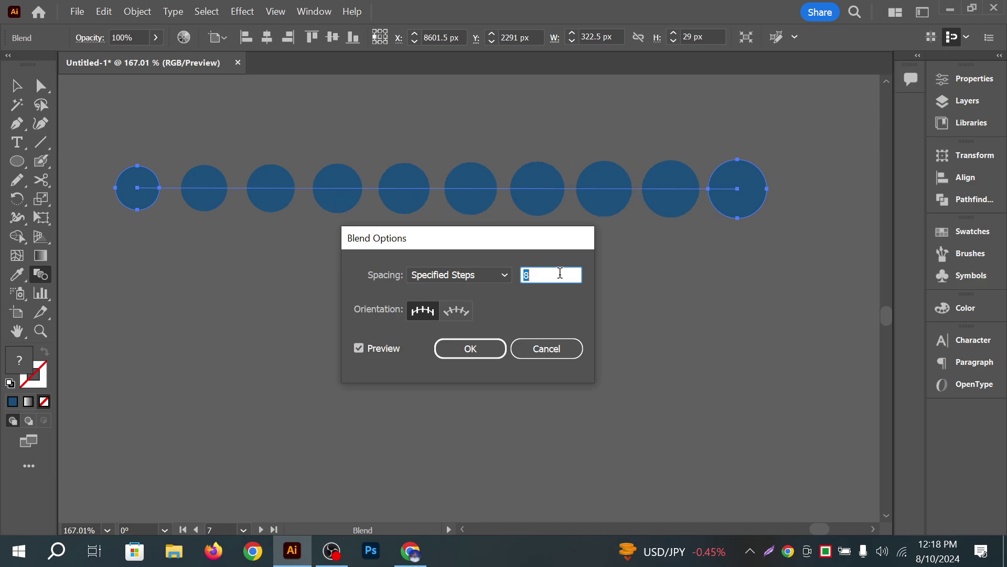
key(Down)
key(Down)
key(Down)
key(Down)
key(Down)
key(Down)
key(Down)
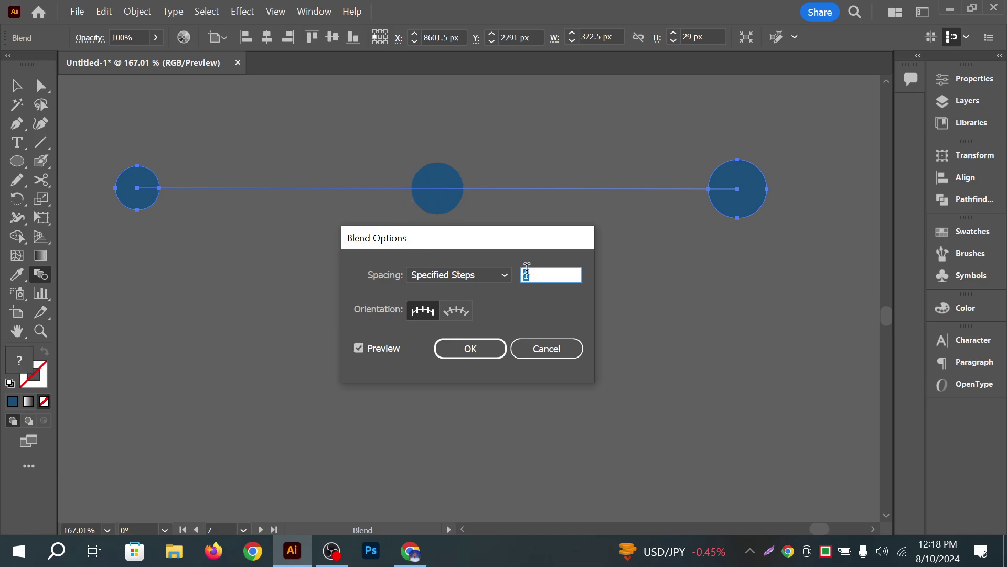
key(Up)
key(Up)
key(Up)
key(Up)
key(Up)
key(Up)
key(Up)
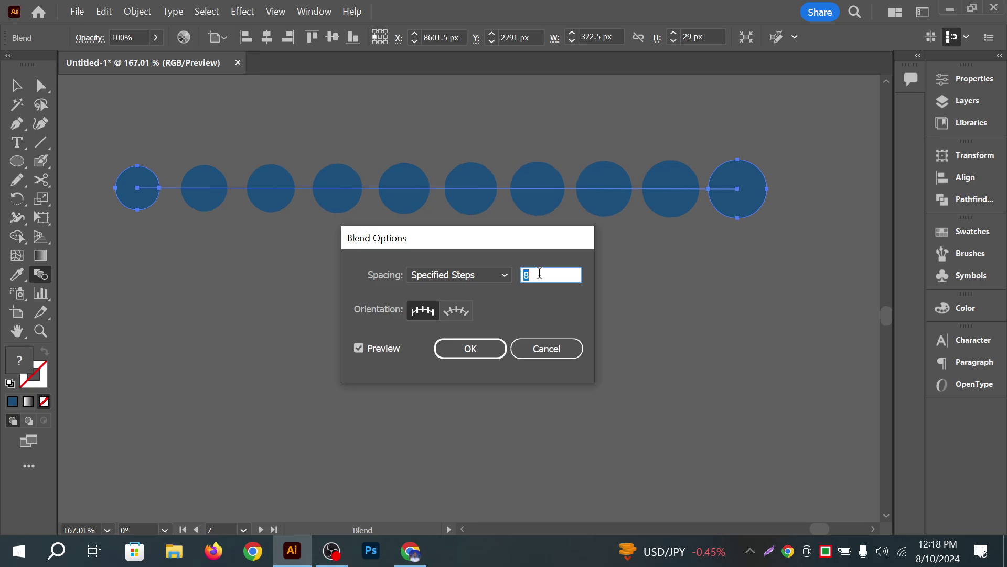
key(Up)
key(Up)
key(Up)
key(Up)
key(Up)
key(Up)
key(Up)
key(Up)
key(Up)
key(Up)
key(Up)
key(Up)
key(Up)
key(Up)
key(Up)
key(Up)
key(Up)
key(Up)
key(Up)
key(Up)
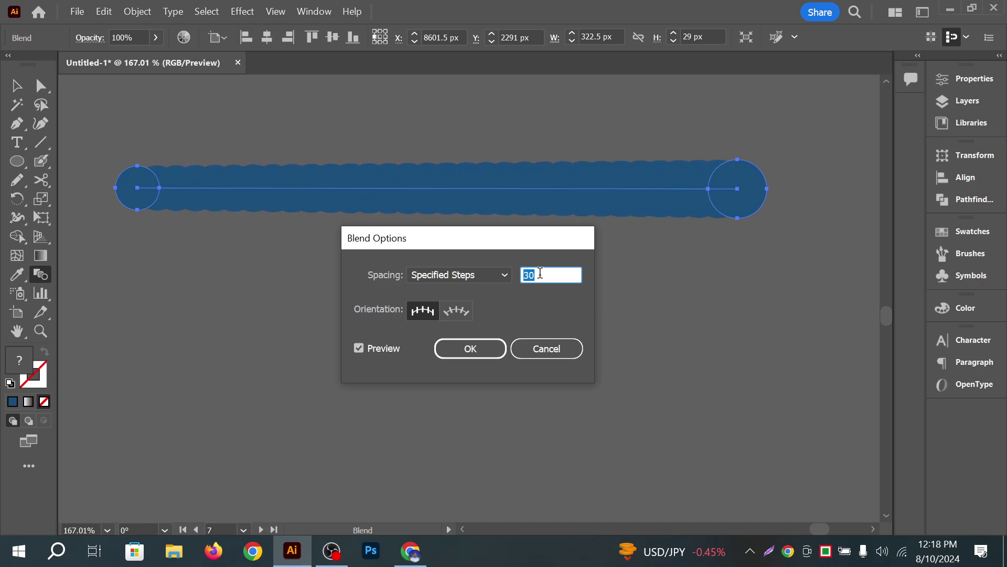
key(Up)
key(Up)
key(Up)
key(Up)
key(Up)
key(Up)
key(Up)
key(Up)
key(Up)
key(Up)
key(Up)
key(Up)
key(Down)
key(Down)
key(Down)
key(Down)
key(Down)
key(Down)
key(Down)
key(Down)
key(Down)
key(Down)
key(Down)
key(Down)
key(Up)
key(Up)
click(475, 344)
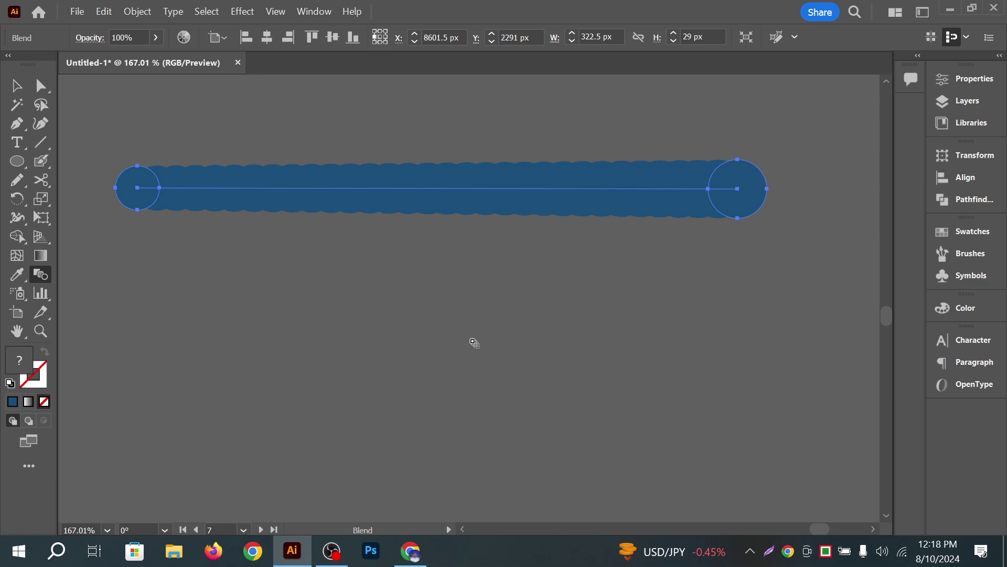
Move the blend's right end circle slightly up and outward with the Direct Selection tool so the bar slopes upward
click(76, 16)
click(41, 90)
click(16, 85)
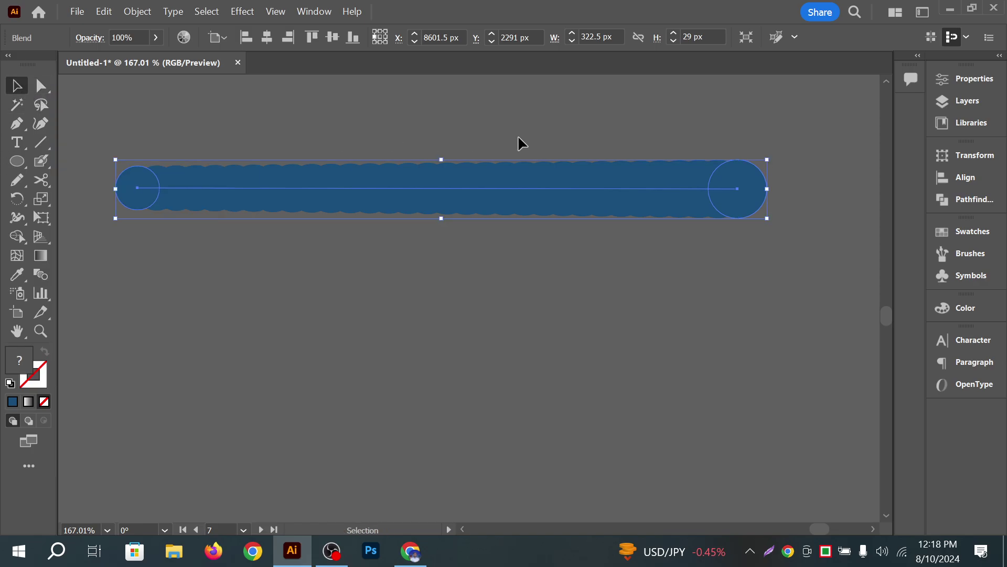
click(759, 223)
click(756, 202)
click(266, 125)
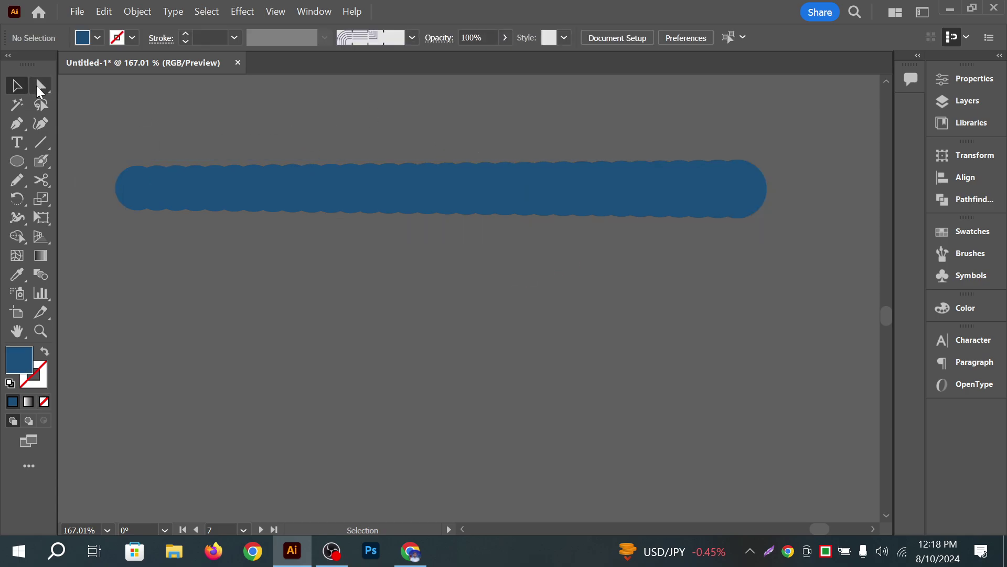
click(41, 86)
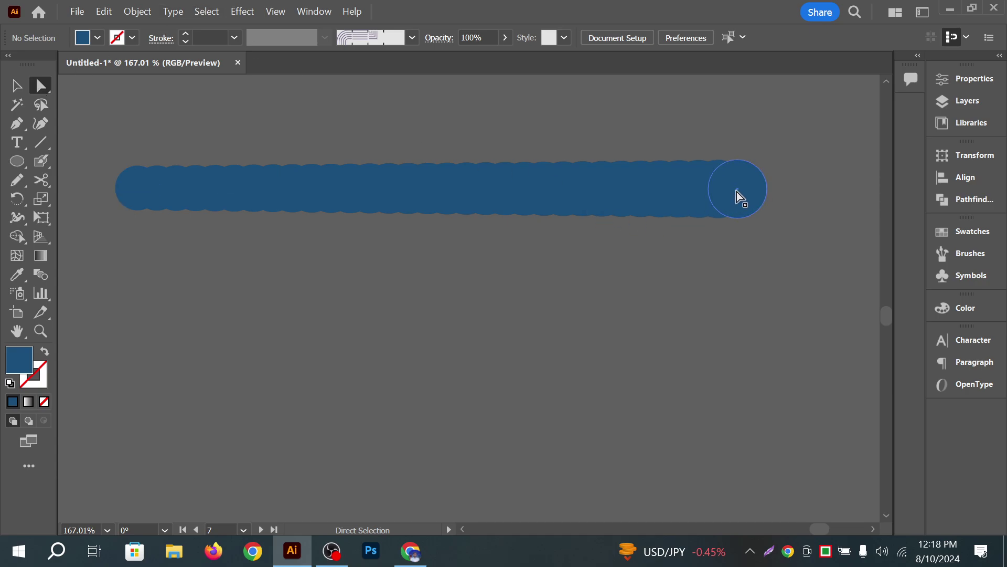
drag(737, 190, 750, 167)
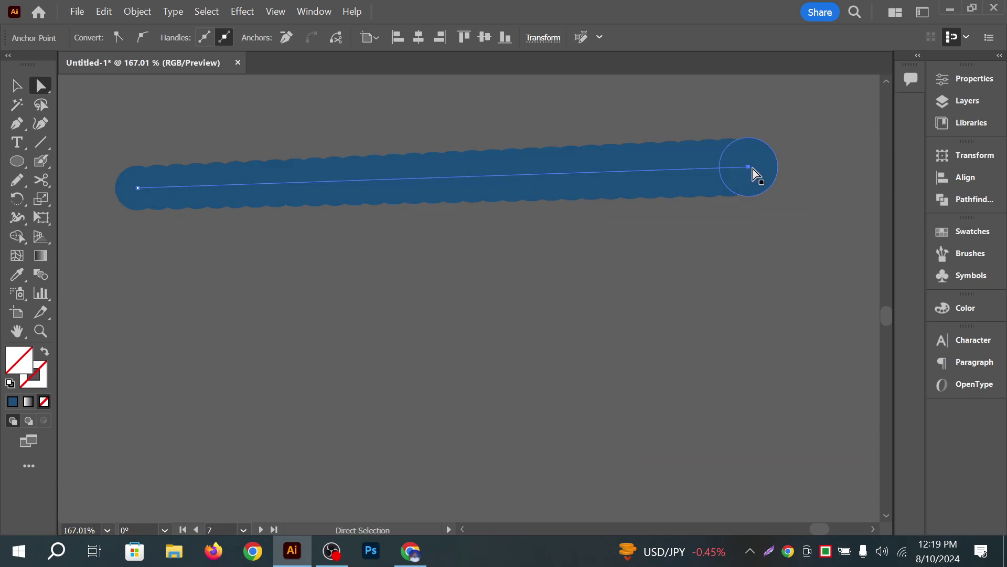
Recolour the blend's right end circle to bright blue #0D9DFF
click(754, 169)
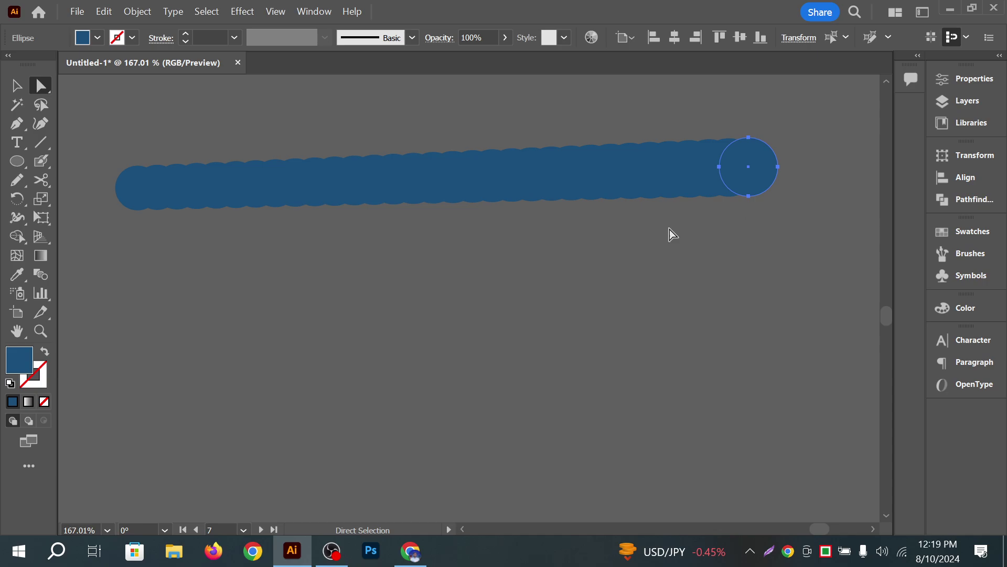
double_click(23, 374)
drag(724, 213, 728, 201)
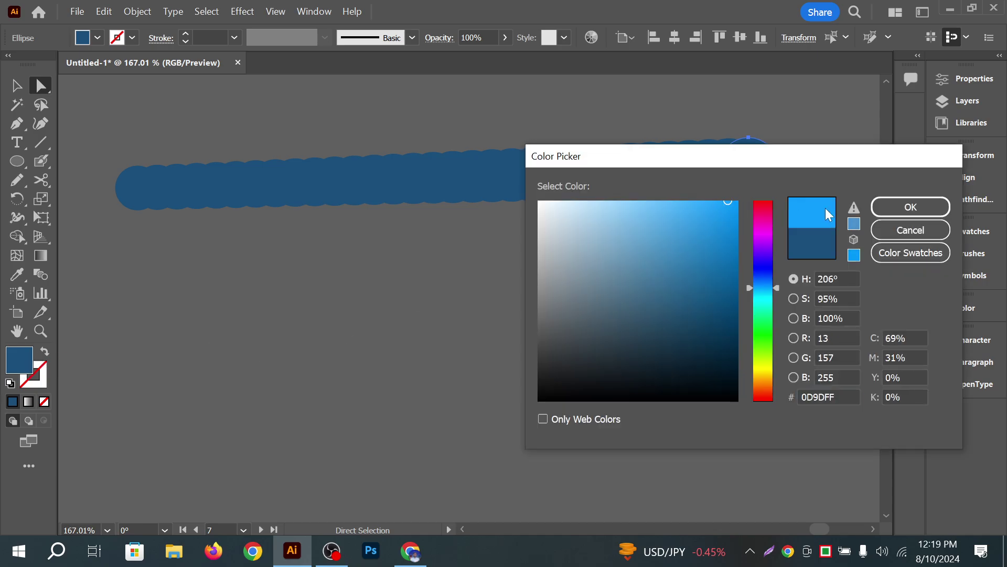
click(896, 207)
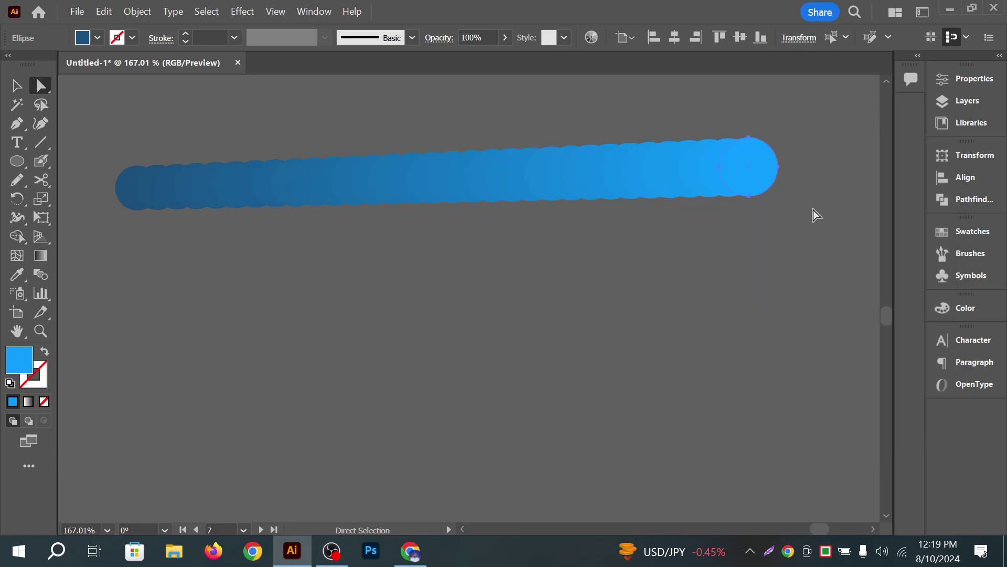
click(20, 85)
click(536, 386)
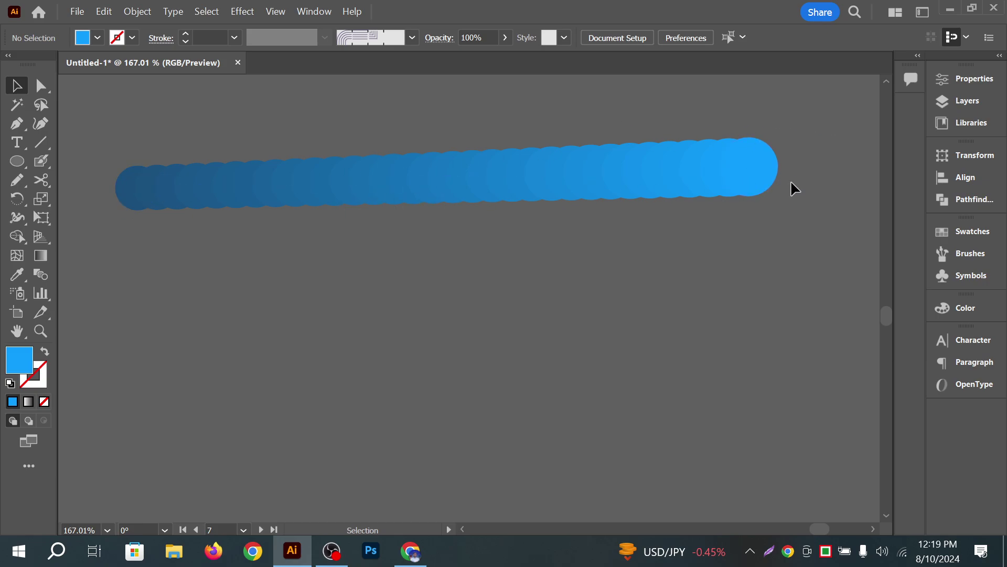
Try denser and sparser step counts for the circle blend, including 41 and 10, and settle on 32 specified steps
click(247, 185)
double_click(39, 276)
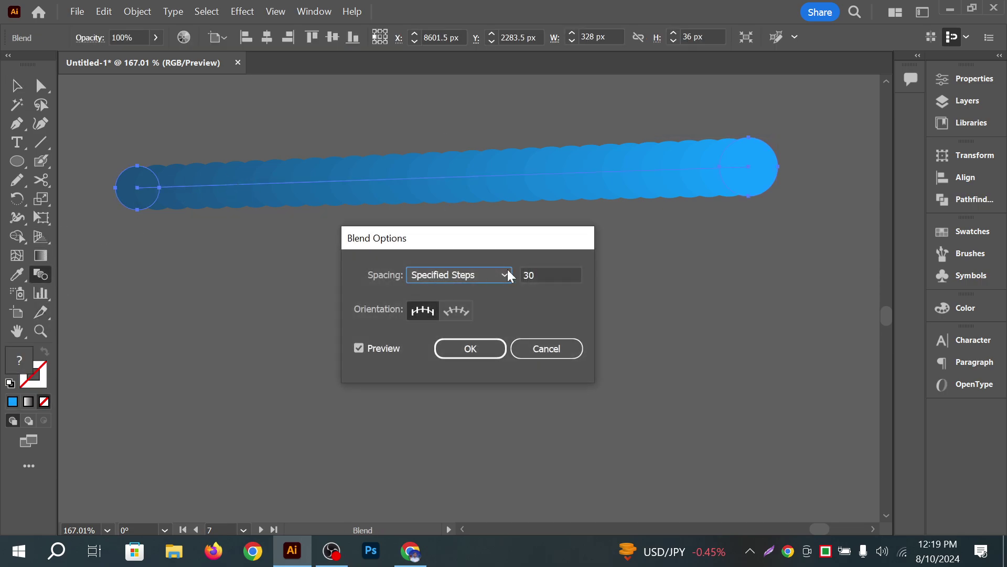
click(552, 276)
key(shift+Up)
key(shift+Up)
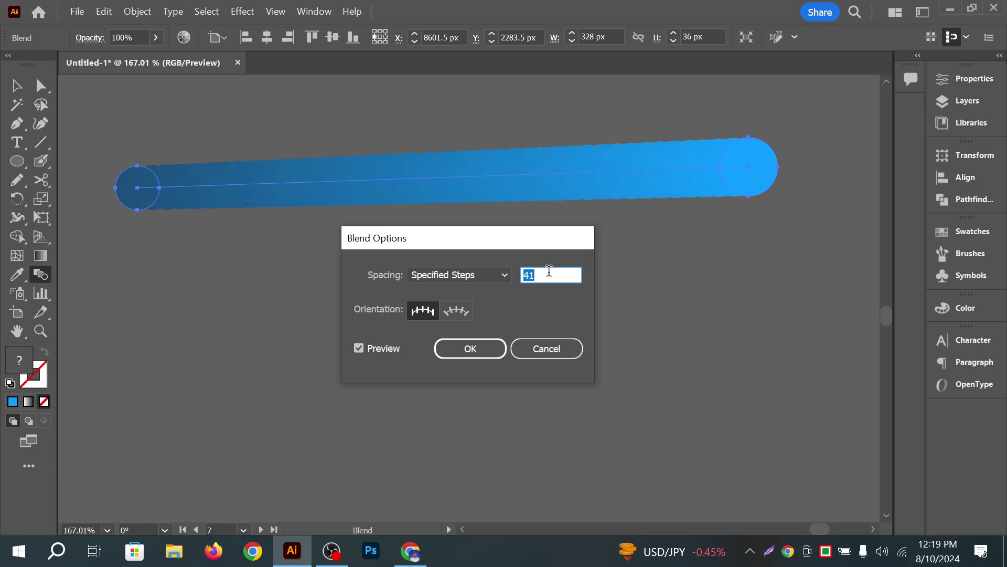
text(16)
double_click(547, 274)
text(10)
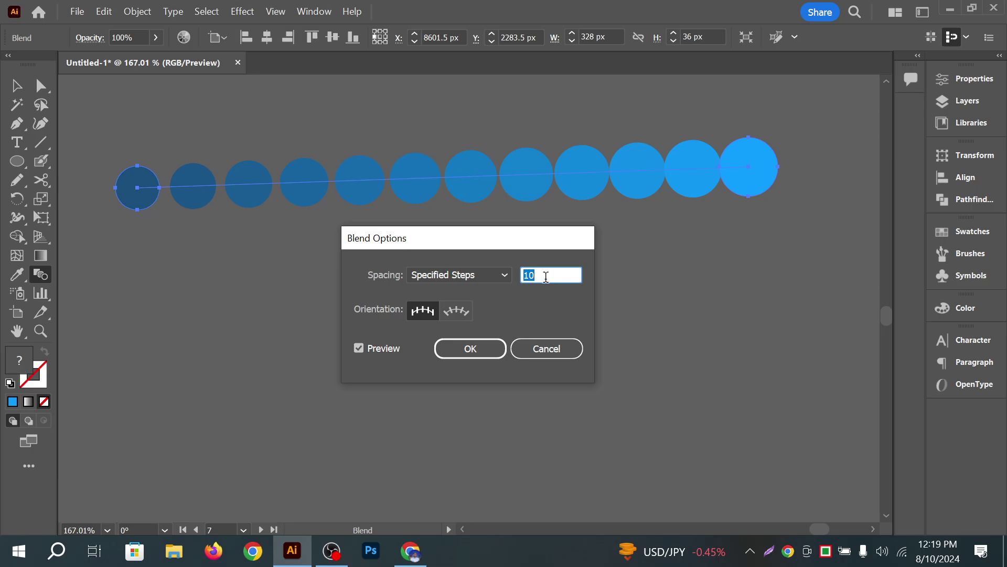
key(shift+Up)
key(shift+Up)
key(Up)
key(Up)
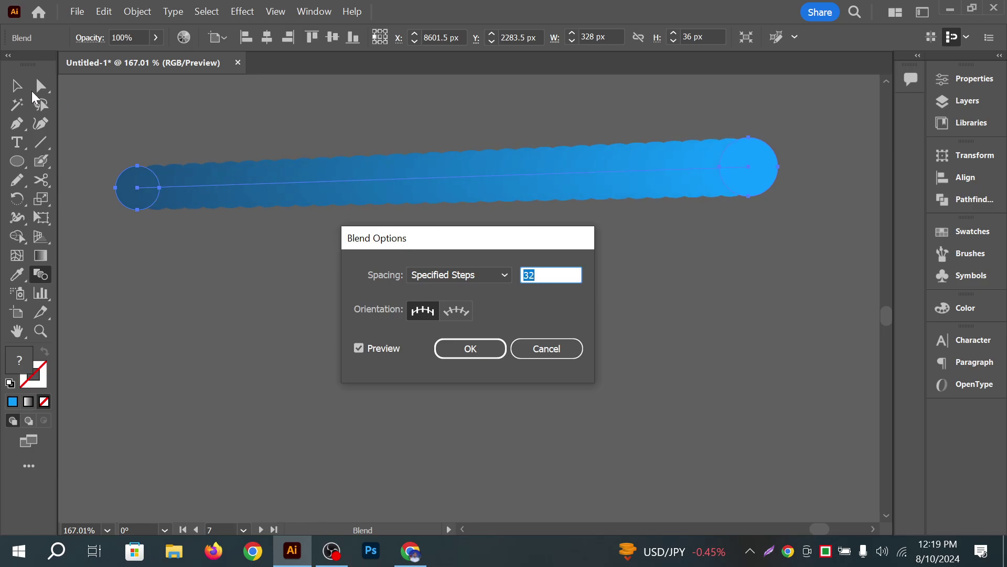
click(485, 354)
click(16, 85)
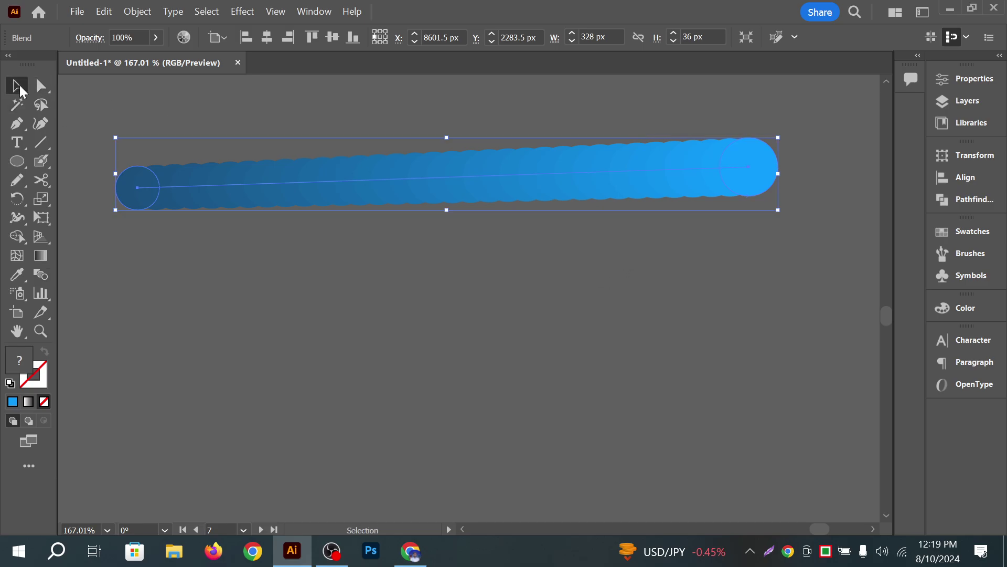
Delete the circle blend from the canvas
click(477, 226)
click(515, 195)
key(Delete)
Draw a blue five-pointed star about 23 px high and place a copy of it far to the right on the same line
click(16, 164)
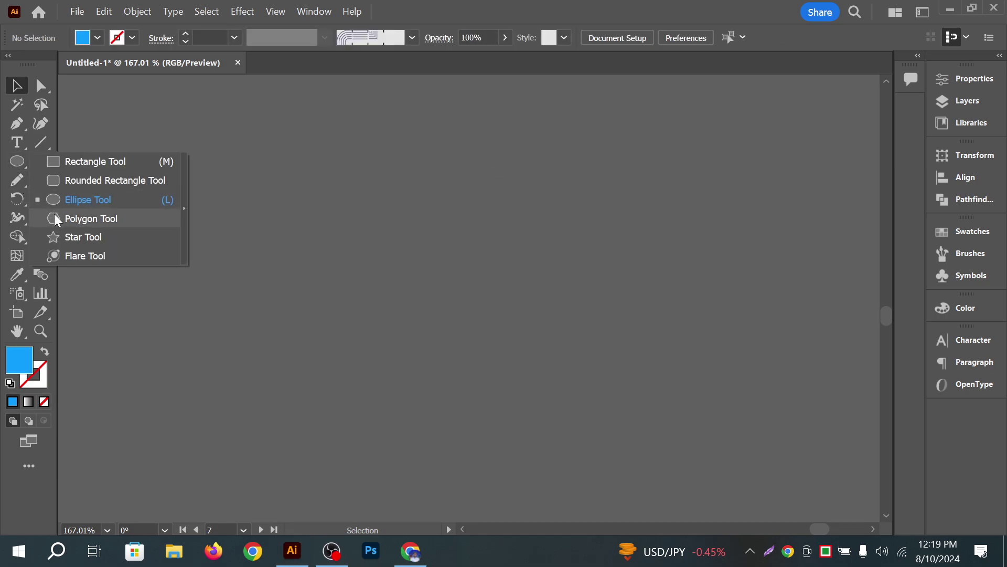
click(66, 236)
drag(147, 238, 718, 240)
click(14, 84)
click(162, 247)
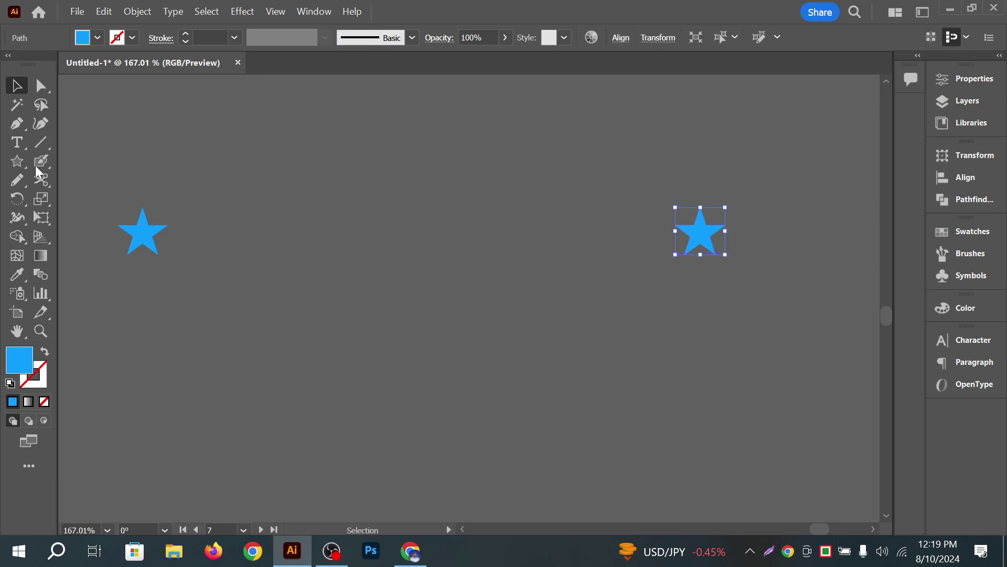
Select both stars and blend them from the left star to the right star with the Blend tool
drag(128, 179, 822, 283)
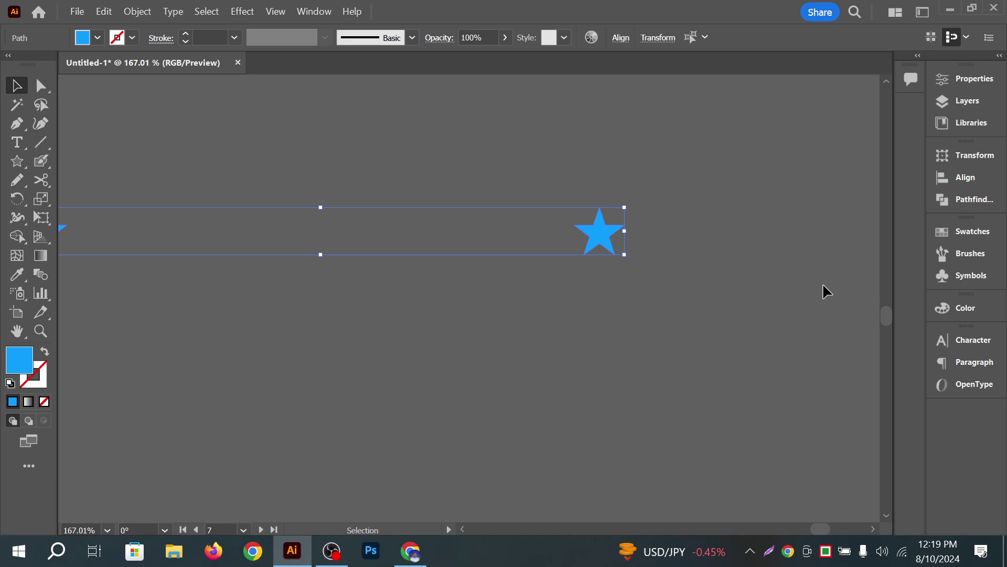
drag(615, 315, 603, 314)
scroll(587, 299, left, 5)
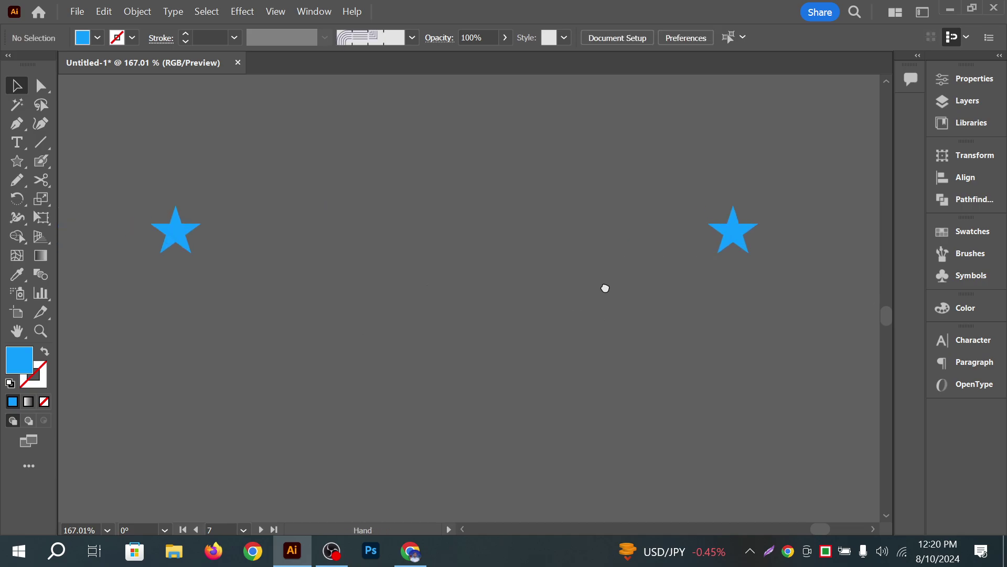
key(ctrl+a)
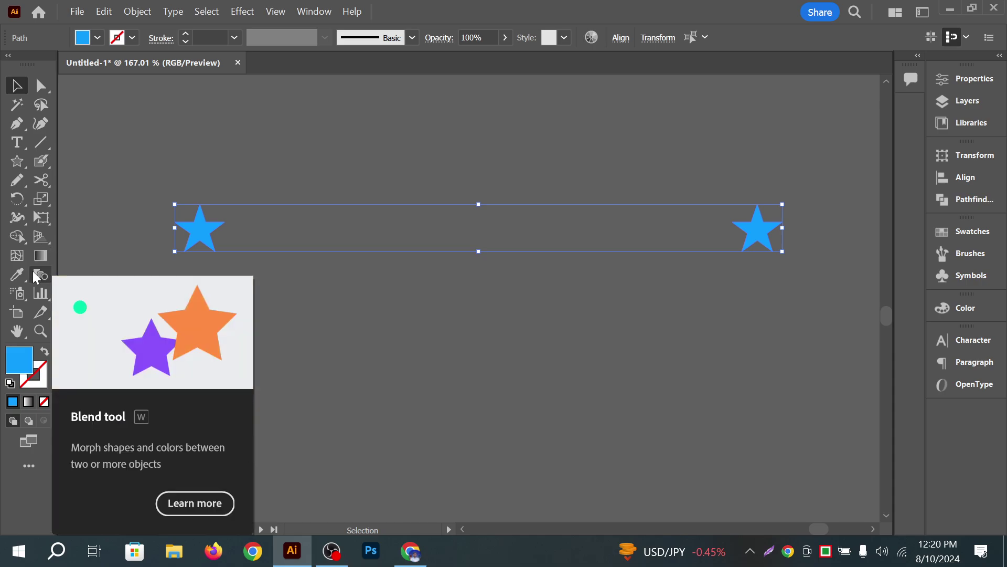
click(33, 271)
click(205, 237)
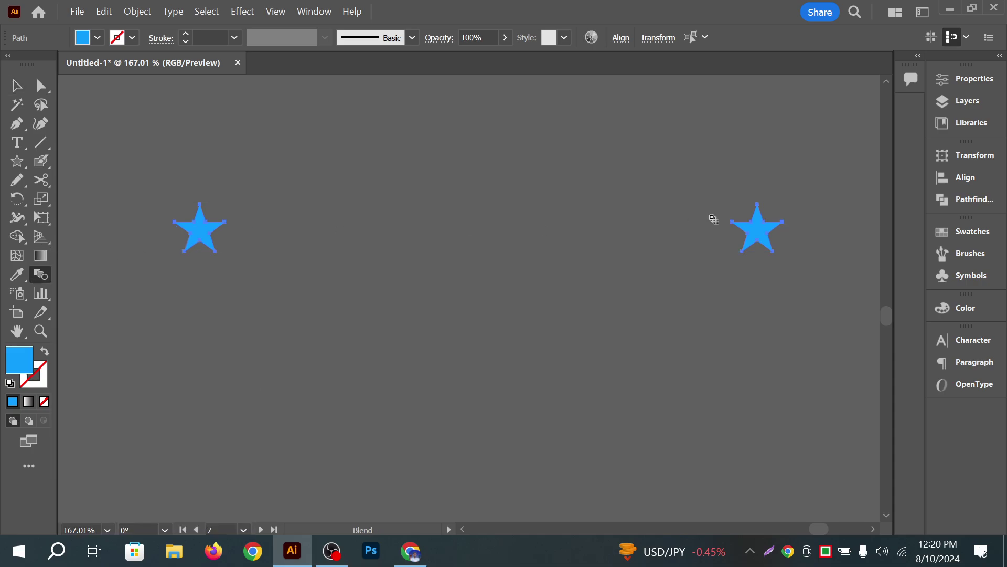
click(760, 231)
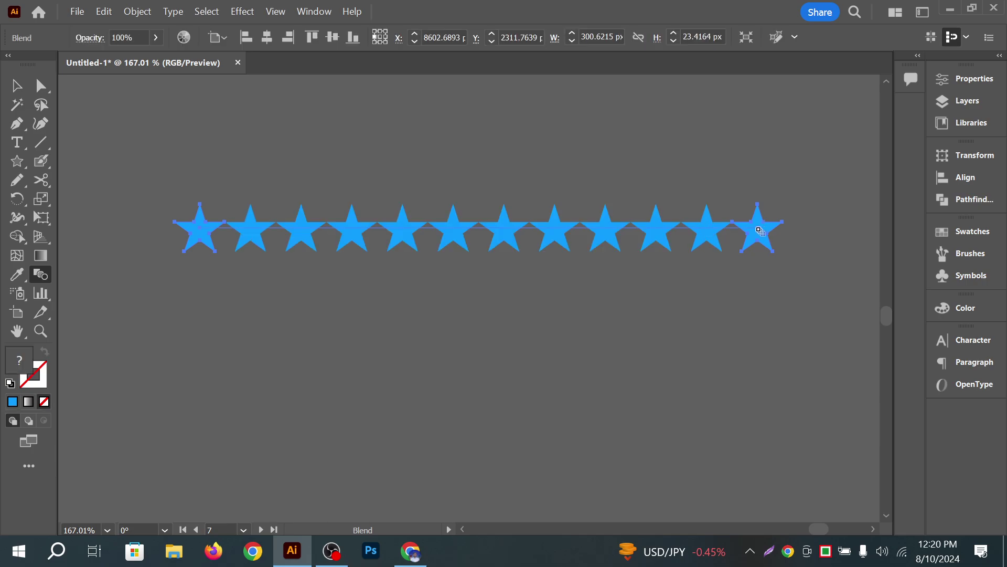
Change the star blend's spacing to Specified Steps and raise the count to 15
double_click(41, 274)
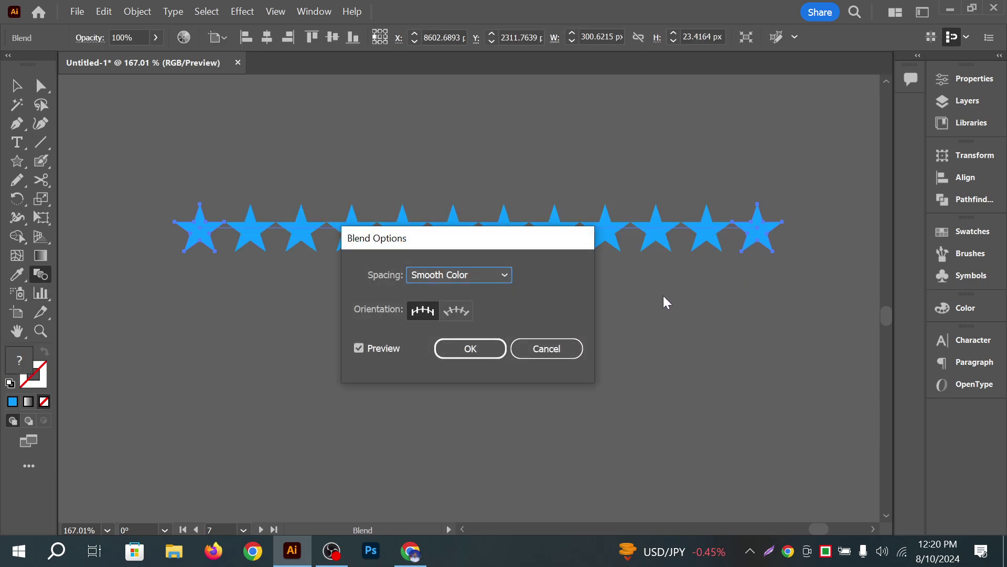
click(490, 271)
click(453, 311)
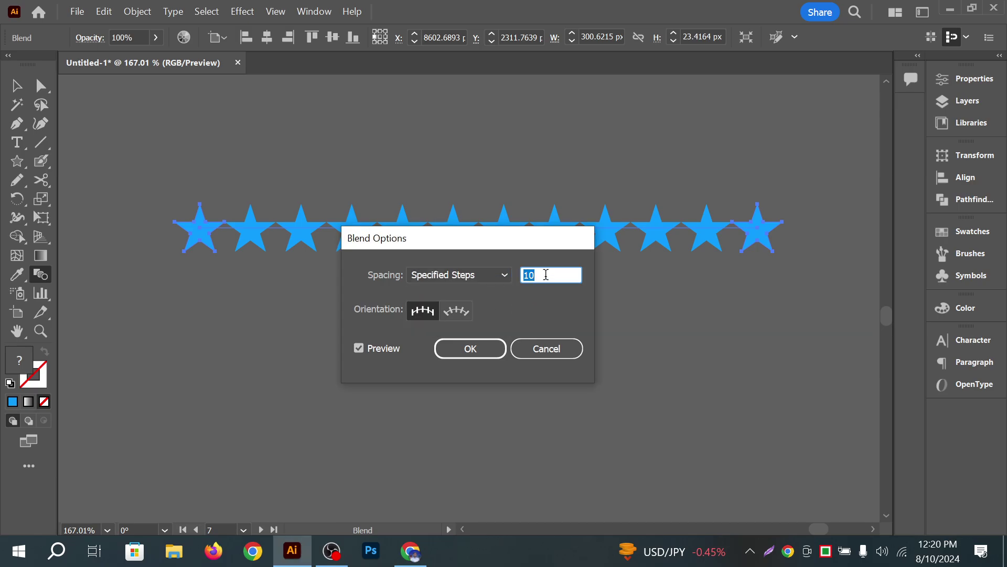
key(Up)
key(Up)
key(Up)
key(Up)
key(Up)
Try higher step counts for the star blend, up to 48, and settle on 35 steps
drag(548, 244, 504, 355)
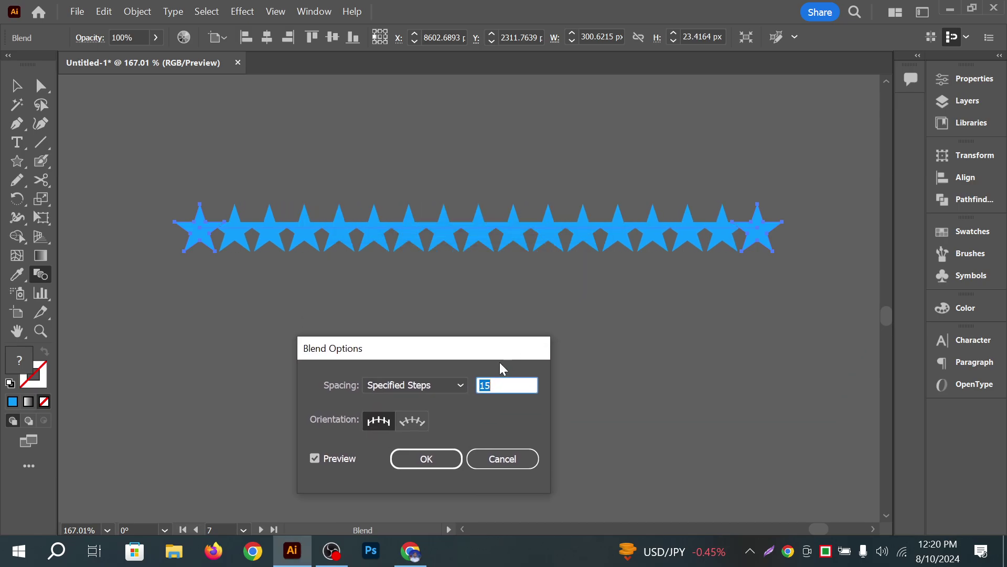
scroll(504, 383, up, 20)
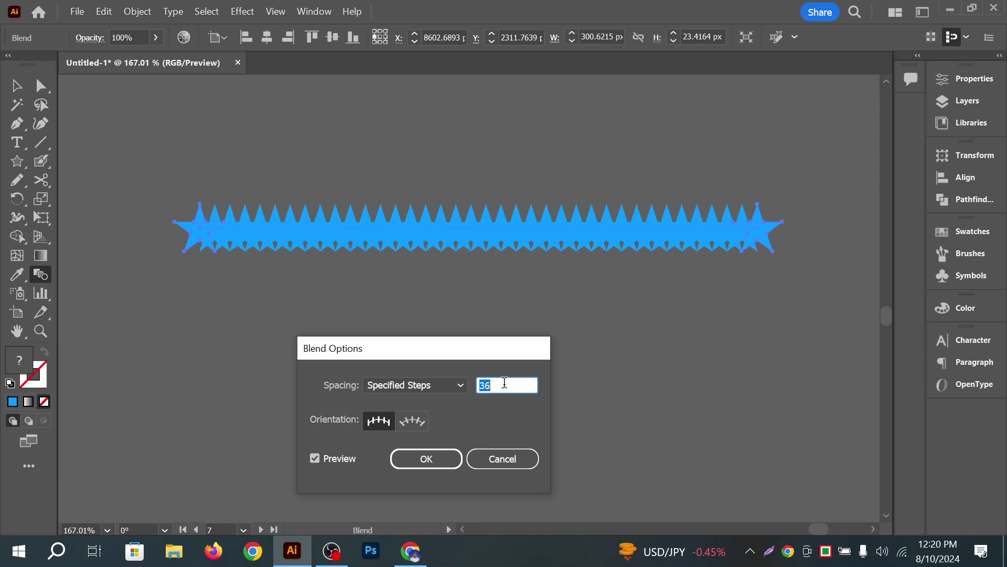
scroll(504, 383, up, 12)
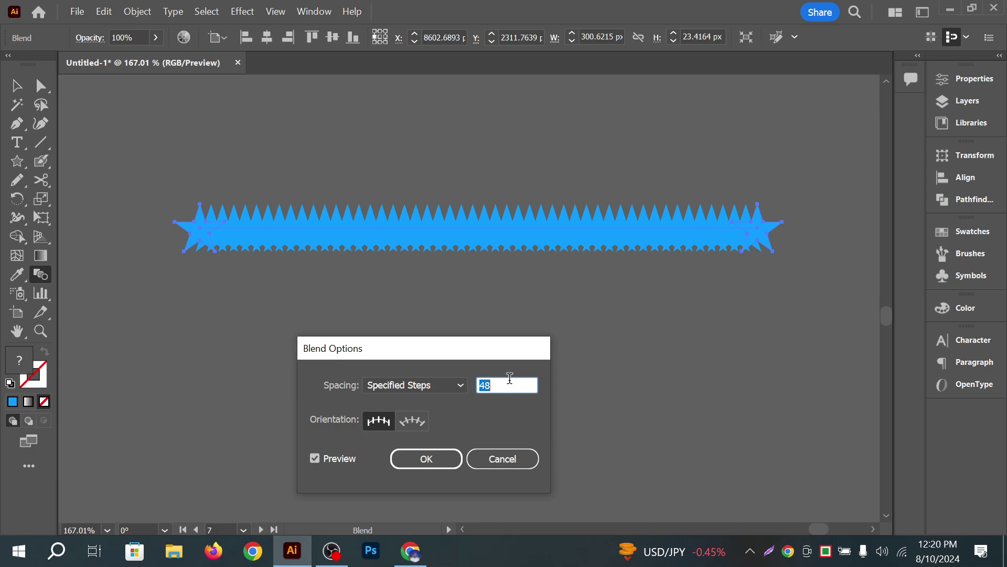
scroll(506, 385, down, 7)
text(27)
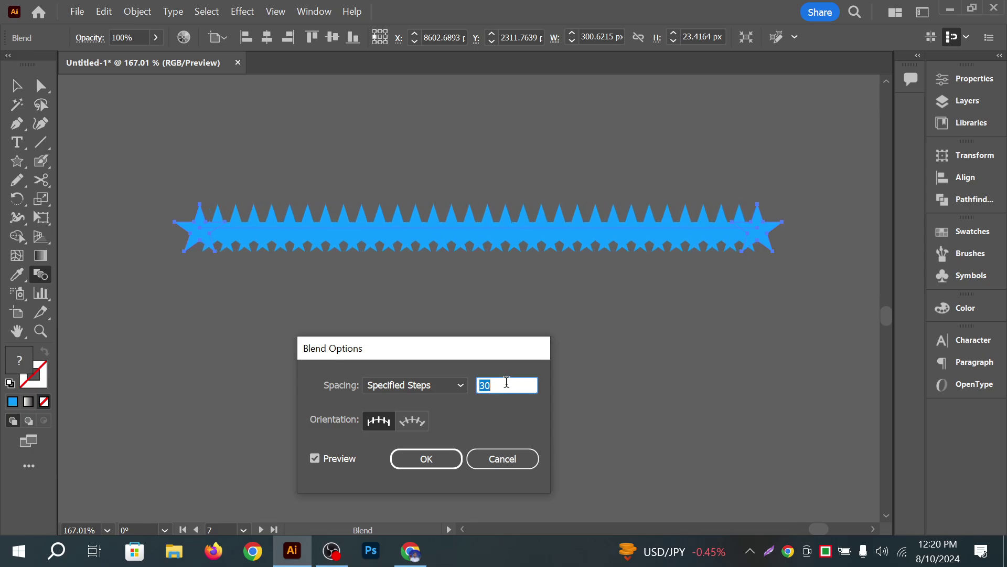
text(35)
click(447, 460)
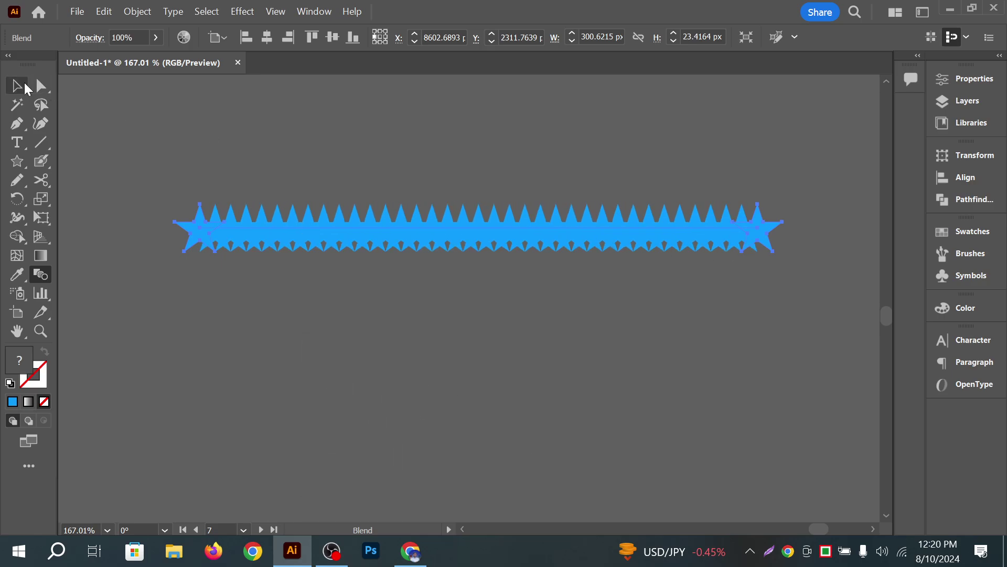
Try to move the blend's right end star down and inward with the Direct Selection tool
click(41, 86)
click(232, 132)
click(761, 231)
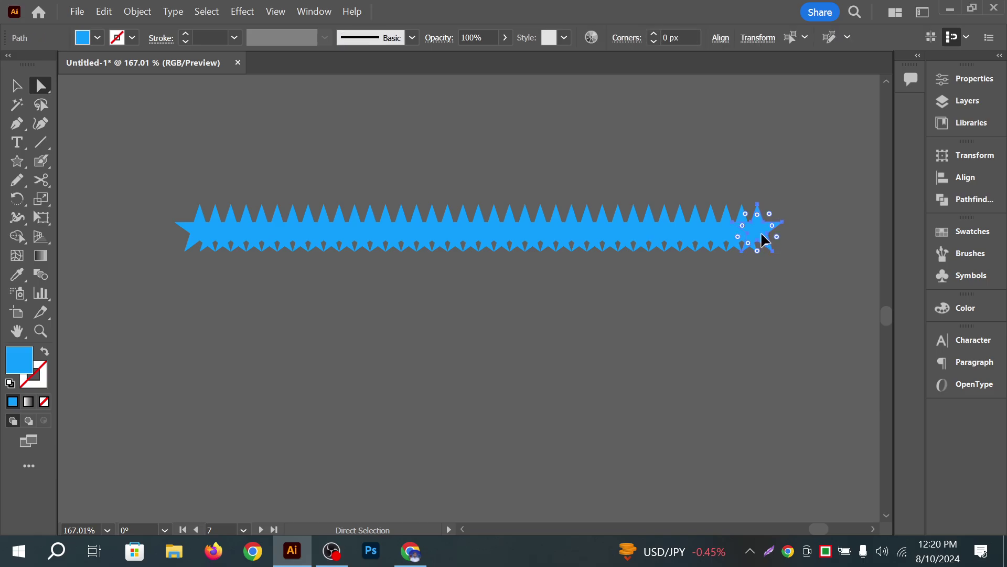
drag(757, 233, 663, 311)
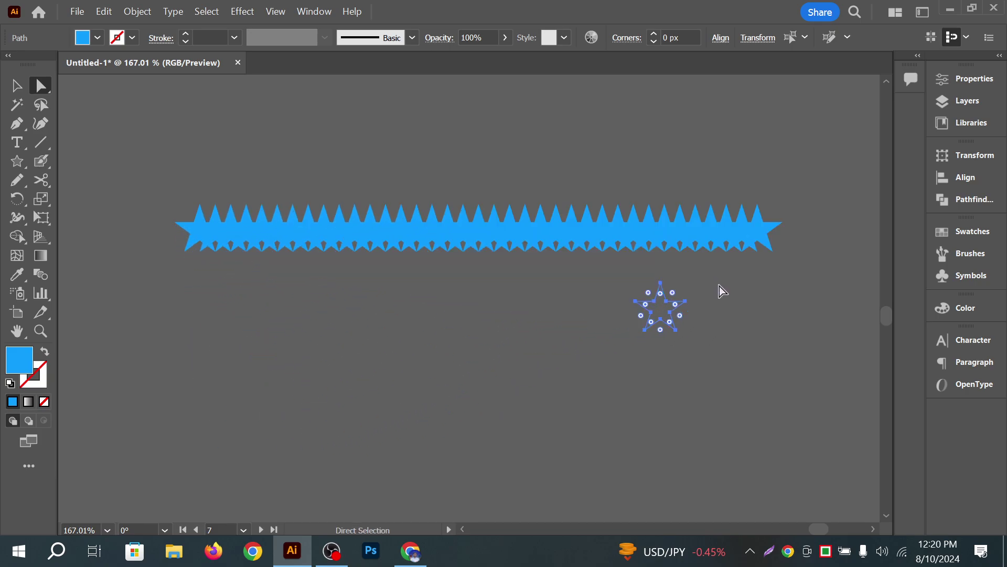
click(788, 265)
click(768, 233)
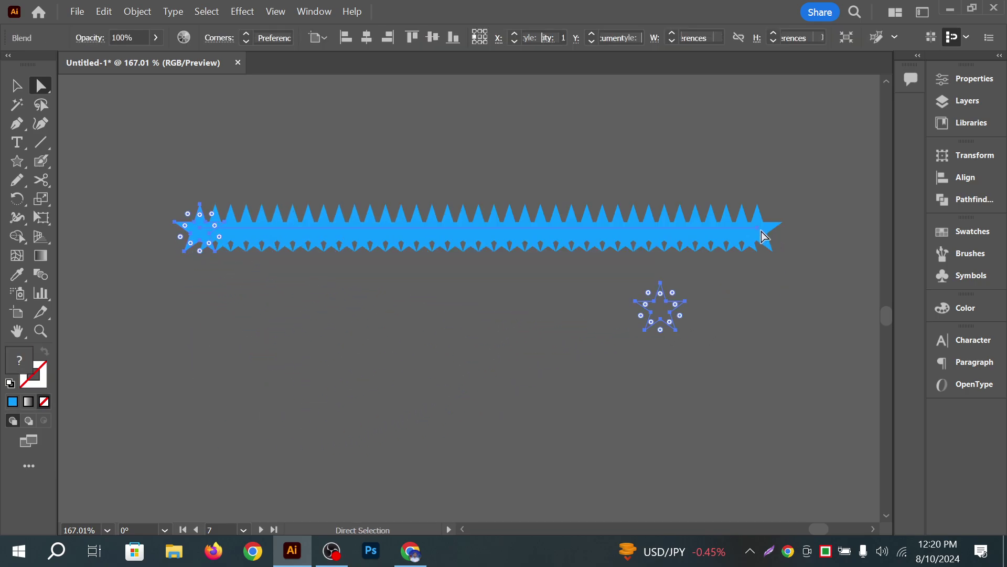
click(742, 326)
click(17, 86)
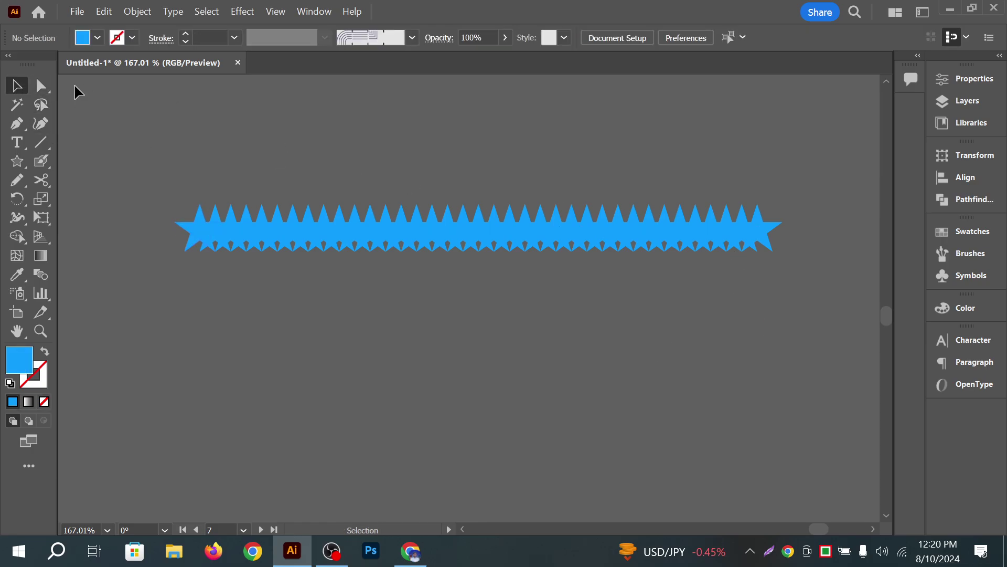
click(41, 85)
click(748, 232)
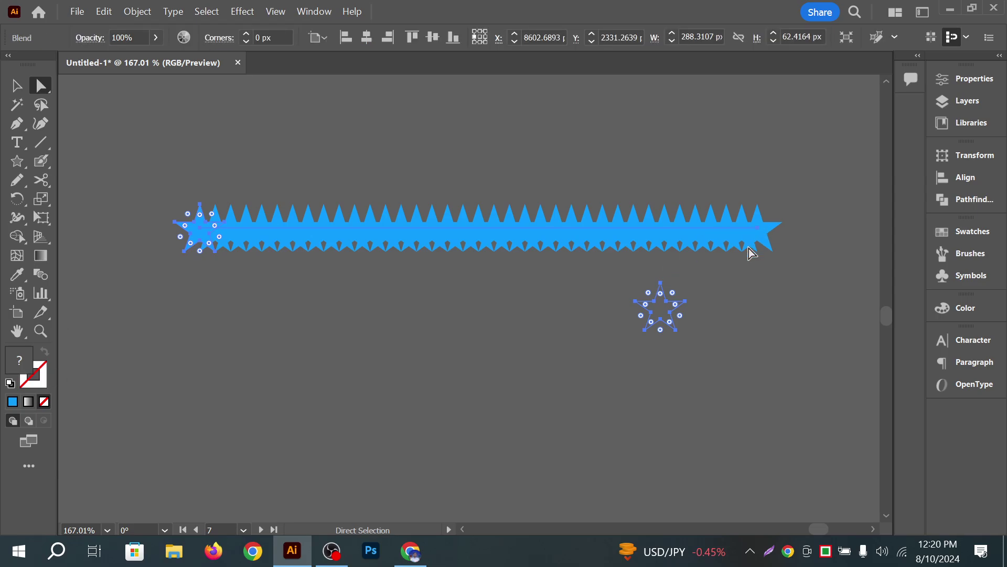
click(750, 266)
click(11, 86)
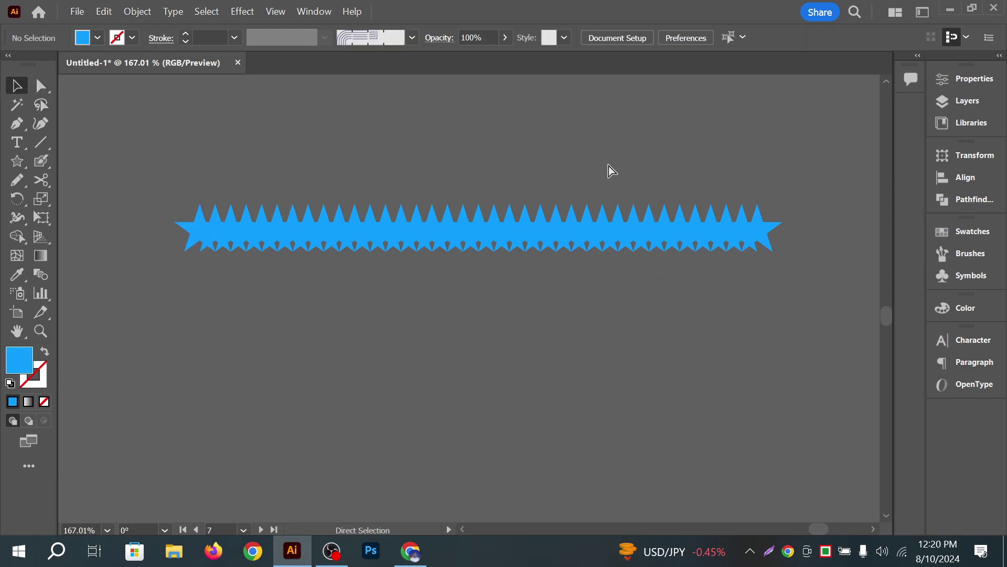
Move the right end of the star blend's spine down and inward so the row slopes diagonally downward
scroll(629, 171, down, 3)
click(41, 86)
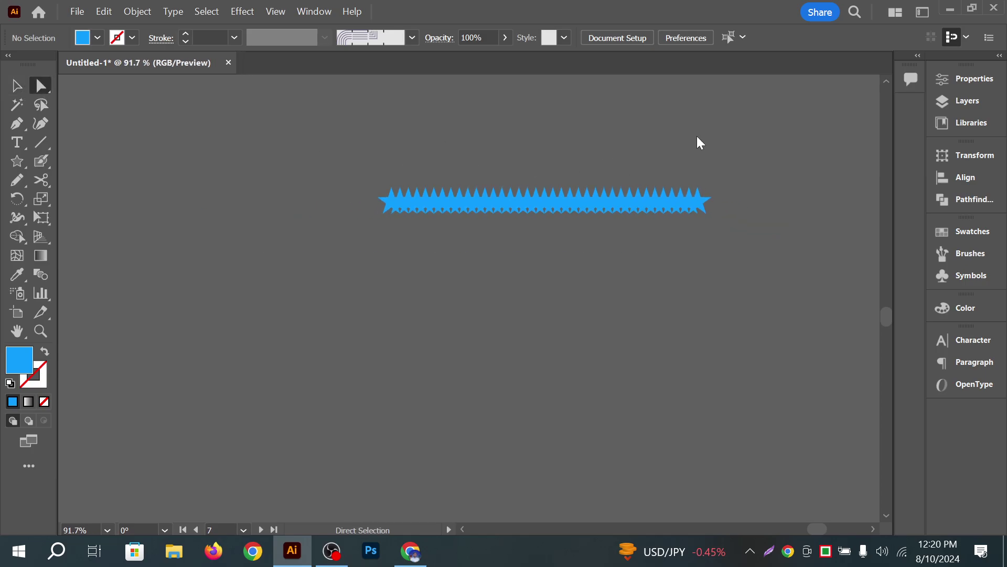
drag(695, 184, 733, 250)
drag(706, 200, 638, 329)
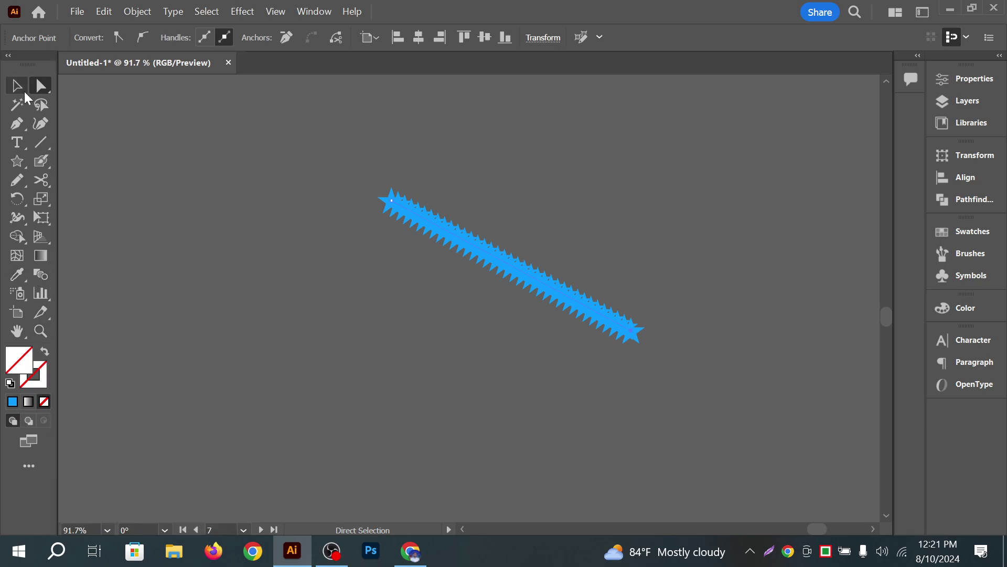
Recolour only the blend's upper-left end star to yellow #F4D600 and deselect it
drag(446, 235, 395, 208)
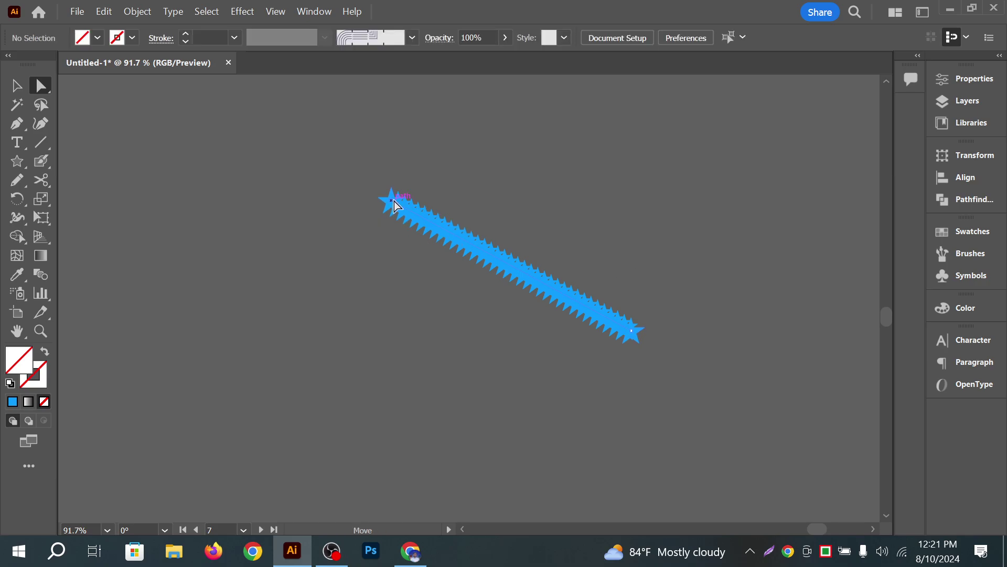
click(395, 200)
click(390, 197)
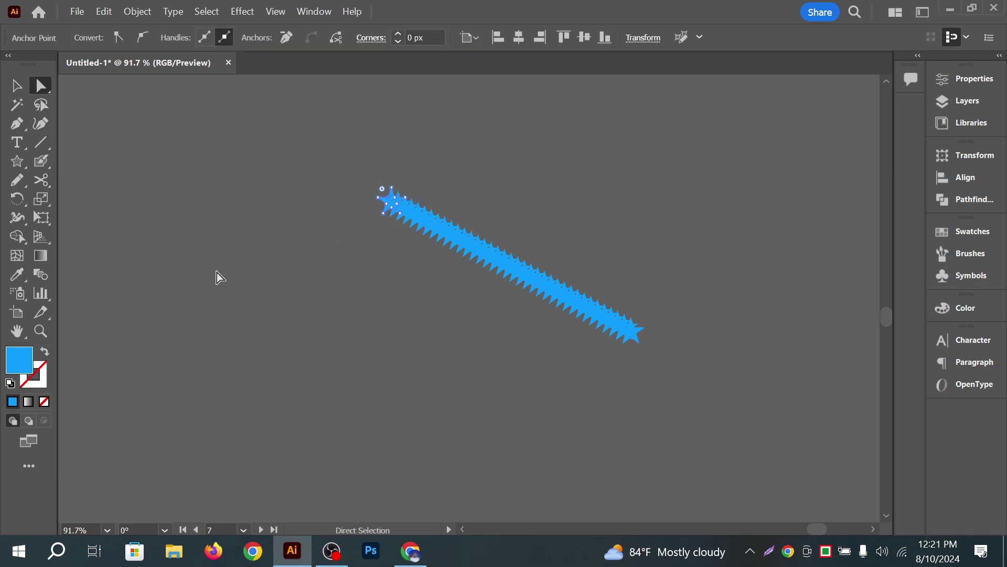
double_click(23, 358)
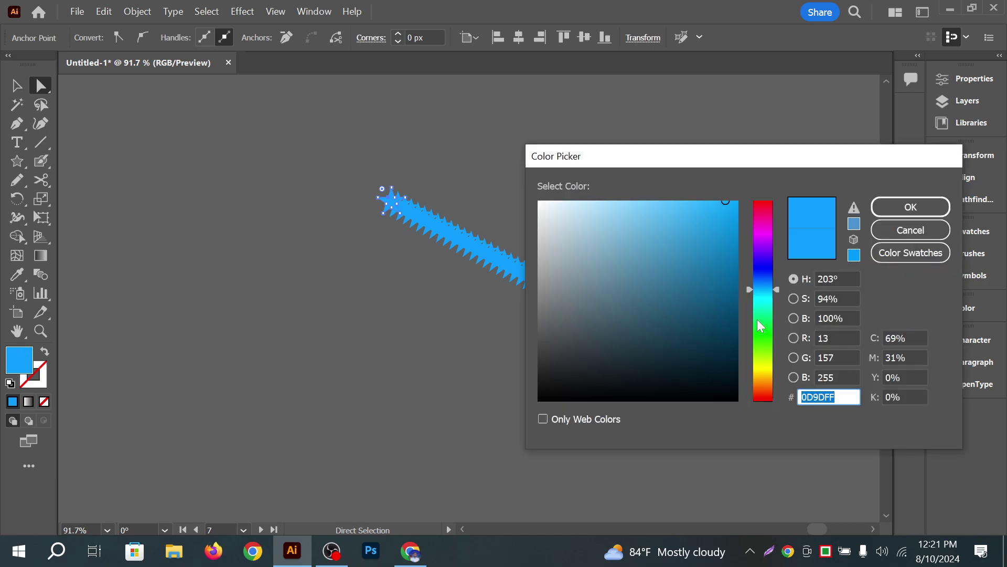
drag(761, 319, 771, 372)
click(736, 208)
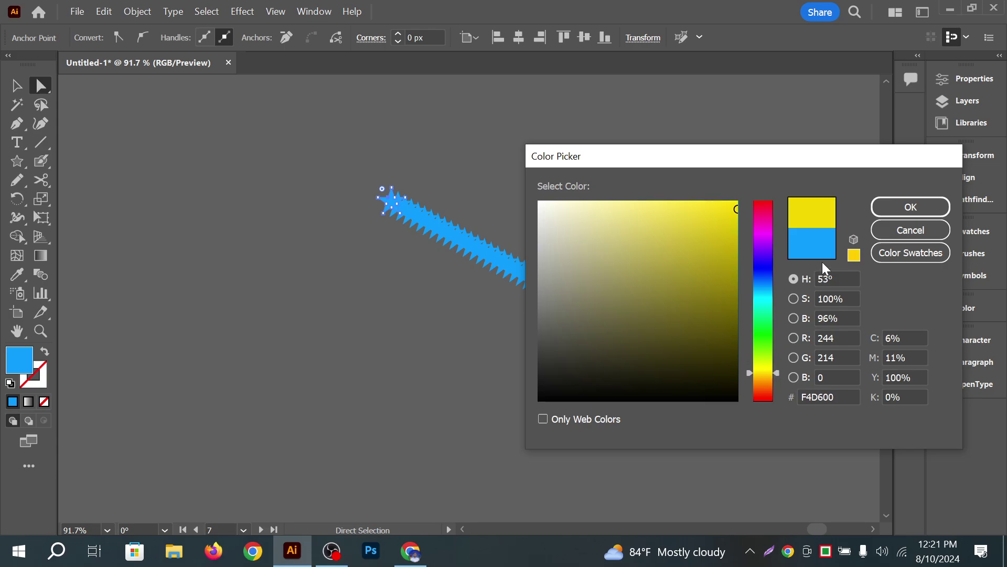
click(909, 207)
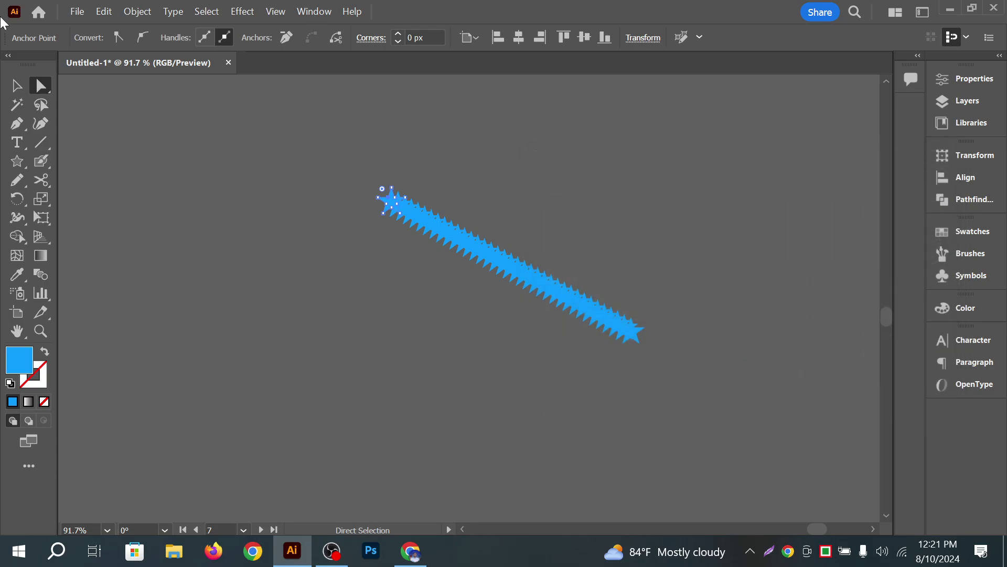
click(10, 92)
click(213, 110)
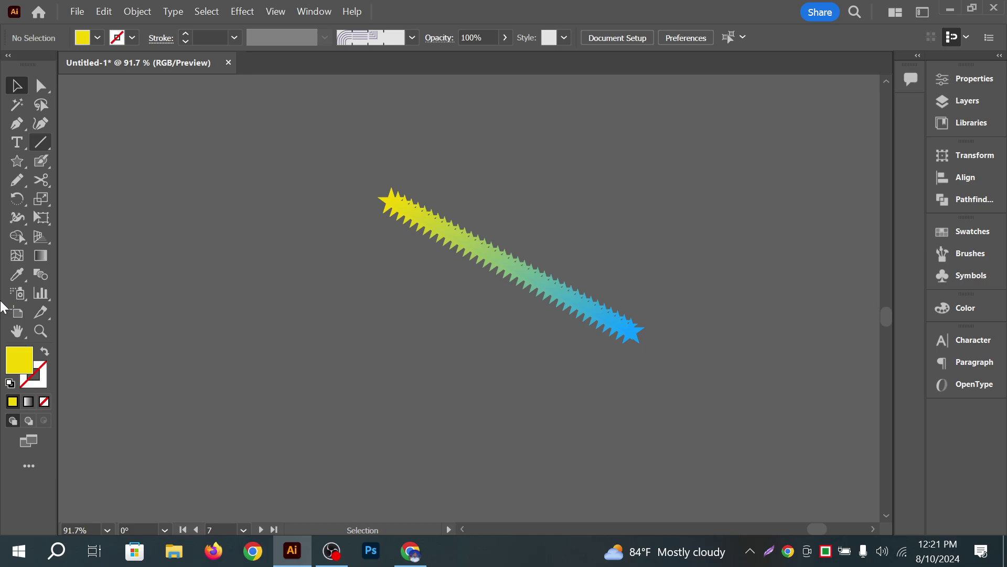
Delete the yellow-to-blue star blend from the canvas
click(552, 284)
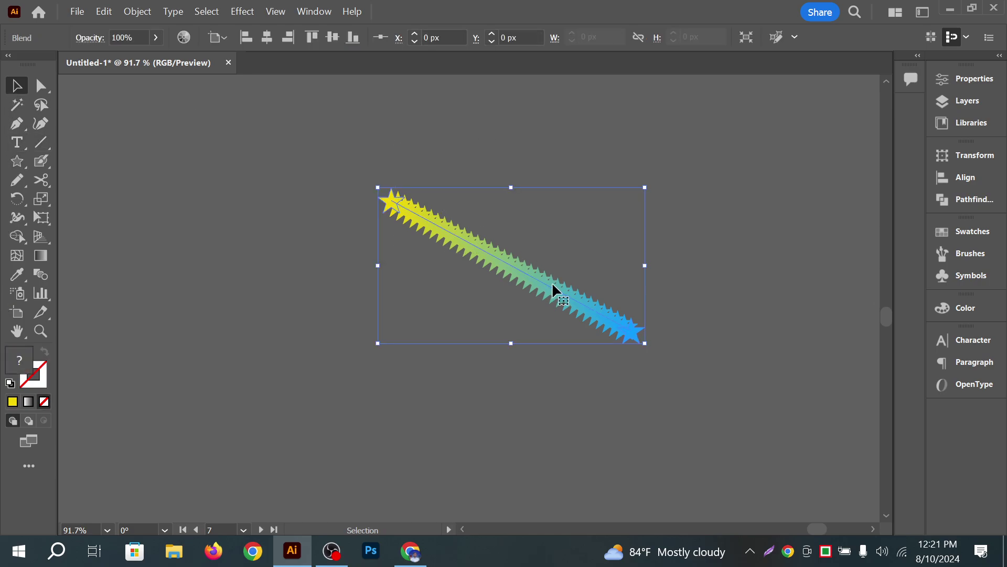
key(Delete)
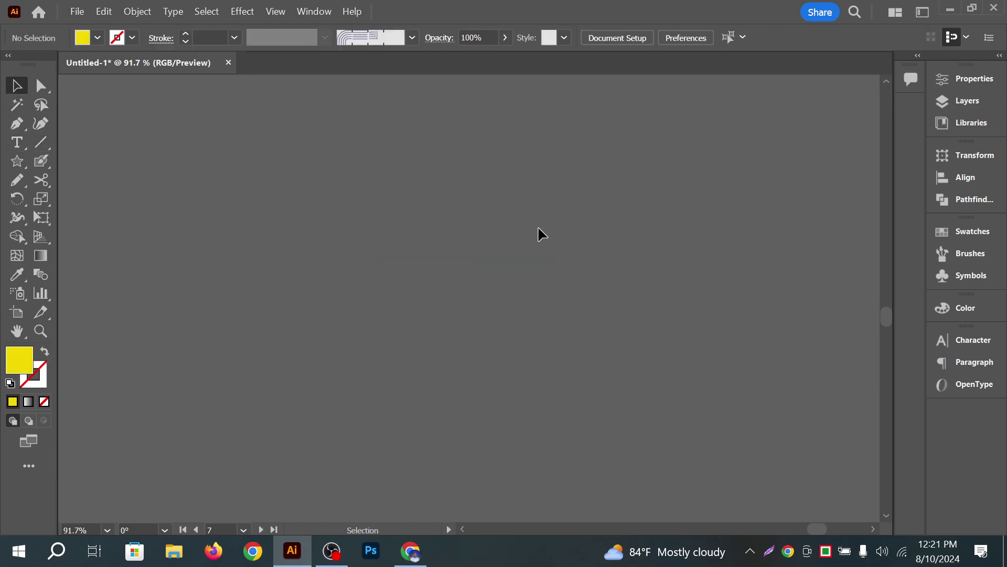
Place a new point-text title on the artboard reading "বিজয় দিবস" and deselect it
key(space)
drag(472, 306, 433, 267)
drag(21, 140, 86, 140)
click(375, 171)
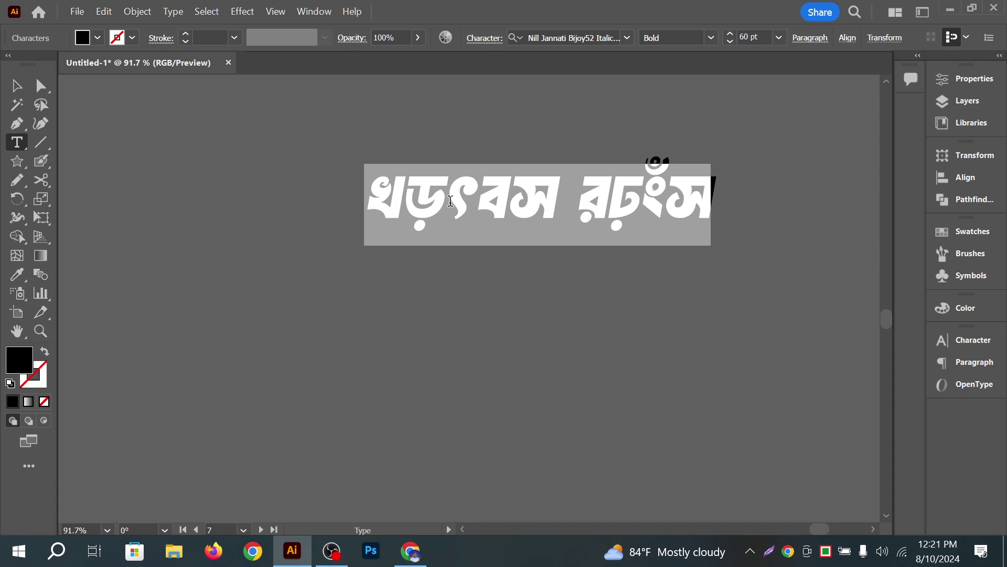
text(J)
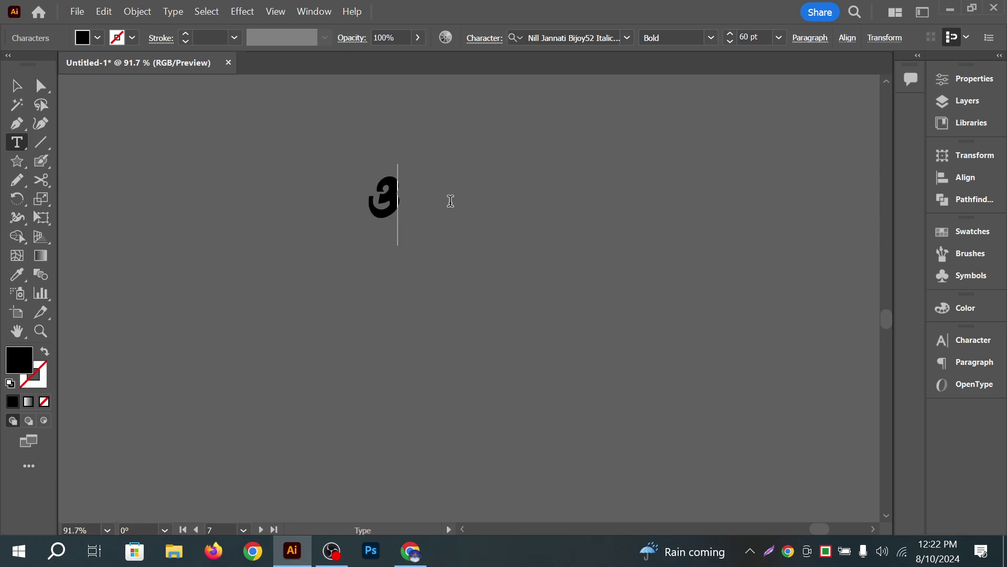
key(BackSpace)
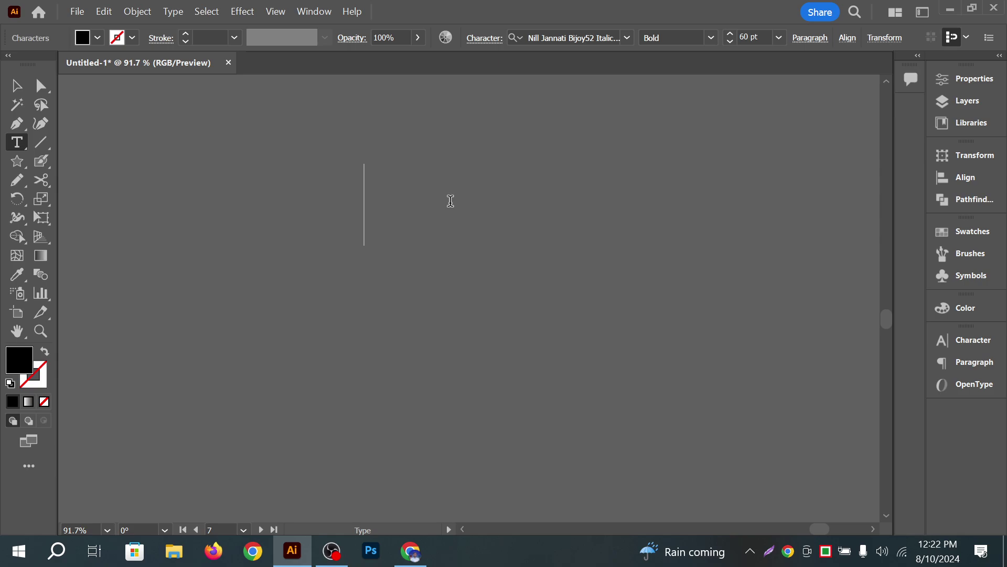
text(বি)
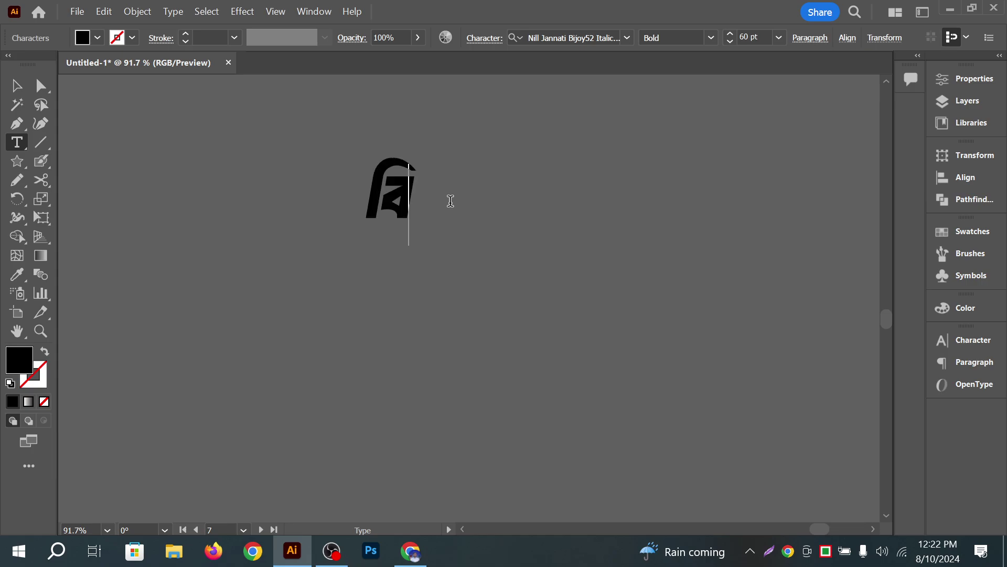
text(জয)
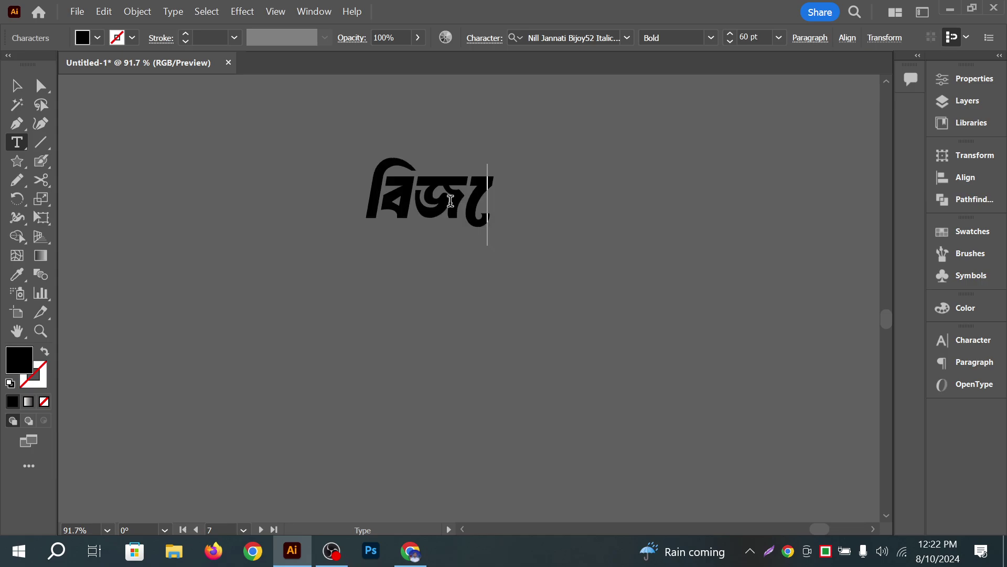
key(BackSpace)
text(ও)
key(BackSpace)
text(য)
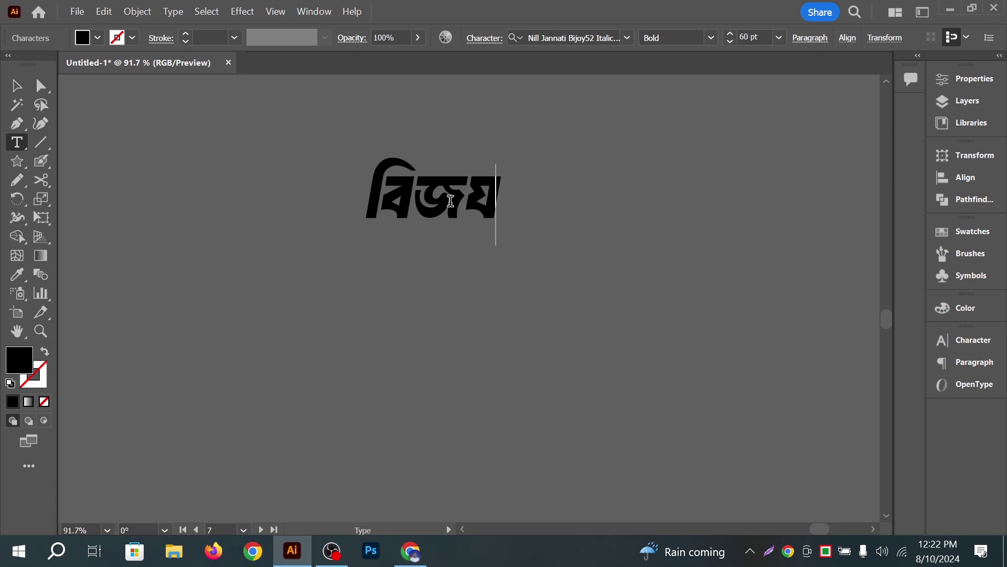
text(় দিবস)
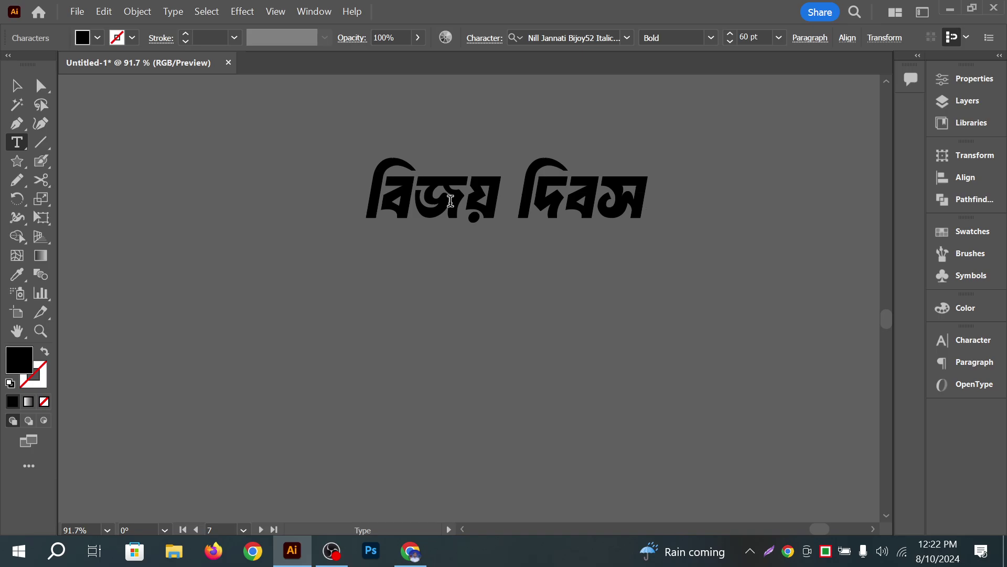
click(17, 85)
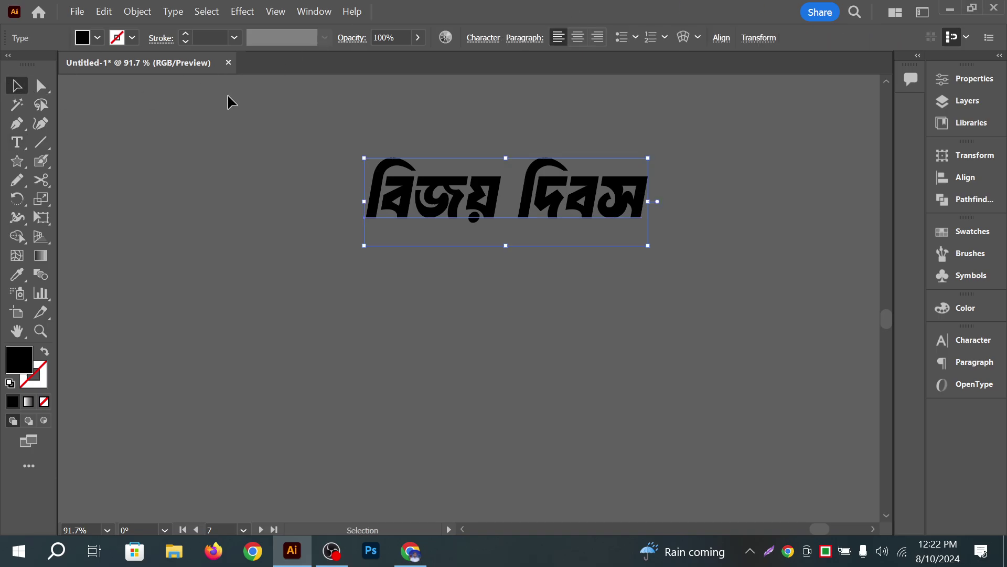
click(229, 96)
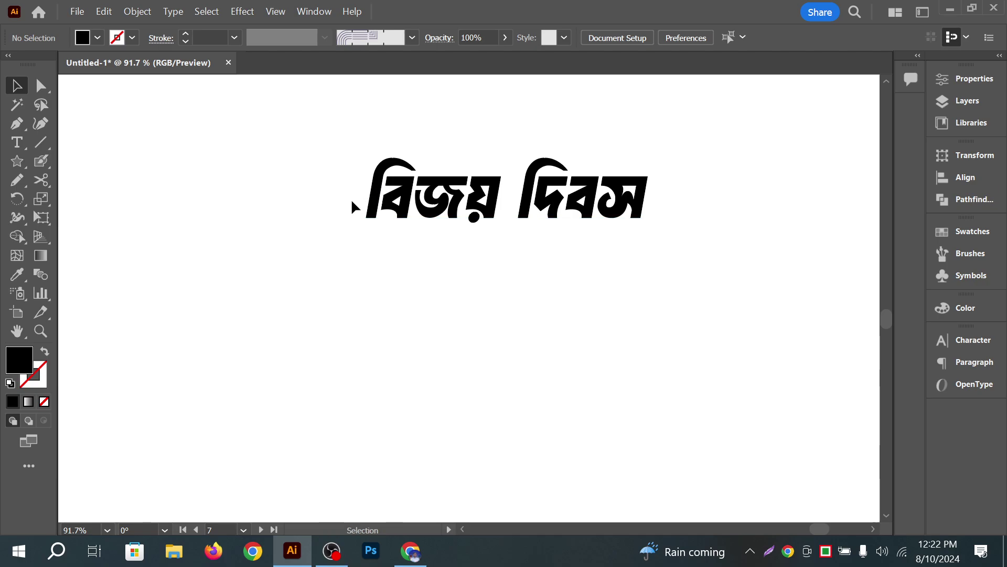
Move the black title "বিজয় দিবস" up toward the upper part of the artboard
drag(355, 203, 504, 178)
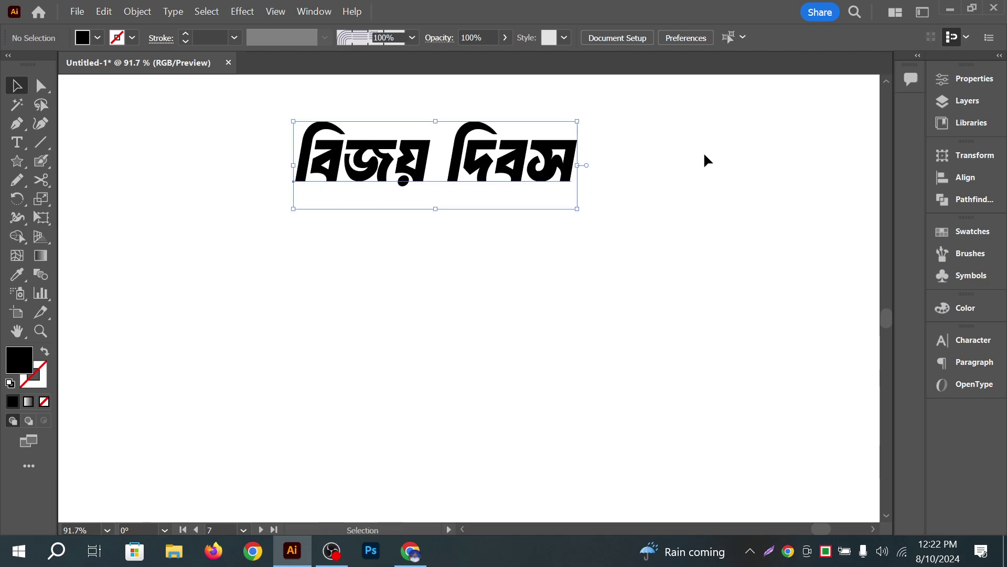
key(z)
key(ctrl+shift+a)
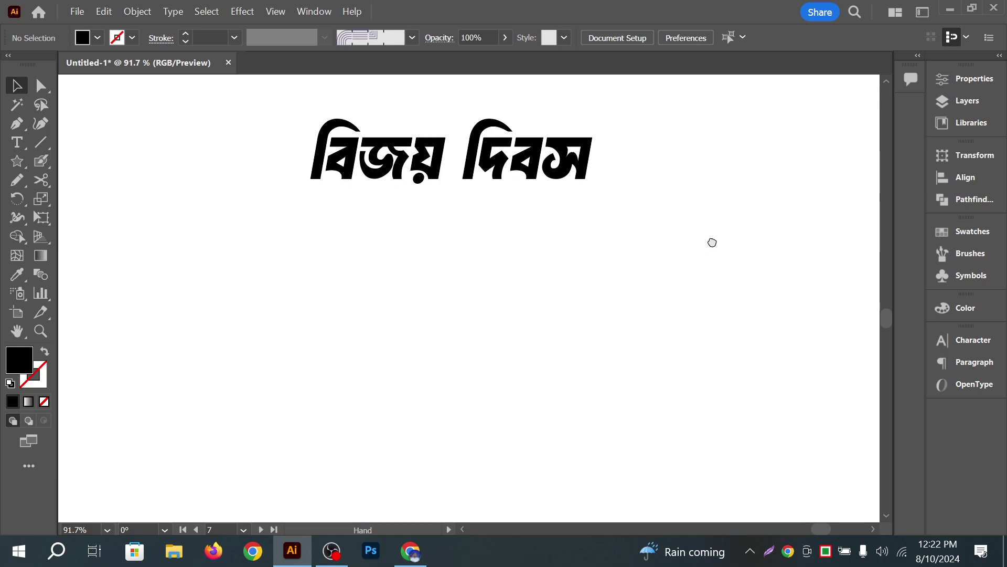
drag(588, 168, 579, 206)
click(645, 223)
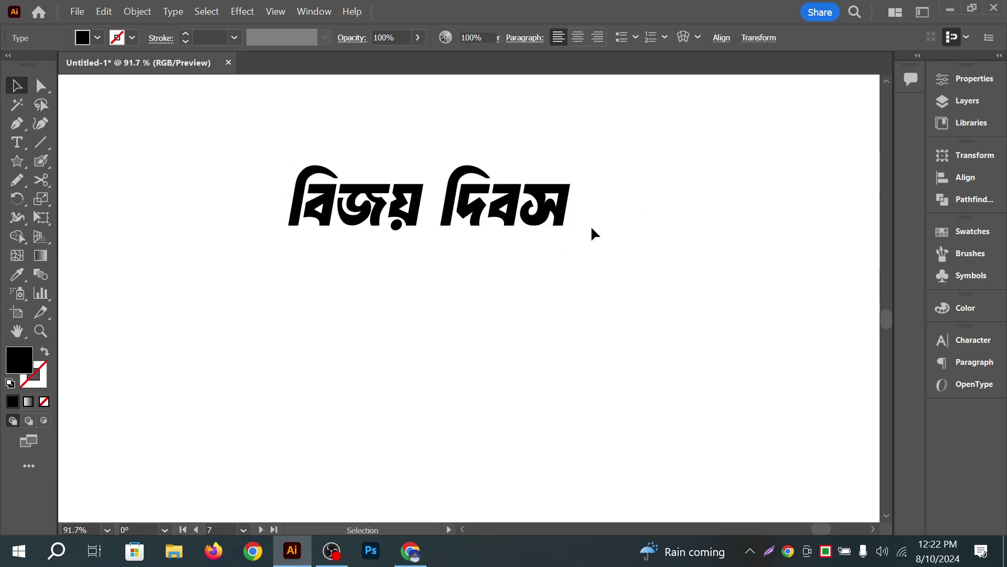
drag(505, 209, 515, 162)
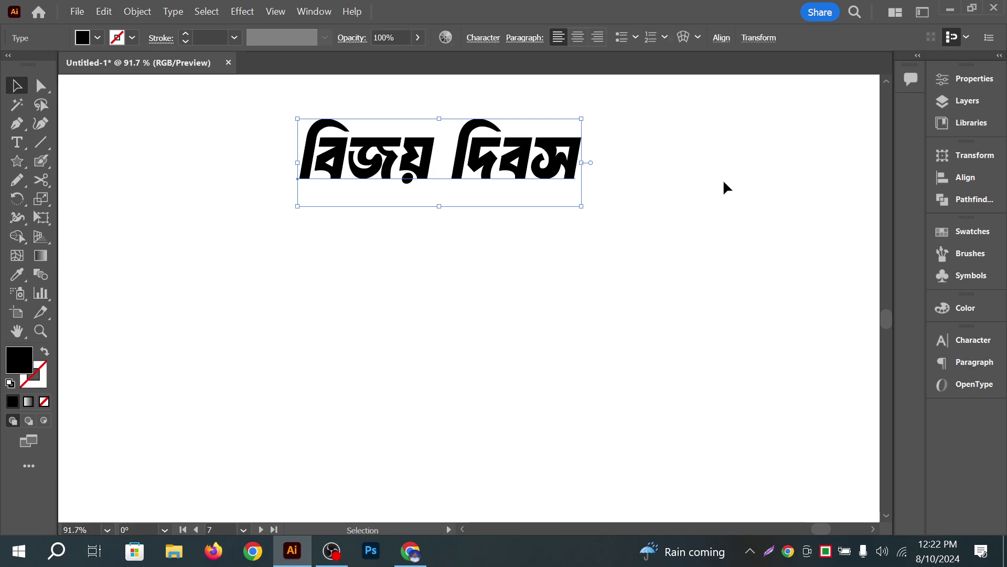
click(707, 187)
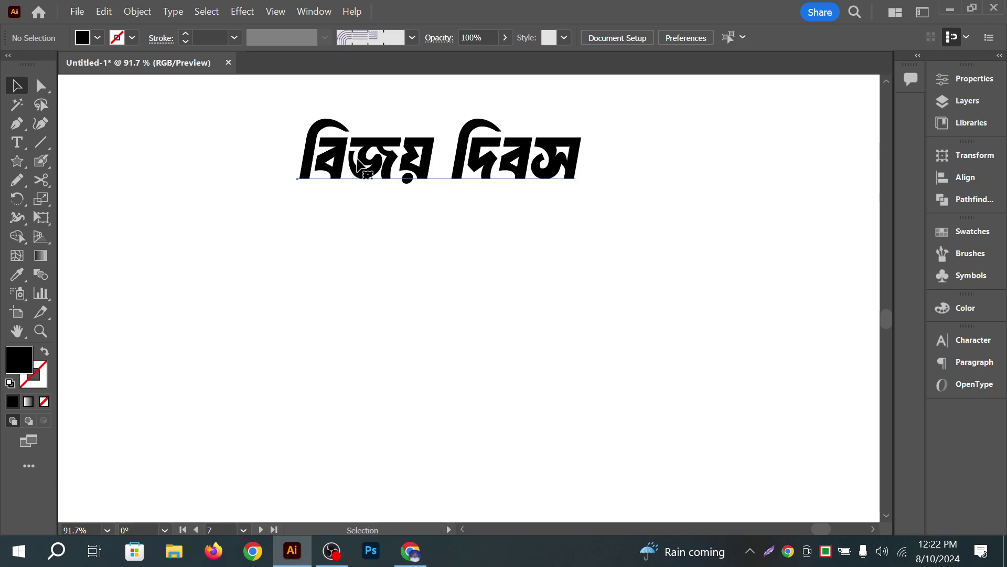
click(361, 176)
double_click(388, 160)
click(388, 186)
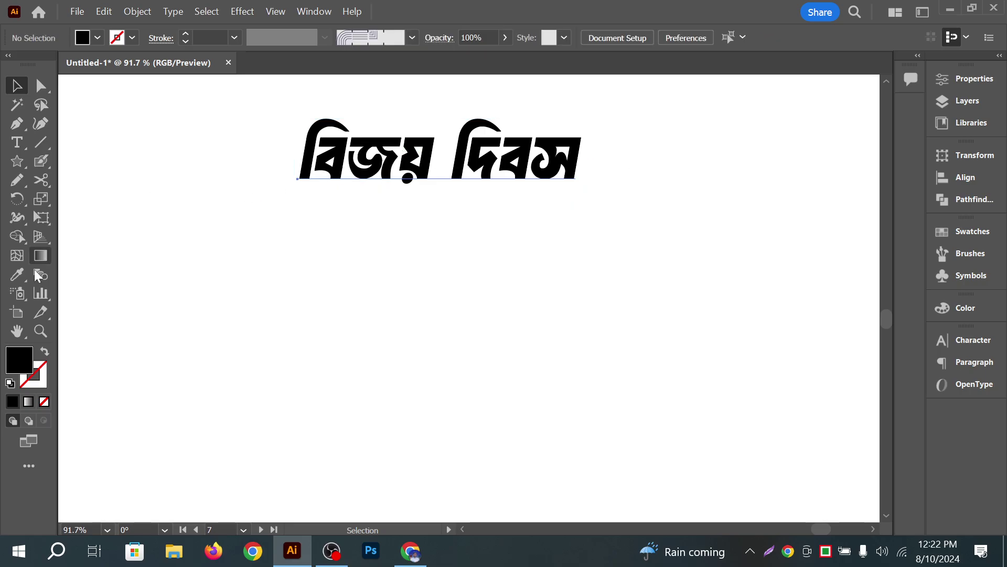
Recolour the title text to blue #0BA4F9 and move it slightly down on the artboard
key(ctrl+a)
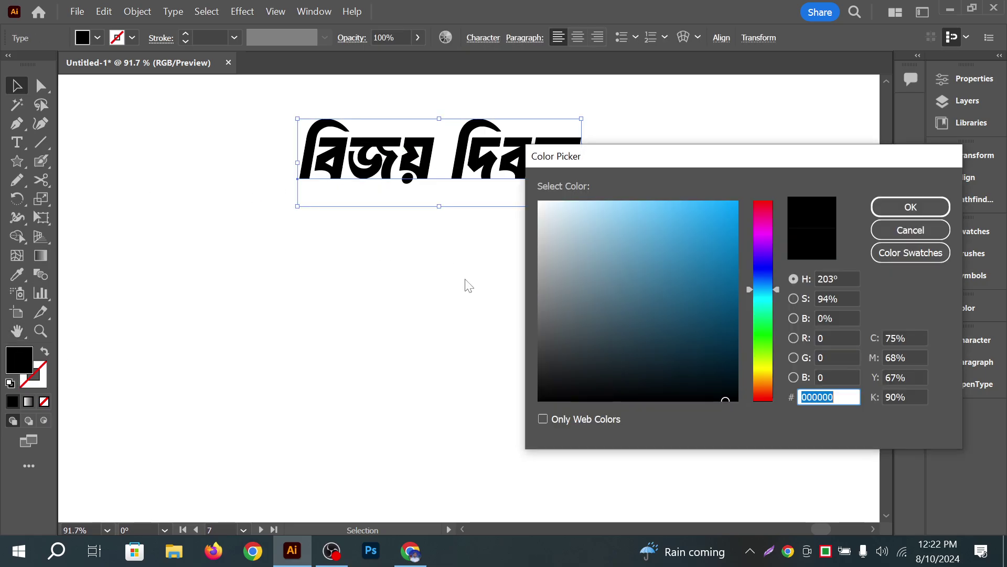
drag(723, 207, 730, 205)
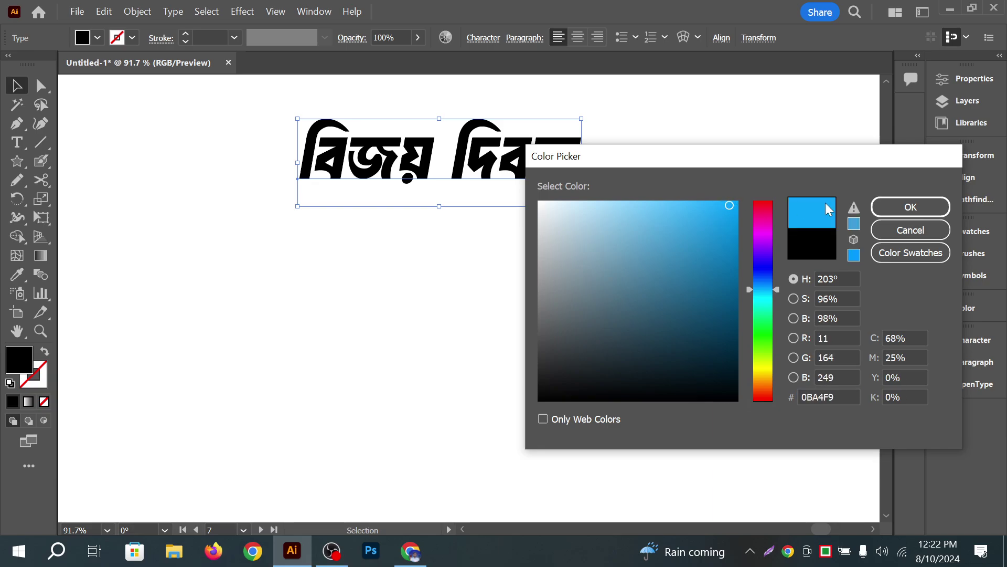
click(911, 207)
click(579, 295)
drag(470, 173, 506, 196)
drag(639, 209, 639, 210)
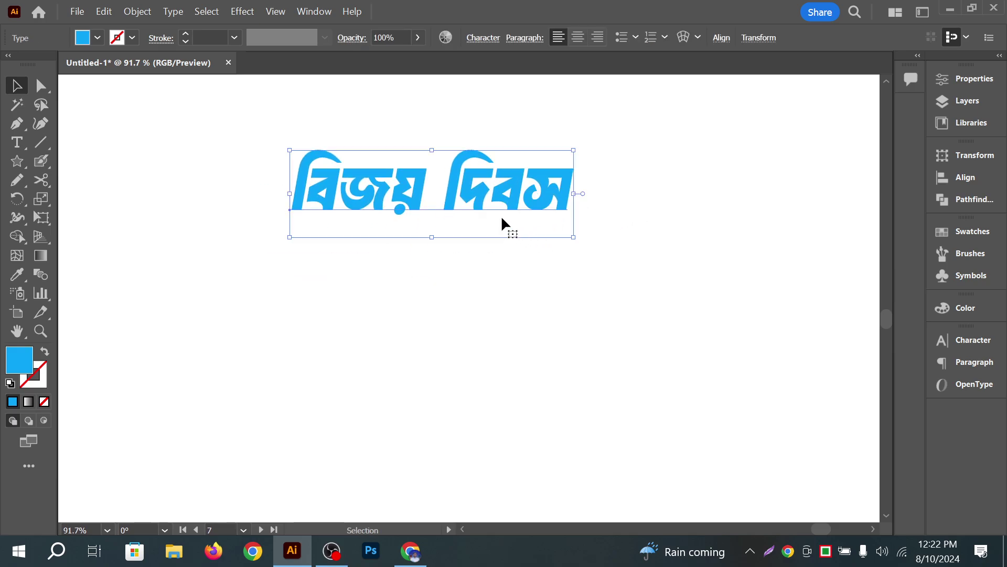
click(677, 207)
drag(527, 181, 540, 278)
key(ctrl+z)
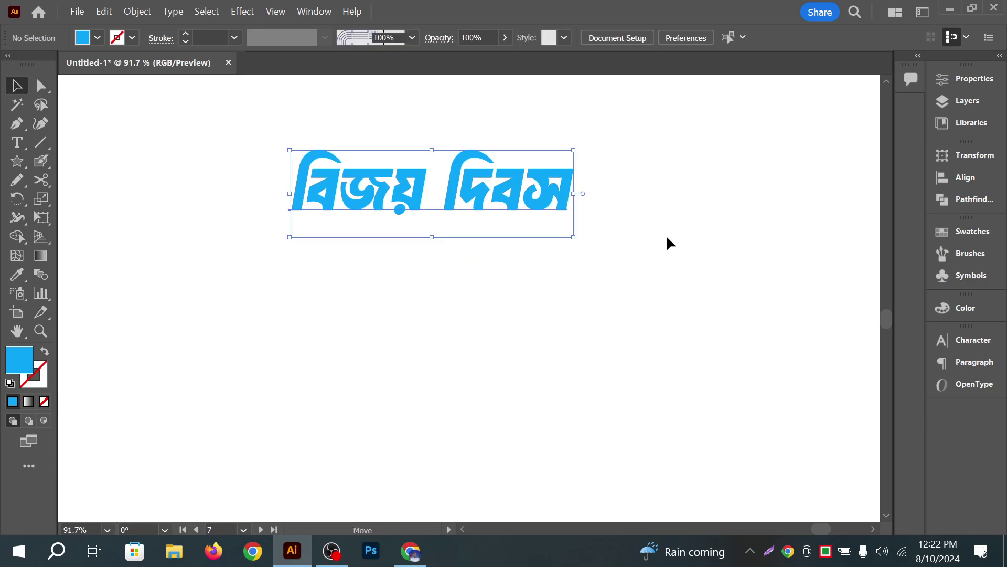
click(588, 202)
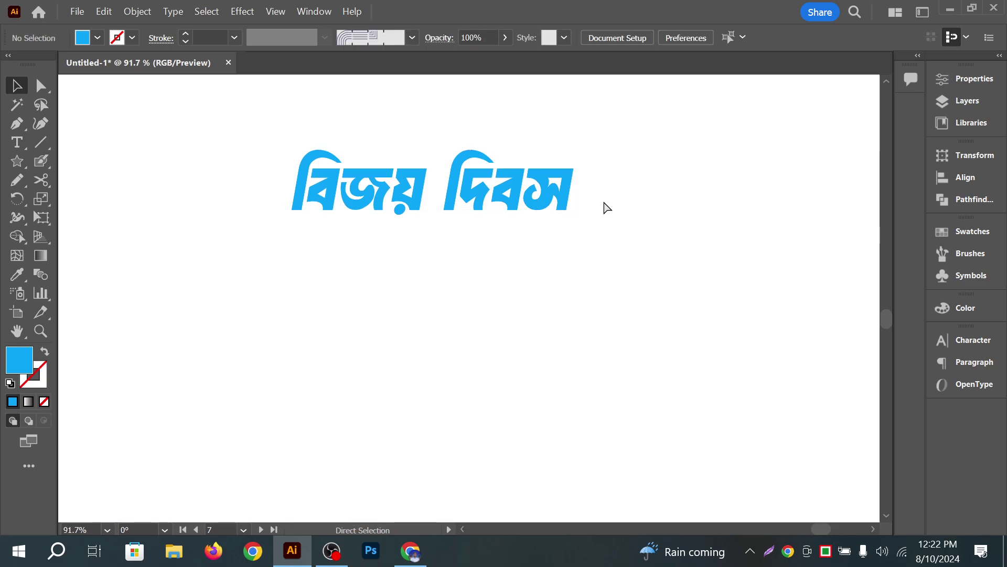
drag(518, 200, 514, 224)
click(519, 143)
key(ctrl+z)
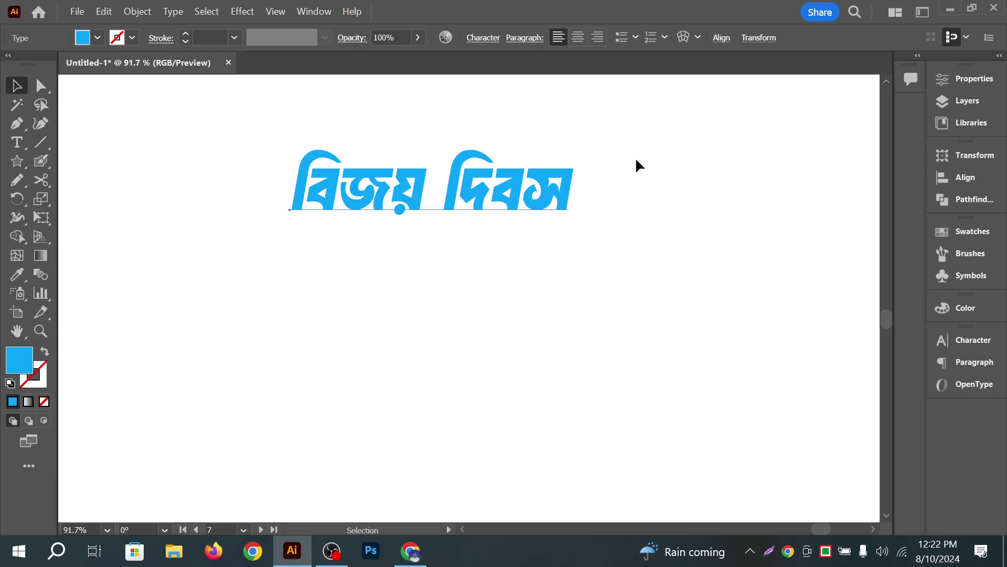
Duplicate the blue title, placing the copy just below the original and offset slightly to its right
click(494, 200)
click(498, 198)
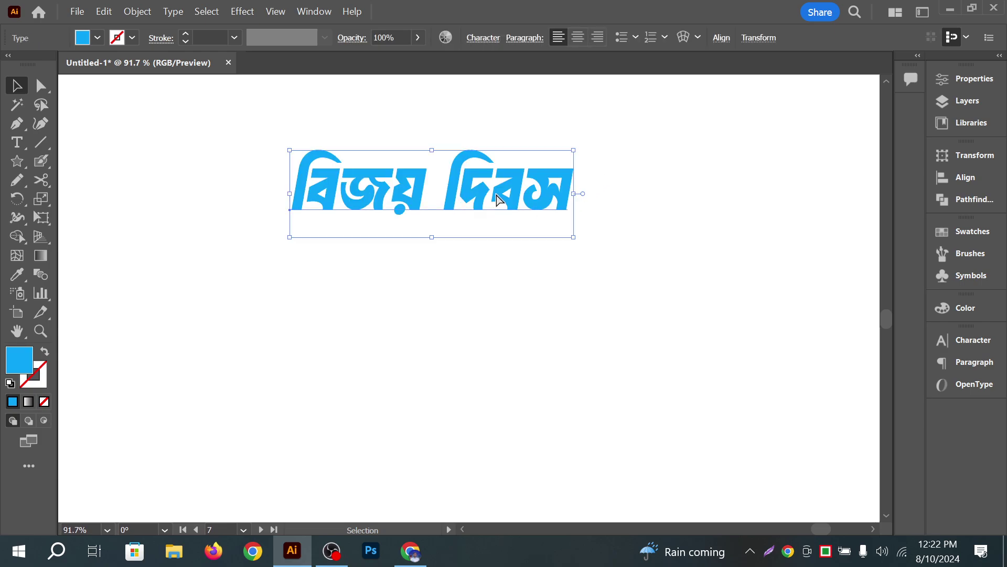
drag(496, 201, 513, 266)
click(631, 246)
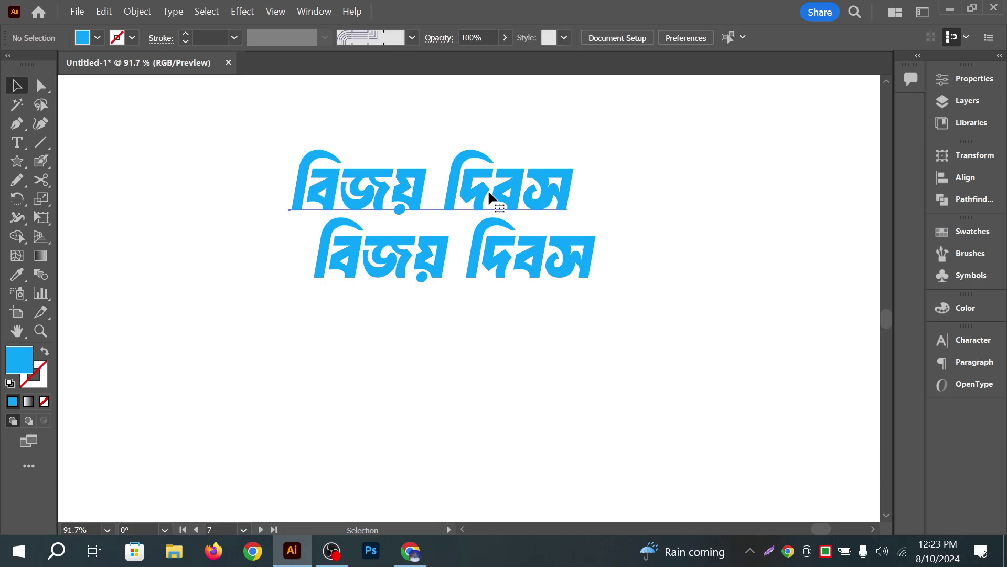
Recolour the upper "বিজয় দিবস" title to black #000000
click(488, 190)
double_click(27, 365)
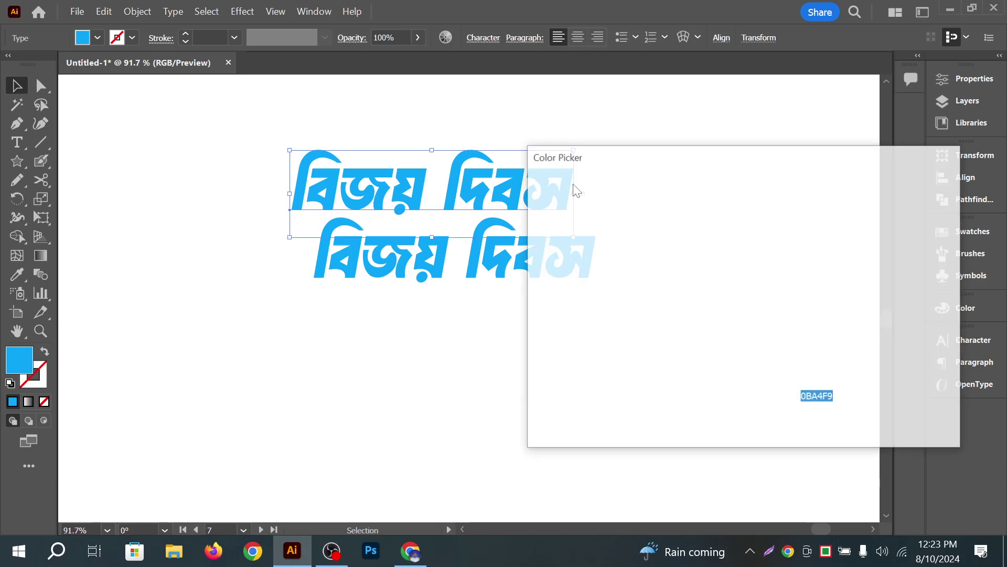
drag(737, 390, 736, 402)
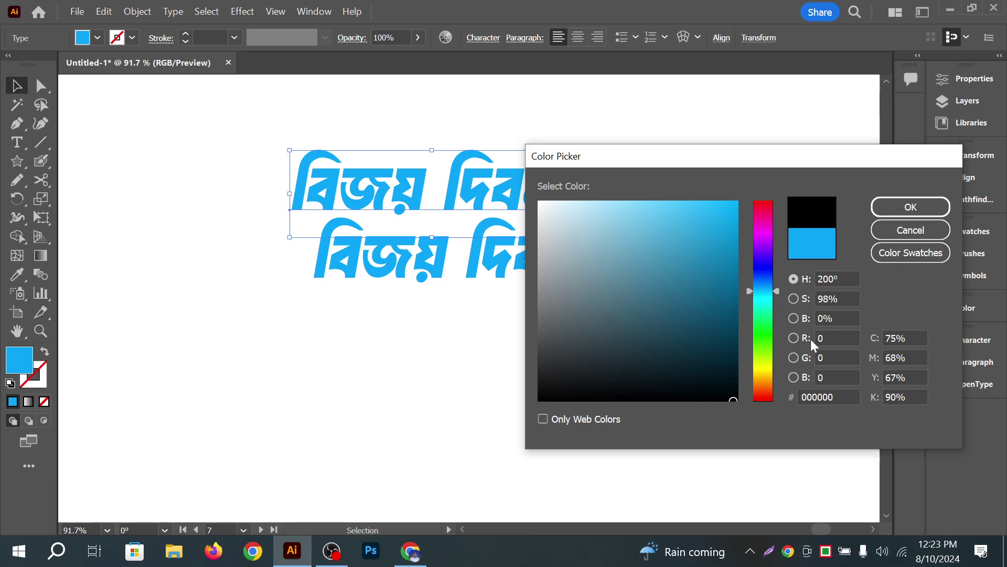
click(907, 208)
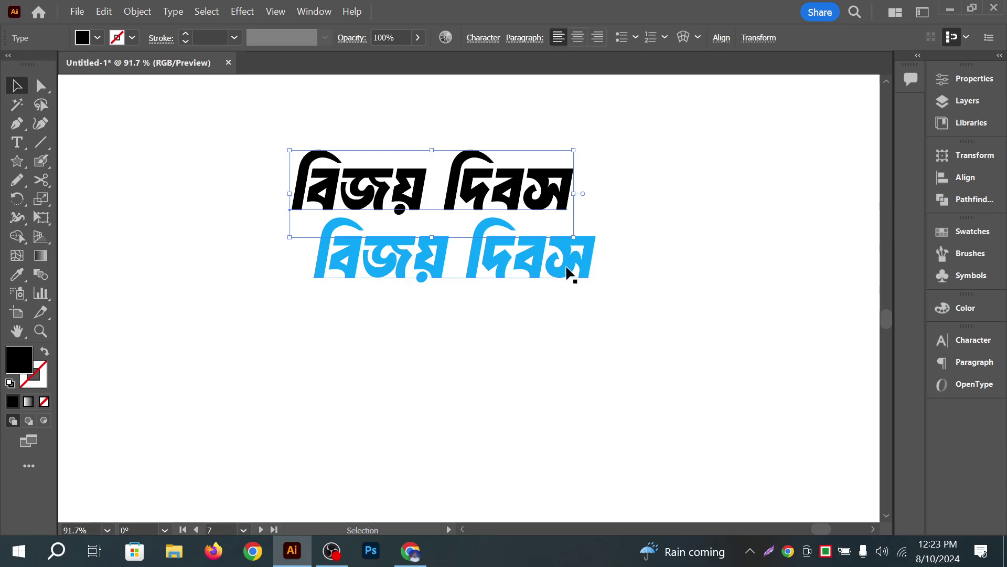
Recolour the lower title copy to white by sampling the blank artboard with the Eyedropper
click(656, 234)
click(522, 263)
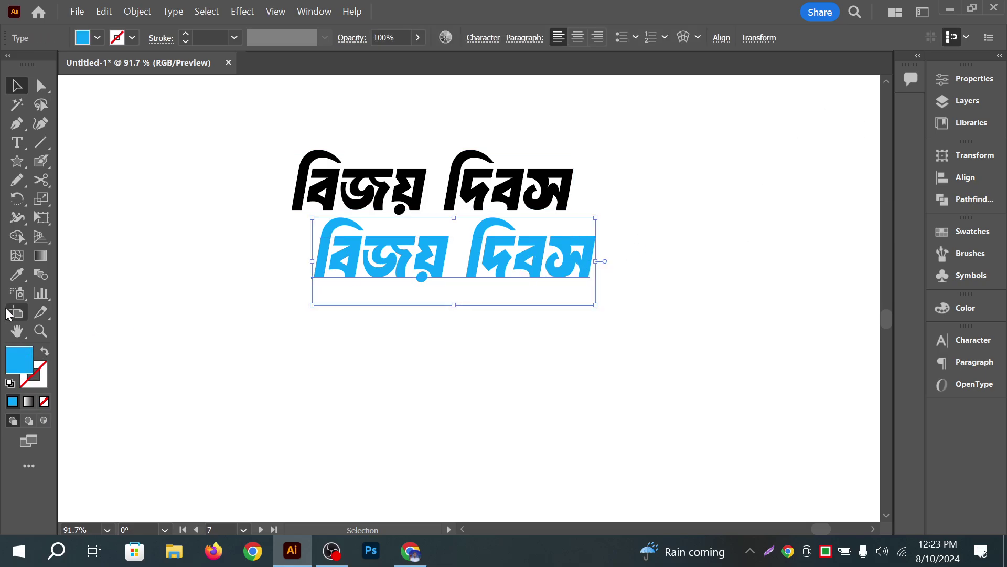
click(16, 274)
click(150, 317)
click(17, 85)
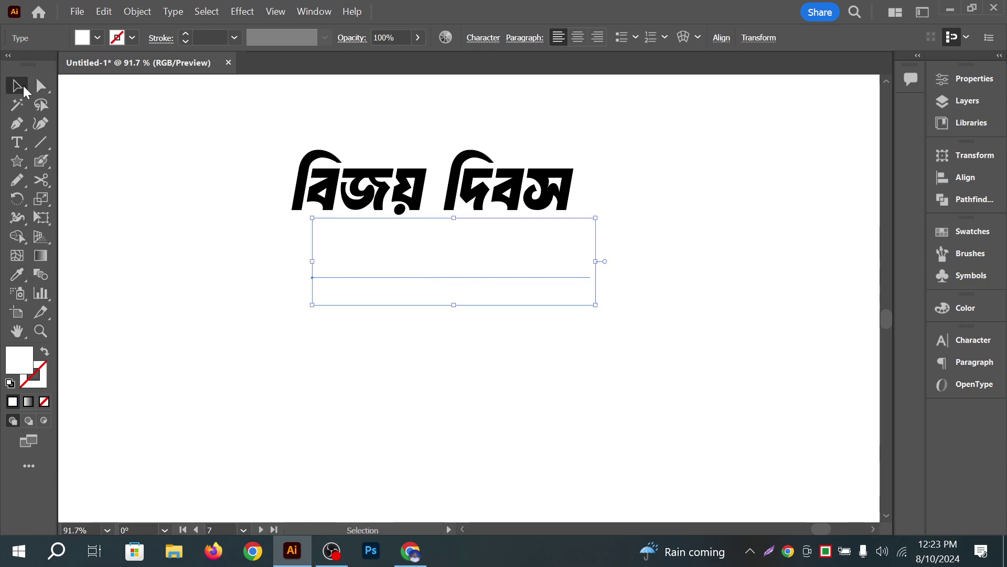
Select both titles and set the Blend tool's spacing to Specified Steps with 50 steps
drag(231, 144, 603, 314)
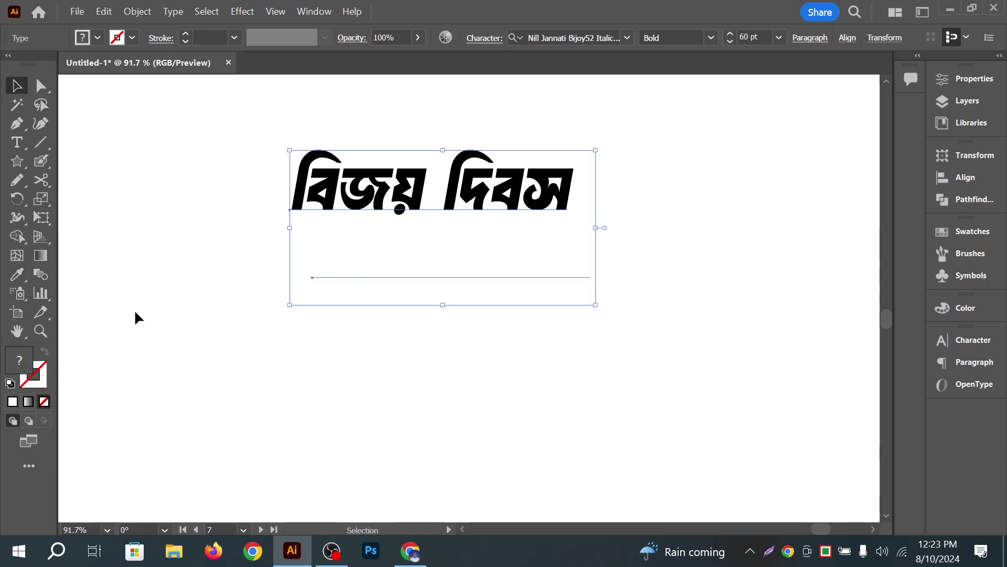
double_click(44, 274)
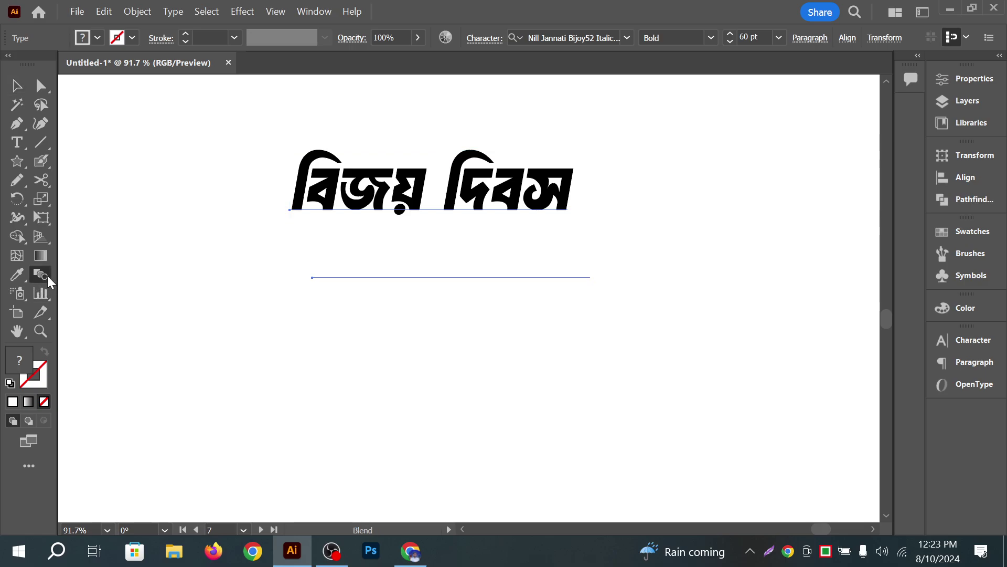
click(415, 387)
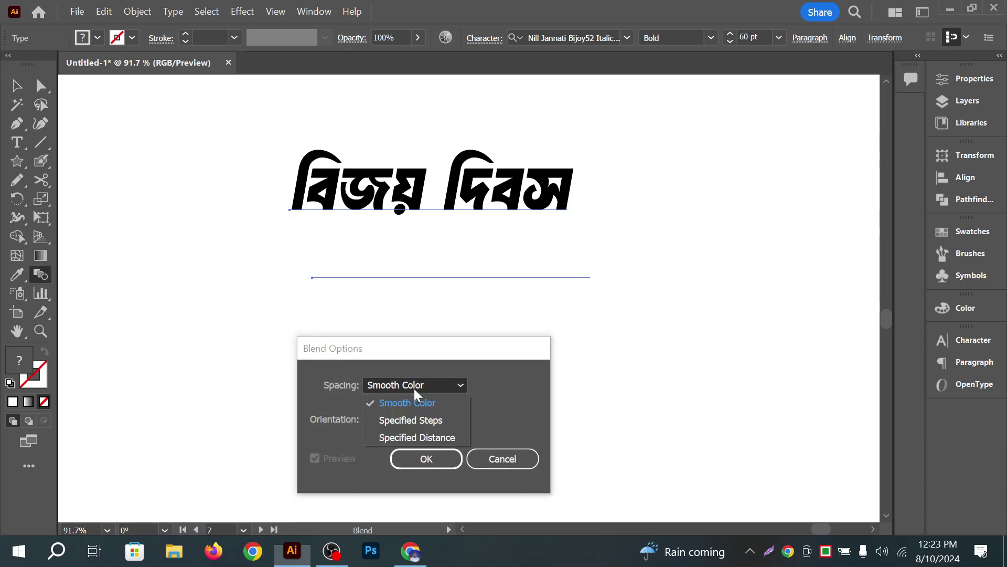
click(411, 420)
key(Up)
key(Up)
key(Up)
key(Up)
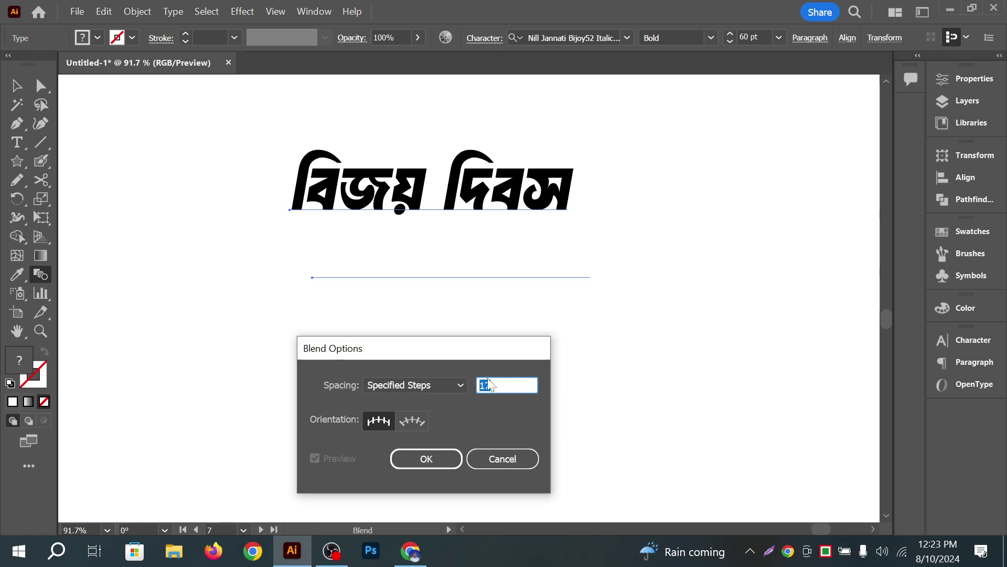
text(50)
key(Return)
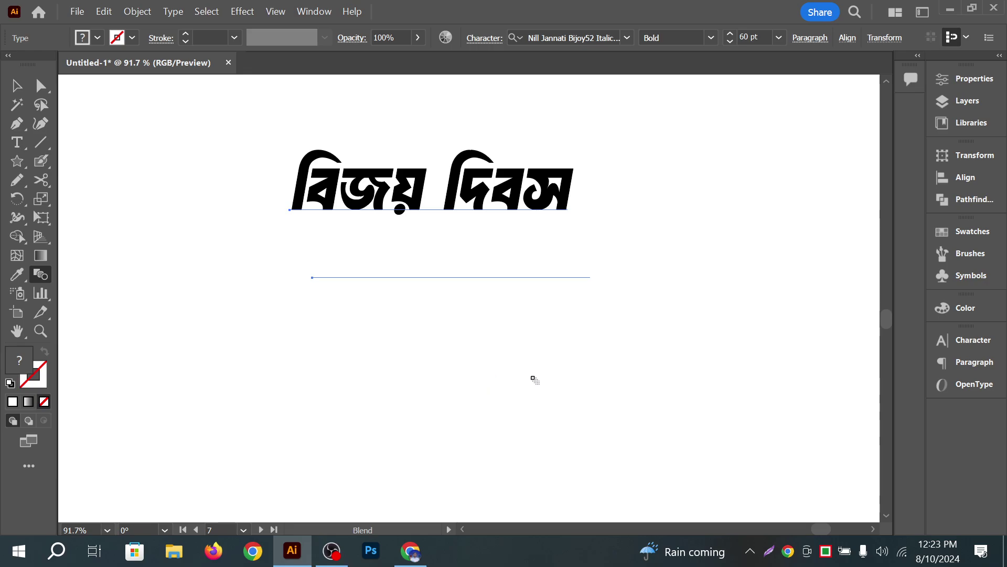
Blend the upper black title into the lower white copy and deselect the result
click(372, 198)
click(416, 258)
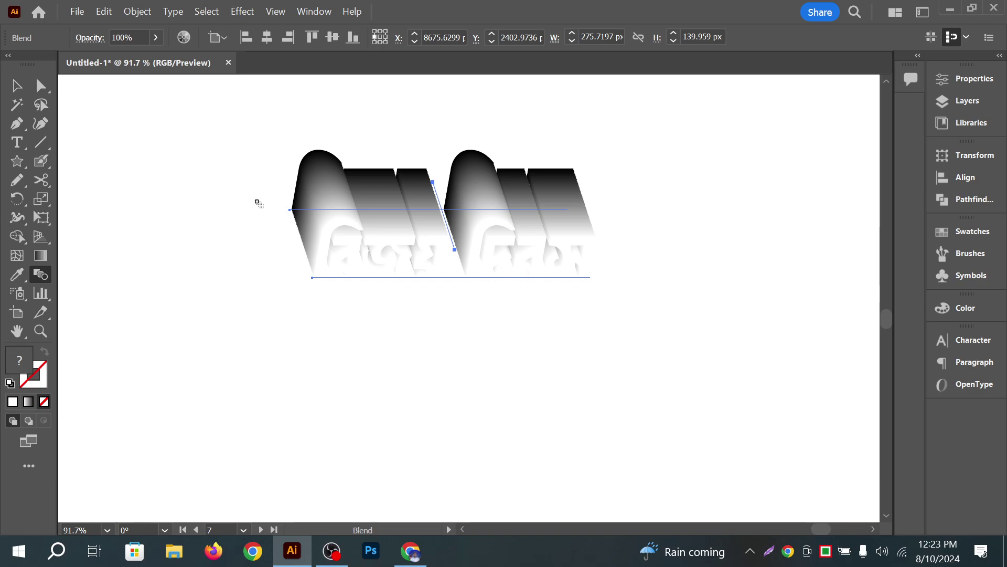
click(16, 85)
click(149, 113)
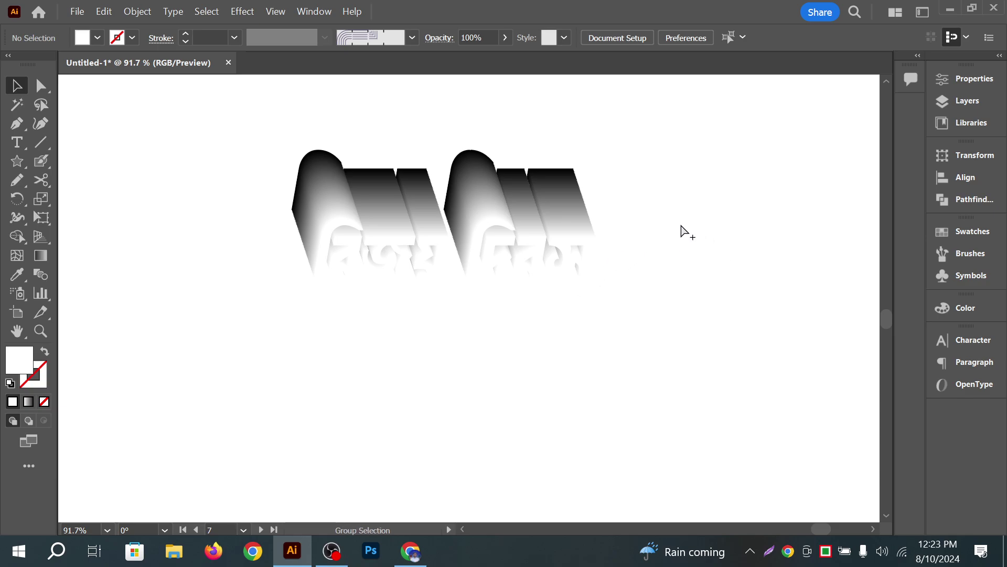
Place the blue "বিজয় দিবস" title in front of the blend, aligned with its black end
key(ctrl+z)
key(ctrl+shift+b)
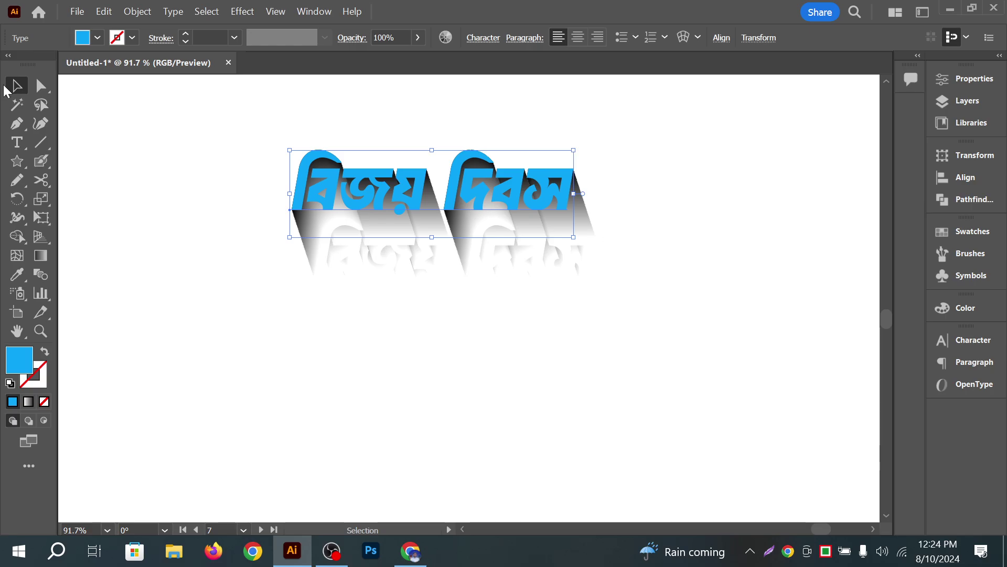
click(704, 218)
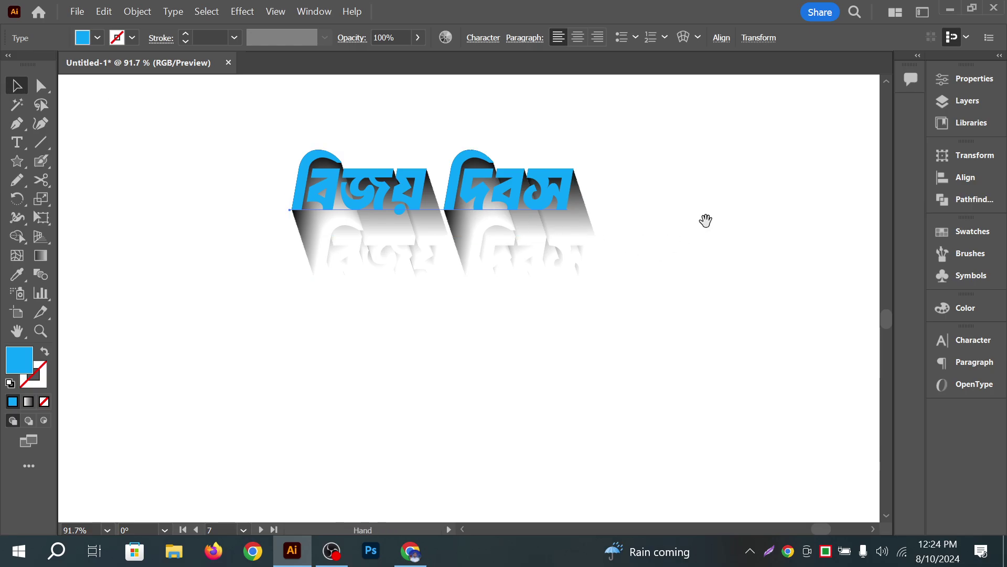
Isolate the blend and move its white end title up close behind the blue title to shorten the shadow
click(465, 256)
click(497, 286)
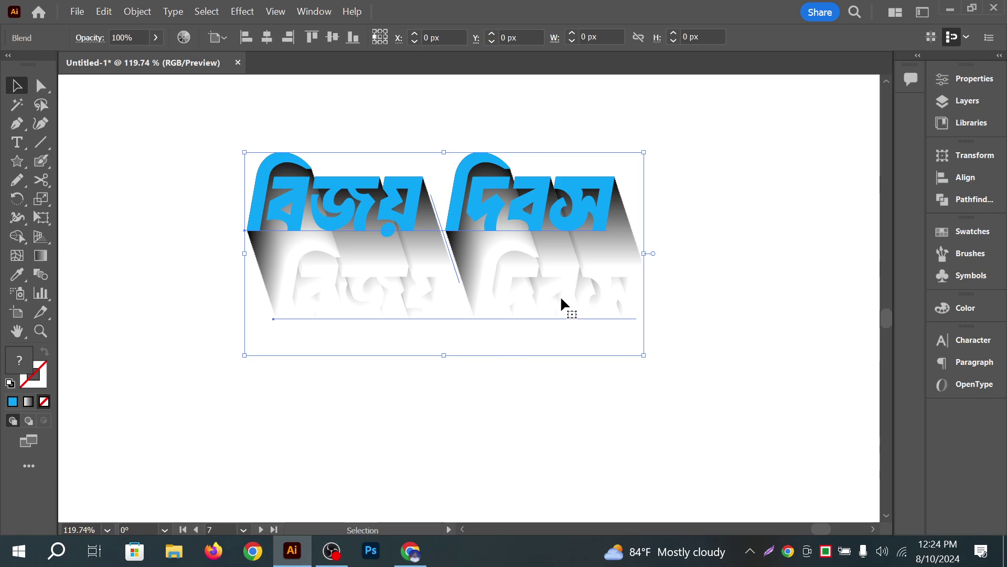
click(565, 336)
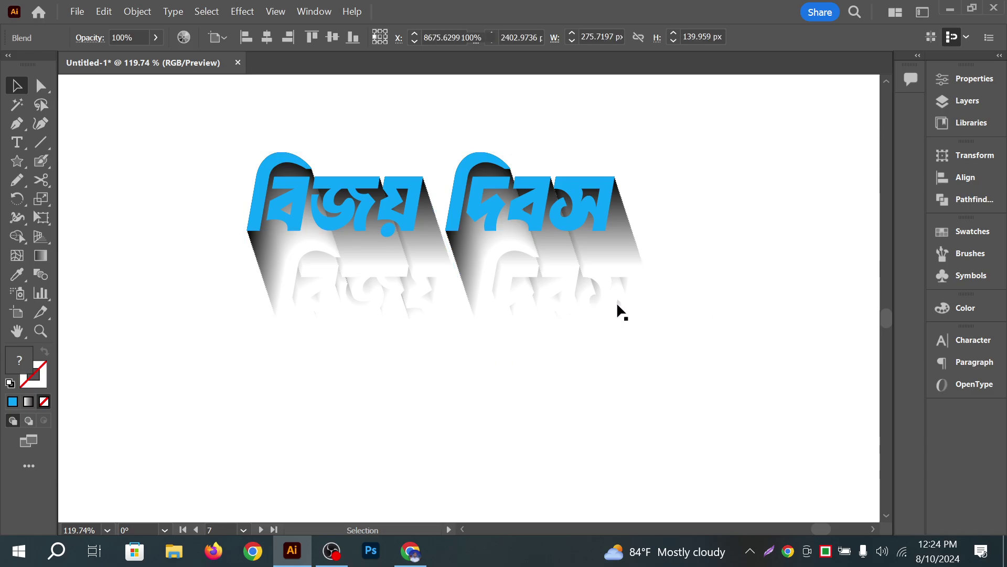
double_click(584, 297)
drag(577, 307, 561, 245)
click(682, 214)
double_click(682, 214)
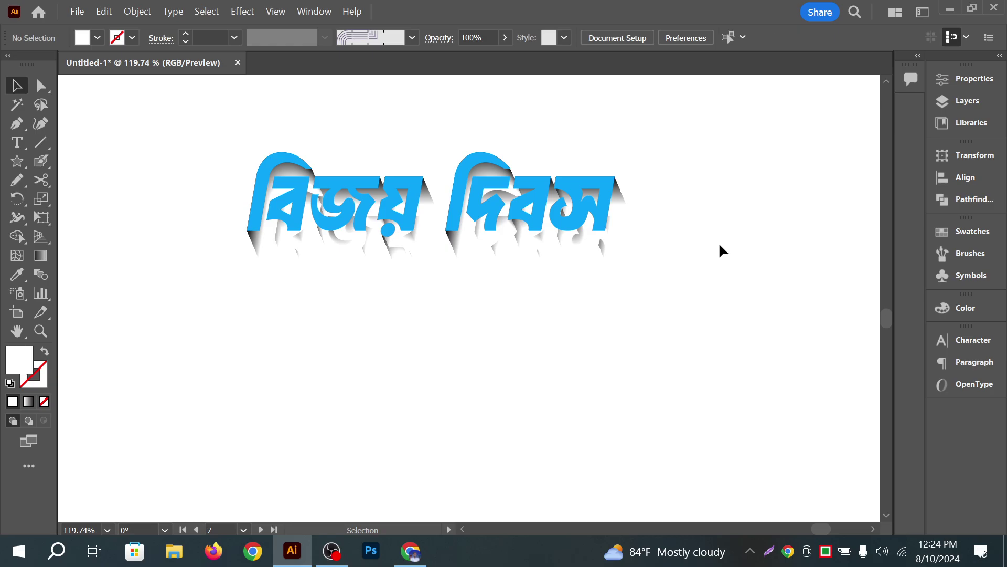
key(t)
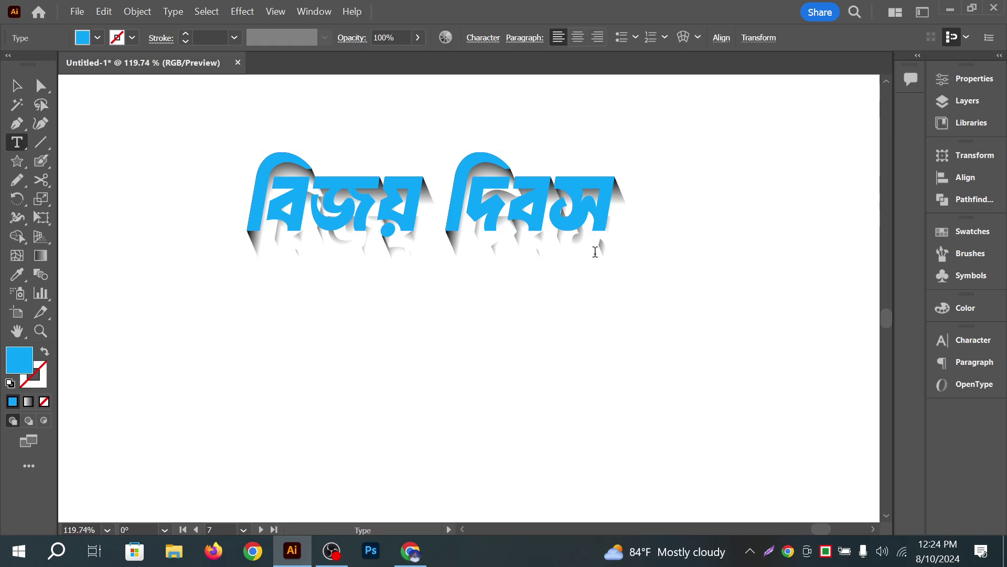
click(595, 252)
click(16, 86)
click(328, 265)
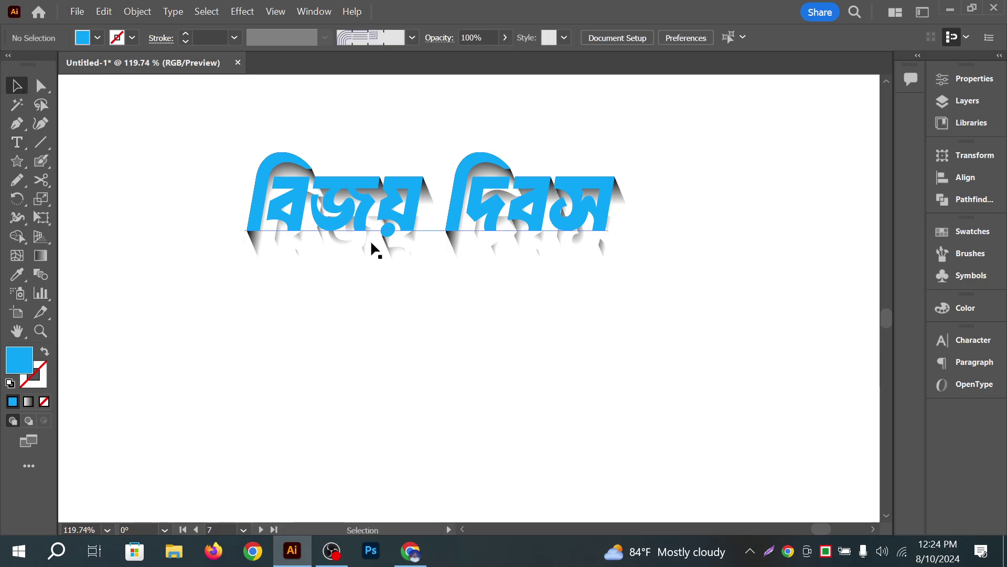
key(t)
key(v)
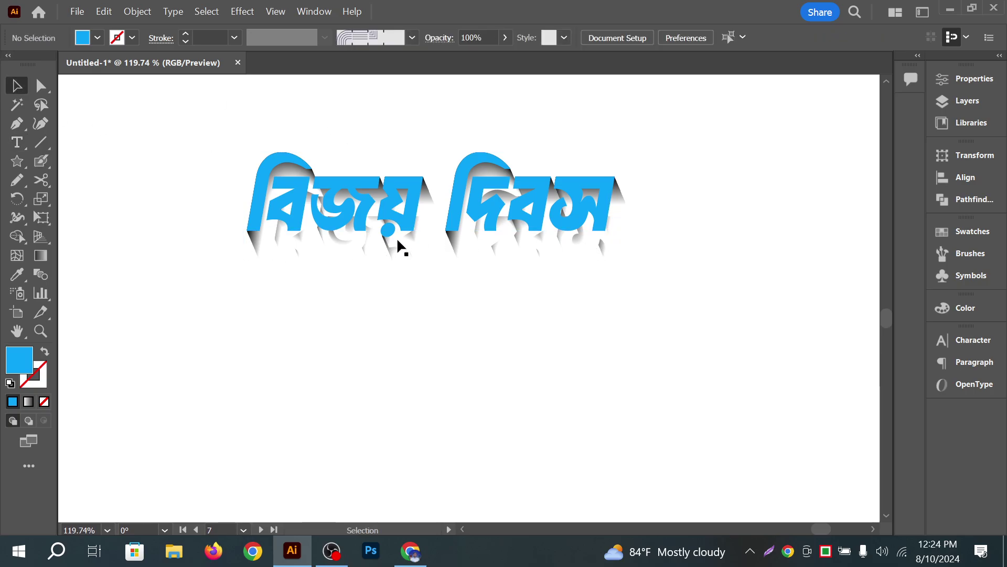
click(401, 248)
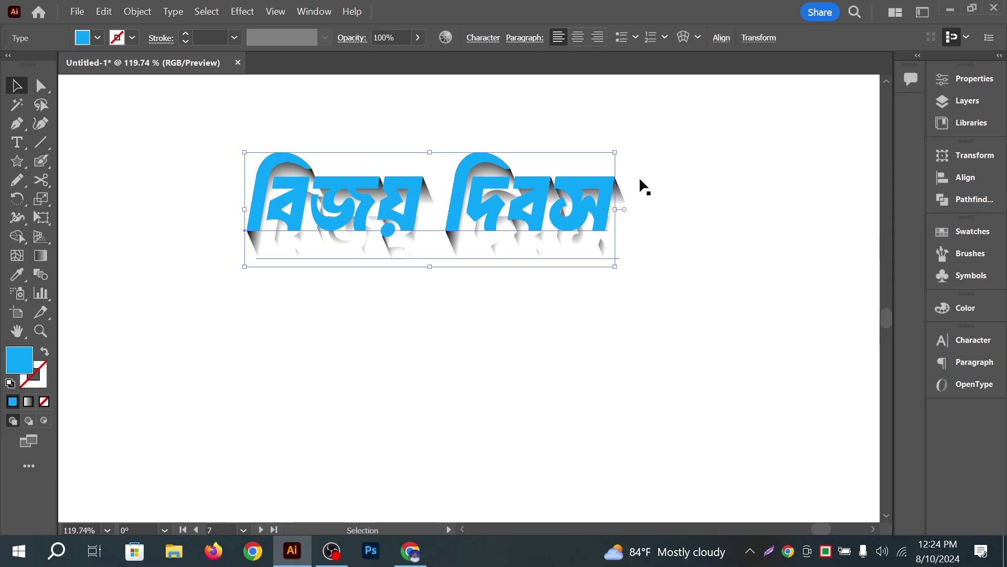
Try moving the blend's white end title above the blue title in isolation mode, and undo the moves
double_click(610, 266)
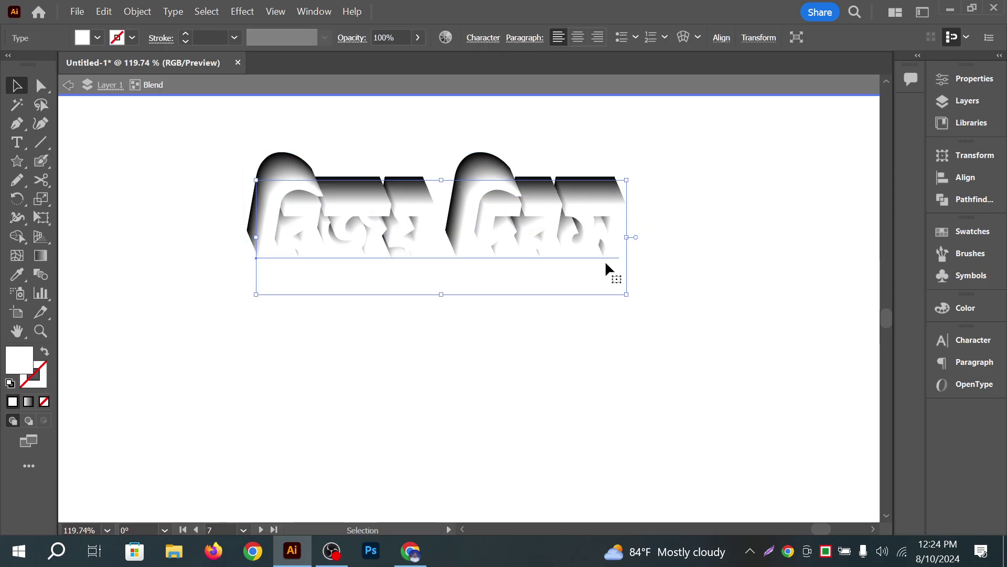
drag(599, 234, 585, 185)
double_click(678, 208)
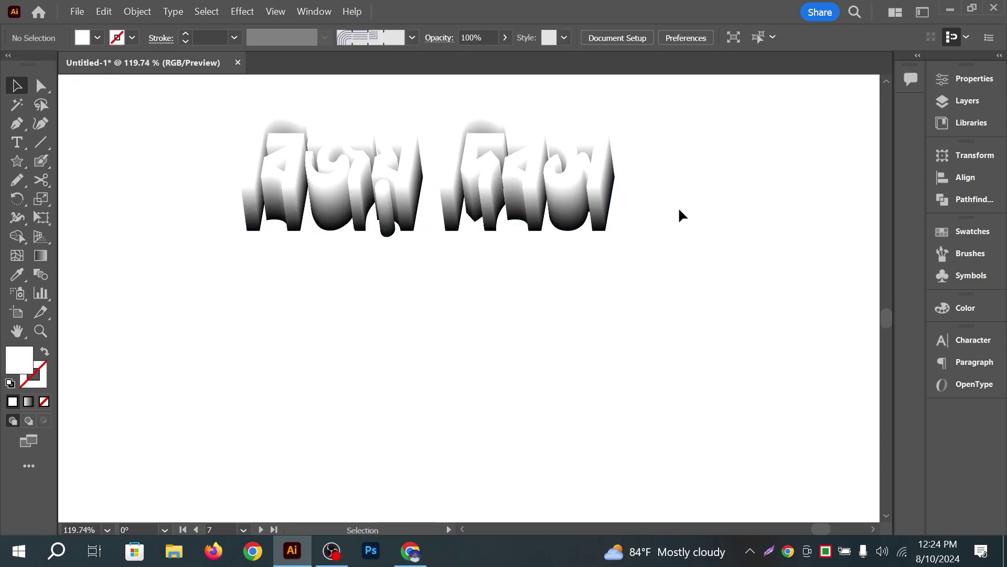
double_click(562, 212)
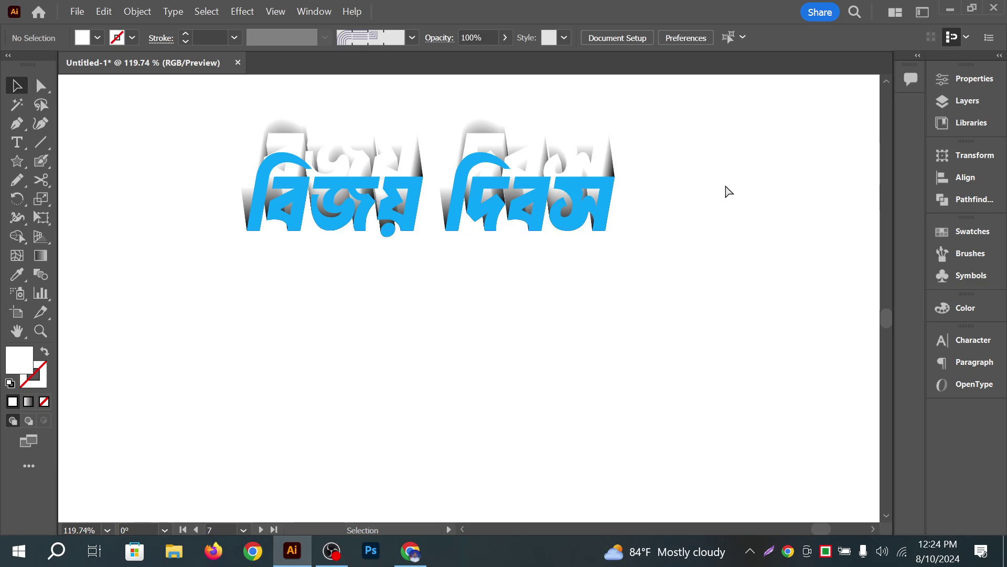
key(ctrl+z)
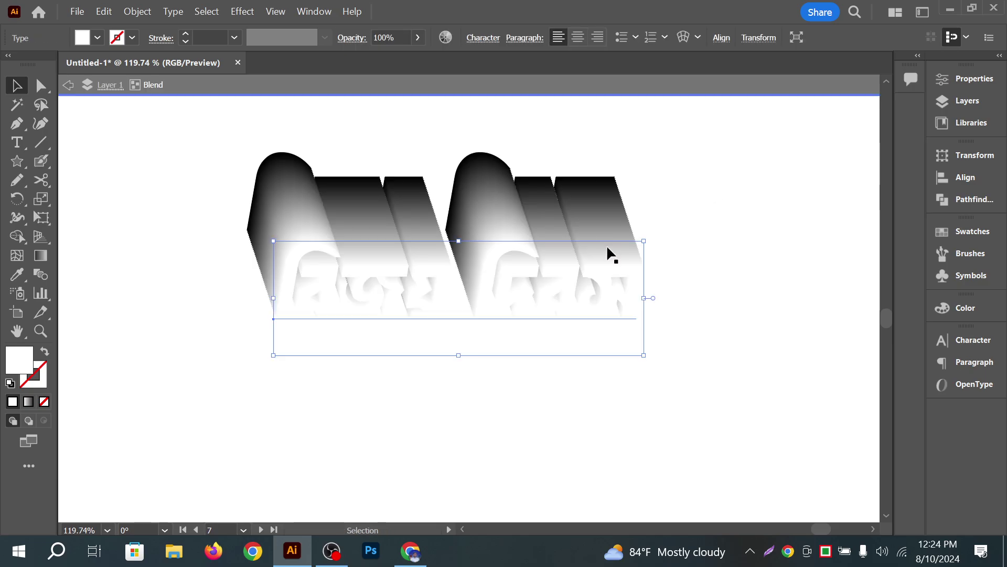
Move the blend's white end title 15 px left and 49 px up, behind the blue title, and leave isolation mode
drag(522, 249, 514, 222)
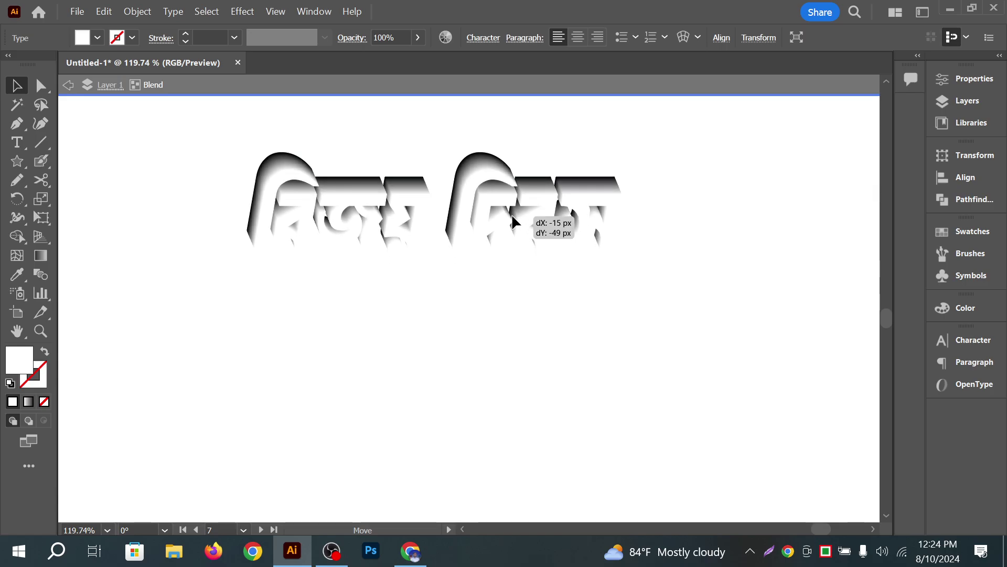
drag(603, 216, 604, 216)
click(753, 216)
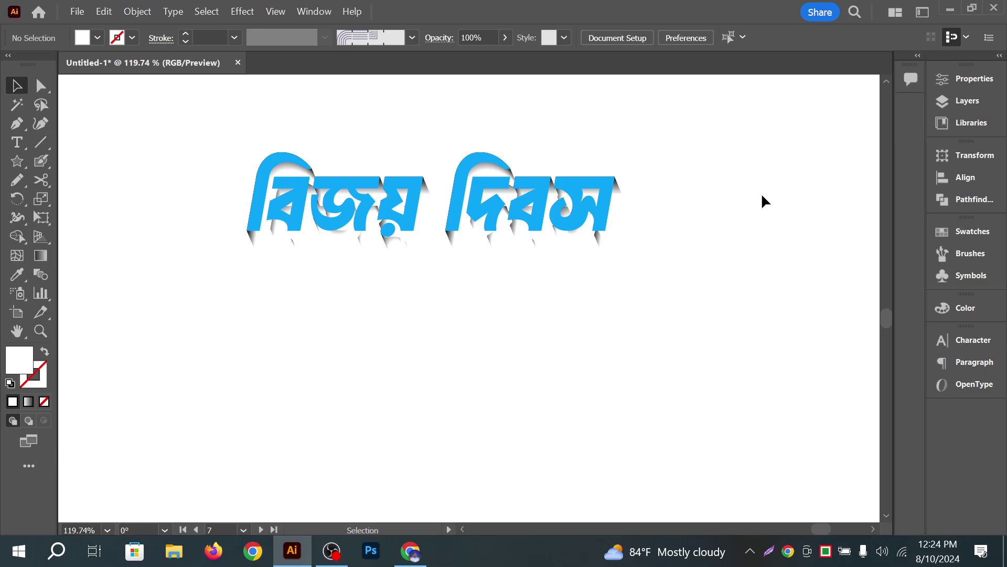
Hide the artboards and draw a rectangle that covers the whole "বিজয় দিবস" title with a margin around it
key(ctrl+shift+h)
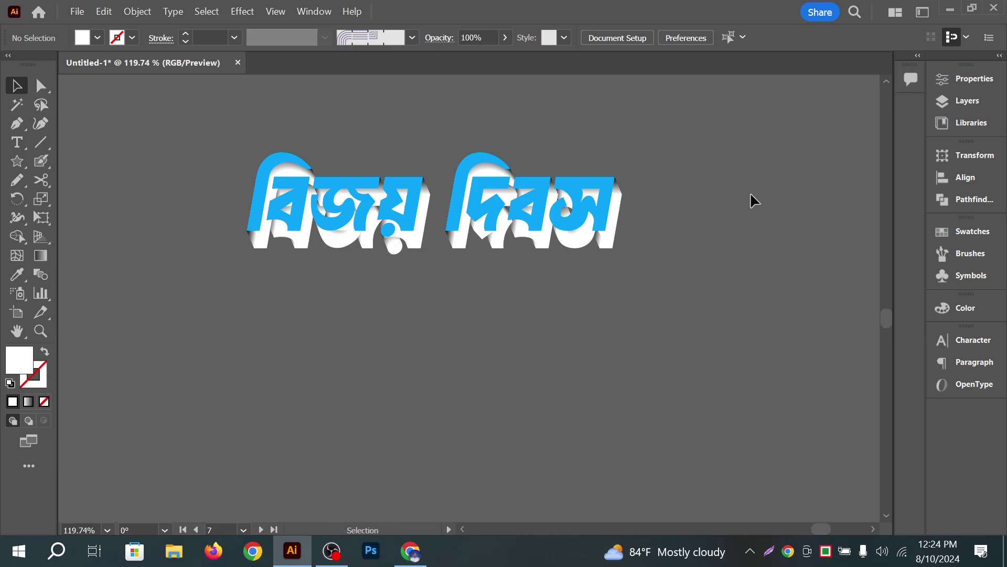
drag(722, 200, 675, 209)
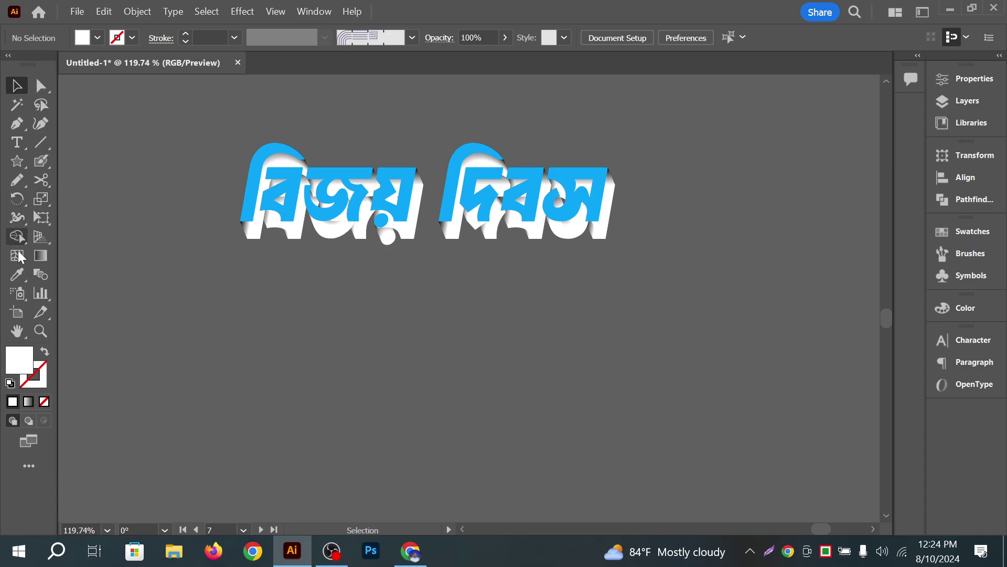
right_click(21, 201)
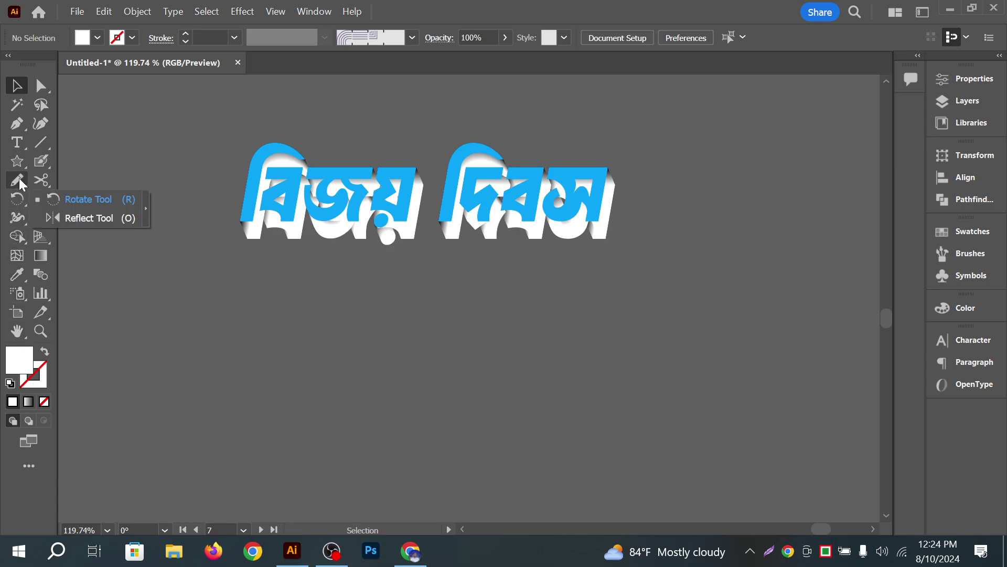
right_click(17, 161)
click(70, 163)
drag(192, 115, 684, 276)
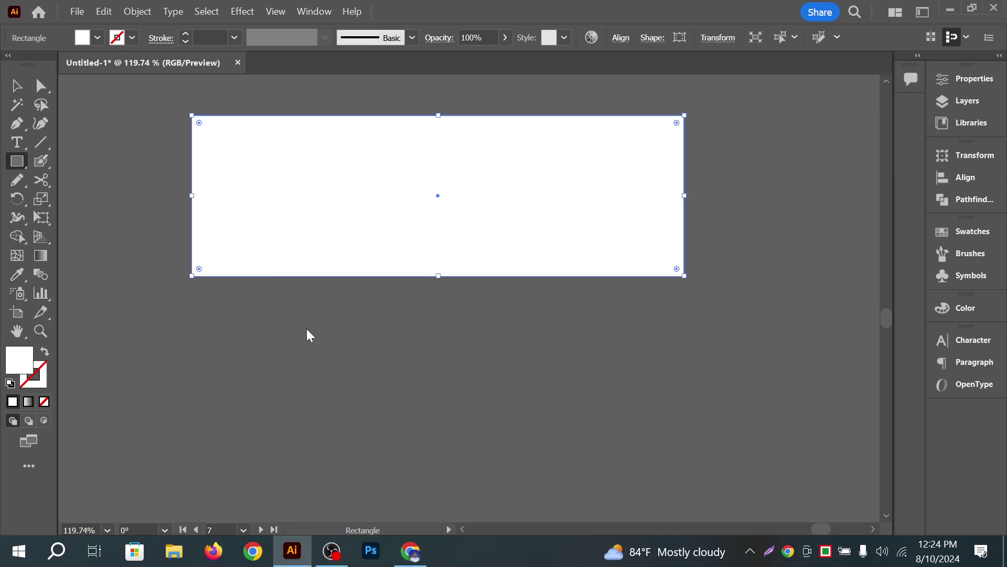
double_click(19, 360)
click(762, 205)
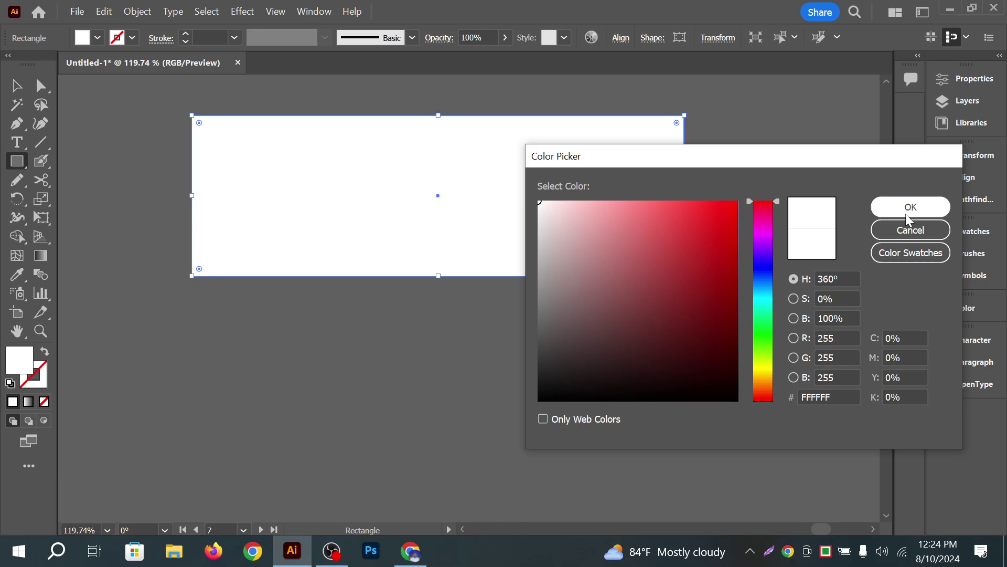
click(880, 206)
click(16, 87)
click(142, 92)
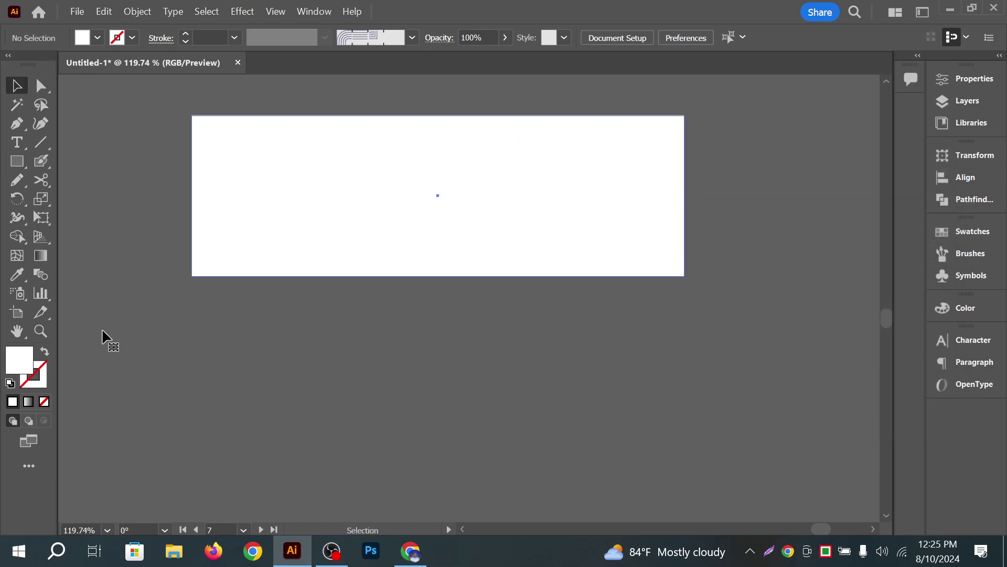
key(ctrl+z)
Fill the rectangle with red #F90808
double_click(19, 360)
click(764, 203)
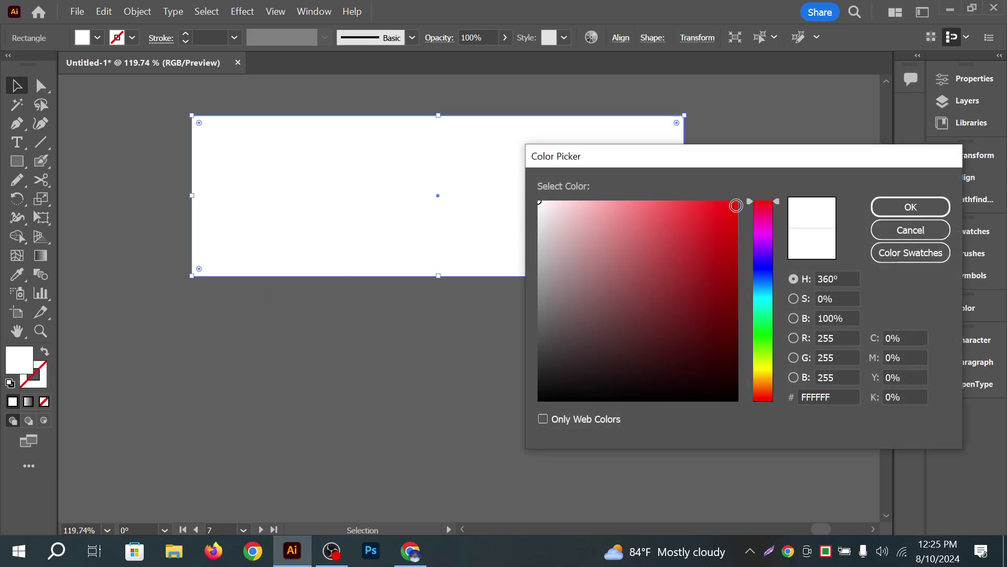
click(719, 205)
click(730, 204)
click(911, 206)
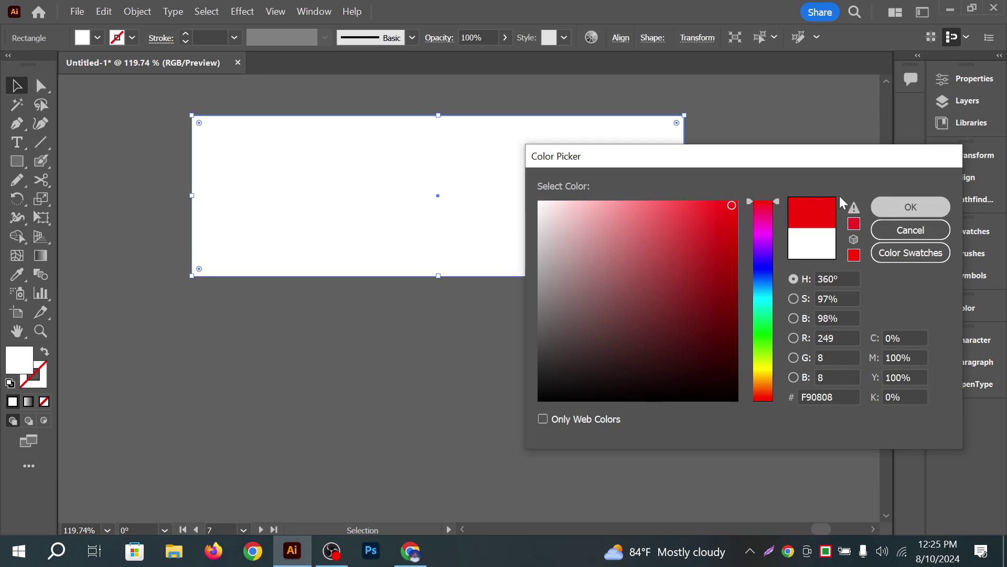
Send the red rectangle to the back, behind the title and its blend, and deselect it
key(ctrl)
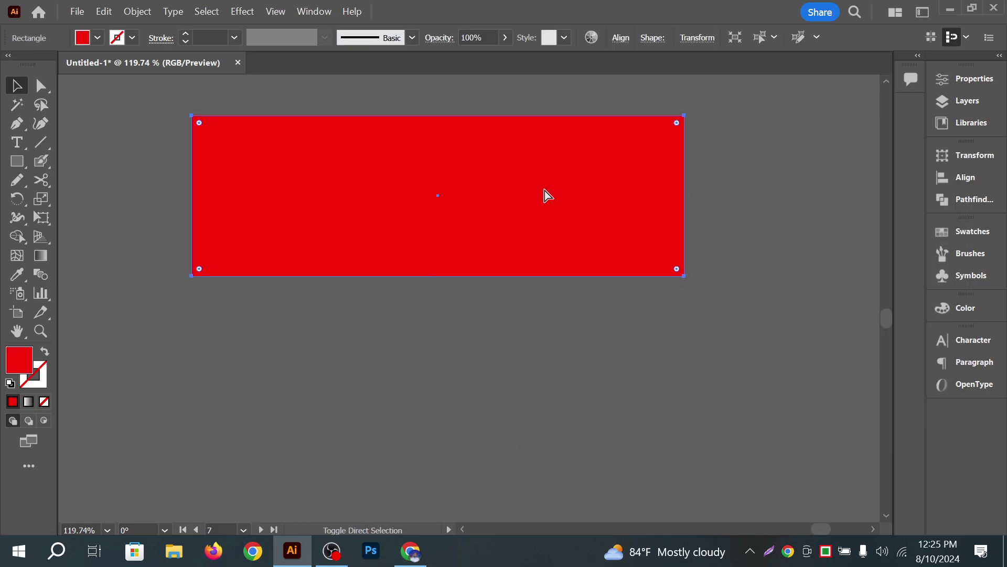
key(ctrl+shift+bracketleft)
click(733, 166)
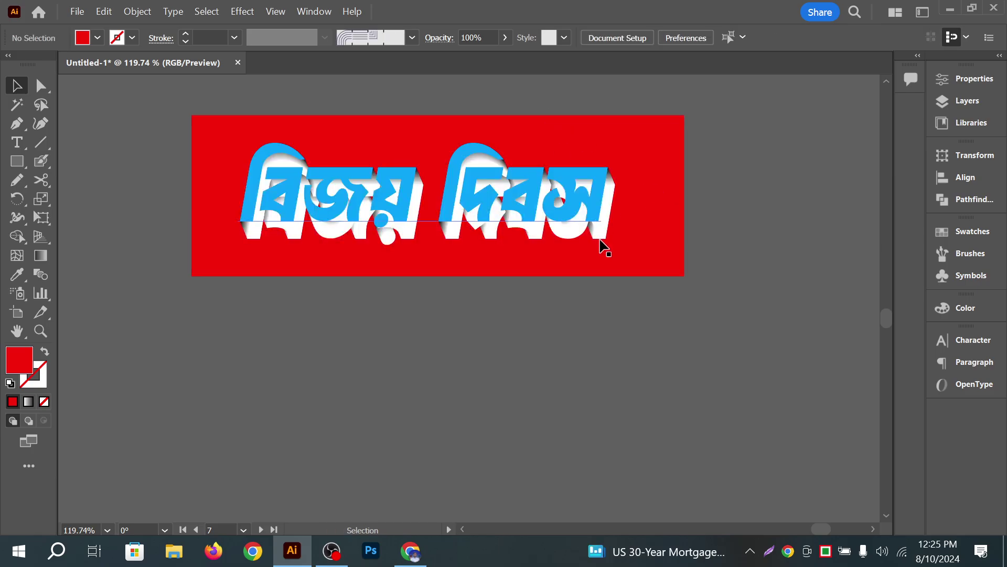
Set the shadow blend's blending mode to Multiply and deselect it
click(601, 243)
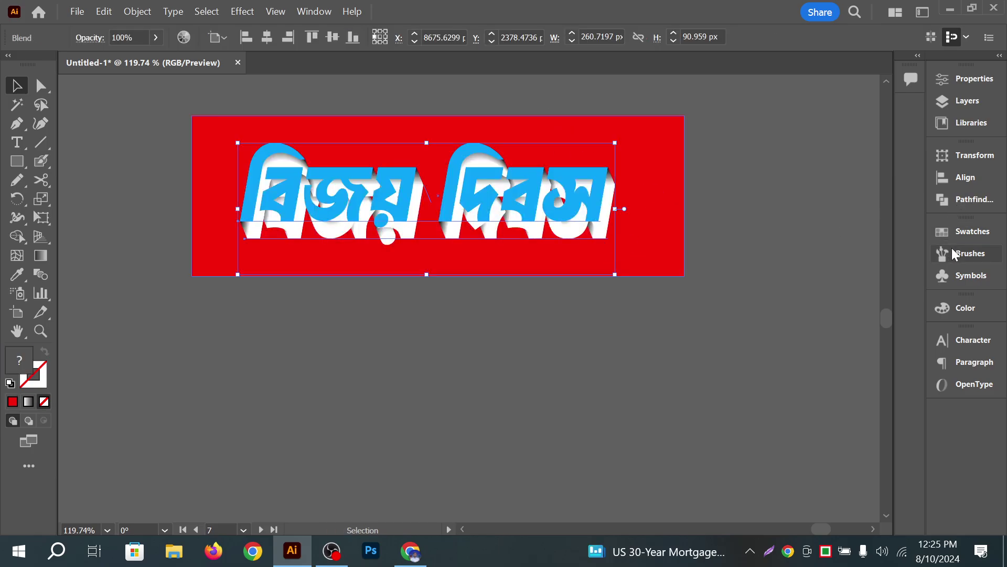
click(970, 79)
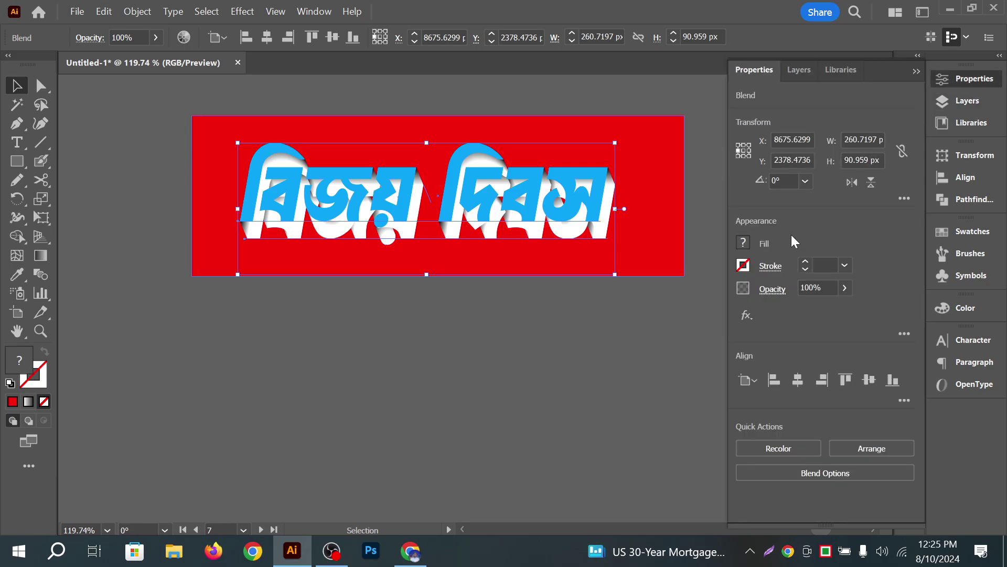
click(772, 289)
click(651, 317)
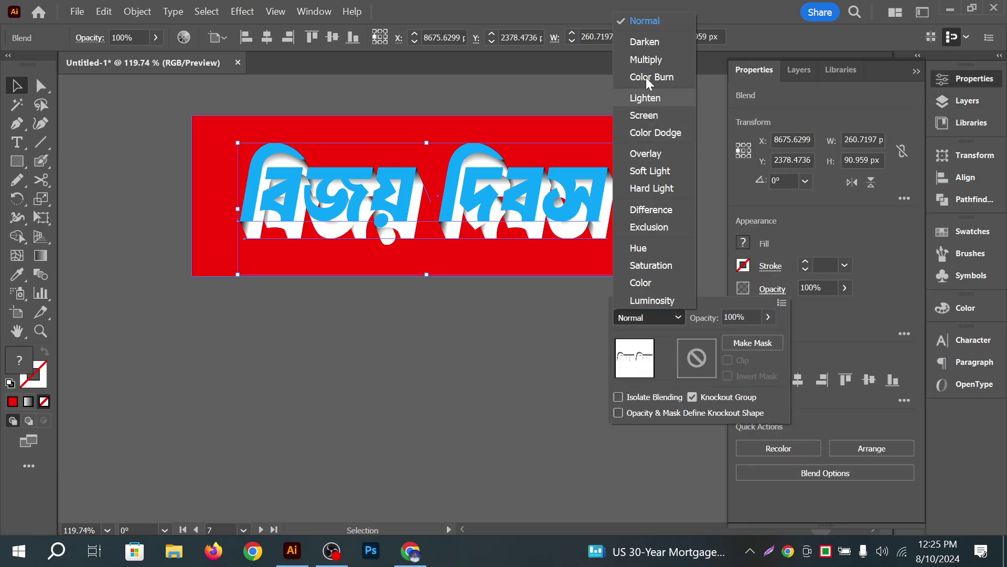
click(650, 60)
click(530, 326)
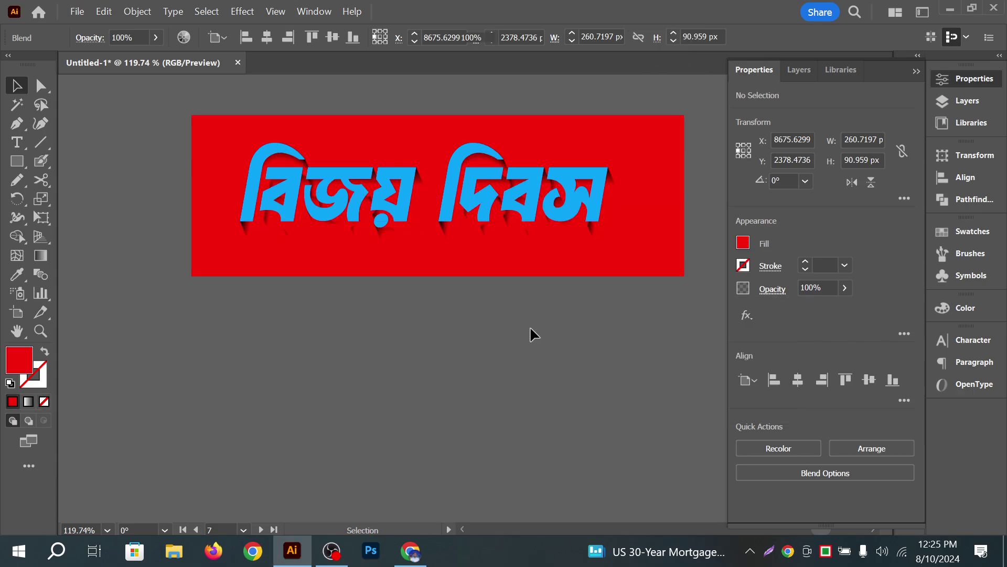
Move the blue title down off the shadow to expose the blend underneath, and undo the move
scroll(534, 326, up, 3)
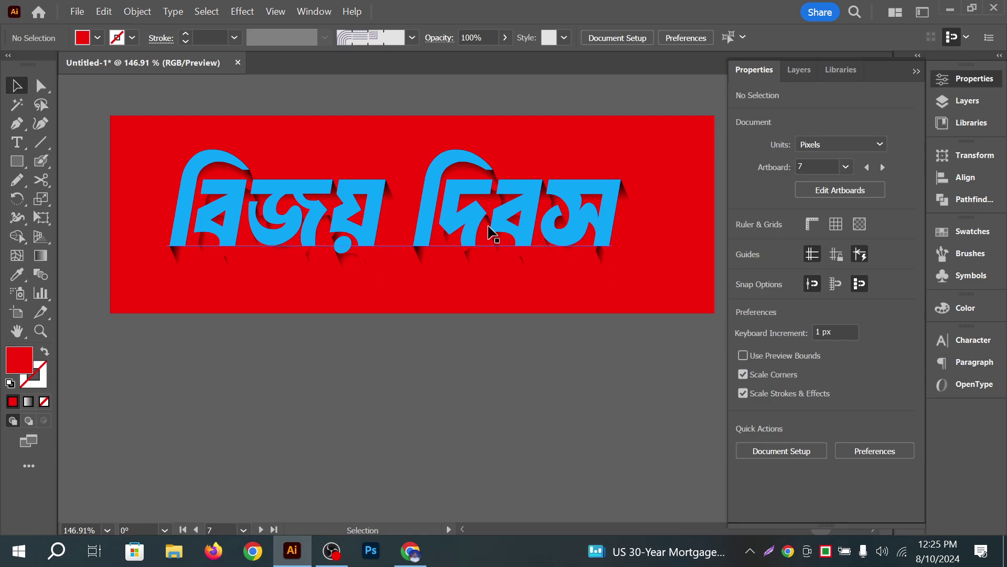
scroll(603, 313, right, 1)
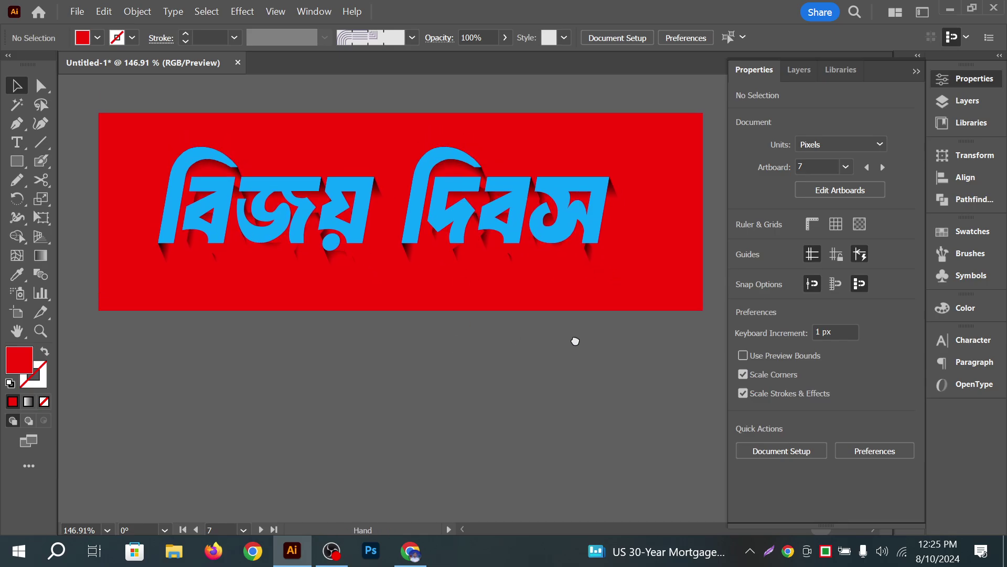
click(596, 274)
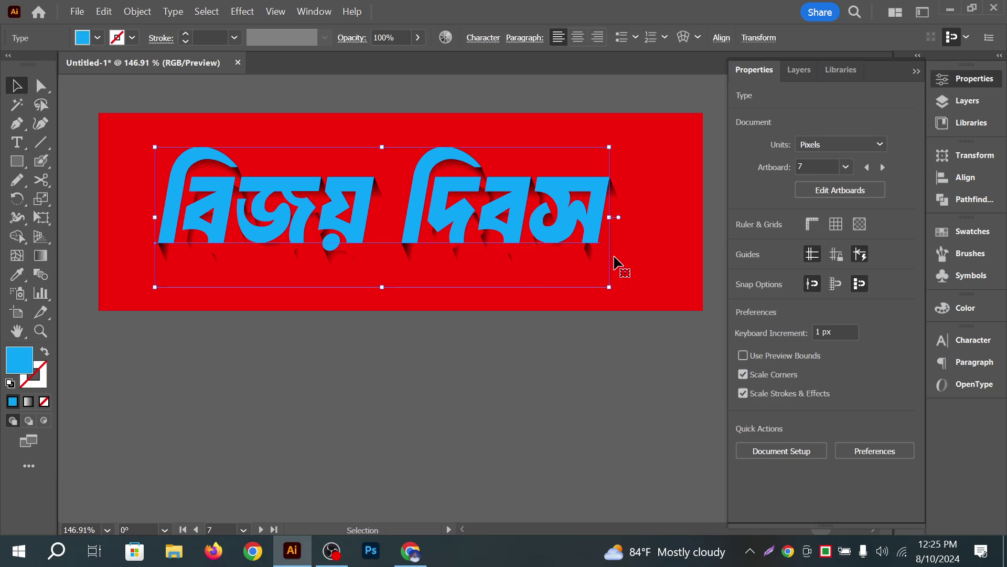
drag(596, 273, 594, 370)
click(432, 218)
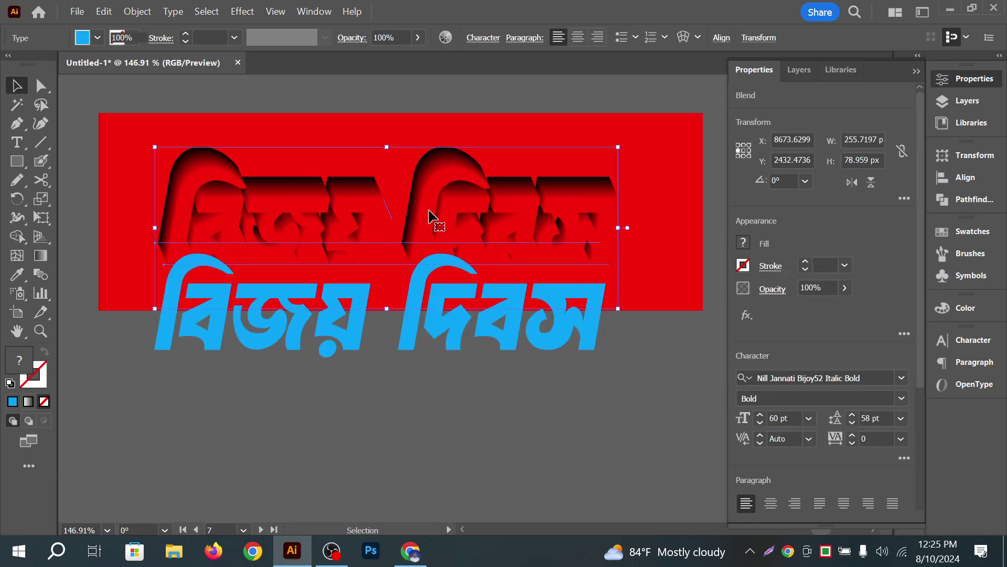
key(ctrl+z)
key(ctrl+z)
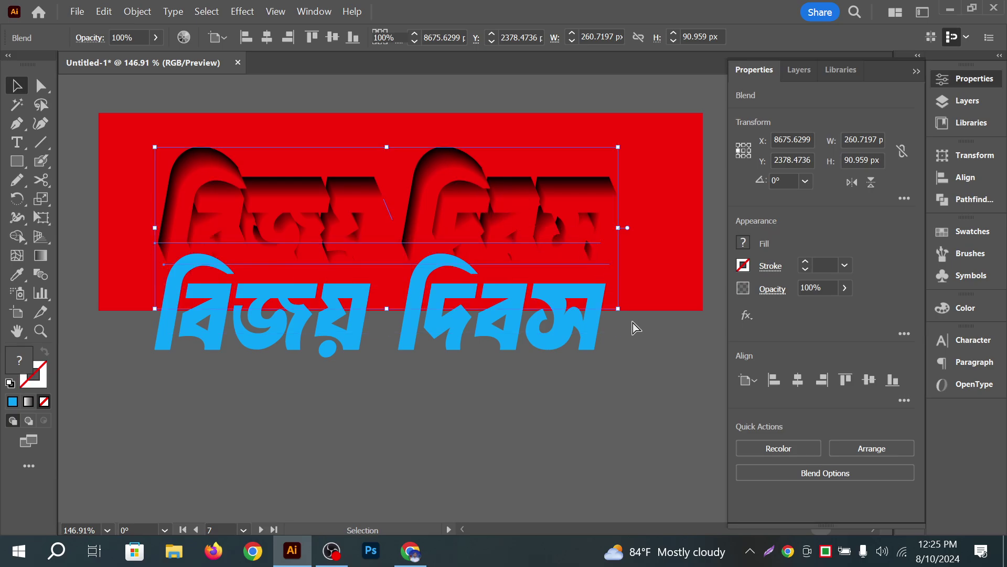
click(598, 273)
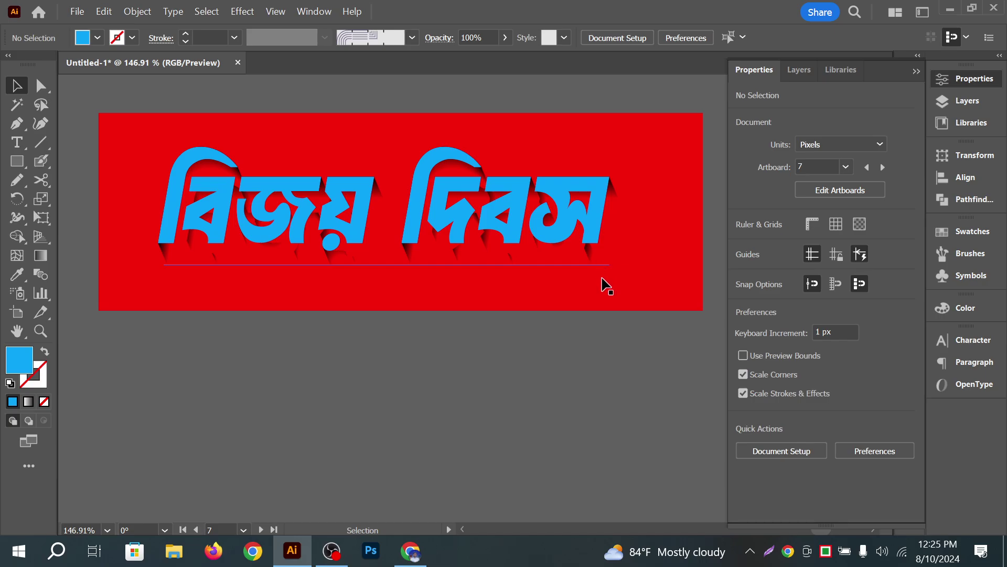
Hide the blue title and move the shadow blend's white text copy farther down to lengthen the shadow
click(556, 220)
key(Delete)
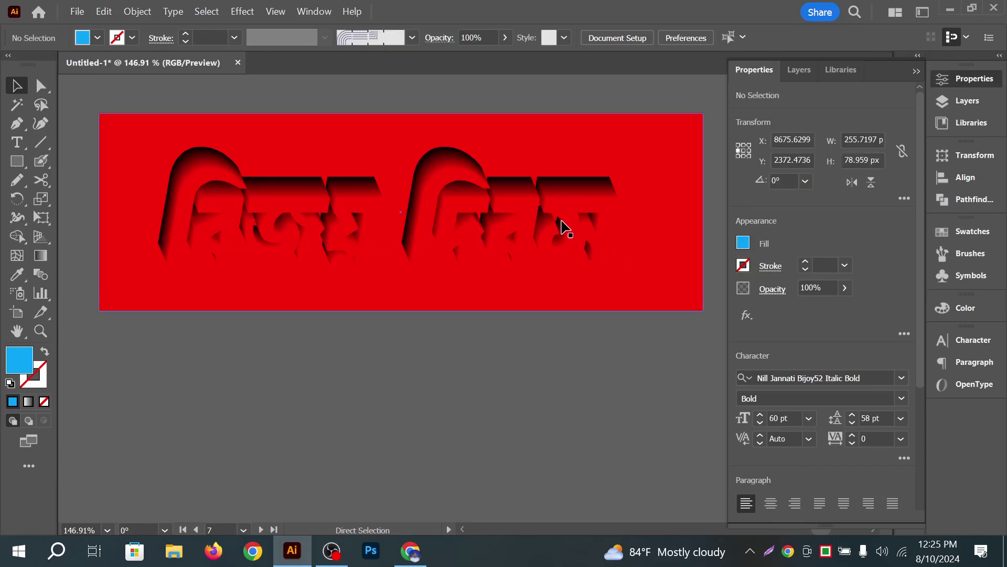
double_click(565, 222)
mouse_move(563, 236)
mouse_down()
mouse_move(562, 250)
mouse_move(570, 242)
mouse_up()
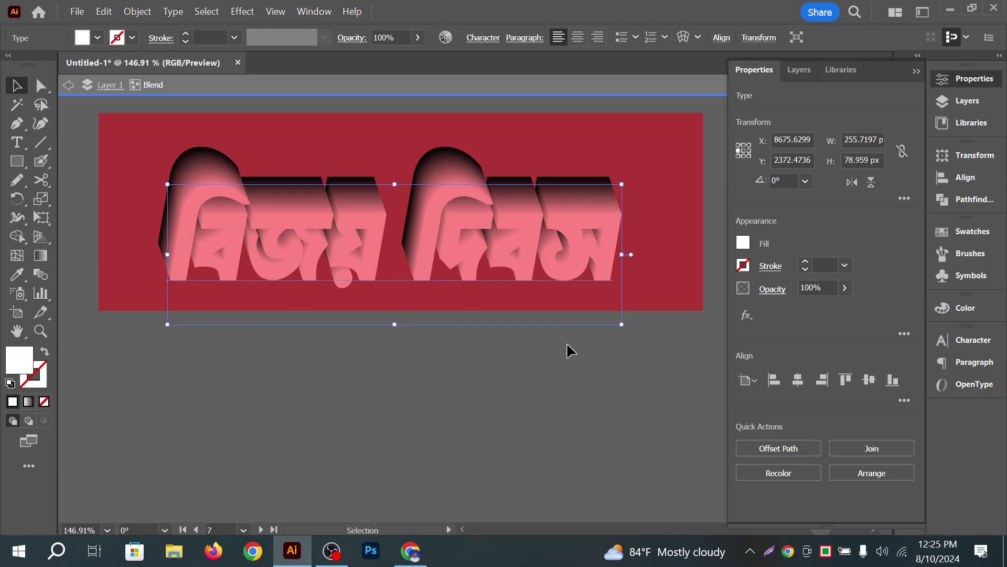
double_click(567, 342)
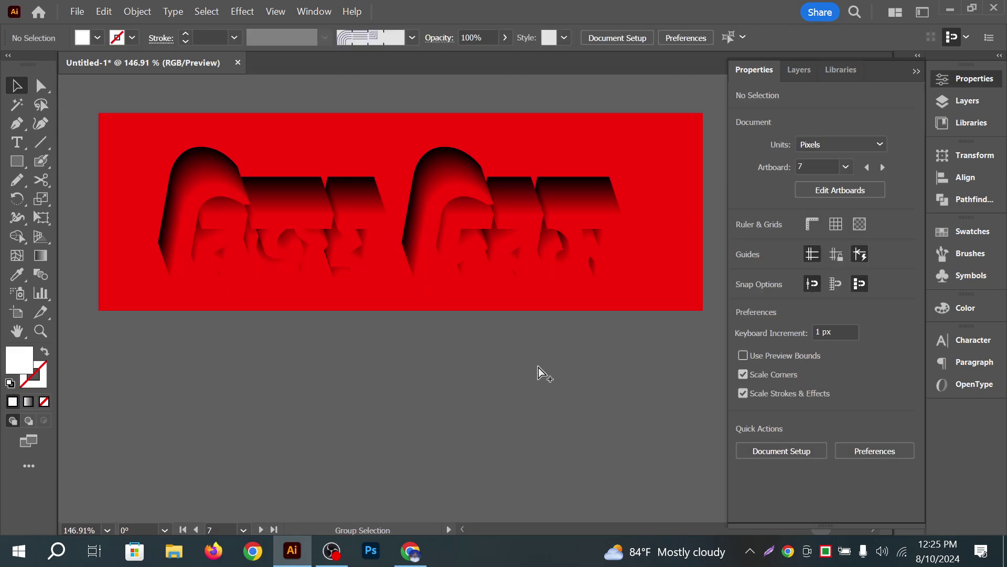
Show the hidden blue title again over the lengthened shadow and leave everything deselected
key(ctrl+f)
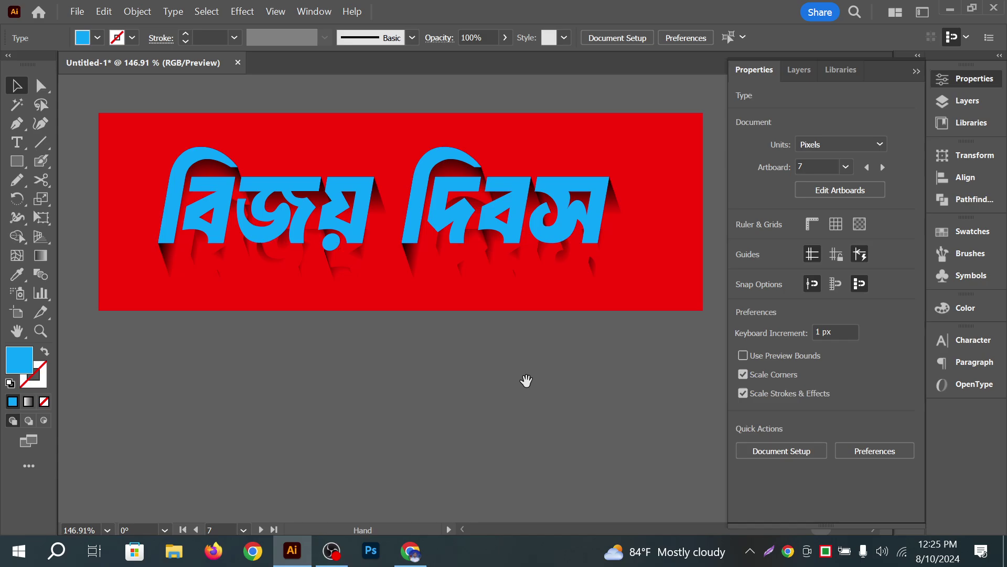
key(ctrl+shift+a)
drag(526, 380, 597, 346)
drag(525, 311, 523, 331)
click(672, 226)
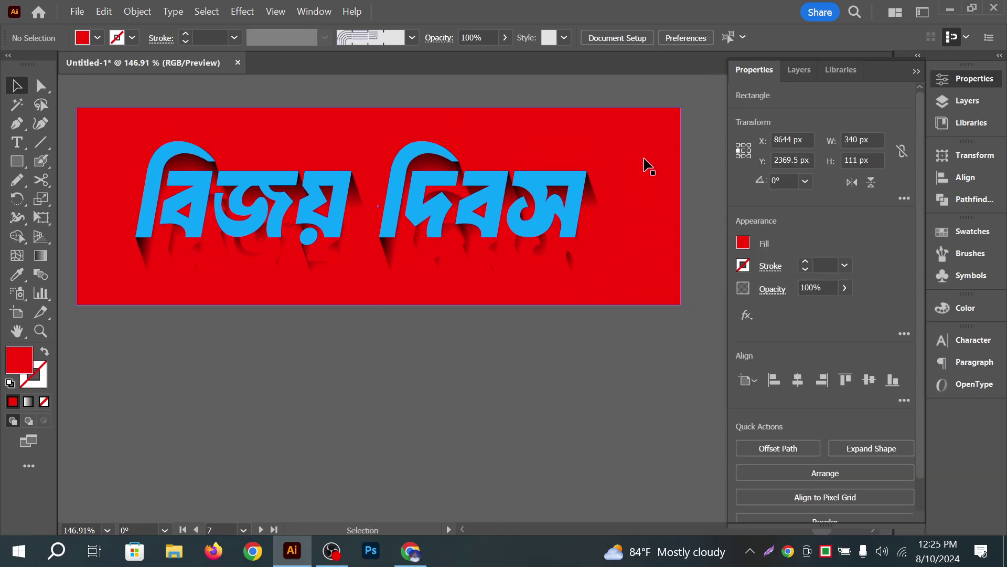
key(ctrl+shift+a)
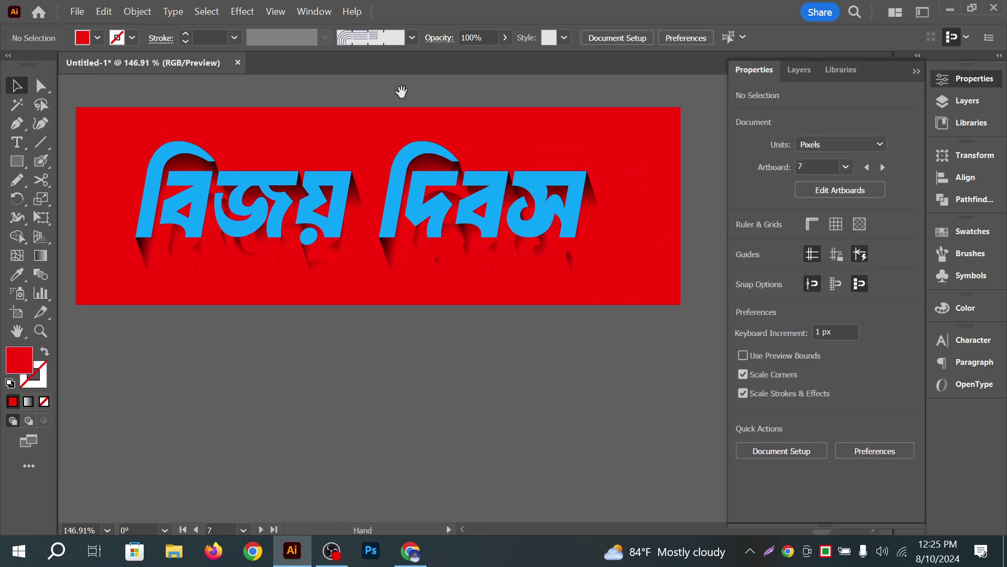
drag(402, 93, 427, 111)
Bring the red rectangle to the front of the title and its shadow, and undo the reordering
click(347, 150)
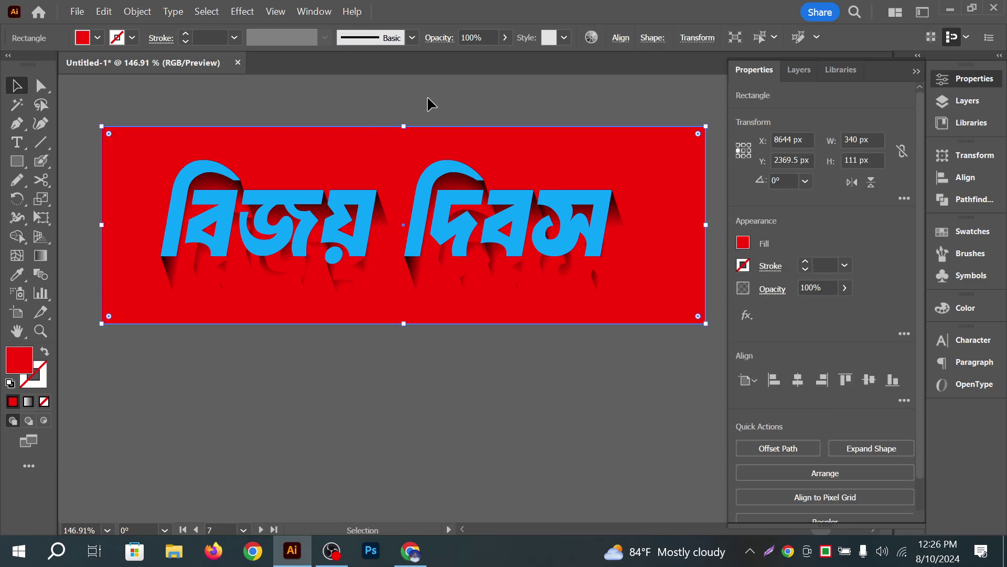
right_click(370, 138)
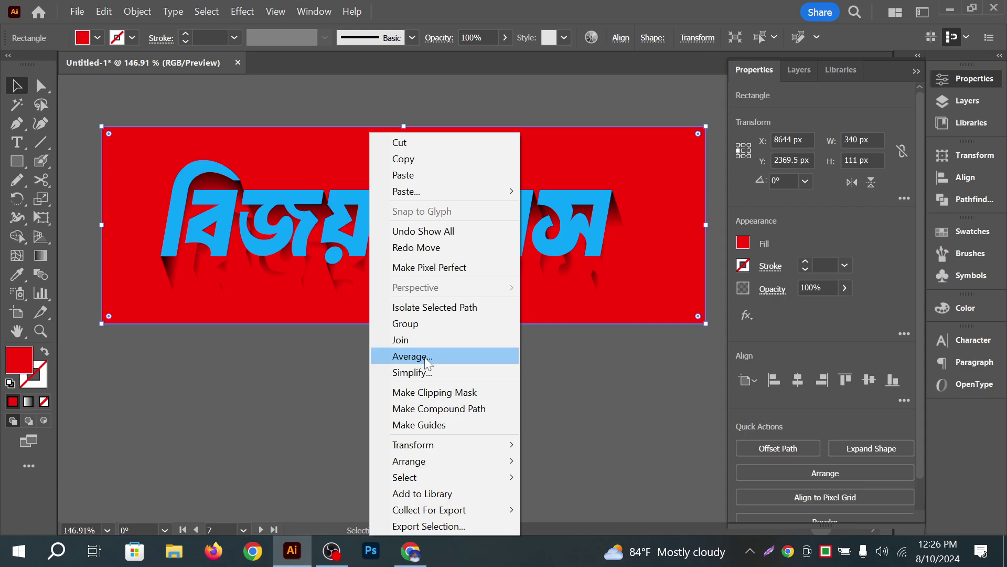
mouse_move(439, 460)
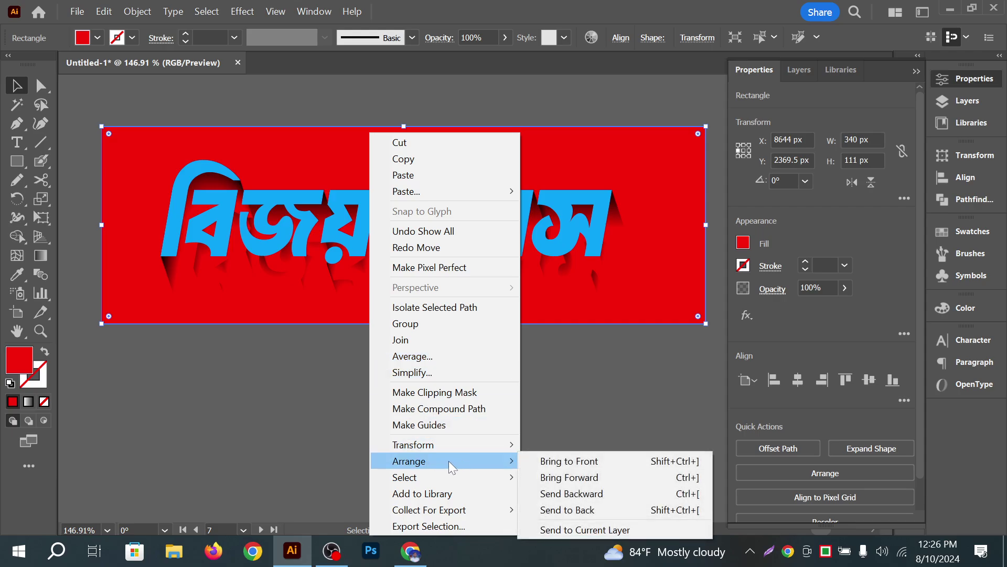
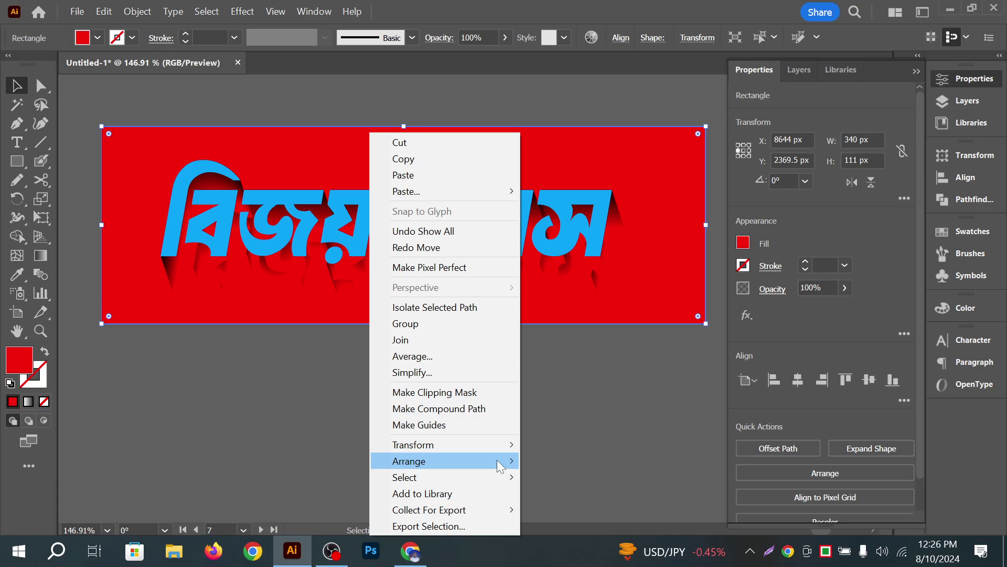
mouse_move(496, 460)
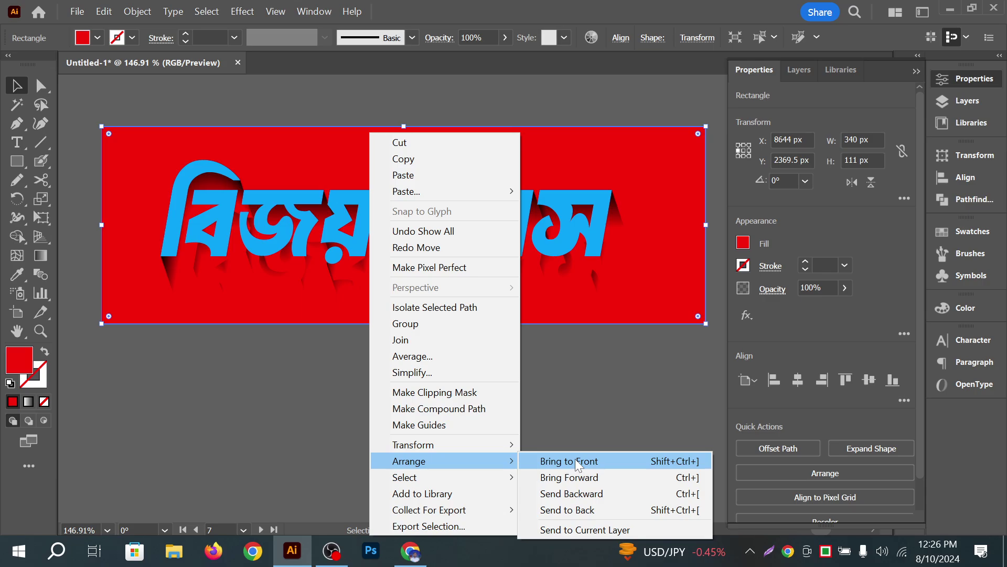
click(575, 459)
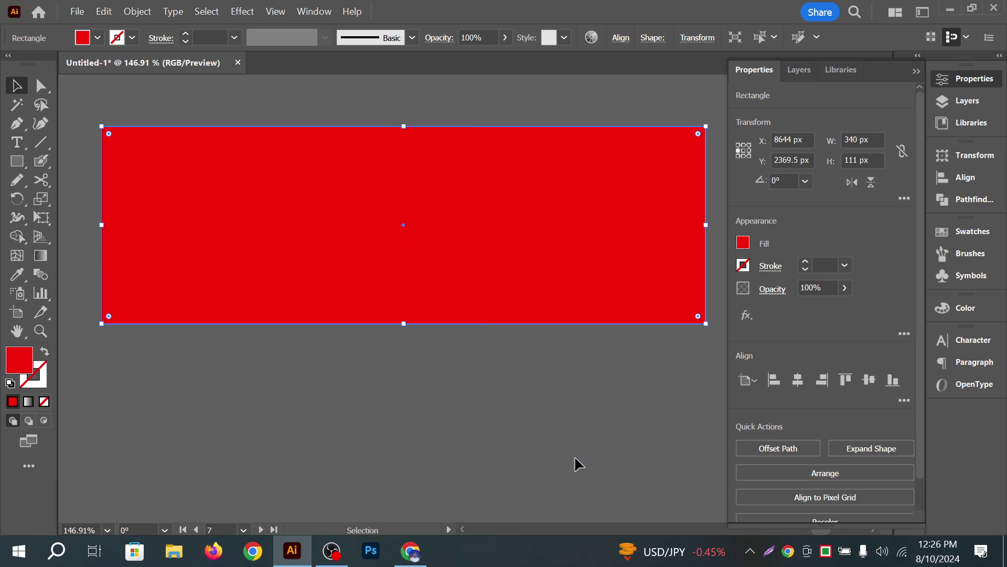
click(512, 431)
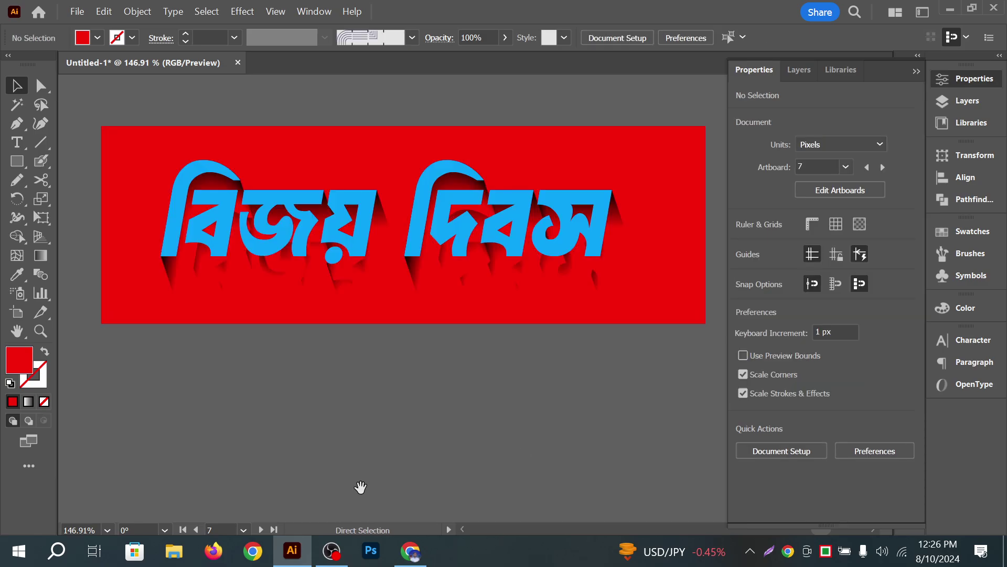
Collapse the Properties panel to give the title on its red background more room
drag(408, 412, 413, 409)
click(917, 71)
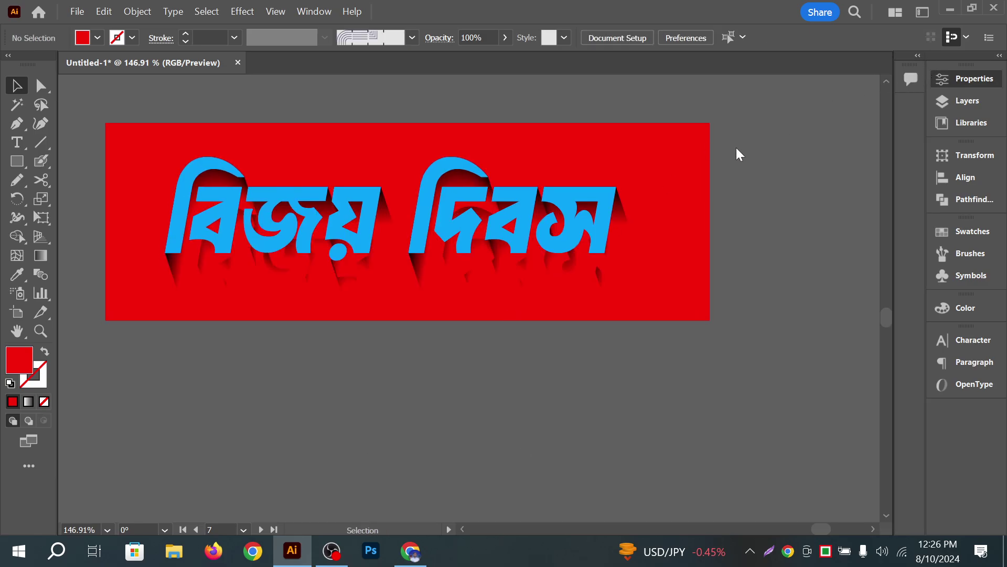
drag(446, 403, 669, 349)
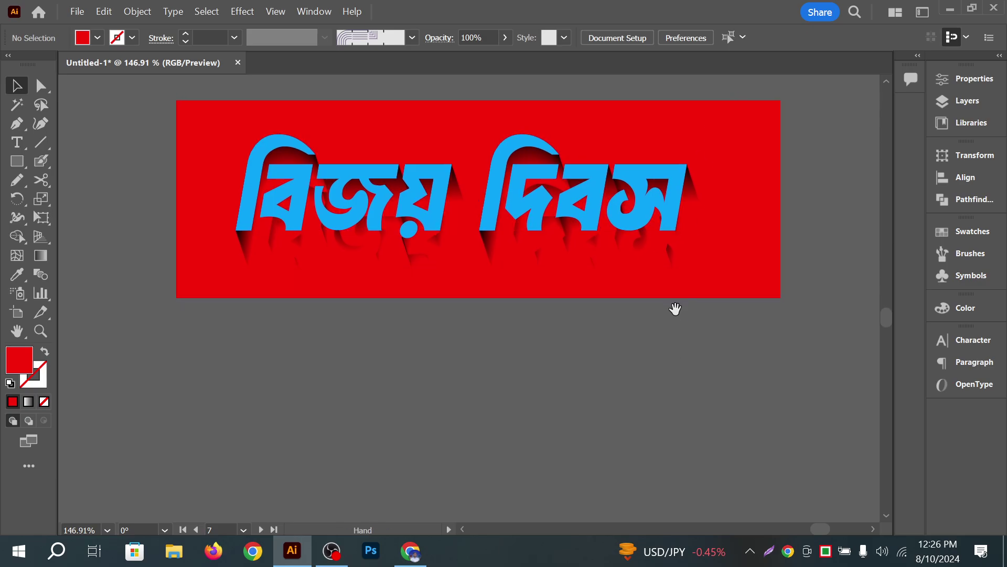
drag(675, 308, 673, 329)
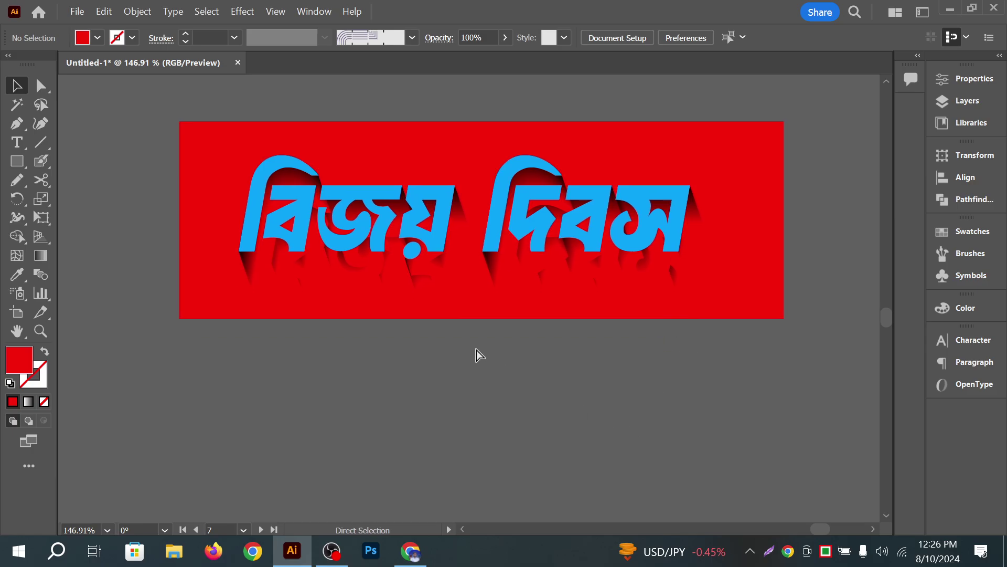
drag(477, 376, 470, 401)
Switch to Chrome, examine the title lettering on the YouTube "bangla natok" thumbnails, clear the search text and return to Illustrator
key(alt+Tab)
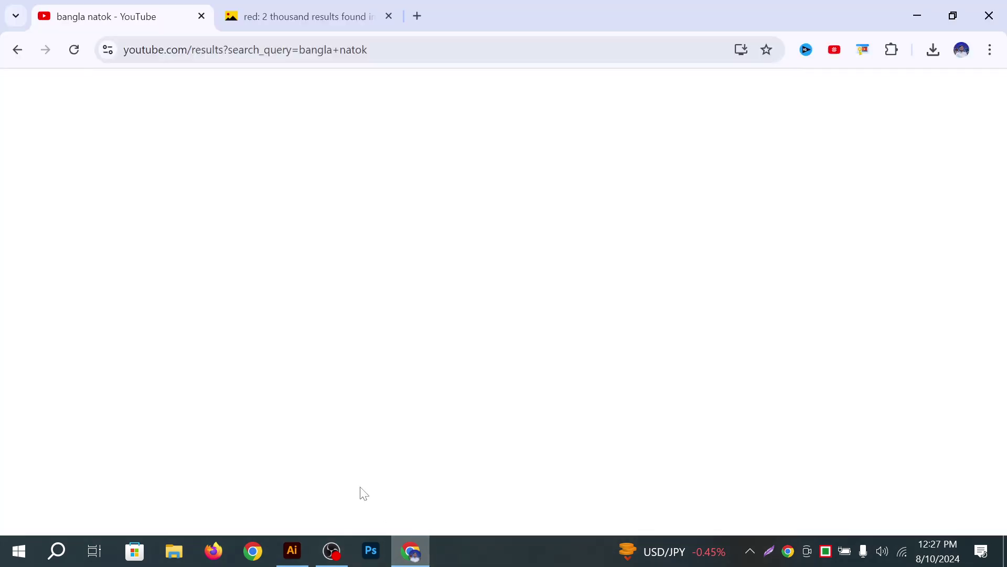
scroll(462, 315, up, 3)
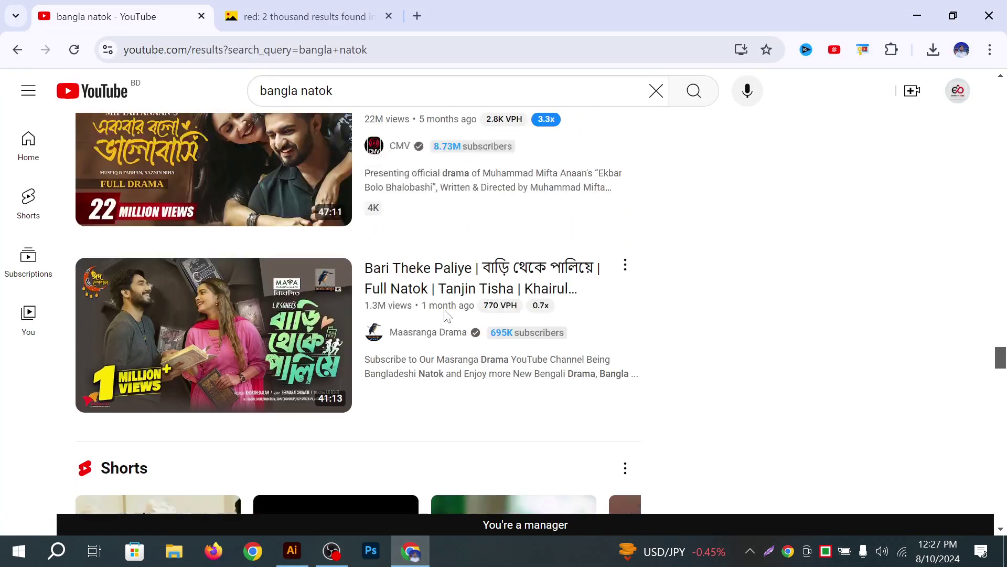
scroll(498, 325, down, 3)
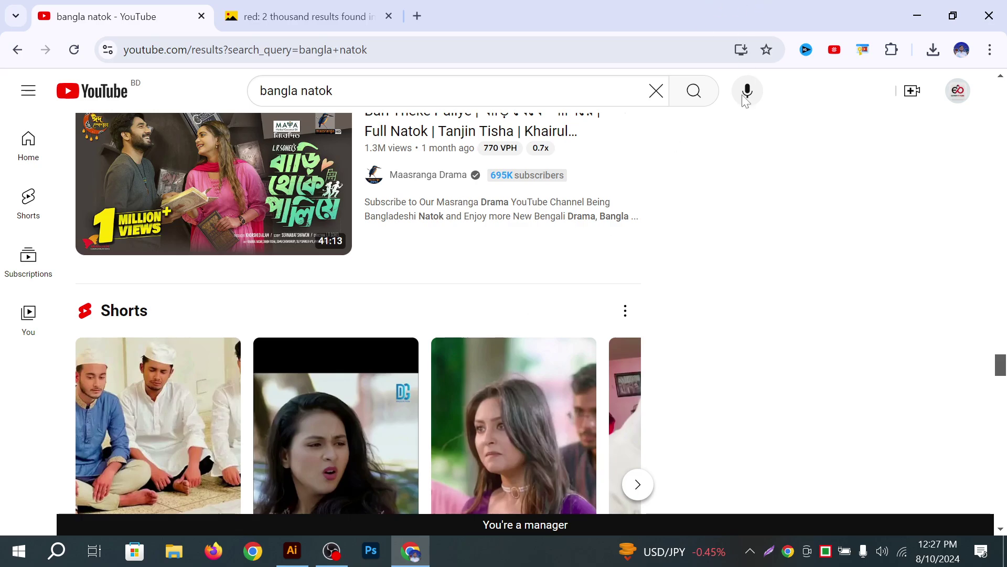
scroll(823, 292, up, 8)
scroll(671, 254, down, 4)
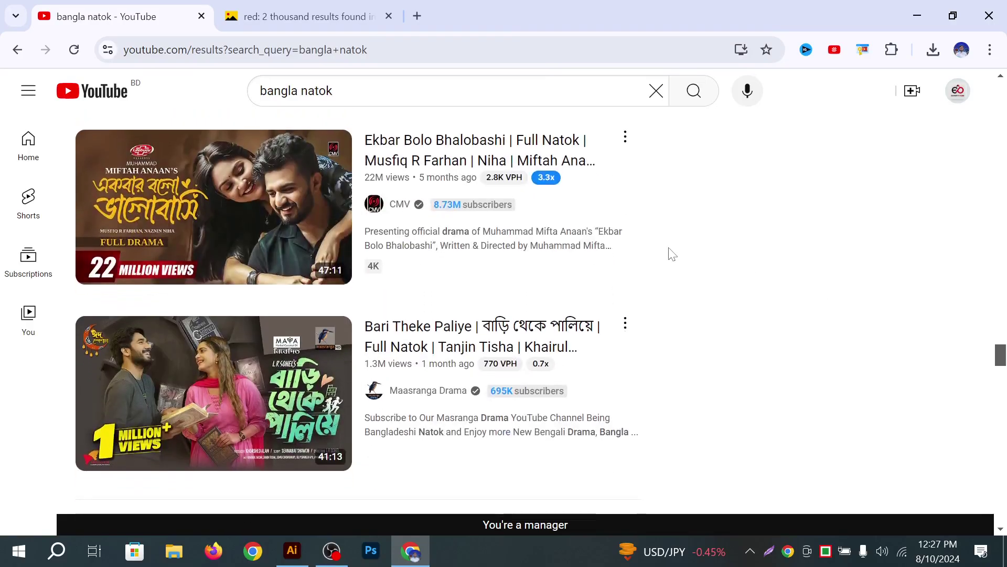
scroll(672, 257, down, 5)
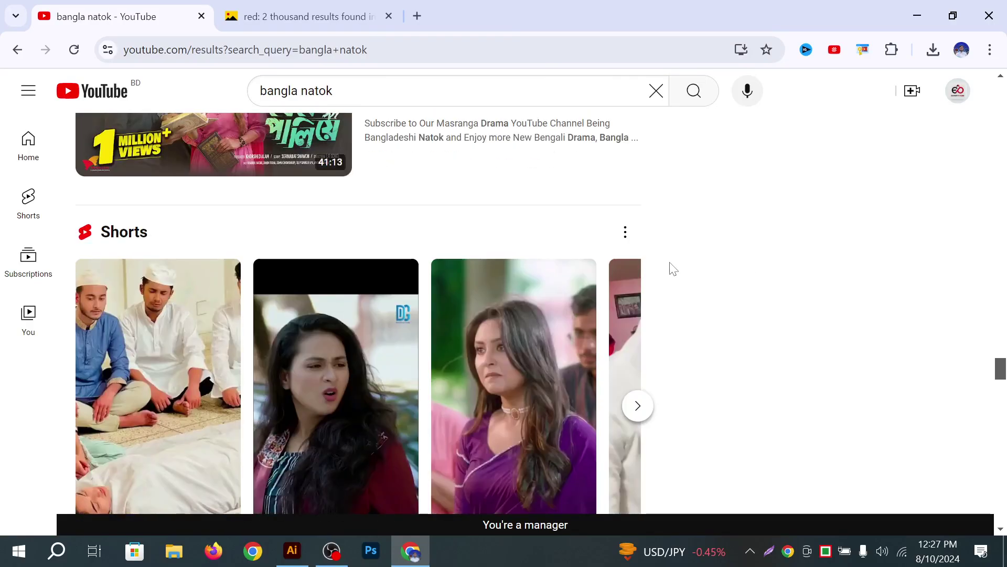
scroll(596, 229, up, 7)
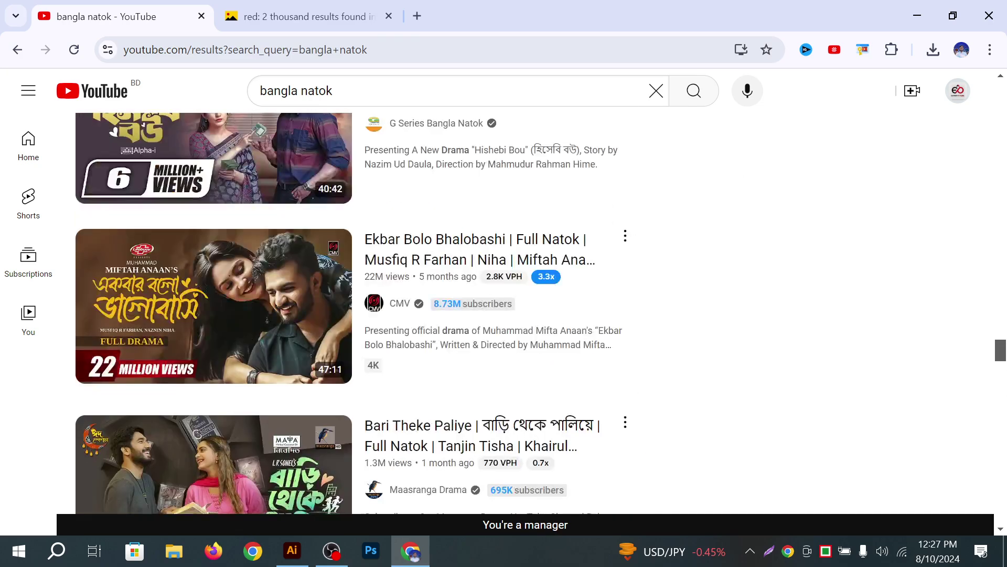
click(645, 103)
click(63, 96)
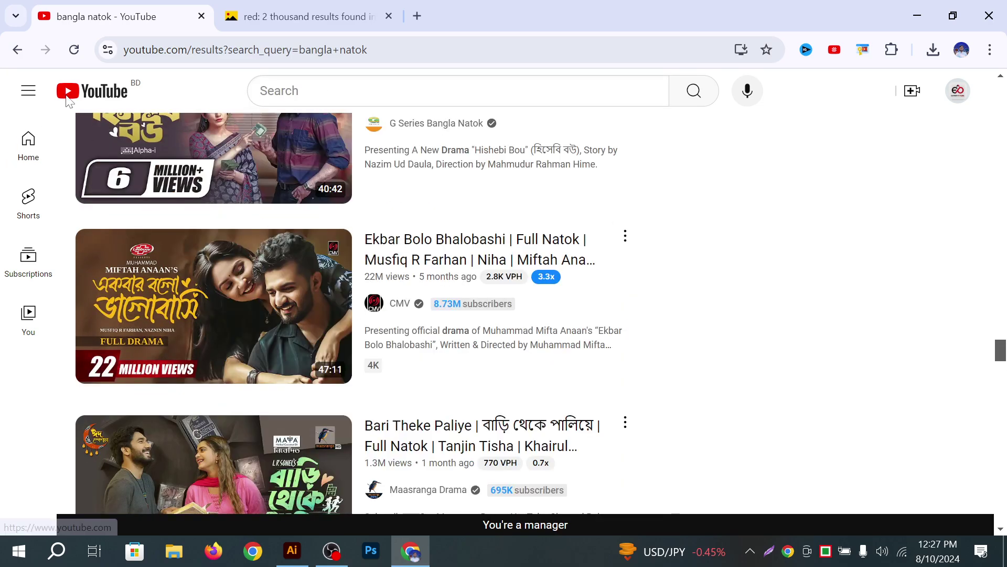
click(918, 16)
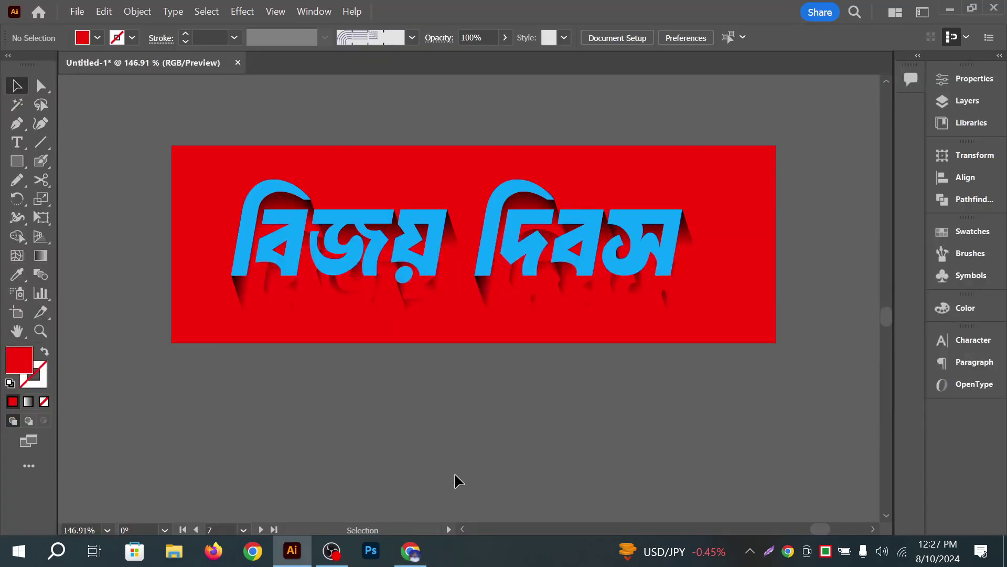
Switch to OBS to check the running screen recording, and return to Illustrator
drag(654, 430, 558, 237)
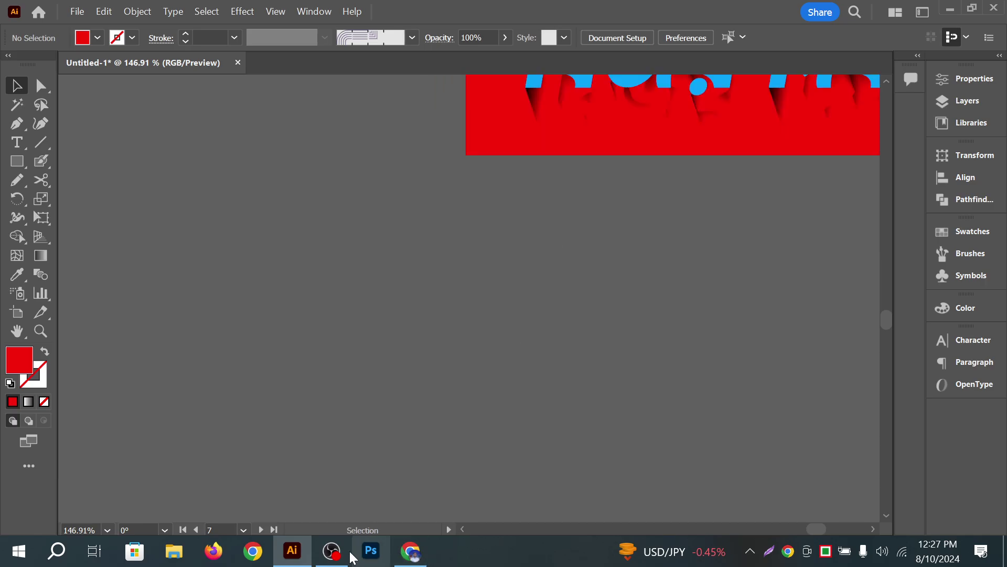
mouse_move(343, 559)
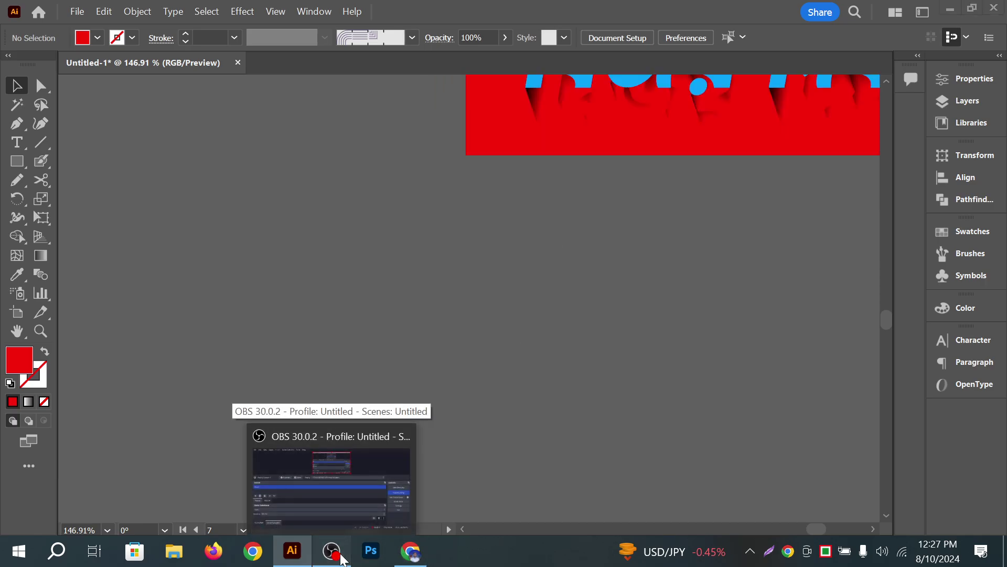
click(342, 559)
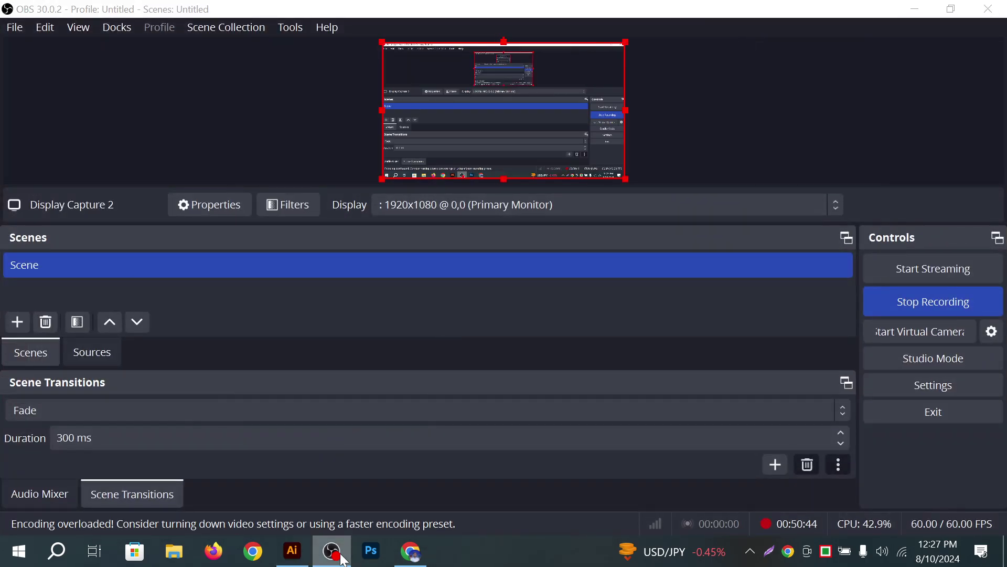
click(332, 551)
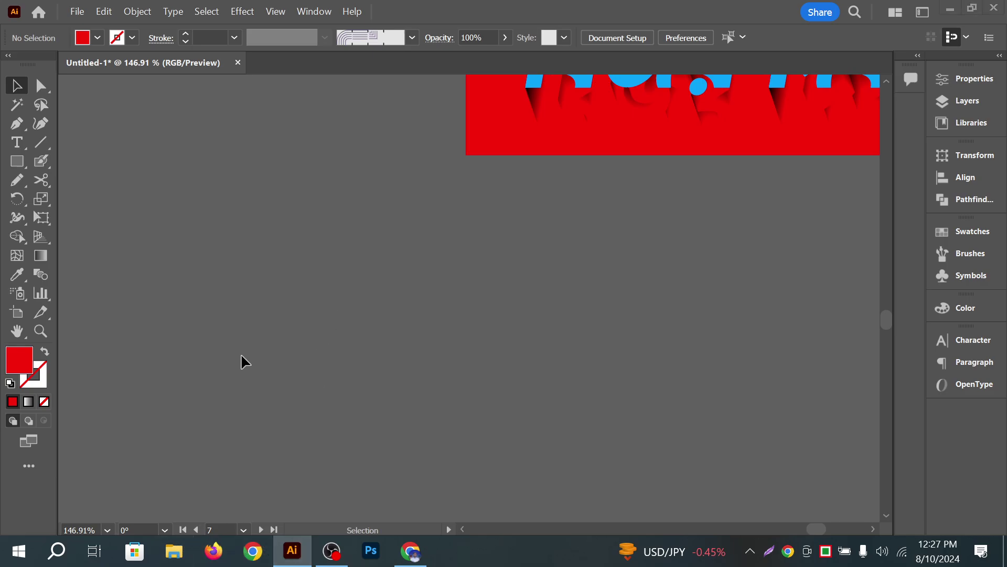
Open today's Illustrator file from the Downloads folder in File Explorer
click(171, 564)
click(171, 564)
click(176, 564)
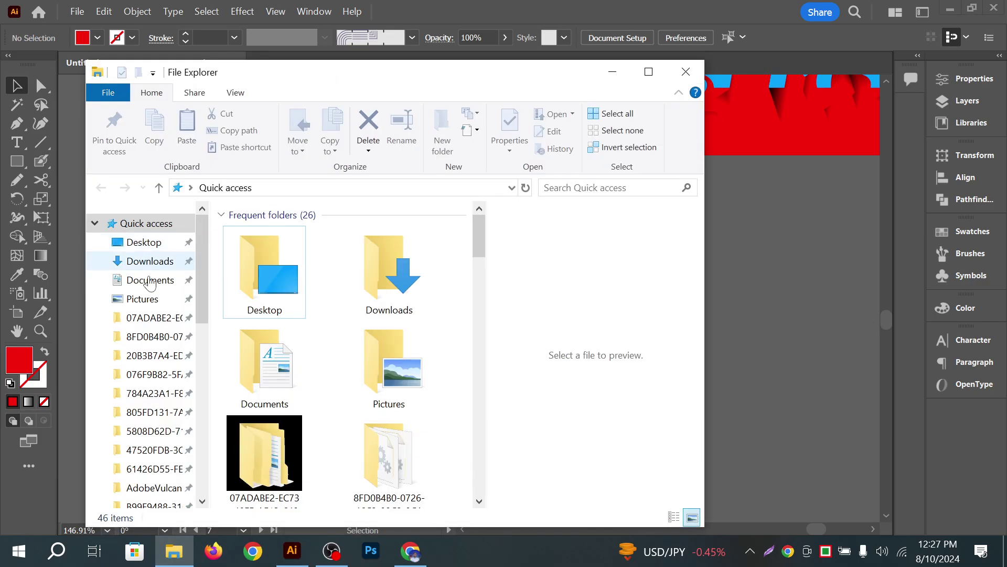
click(158, 261)
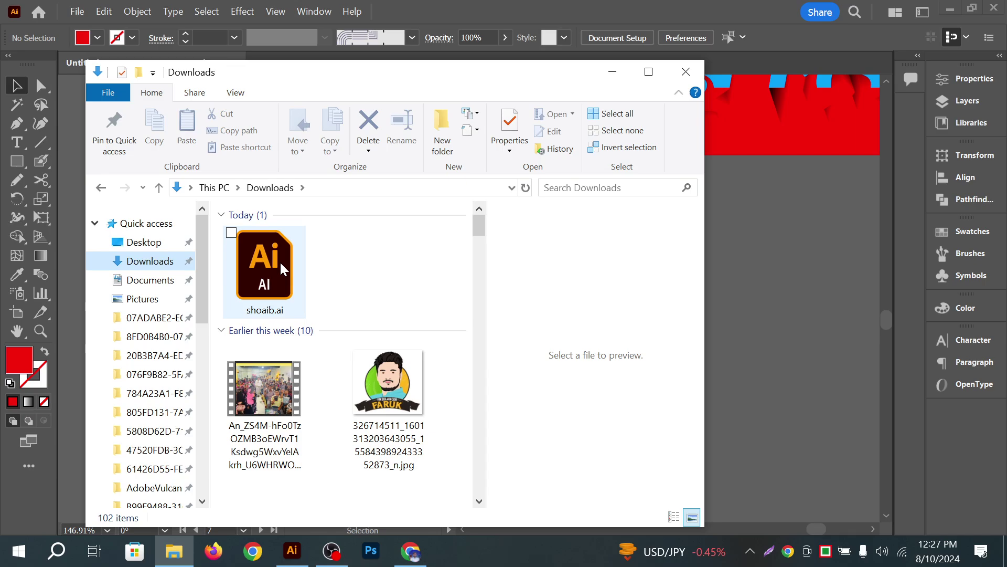
click(279, 263)
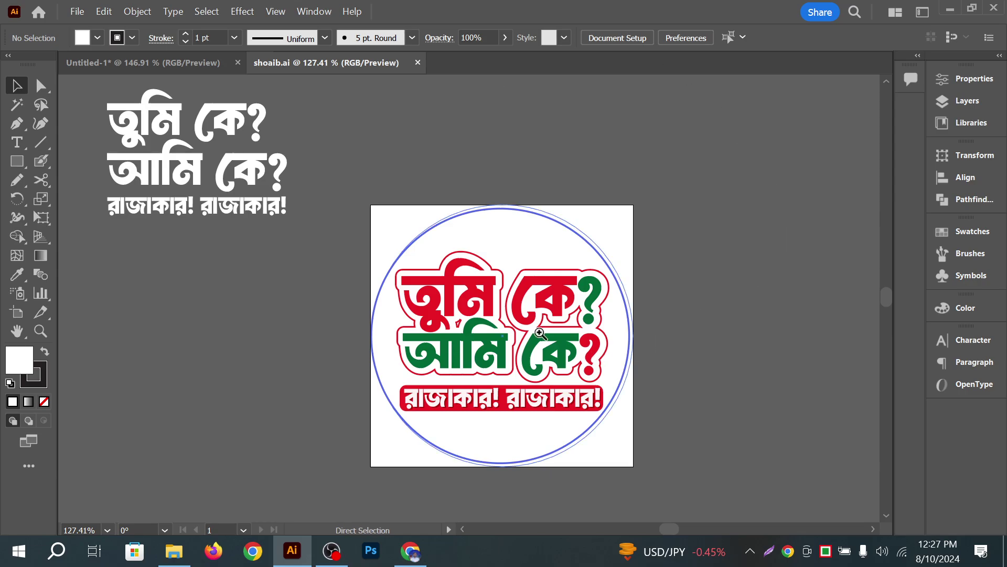
Isolate the red and green lettering group and place a copy without its outline on the empty canvas beside the artboard
drag(536, 279, 630, 286)
drag(721, 403, 566, 303)
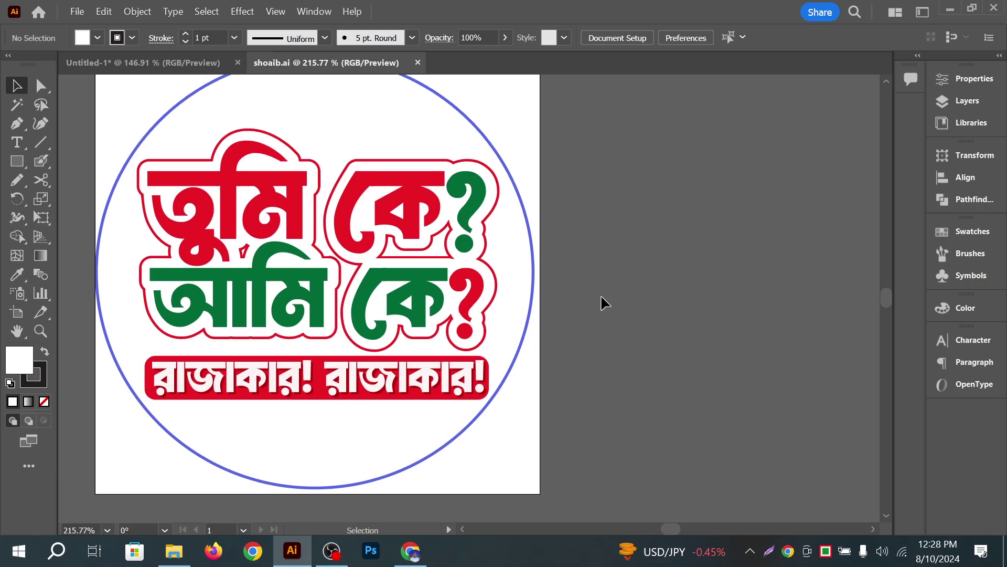
drag(675, 272, 546, 286)
click(338, 205)
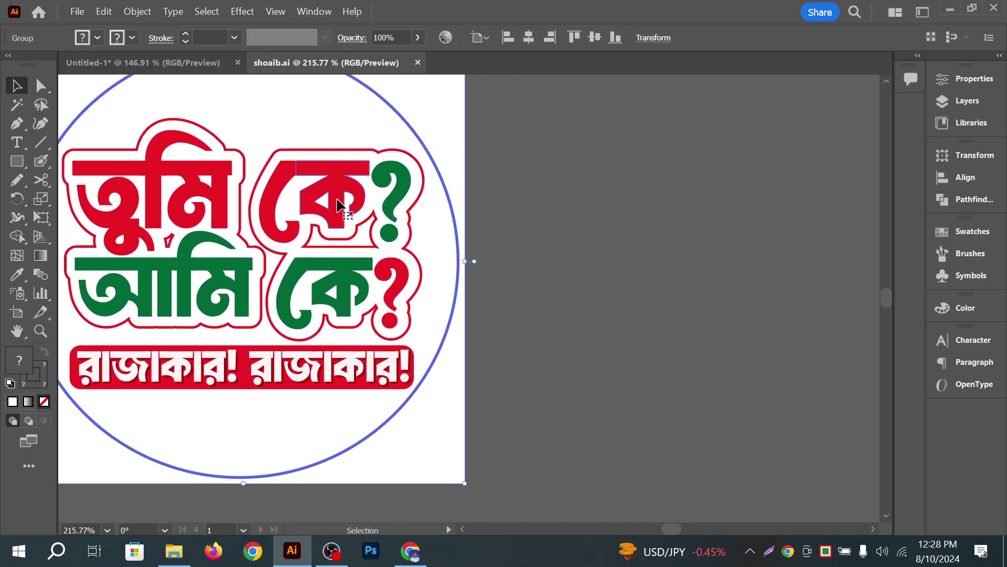
double_click(336, 193)
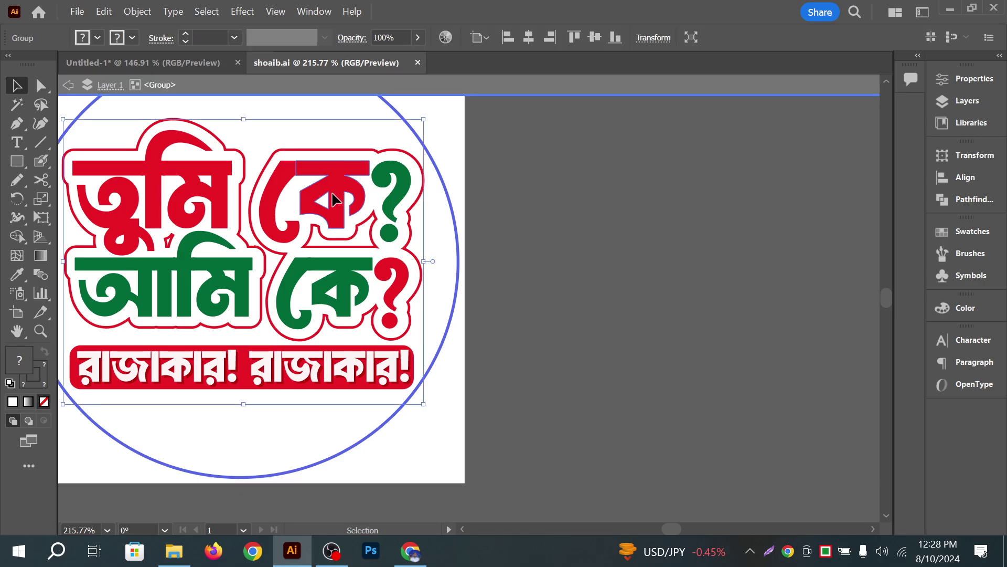
drag(337, 200, 754, 225)
scroll(729, 203, right, 10)
key(Escape)
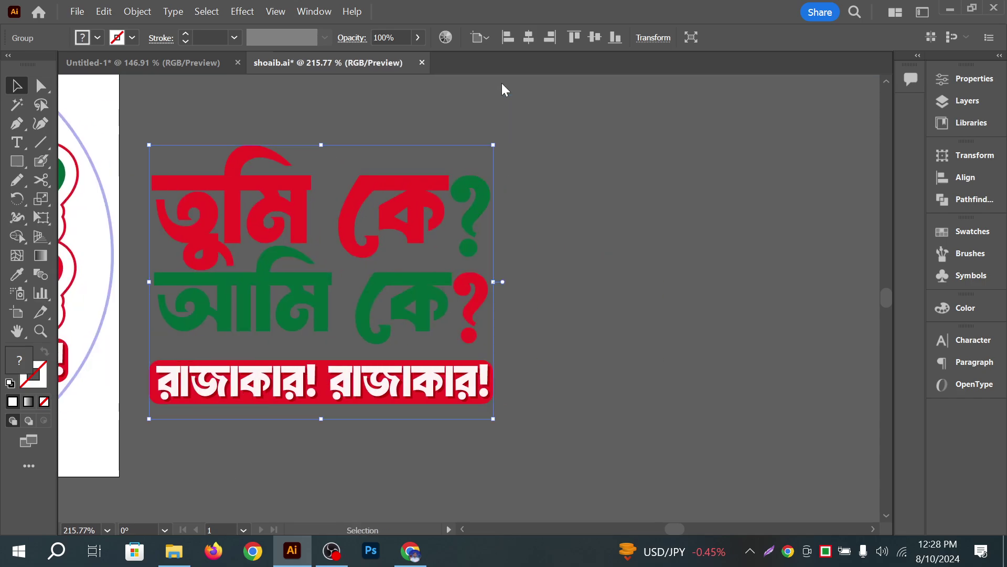
Isolate the red and green lettering group and delete the lettering, including the copy beside the artboard
click(507, 90)
click(384, 188)
key(ctrl+shift+a)
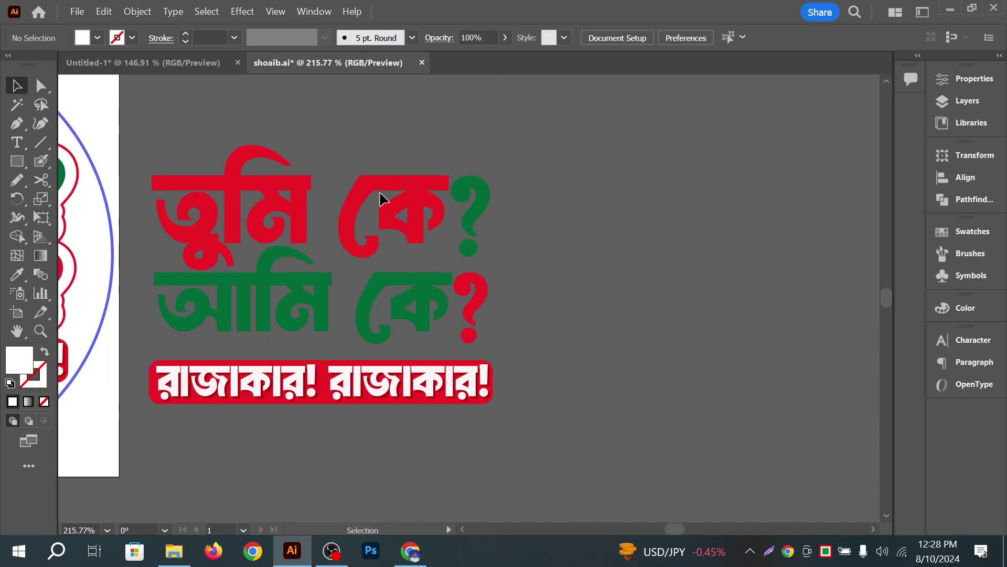
double_click(412, 205)
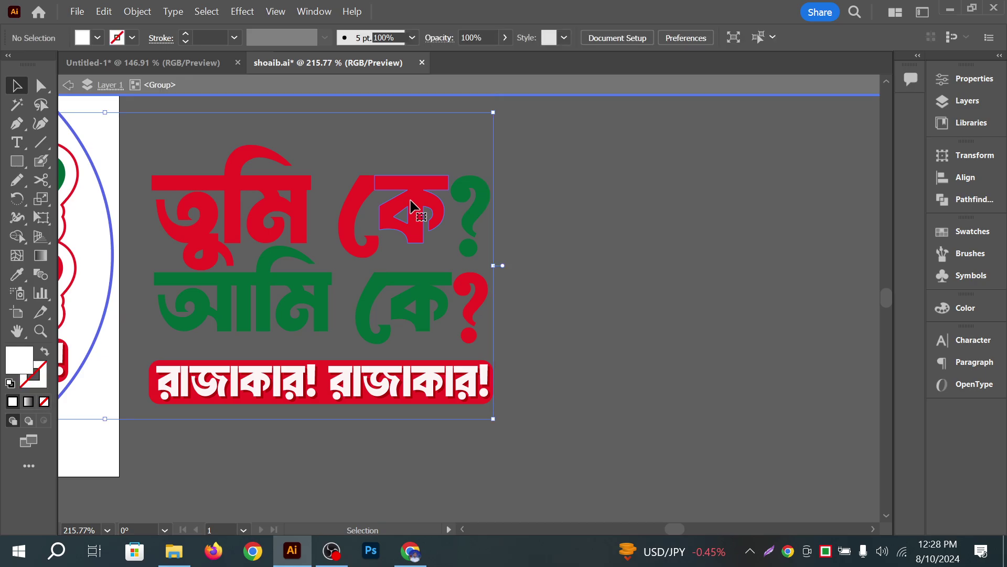
click(412, 206)
key(Delete)
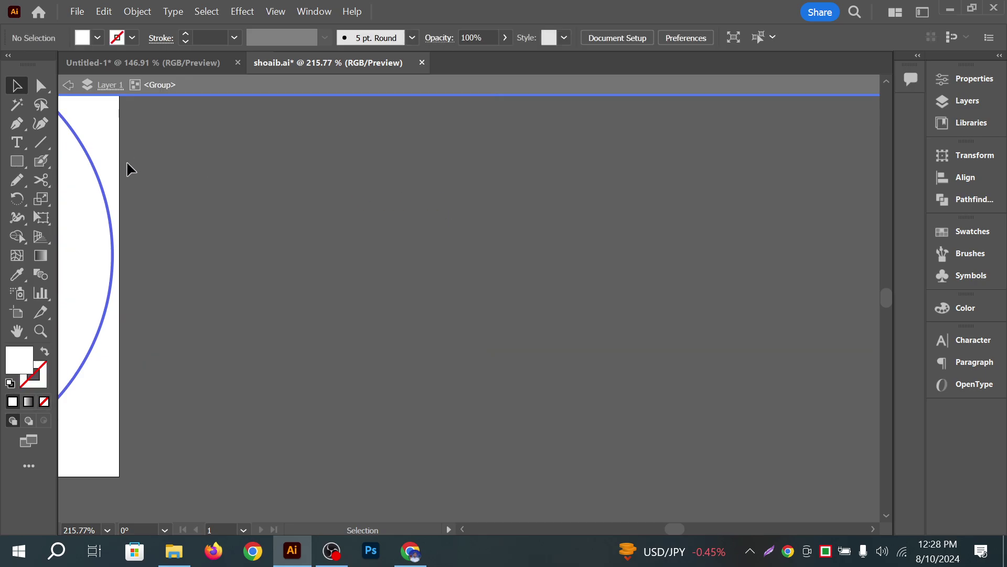
Exit isolation mode and delete all remaining artwork in the document
click(17, 142)
click(393, 200)
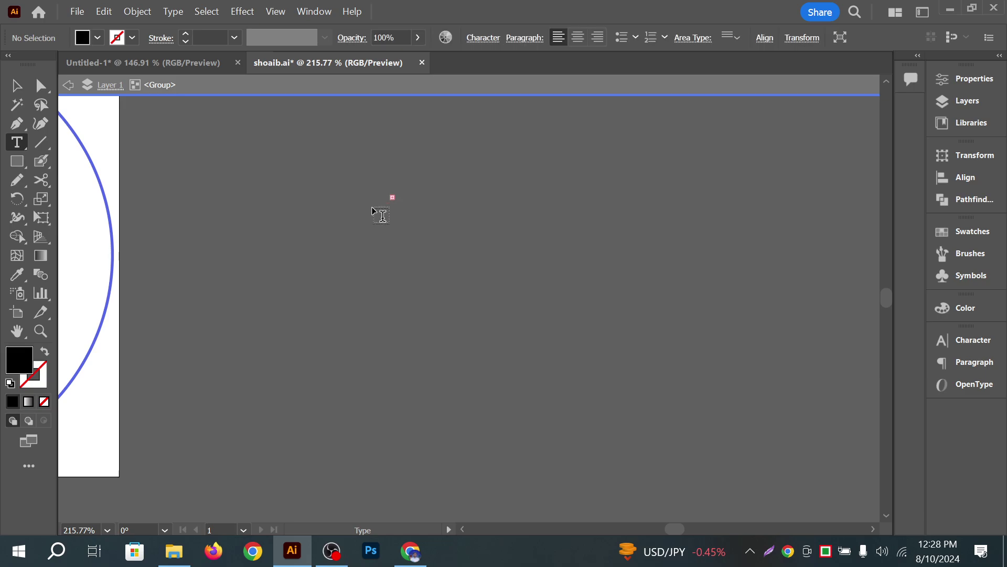
click(17, 88)
key(Escape)
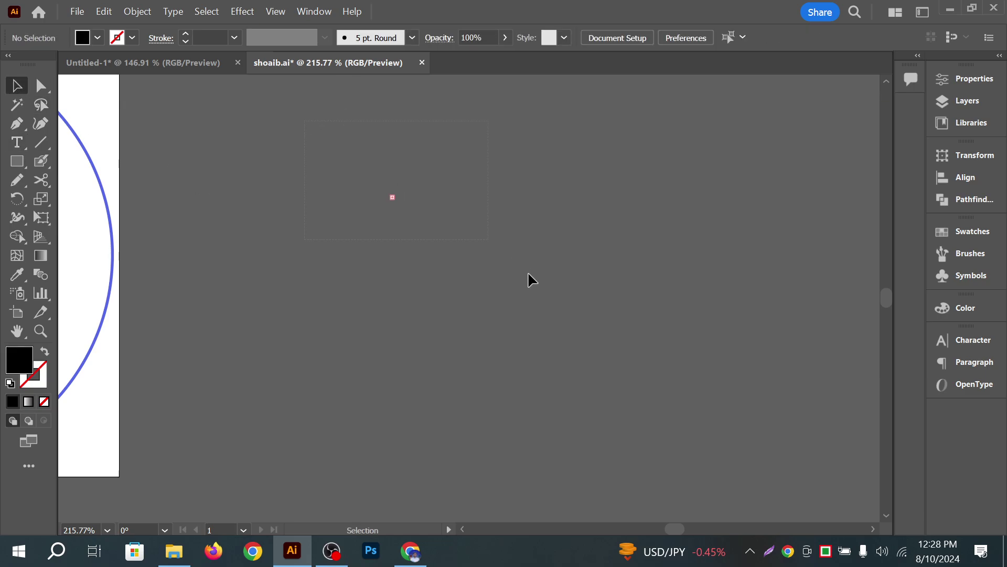
key(ctrl+a)
key(Delete)
Place a new point text on the empty canvas and set its font to FN Shorif Opekkha Bijoy52
click(16, 142)
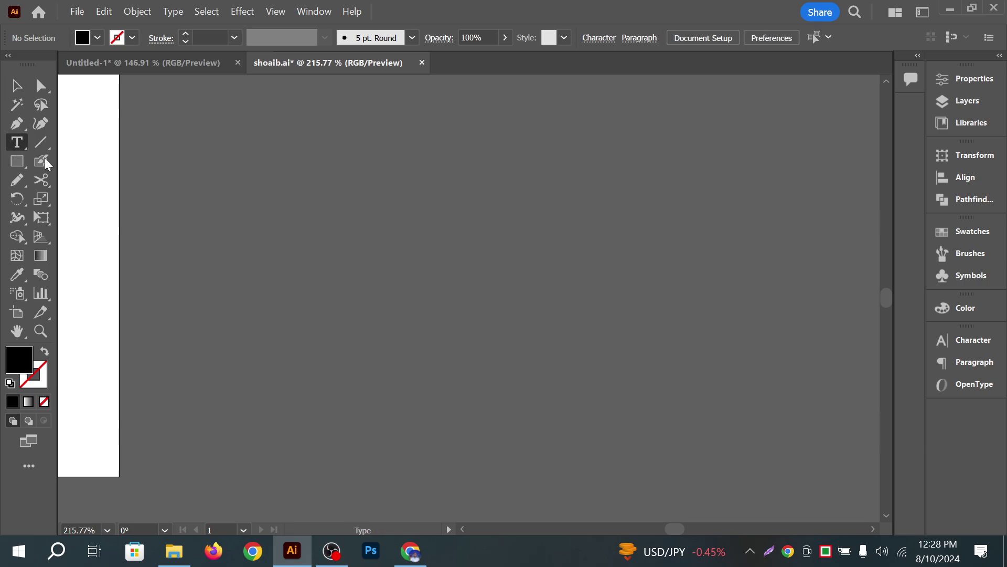
click(444, 262)
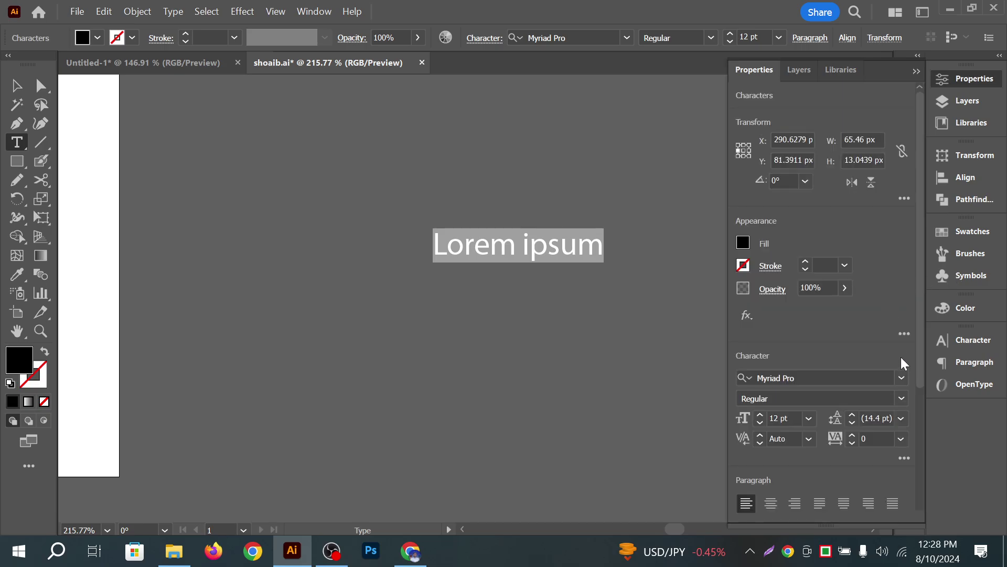
click(903, 376)
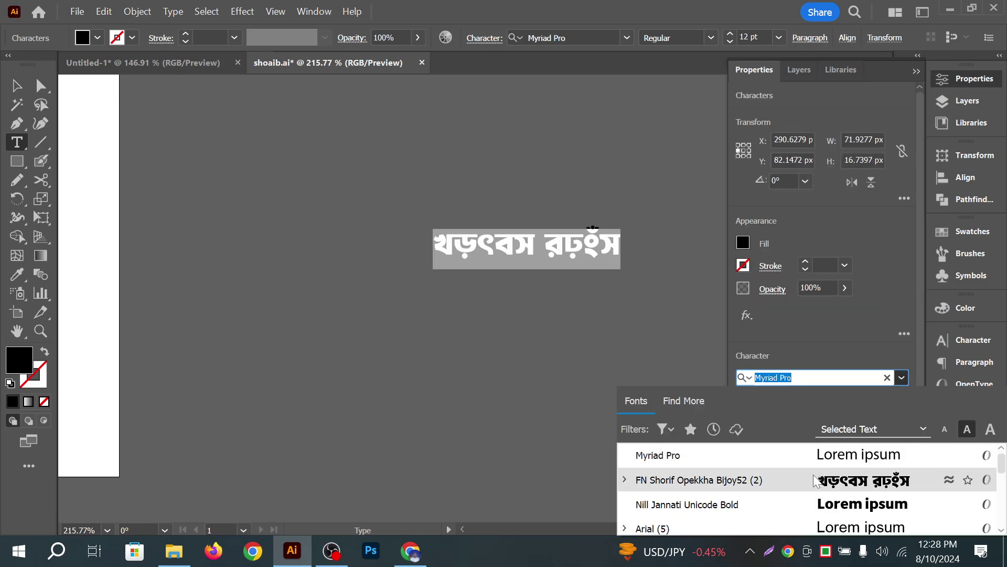
click(815, 480)
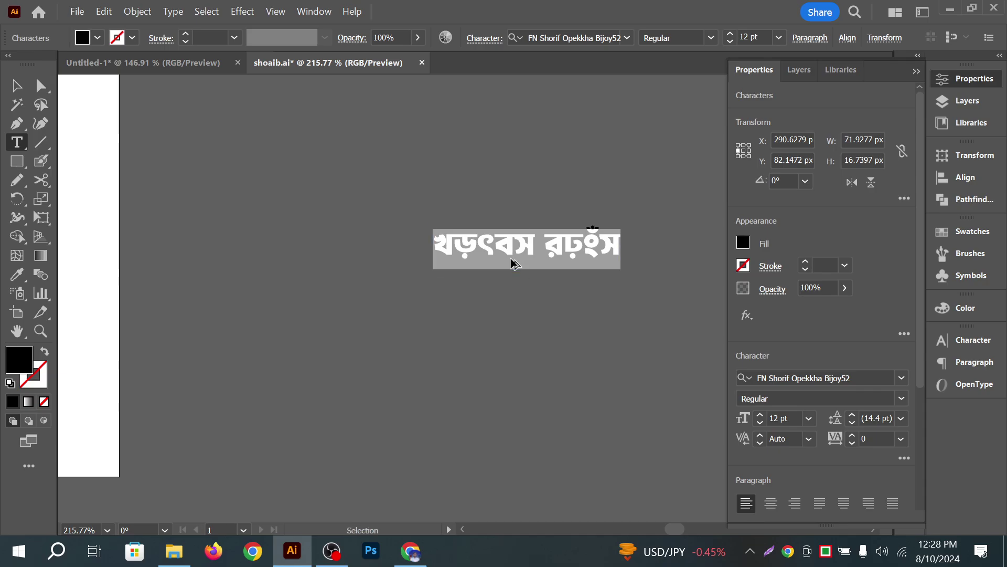
Replace the placeholder text with "অন্য একটা"
text(Lb)
key(BackSpace)
key(BackSpace)
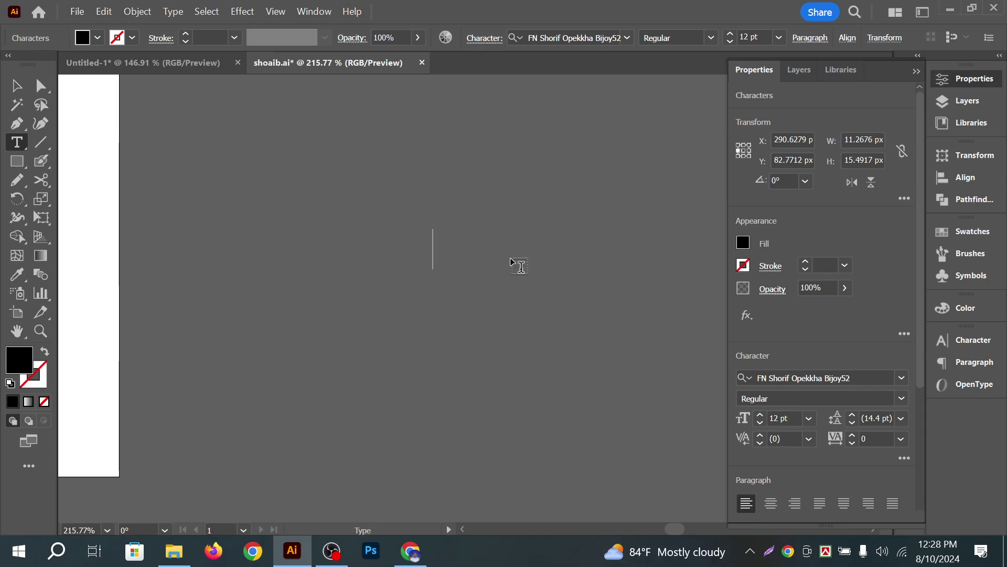
text(Ab¨)
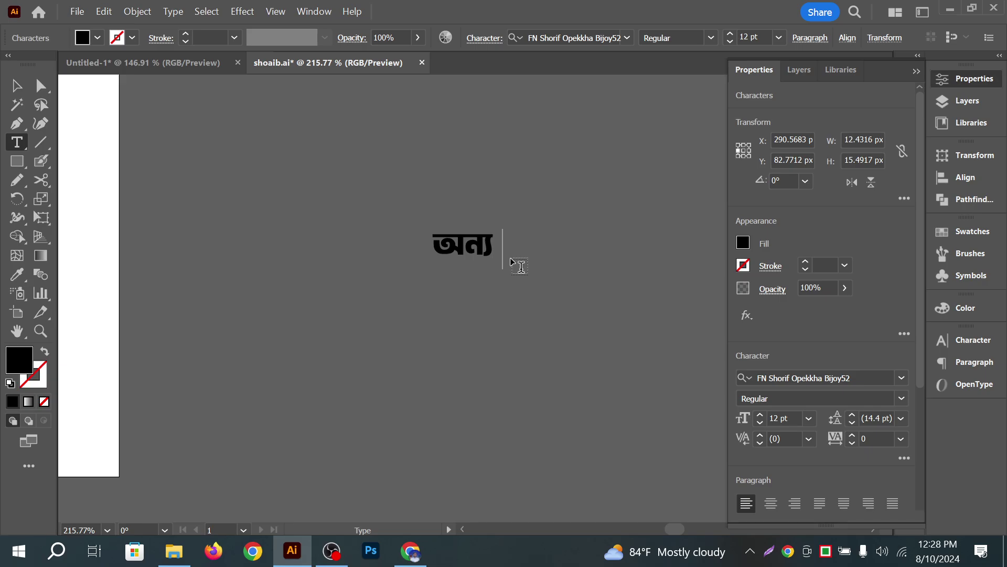
text( GKUv)
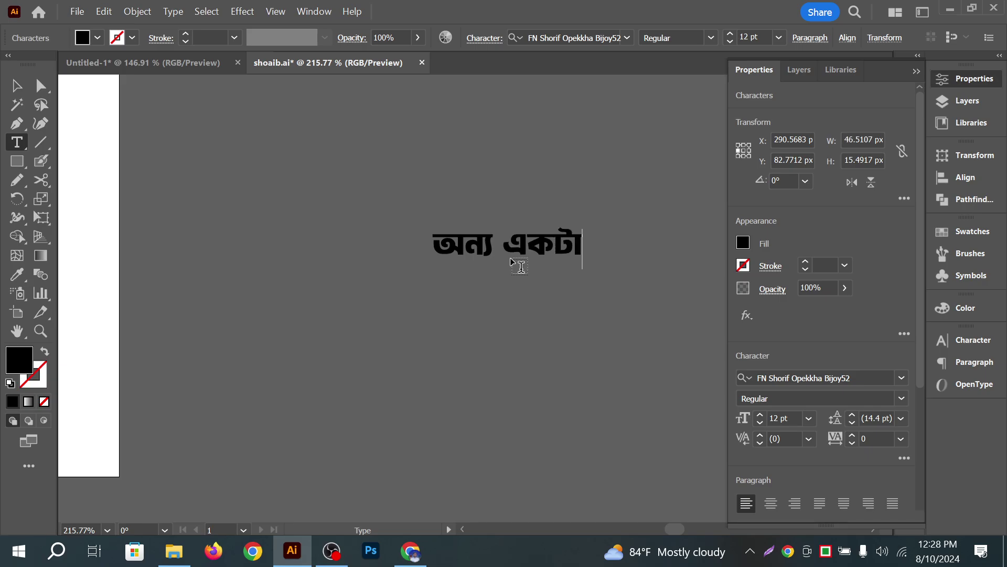
Enlarge the "অন্য একটা" text to about 178 px wide and place it beside the artboard
click(16, 85)
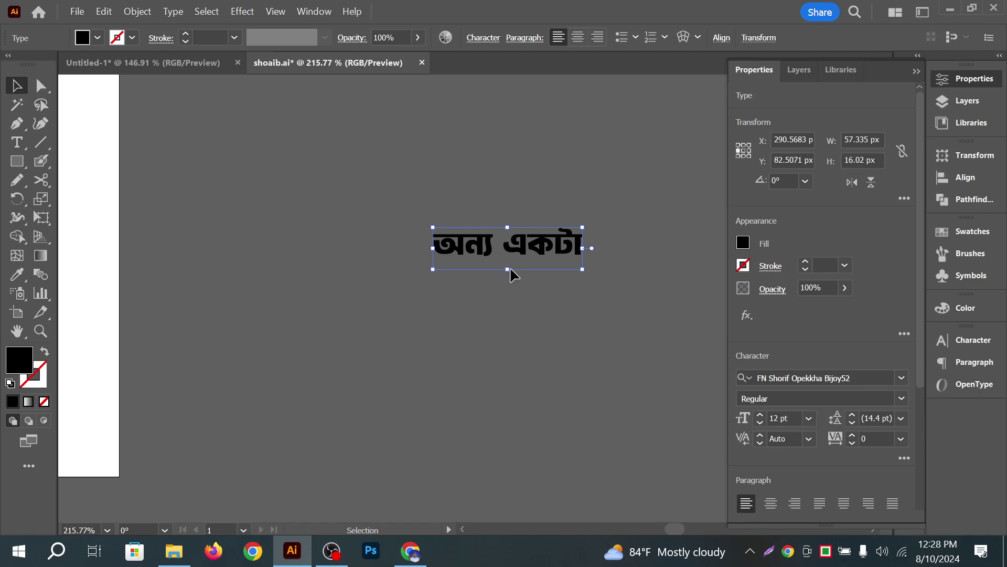
drag(507, 269, 508, 358)
drag(585, 292, 495, 225)
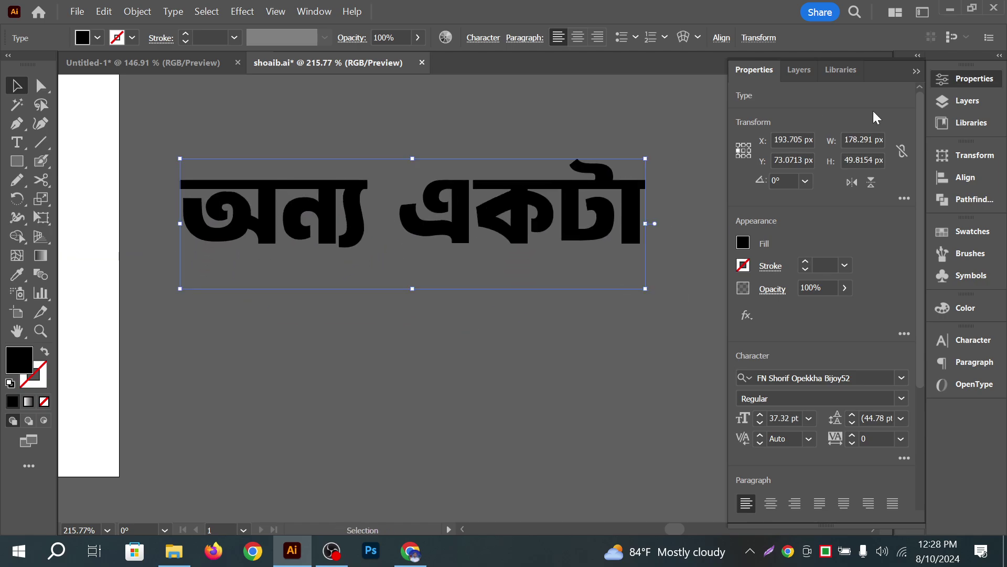
click(916, 72)
click(683, 173)
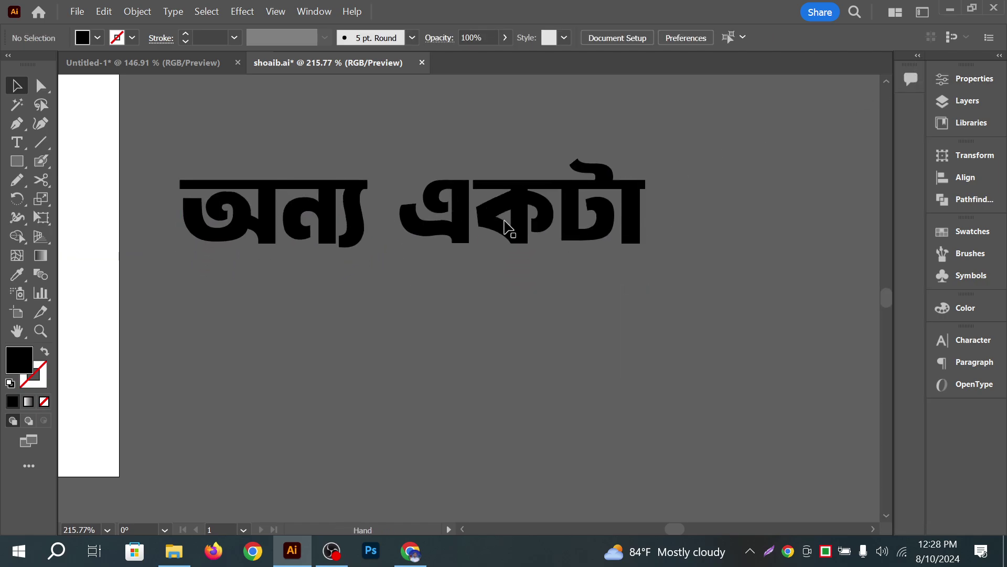
Convert the "অন্য একটা" text to outlines
click(505, 225)
drag(427, 158, 479, 171)
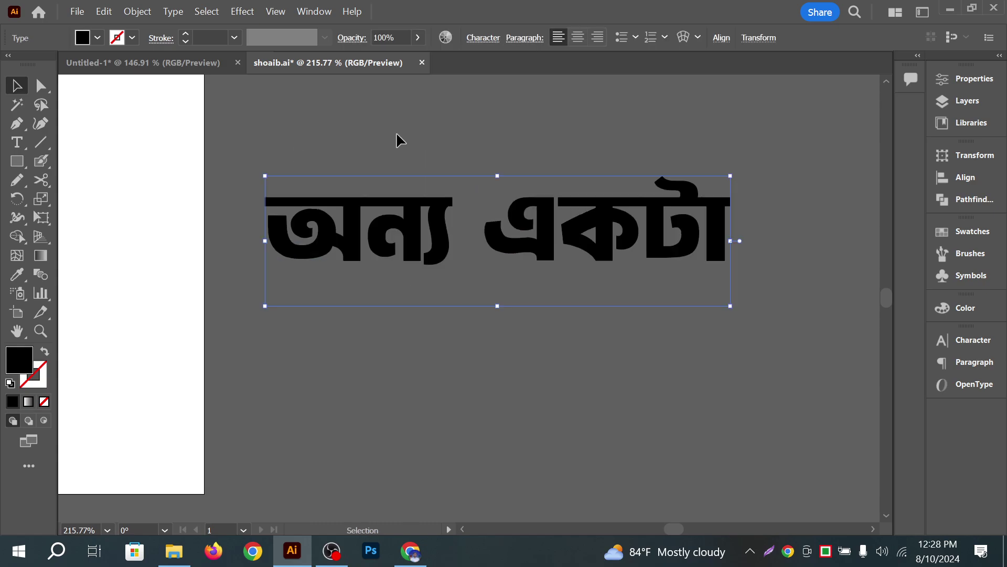
key(ctrl+shift+a)
key(space)
drag(518, 245, 457, 276)
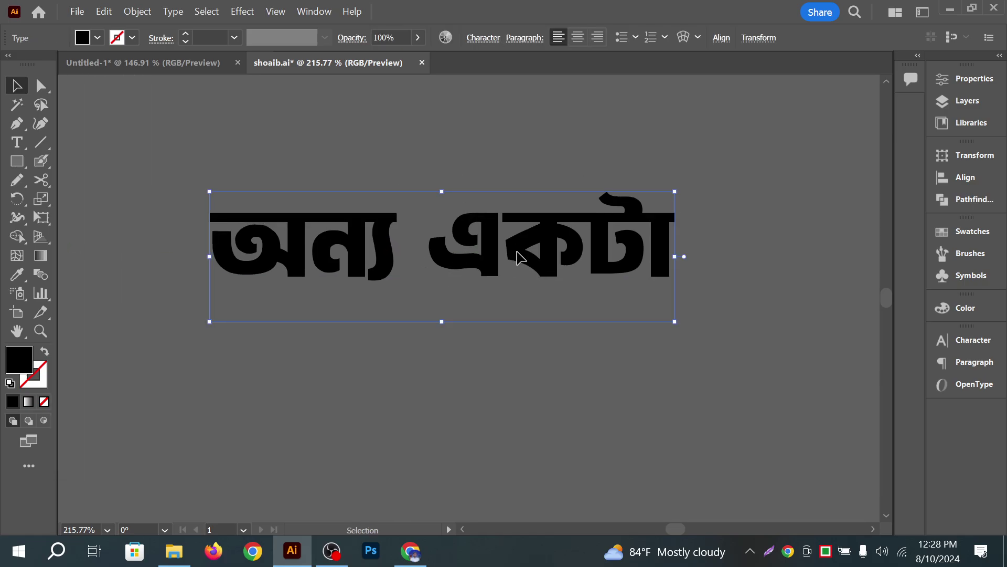
right_click(516, 255)
click(632, 317)
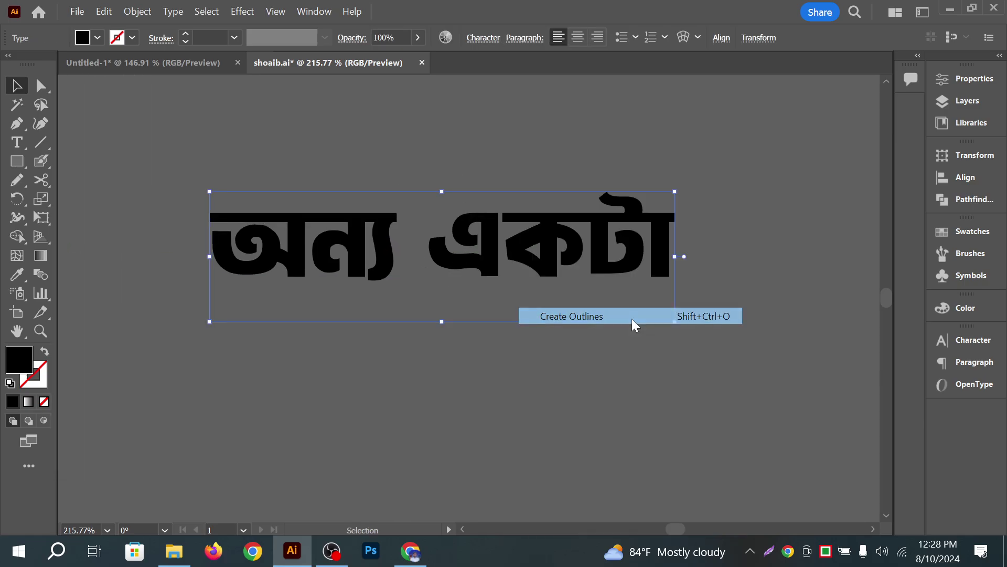
click(612, 267)
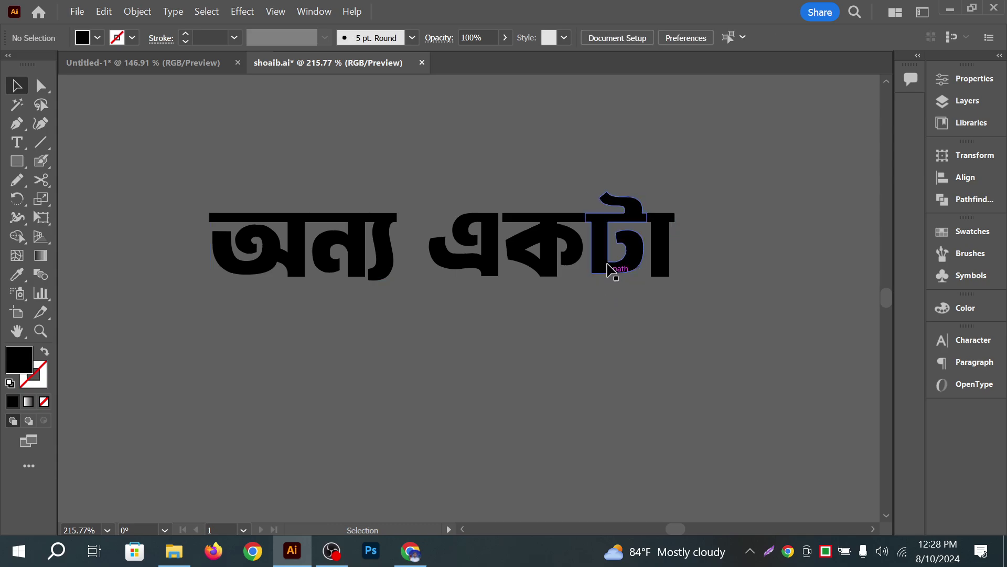
Add a stroke to the outlined "অন্য একটা" lettering and adjust its weight to 10 pt
click(612, 254)
ctrl+click(650, 254)
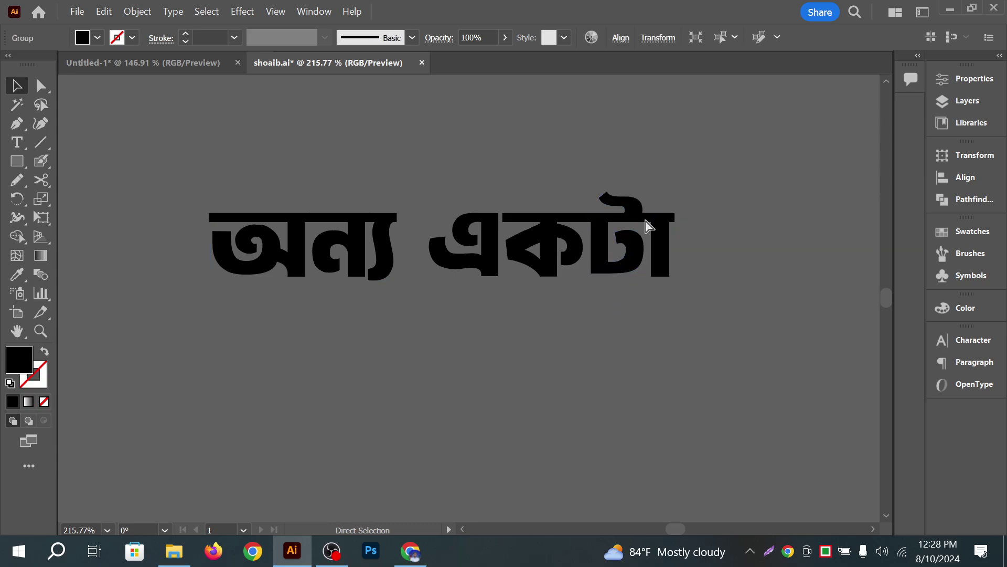
click(651, 254)
click(973, 78)
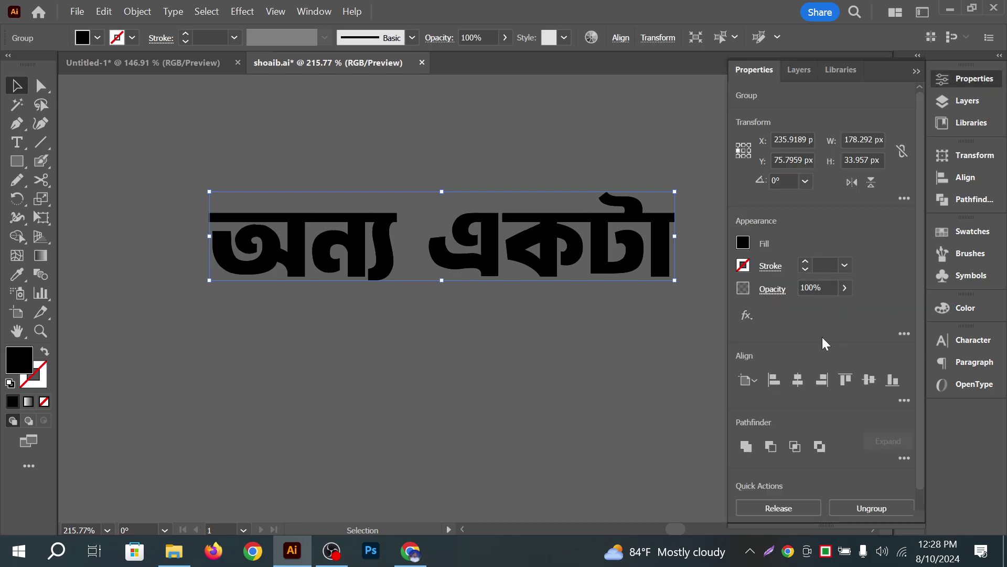
scroll(820, 266, up, 17)
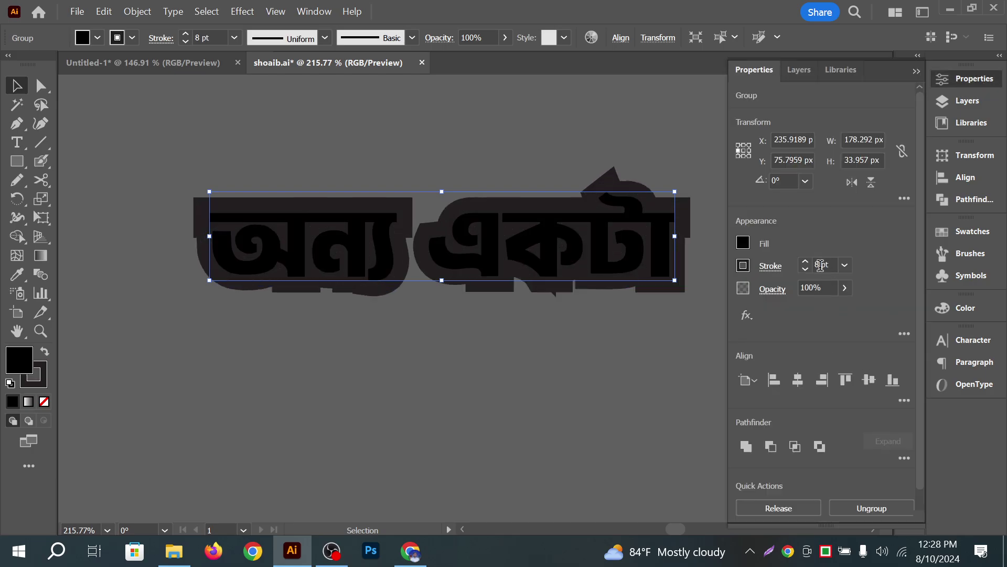
scroll(820, 265, down, 8)
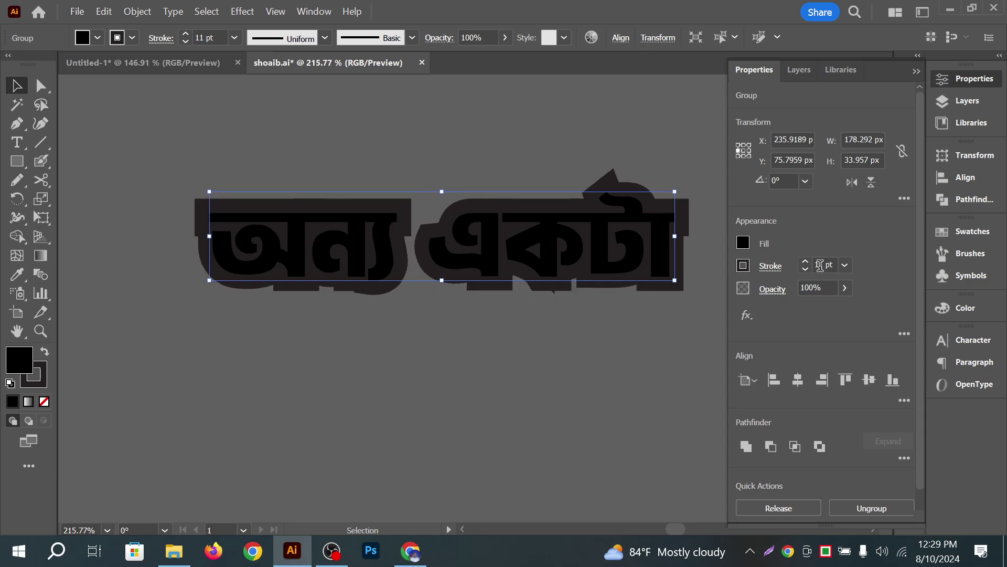
scroll(820, 265, down, 1)
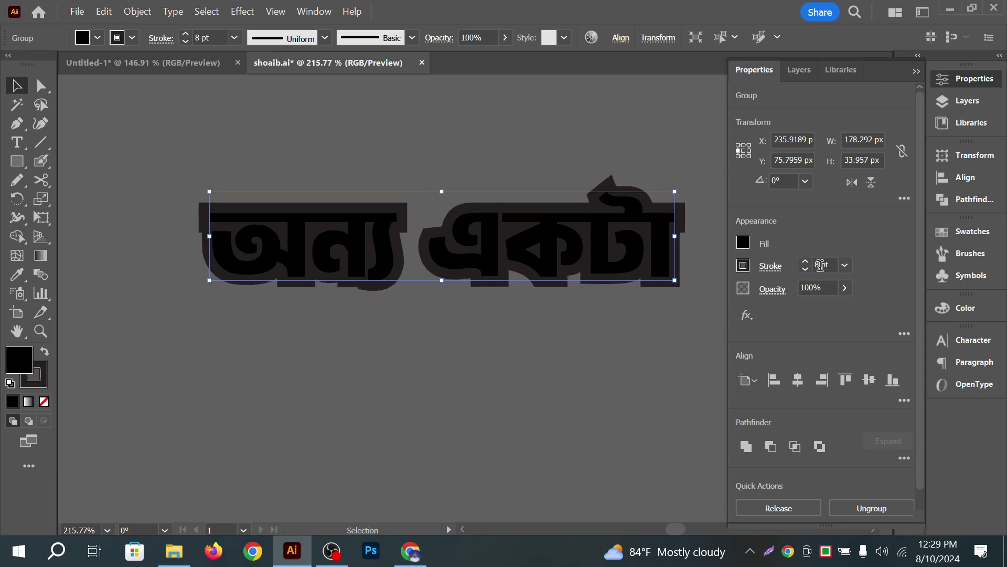
scroll(821, 265, down, 1)
scroll(821, 264, up, 3)
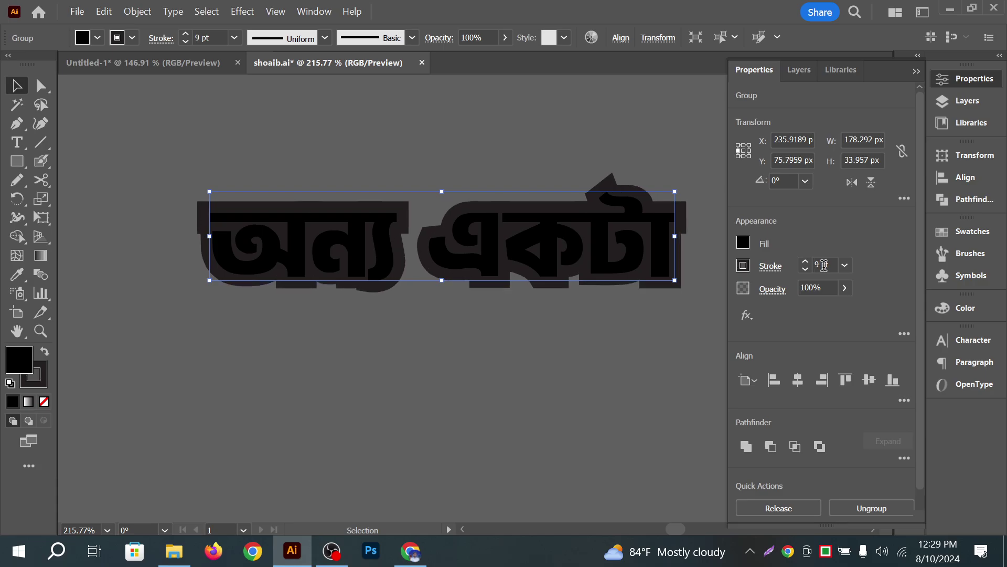
Fill the strokeless front copy of the "অন্য একটা" lettering with white over the stroked lettering
click(652, 349)
click(645, 270)
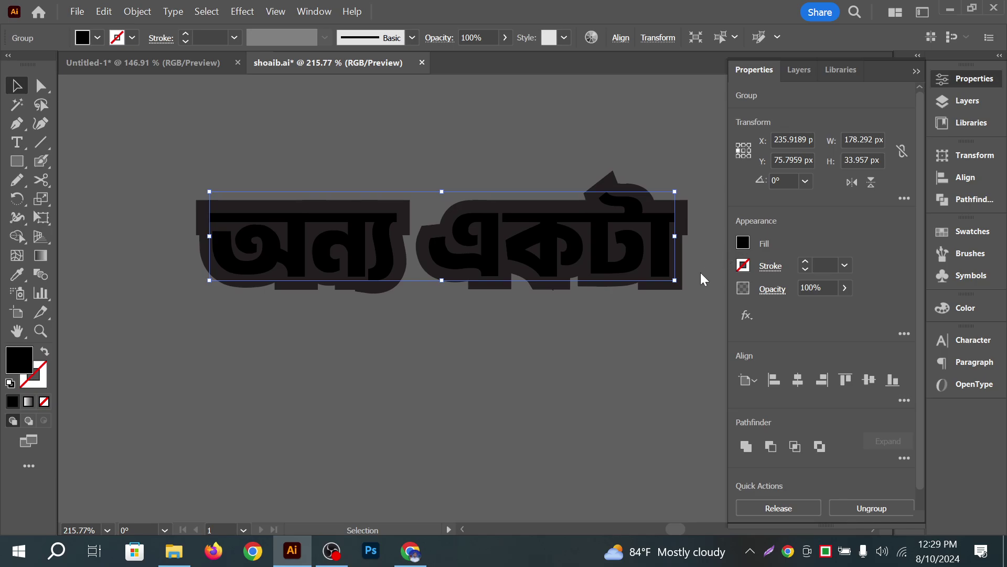
click(743, 242)
click(595, 300)
click(486, 370)
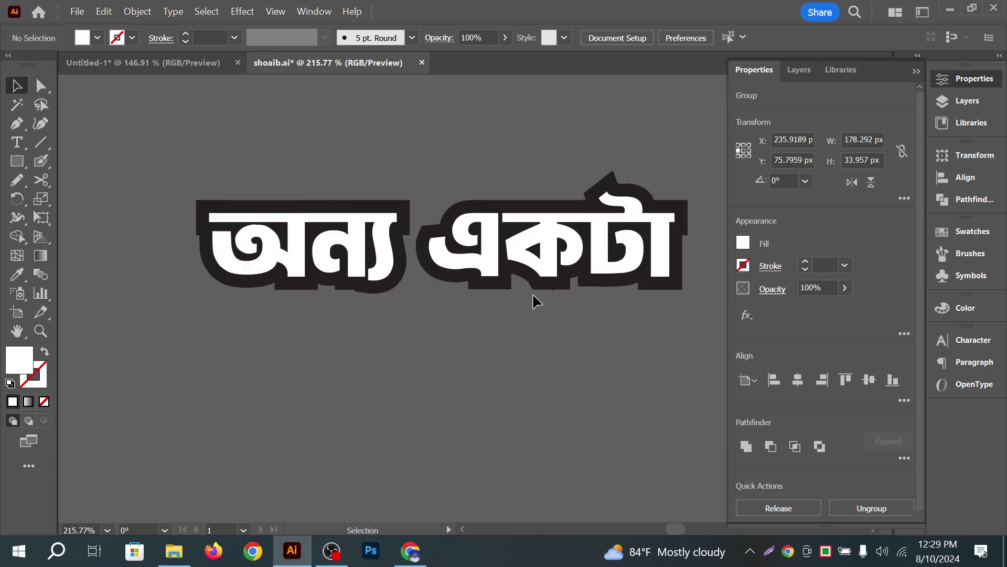
Undo the last changes to the lettering copies and open the fill swatches of the stroked lettering
click(617, 177)
key(ctrl+z)
key(ctrl+z)
key(ctrl+z)
key(ctrl+z)
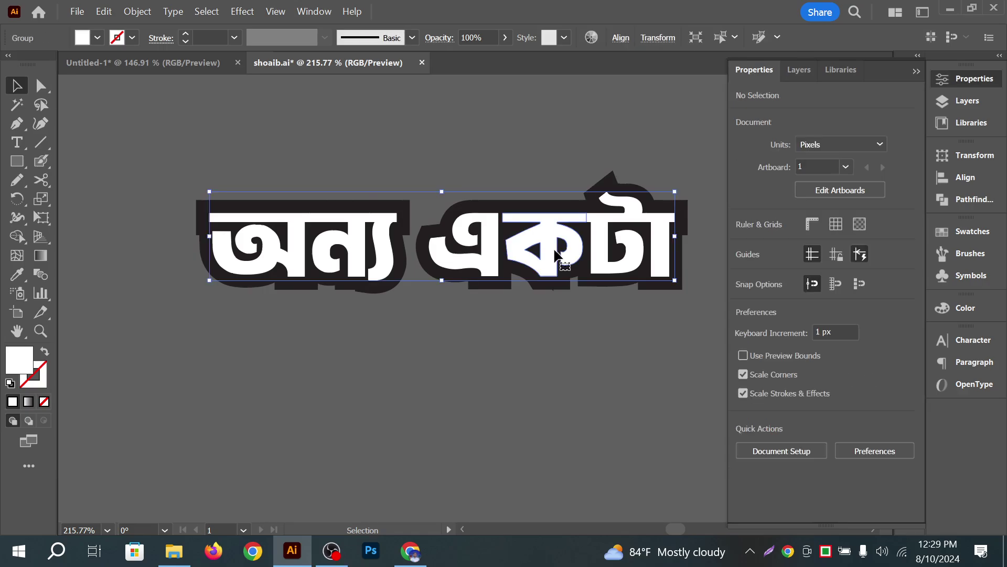
click(556, 252)
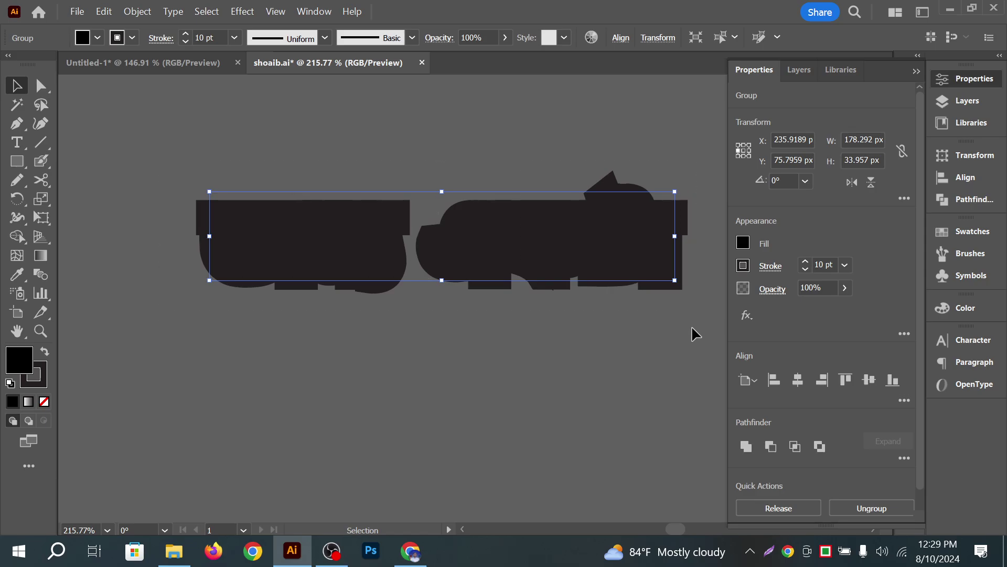
click(744, 244)
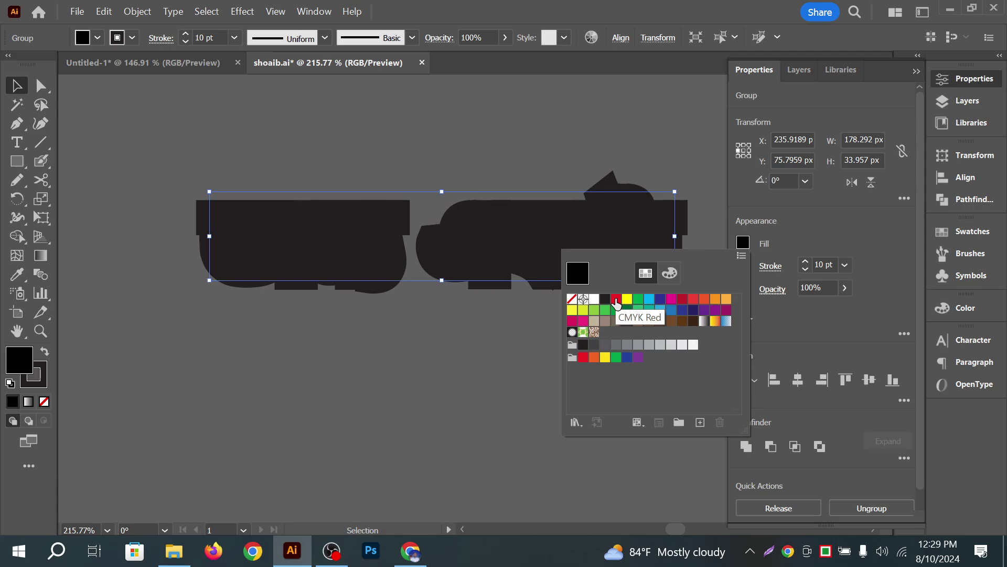
click(449, 365)
click(449, 365)
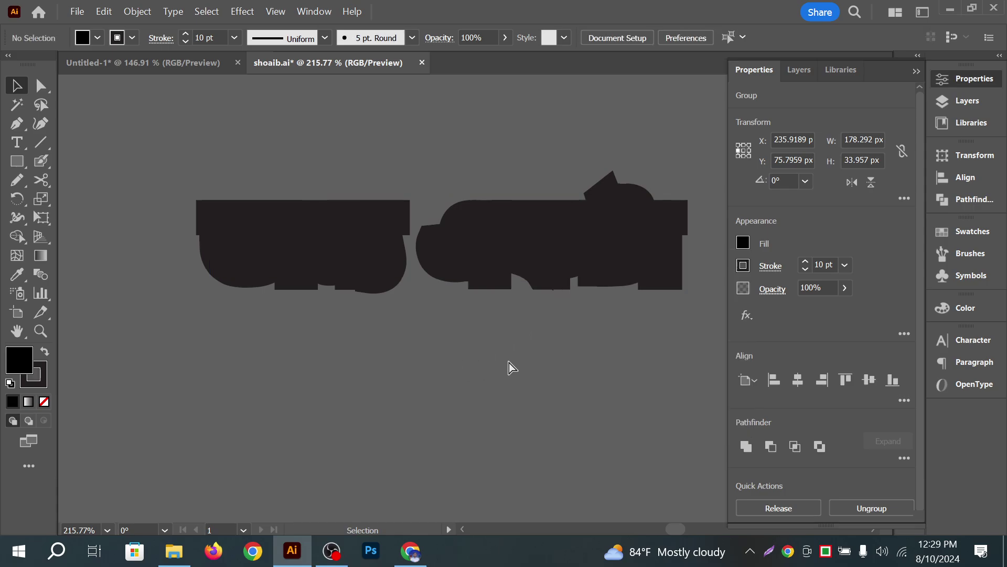
Undo all stroke changes made to the outlined "অন্য একটা" lettering
key(ctrl+z)
key(ctrl+z)
key(ctrl+z)
key(ctrl+z)
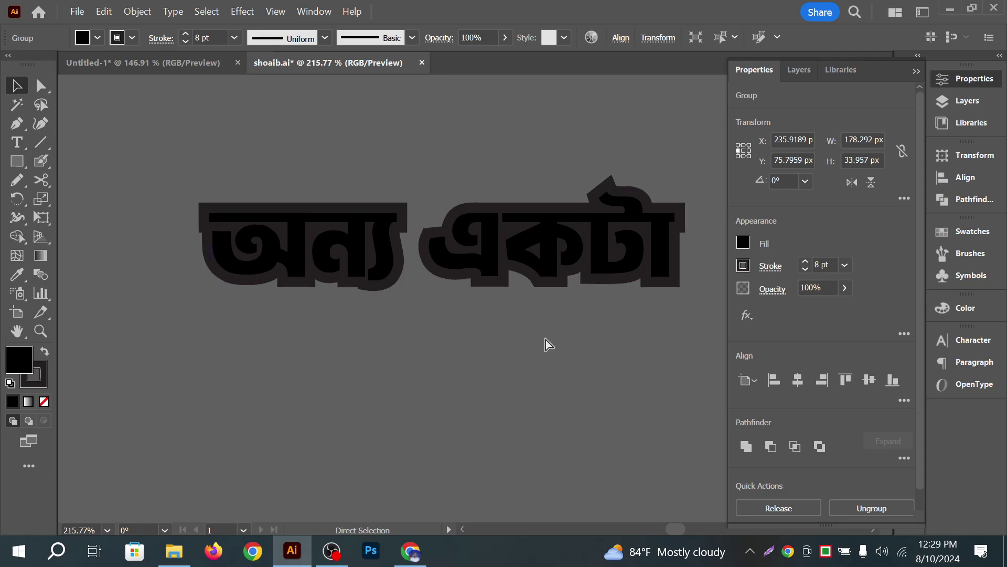
key(ctrl+z)
key(ctrl+z)
key(ctrl+z)
key(ctrl+z)
key(ctrl+z)
key(ctrl+z)
key(ctrl+z)
key(ctrl+z)
key(ctrl+z)
key(ctrl+z)
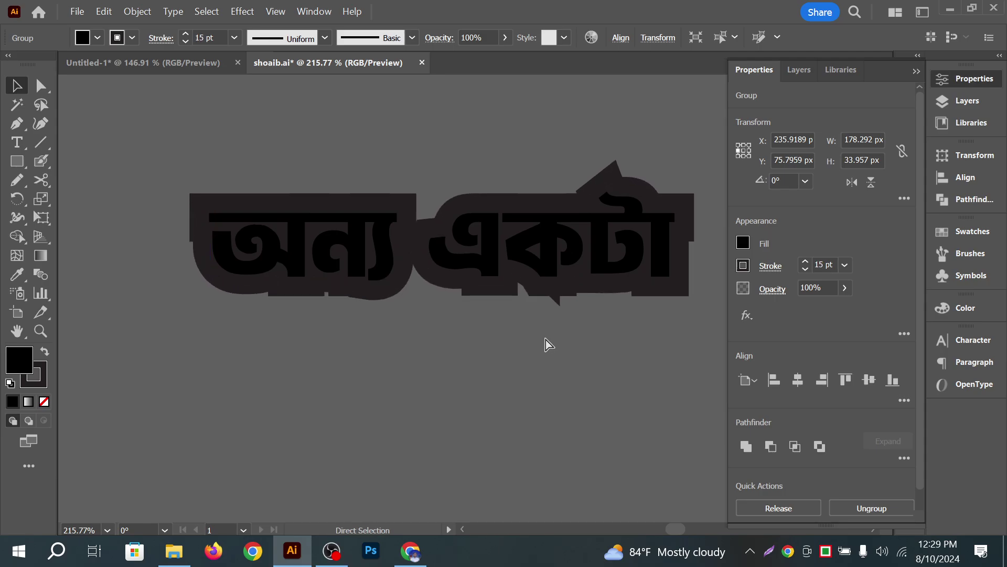
key(ctrl+z)
key(ctrl+z)
key(ctrl+z)
key(ctrl+z)
key(ctrl+z)
key(ctrl+z)
key(ctrl+z)
key(ctrl+z)
key(ctrl+z)
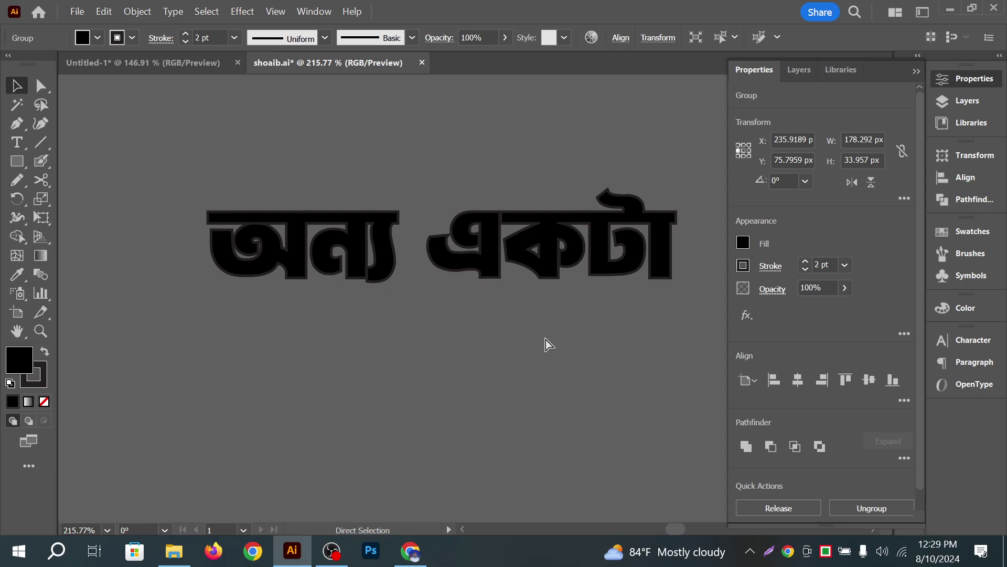
click(513, 360)
click(519, 255)
click(534, 294)
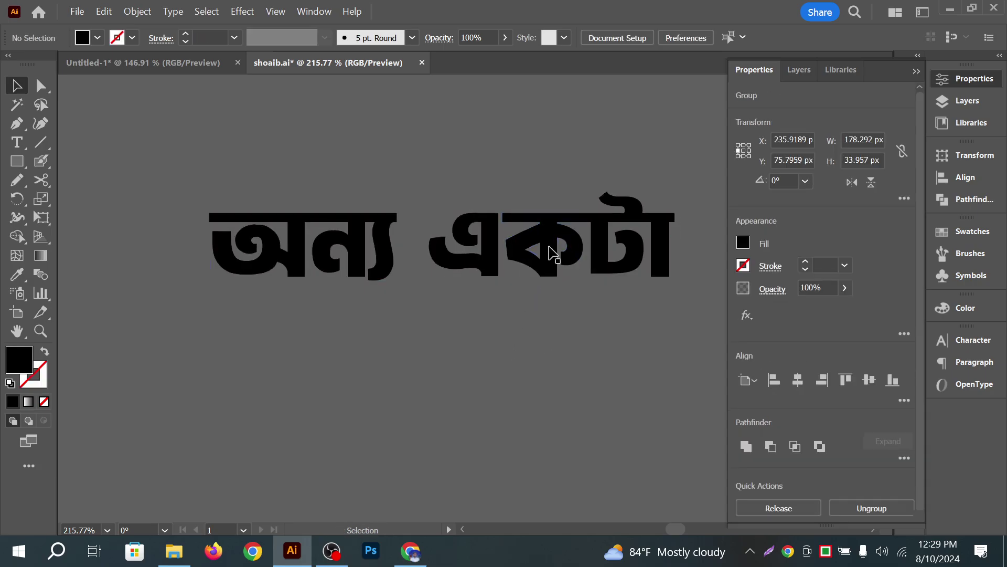
click(554, 253)
click(581, 386)
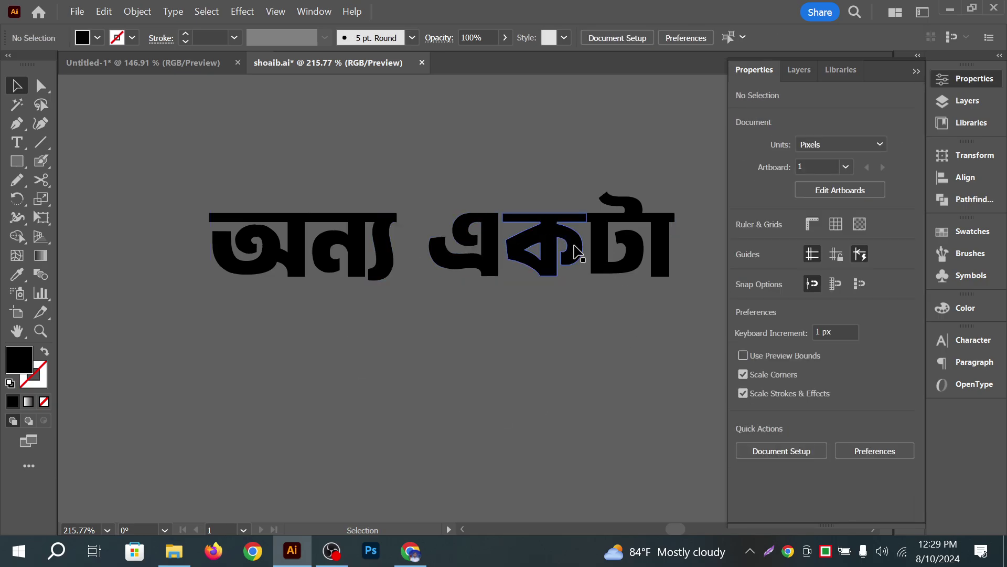
click(562, 247)
click(546, 314)
click(547, 263)
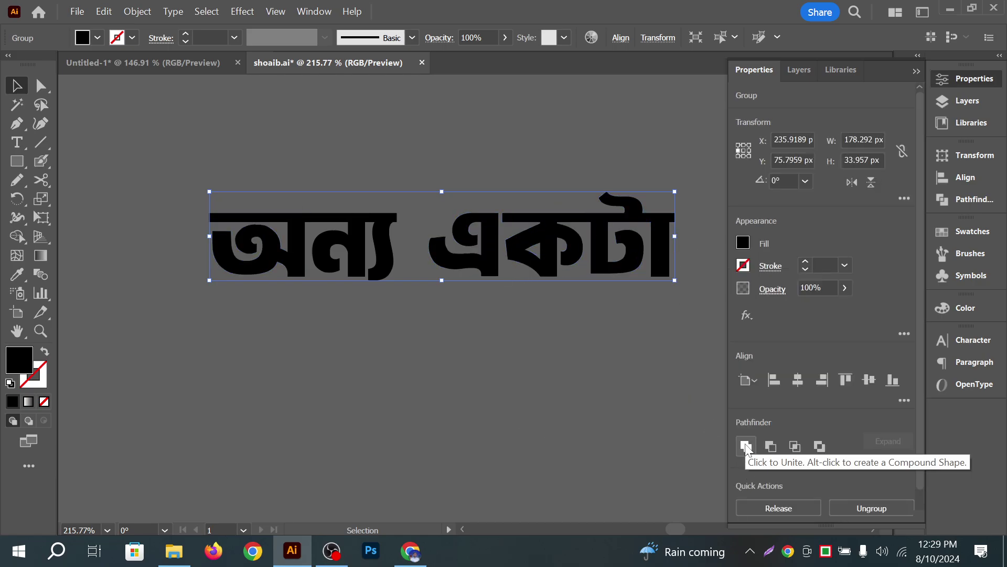
click(596, 367)
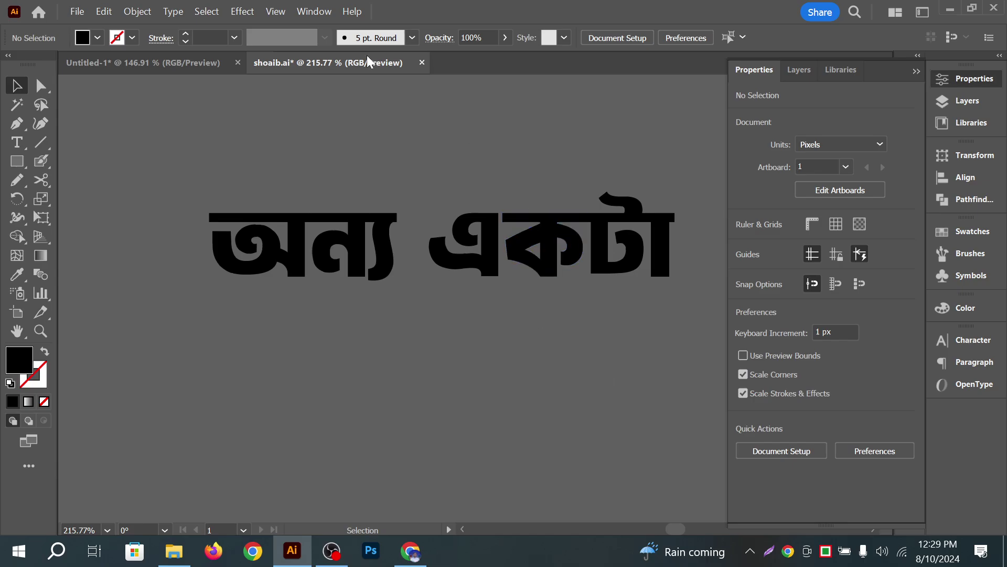
click(318, 11)
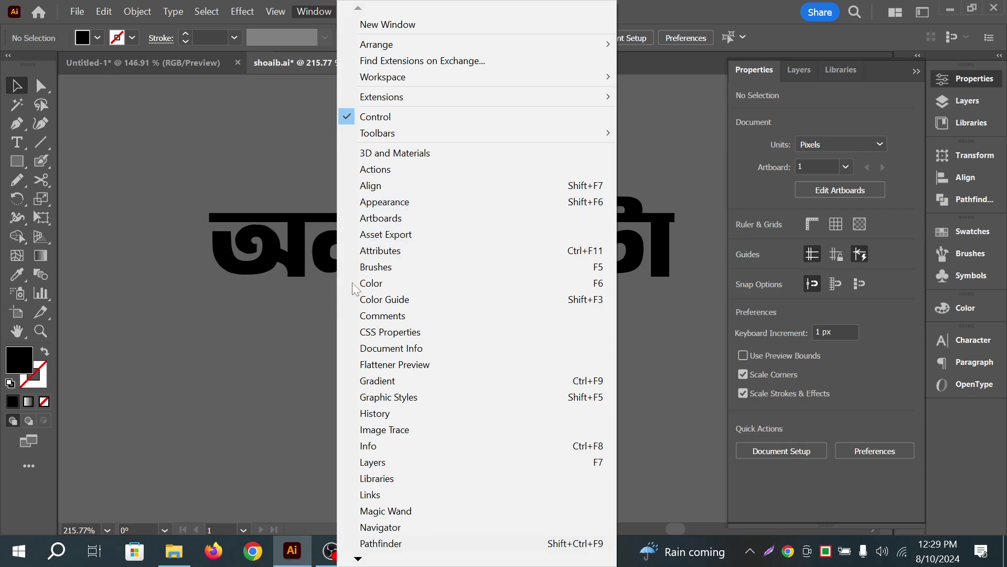
click(270, 313)
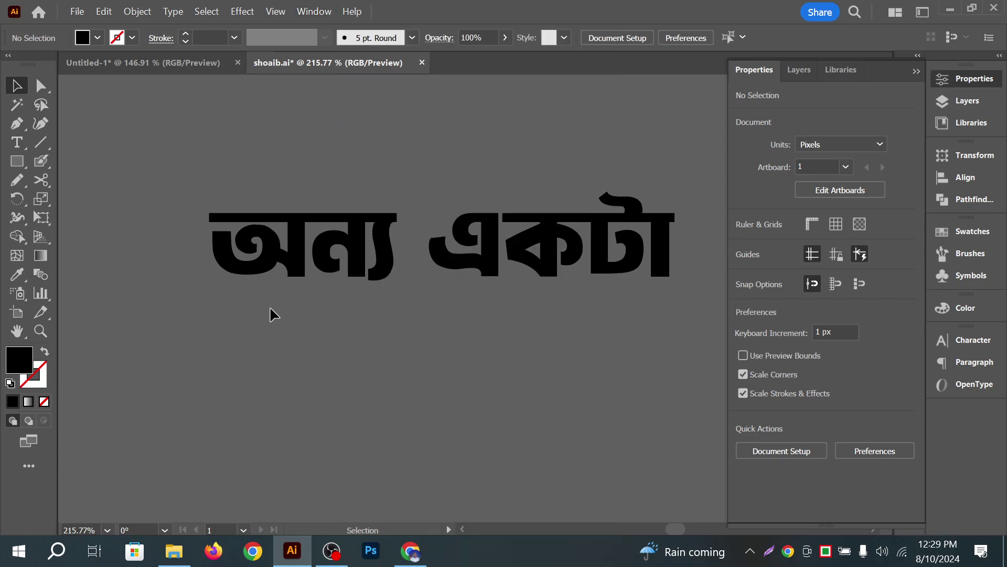
click(331, 266)
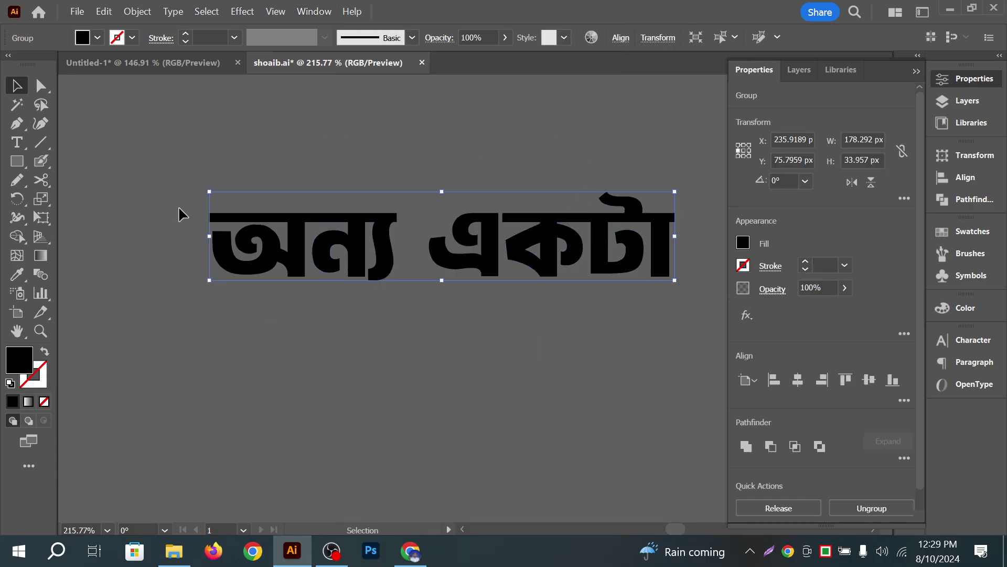
click(396, 383)
click(502, 257)
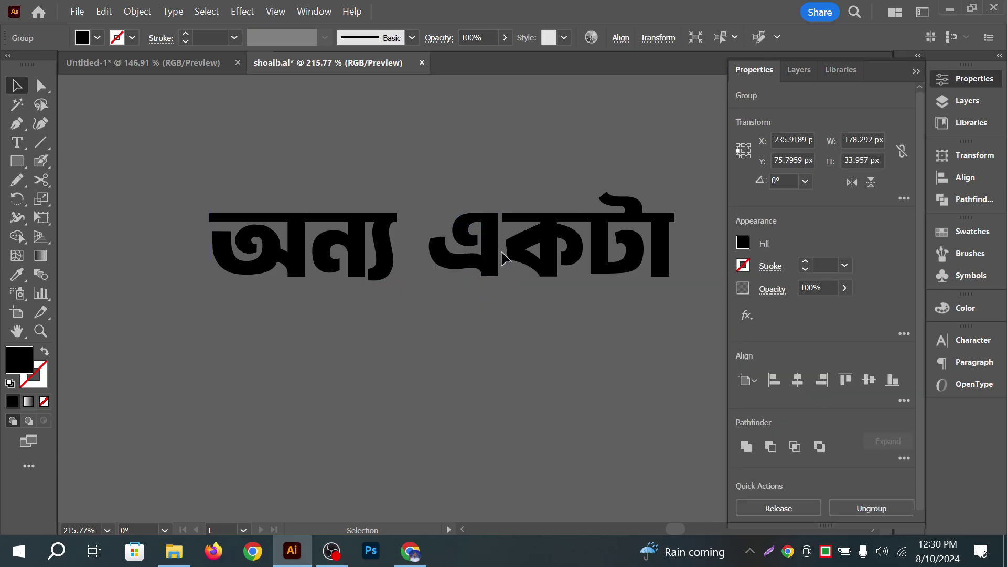
click(498, 253)
click(469, 285)
click(493, 265)
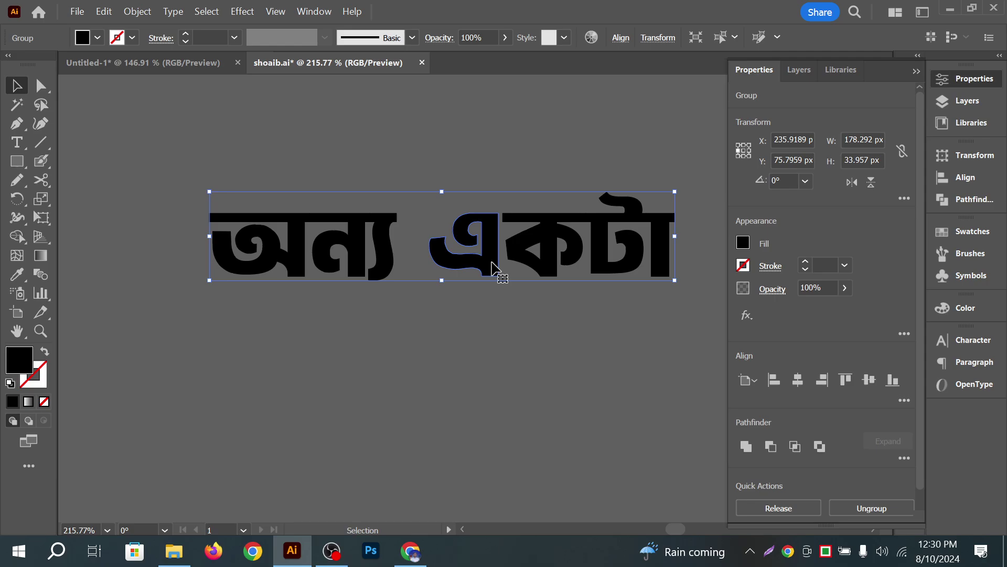
click(403, 336)
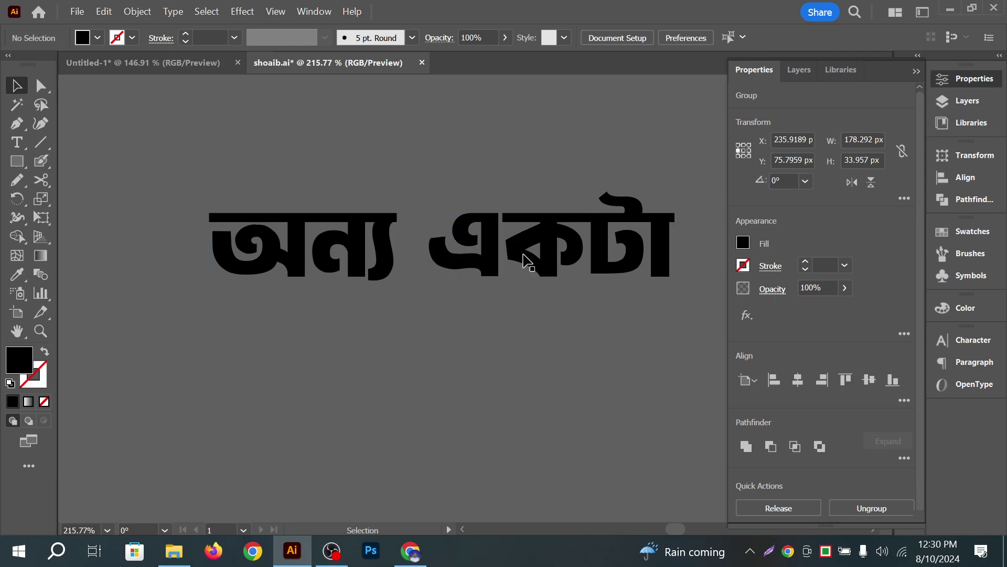
click(494, 264)
click(562, 341)
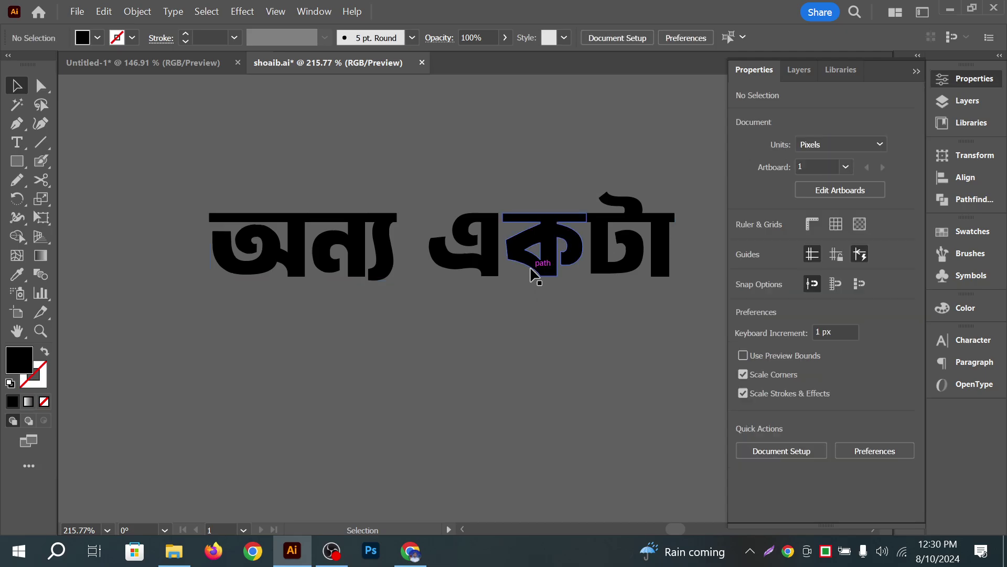
Unite the overlapping letter shapes of the "অন্য একটা" lettering
click(533, 267)
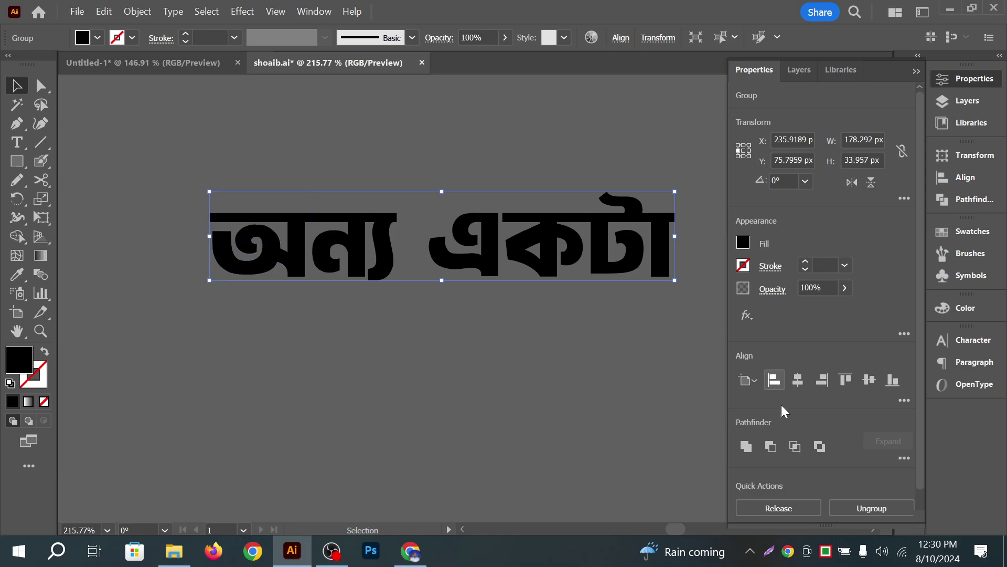
click(746, 447)
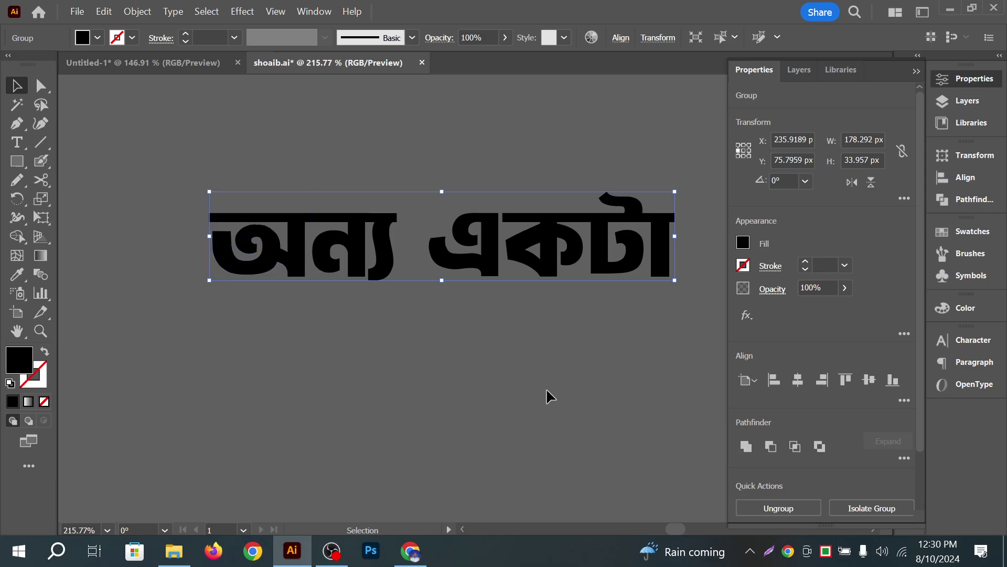
click(547, 399)
Duplicate the united "অন্য একটা" lettering in place and give the back copy a 10 pt stroke
click(581, 238)
key(ctrl)
drag(581, 139, 589, 135)
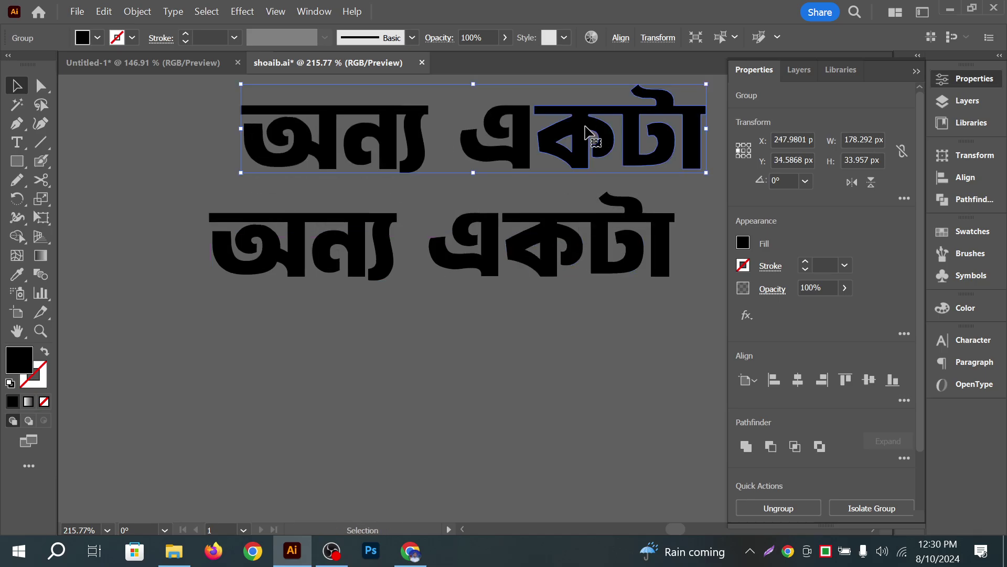
key(ctrl+z)
click(589, 166)
click(602, 231)
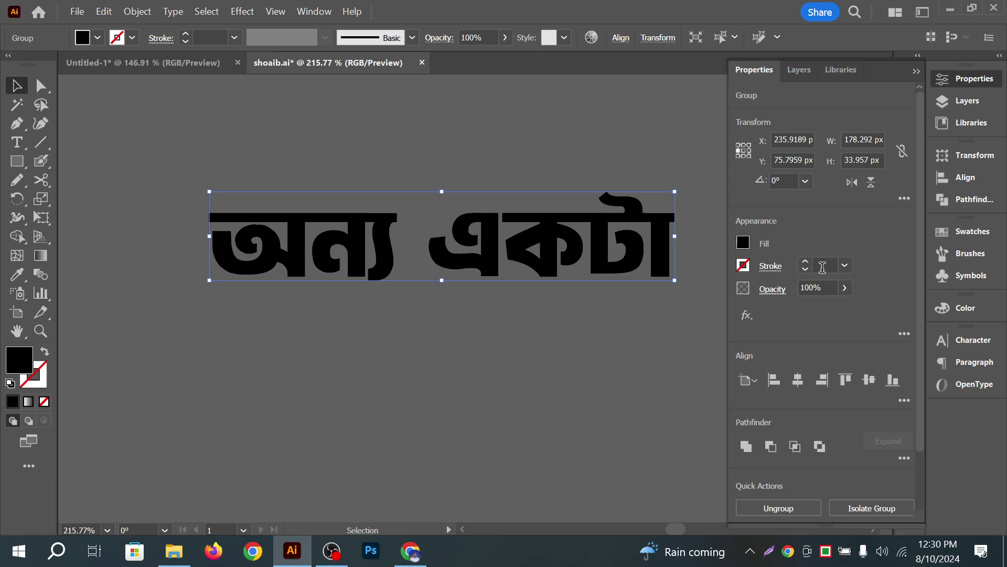
scroll(822, 267, up, 9)
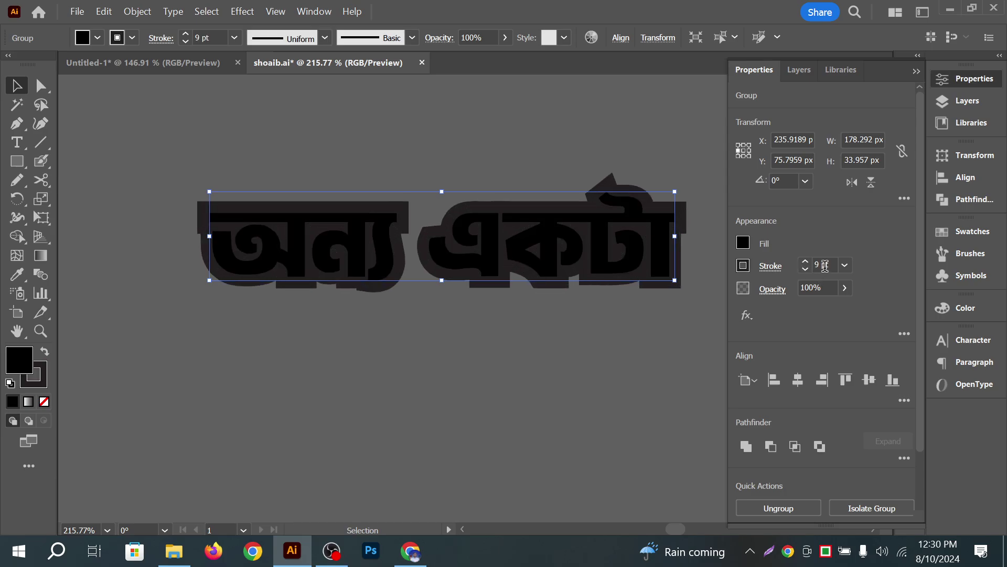
scroll(825, 265, up, 1)
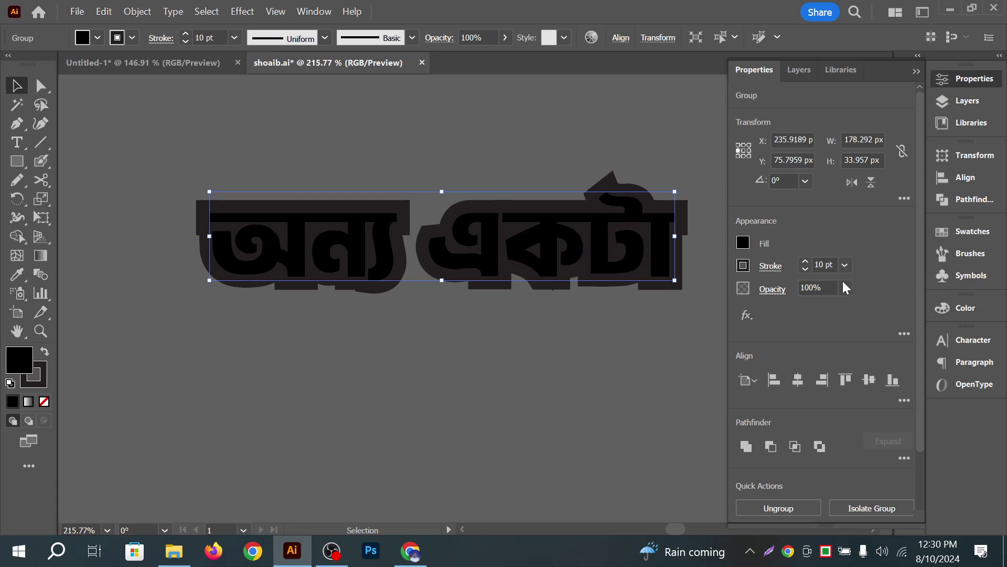
Give the back lettering's stroke a round cap and round corners
click(775, 267)
click(686, 307)
click(687, 328)
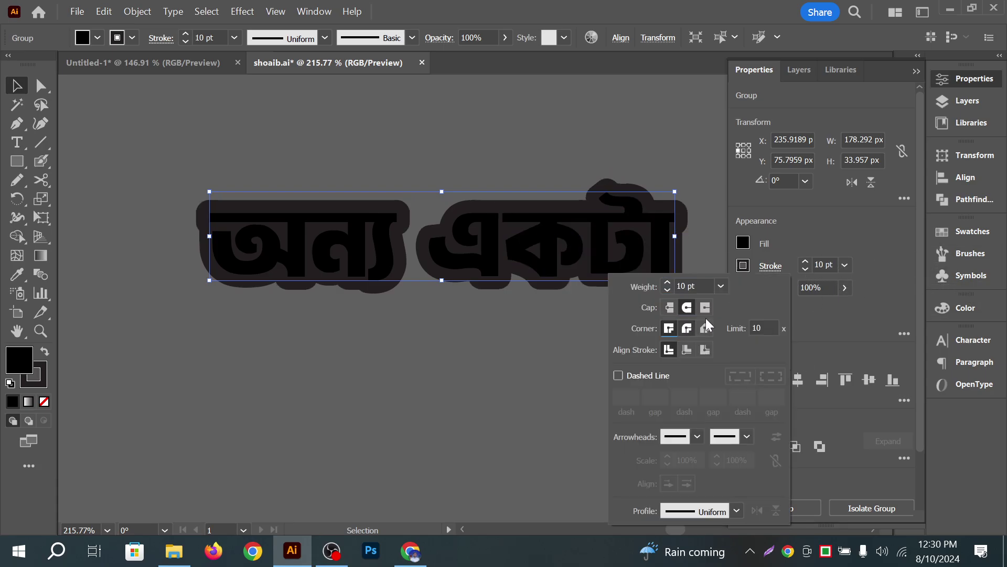
click(777, 268)
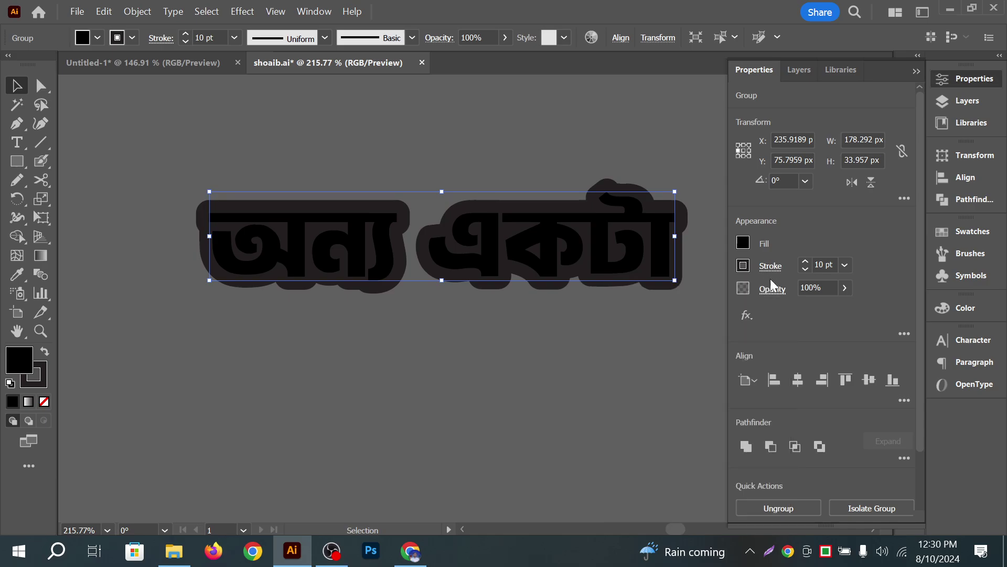
click(666, 126)
Save the document and undo the front lettering's move and the rounded stroke settings
drag(662, 236, 671, 357)
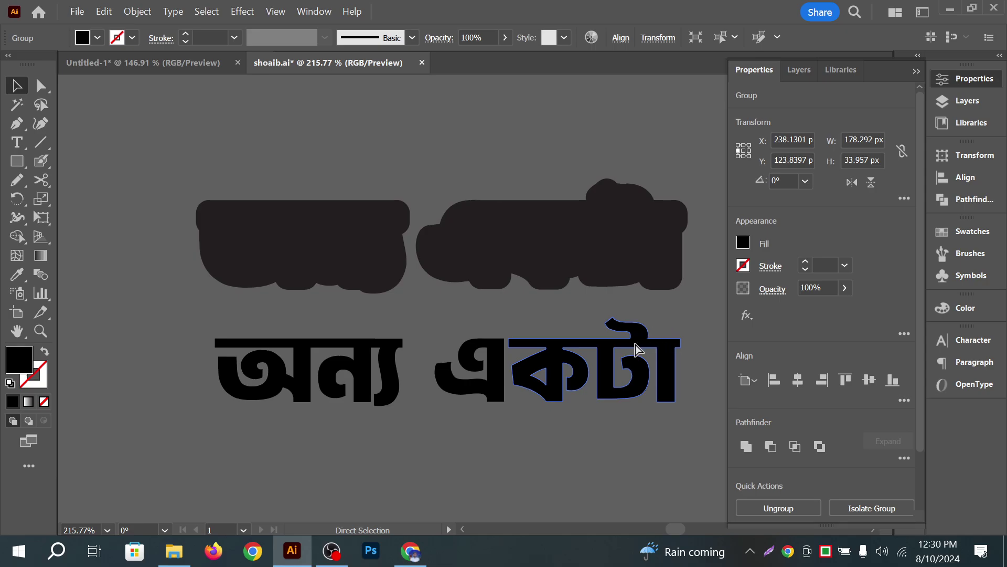
key(ctrl+s)
key(ctrl+z)
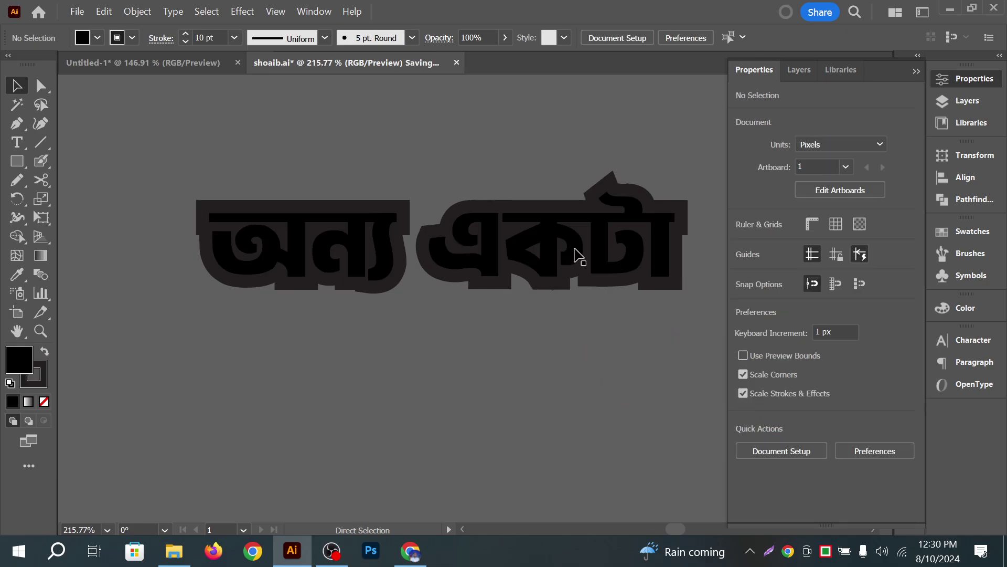
Cut the strokeless front copy of the lettering, leaving only the stroked copy on the canvas
key(ctrl)
key(ctrl+x)
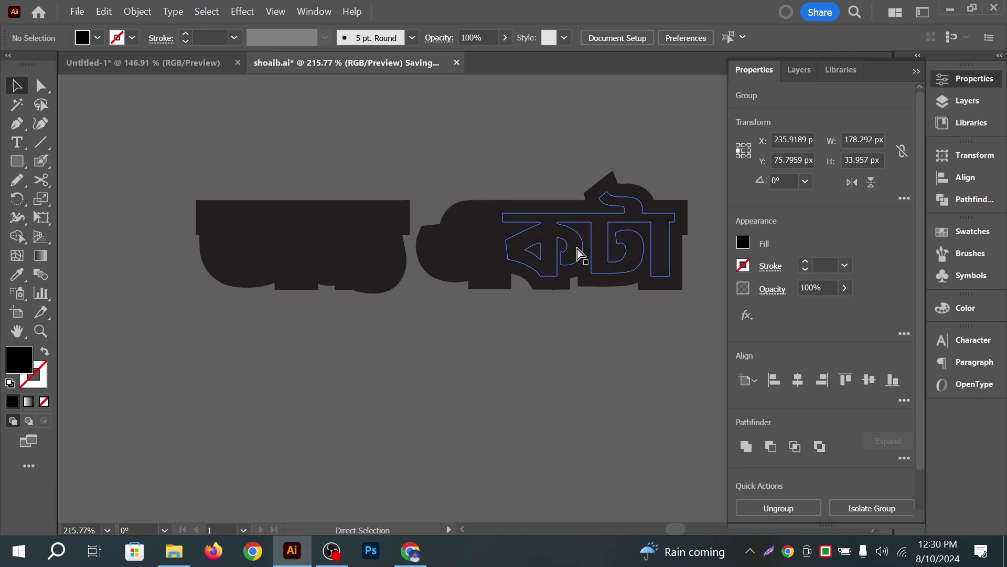
click(536, 243)
click(191, 153)
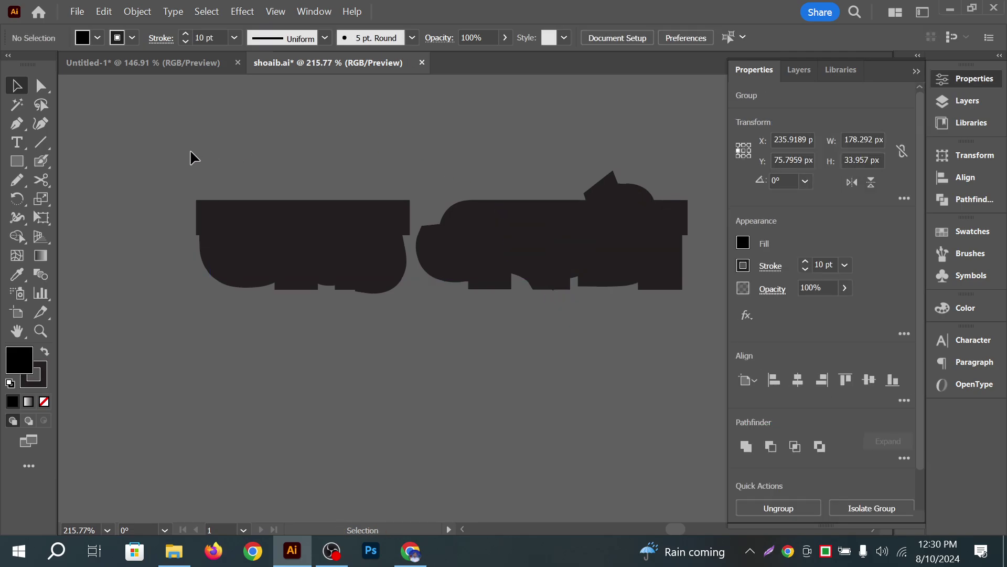
drag(573, 280, 640, 307)
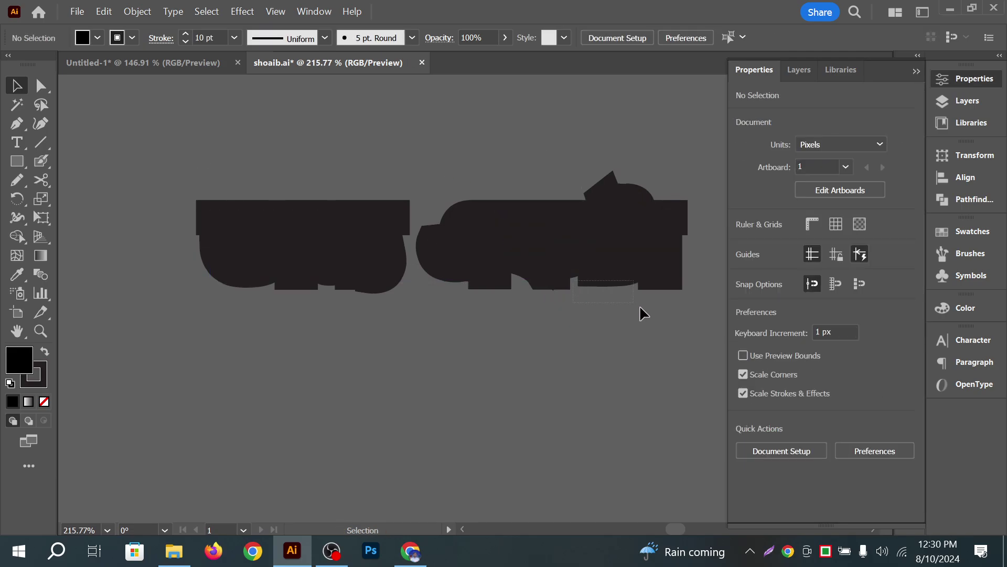
drag(197, 167, 161, 159)
click(196, 155)
Expand the fill and stroke of the 10 pt stroked lettering into shapes
key(ctrl+a)
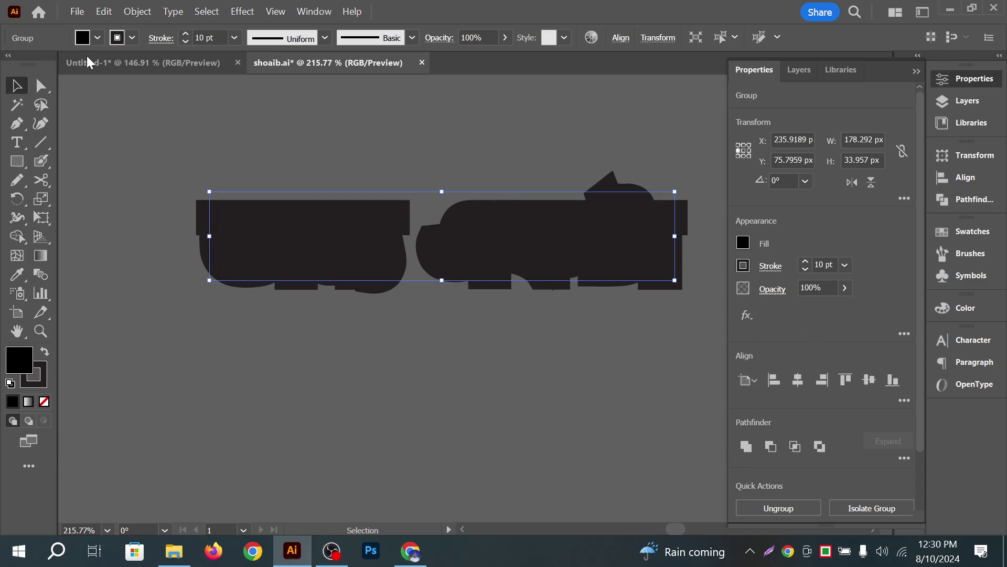
click(135, 15)
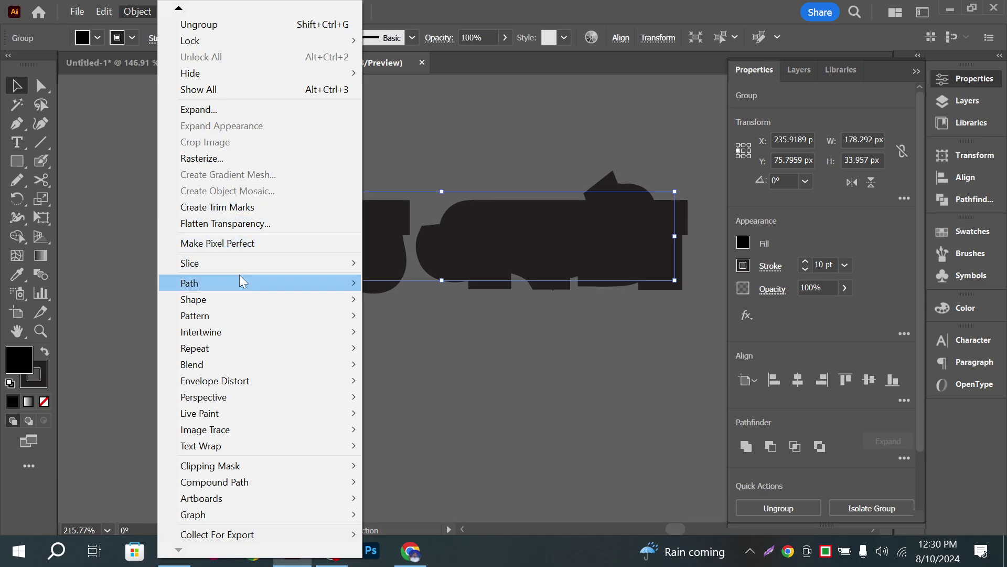
click(468, 344)
click(485, 237)
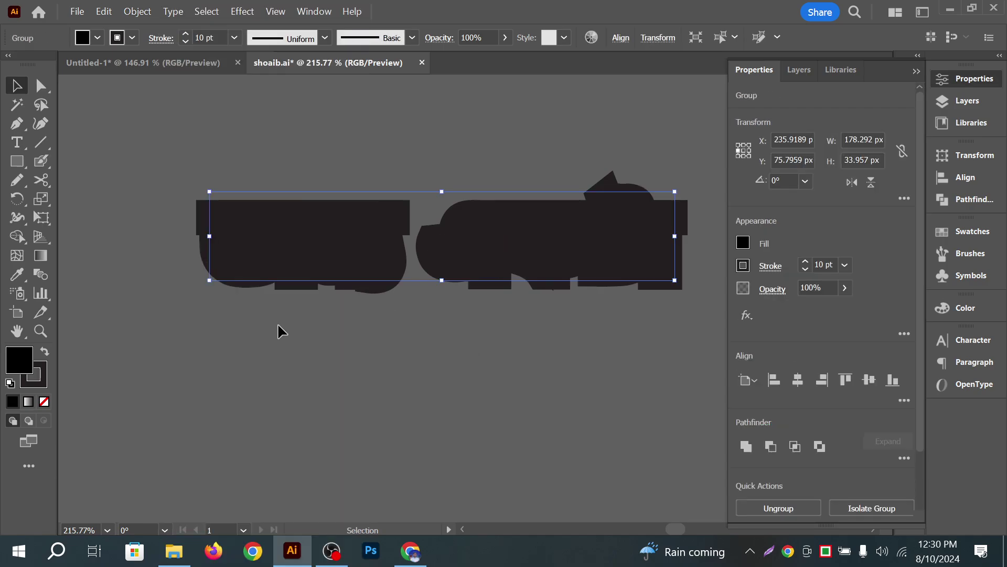
click(547, 359)
click(544, 243)
click(134, 12)
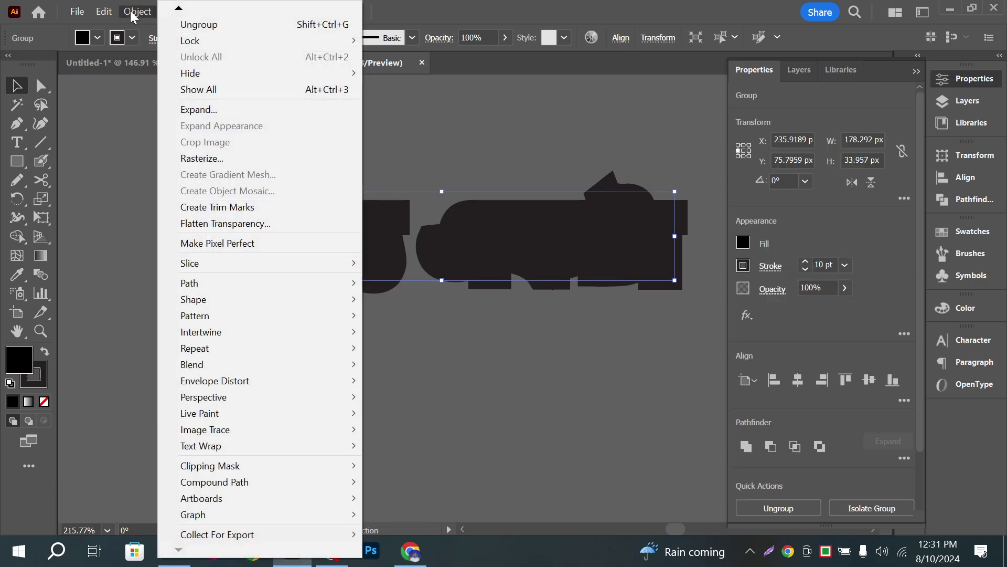
click(135, 11)
click(127, 12)
click(221, 109)
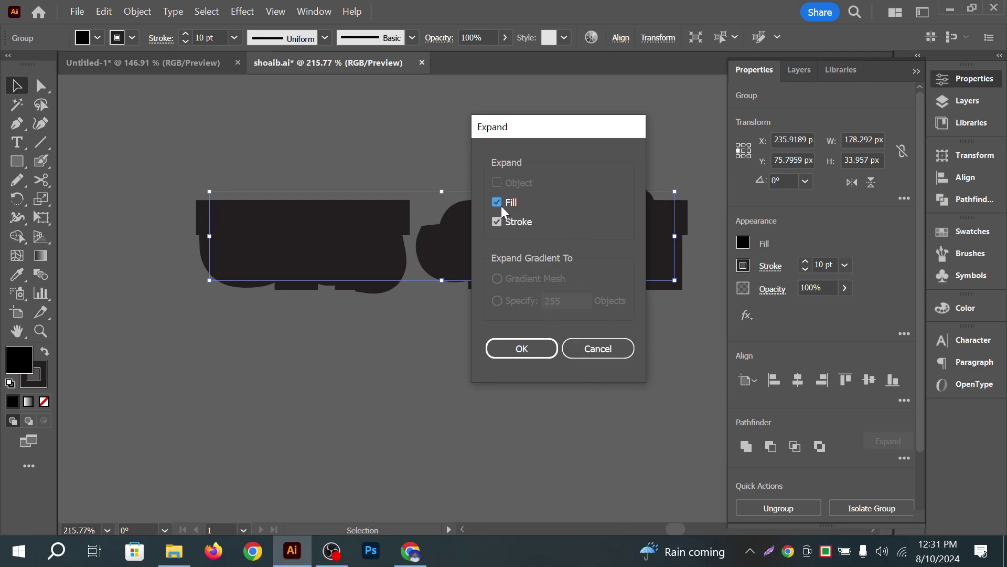
click(513, 346)
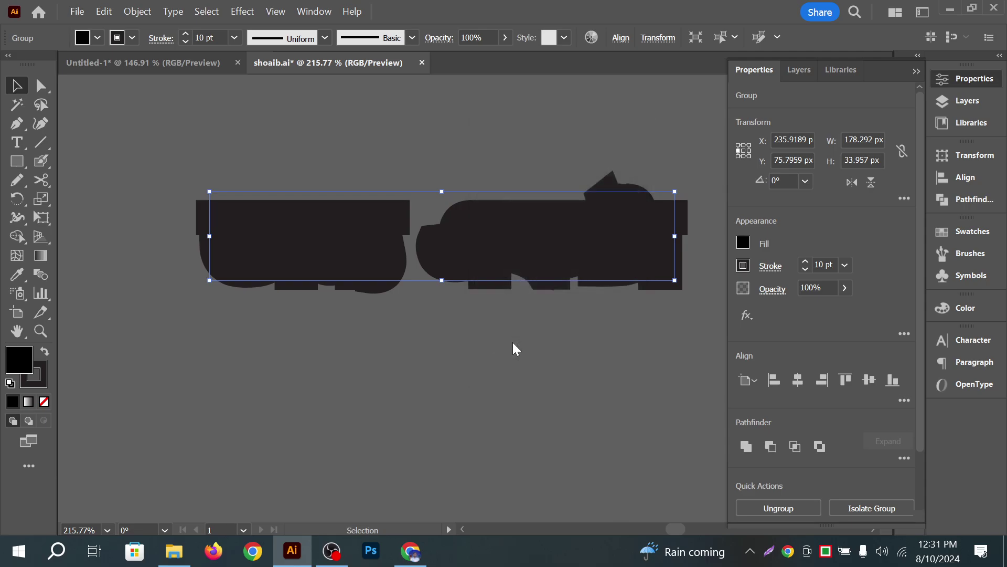
click(514, 346)
Unite the expanded lettering shapes into a solid silhouette
click(577, 232)
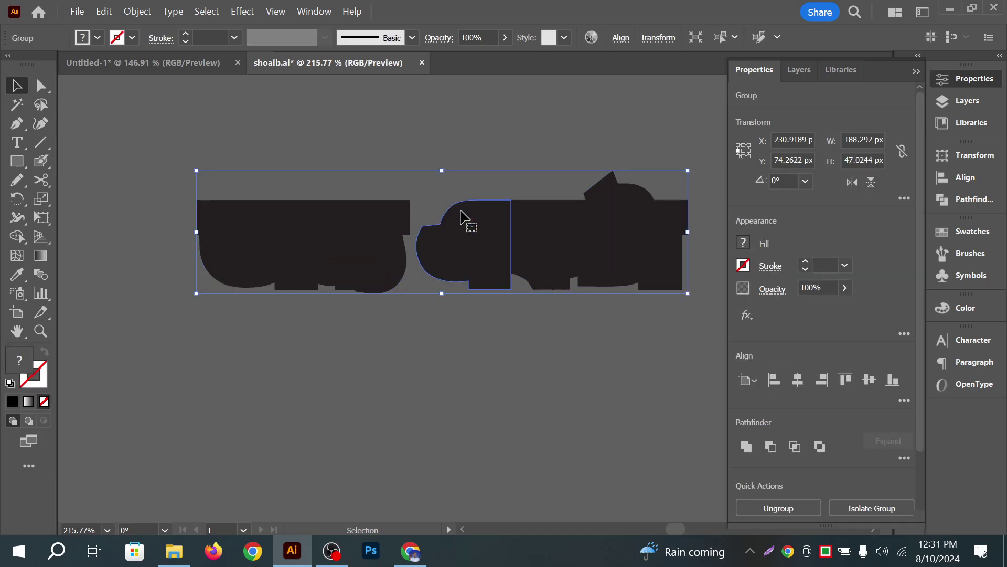
click(646, 308)
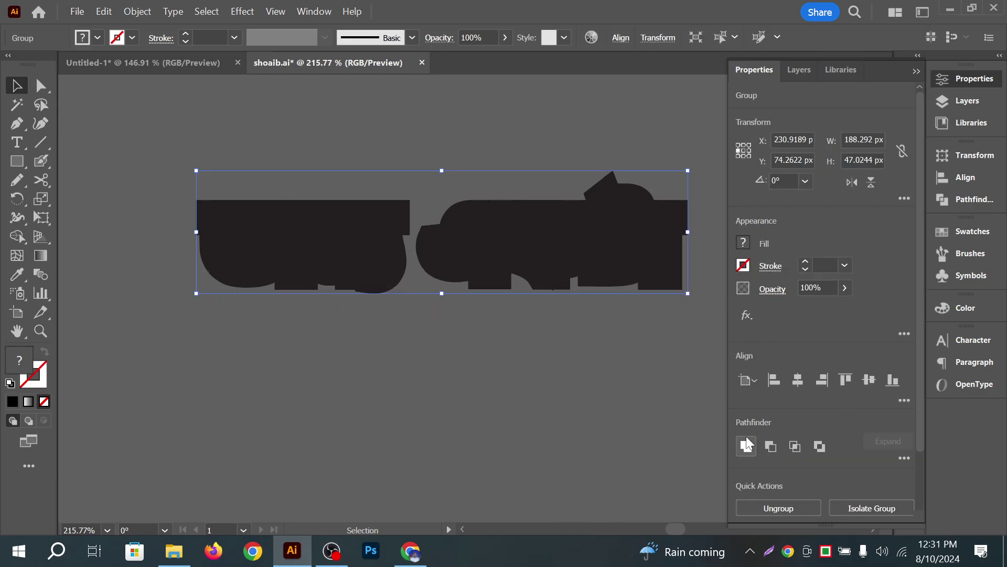
click(746, 446)
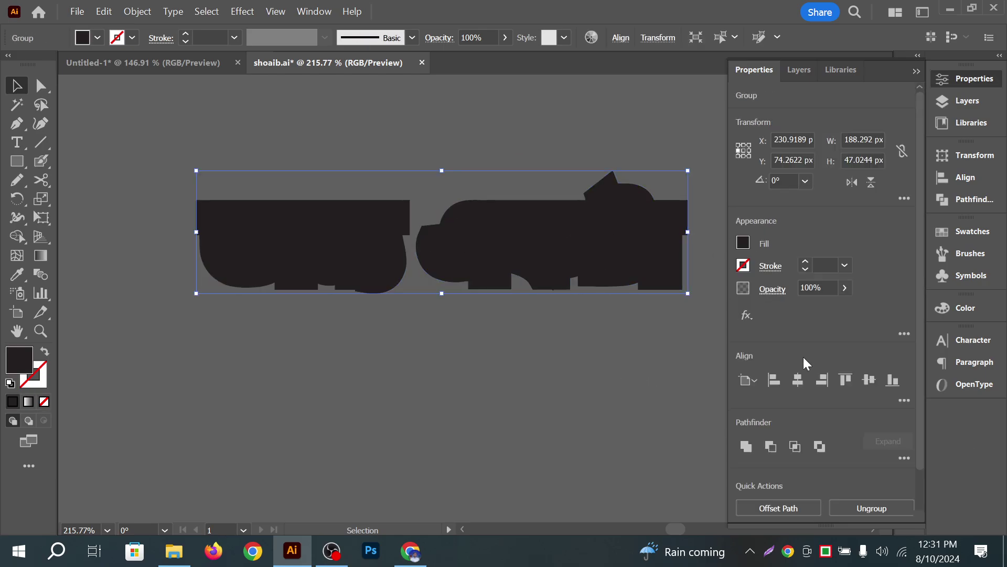
Swap the silhouette's fill and stroke so it has no fill and a 1 pt outline
click(766, 265)
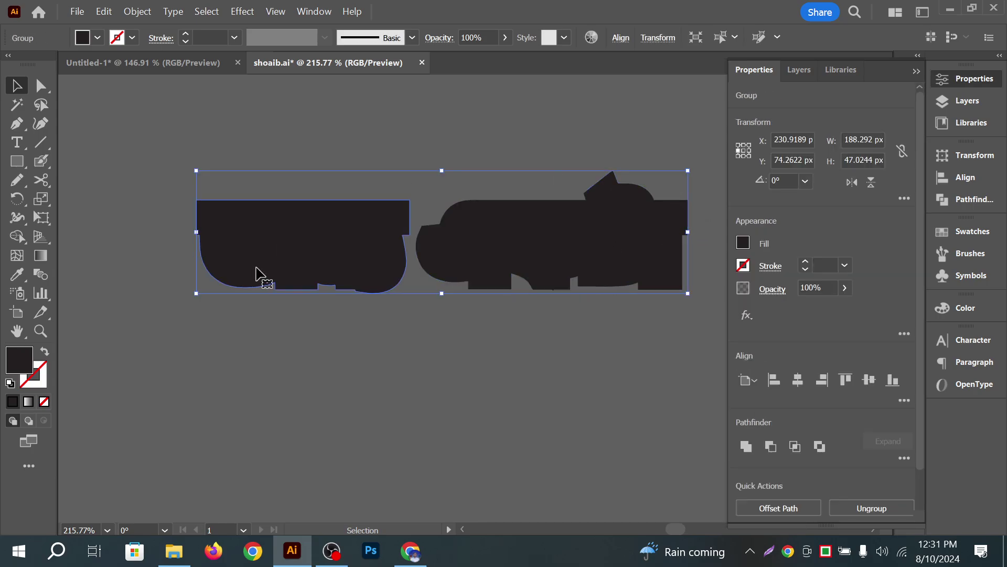
click(45, 357)
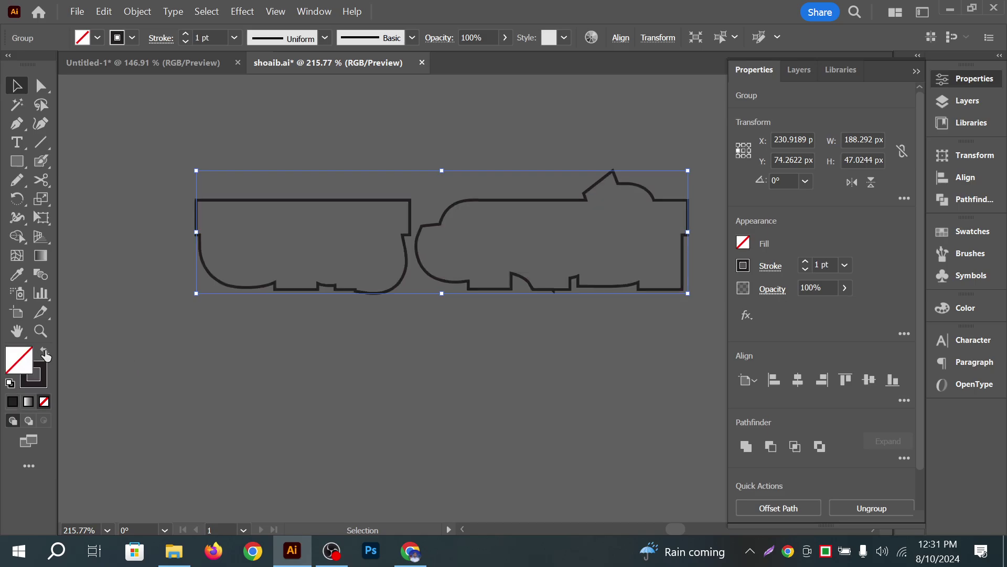
click(318, 361)
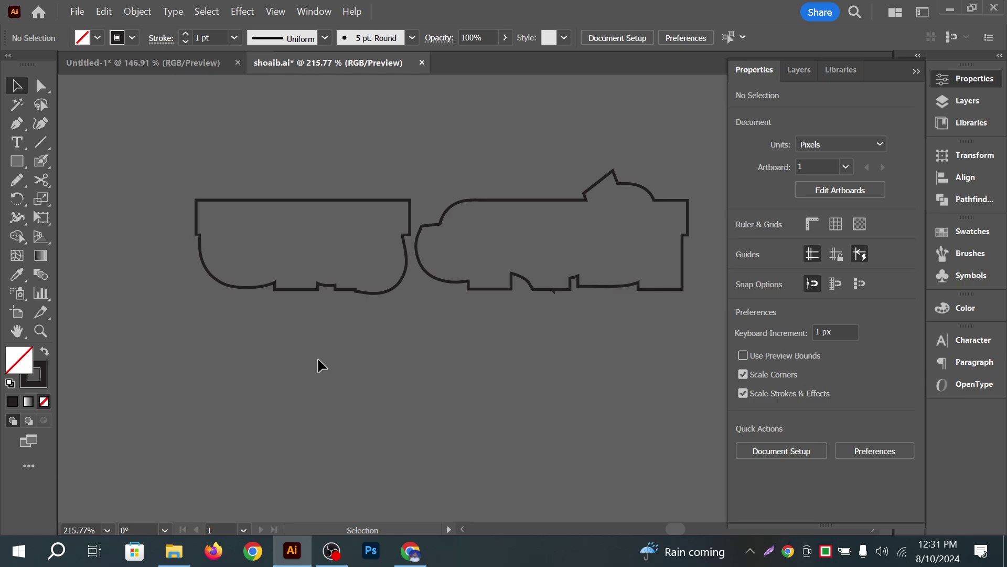
Set the 1 pt stroke of the united lettering outline to round join corners
drag(366, 171, 508, 270)
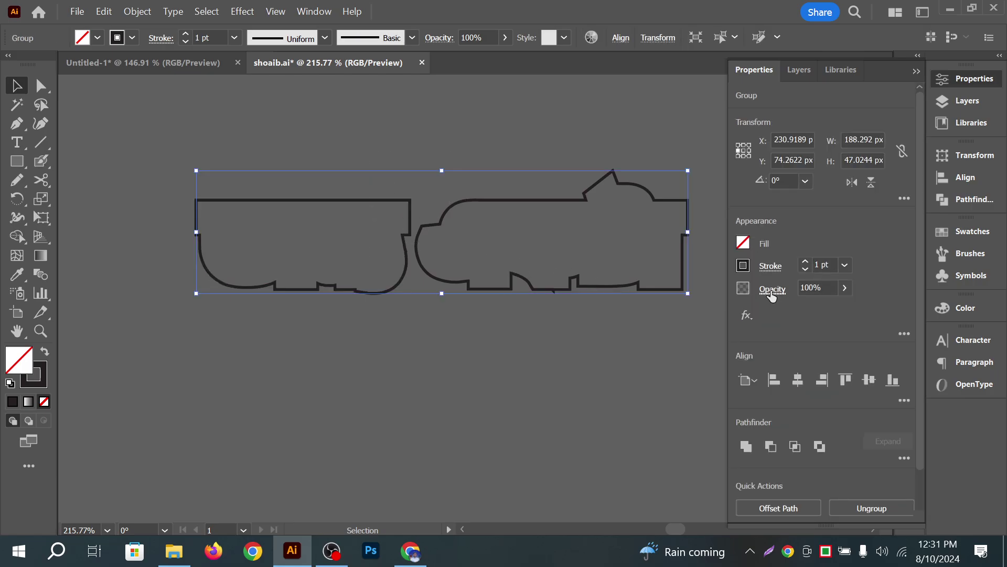
click(771, 266)
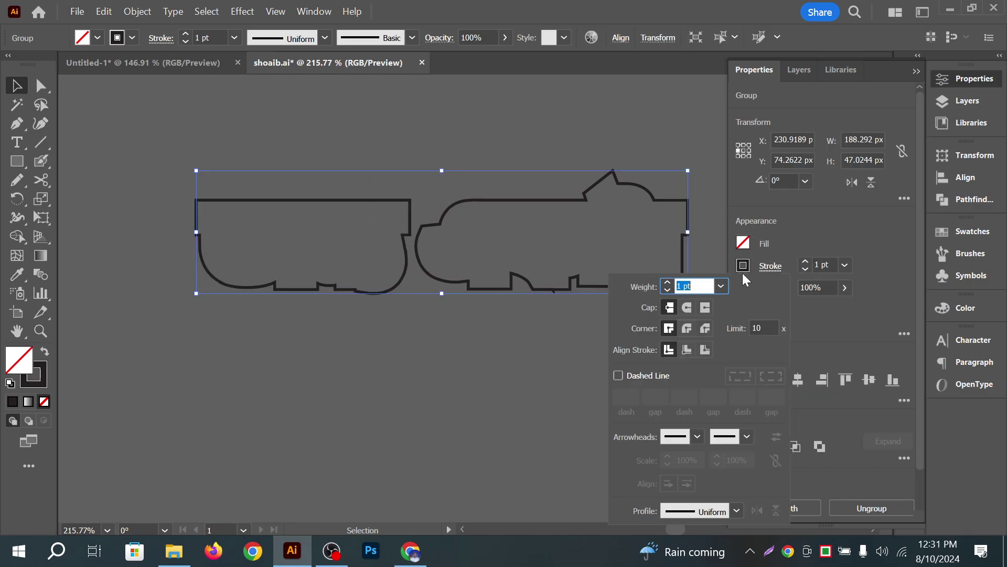
click(684, 327)
click(579, 135)
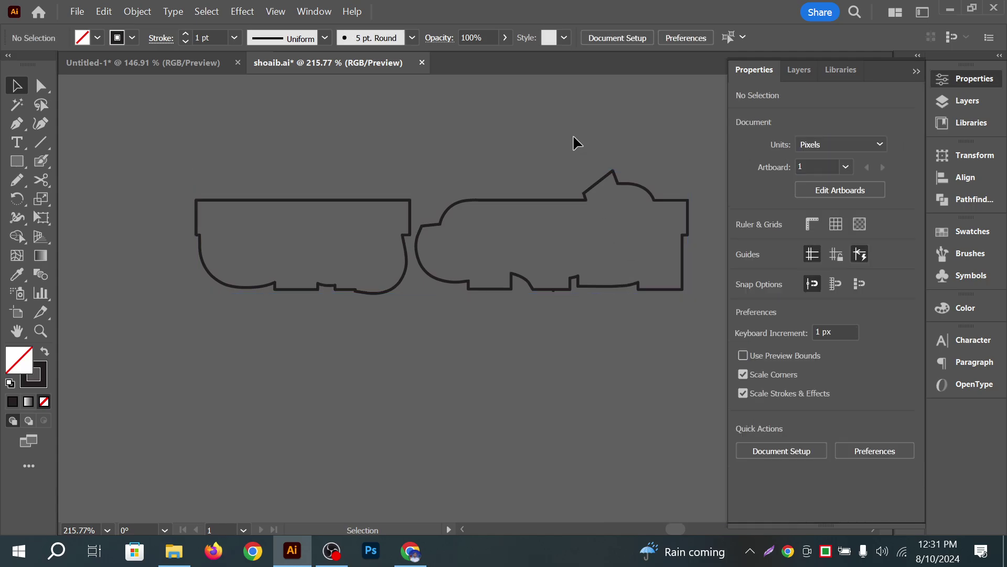
drag(577, 143, 616, 254)
click(555, 262)
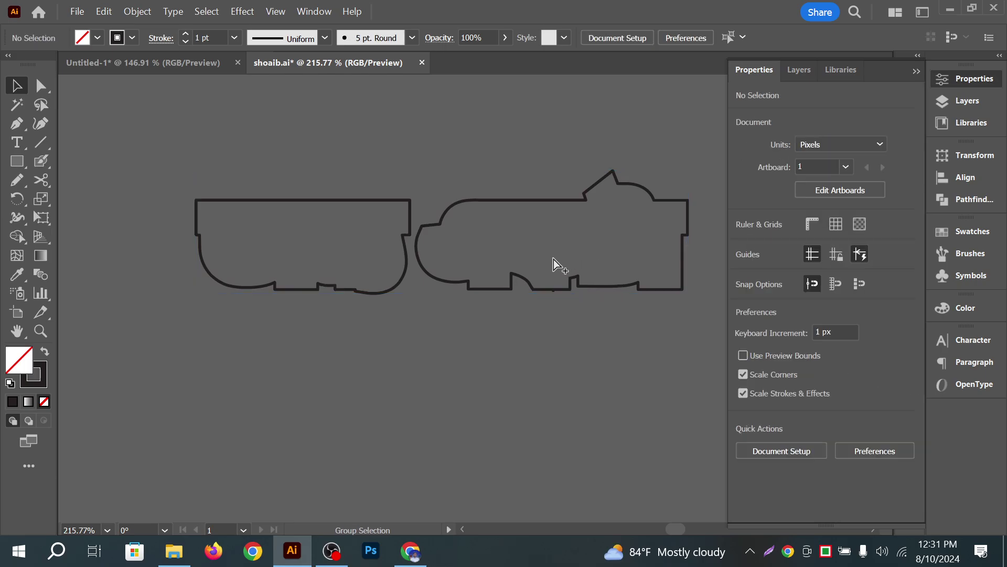
Restore the black strokeless "অন্য একটা" lettering in place within its outline and collapse the Properties panel
key(ctrl+alt+3)
click(464, 109)
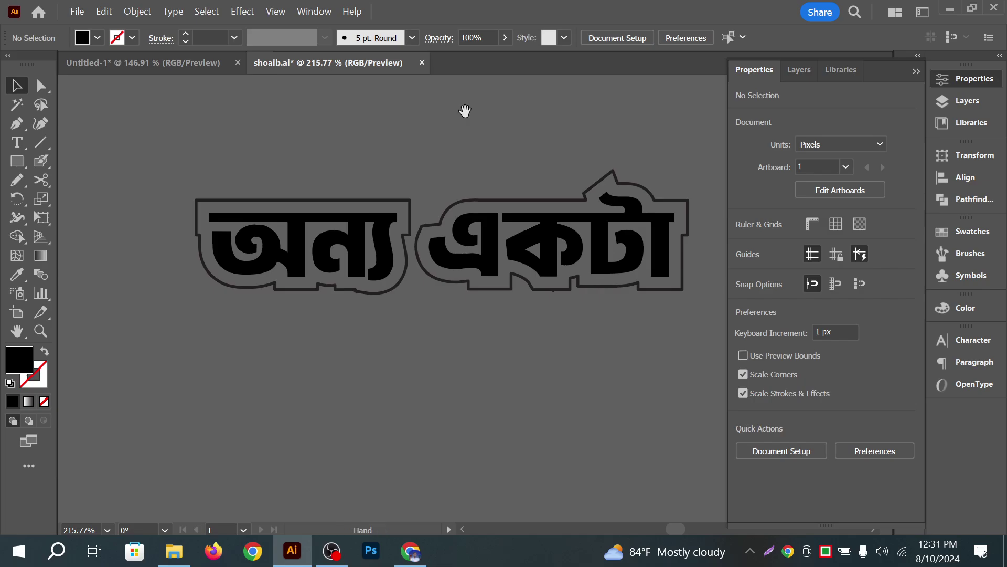
scroll(494, 126, down, 1)
scroll(493, 126, right, 1)
scroll(525, 411, up, 1)
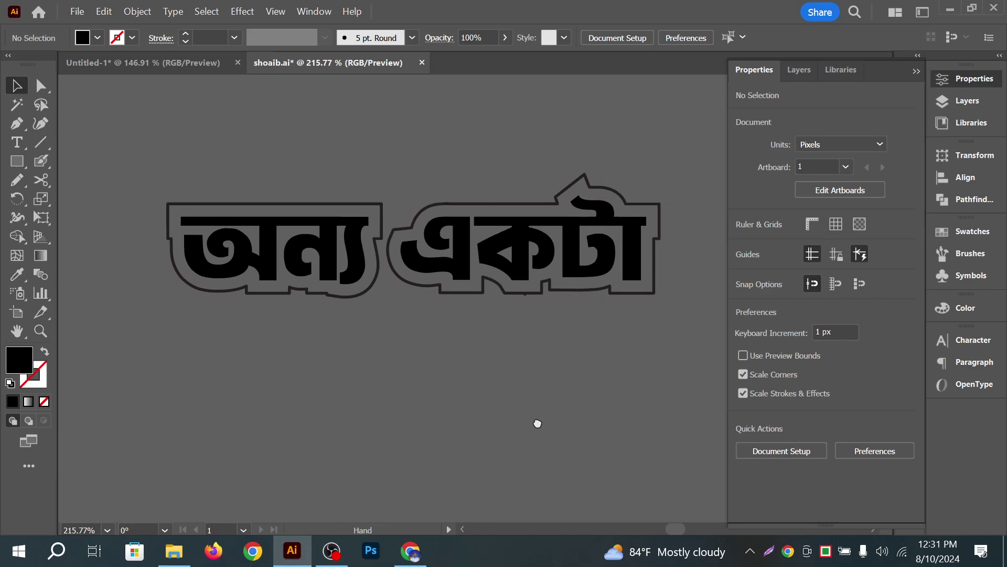
scroll(537, 420, right, 2)
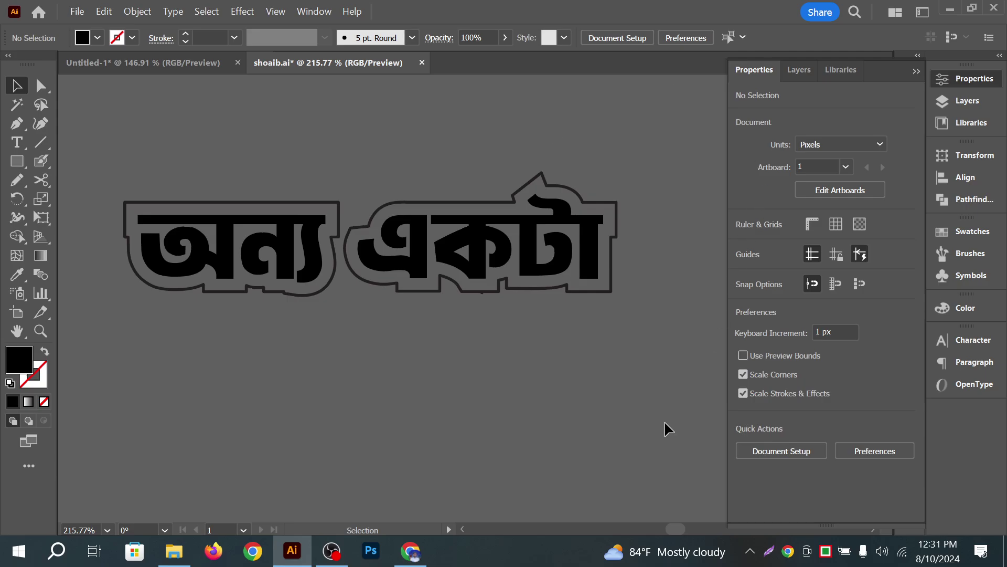
click(916, 71)
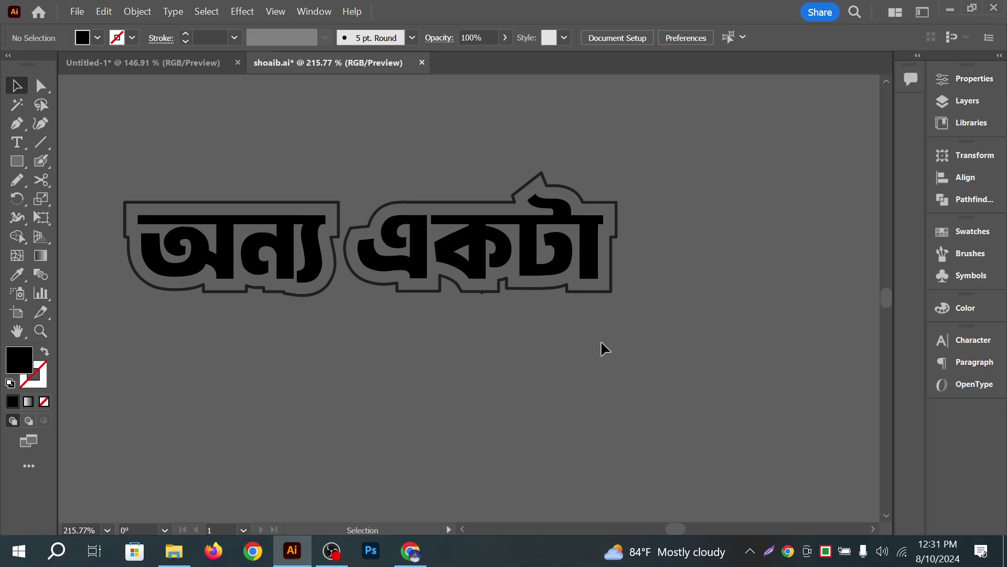